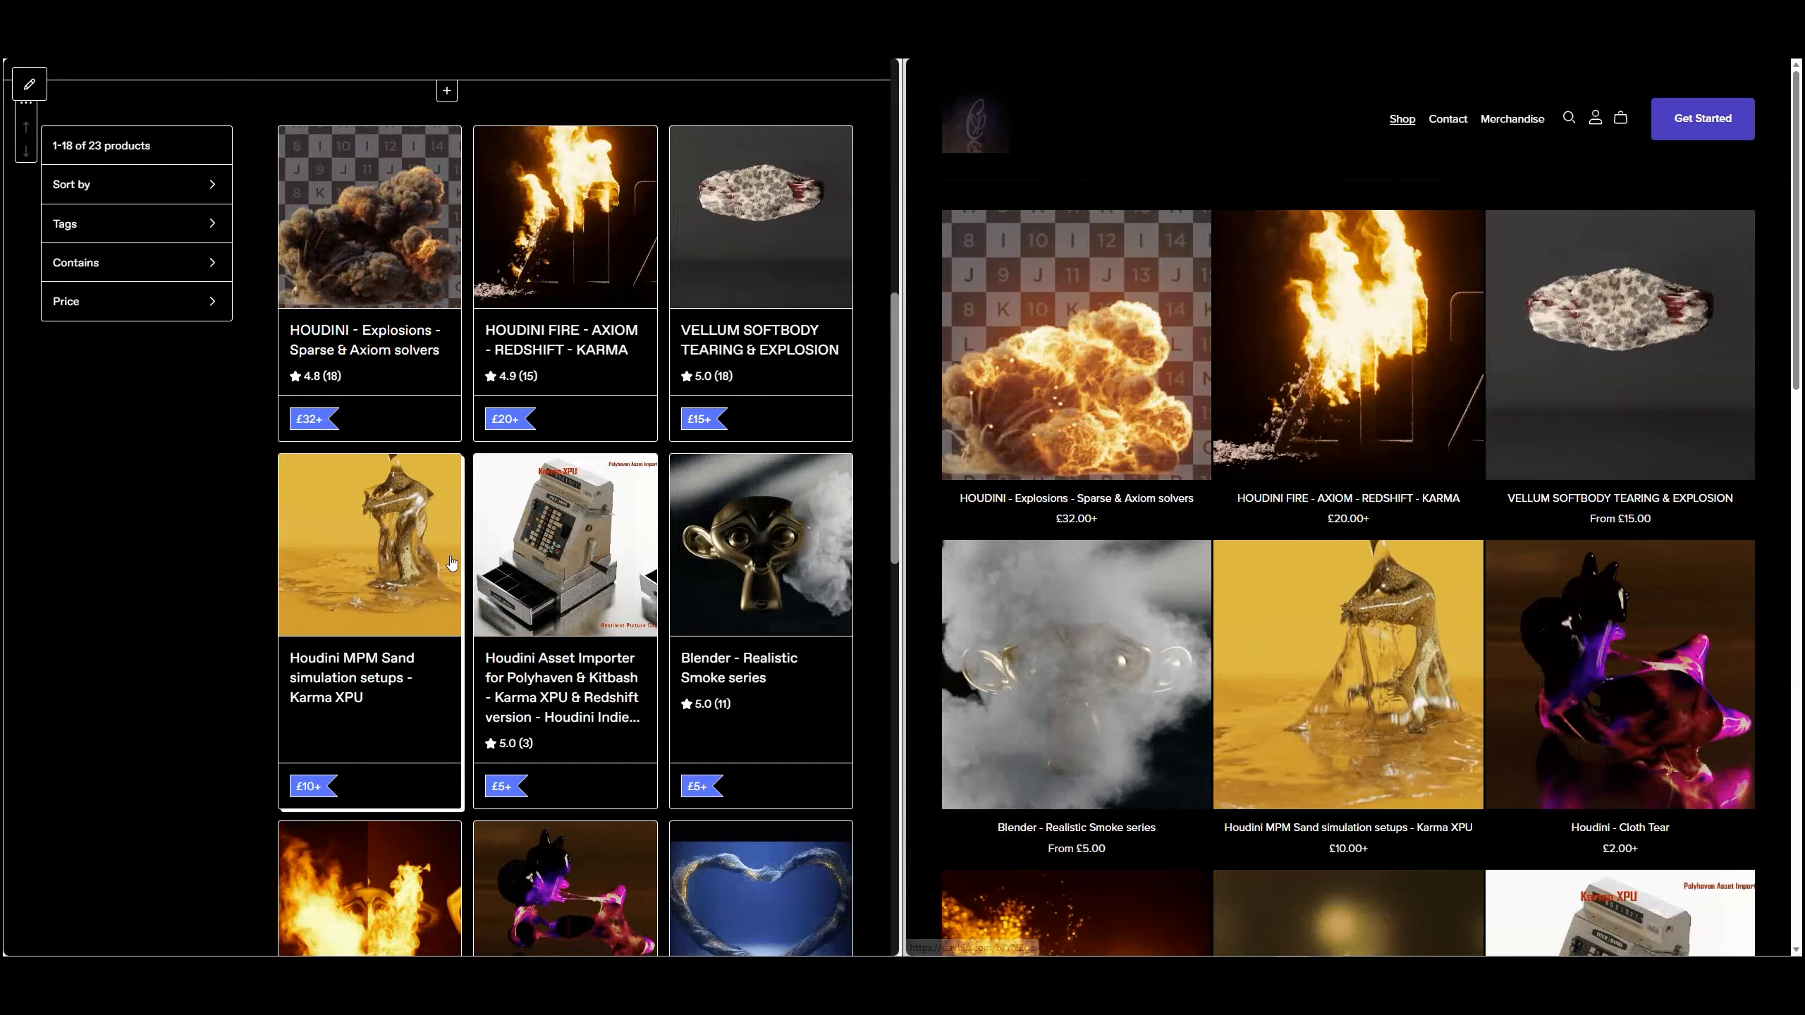
scroll(1235, 513, "down", 1)
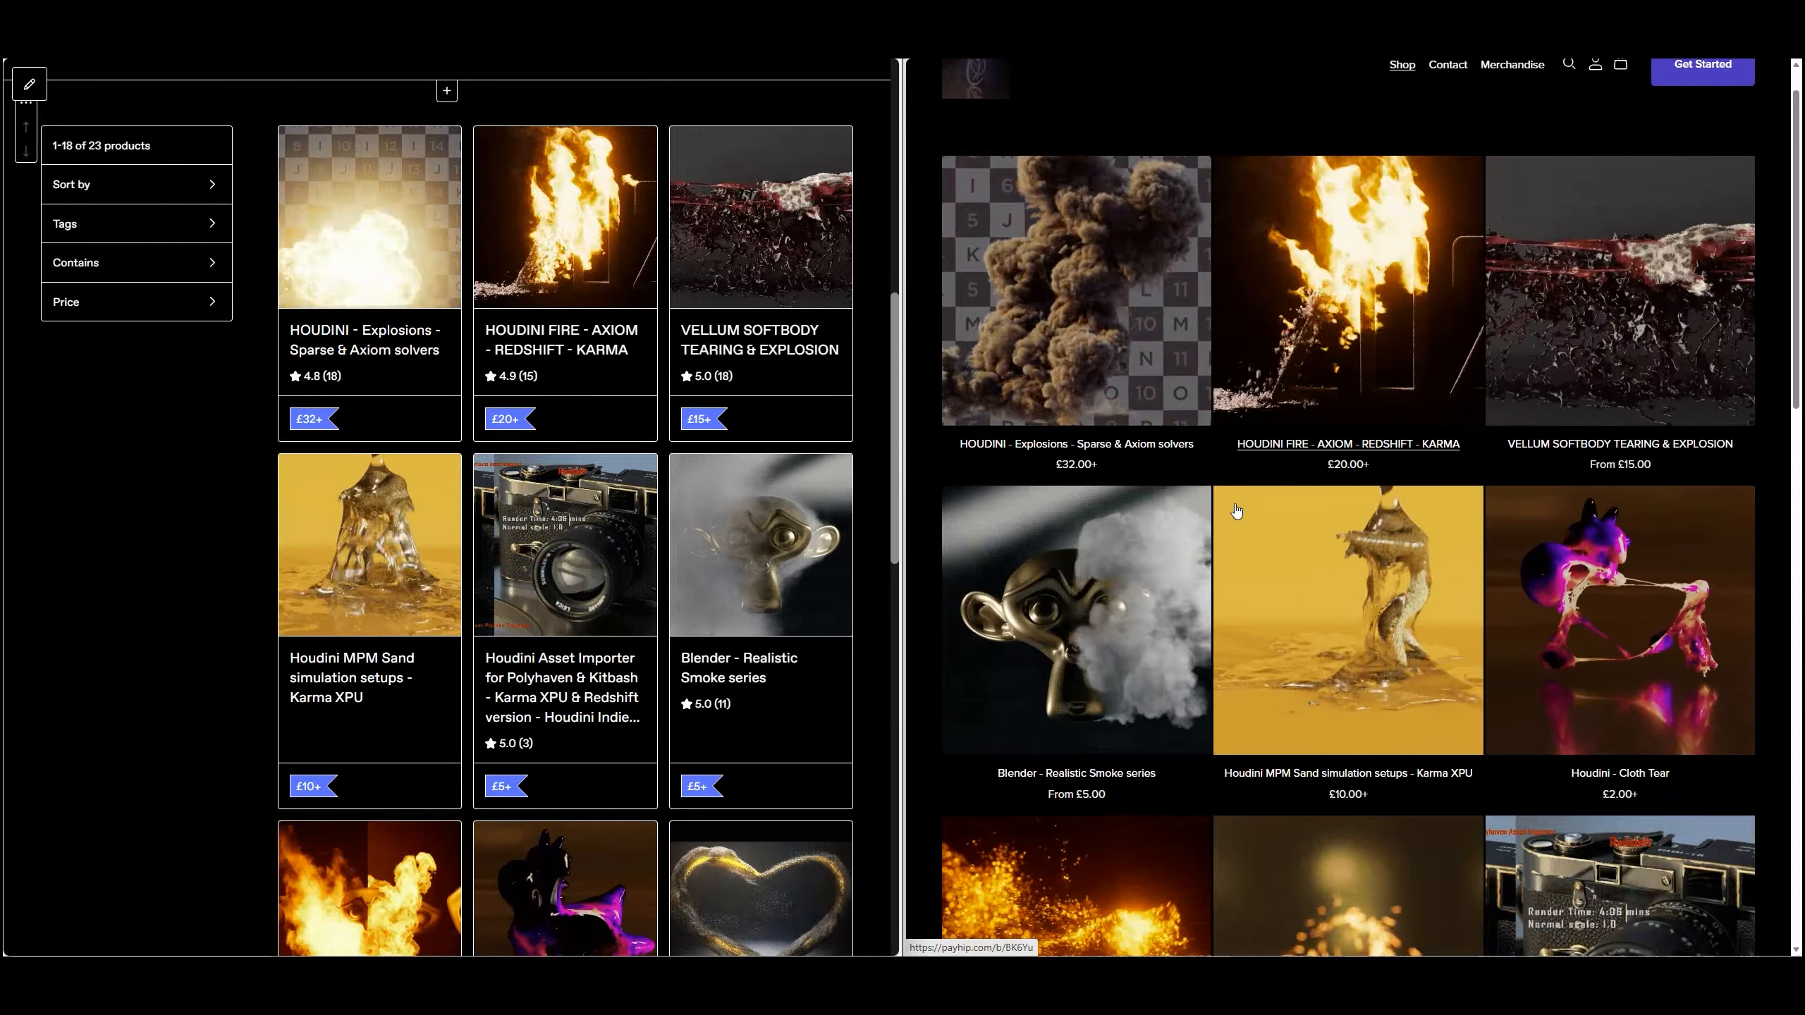
scroll(1238, 510, "up", 1)
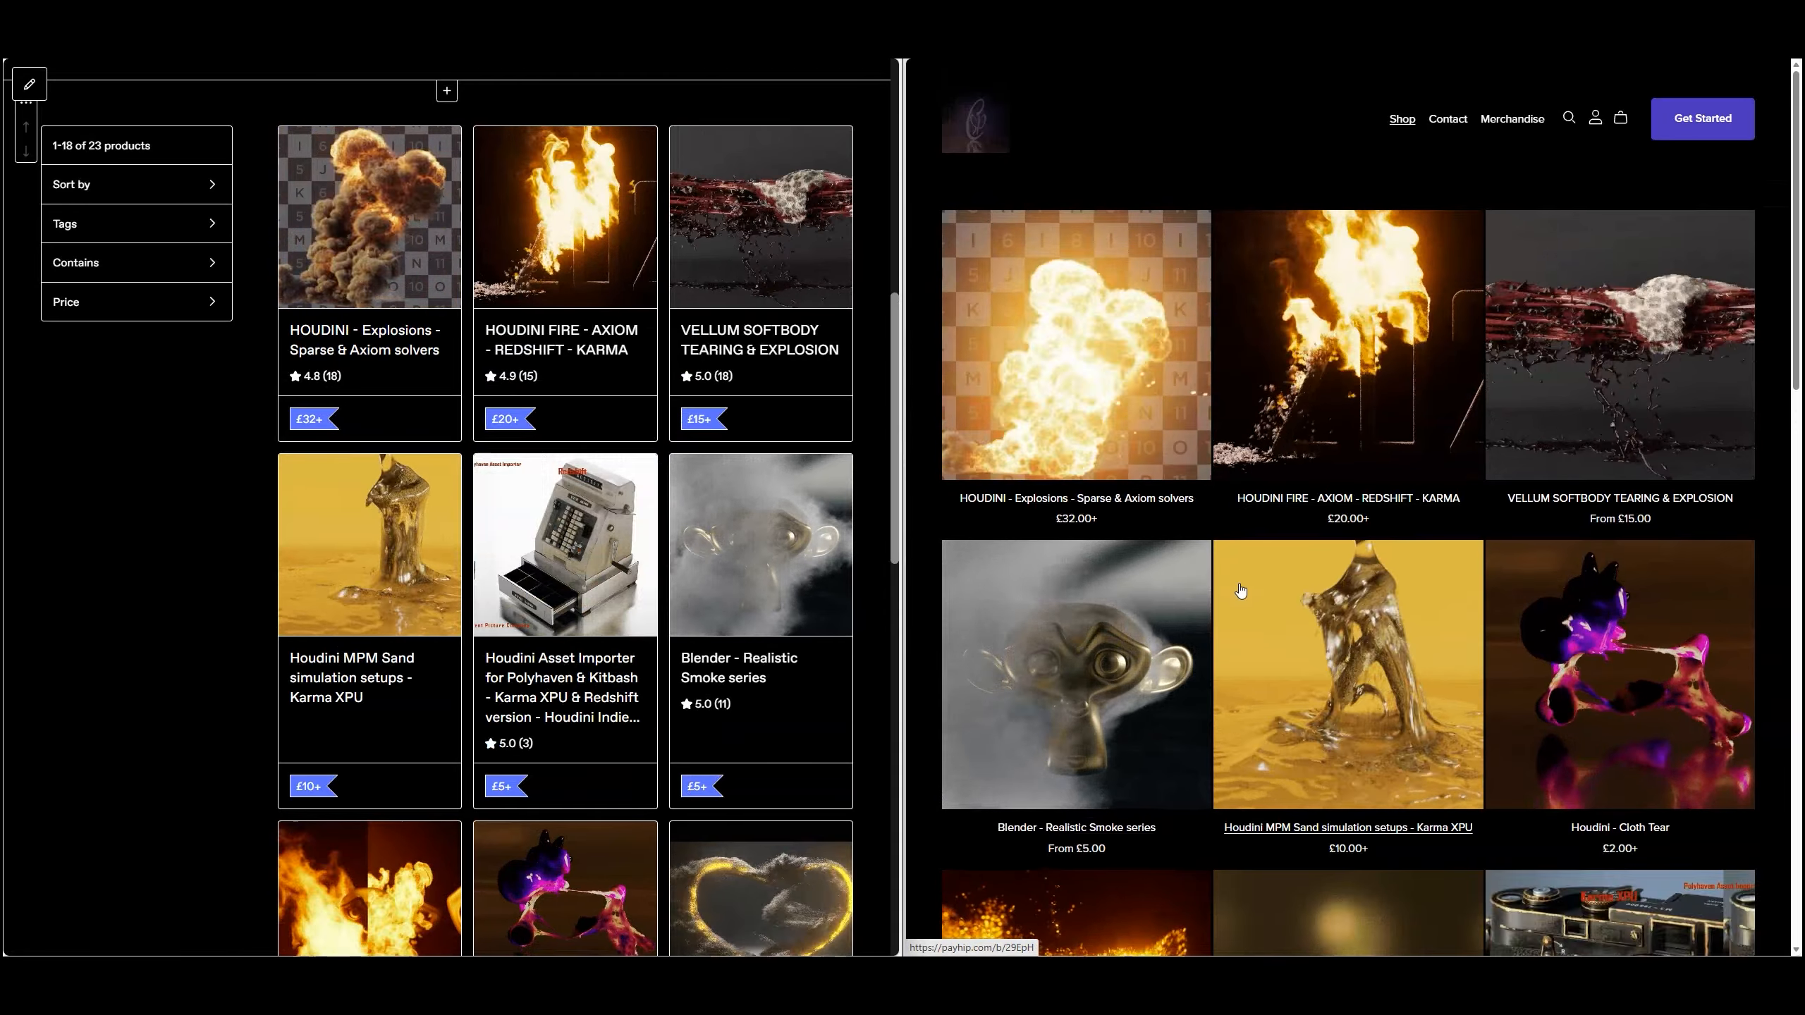
scroll(1304, 624, "down", 1)
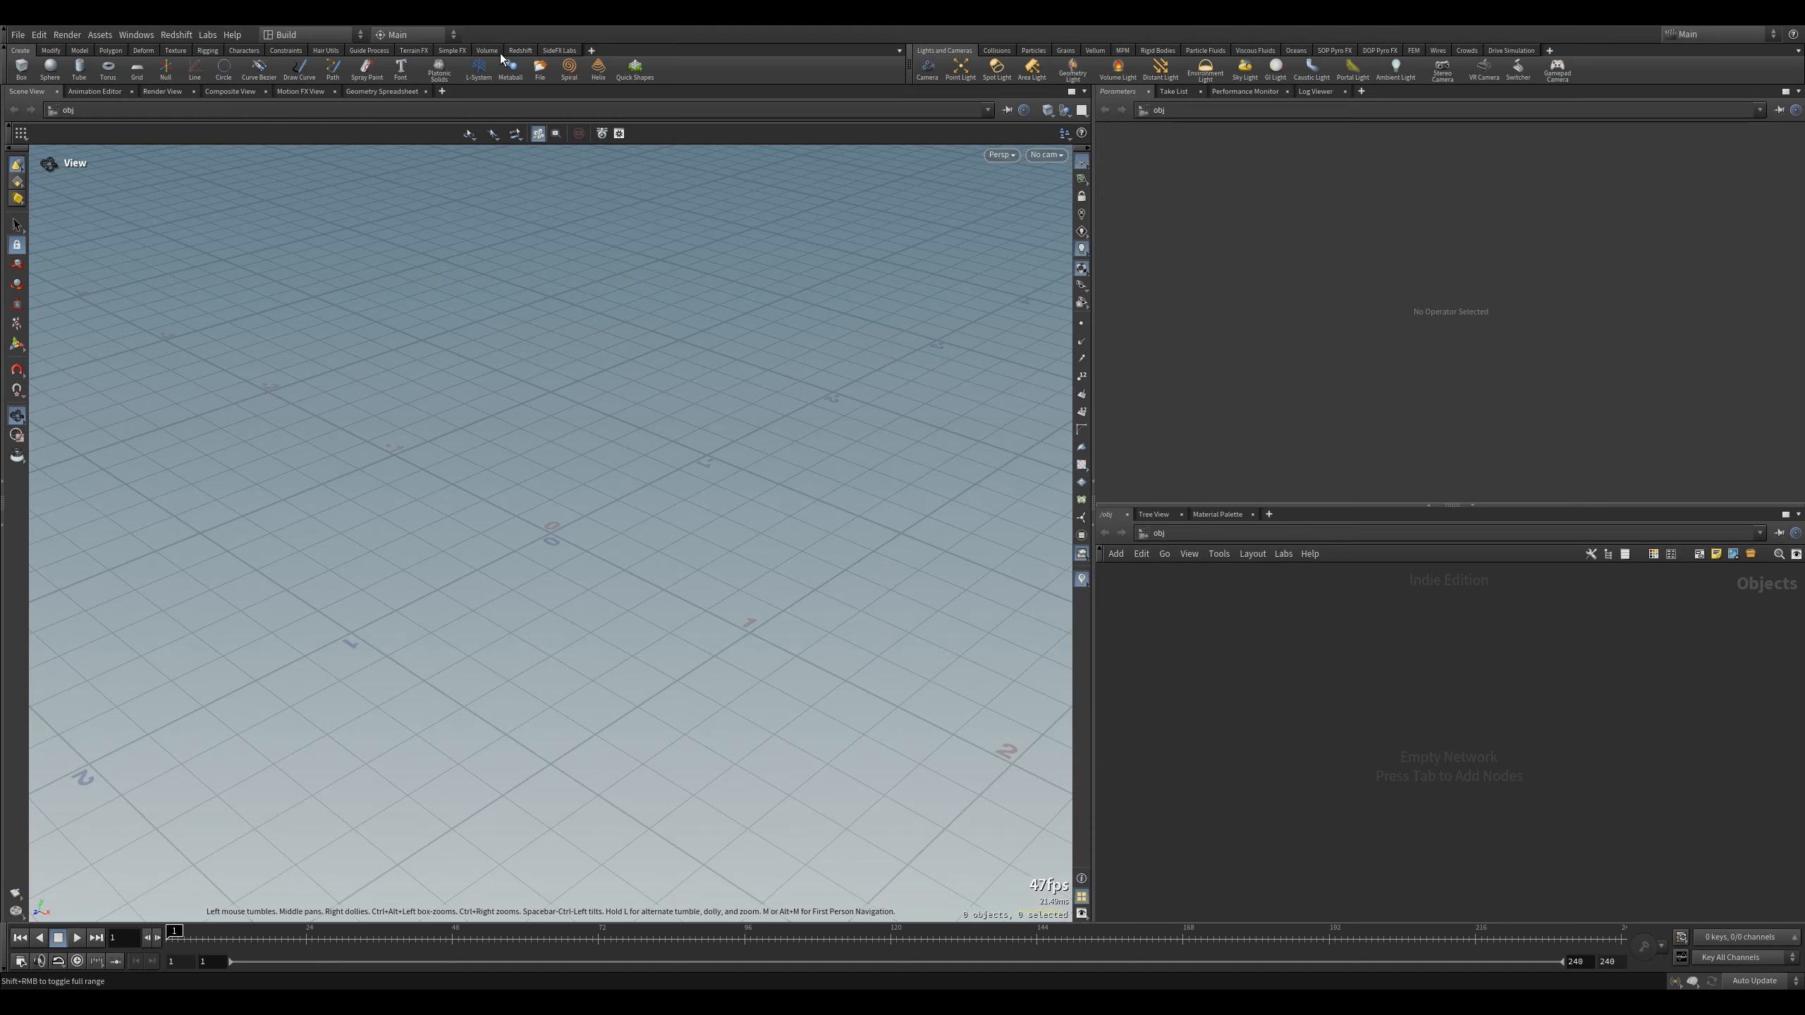
Check the installed Houdini version in the About information and close it.
left_click(233, 34)
left_click(259, 237)
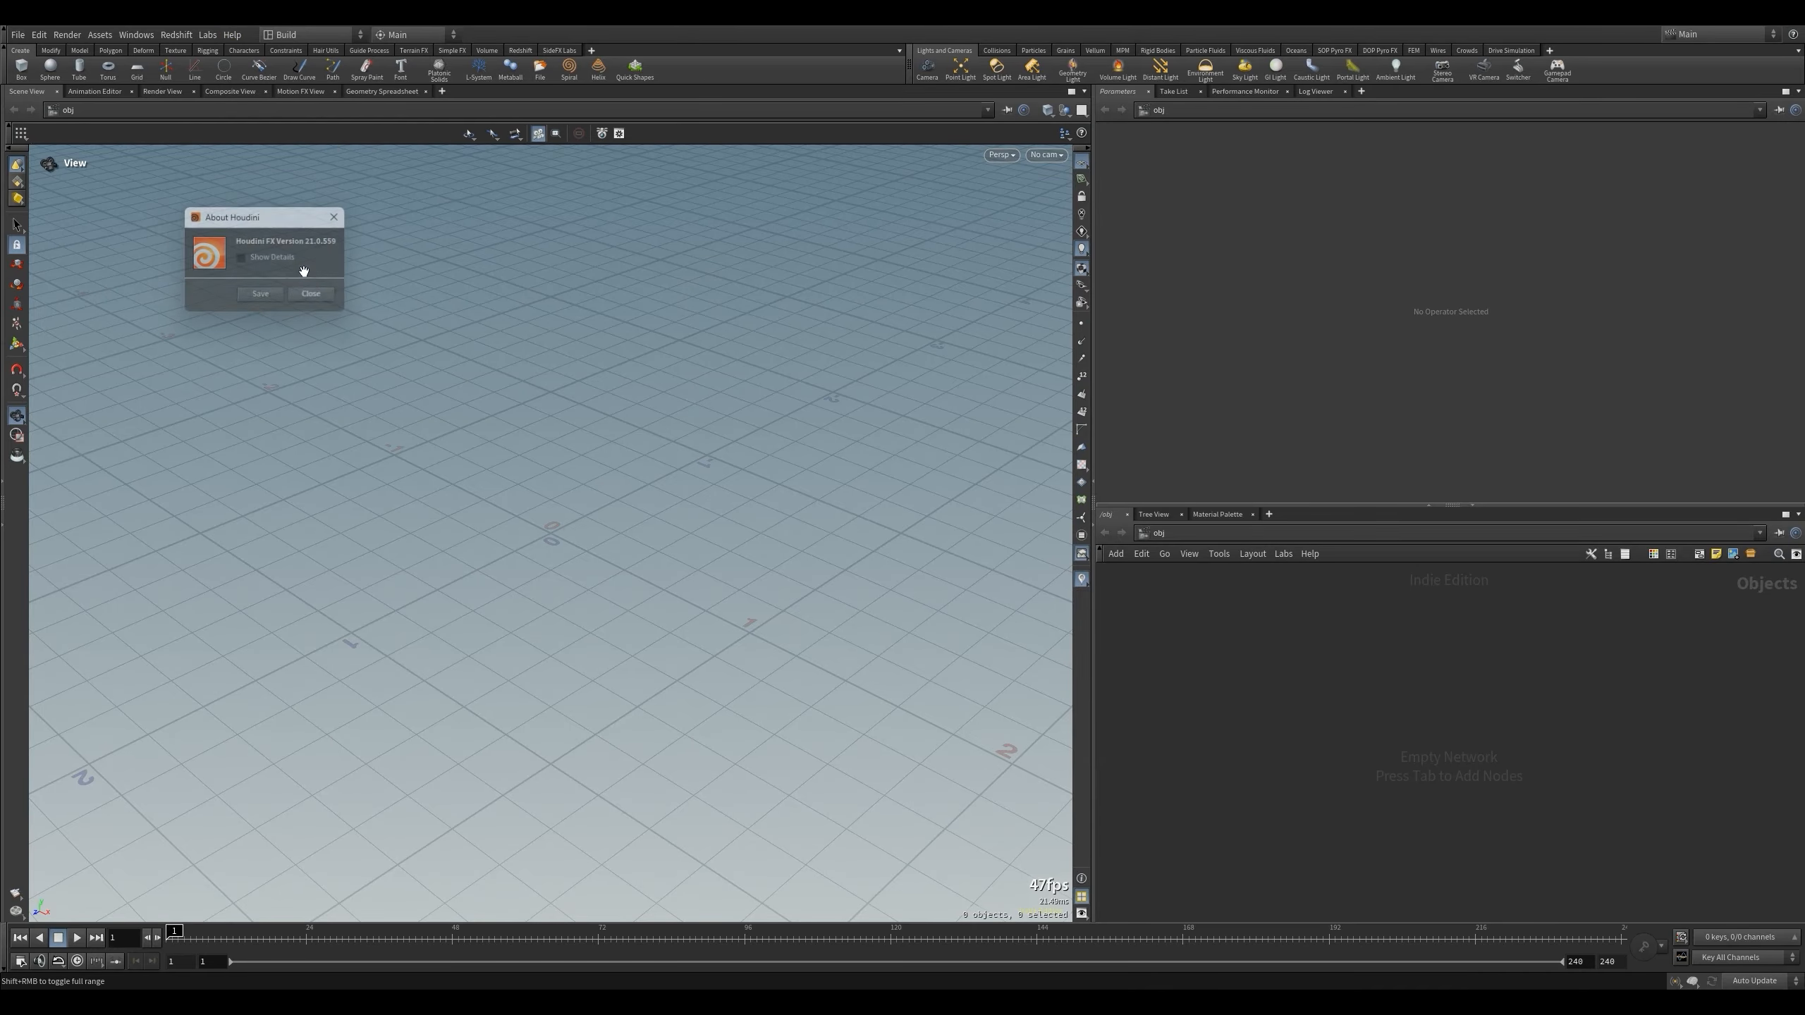
left_click(307, 272)
Create a Geometry object containing a Rubber Toy test geometry and connect its output to both inputs of a Boolean Union node.
key("Tab")
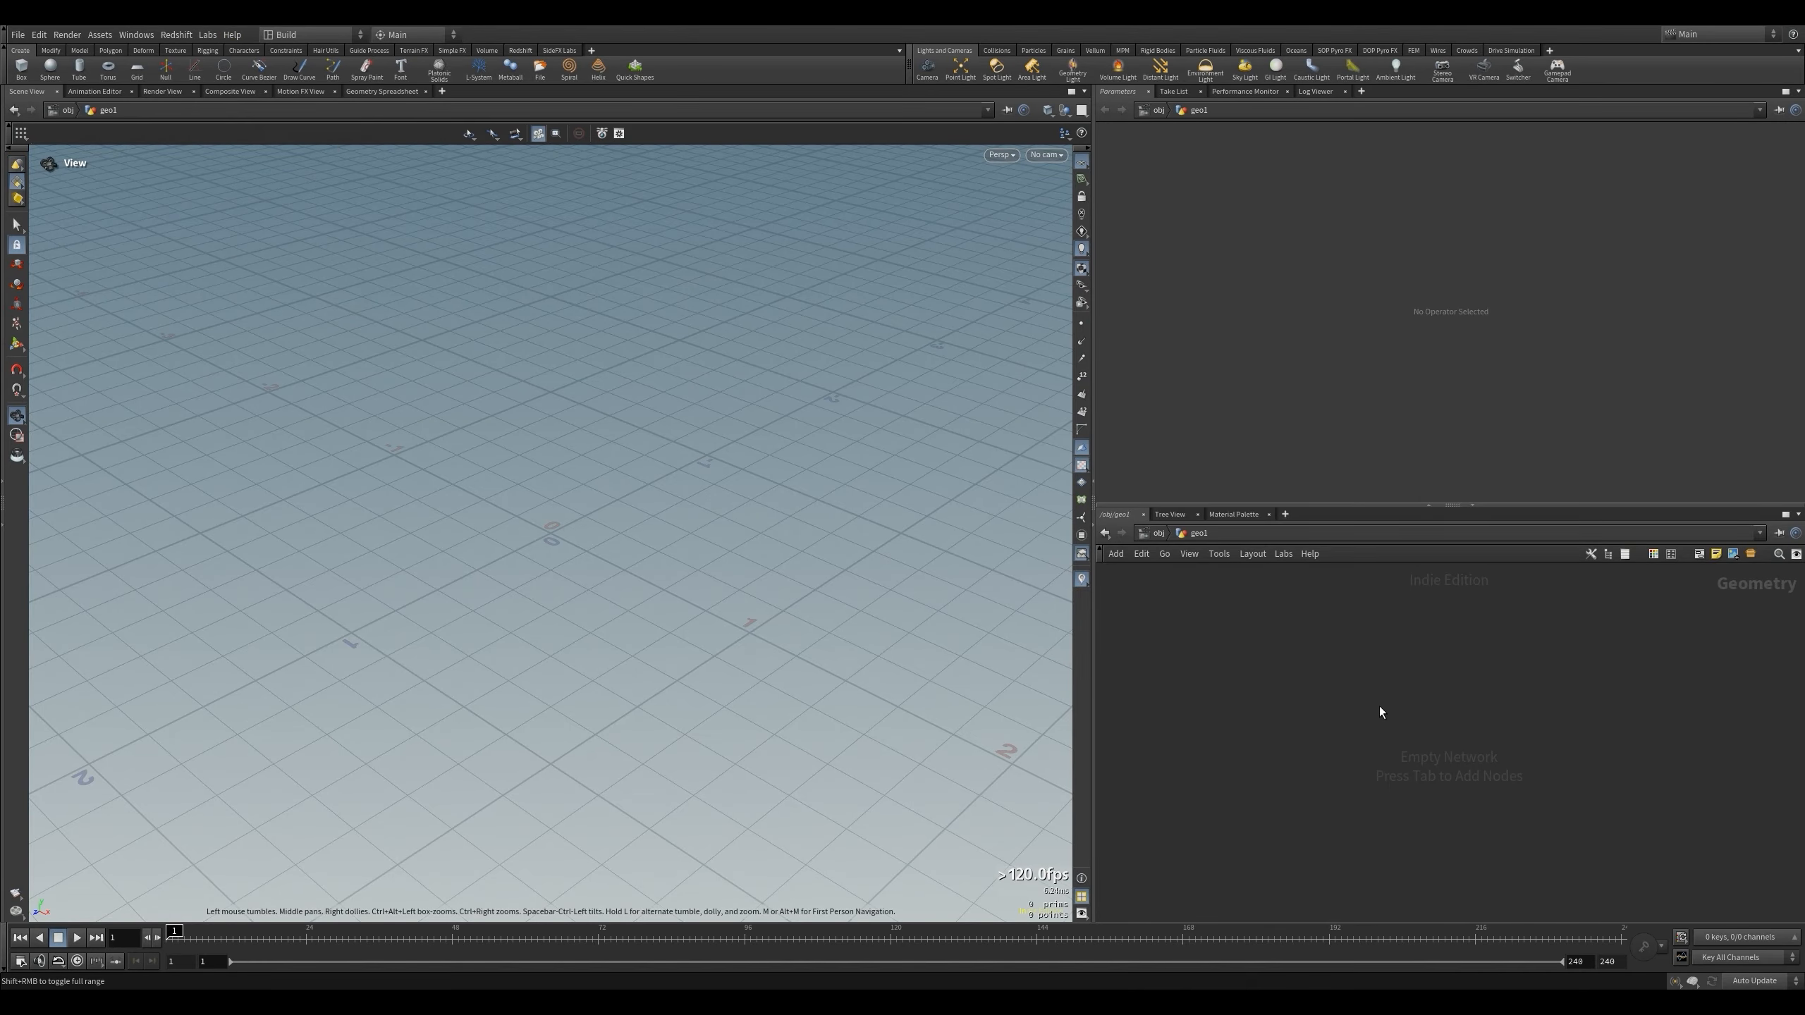
key("Tab")
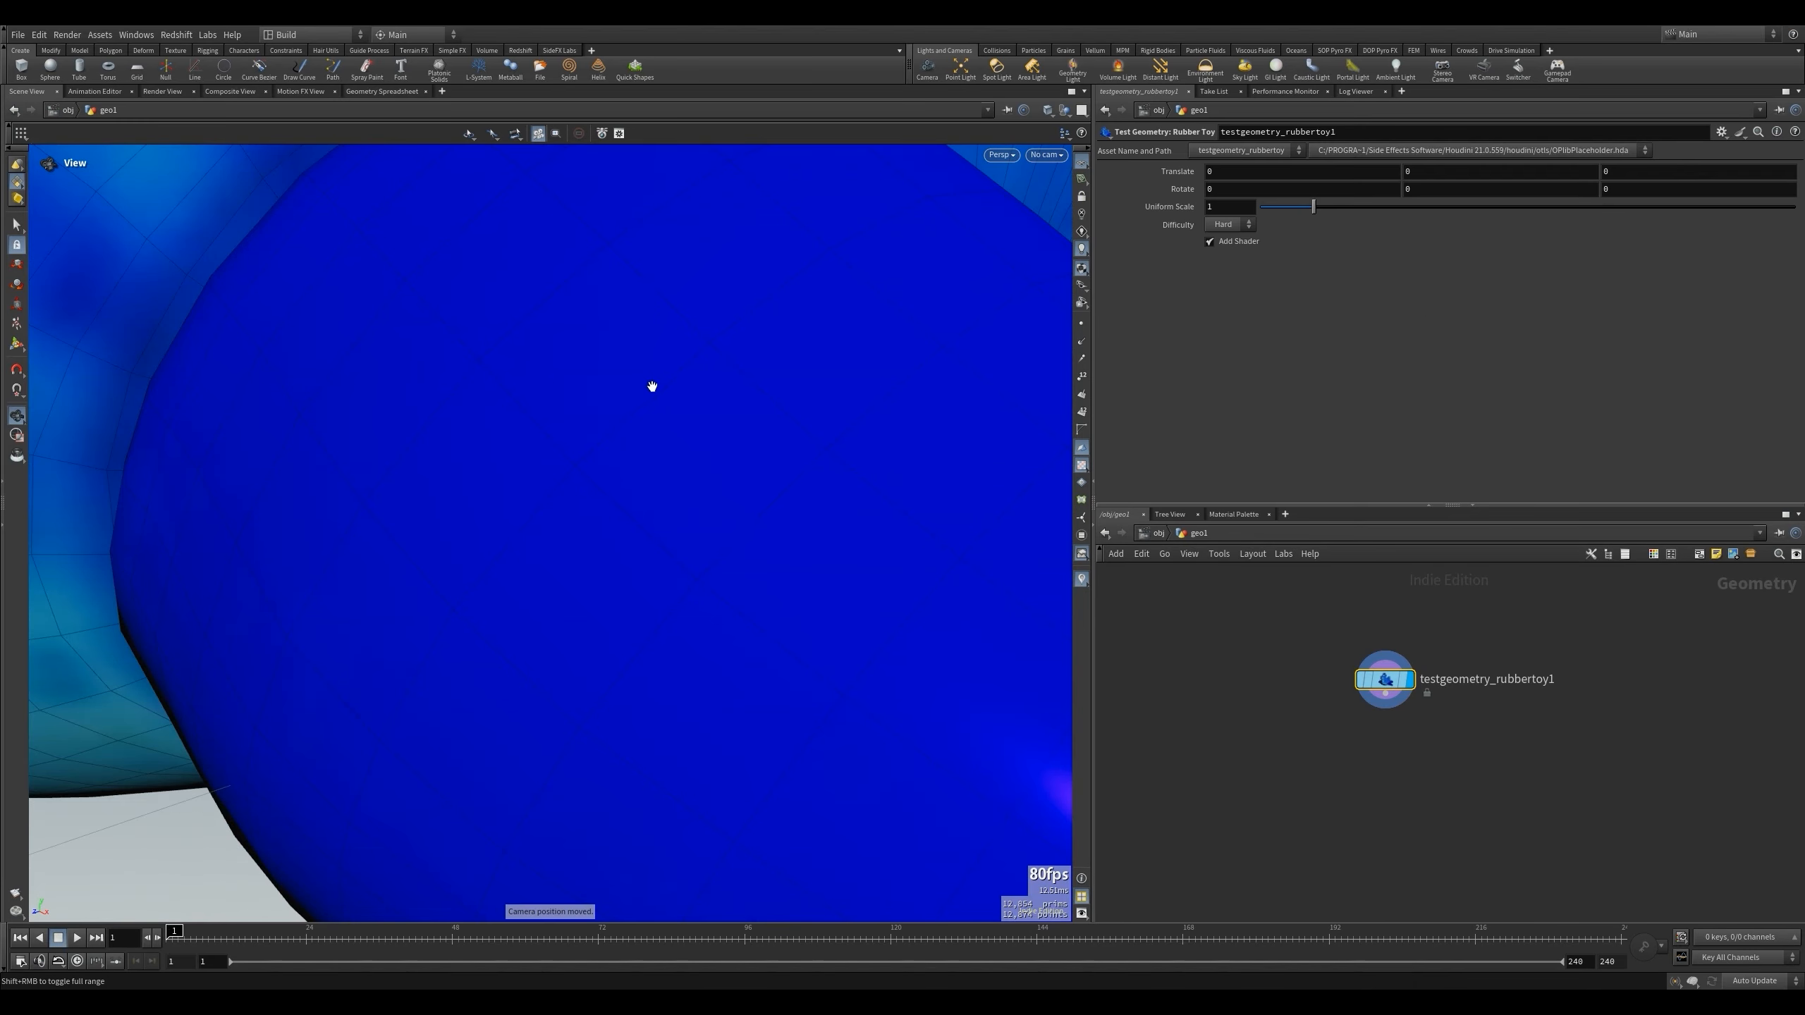
scroll(651, 386, "down", 5)
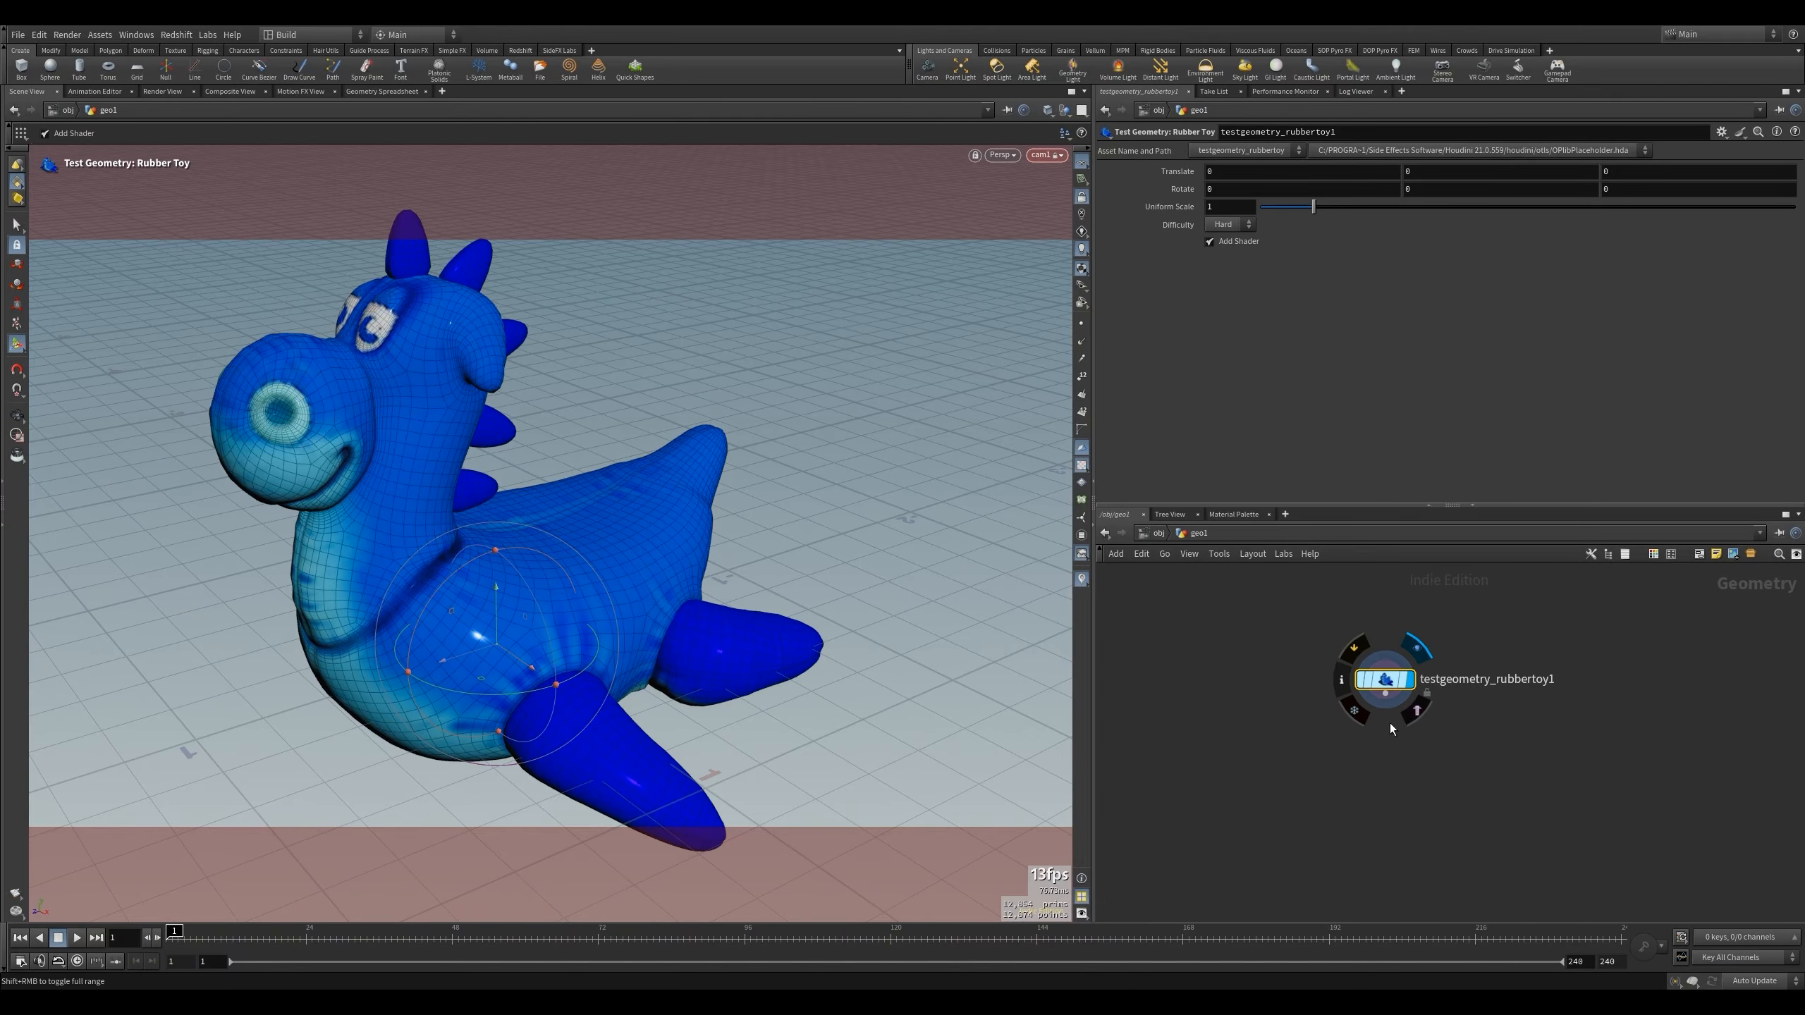
key("Tab")
type("b")
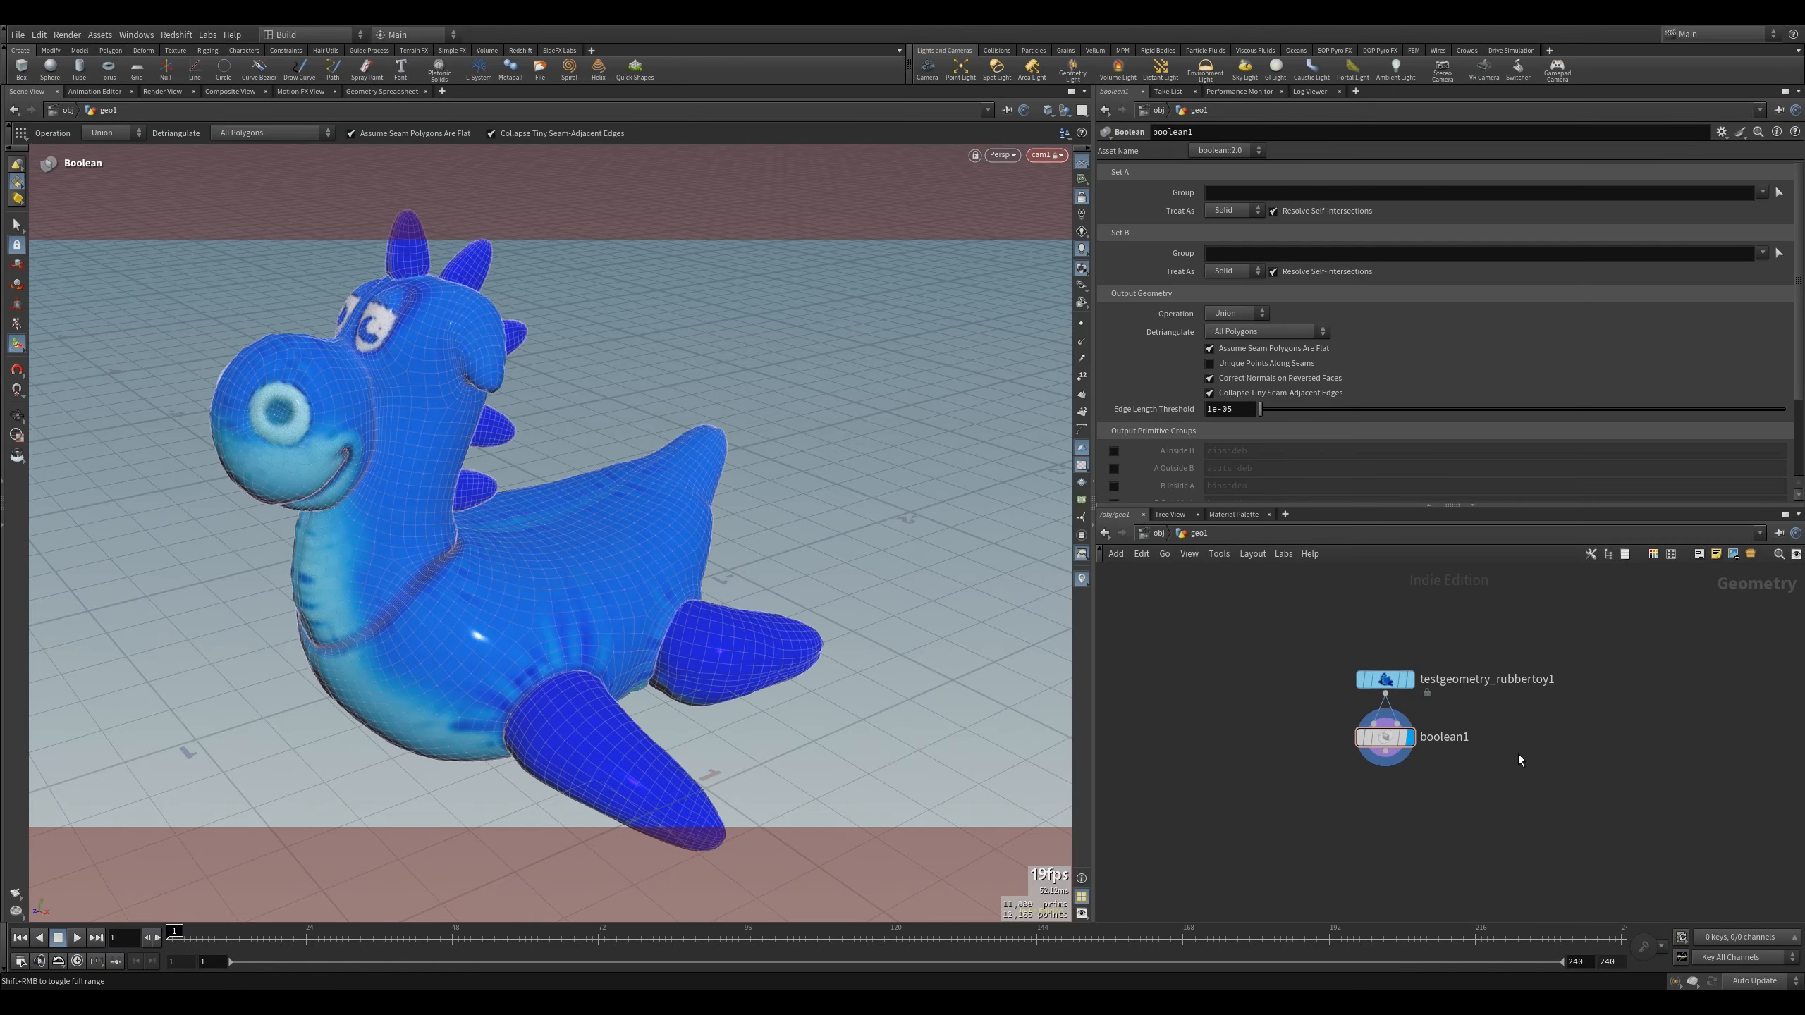
Add an Exploded View node, connect it directly to the rubber toy's output and display it.
key("Tab")
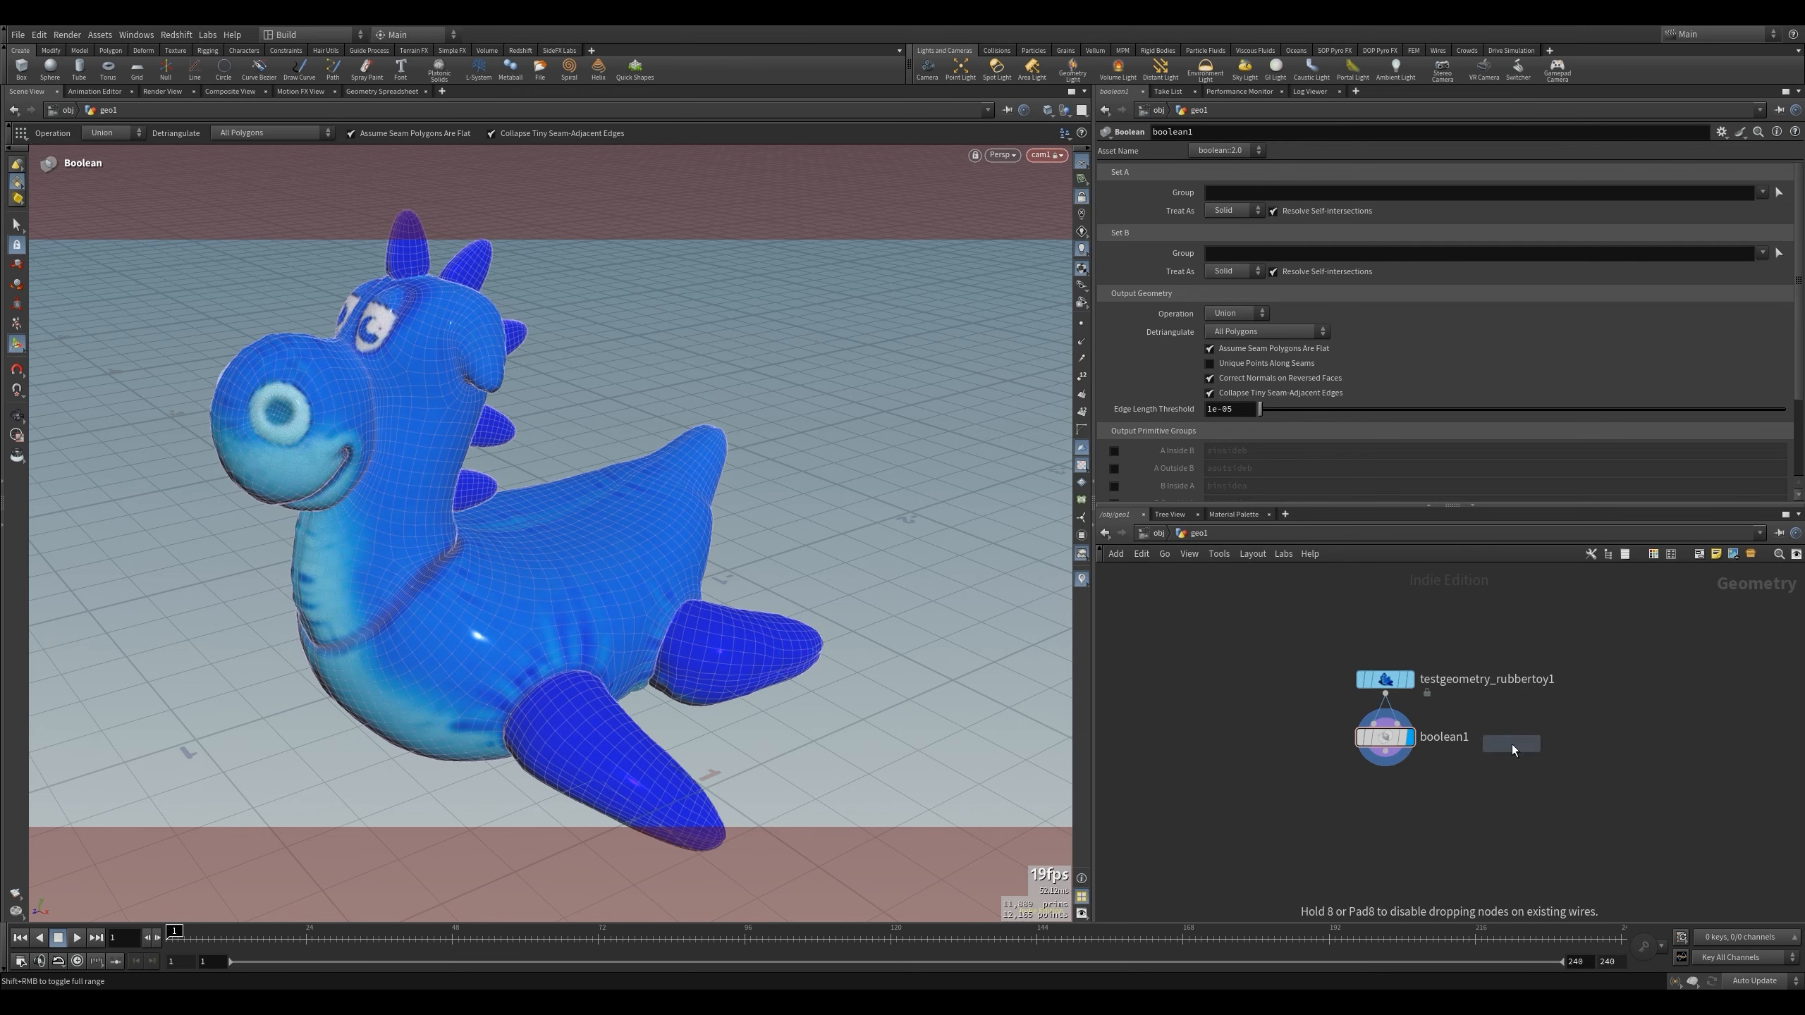
left_click(1511, 745)
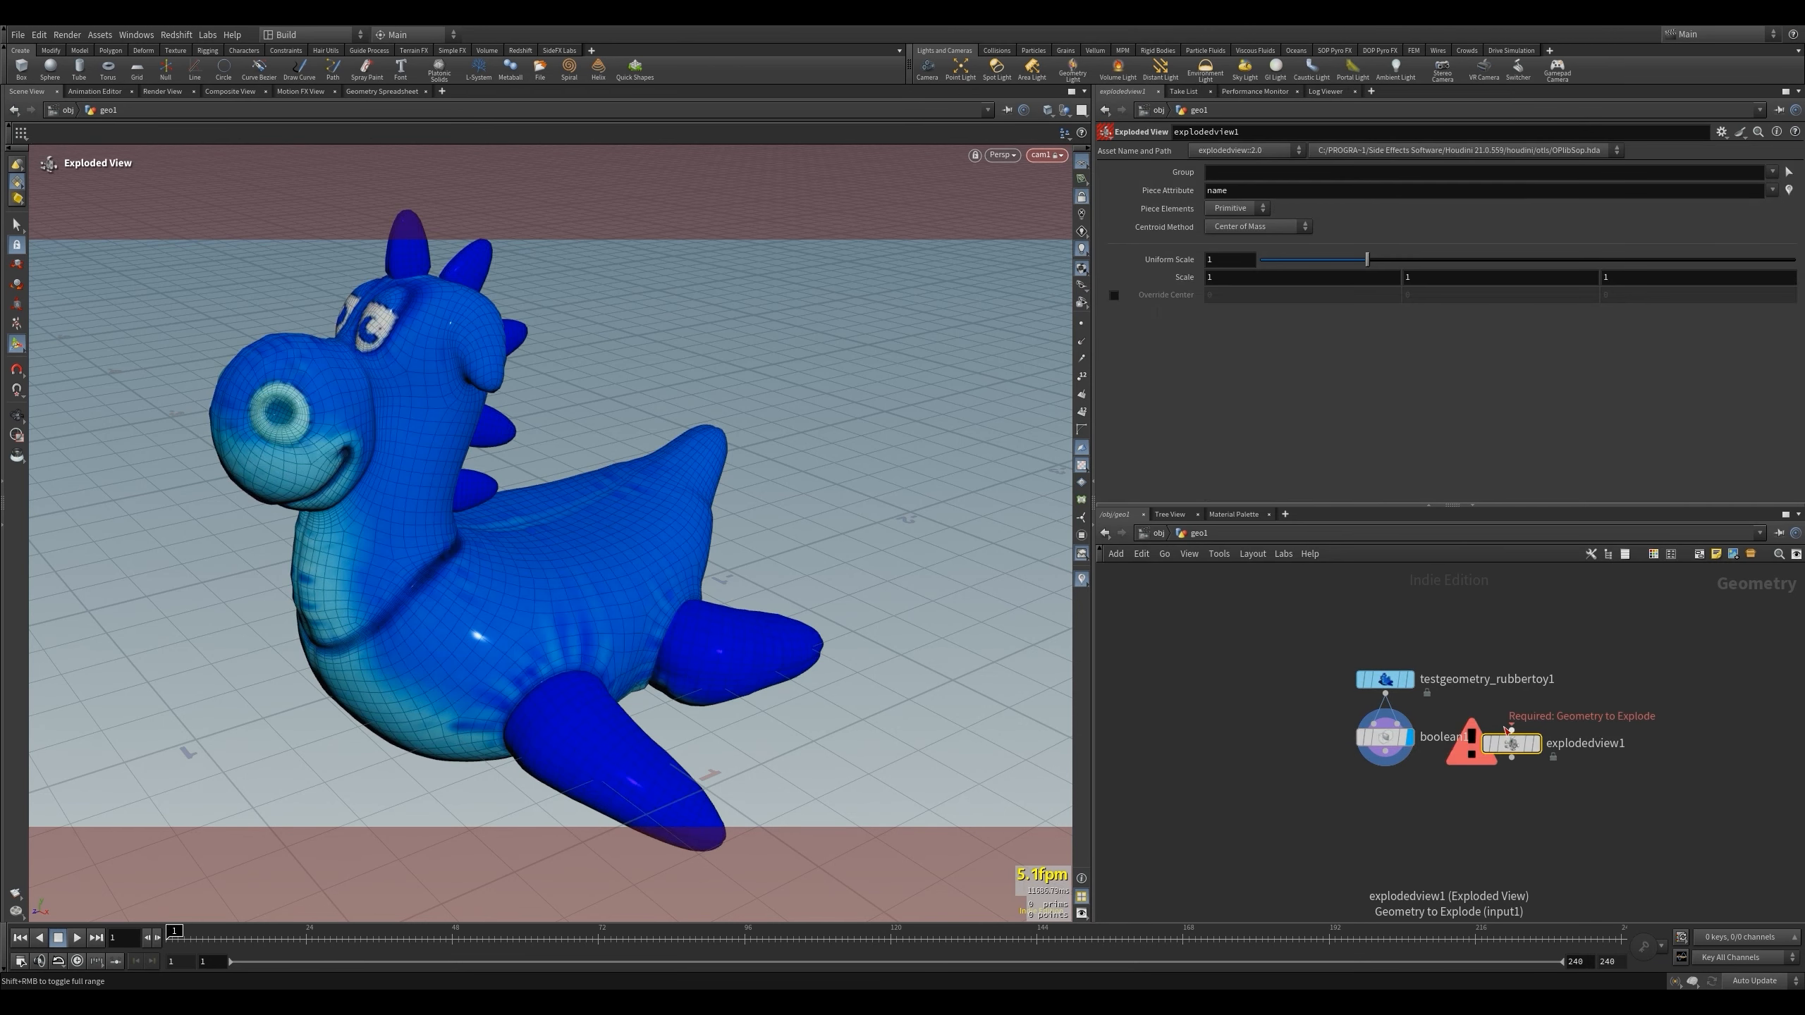
left_click(1511, 728)
left_click(1385, 694)
left_click(1533, 744)
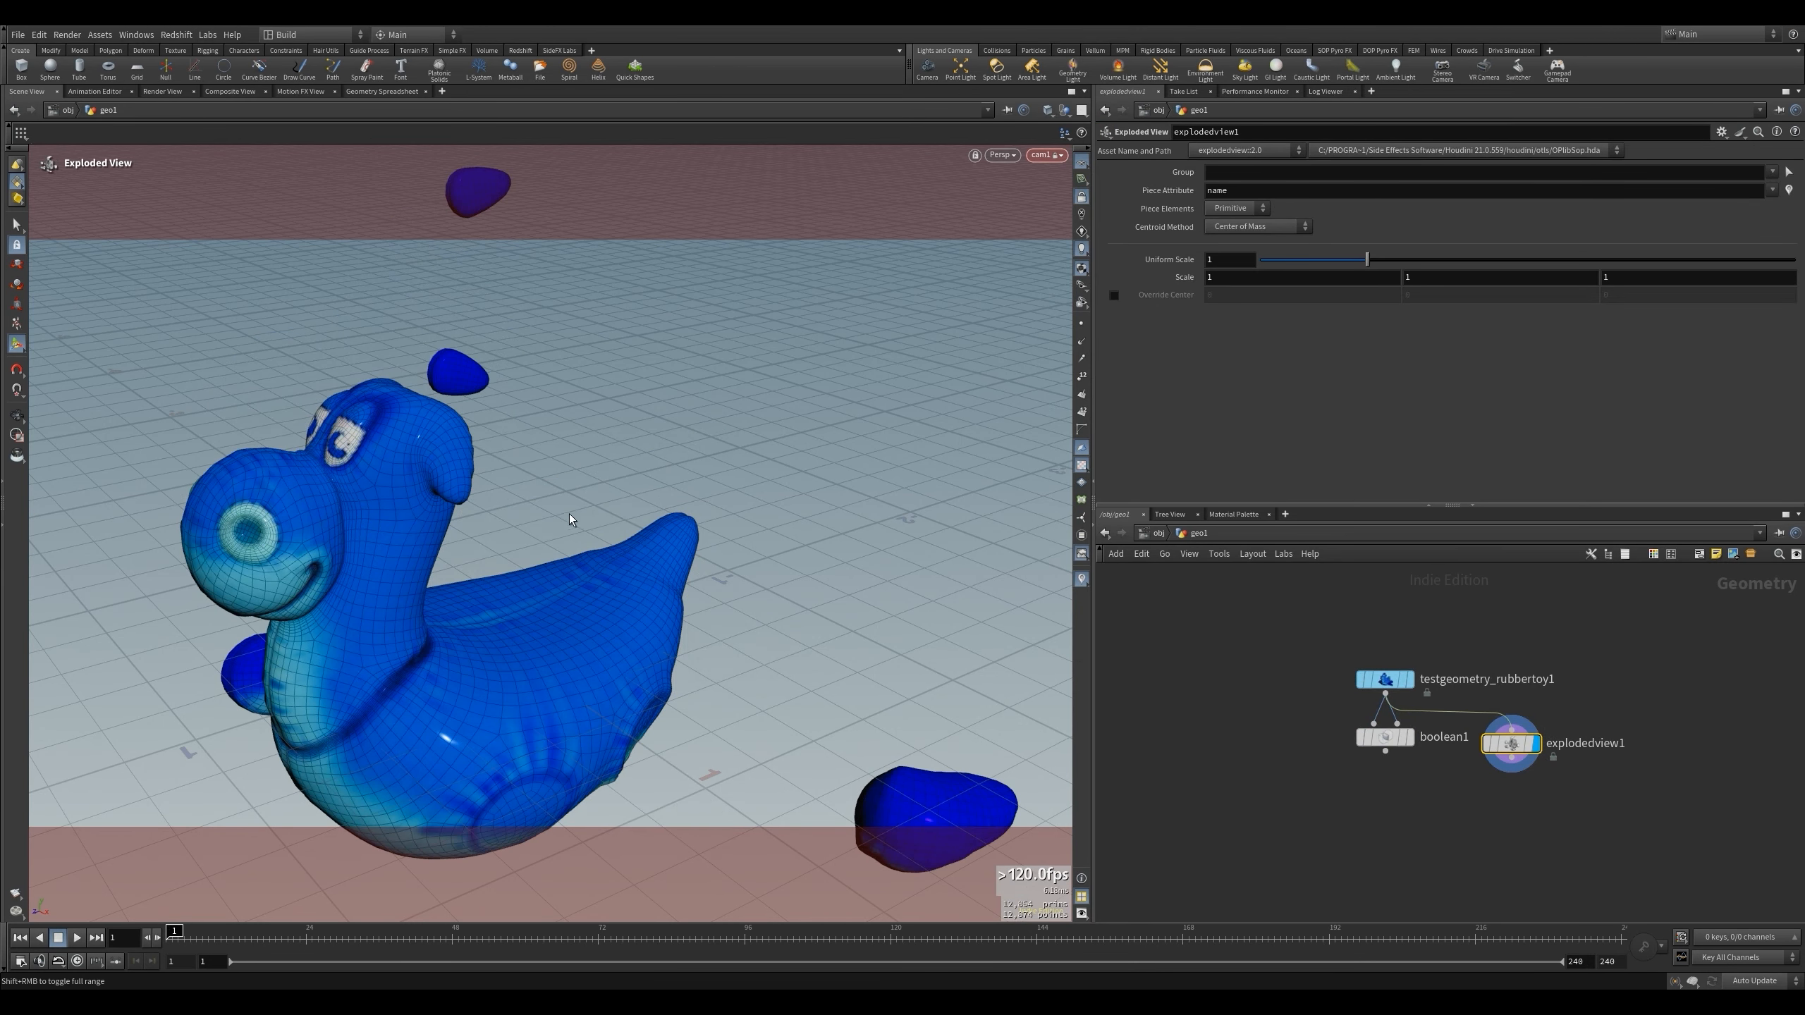
Reconnect the Exploded View input to the Boolean node's output and move the Exploded View node slightly lower.
left_click(1513, 728)
left_click(1385, 751)
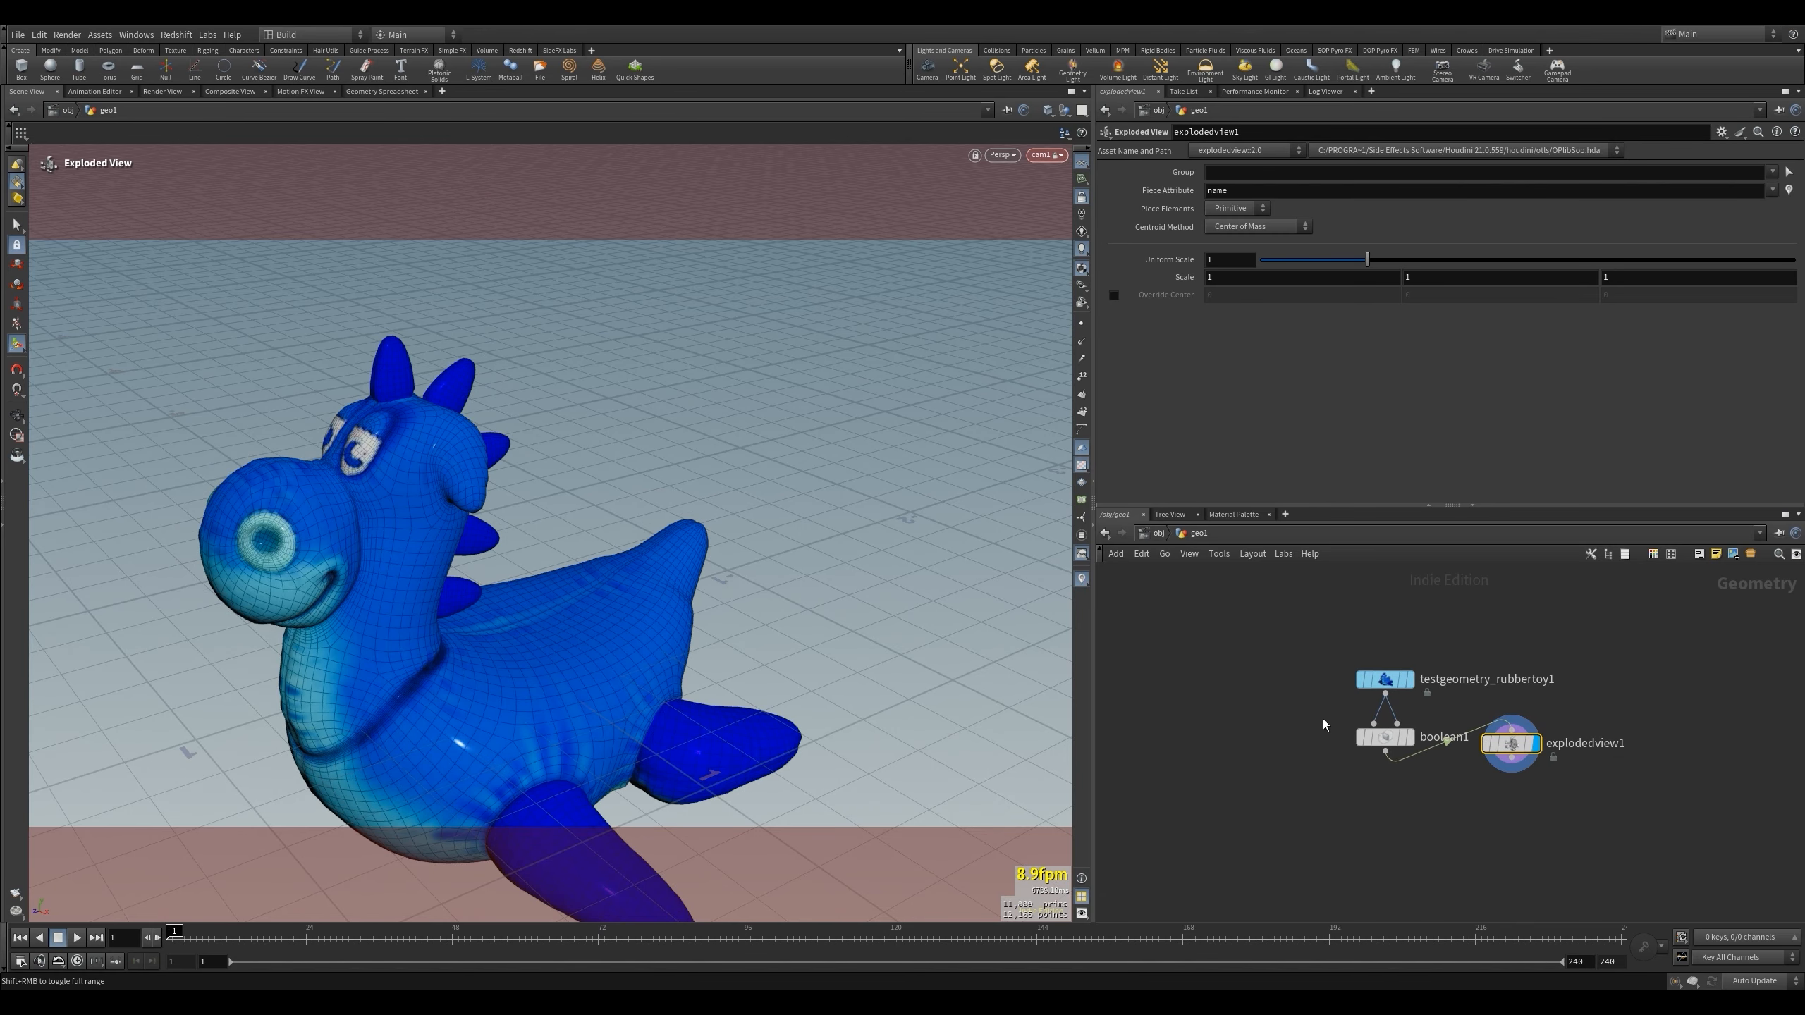
left_click_drag(1503, 752, 1517, 787)
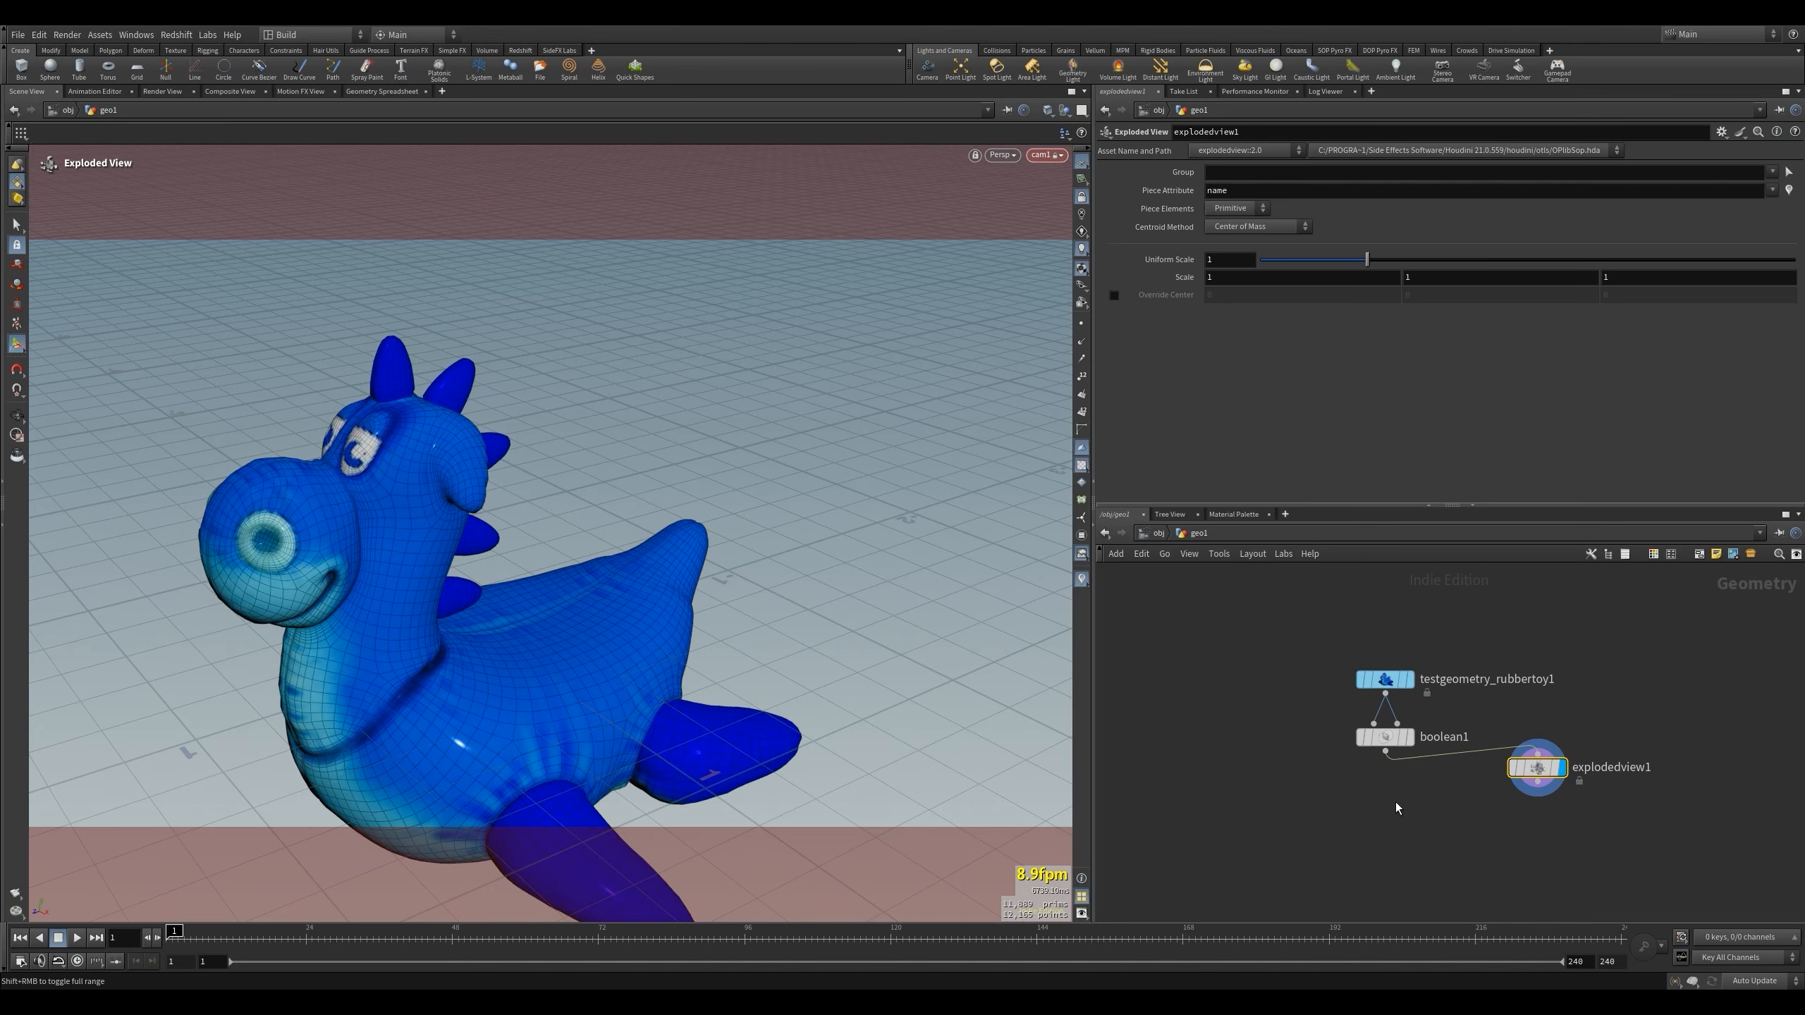
Add an MPM Configure setup with sphere source, box collider, container and solver below the existing nodes.
key("Tab")
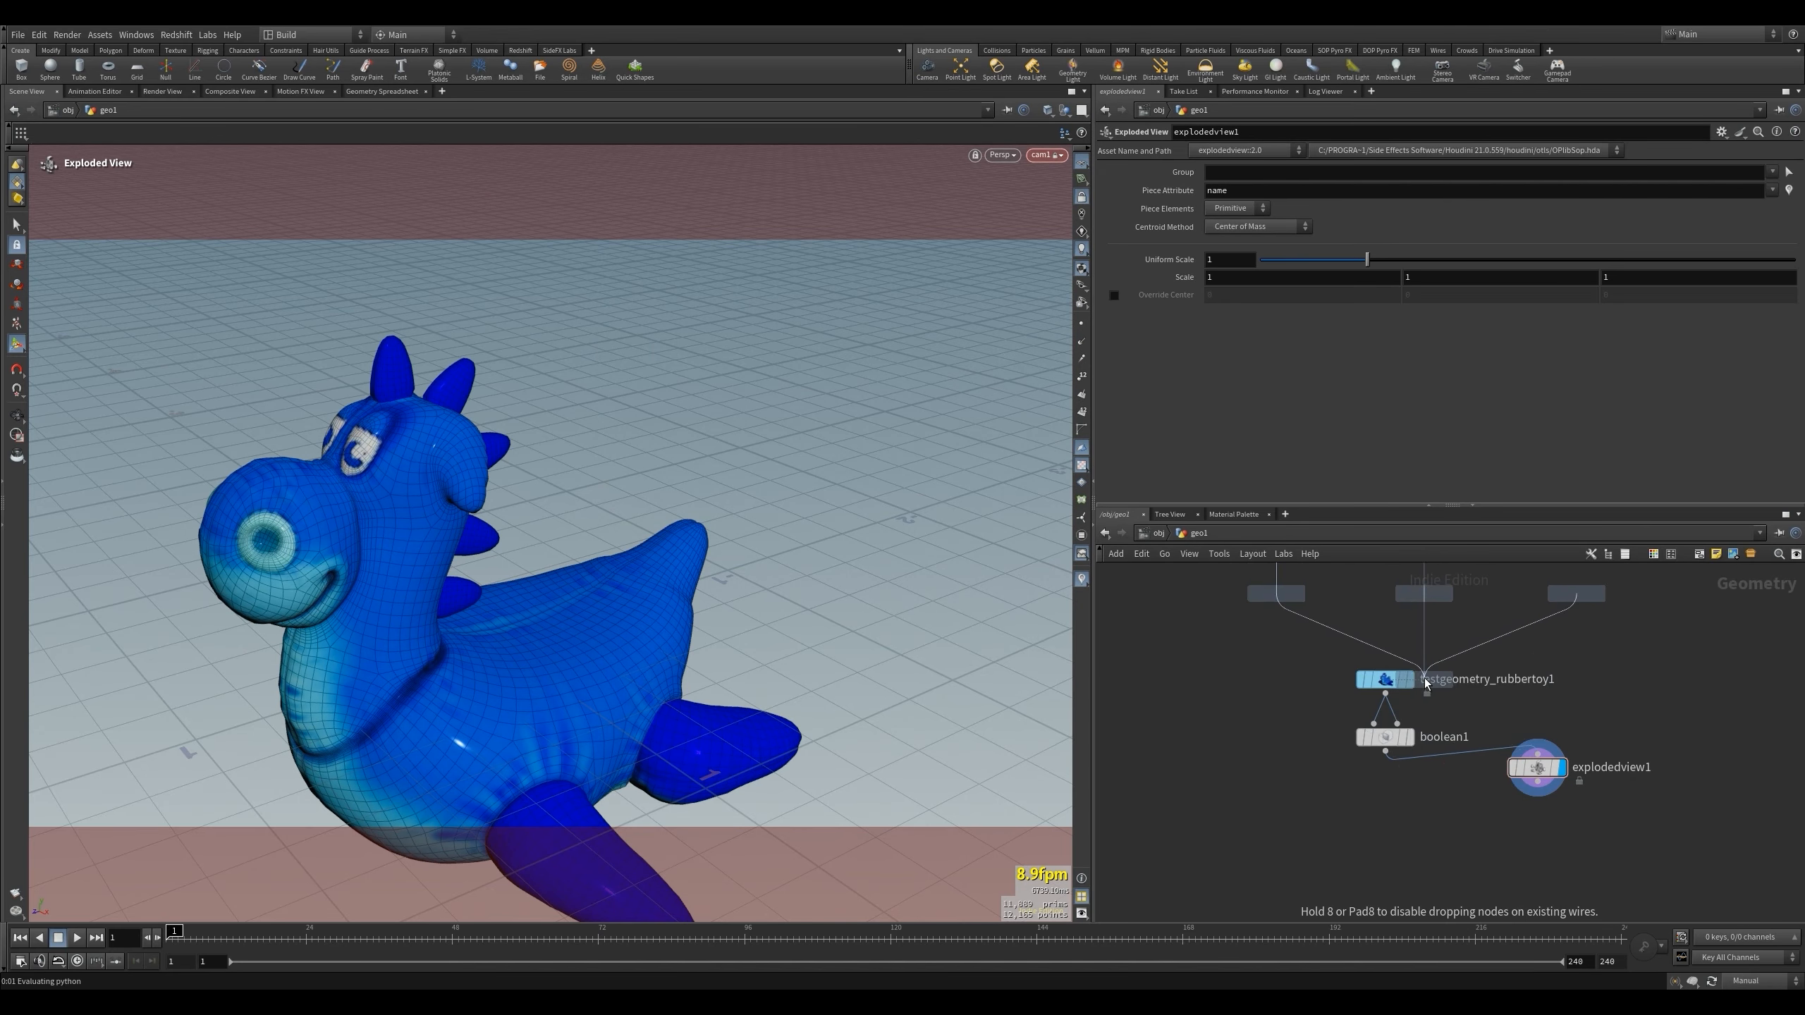
scroll(1422, 681, "down", 4)
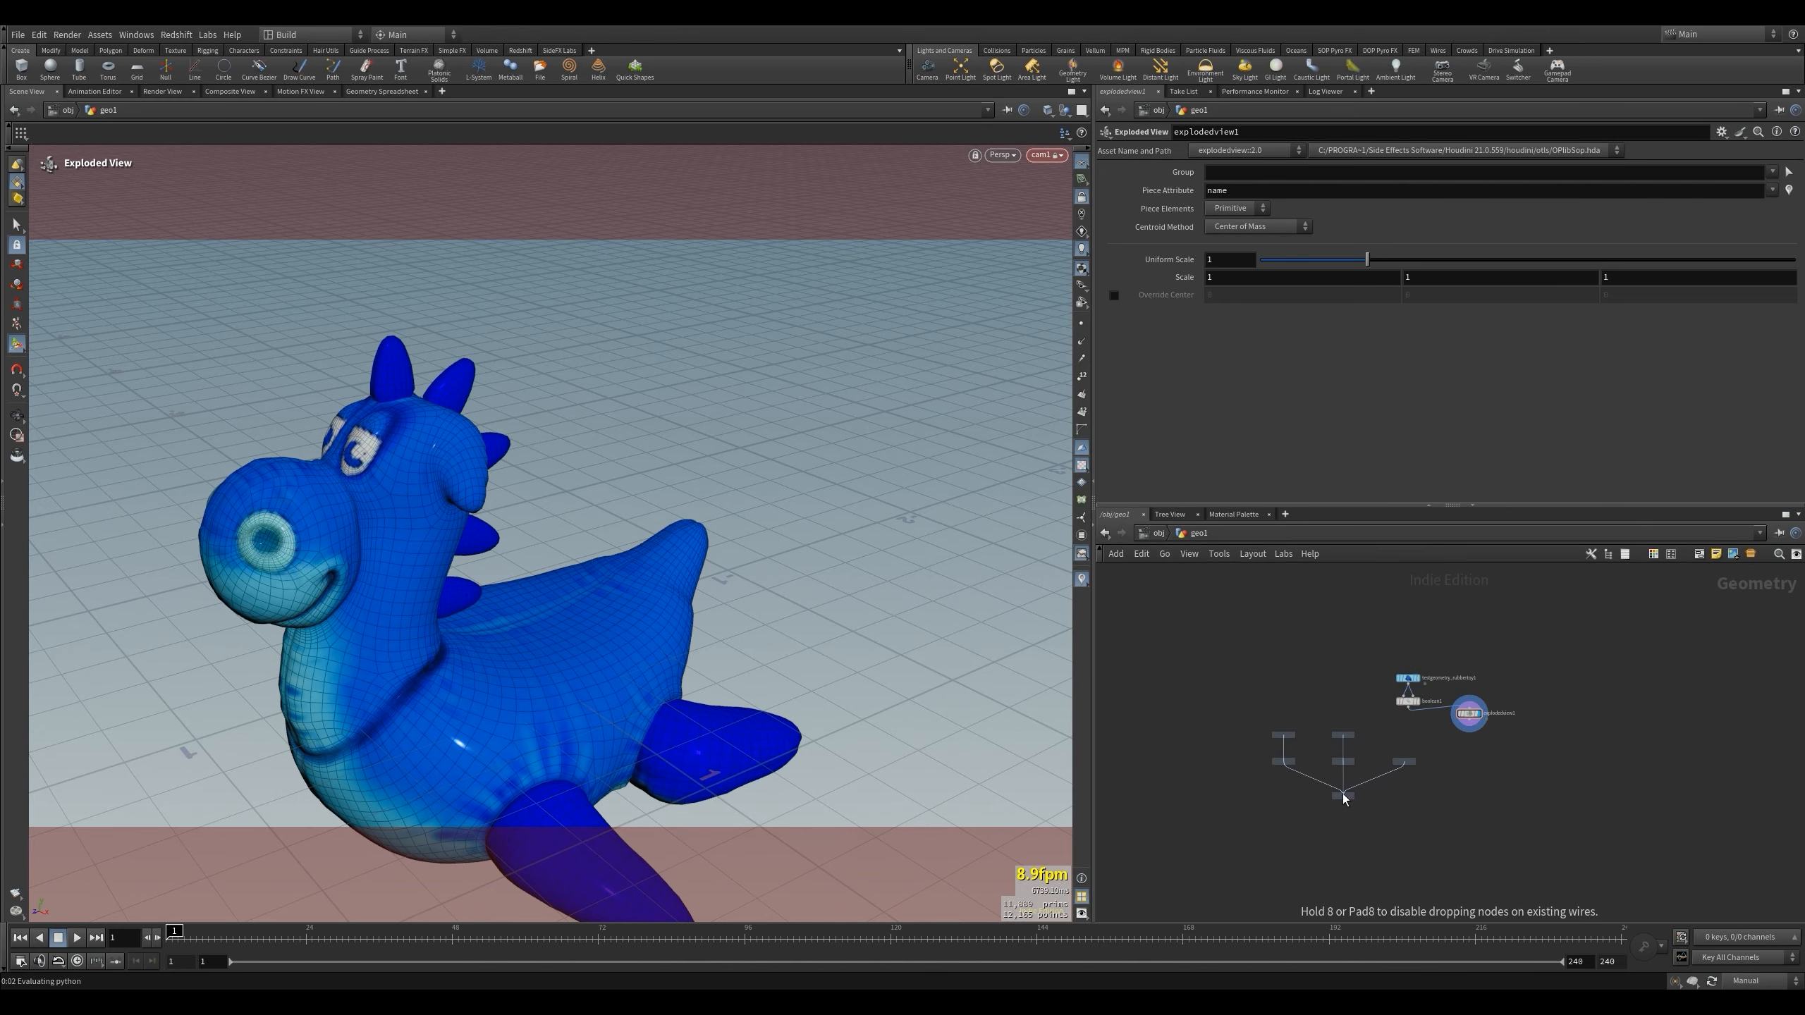
left_click(1343, 797)
scroll(1335, 774, "up", 3)
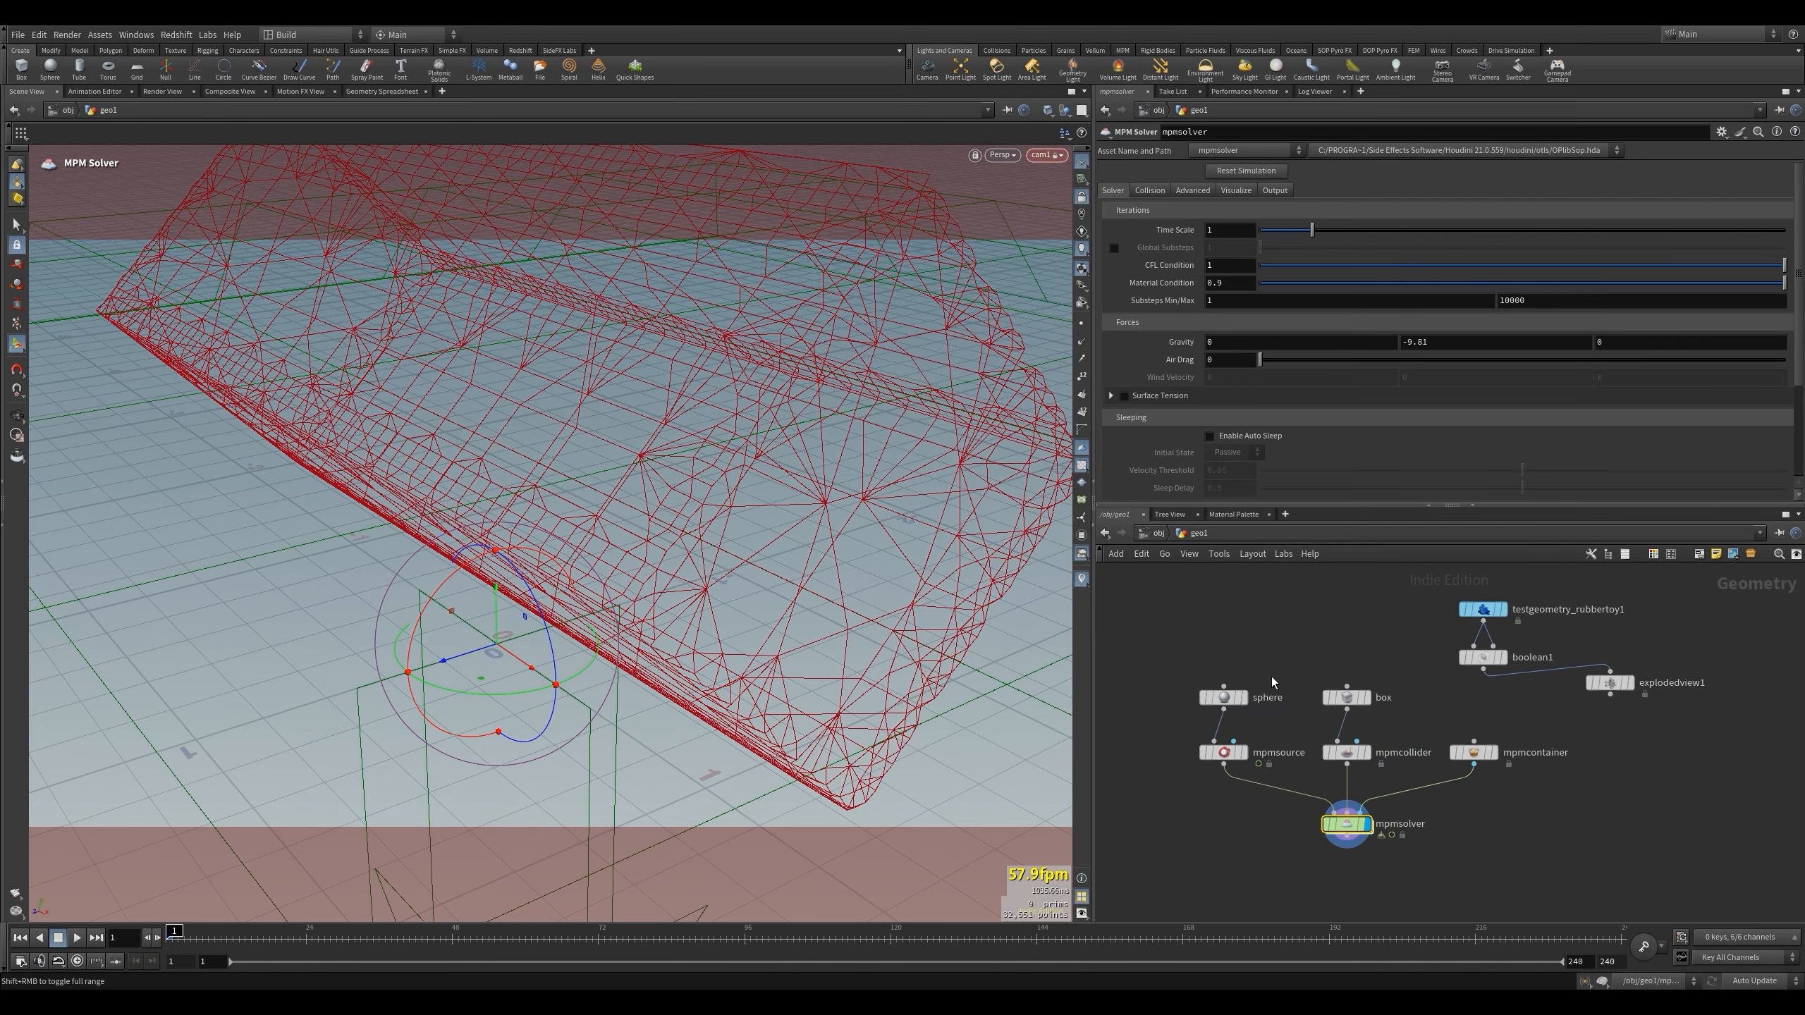
Examine the parameters of the sphere, MPM Source, MPM Collider and MPM Container nodes in the configured setup.
left_click(1228, 702)
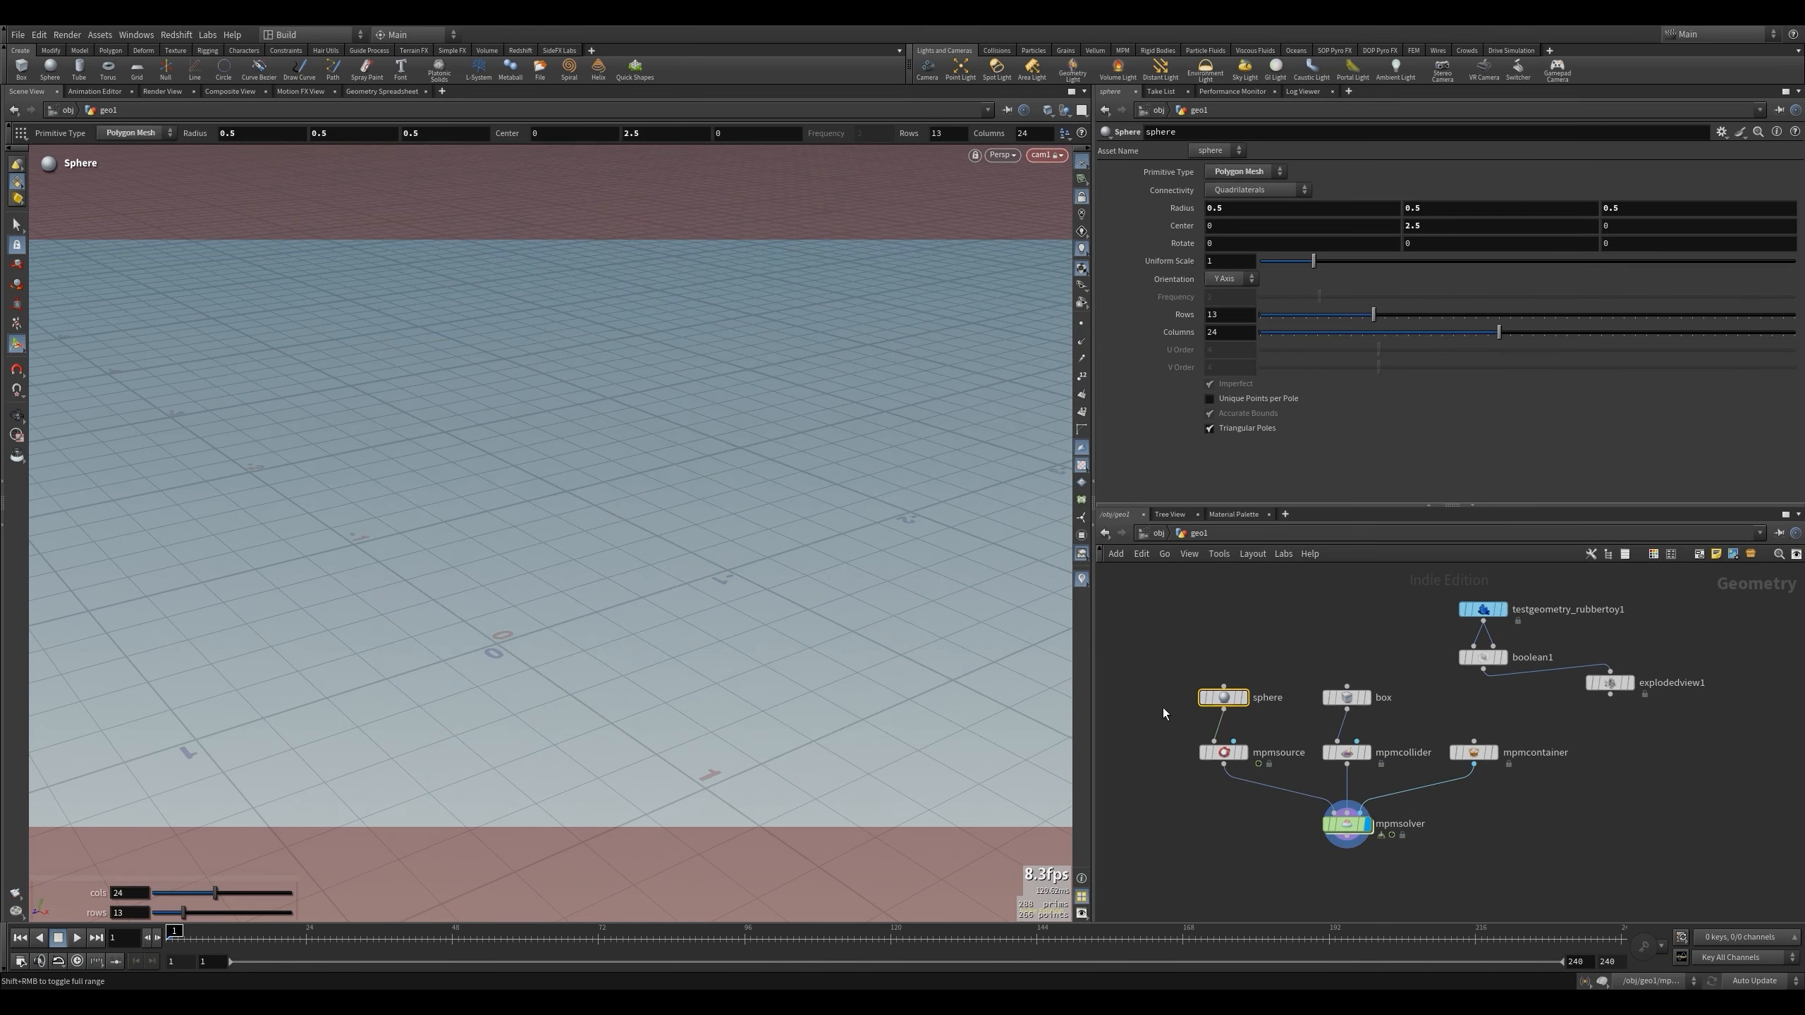
left_click_drag(1237, 827, 1249, 759)
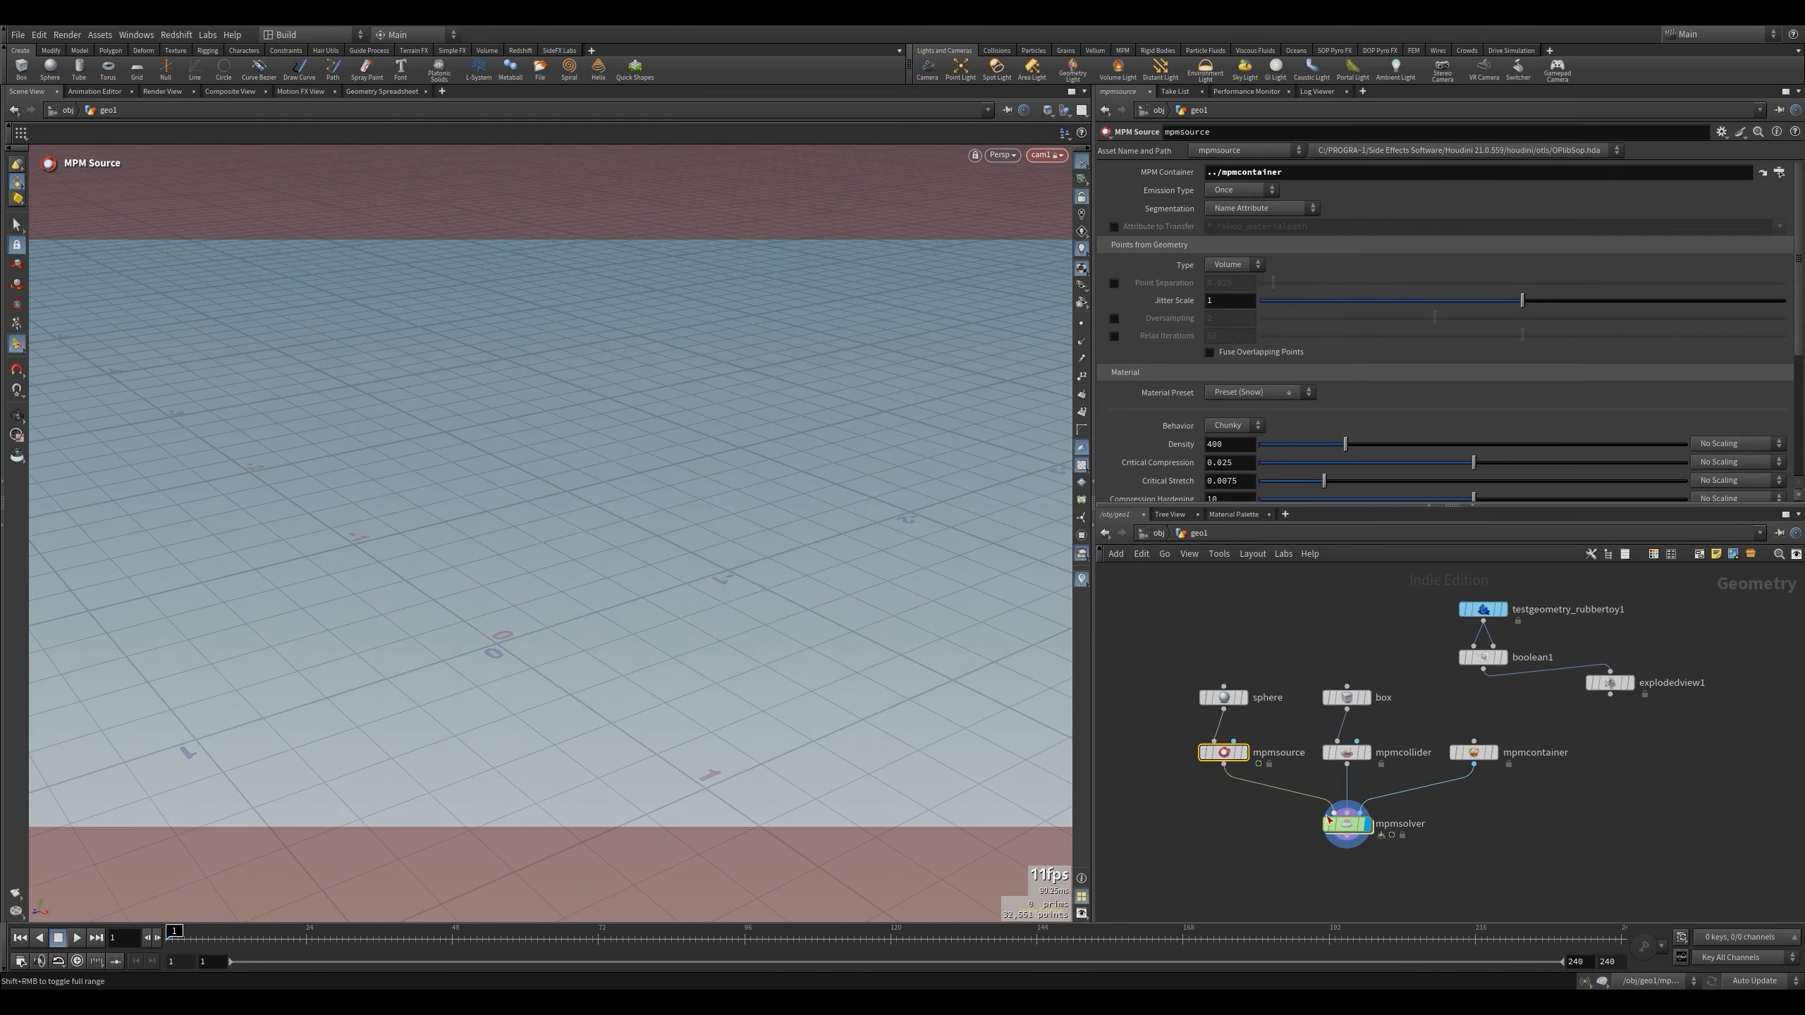
left_click_drag(1350, 701, 1346, 700)
left_click(1340, 750)
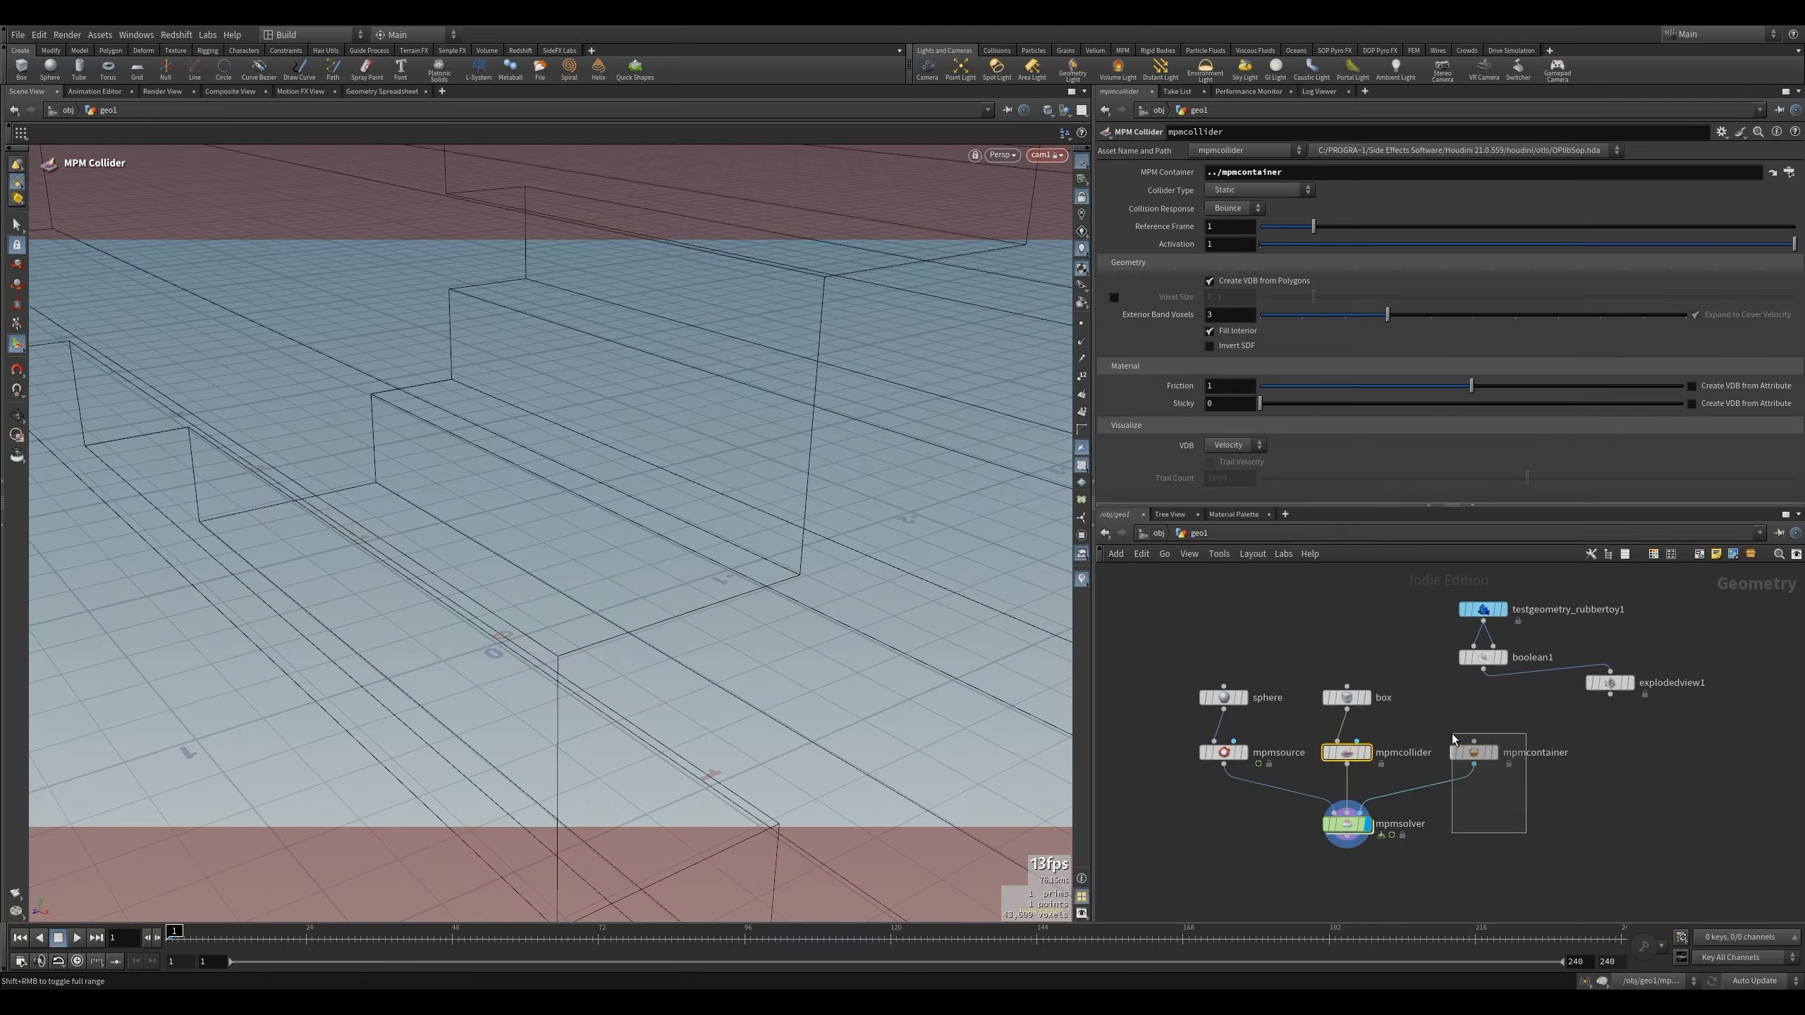
left_click_drag(1453, 740, 1451, 737)
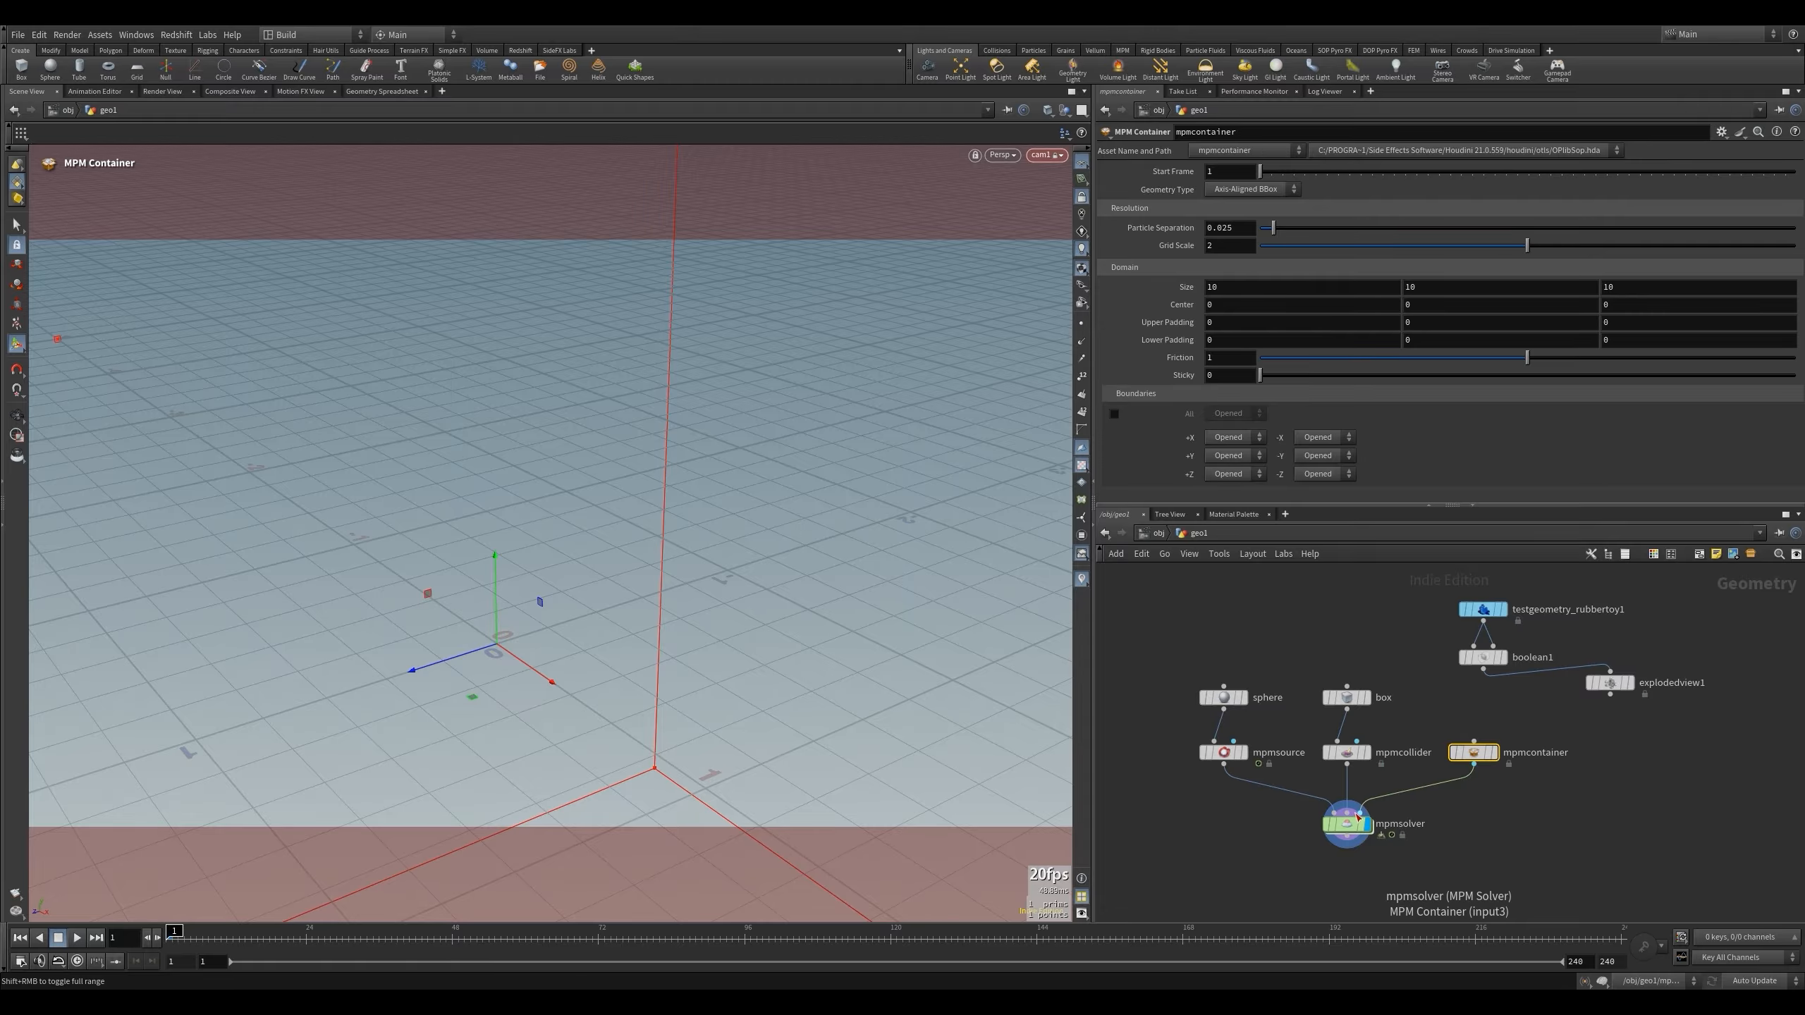
left_click_drag(1464, 752, 1467, 752)
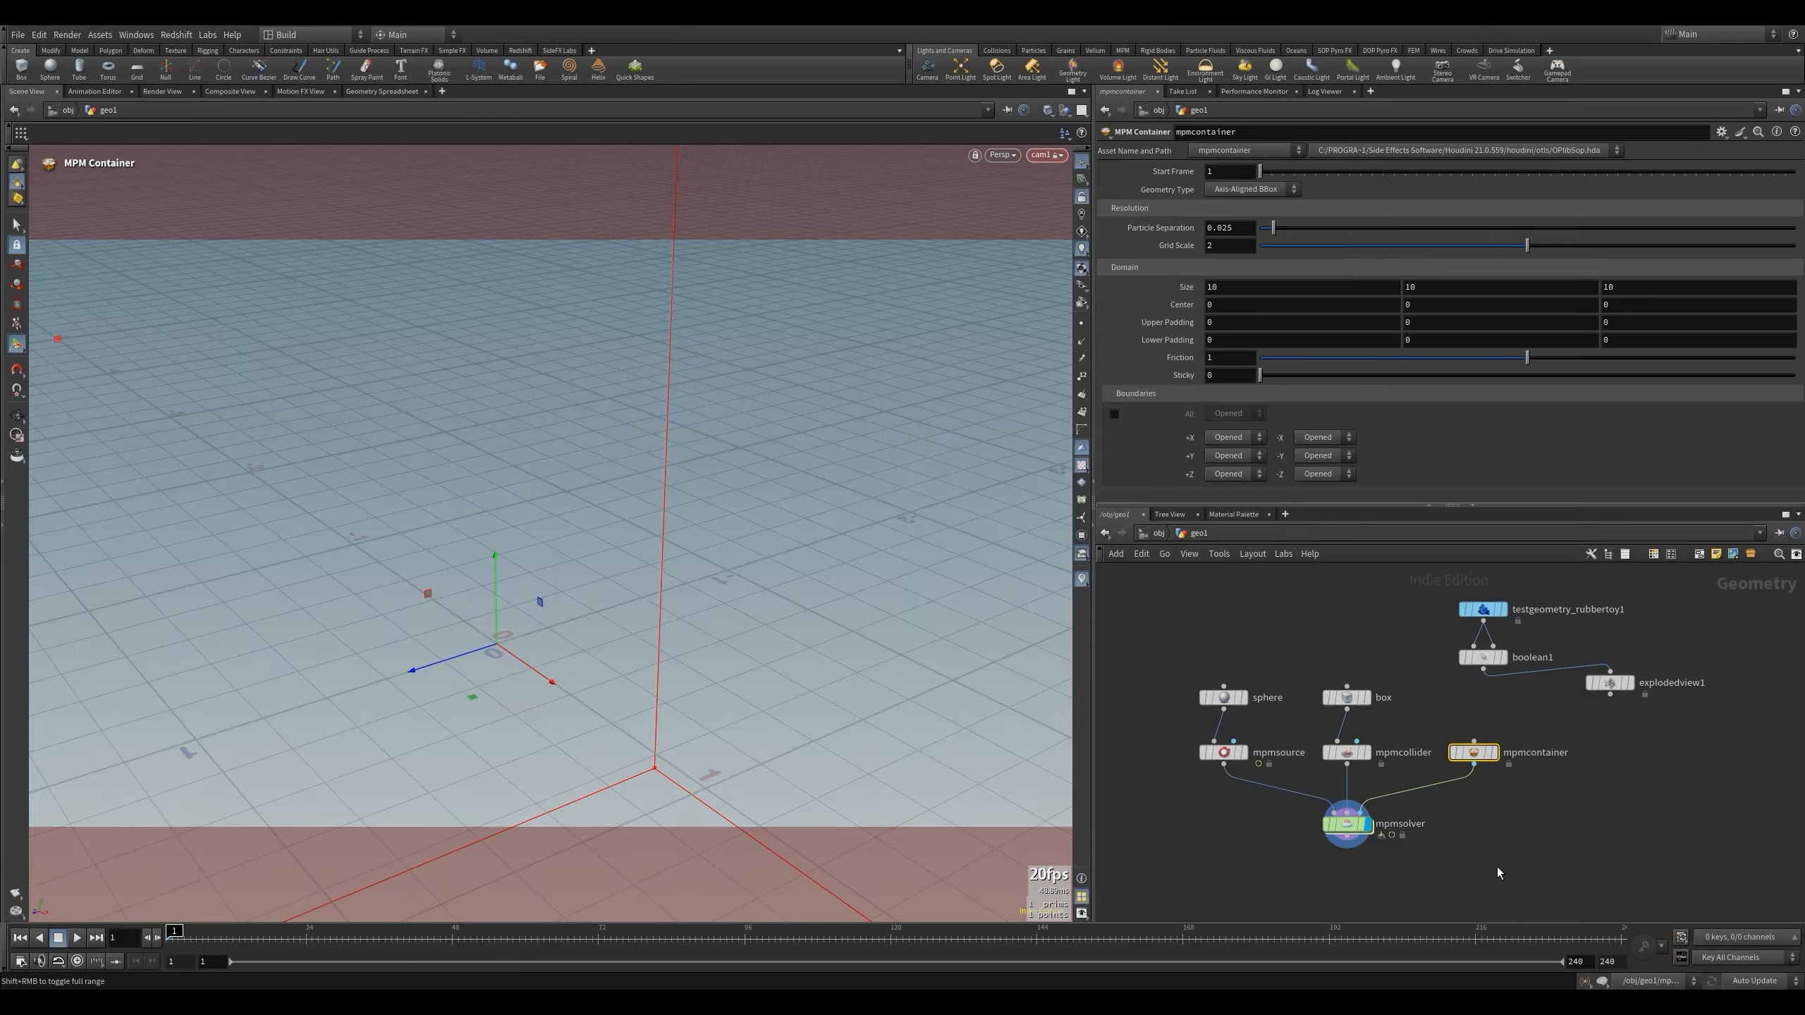
Delete all six nodes of the MPM Configure setup.
left_click_drag(1514, 870, 1204, 704)
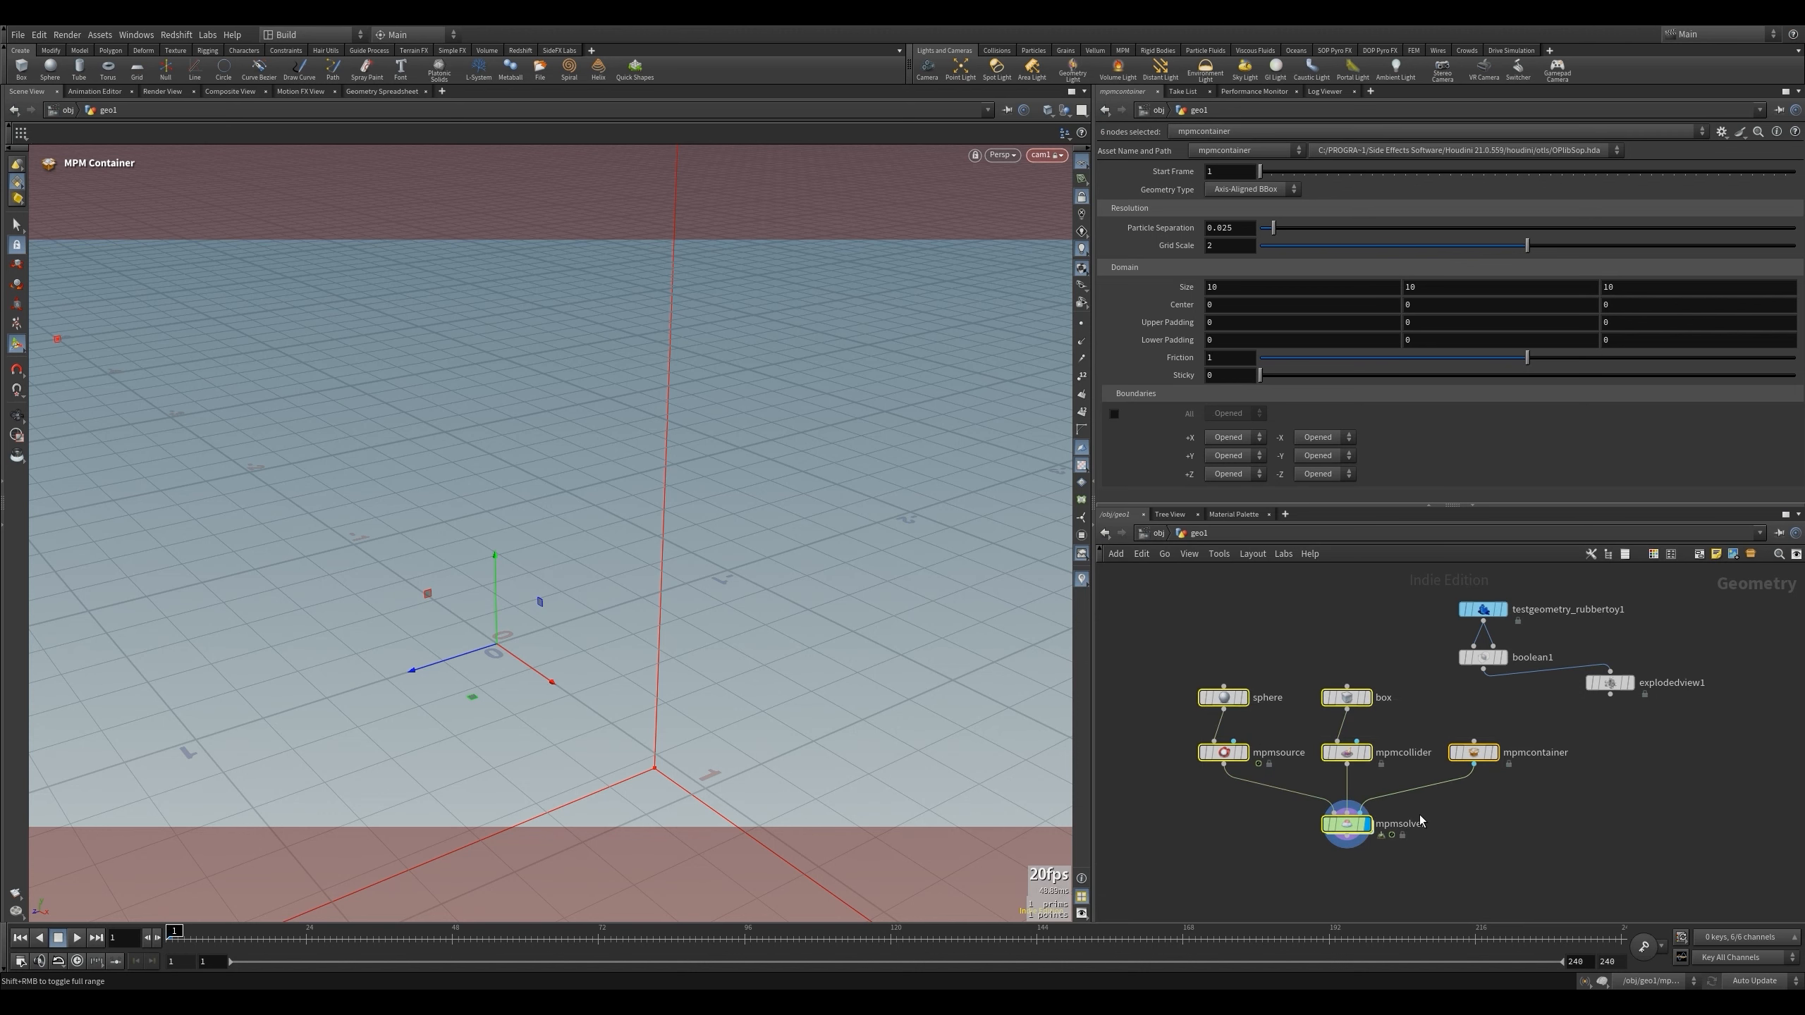
key("Delete")
Add a displayed MPM Source node connected to the Boolean output, plus an MPM Container node beside it.
key("Tab")
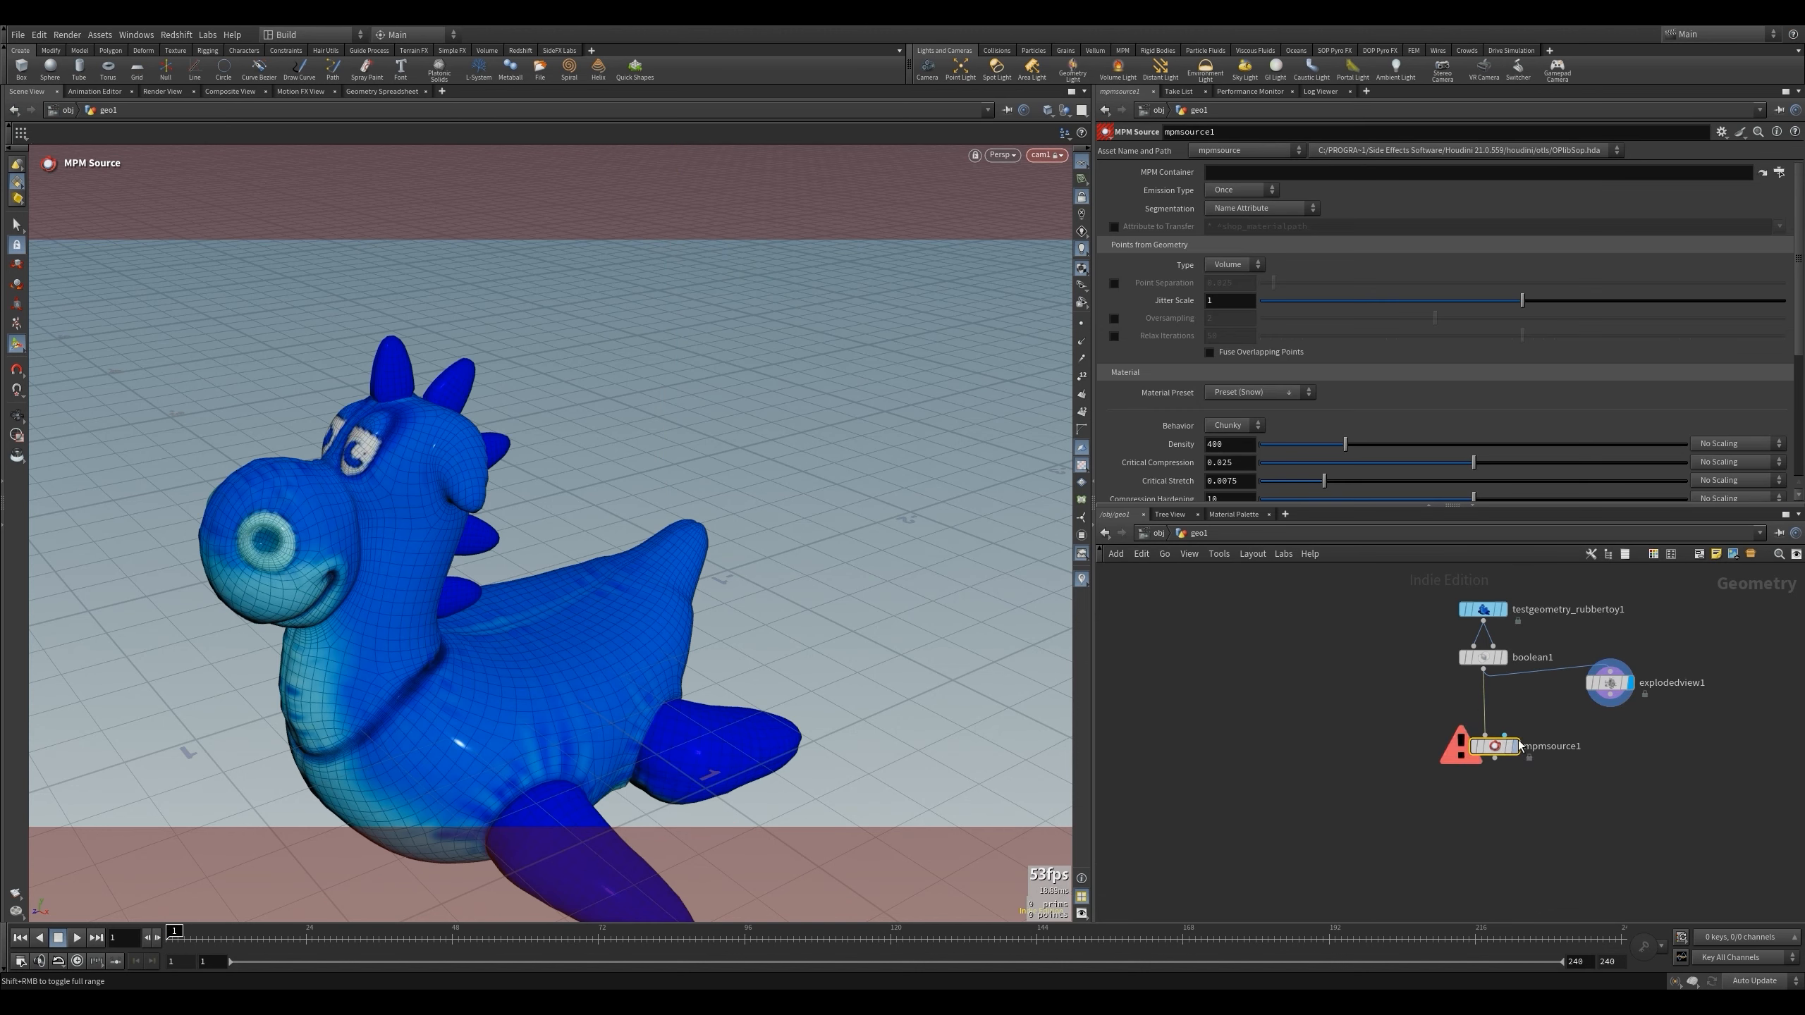
left_click(1514, 765)
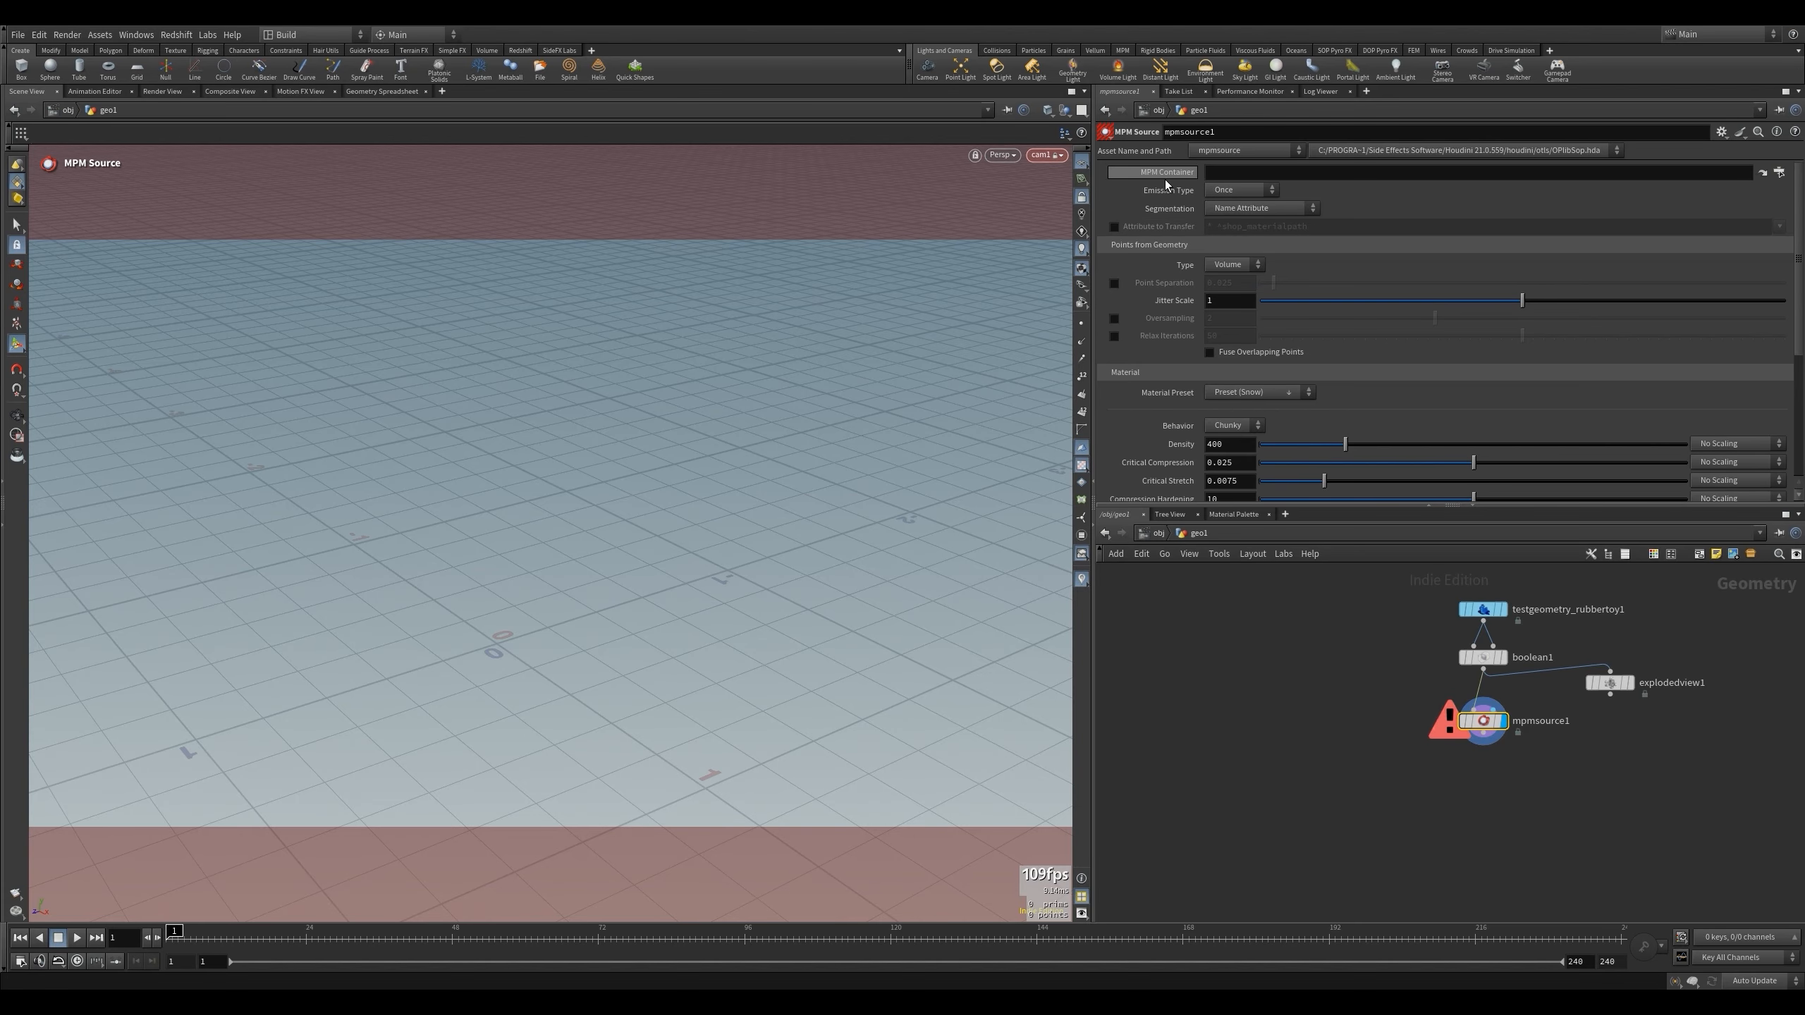
key("Tab")
type("mpm cont")
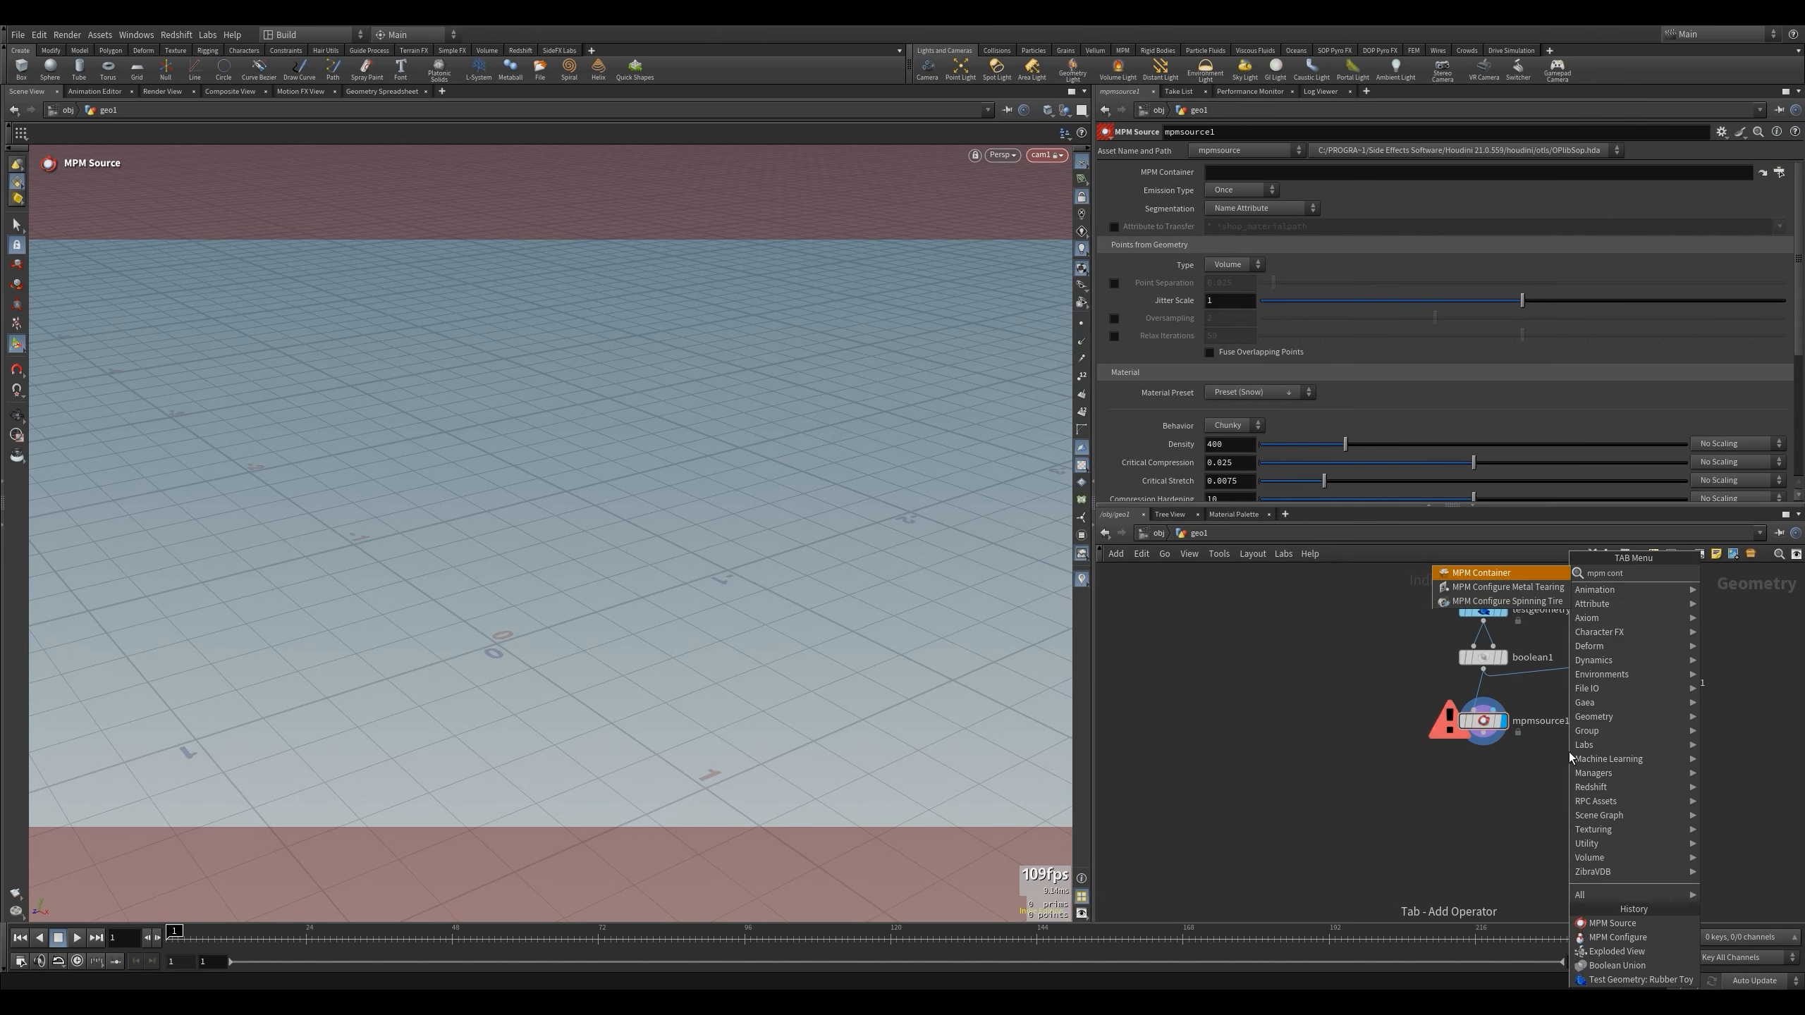
key("Return")
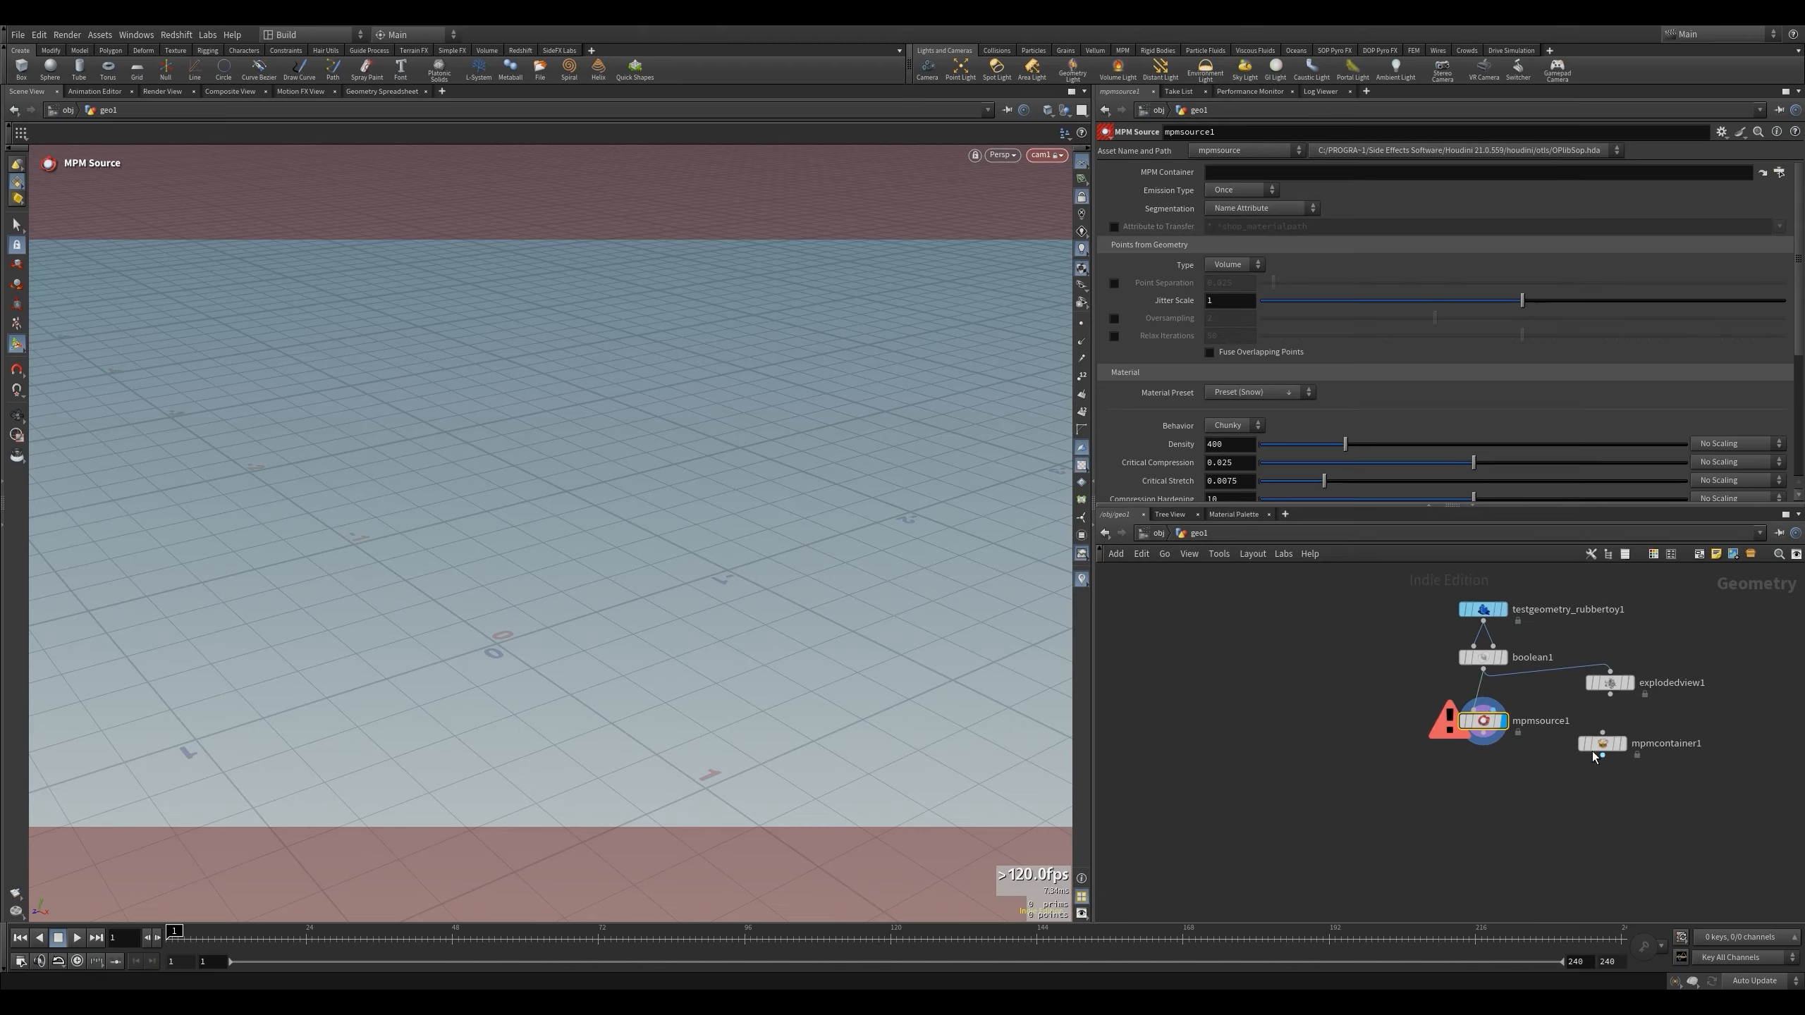
Set the MPM Source's MPM Container reference to ../mpmcontainer1.
left_click(1593, 749)
left_click_drag(1256, 175, 1256, 172)
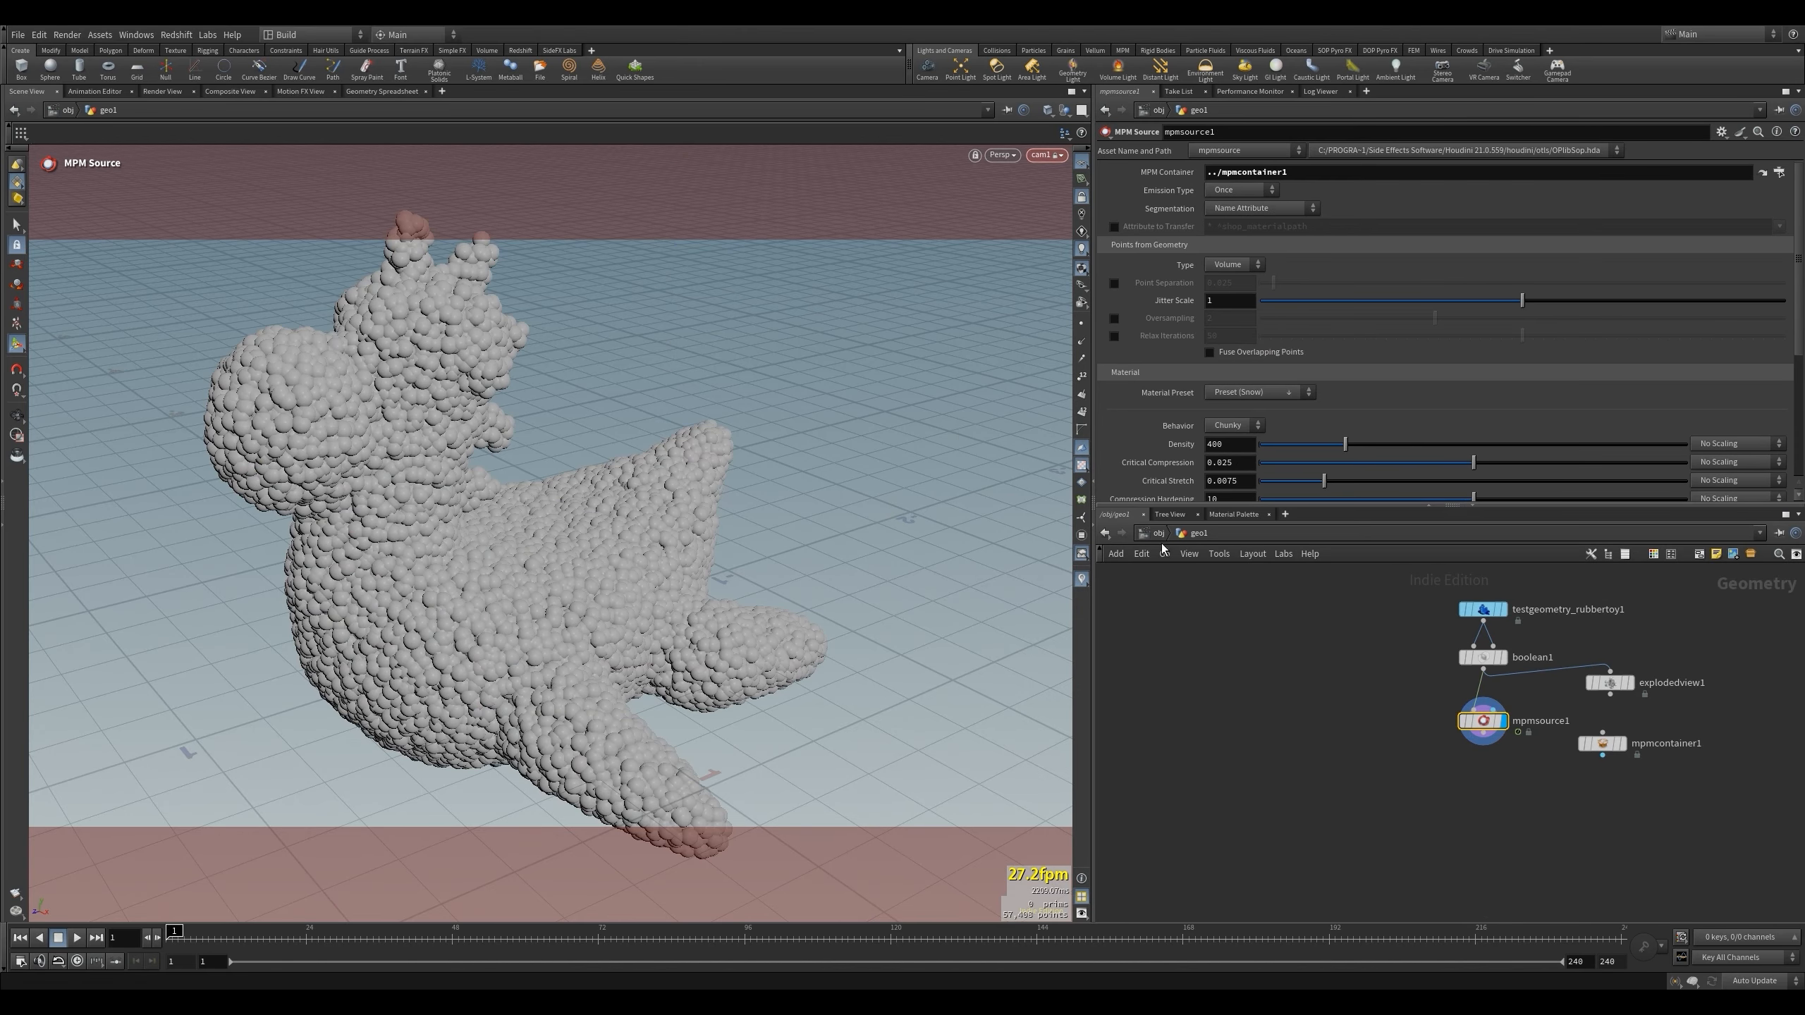
key("u")
left_click_drag(1334, 659, 1318, 649)
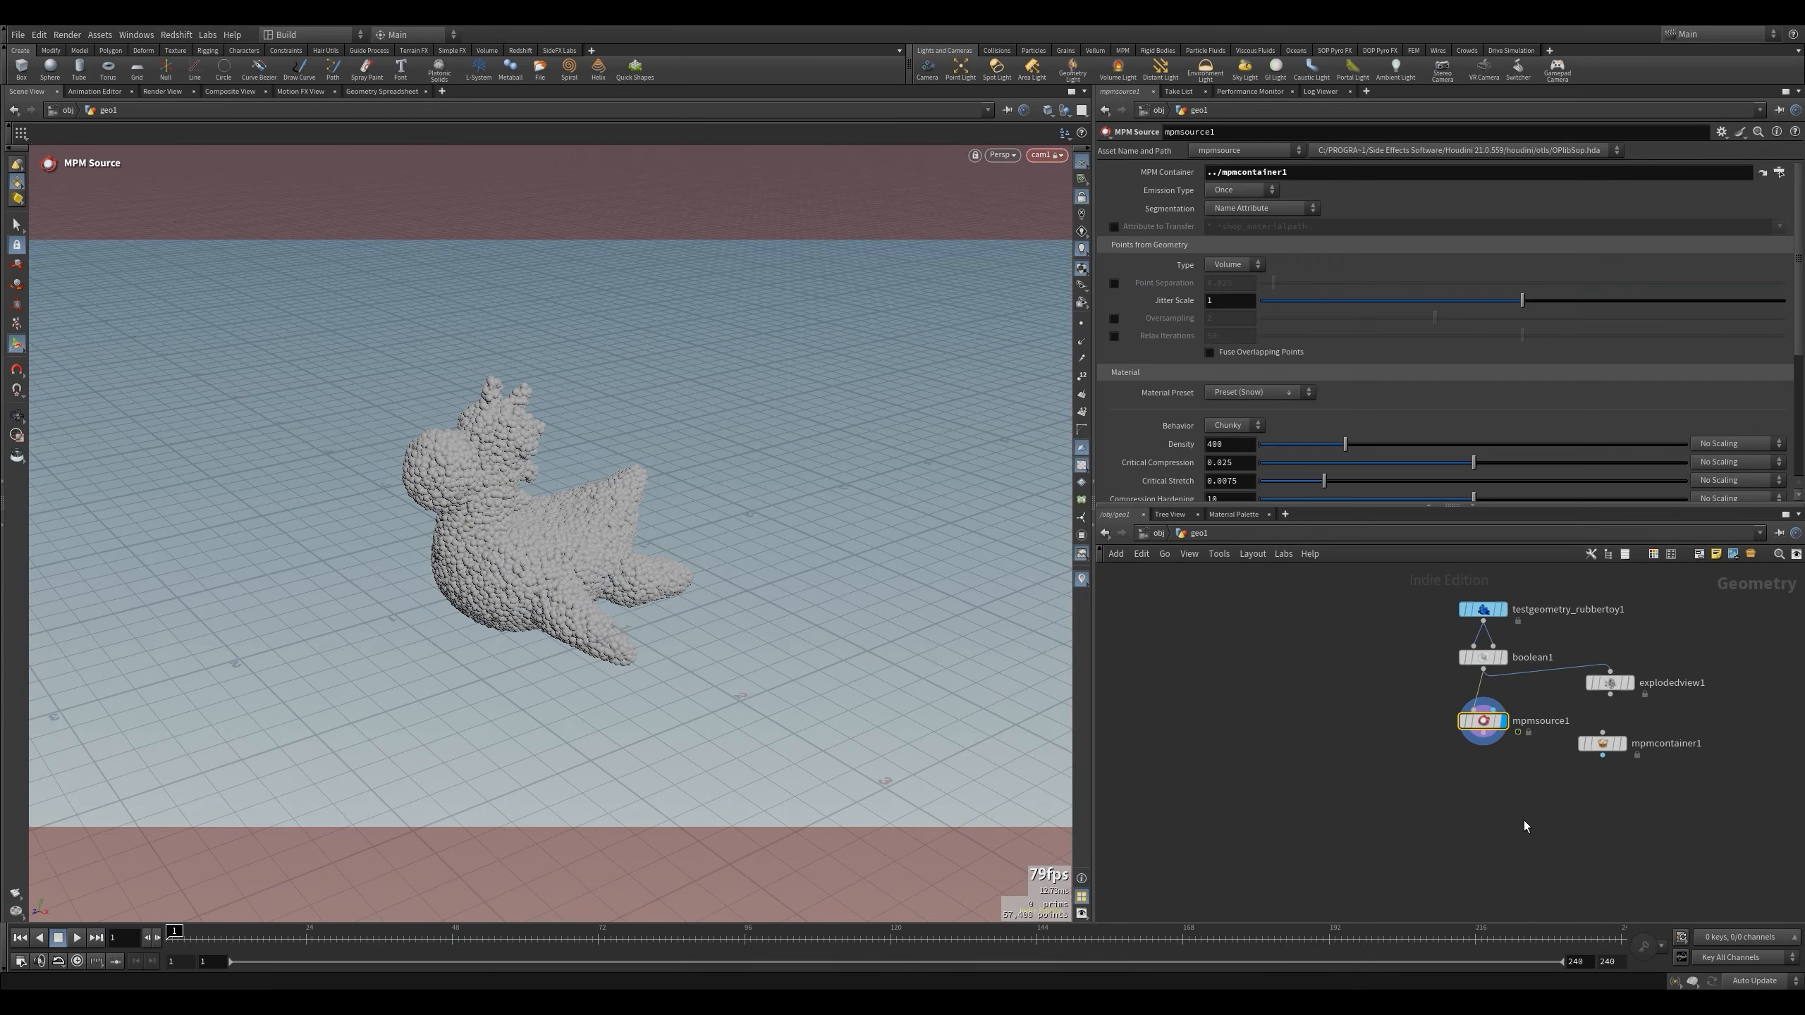
Add an MPM Solver node, connect the MPM Source and MPM Container to its matching inputs, and display it.
key("Tab")
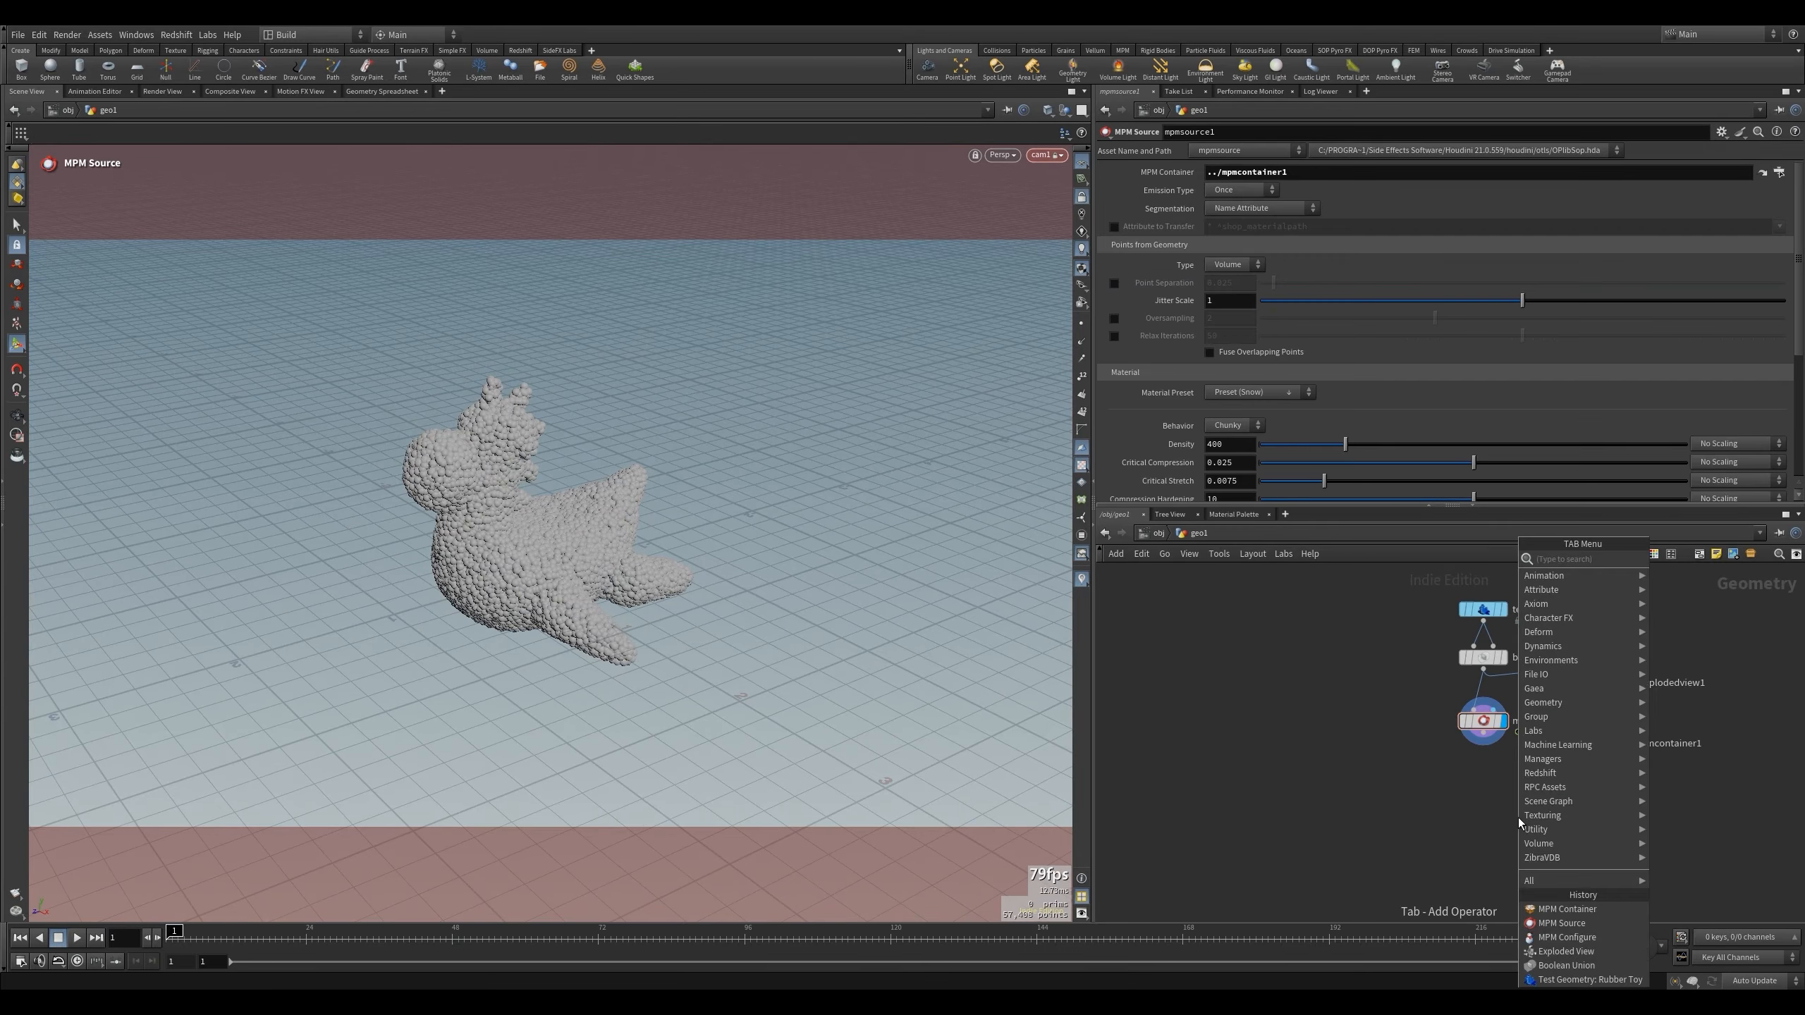
type("mpms")
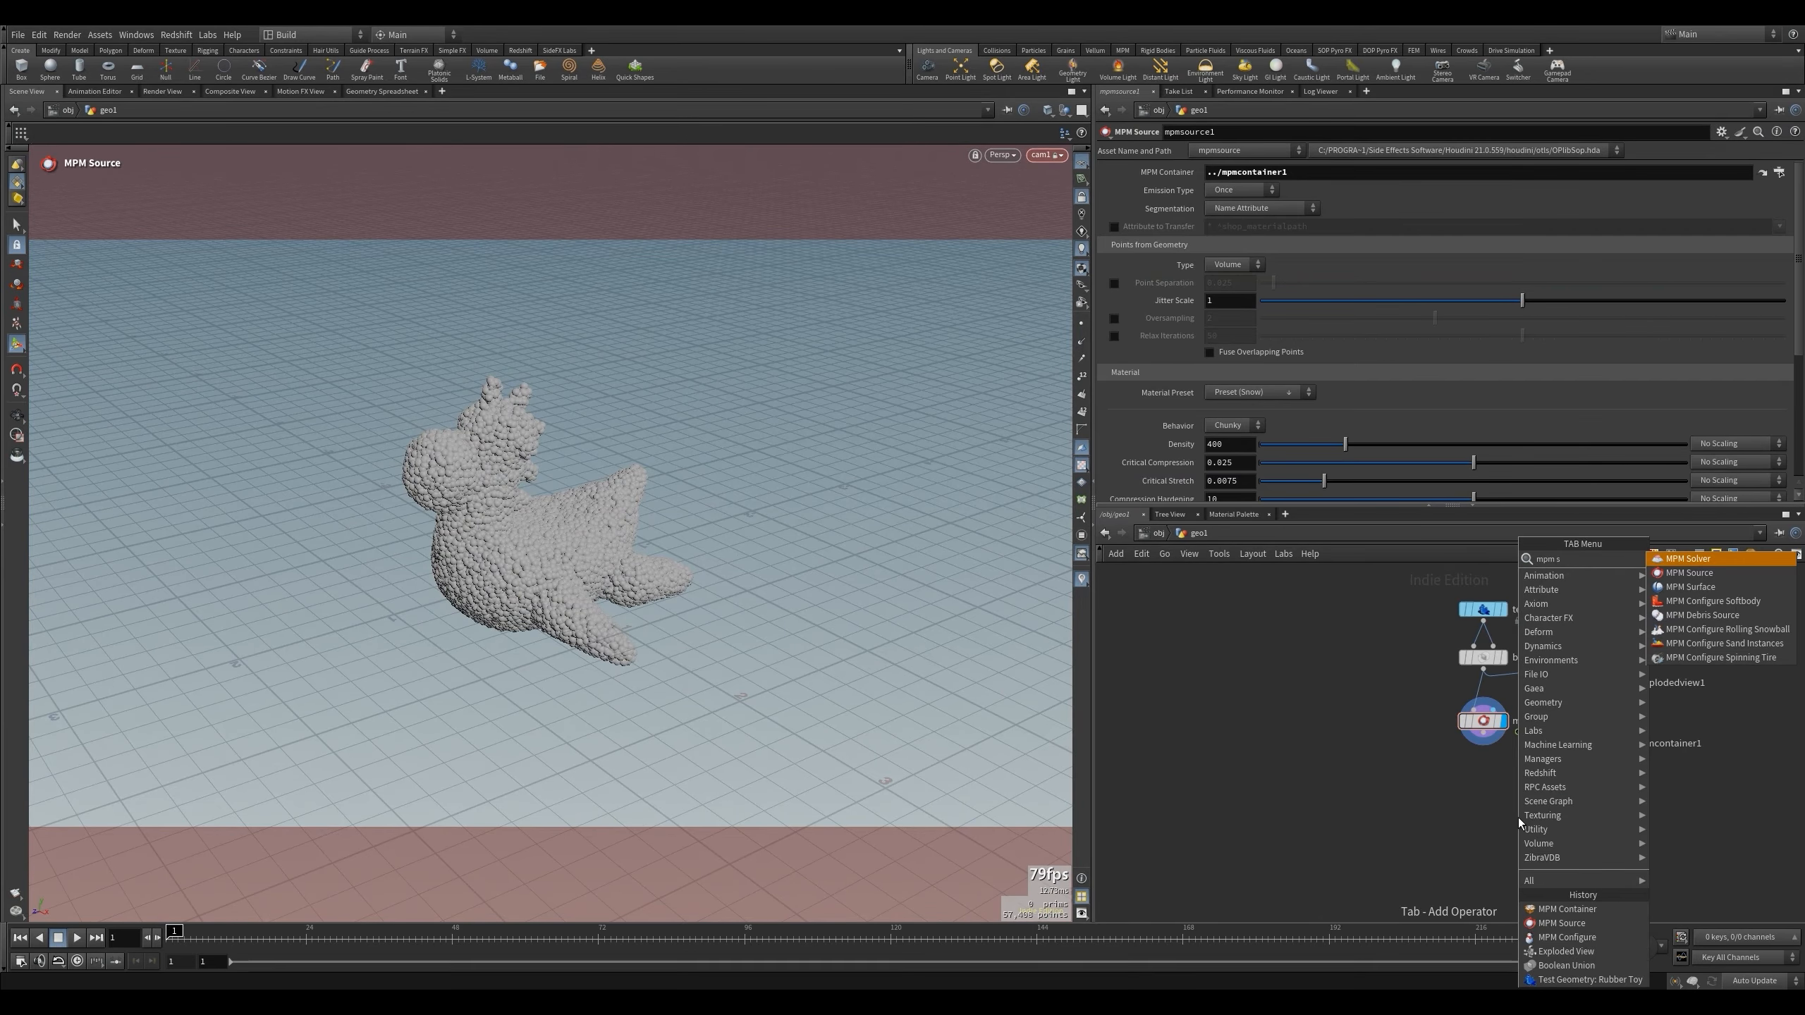
key("Return")
left_click(1495, 807)
left_click(1481, 795)
left_click(1483, 739)
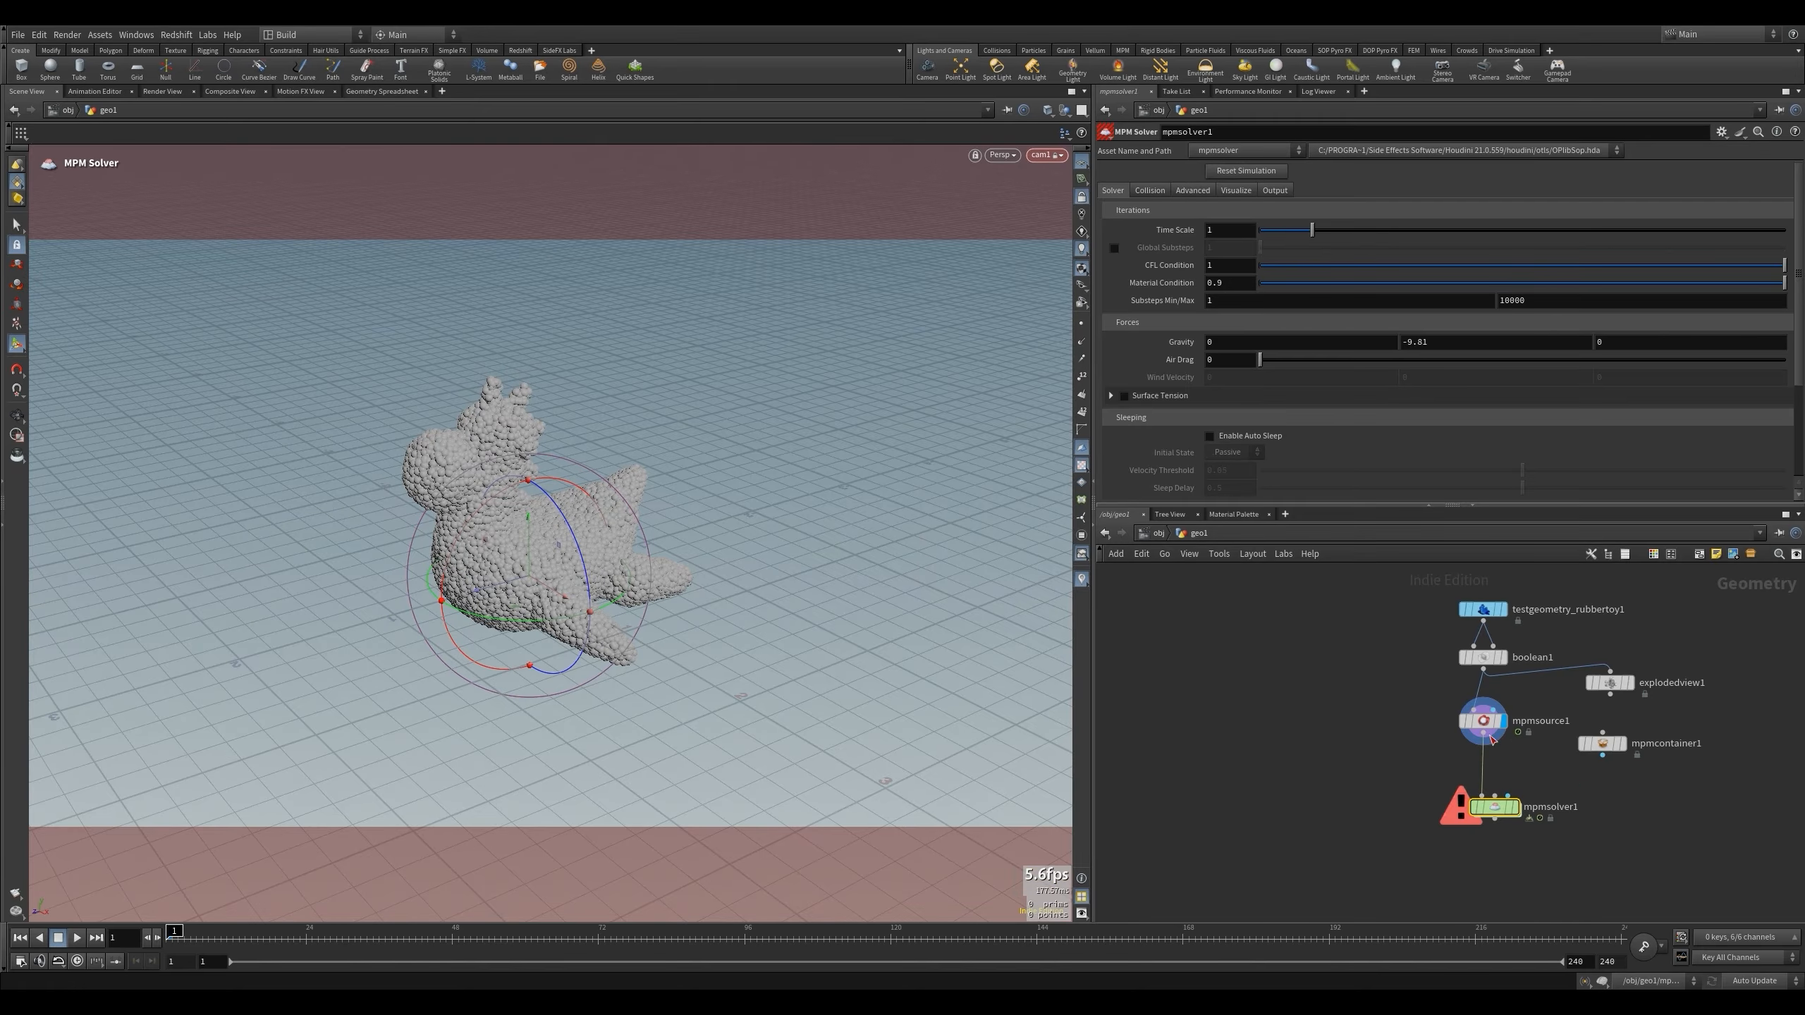
left_click(1507, 795)
left_click(1603, 755)
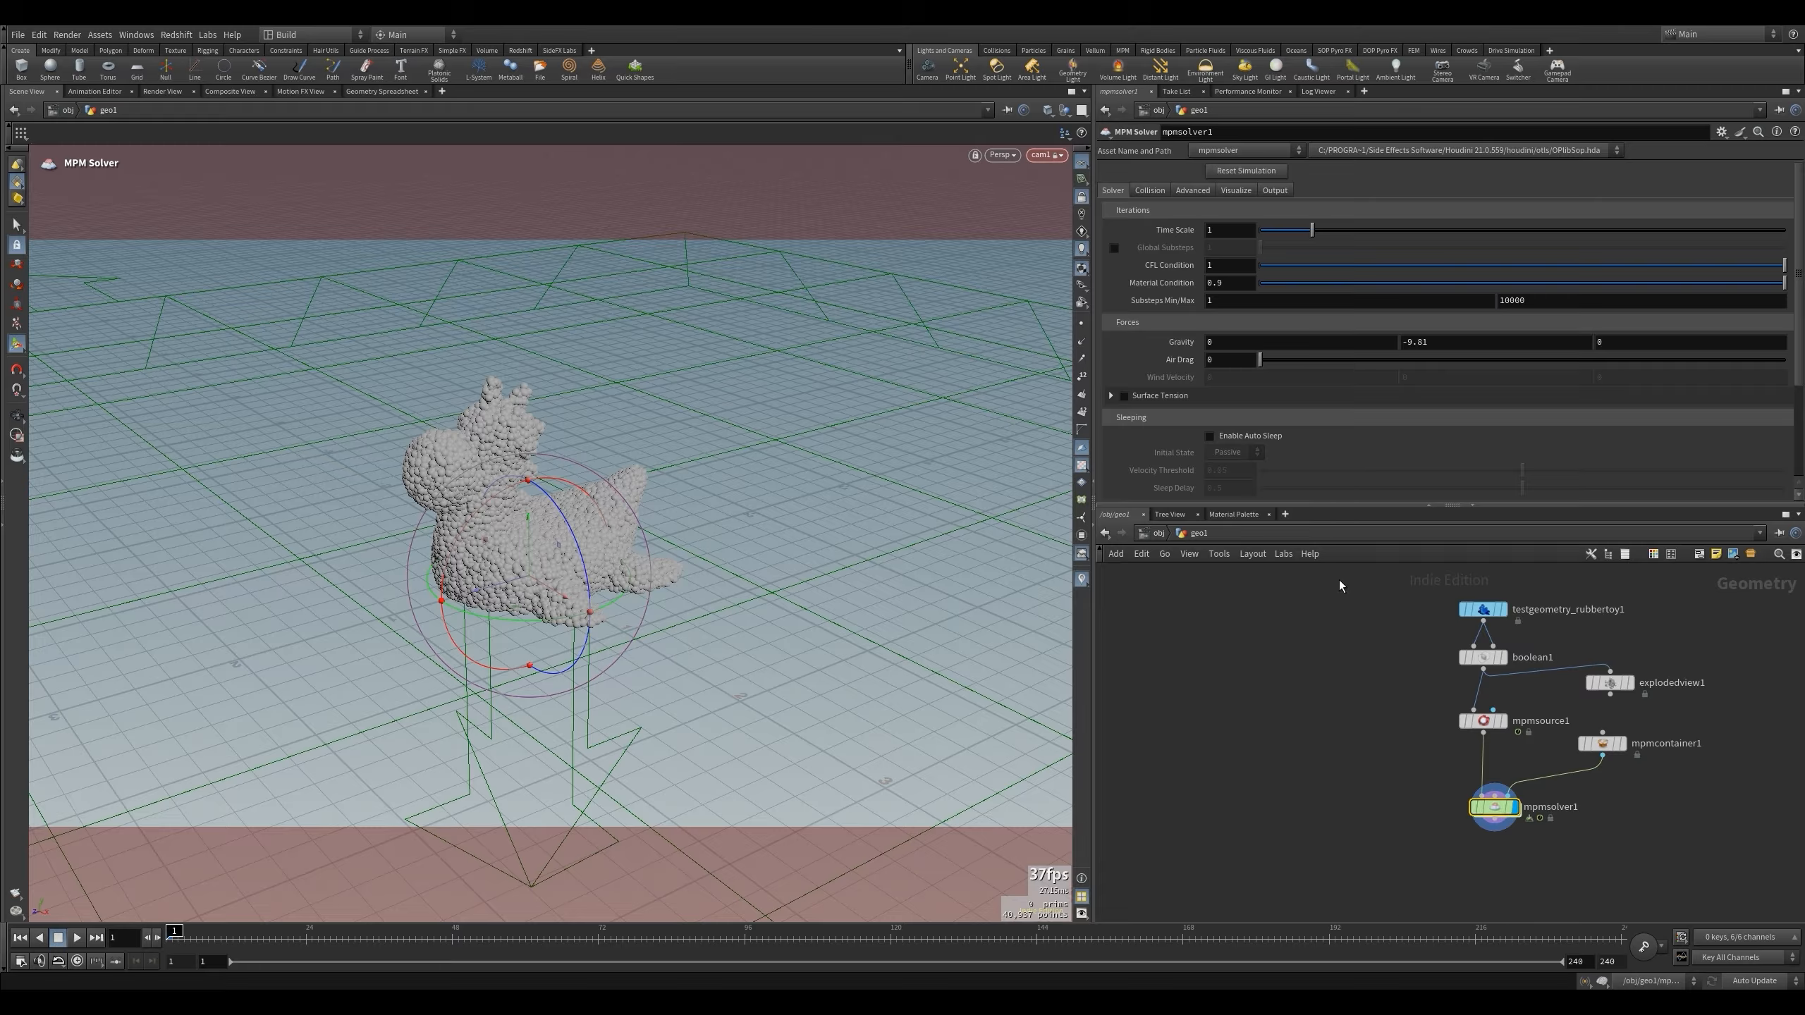
Play the MPM simulation of the rubber toy and return to the first frame.
key("Up")
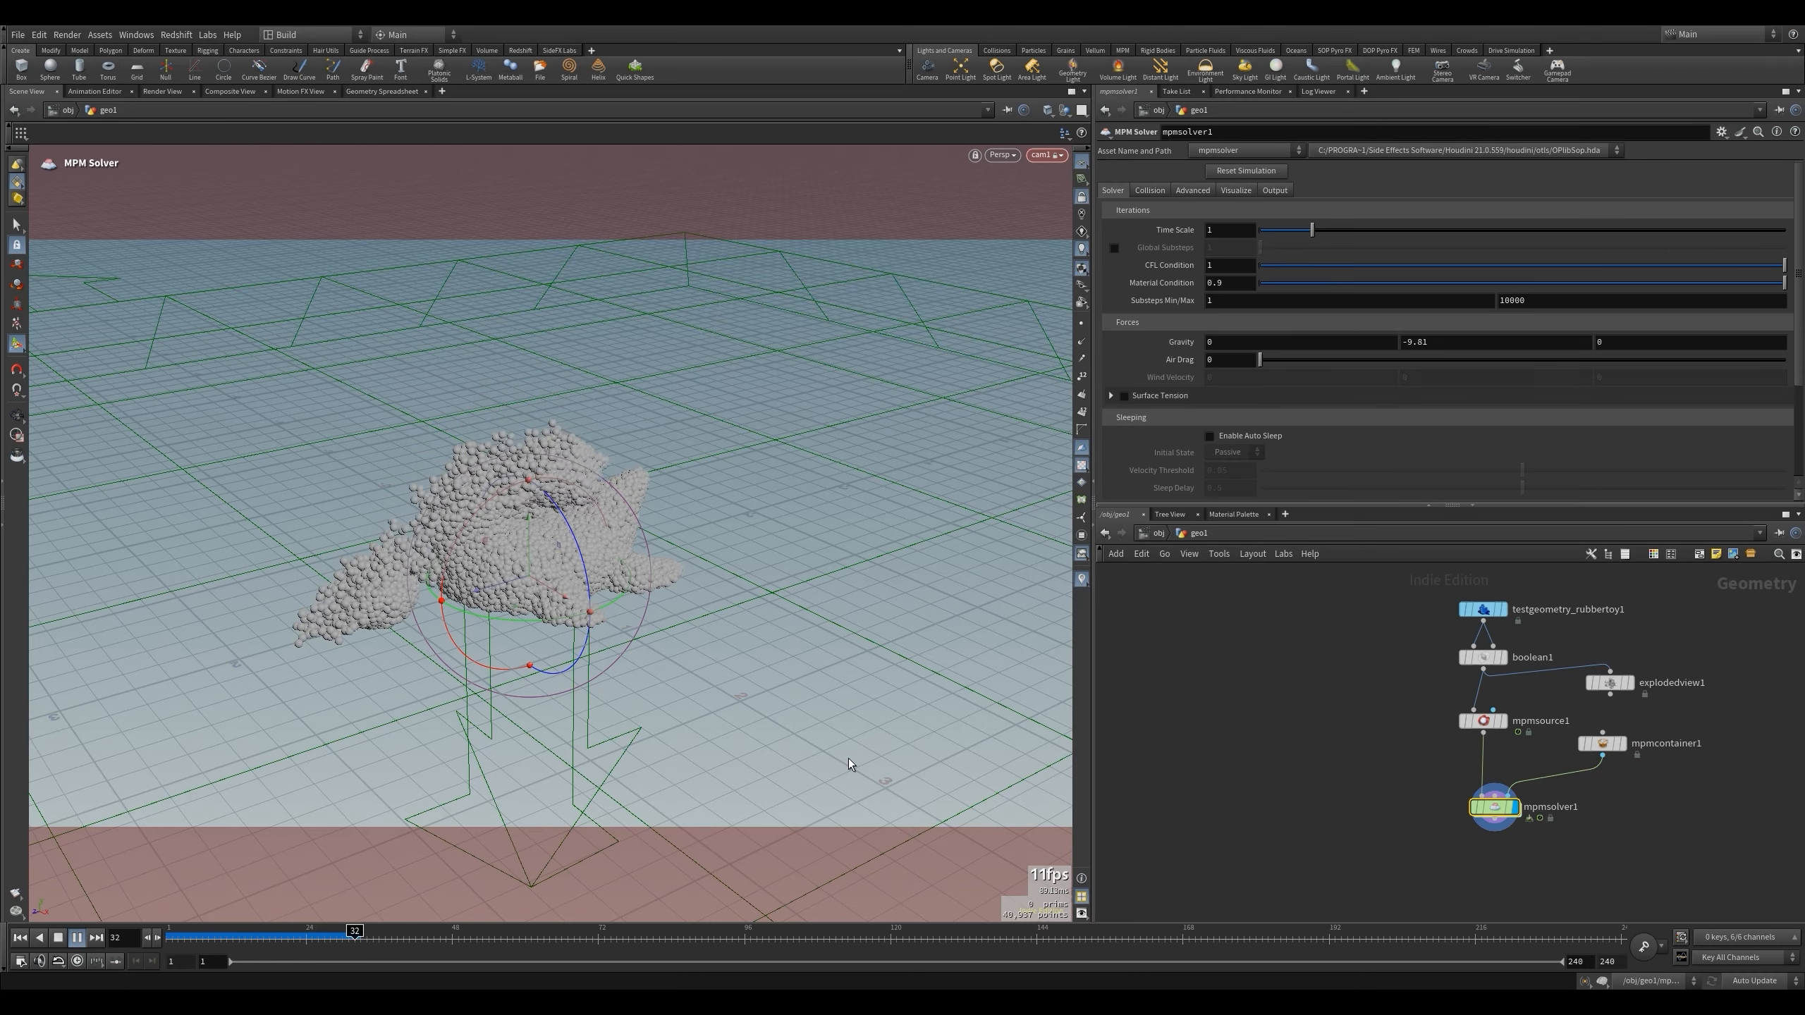
left_click(20, 937)
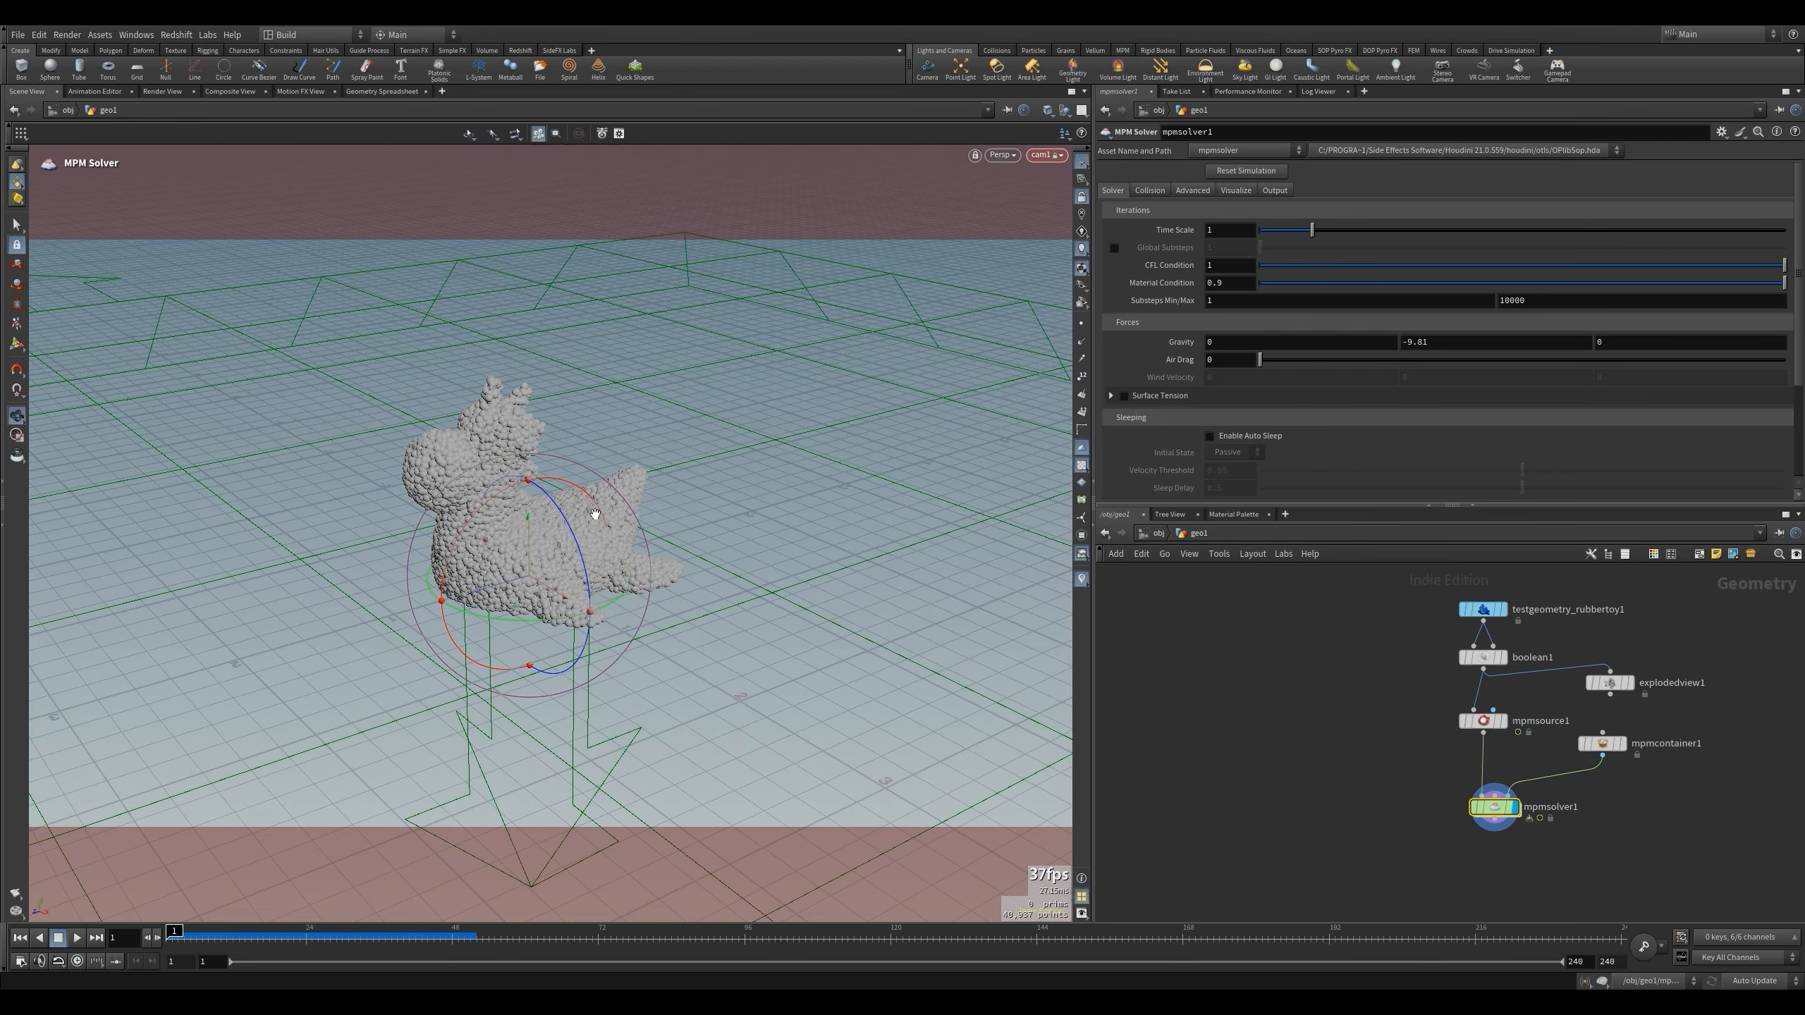
Switch the viewport background to the Dark color scheme in the display options.
key("Escape")
key("d")
left_click(446, 378)
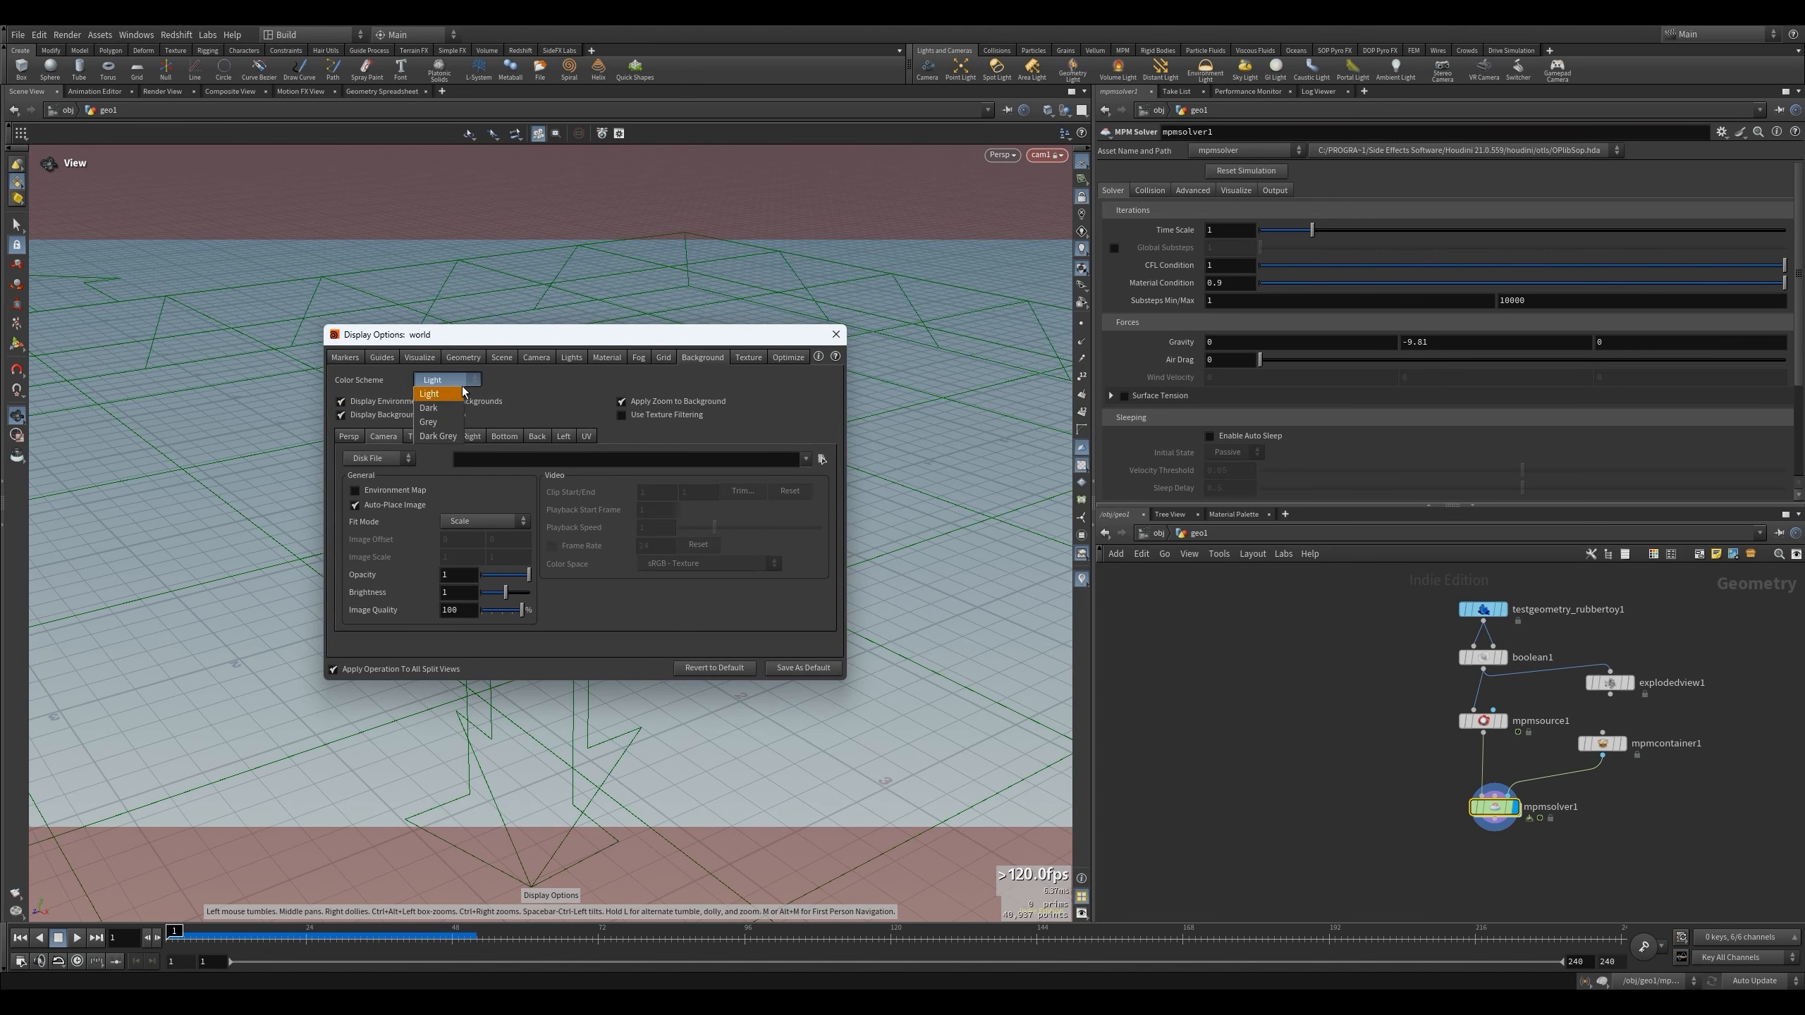
left_click(440, 397)
left_click(835, 334)
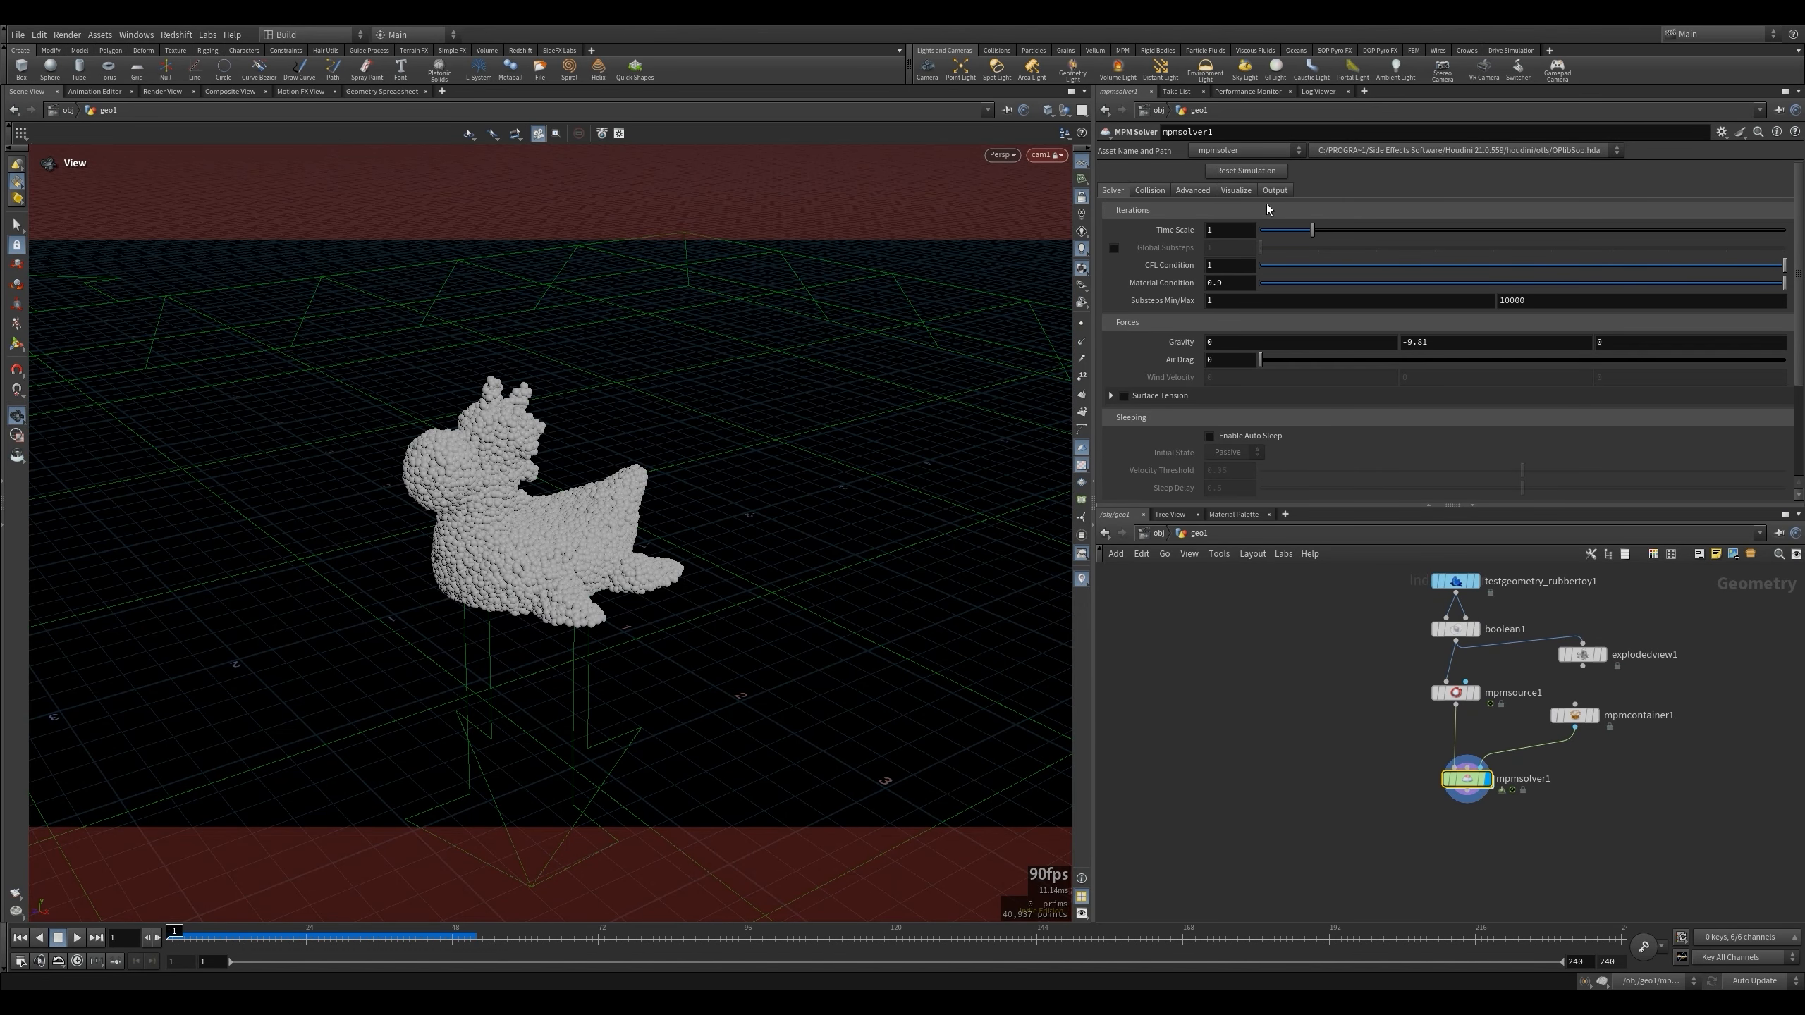
Turn off Show Ground Plane in the MPM Solver's visualization settings and play the simulation.
left_click(1268, 192)
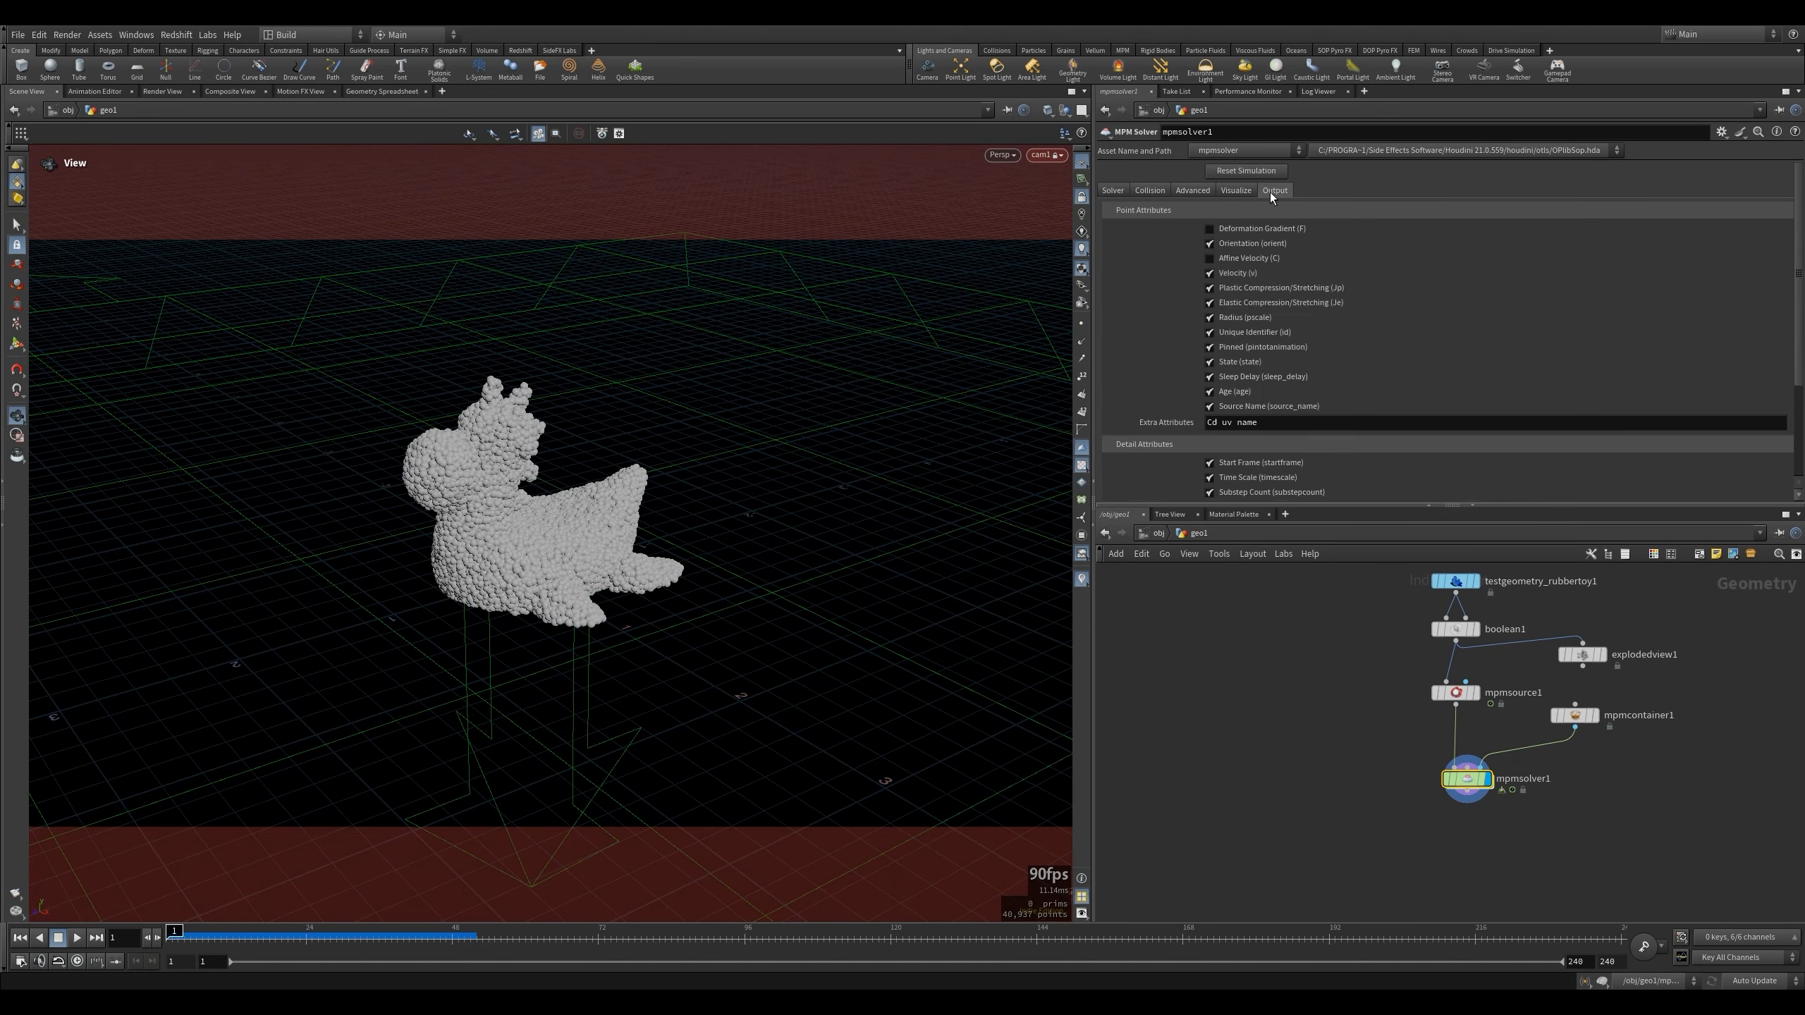
left_click(1236, 190)
left_click(1114, 248)
left_click(1116, 248)
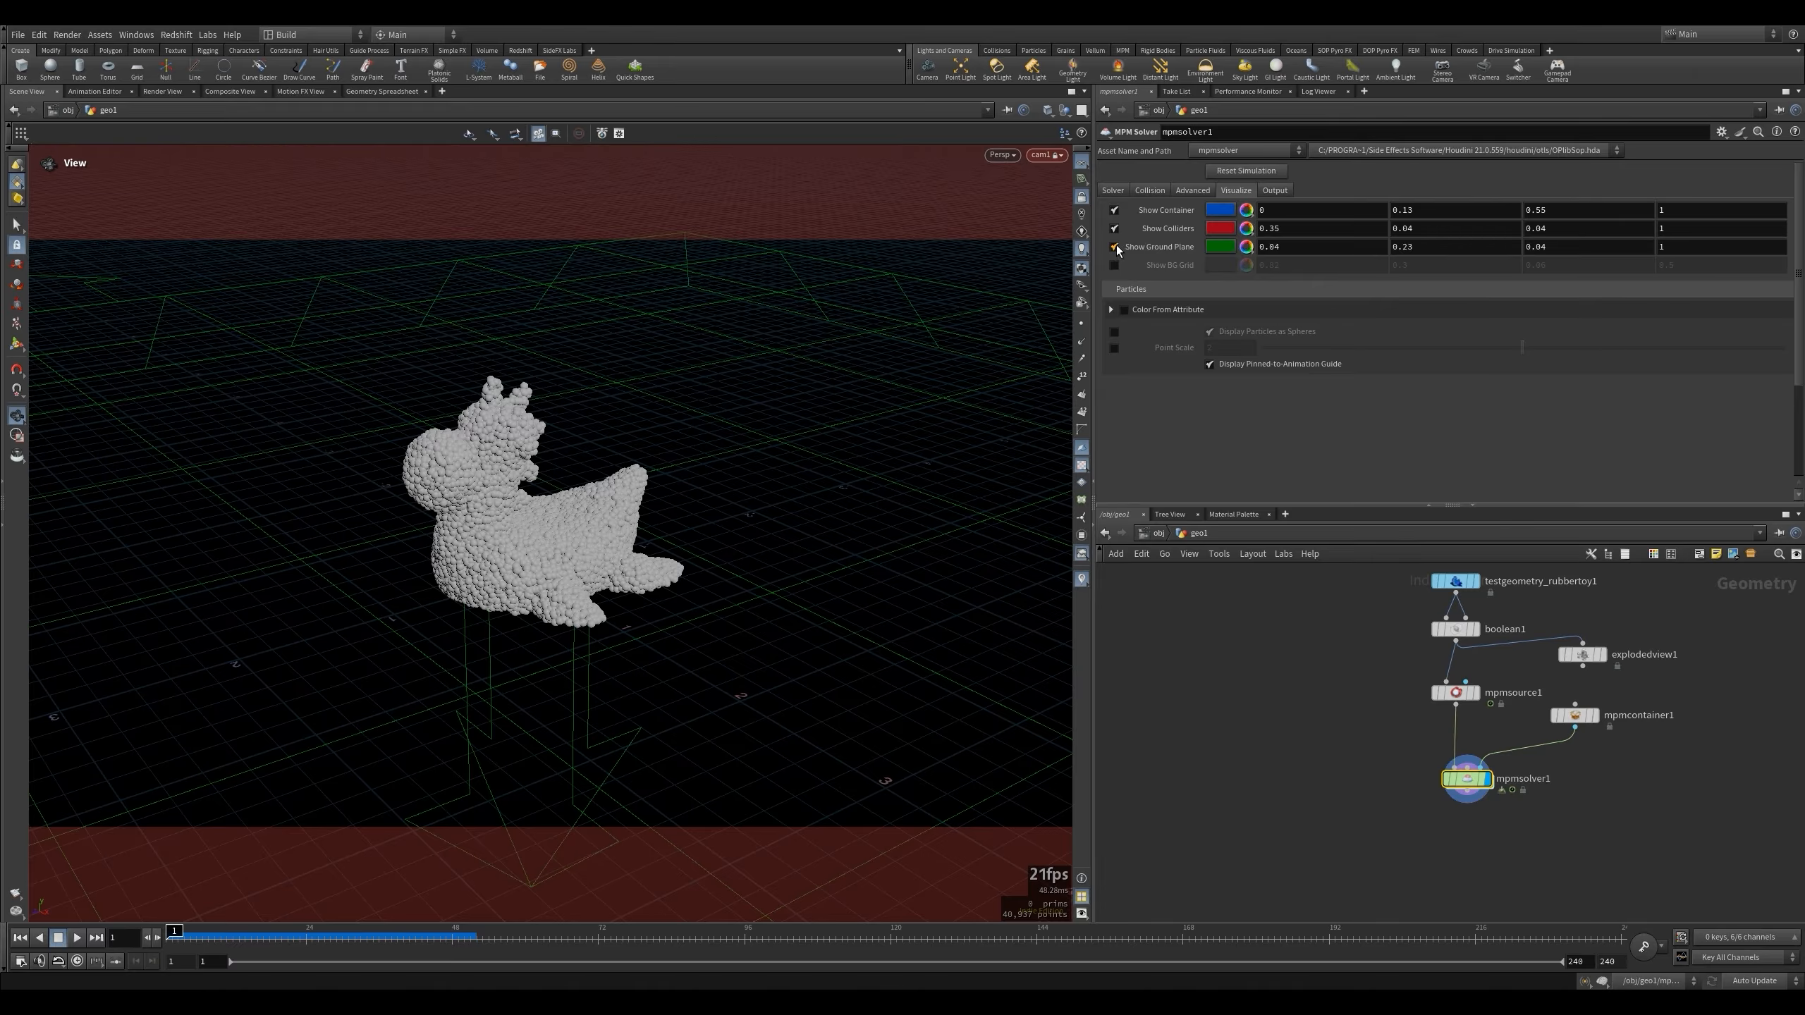
left_click(1114, 247)
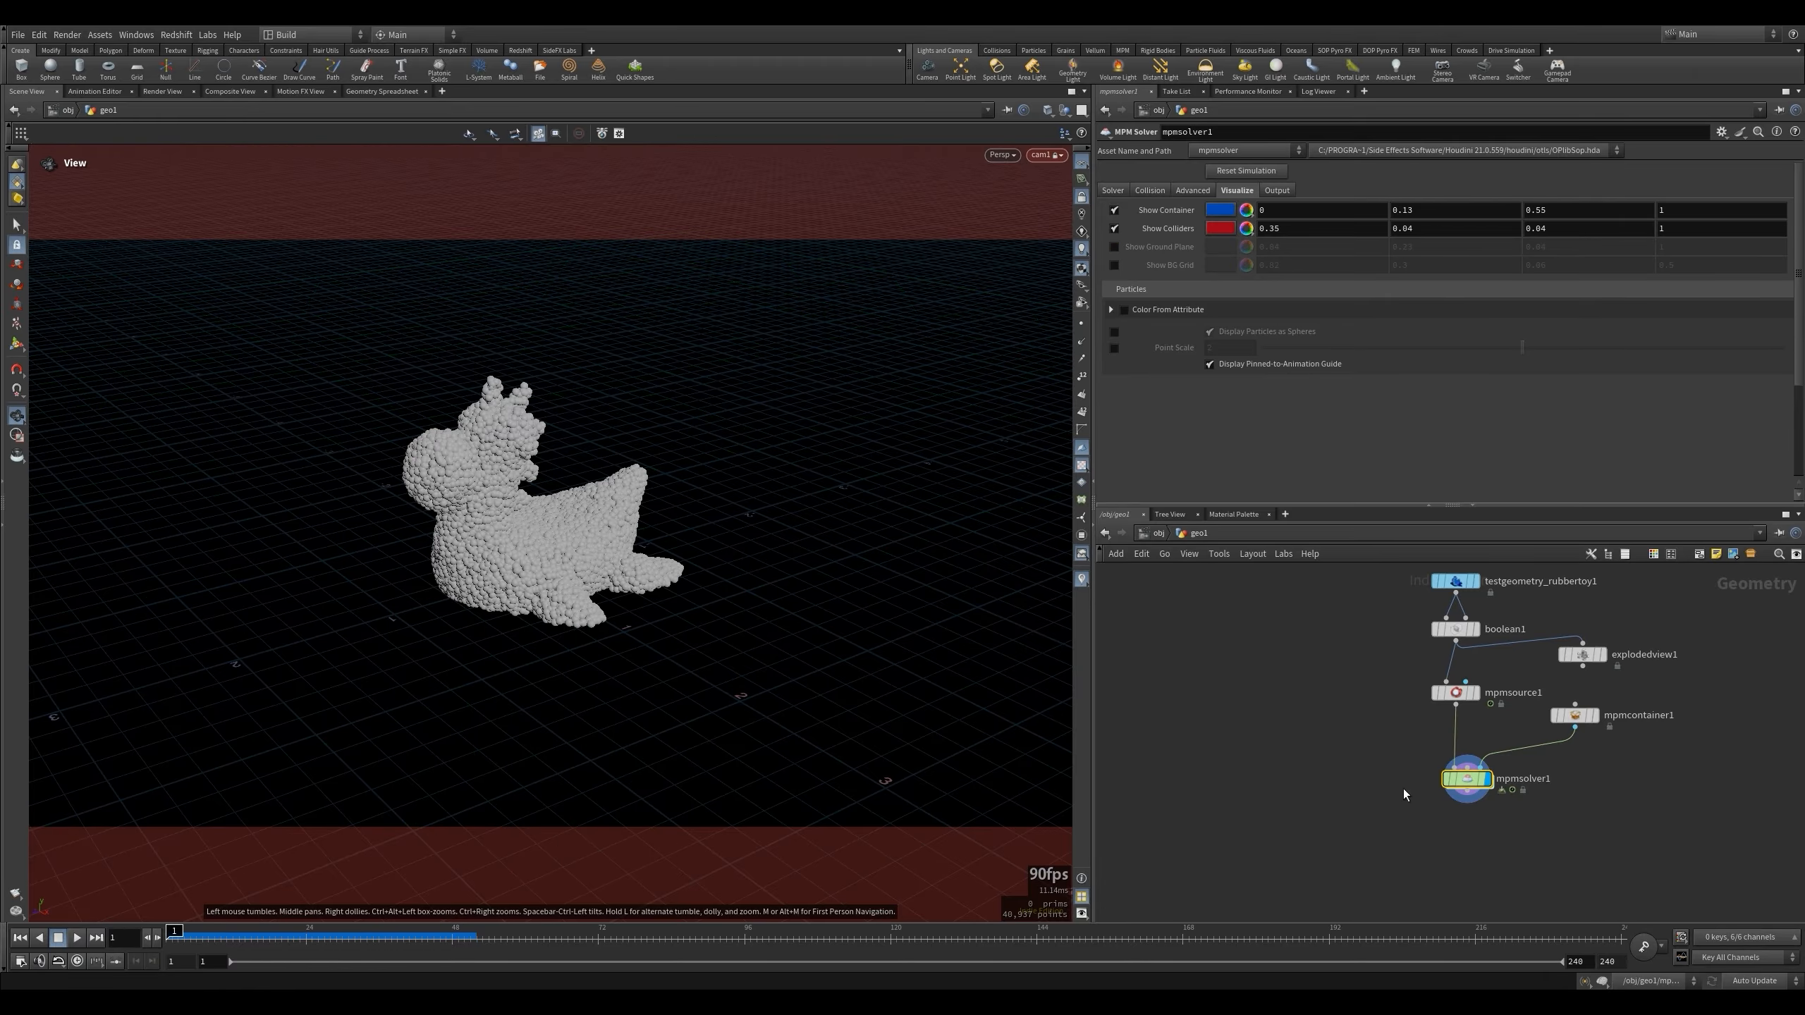
key("Up")
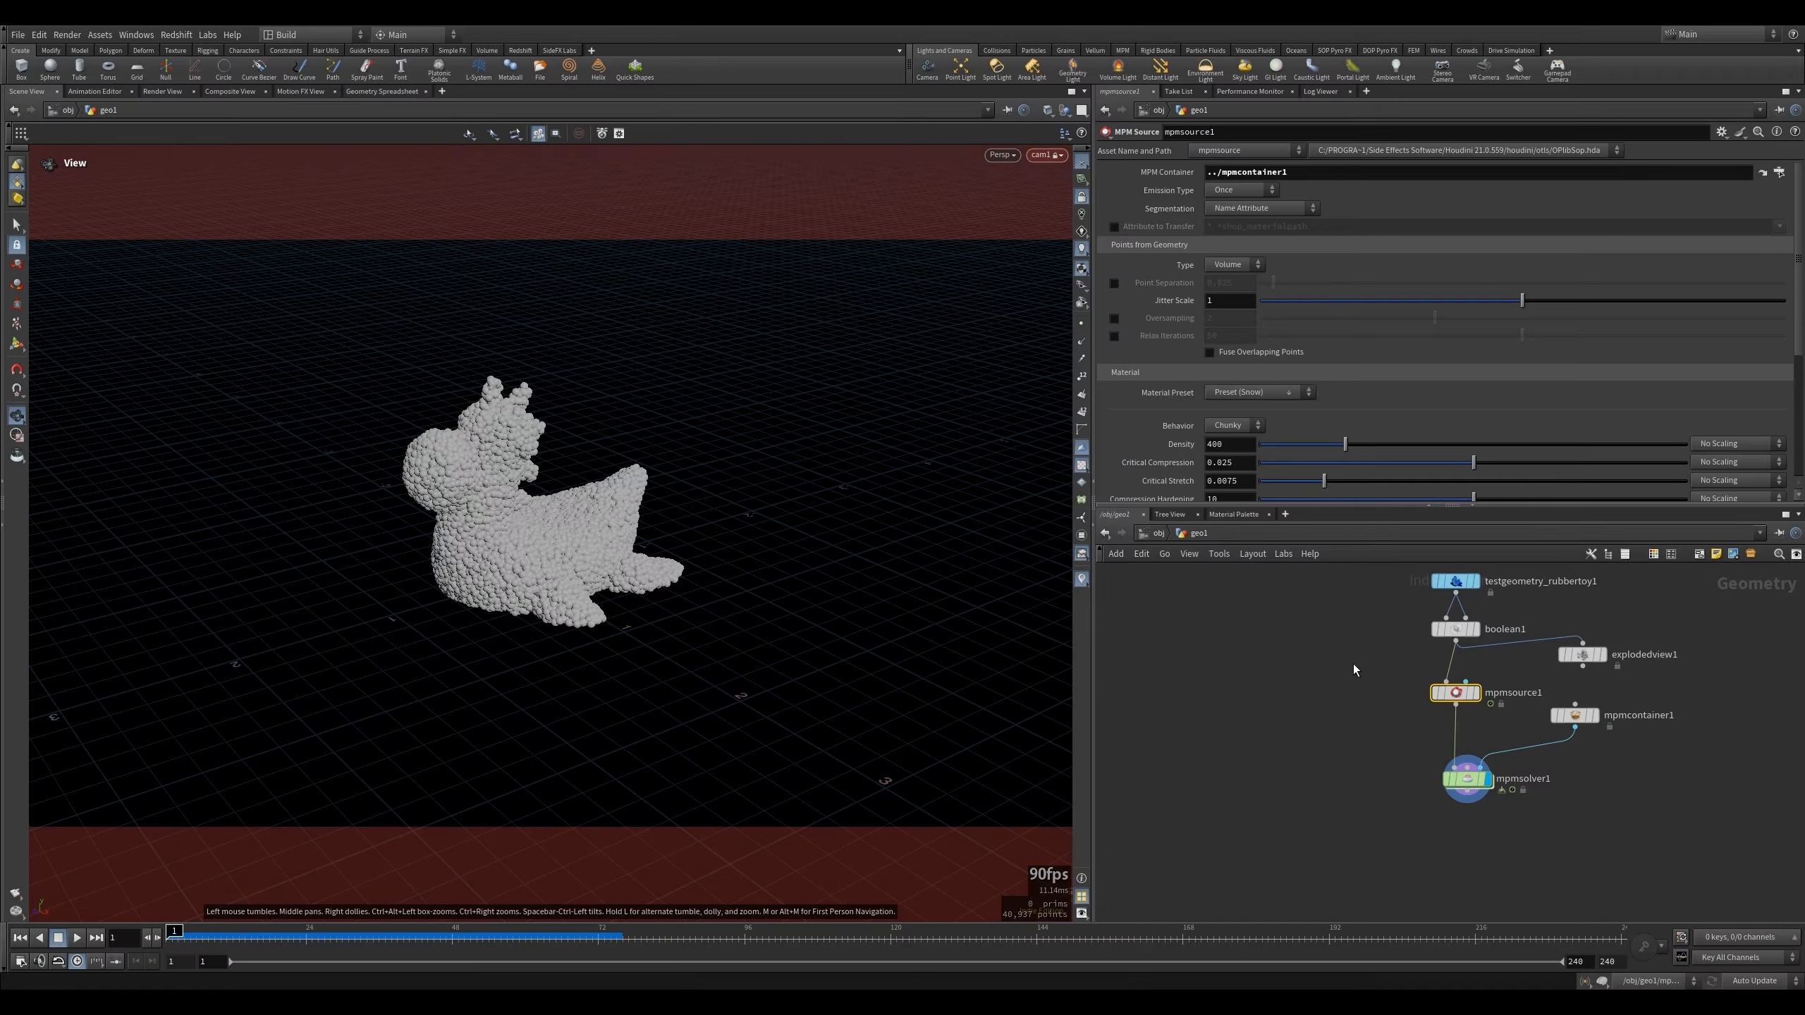
Add a Sphere node beside the rubber toy branch of the network.
key("Tab")
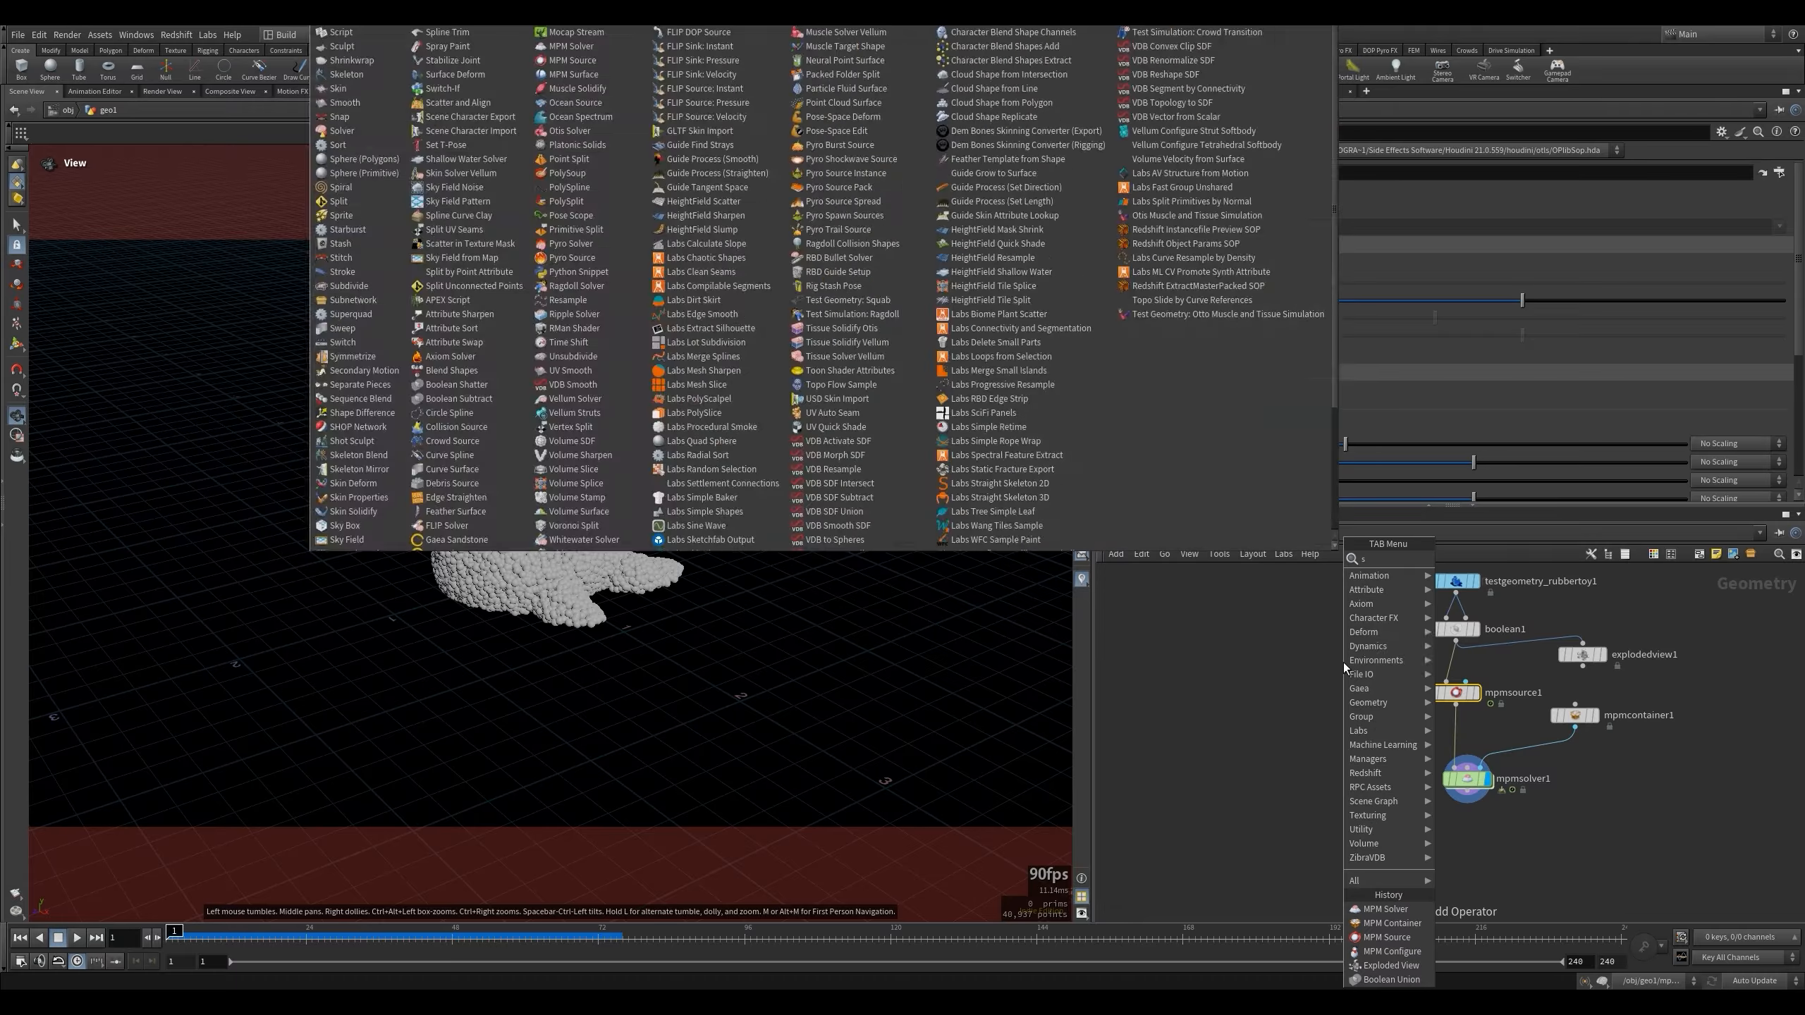
type("sphere")
key("Return")
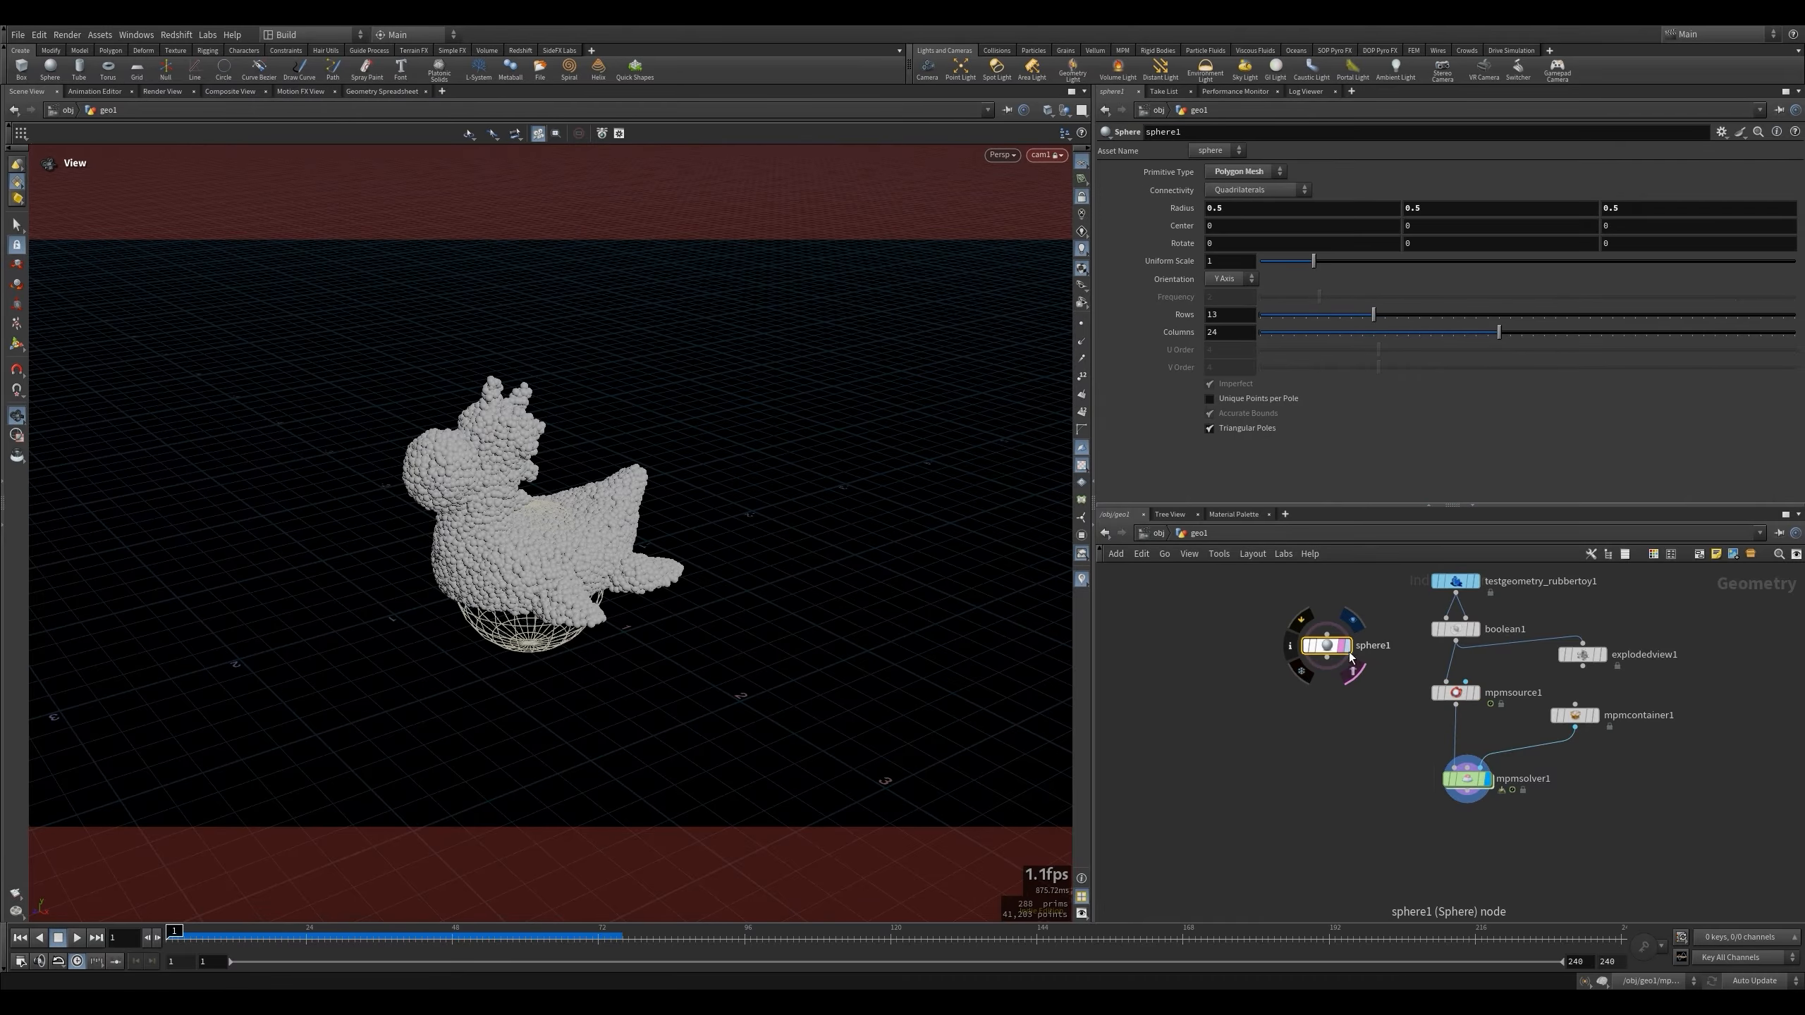
Add a Transform node below the sphere with a Y translation of 2 and a uniform scale of 0.5.
key("Tab")
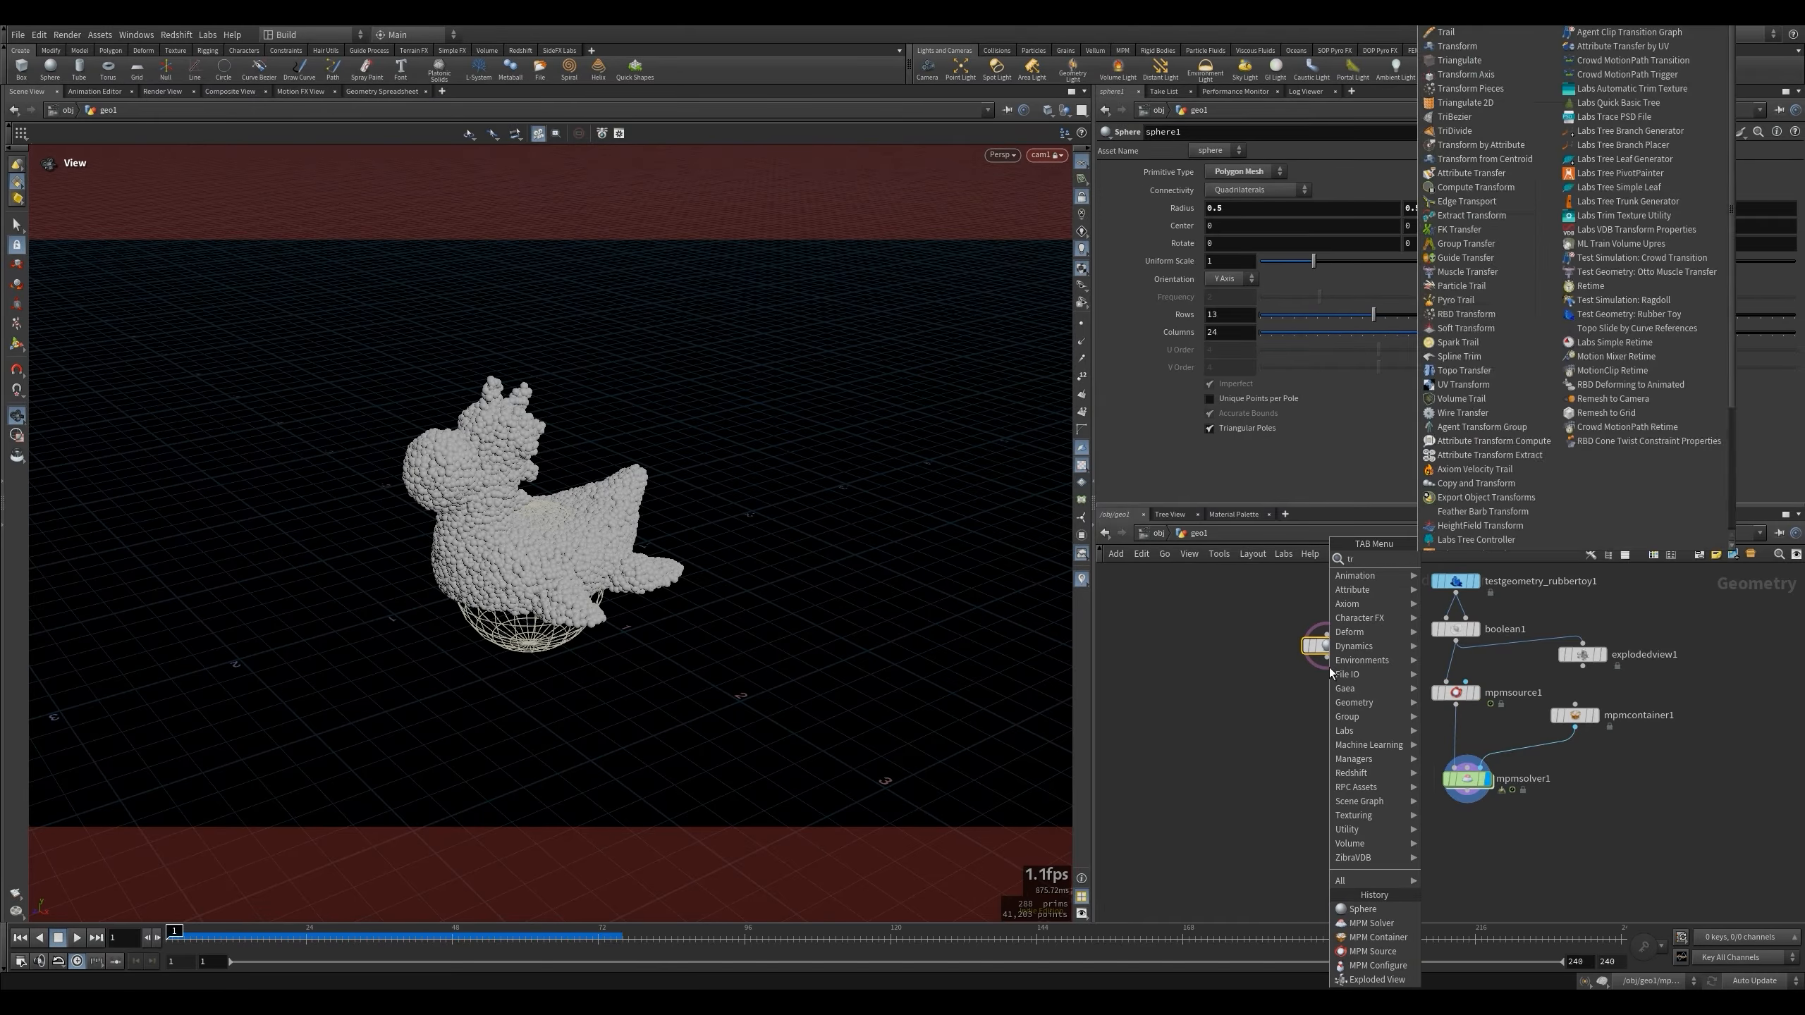
left_click(1431, 226)
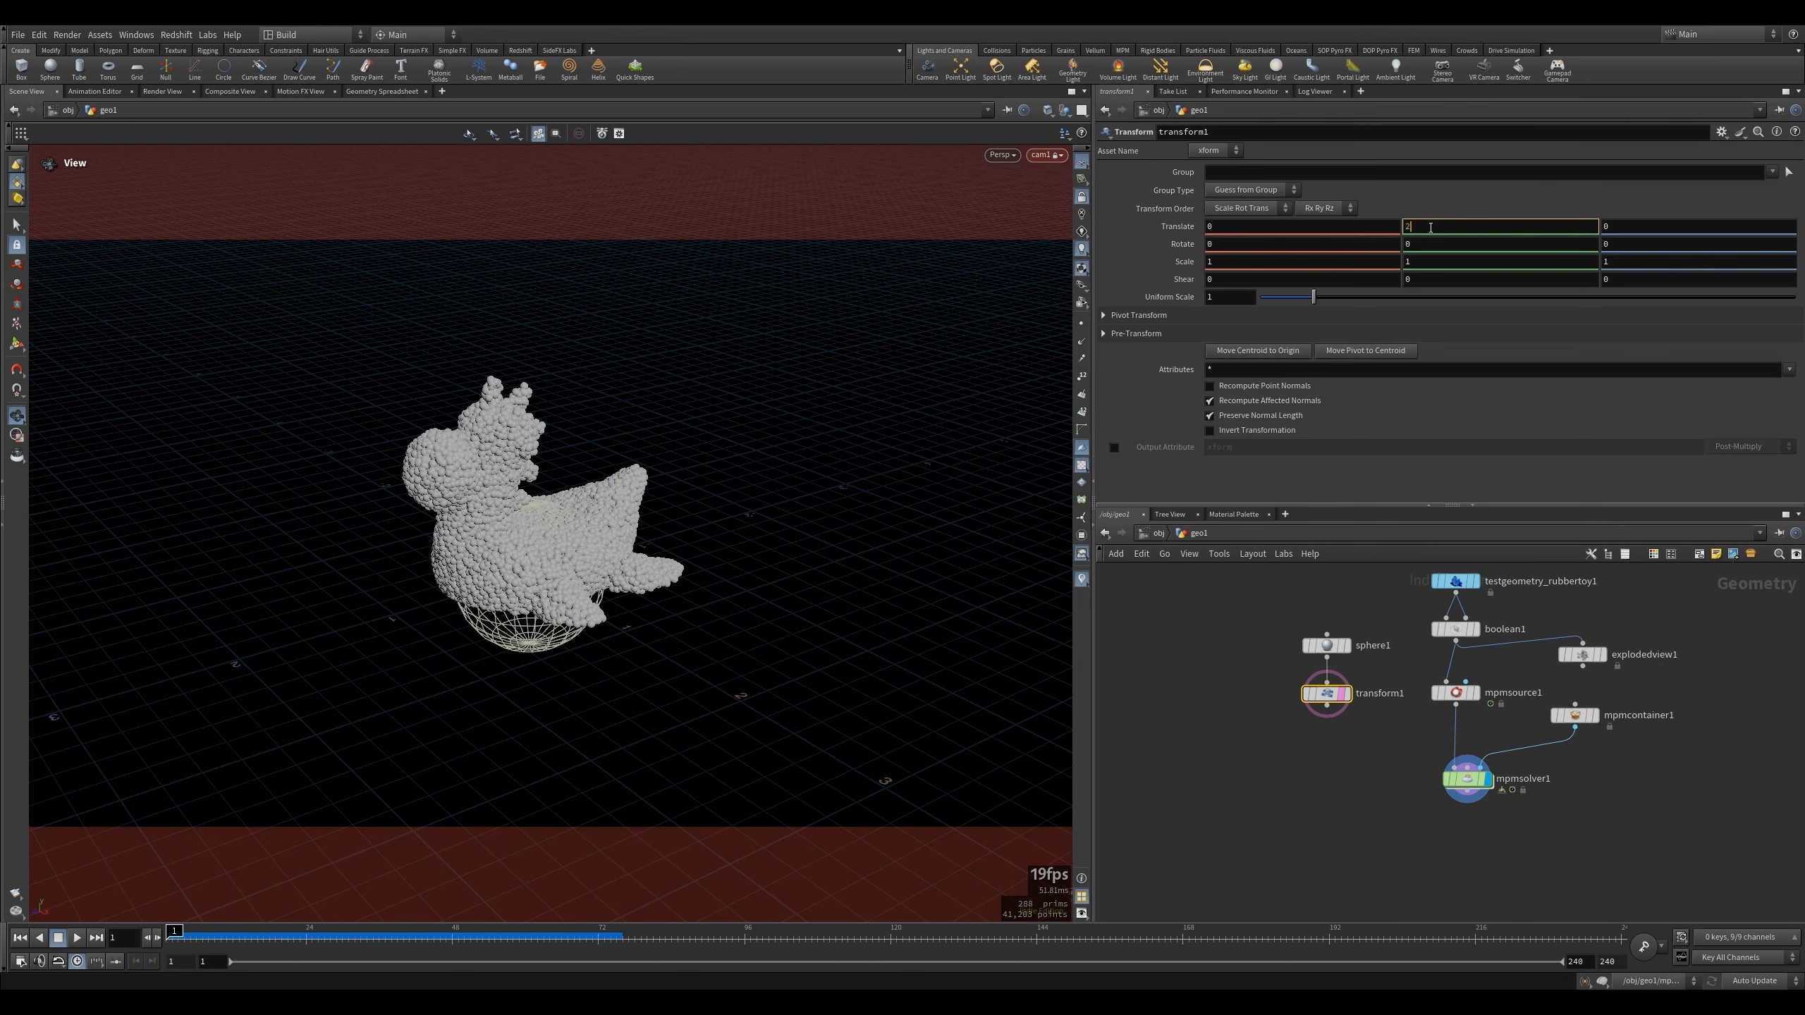
type("2")
key("Return")
left_click(1235, 297)
type("0.5")
key("Return")
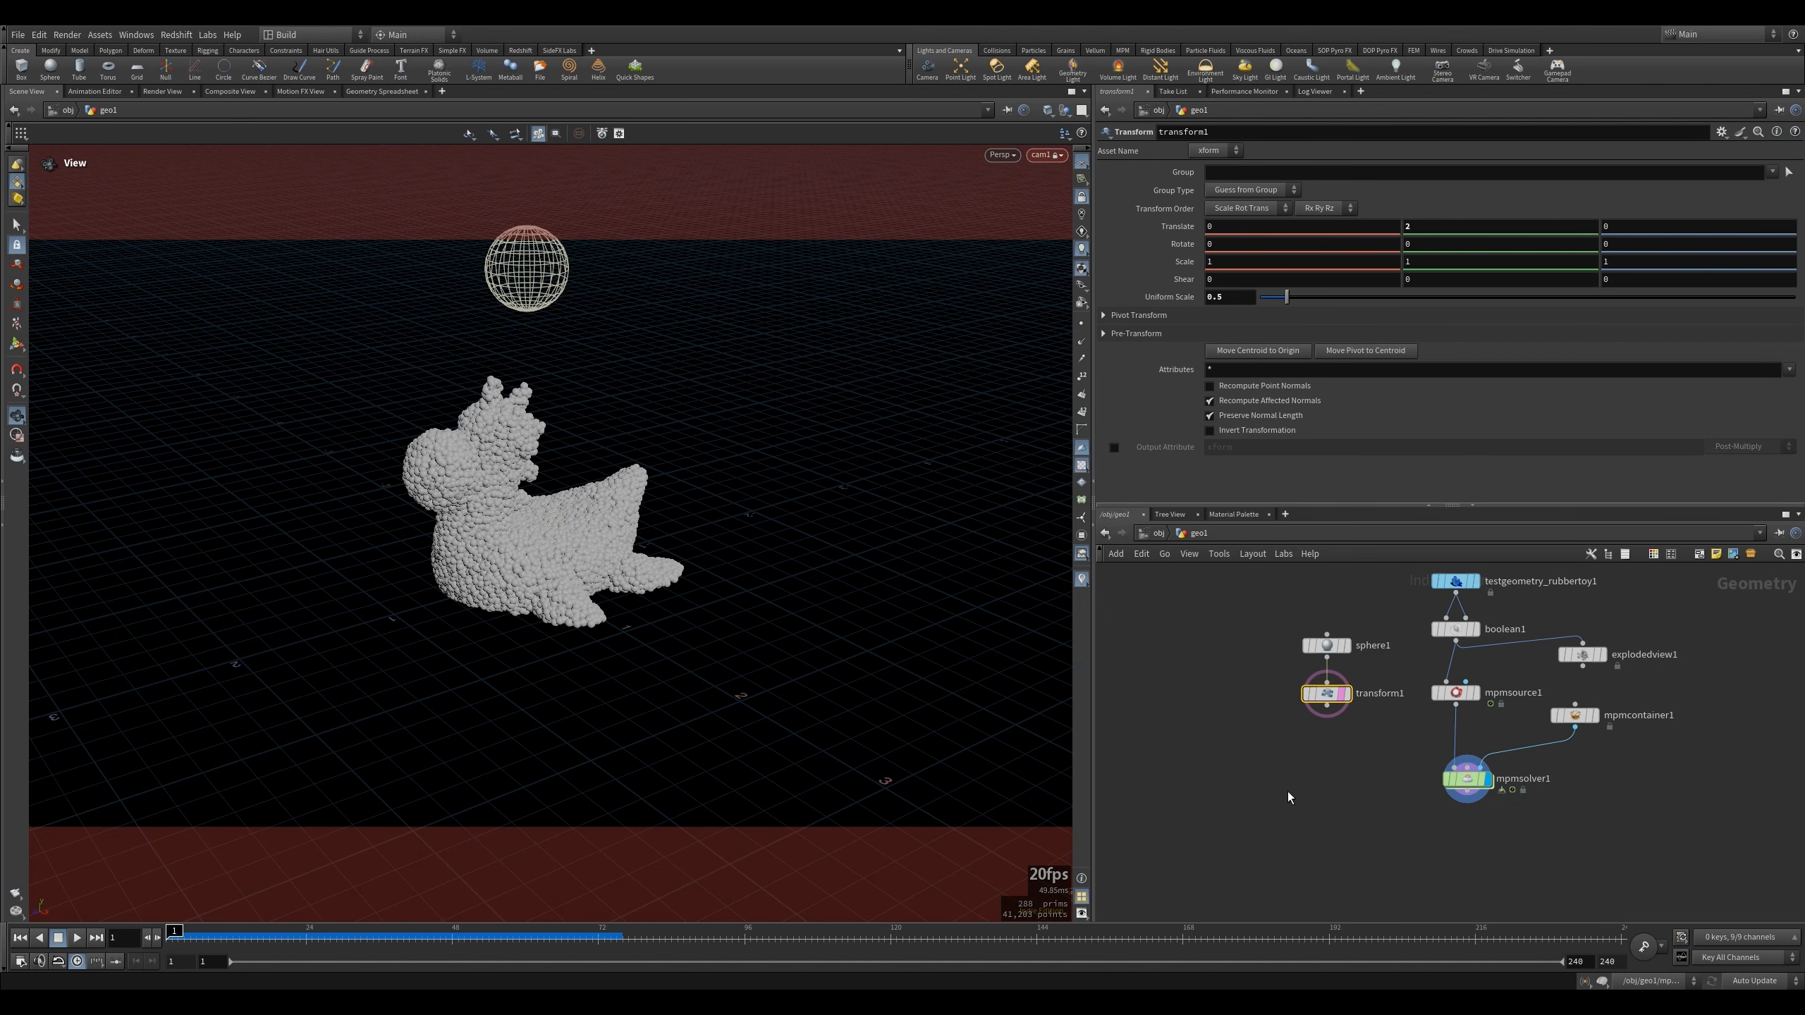
Add a second MPM Source node connected to the sphere's Transform output.
key("Tab")
type("mpm")
key("Down")
key("Down")
key("Down")
key("Down")
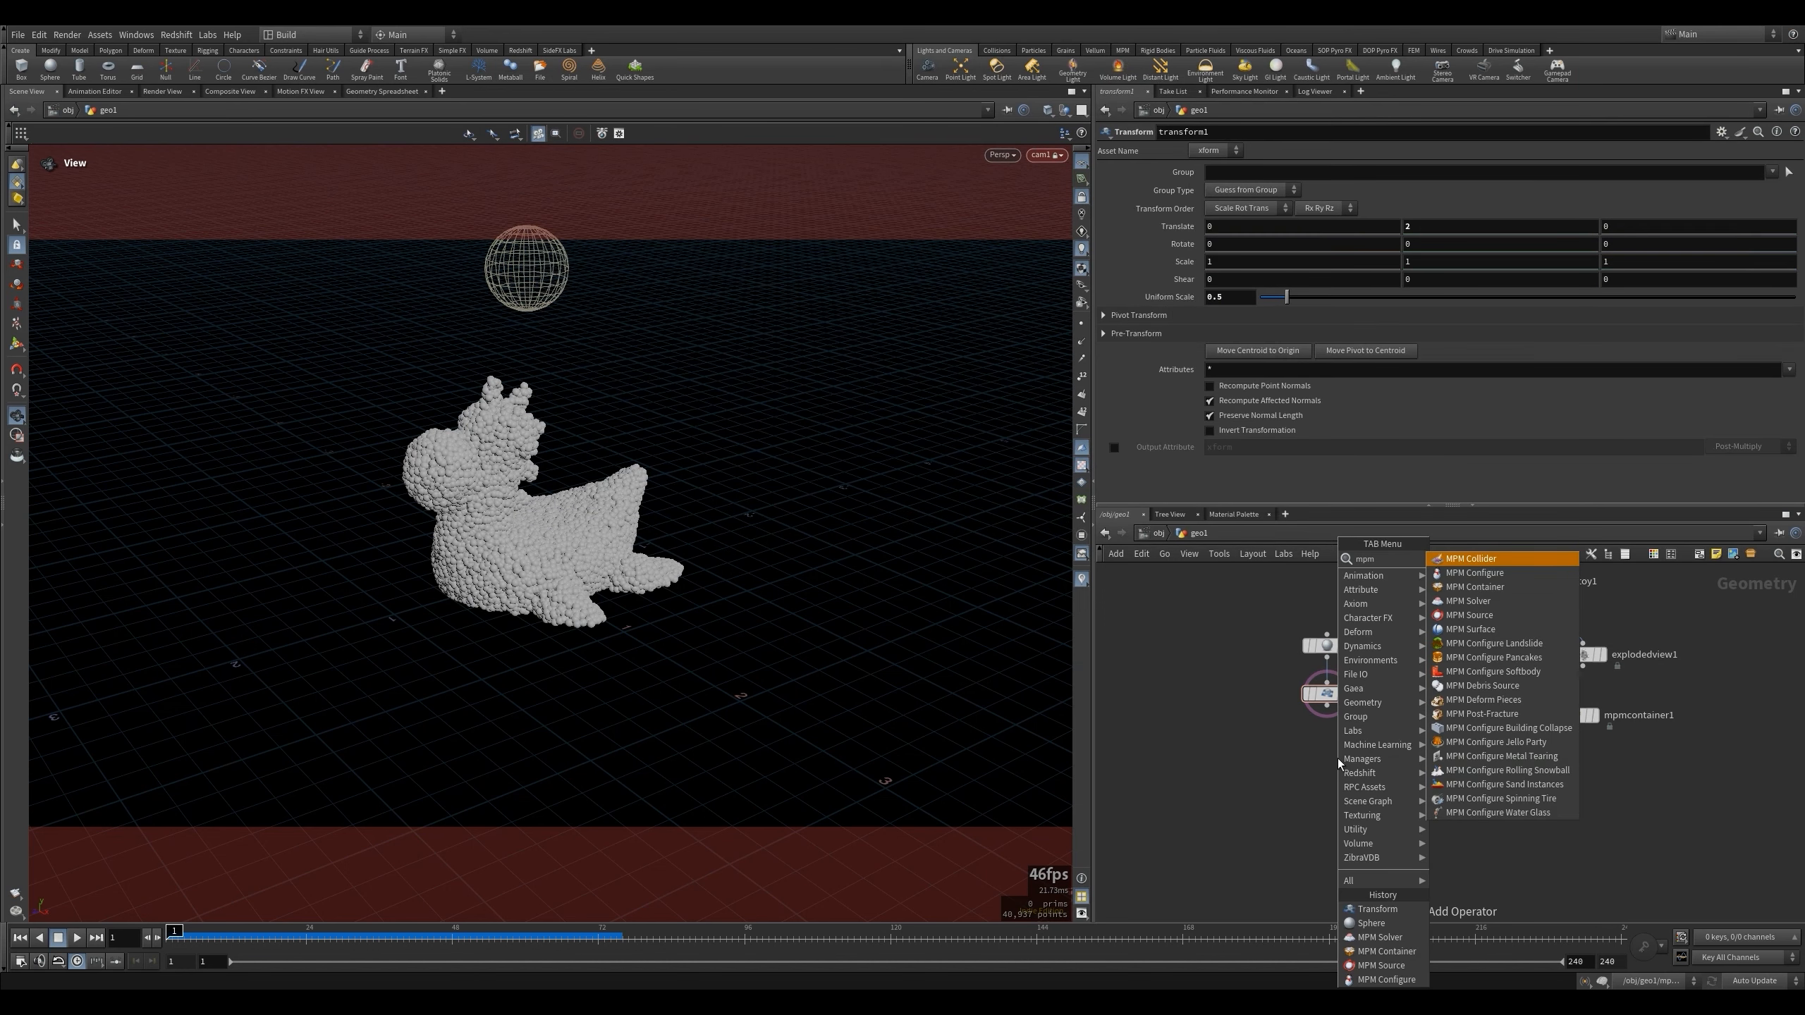
key("Return")
left_click(1337, 758)
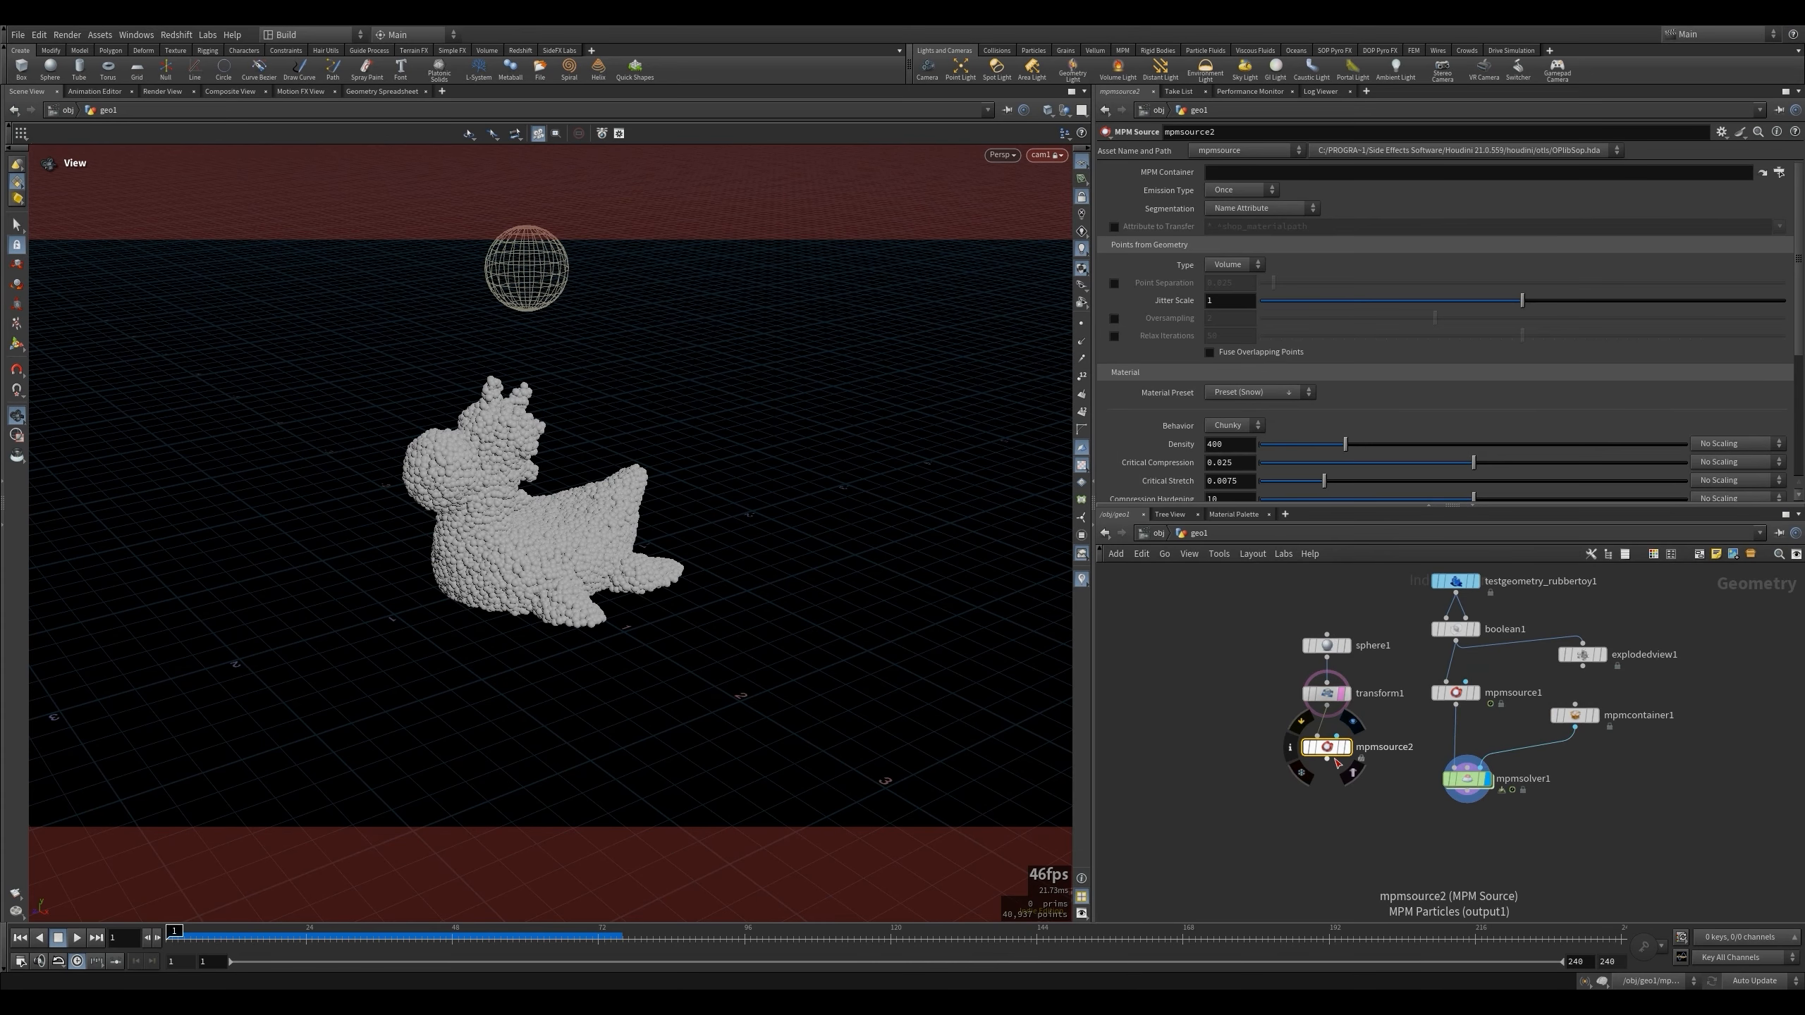
Combine both MPM Sources with a Merge node and feed it into the MPM Solver's source input.
key("Tab")
type("merge")
key("Return")
left_click(1364, 801)
left_click_drag(1457, 709, 1477, 869)
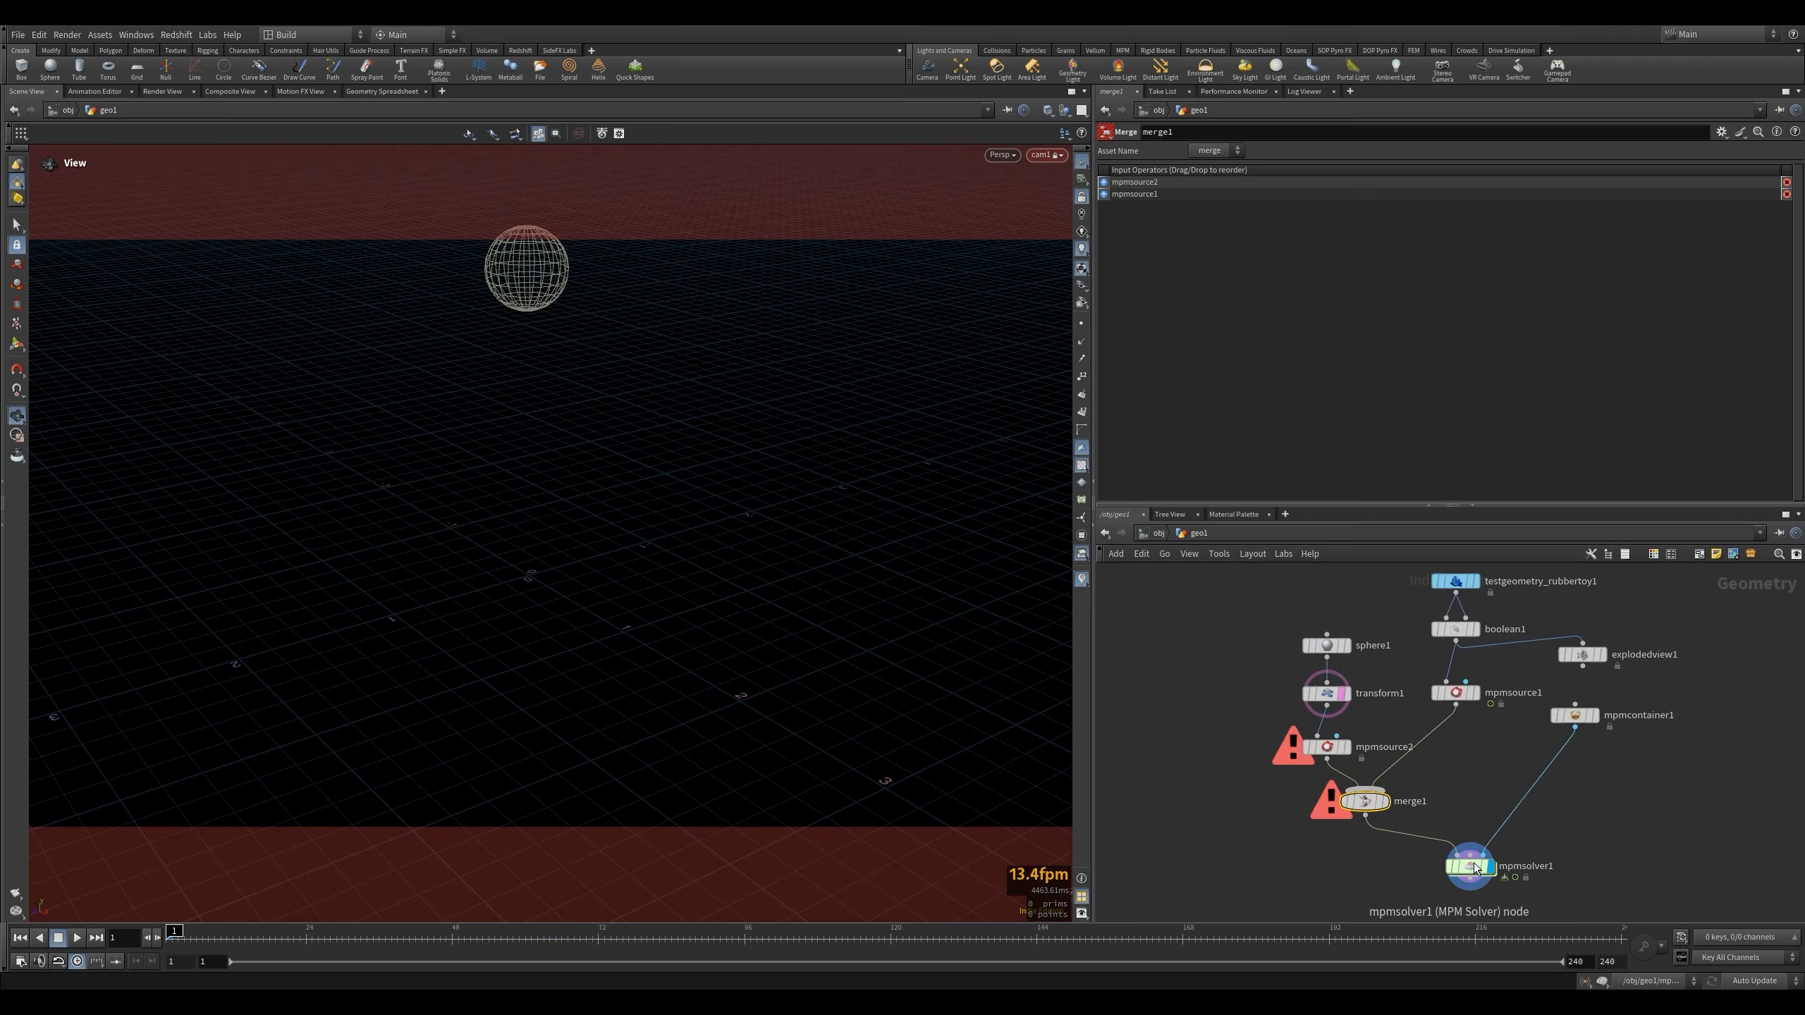
Set the sphere's MPM Source container reference to ../mpmcontainer1 and play the simulation from the MPM Solver.
left_click(1326, 747)
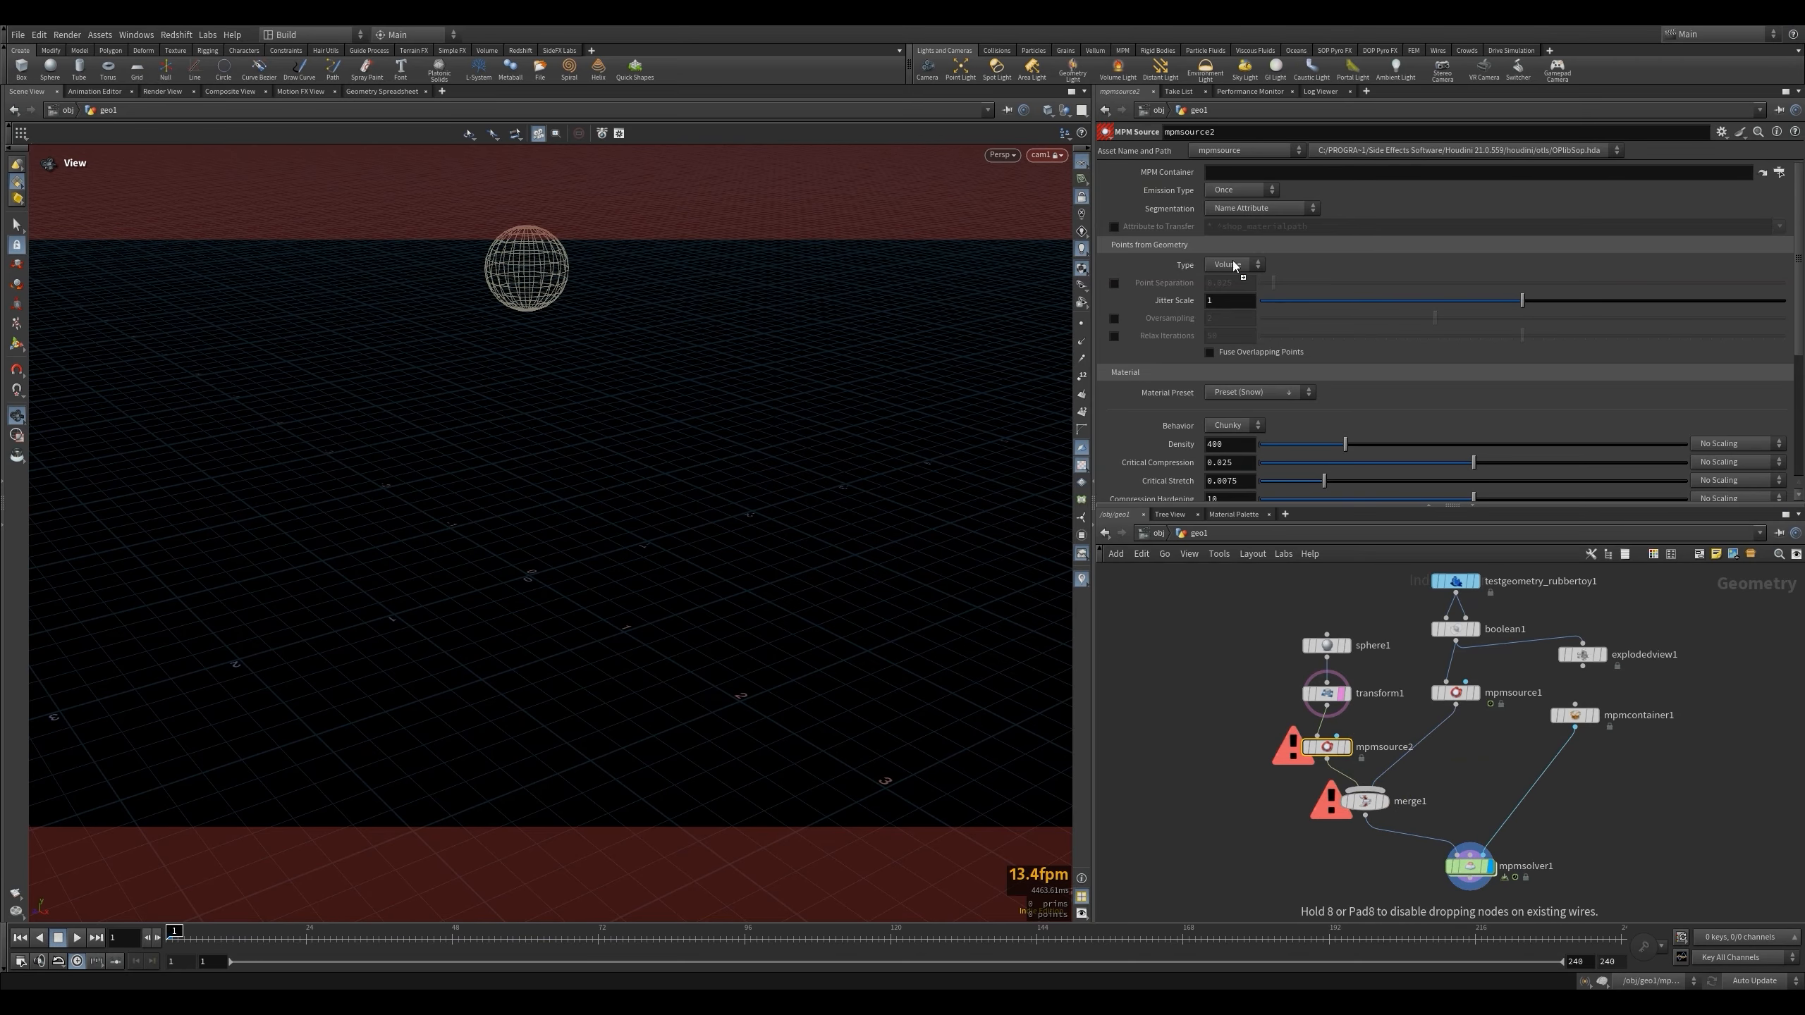
left_click(1446, 875)
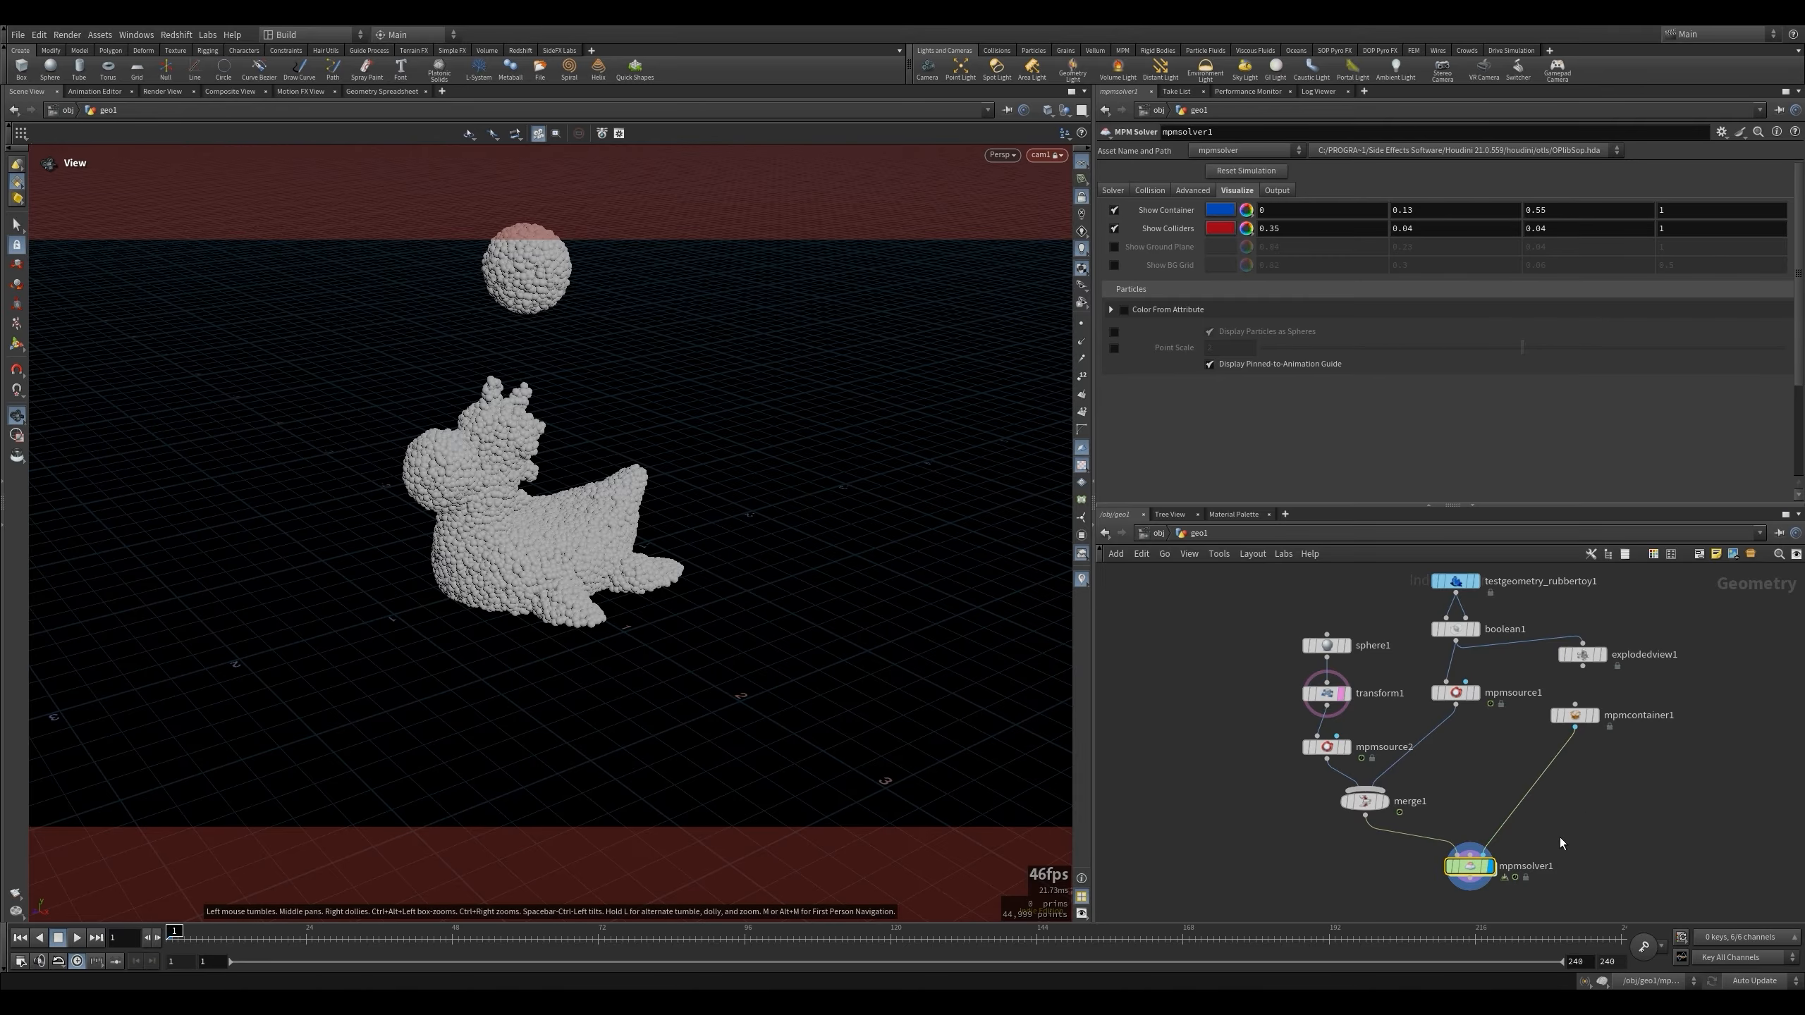
key("Up")
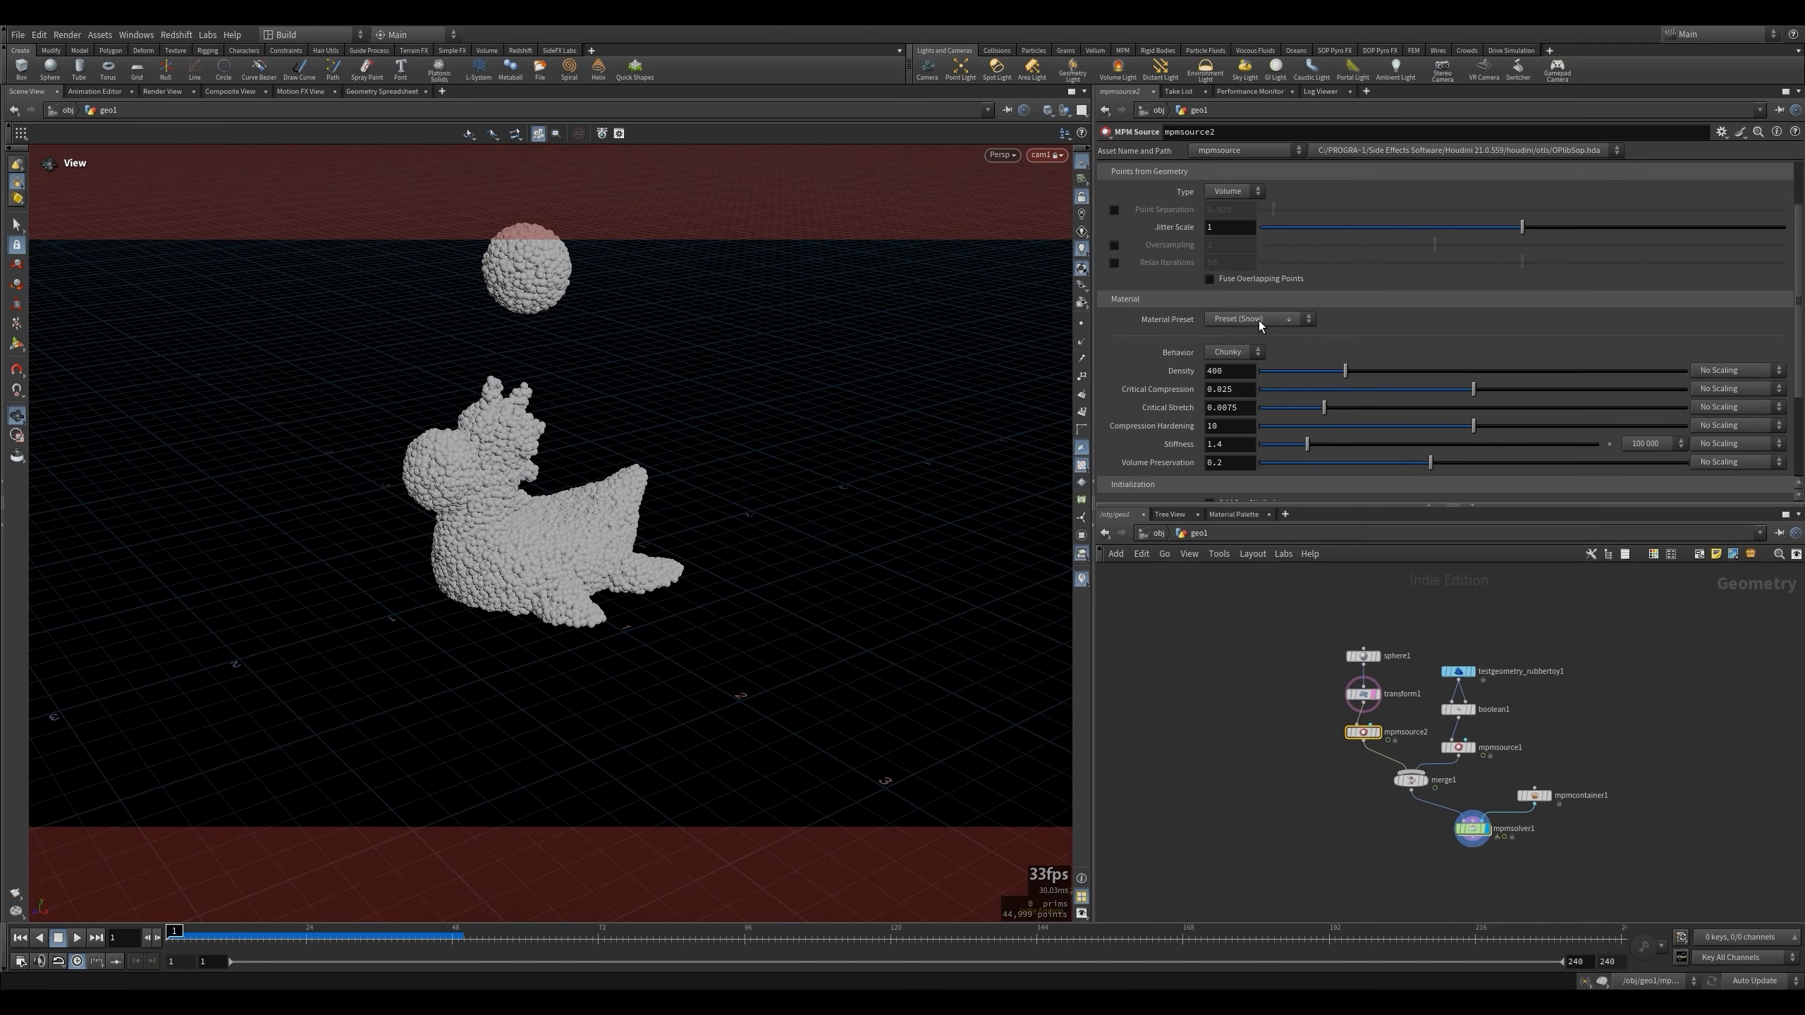
Apply the Water material preset to the sphere's MPM Source, set its density to 500 and enable surface tension at 1.
left_click(1259, 322)
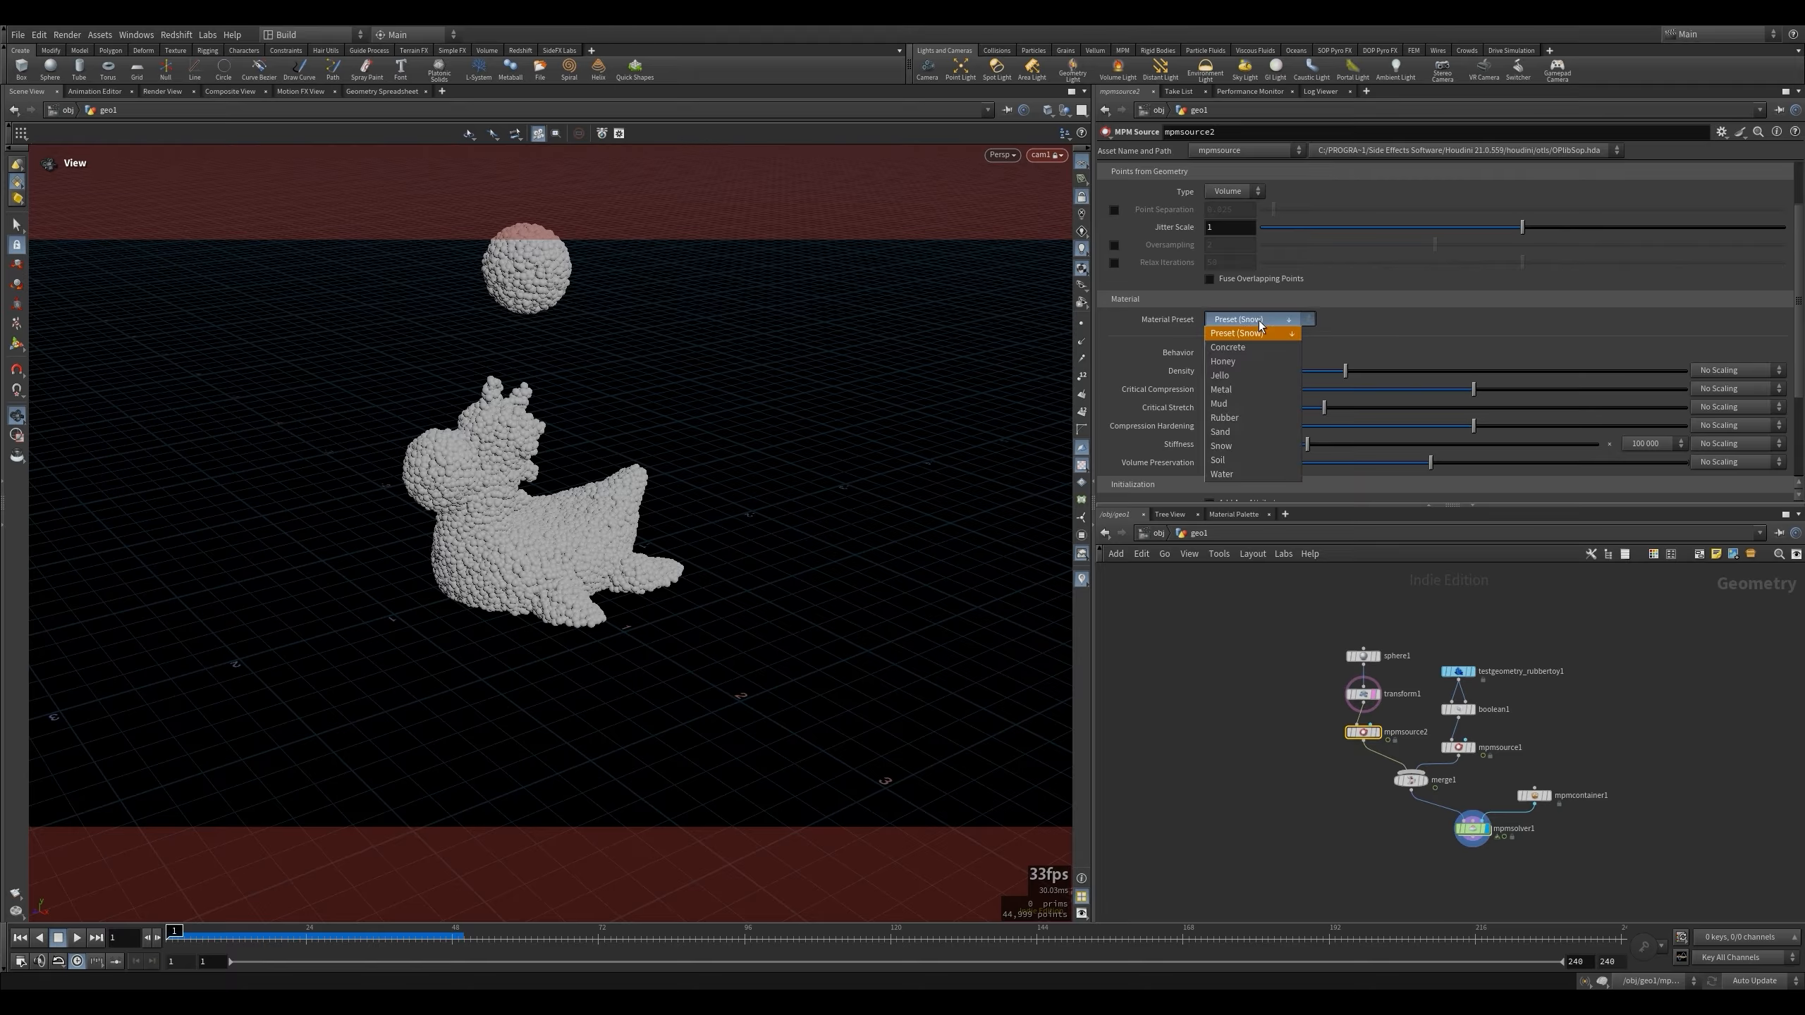
left_click(1240, 474)
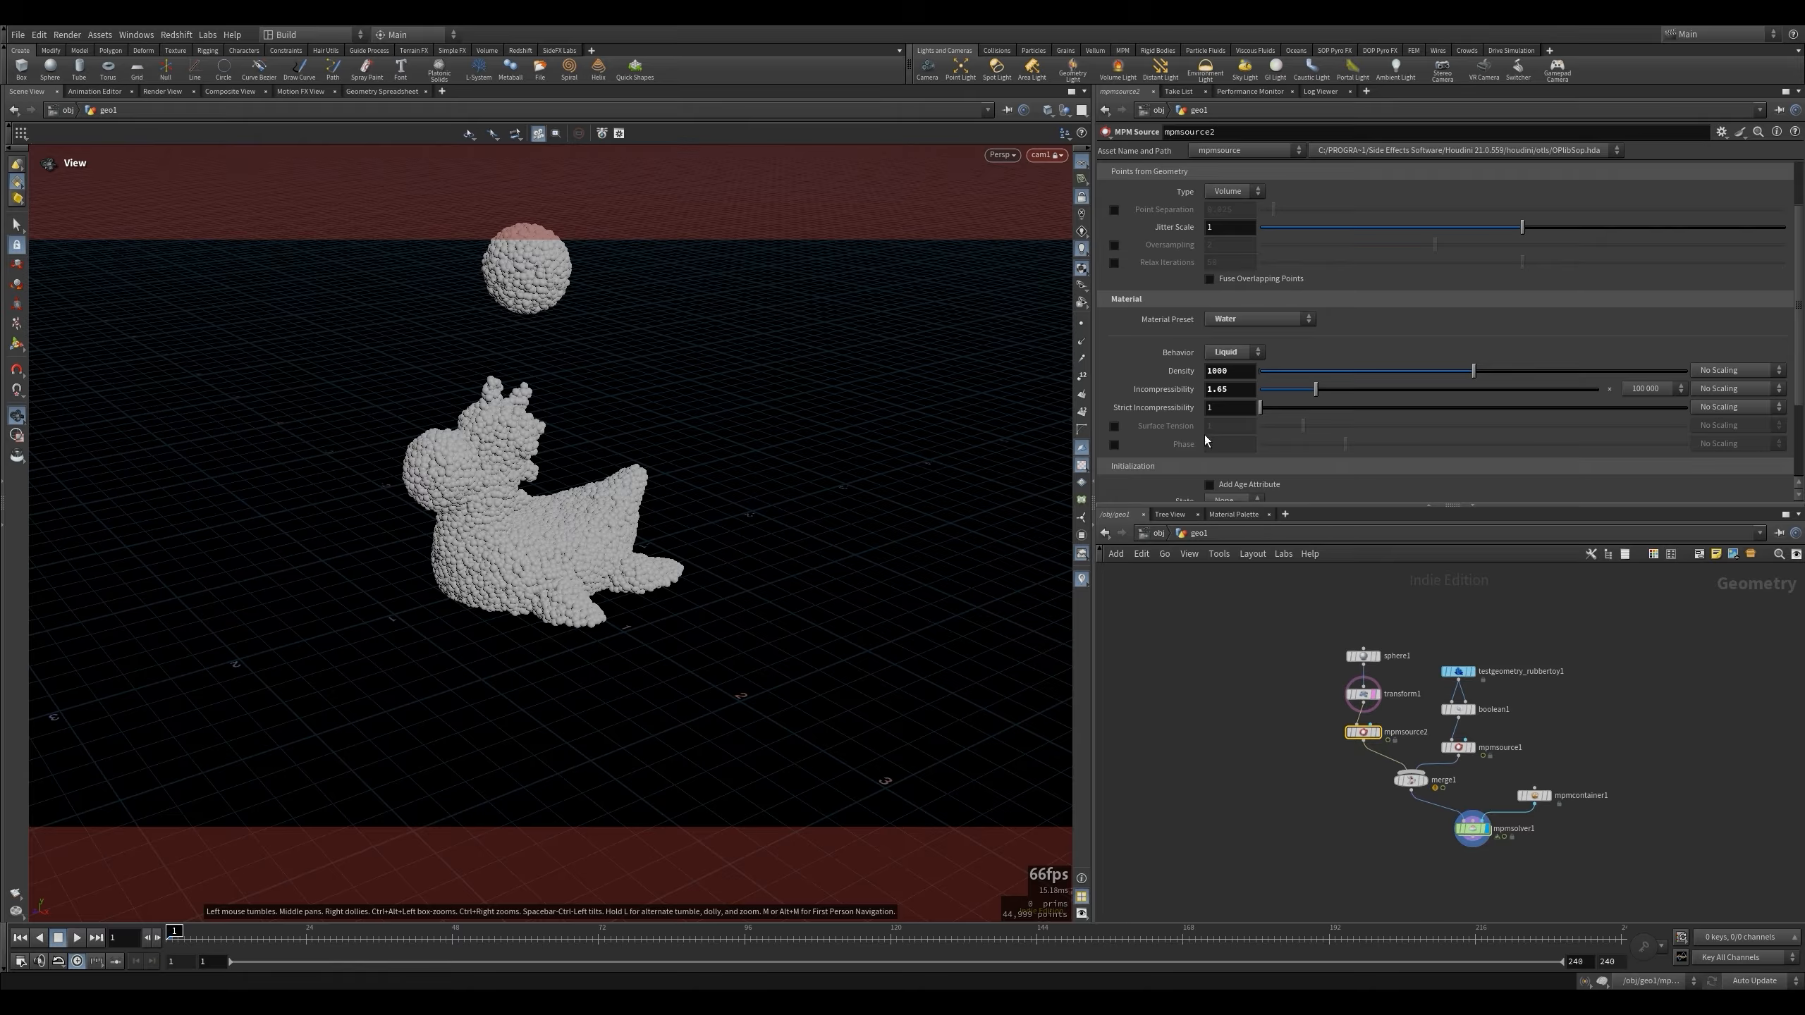
double_click(1229, 370)
type("500")
key("Return")
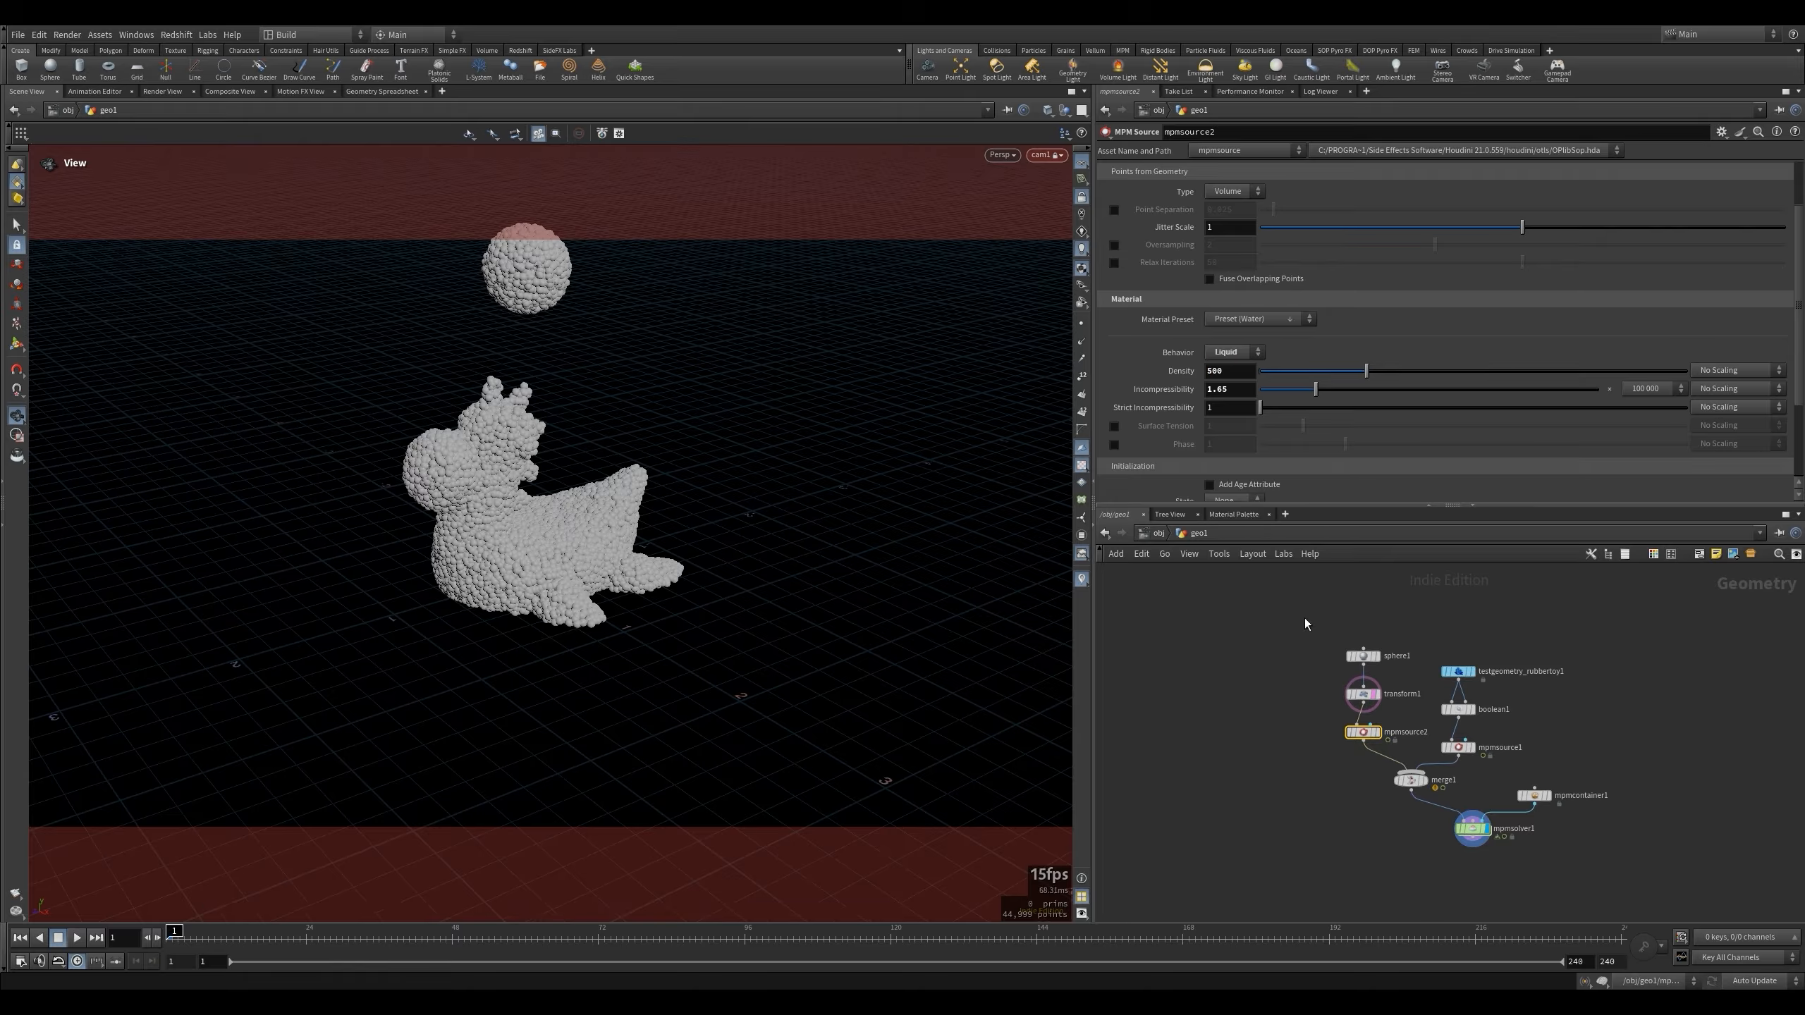
left_click(1114, 428)
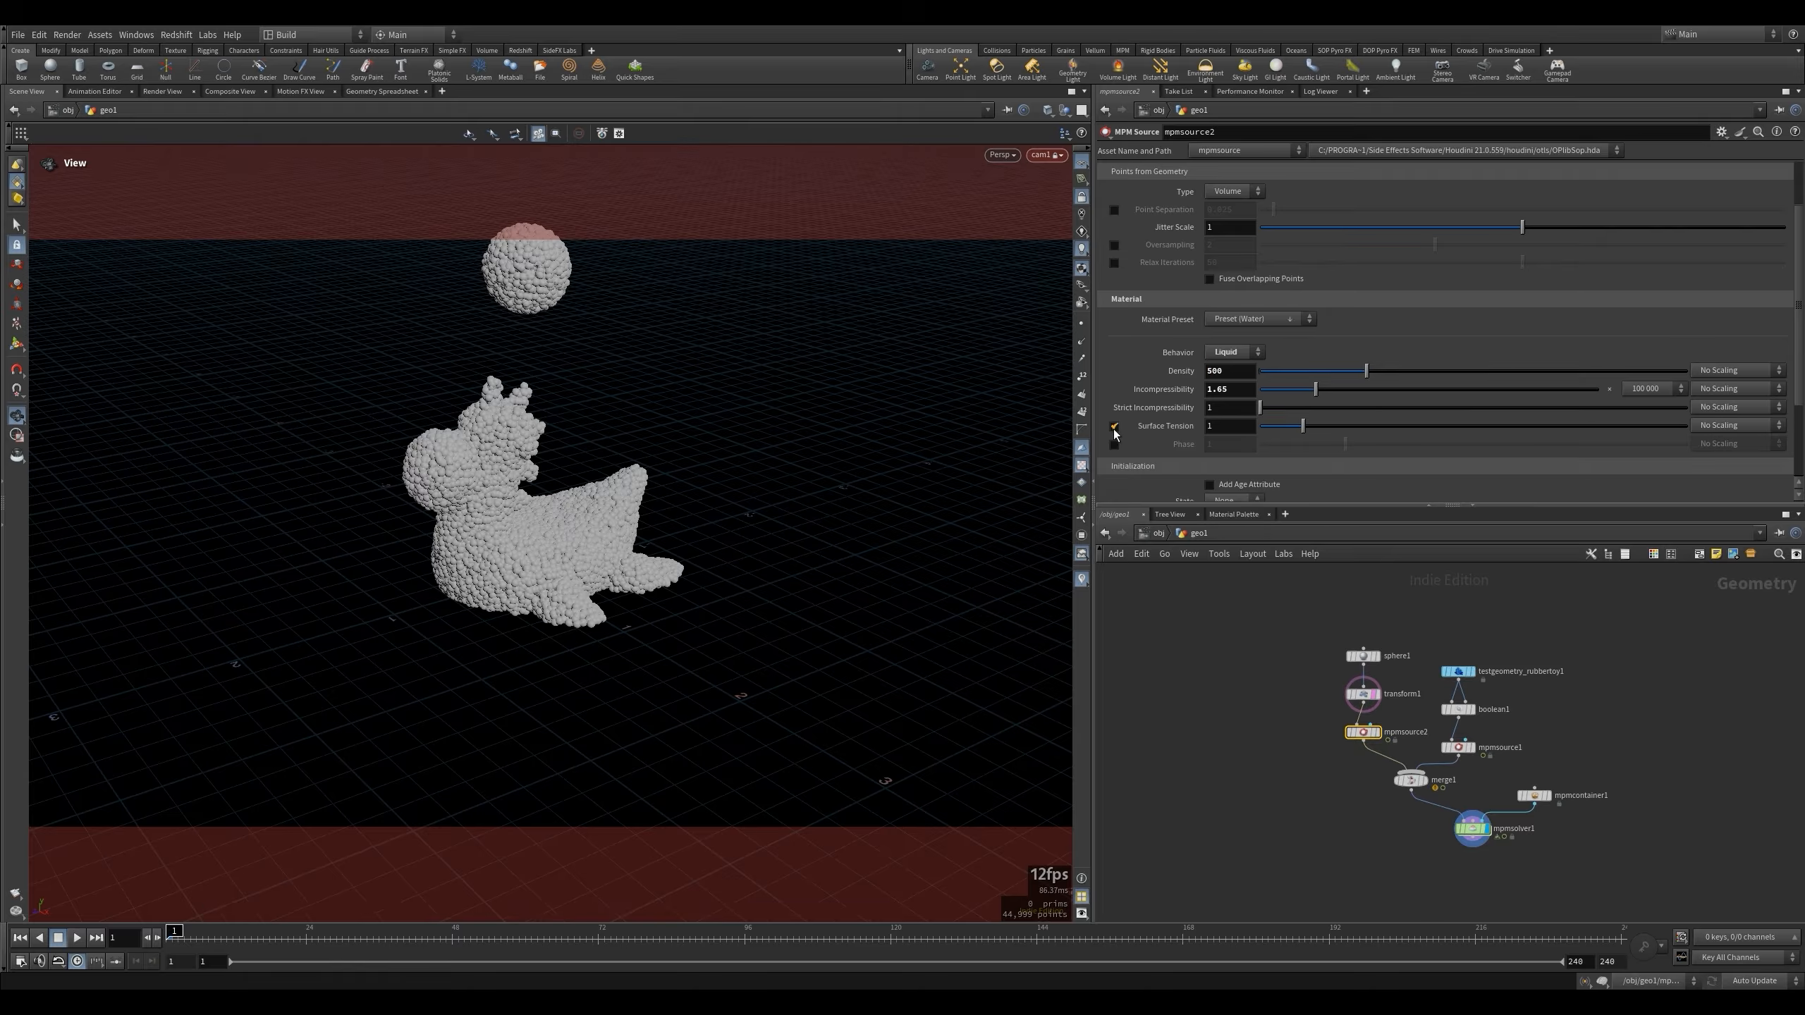
mouse_move(1153, 436)
Play the MPM Solver simulation of the water sphere hitting the rubber toy and return to the first frame.
left_click(1471, 827)
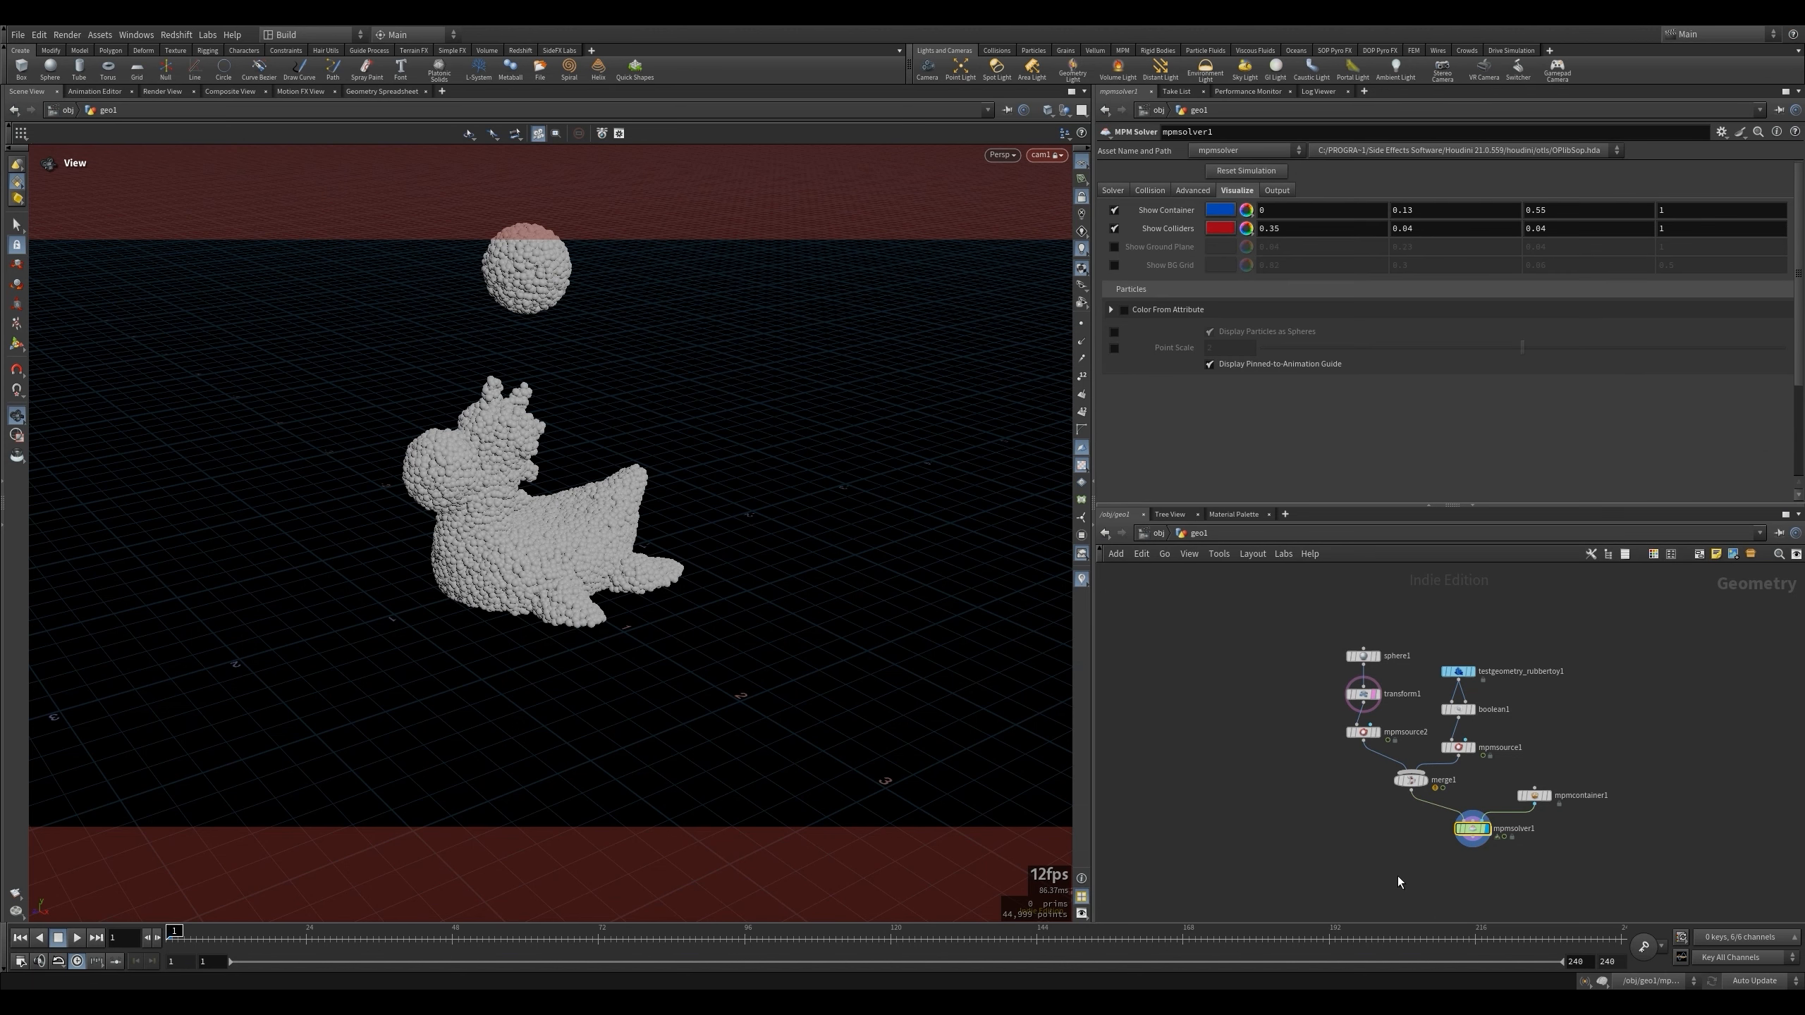
key("Up")
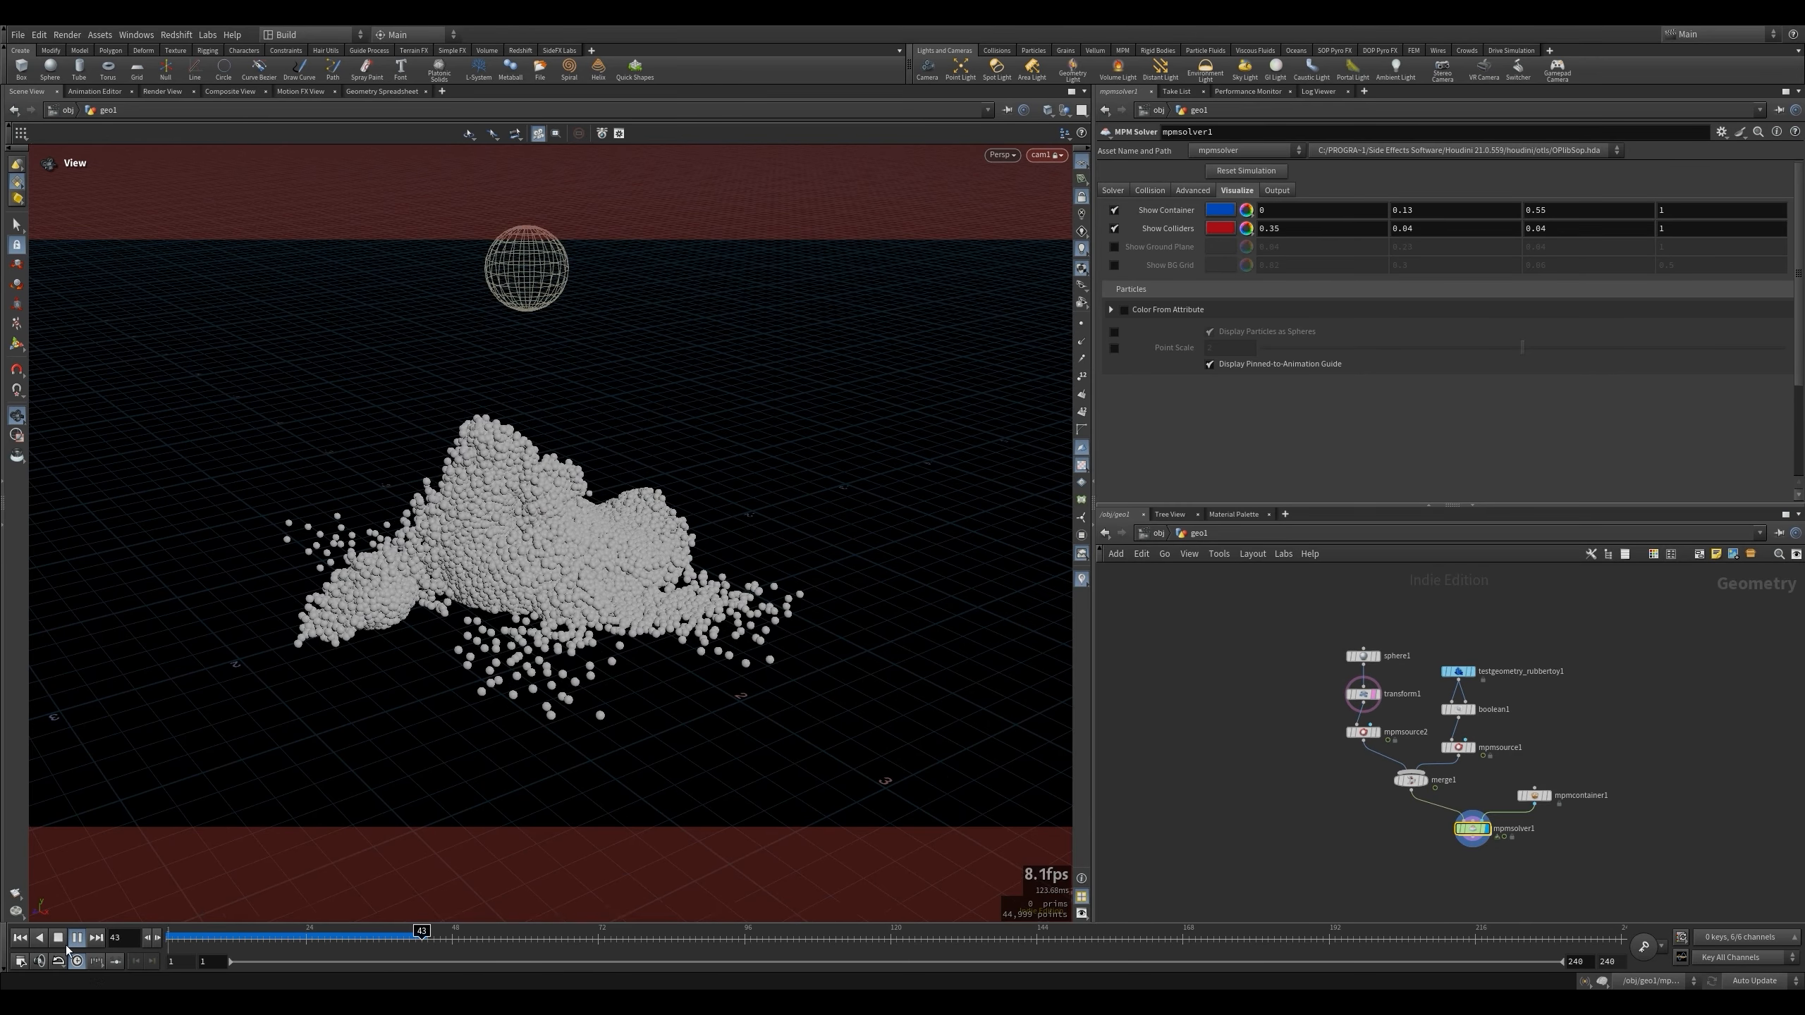
left_click(19, 937)
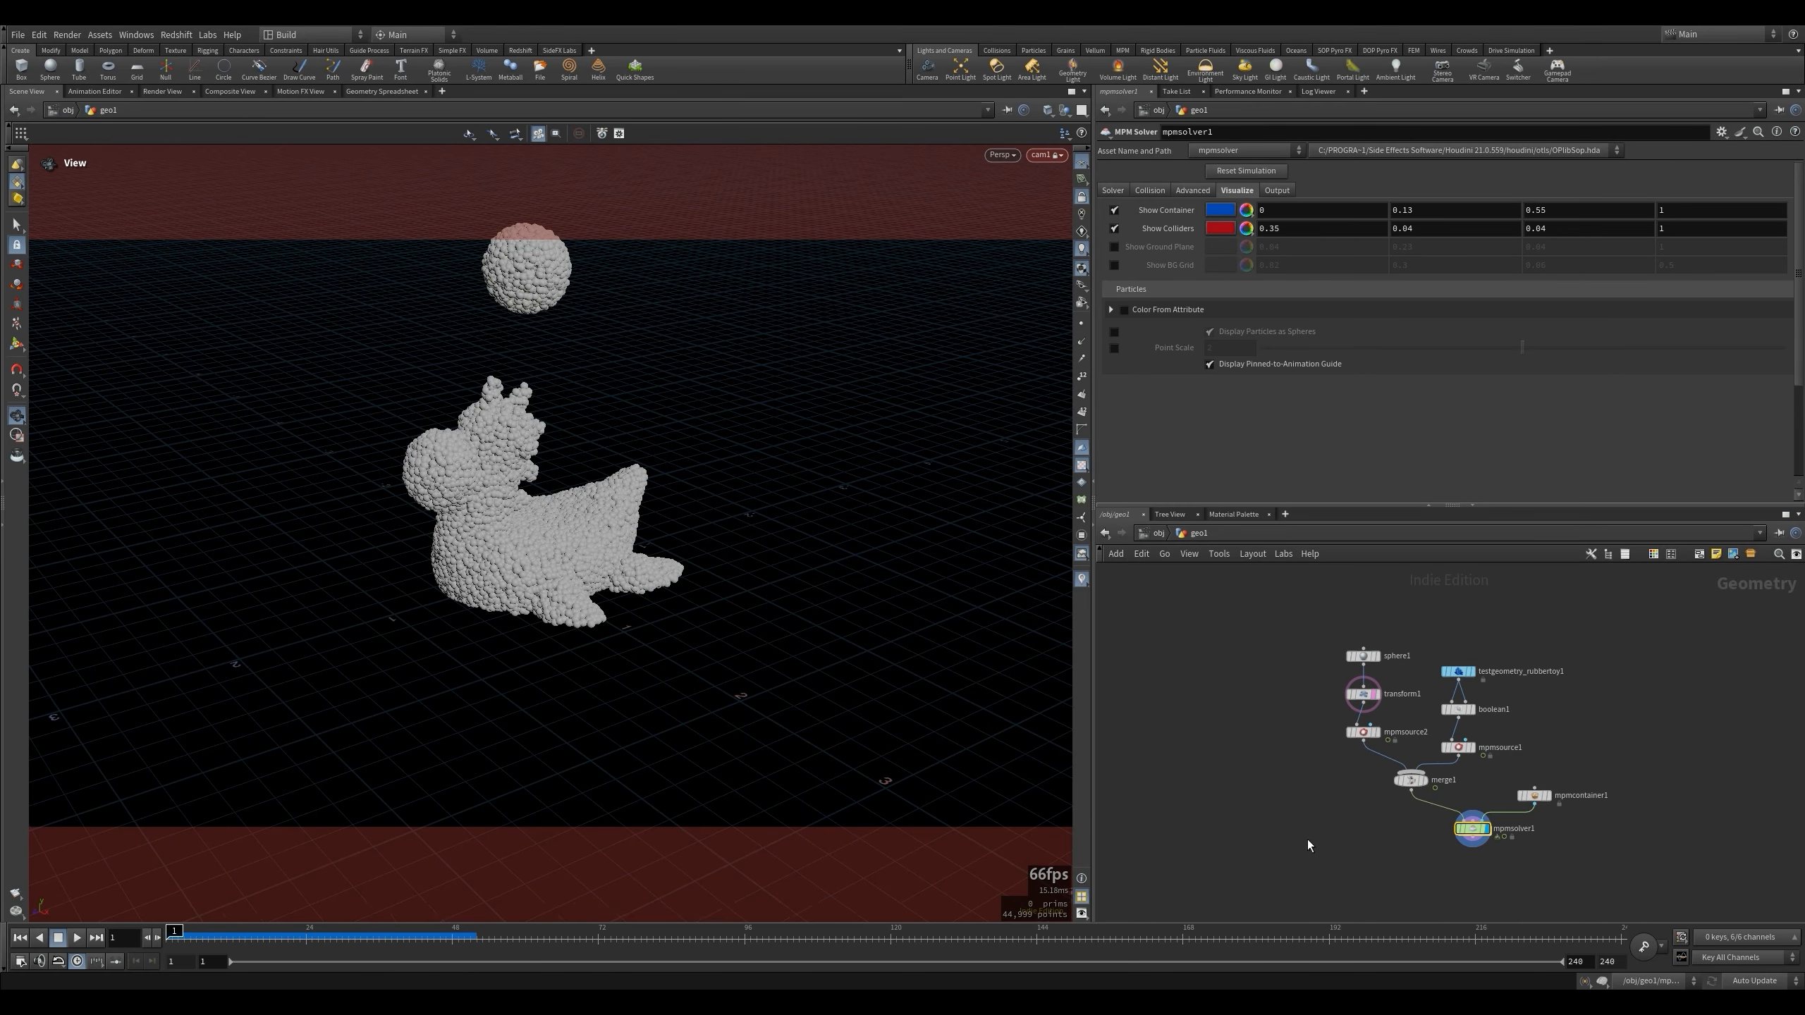
Insert a Color node between transform1 and mpmsource2 and set its color to blue (0, 0.5, 1).
scroll(1376, 756, "up", 2)
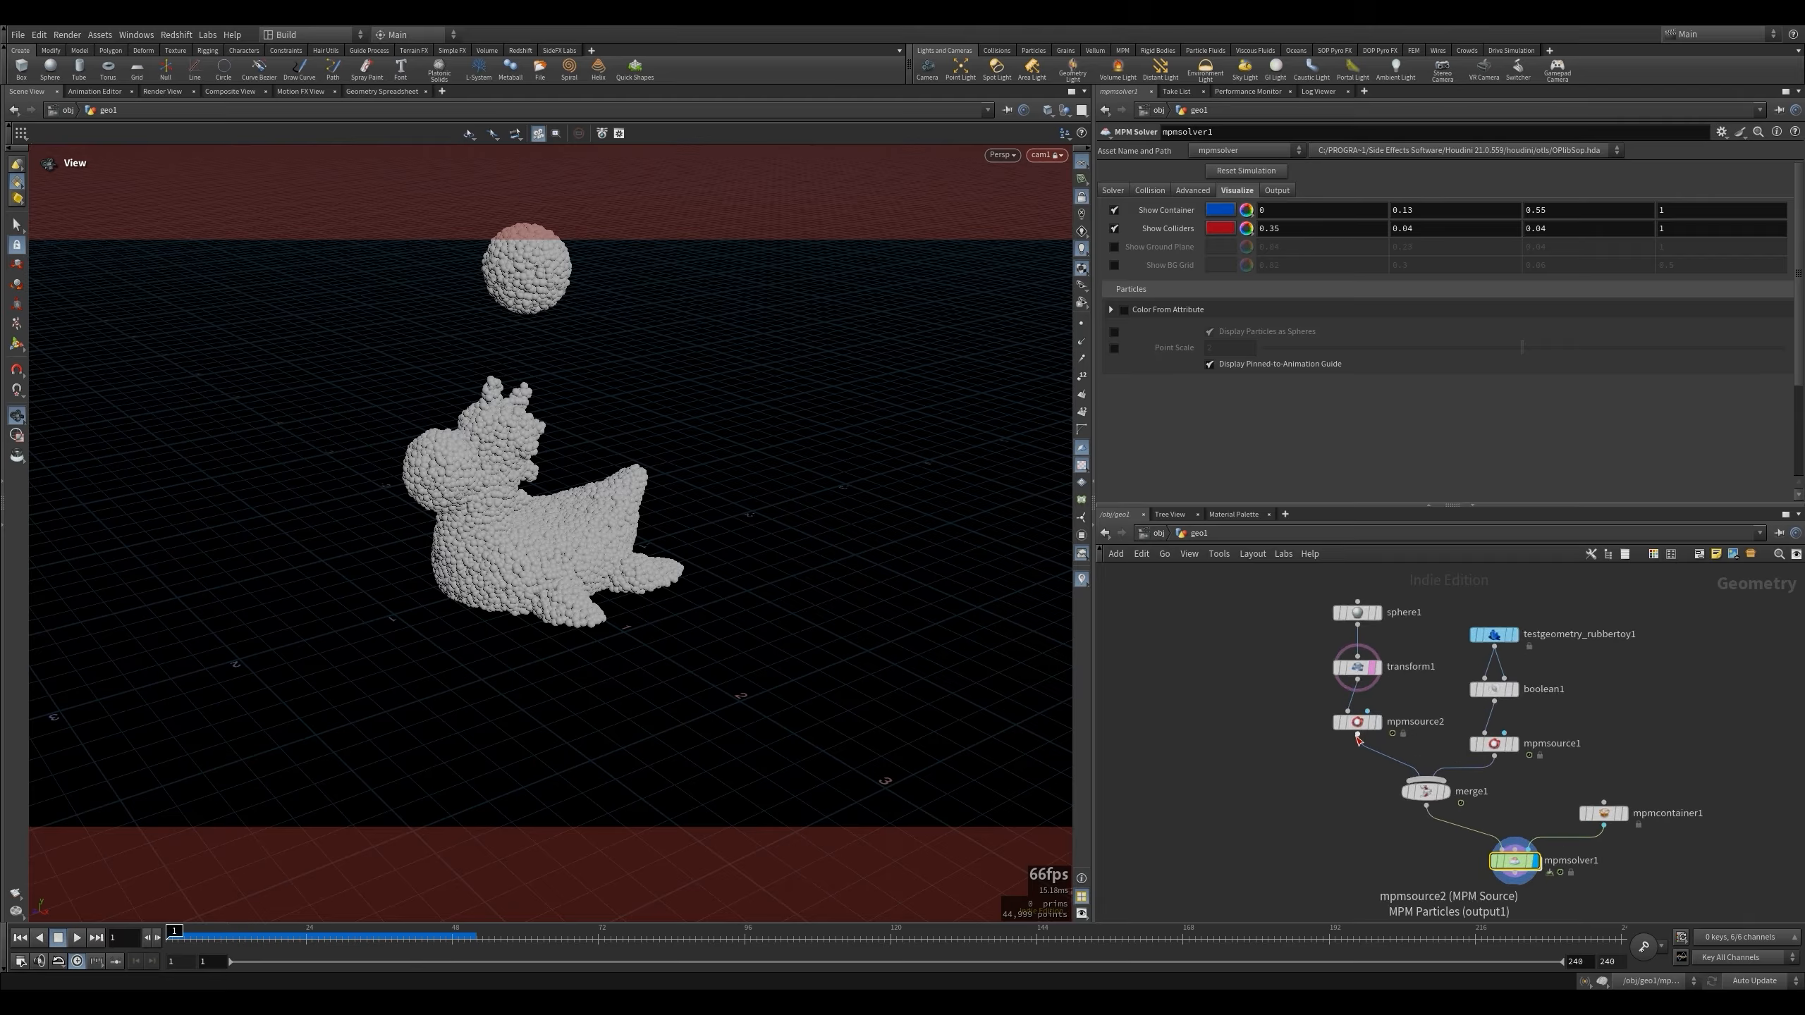
key("Tab")
type("color")
key("Return")
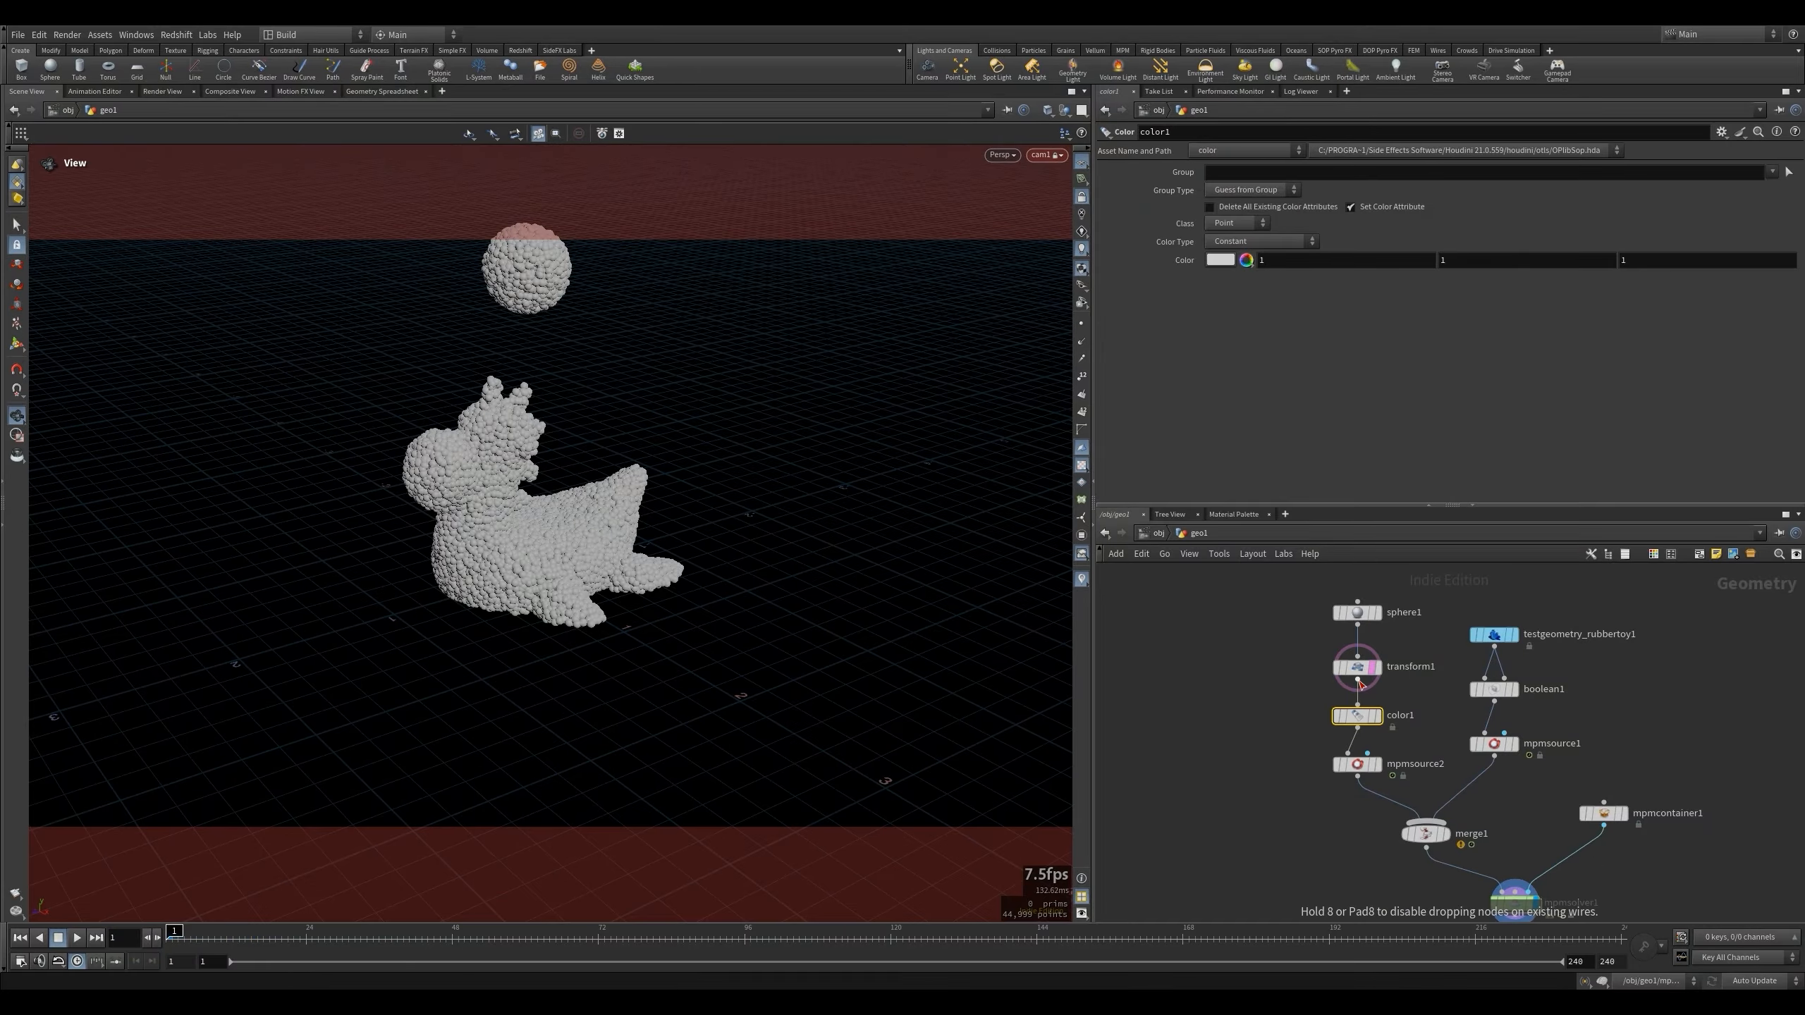
left_click(1212, 263)
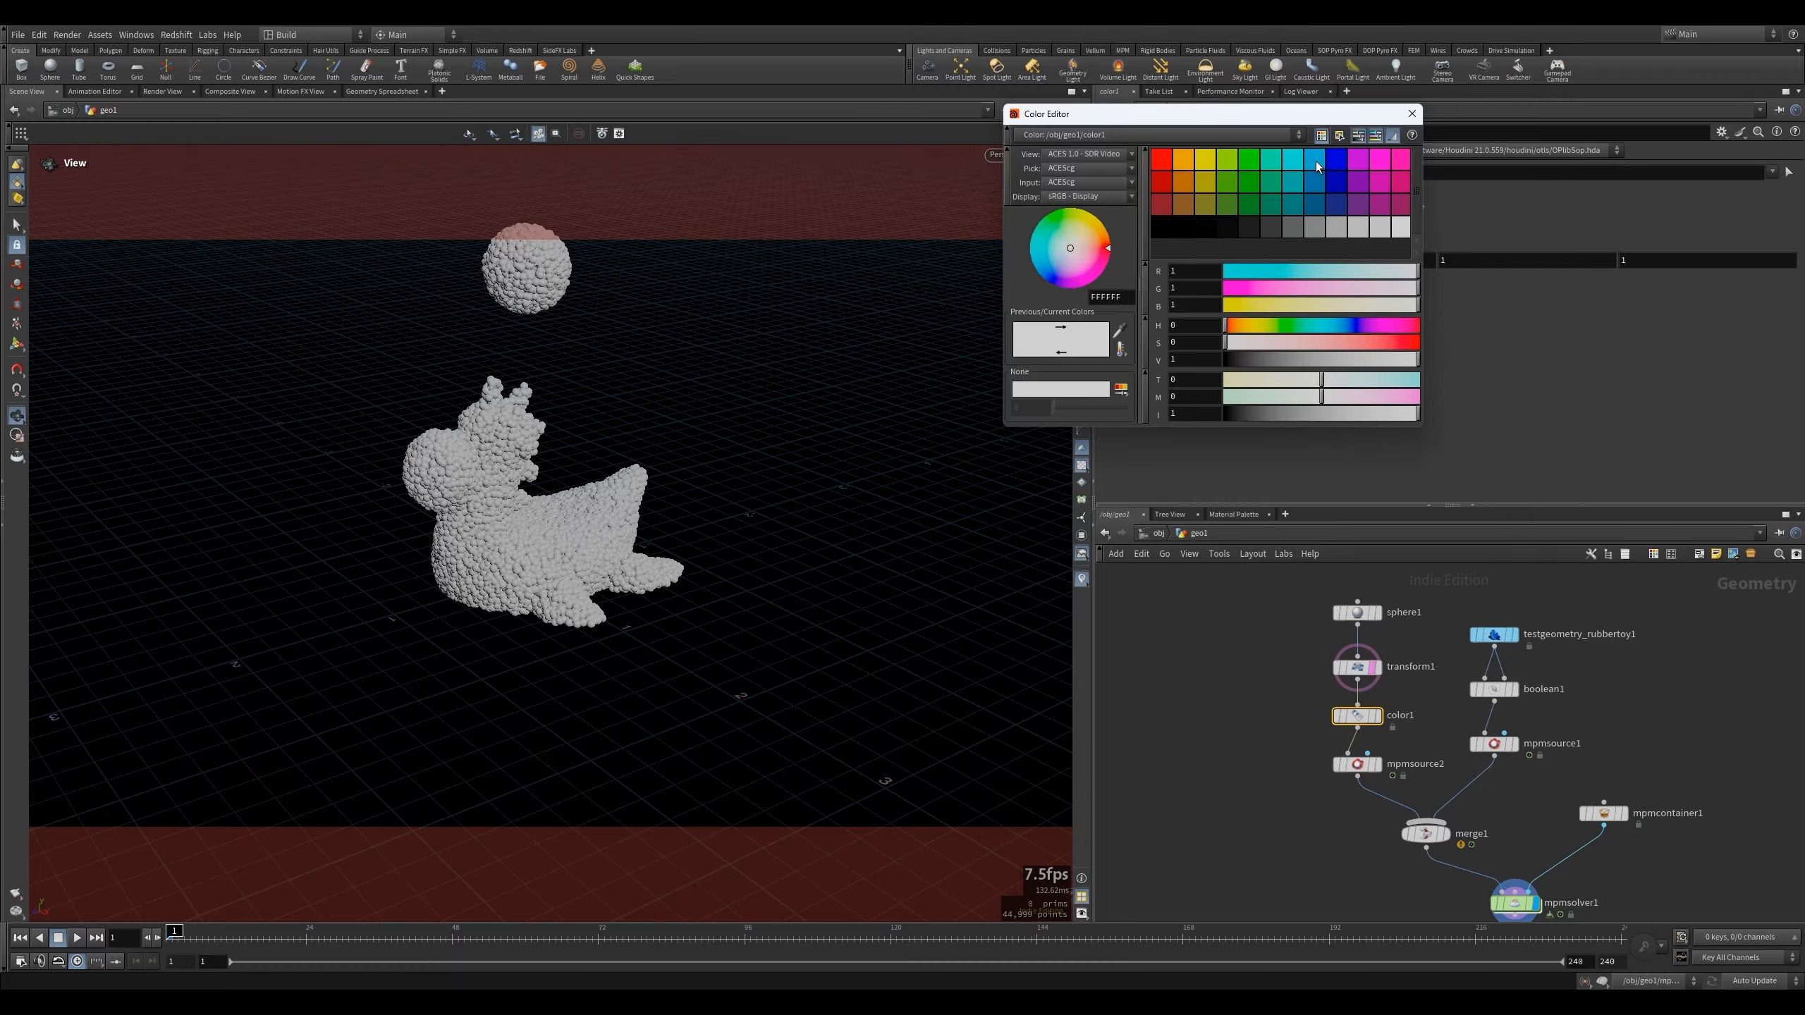
left_click(1315, 161)
left_click(1411, 113)
Duplicate the Color node between boolean1 and mpmsource1 and set its color to pale yellow (1, 1, 0.252).
left_click_drag(1360, 717, 1498, 720, "alt")
left_click(1220, 260)
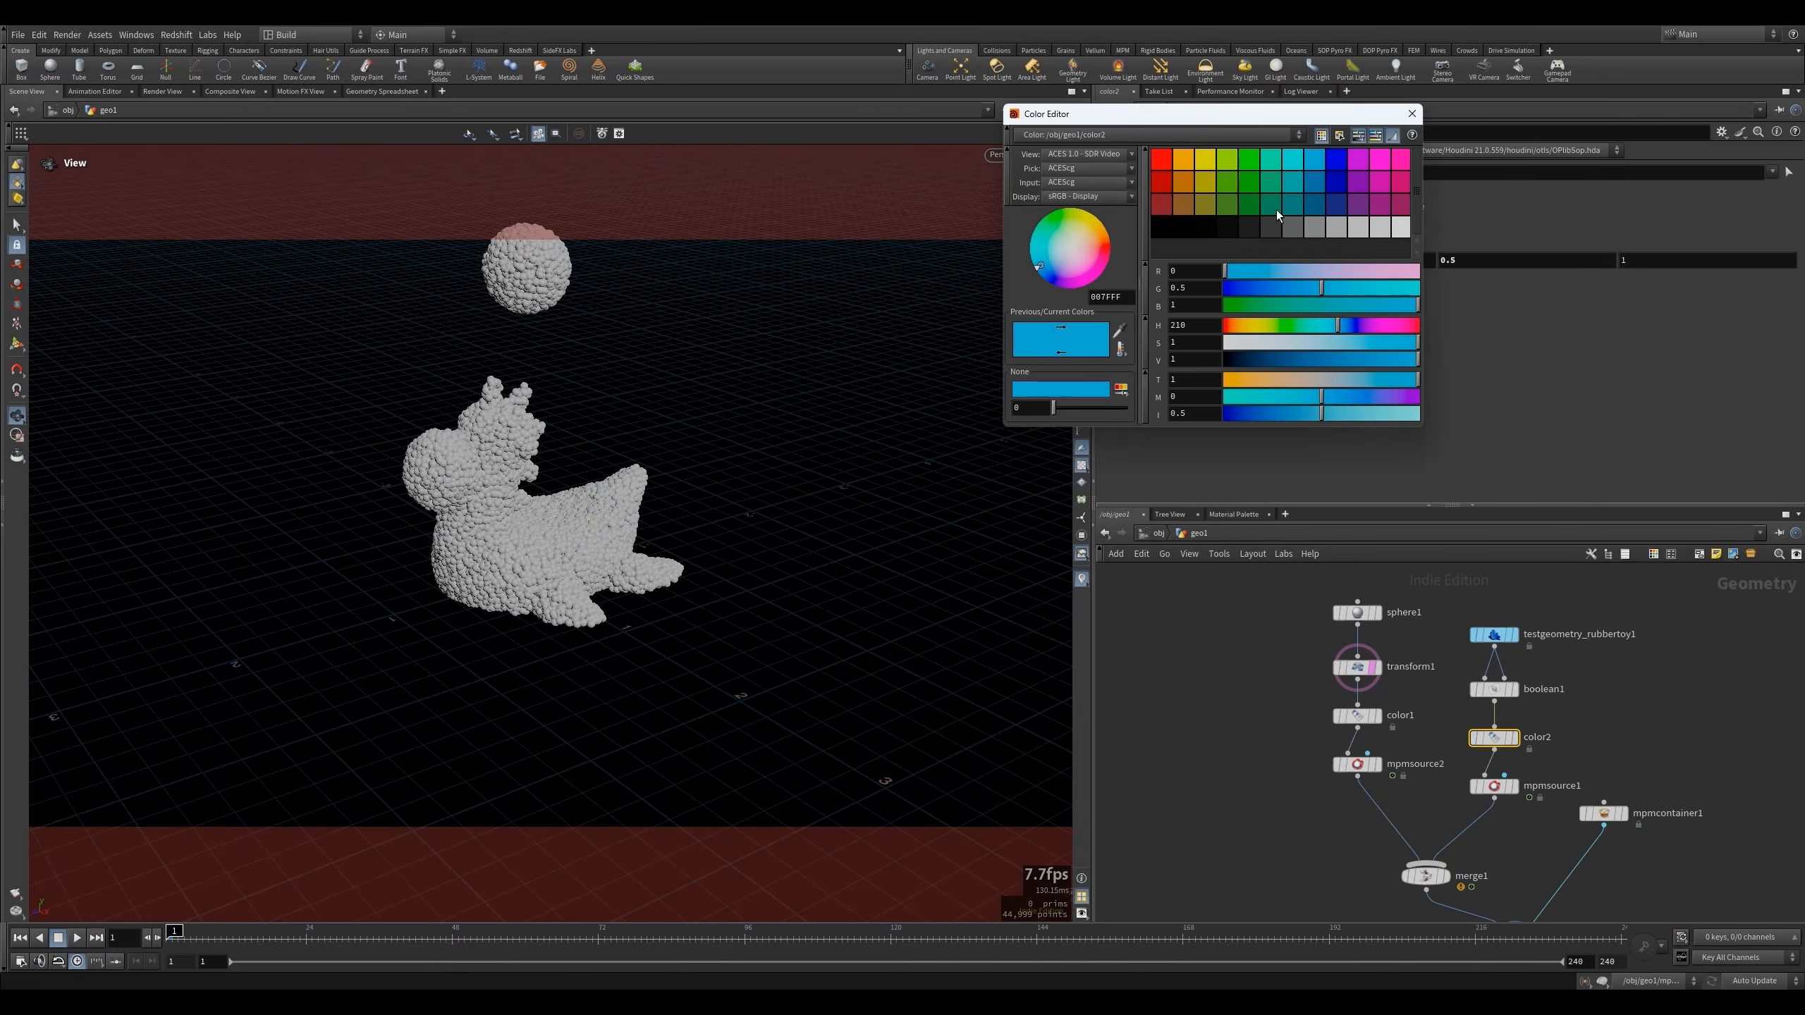
left_click(1197, 168)
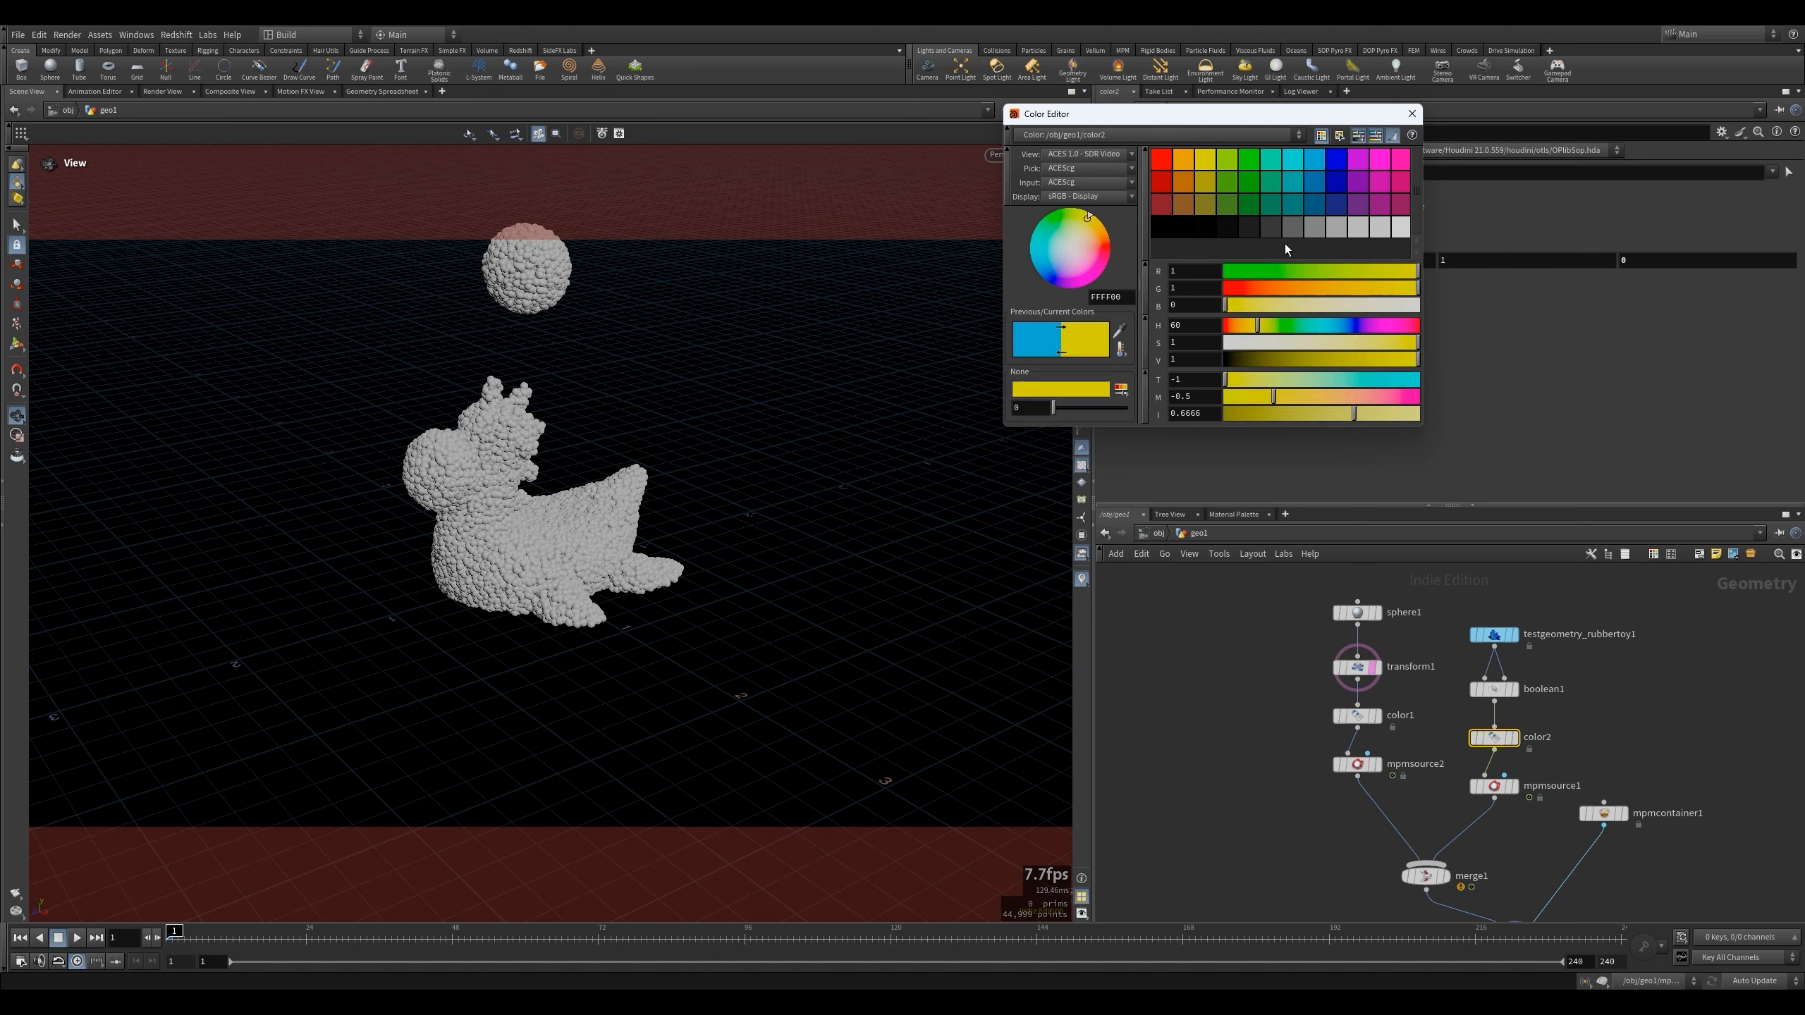
left_click_drag(1317, 341, 1369, 344)
left_click(1412, 111)
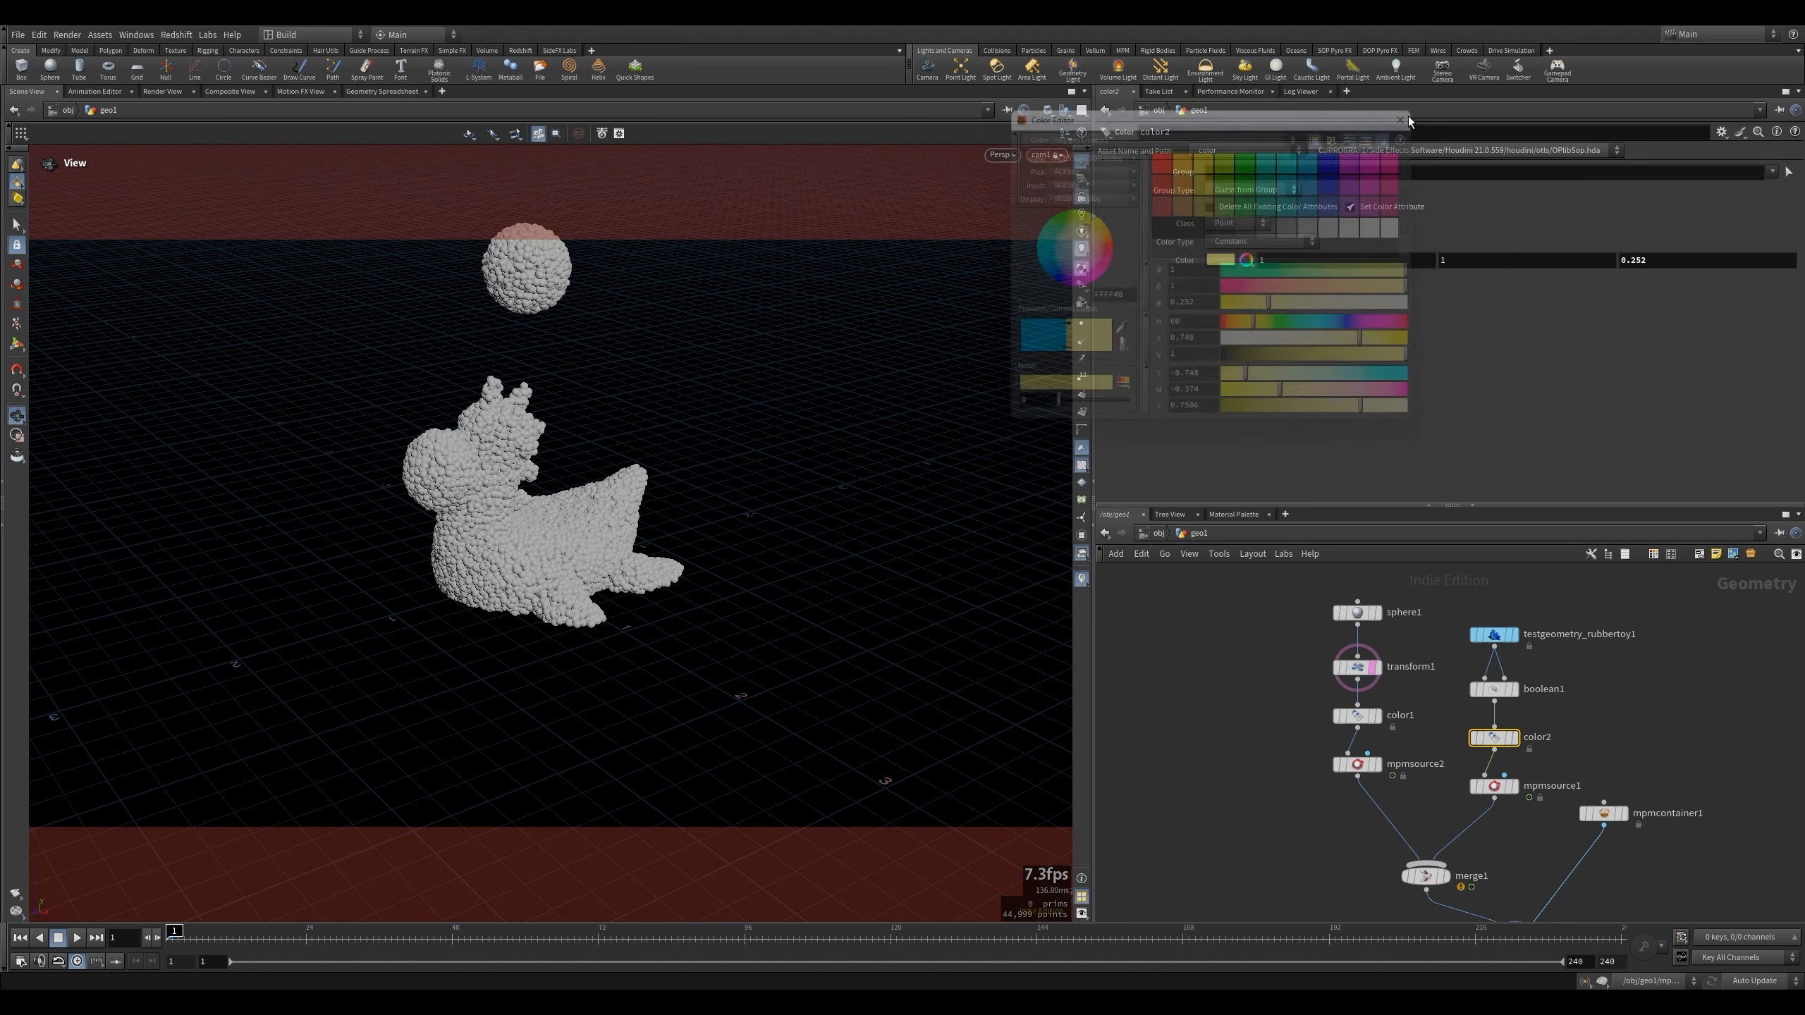
Display the sphere's MPM Source and enable its Attribute to Transfer option so the blue color carries to the particles.
left_click(1354, 715)
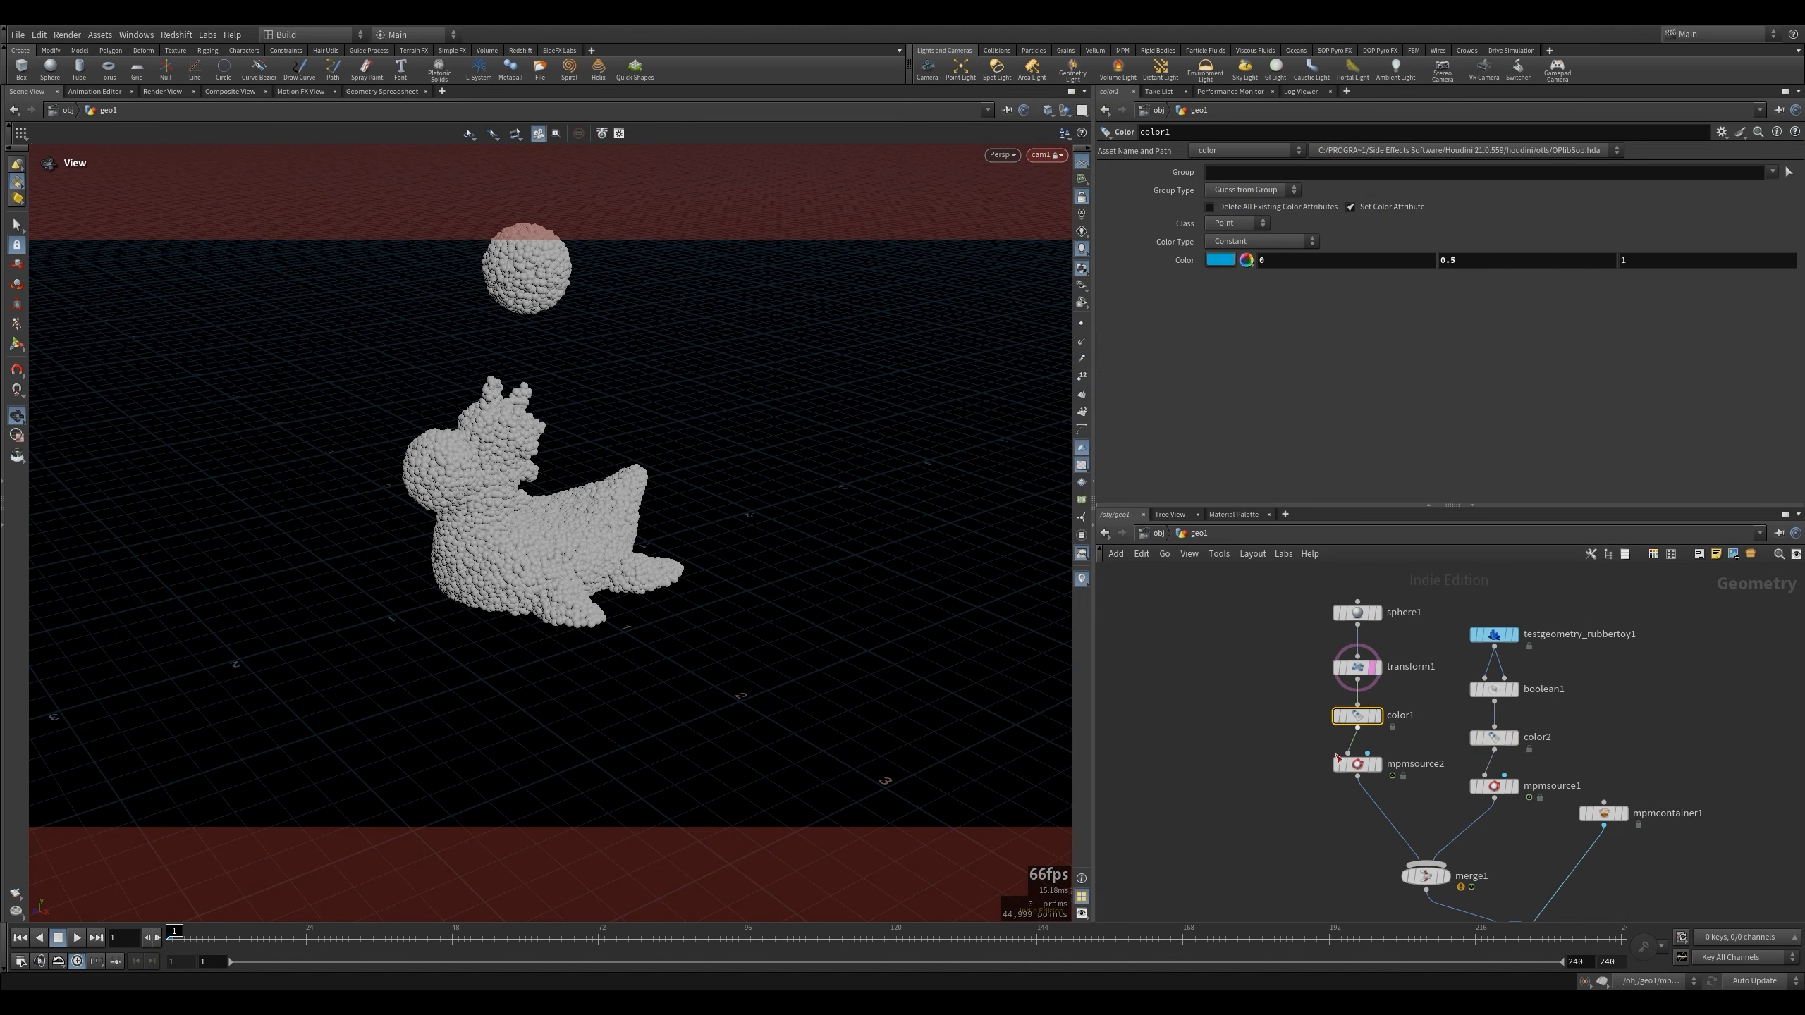
left_click(1375, 765)
left_click(1378, 765)
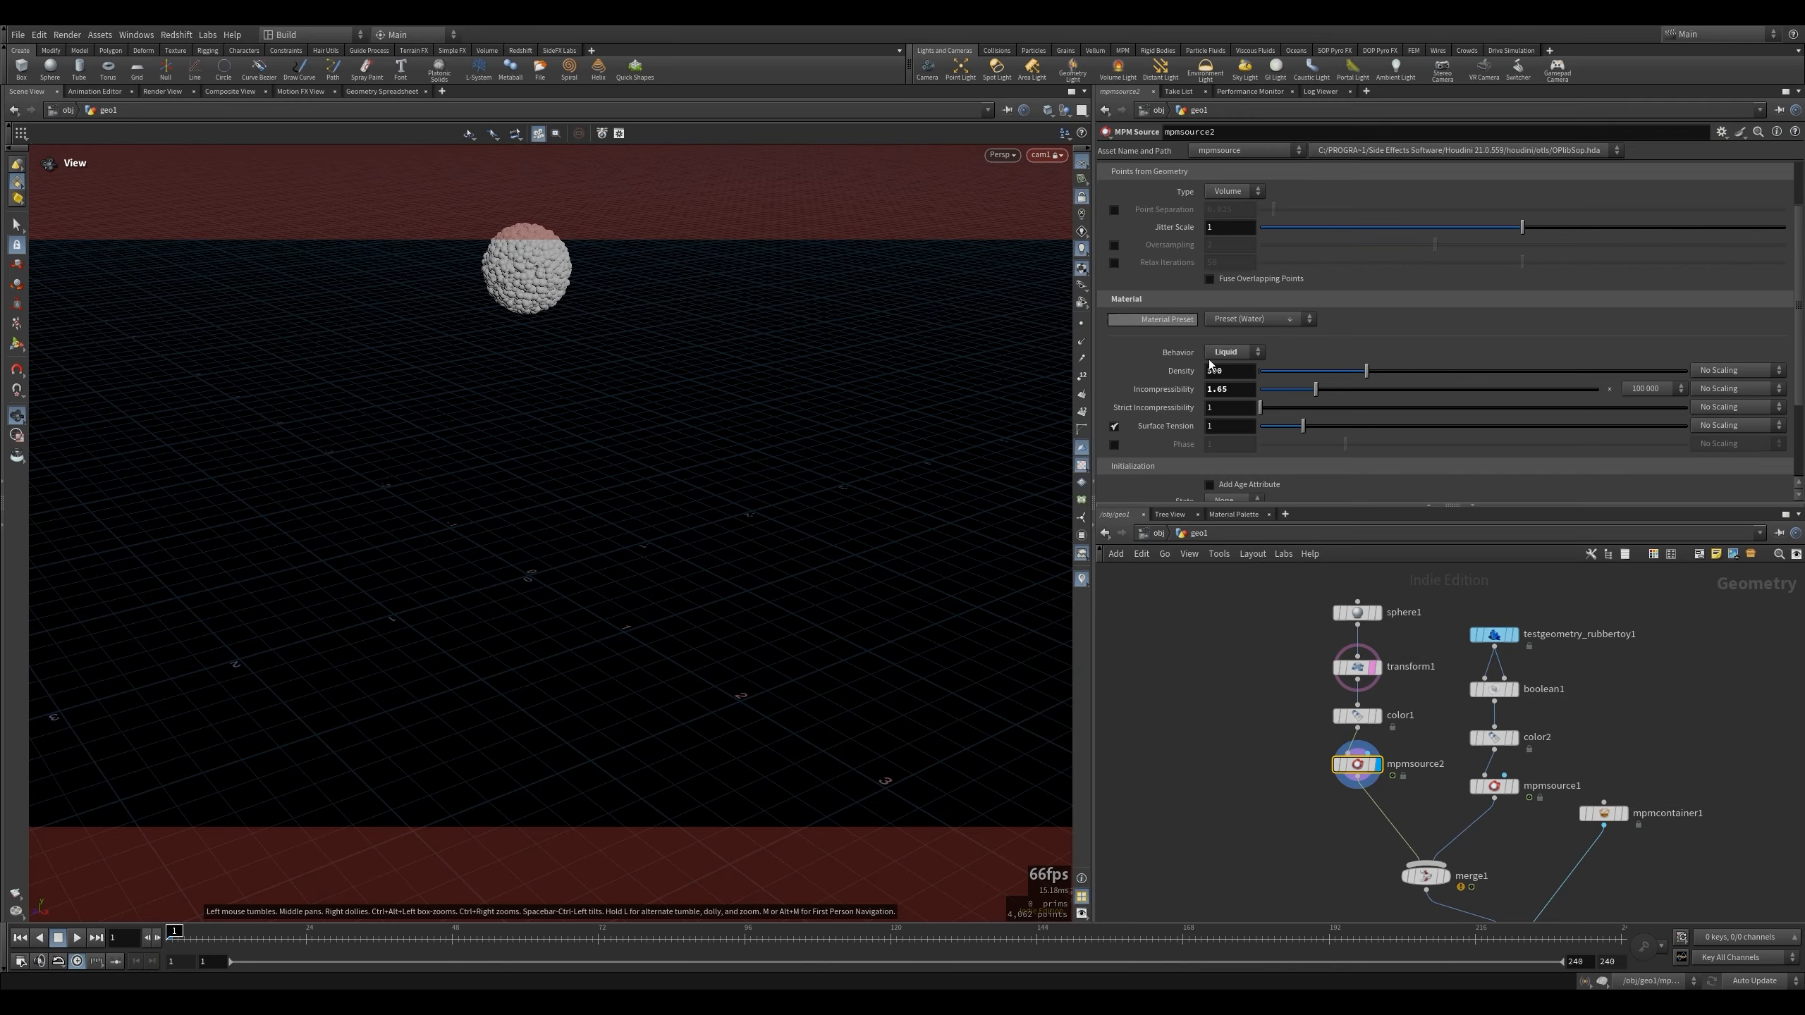
scroll(1130, 313, "up", 2)
left_click(1113, 227)
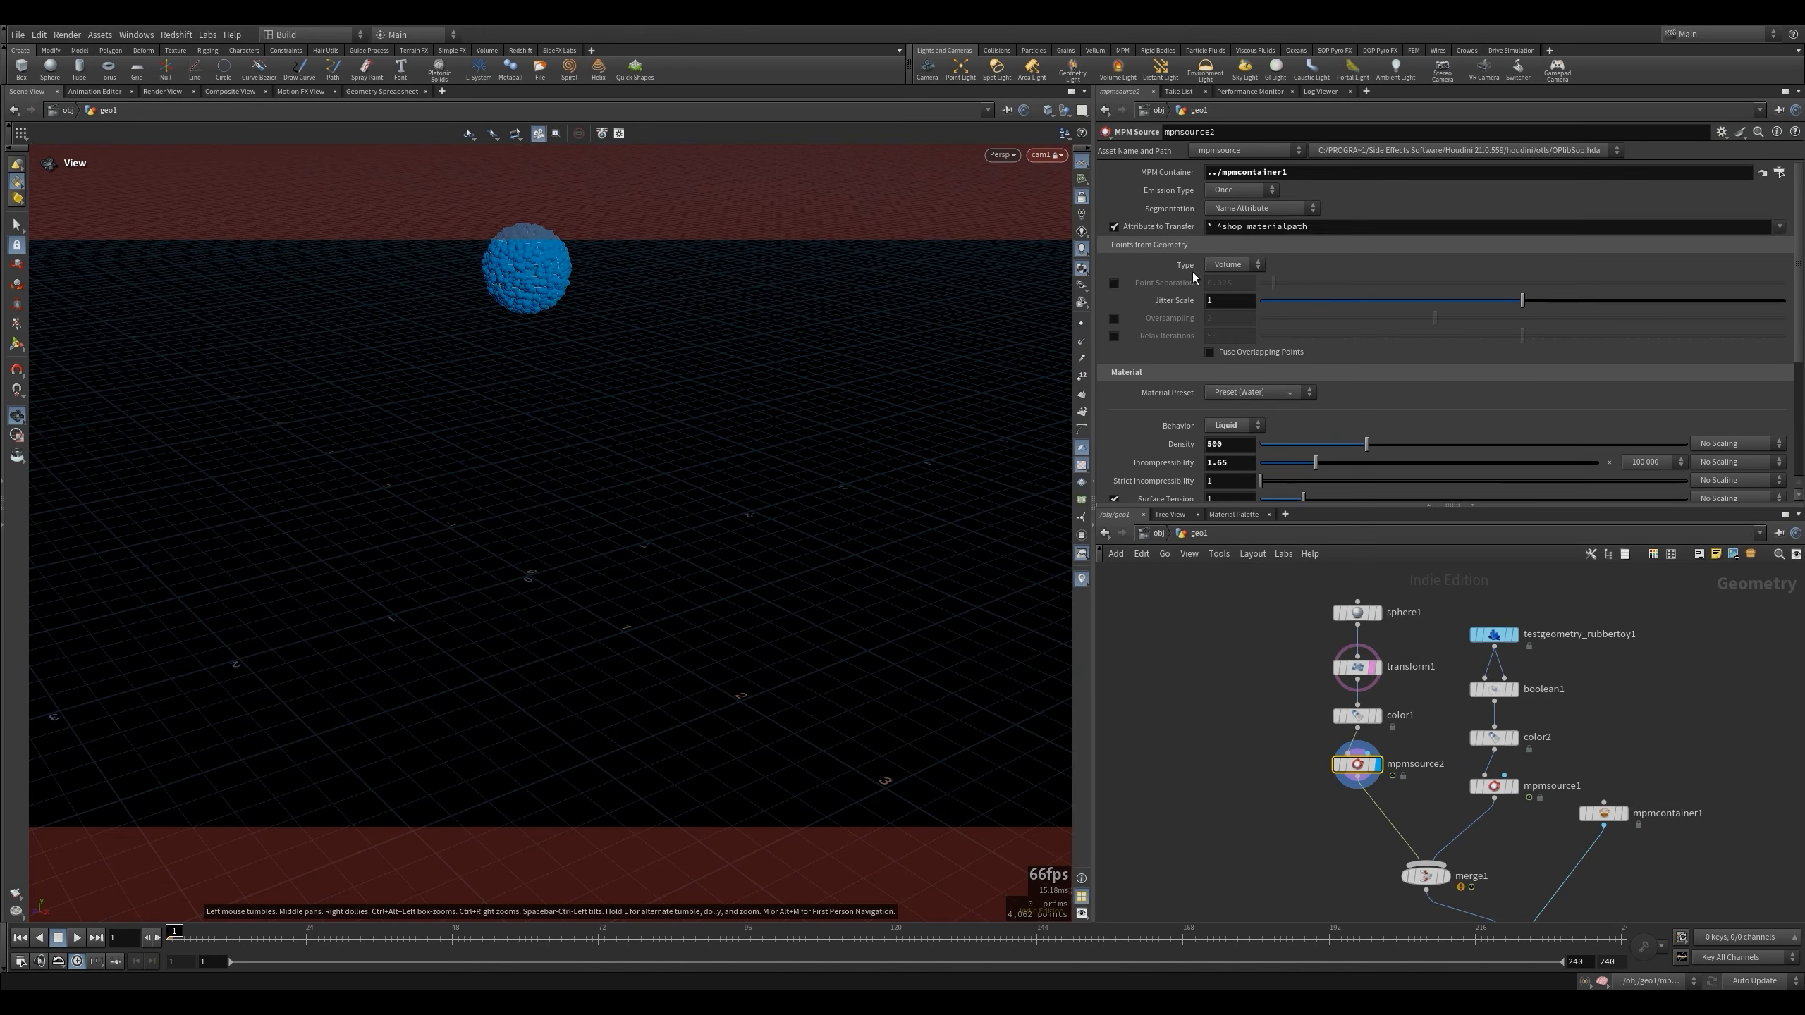
Enable Attribute to Transfer on the rubber toy's MPM Source and display the MPM Solver again.
left_click(1514, 786)
left_click(1114, 226)
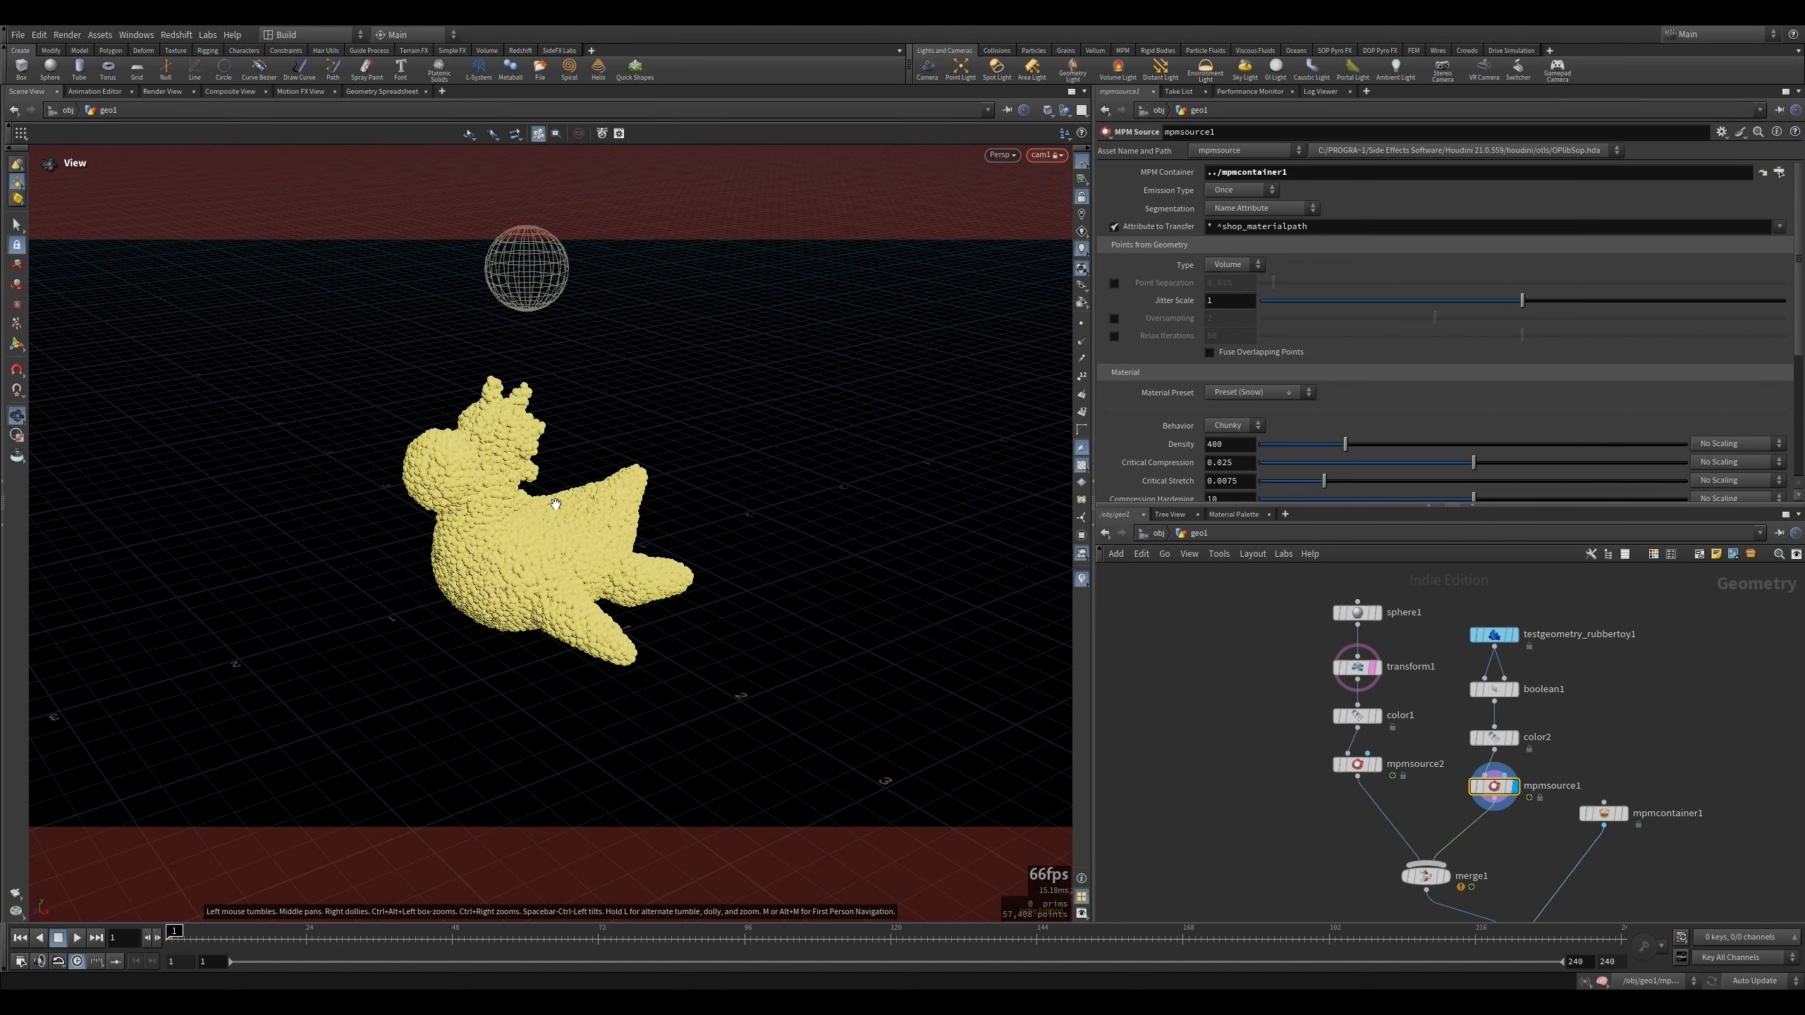
scroll(1457, 771, "down", 3)
scroll(1514, 860, "up", 4)
left_click(1465, 845)
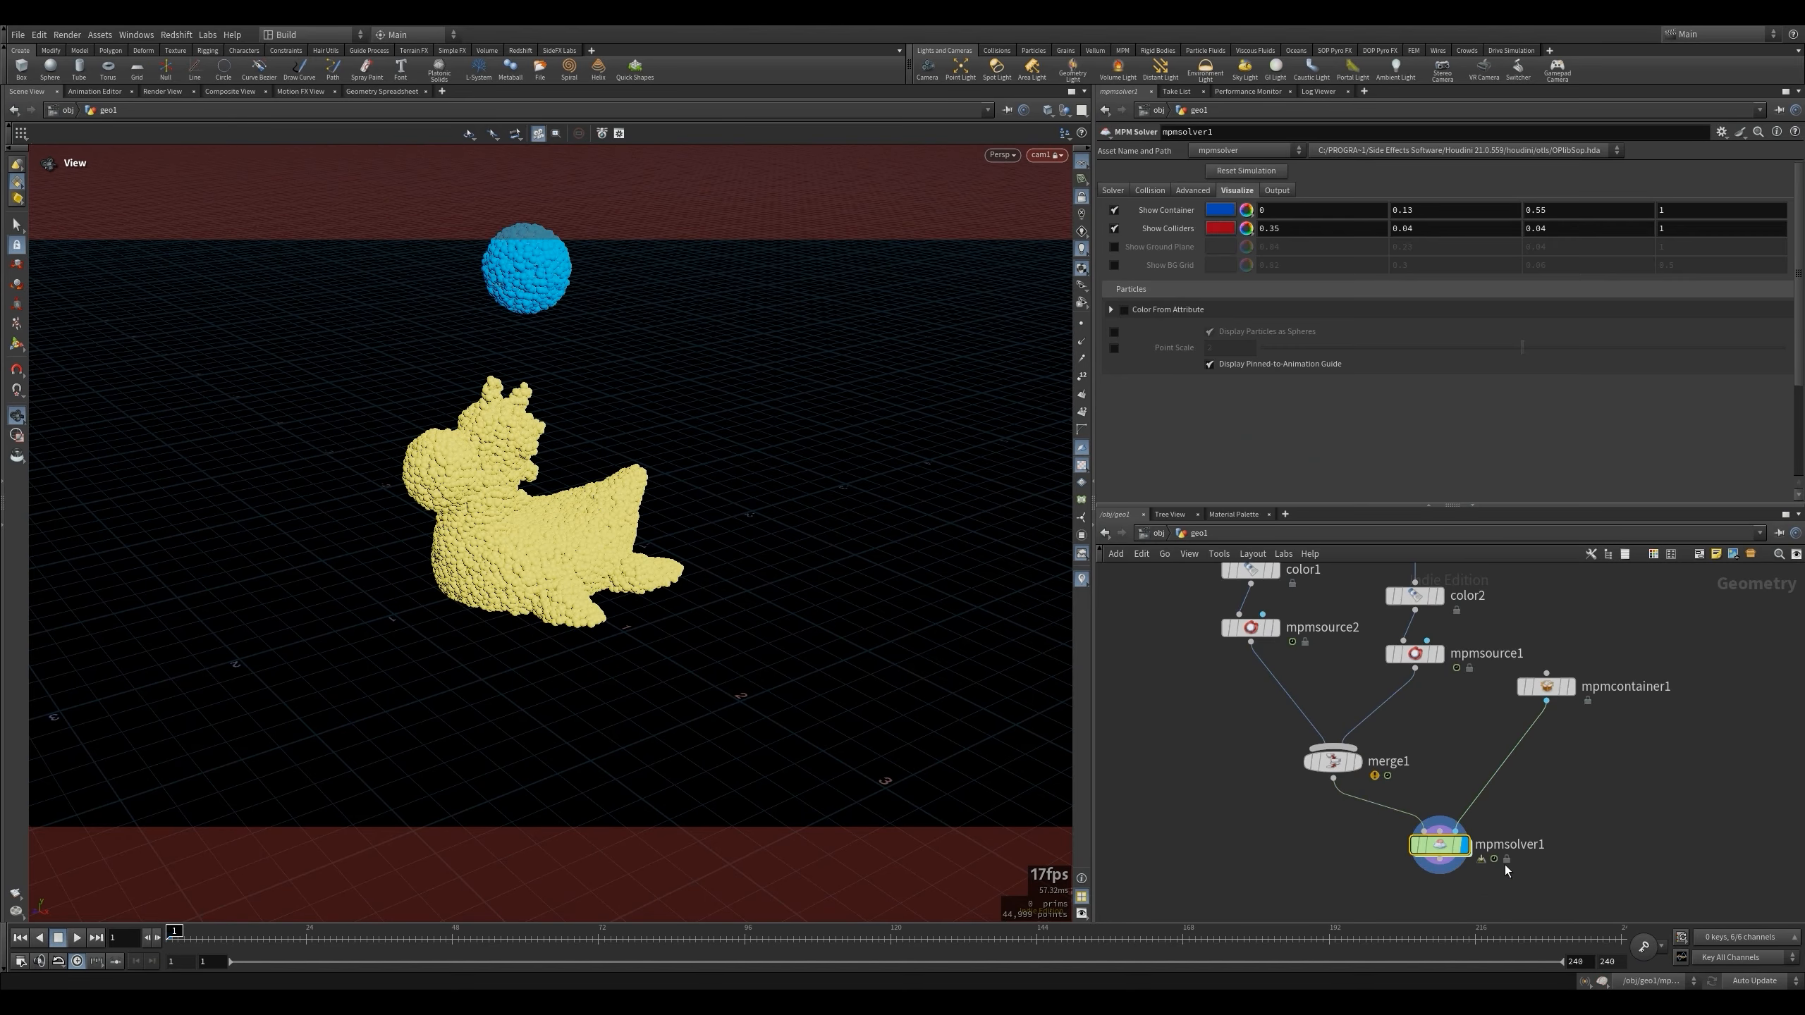
Play the simulation, and change the rubber toy's MPM Source (mpmsource1) material preset to Sand.
key("Up")
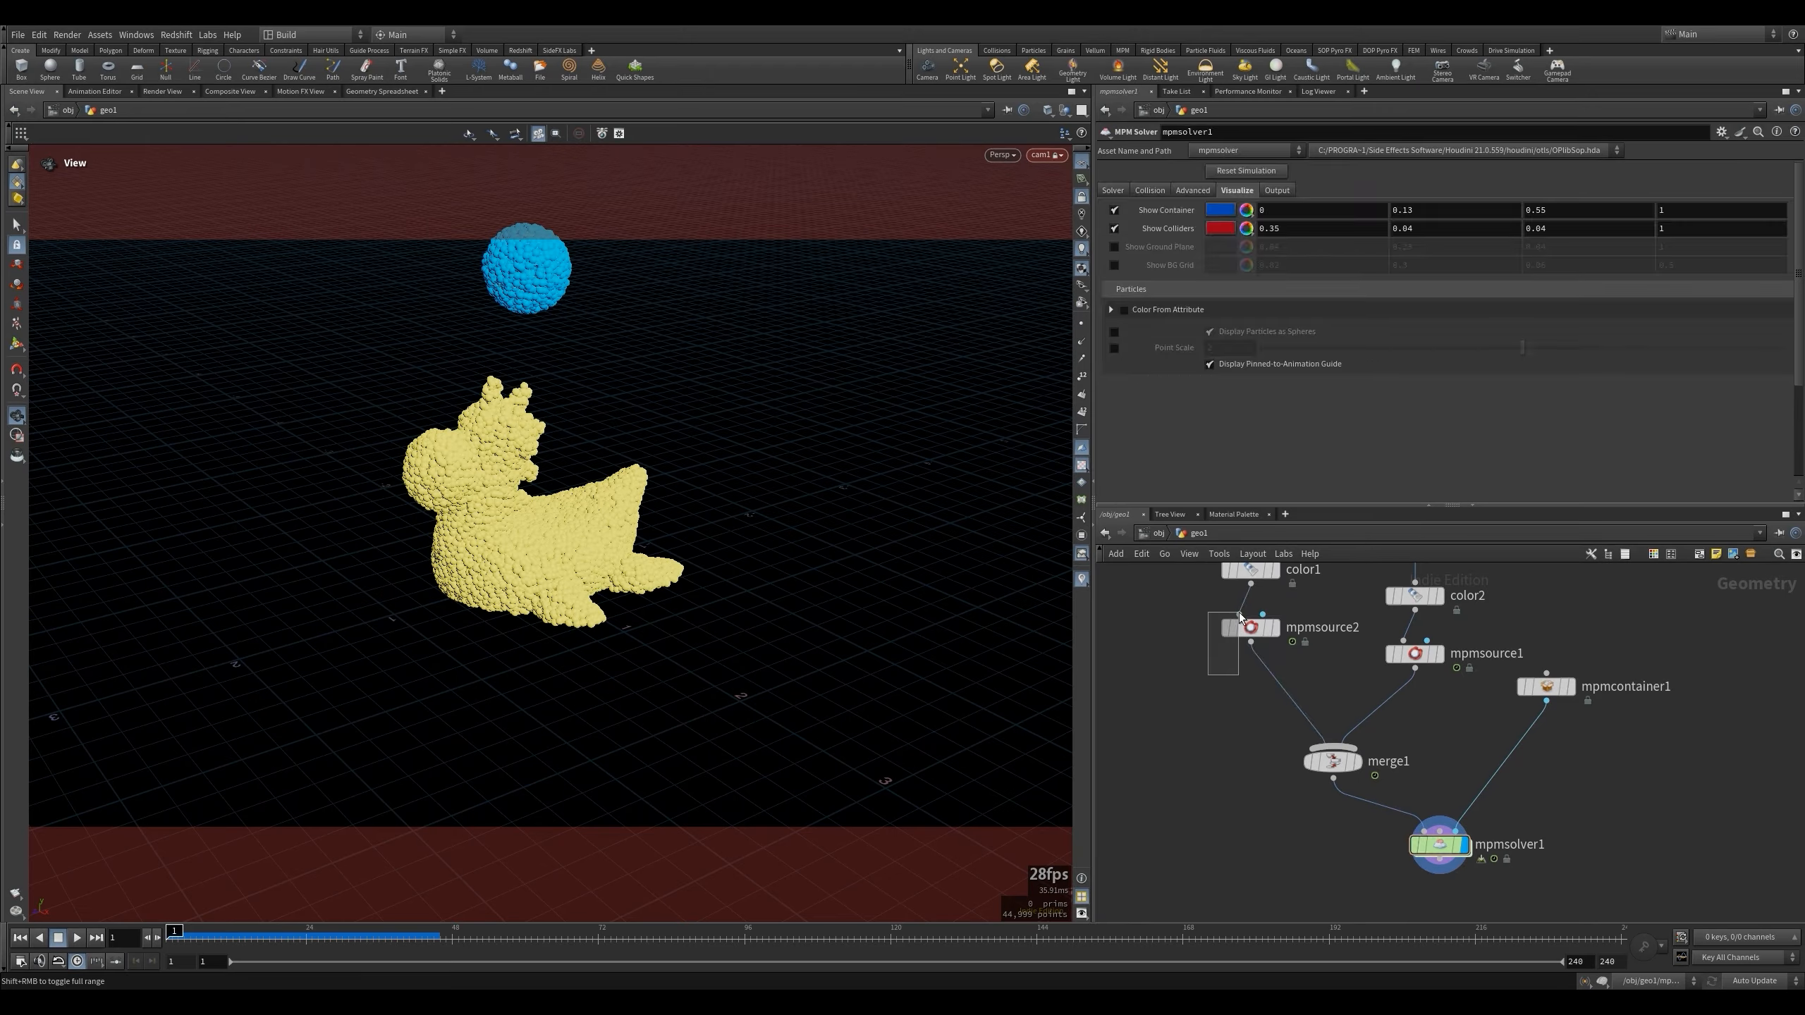
left_click_drag(1240, 617, 1243, 623)
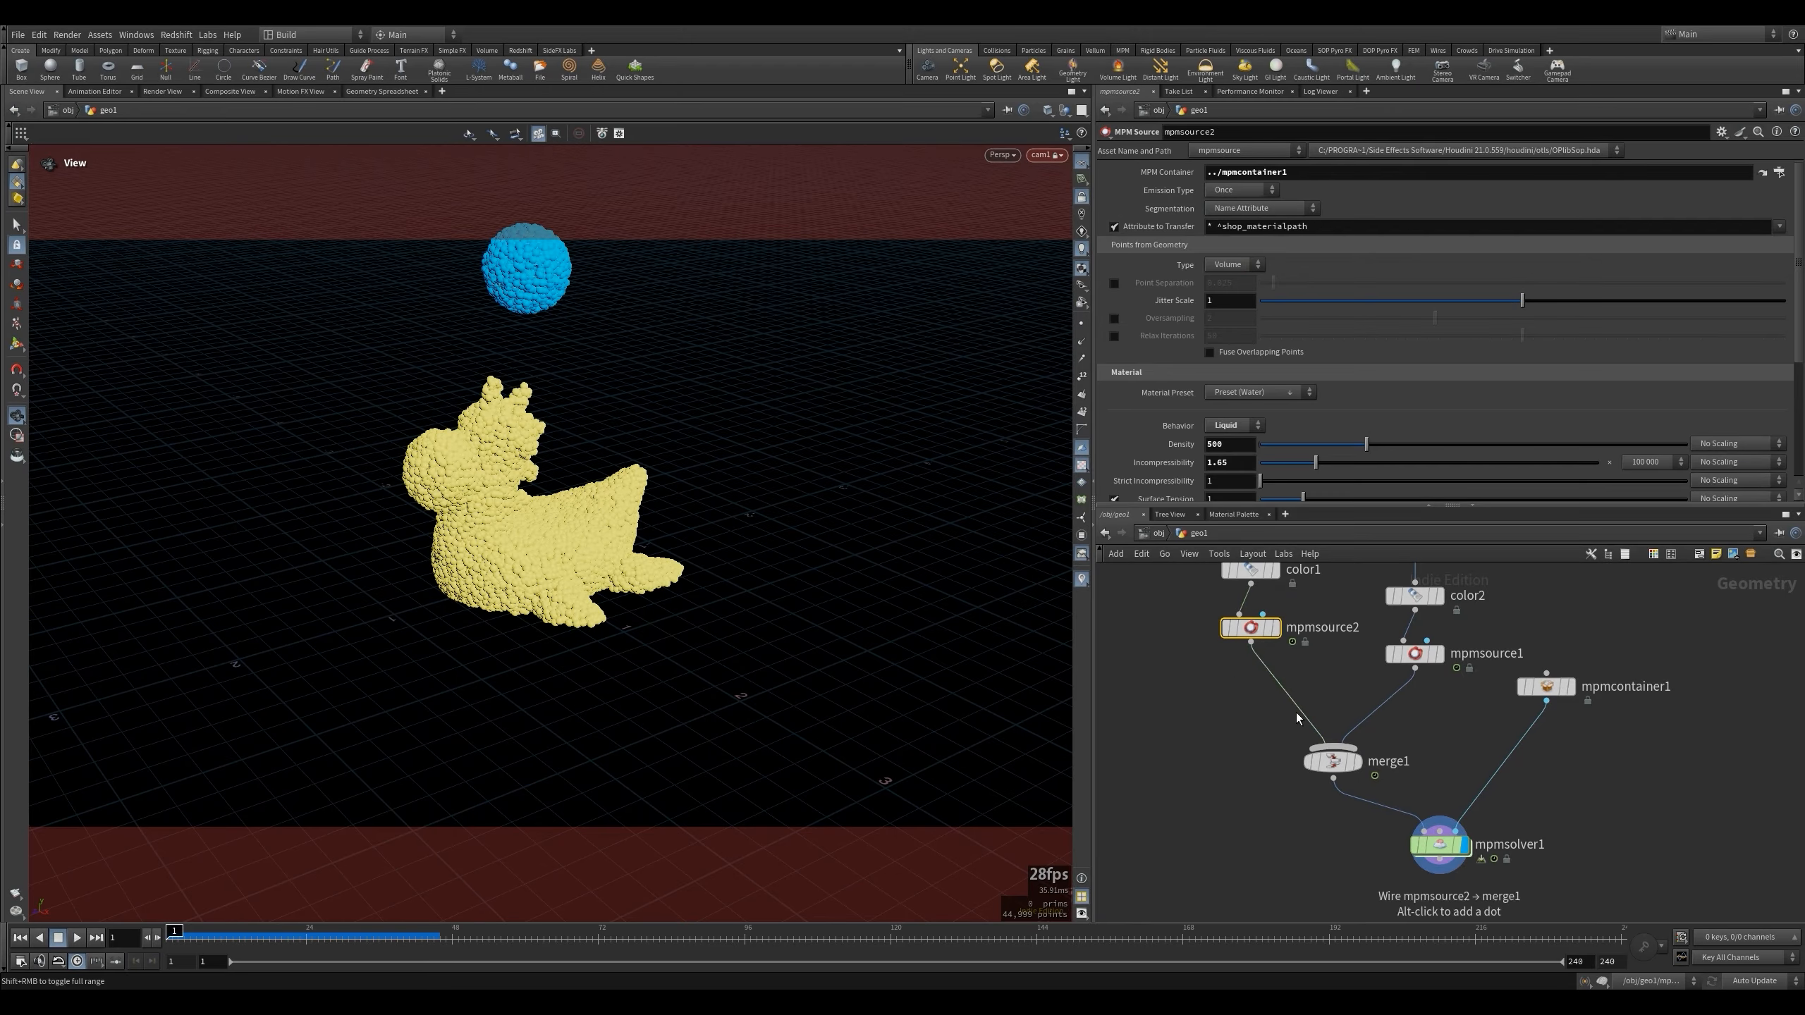
left_click(1492, 650)
left_click(1250, 392)
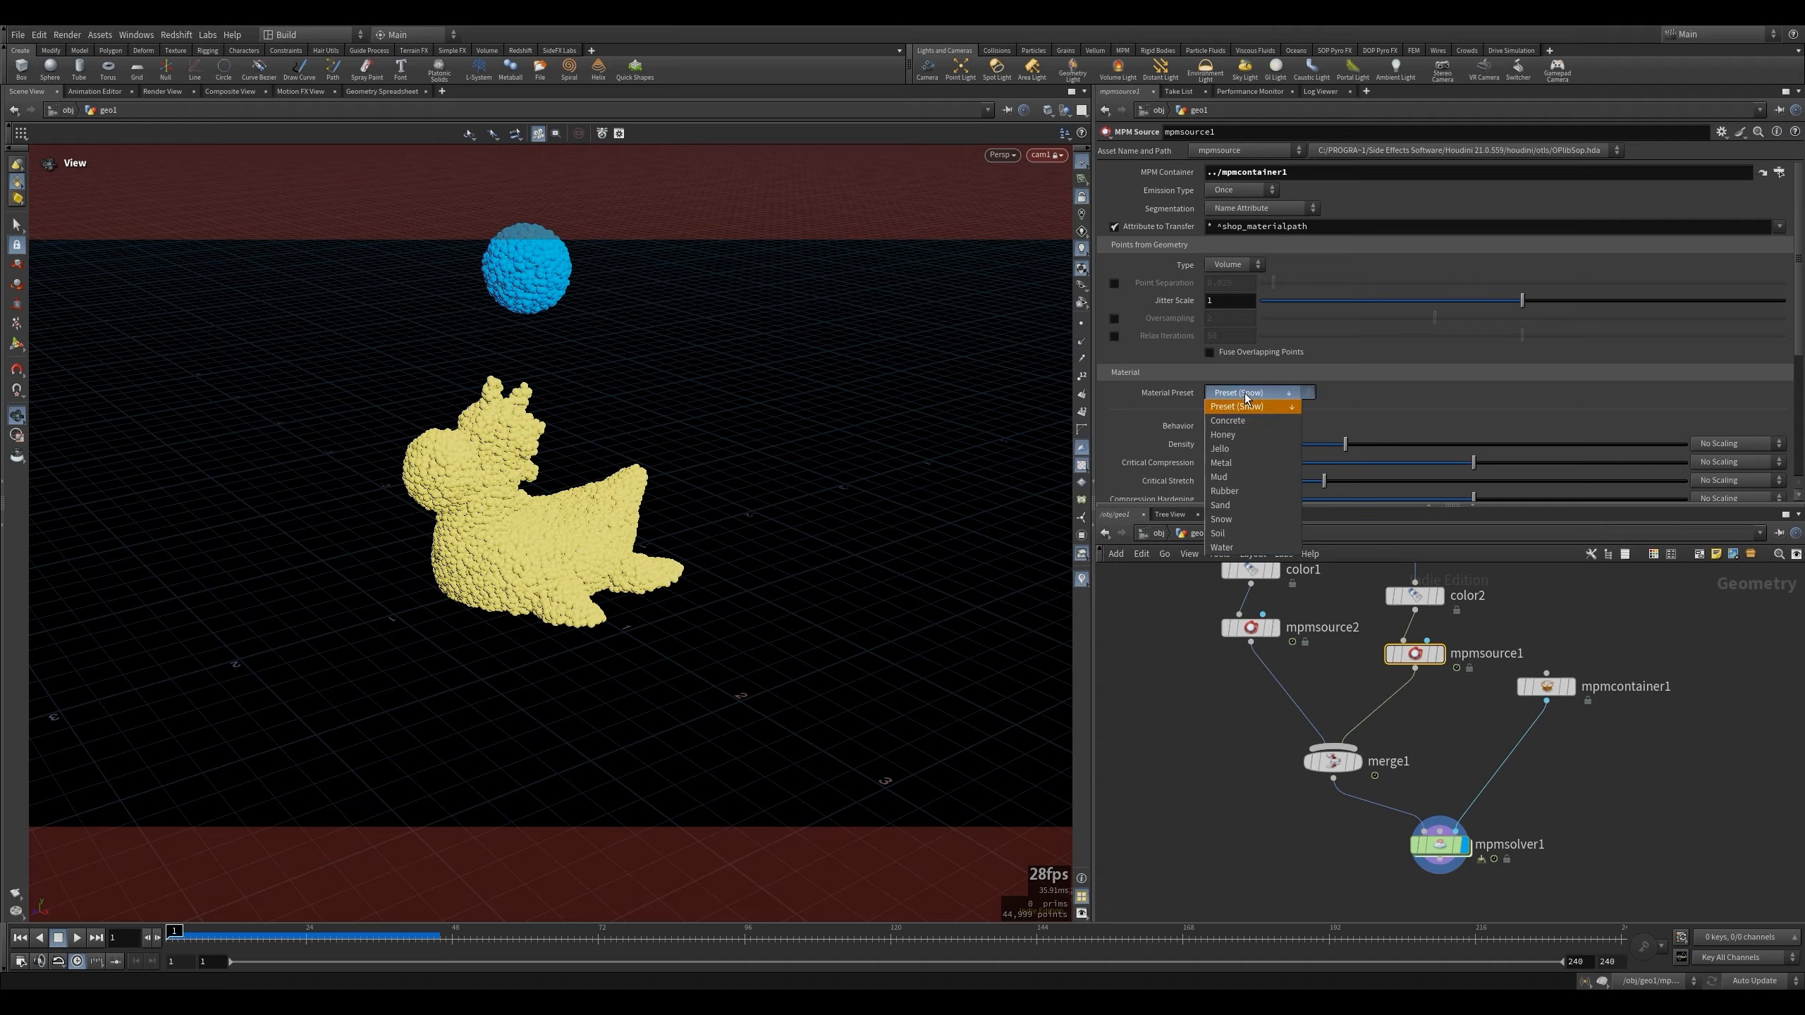
left_click(1242, 486)
Select the MPM Solver, play the sand version of the simulation and return to the first frame.
left_click(1439, 844)
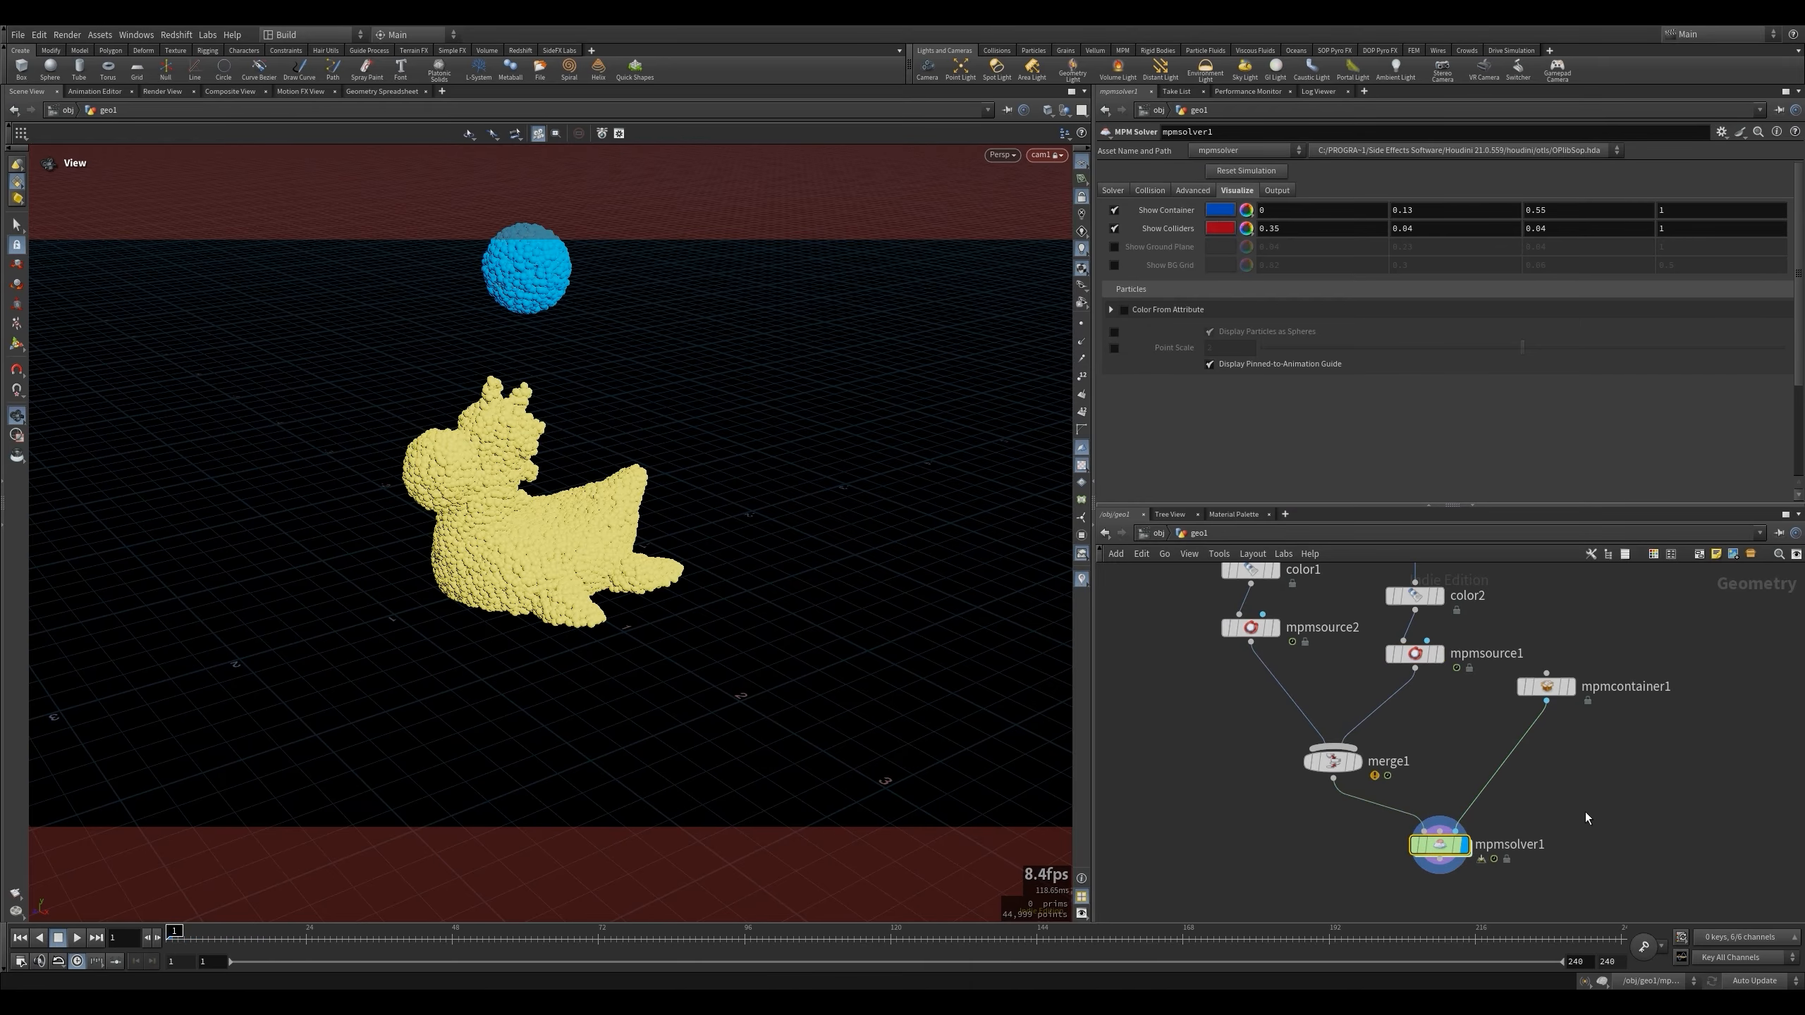
key("Up")
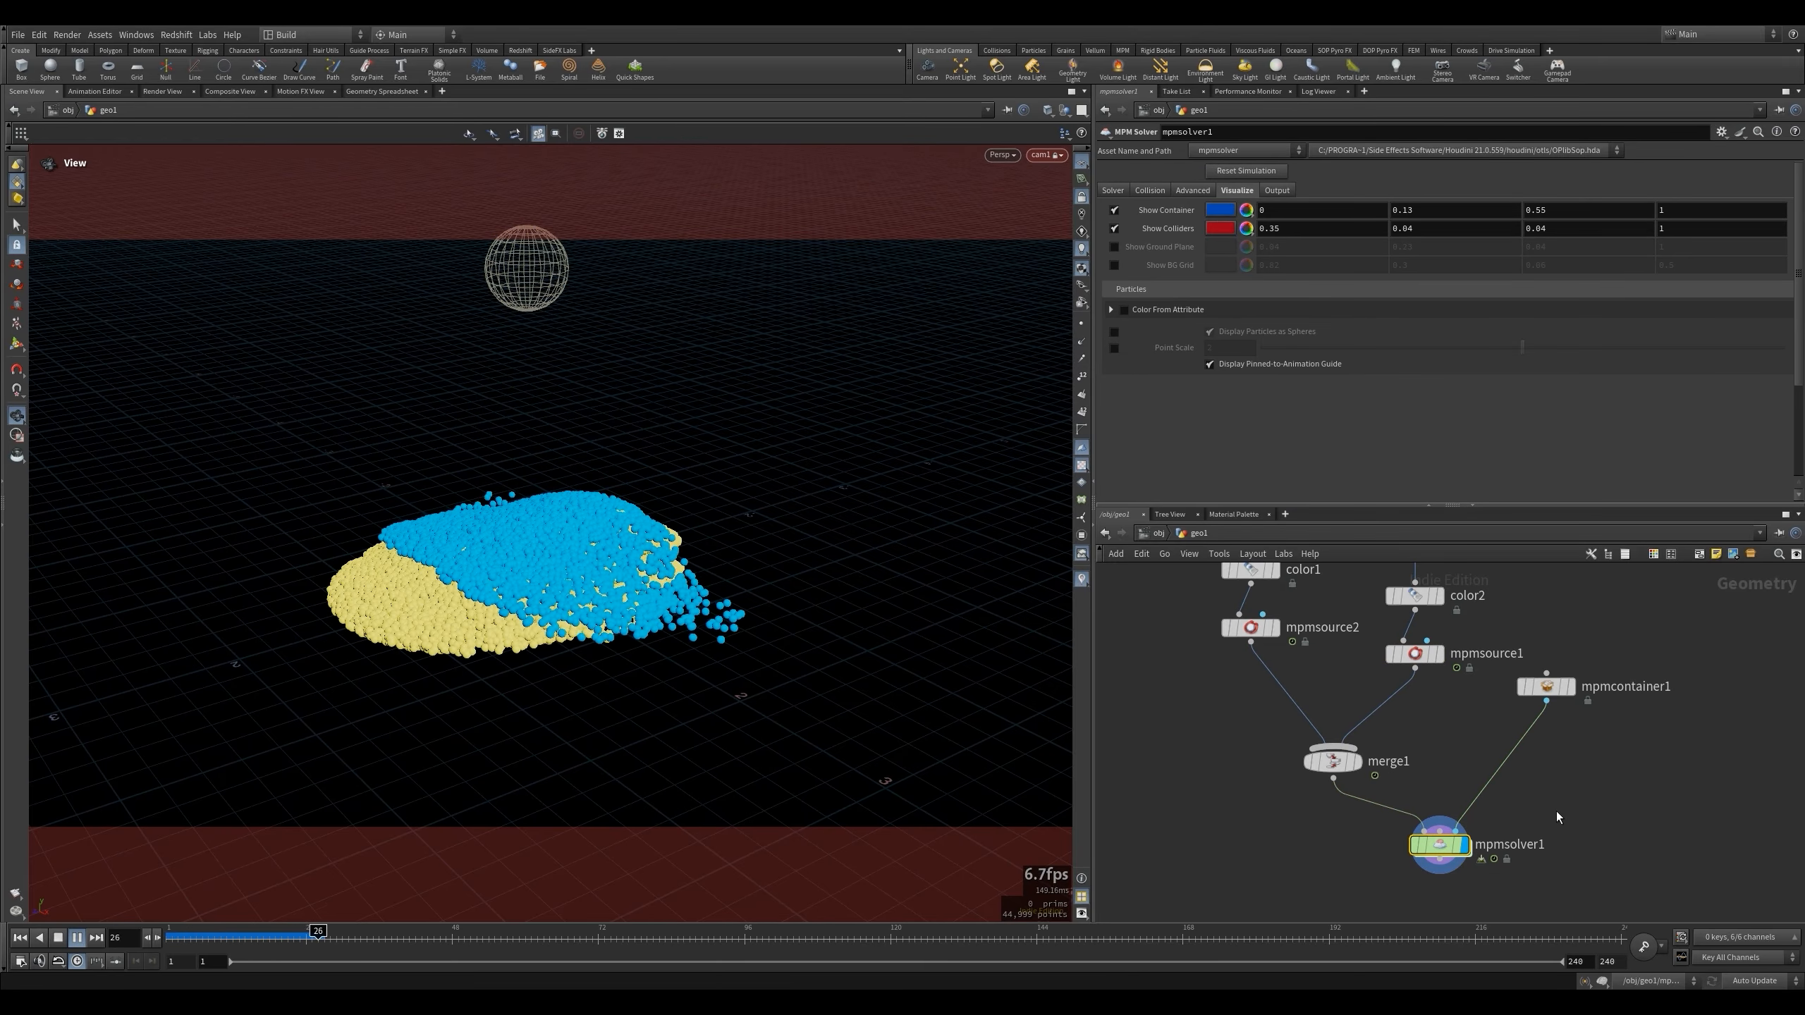
left_click(20, 938)
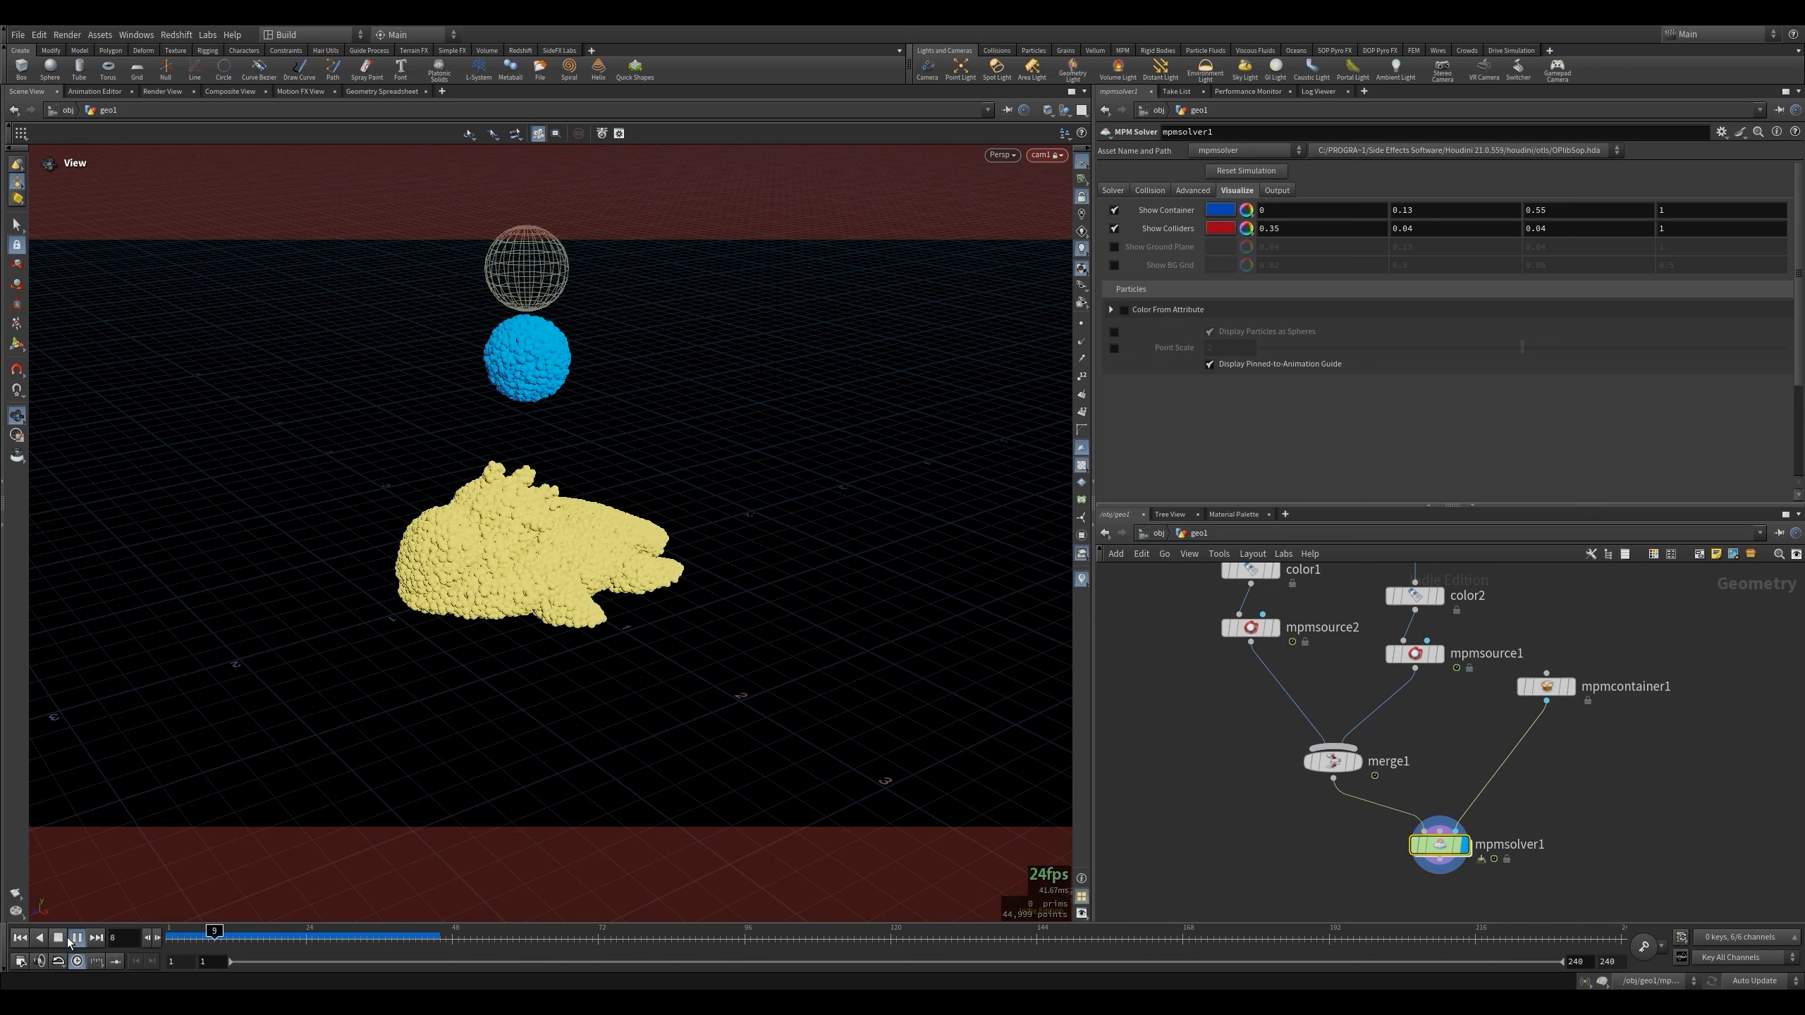
left_click(62, 938)
left_click(20, 937)
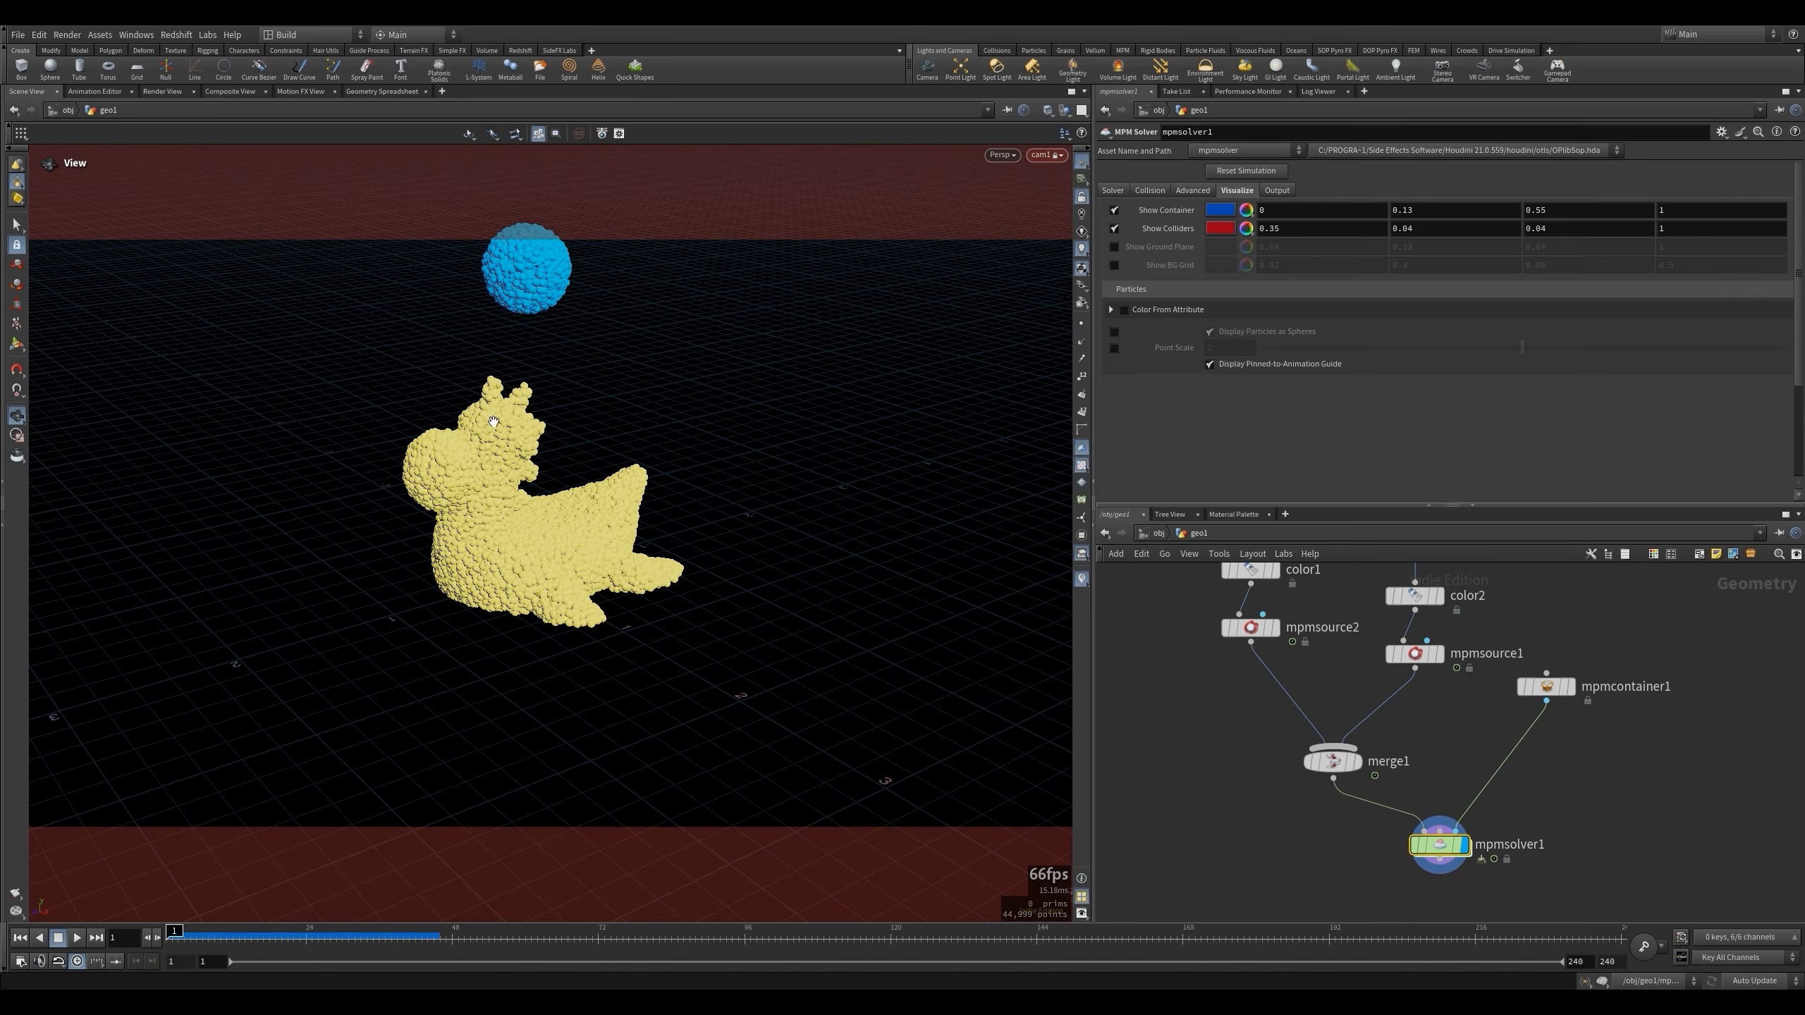
Enable Pin Constraints on the rubber toy's MPM Source so all of its particles are pinned.
left_click(1335, 617)
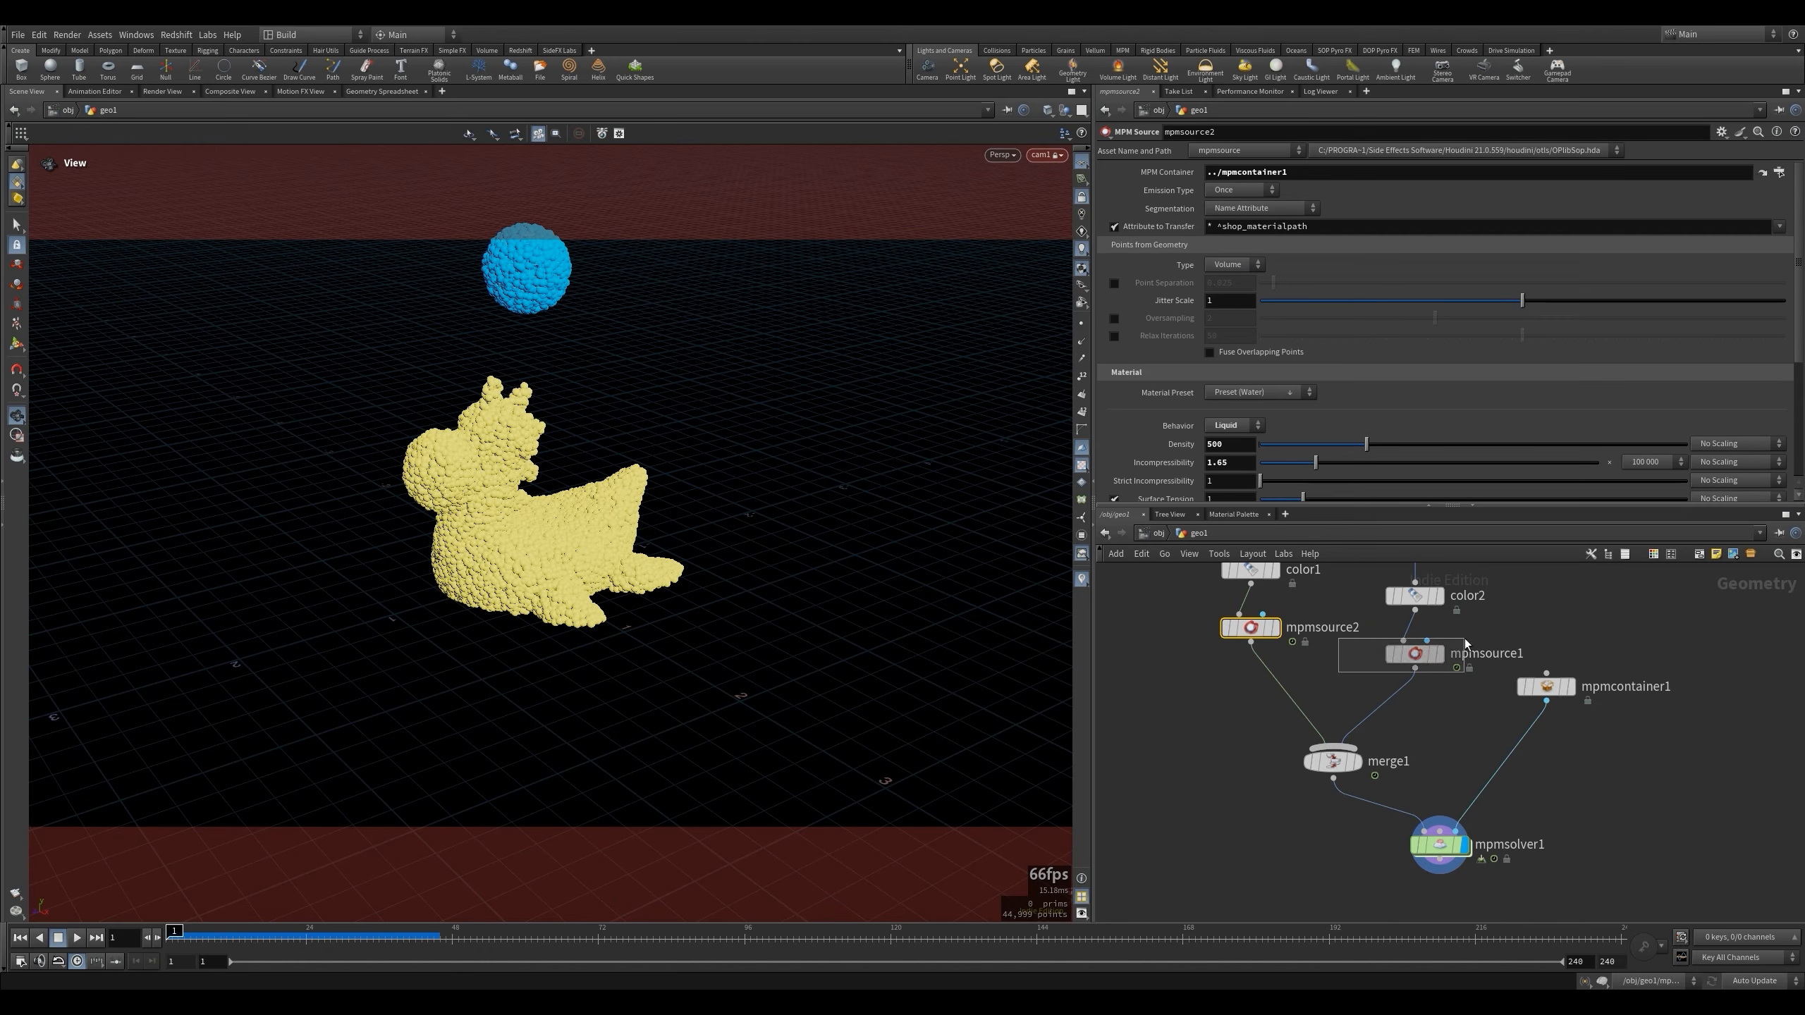
left_click(1403, 654)
scroll(1171, 339, "down", 5)
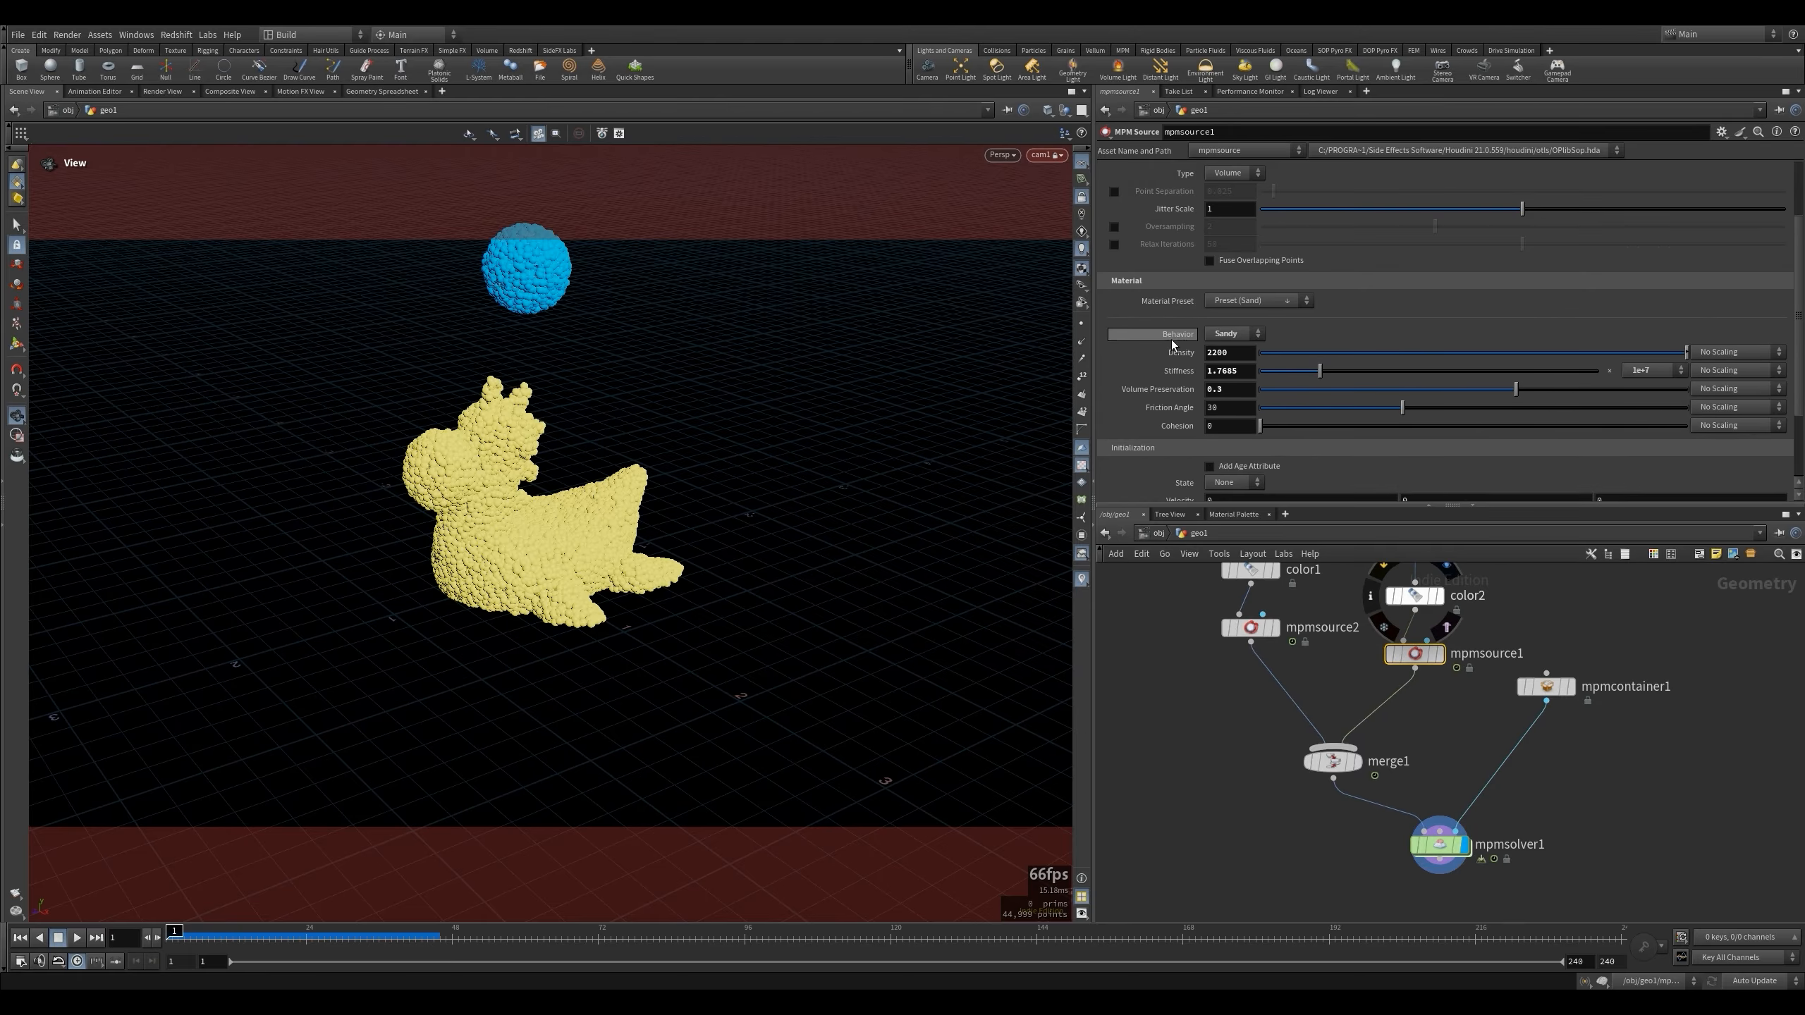
left_click(1121, 418)
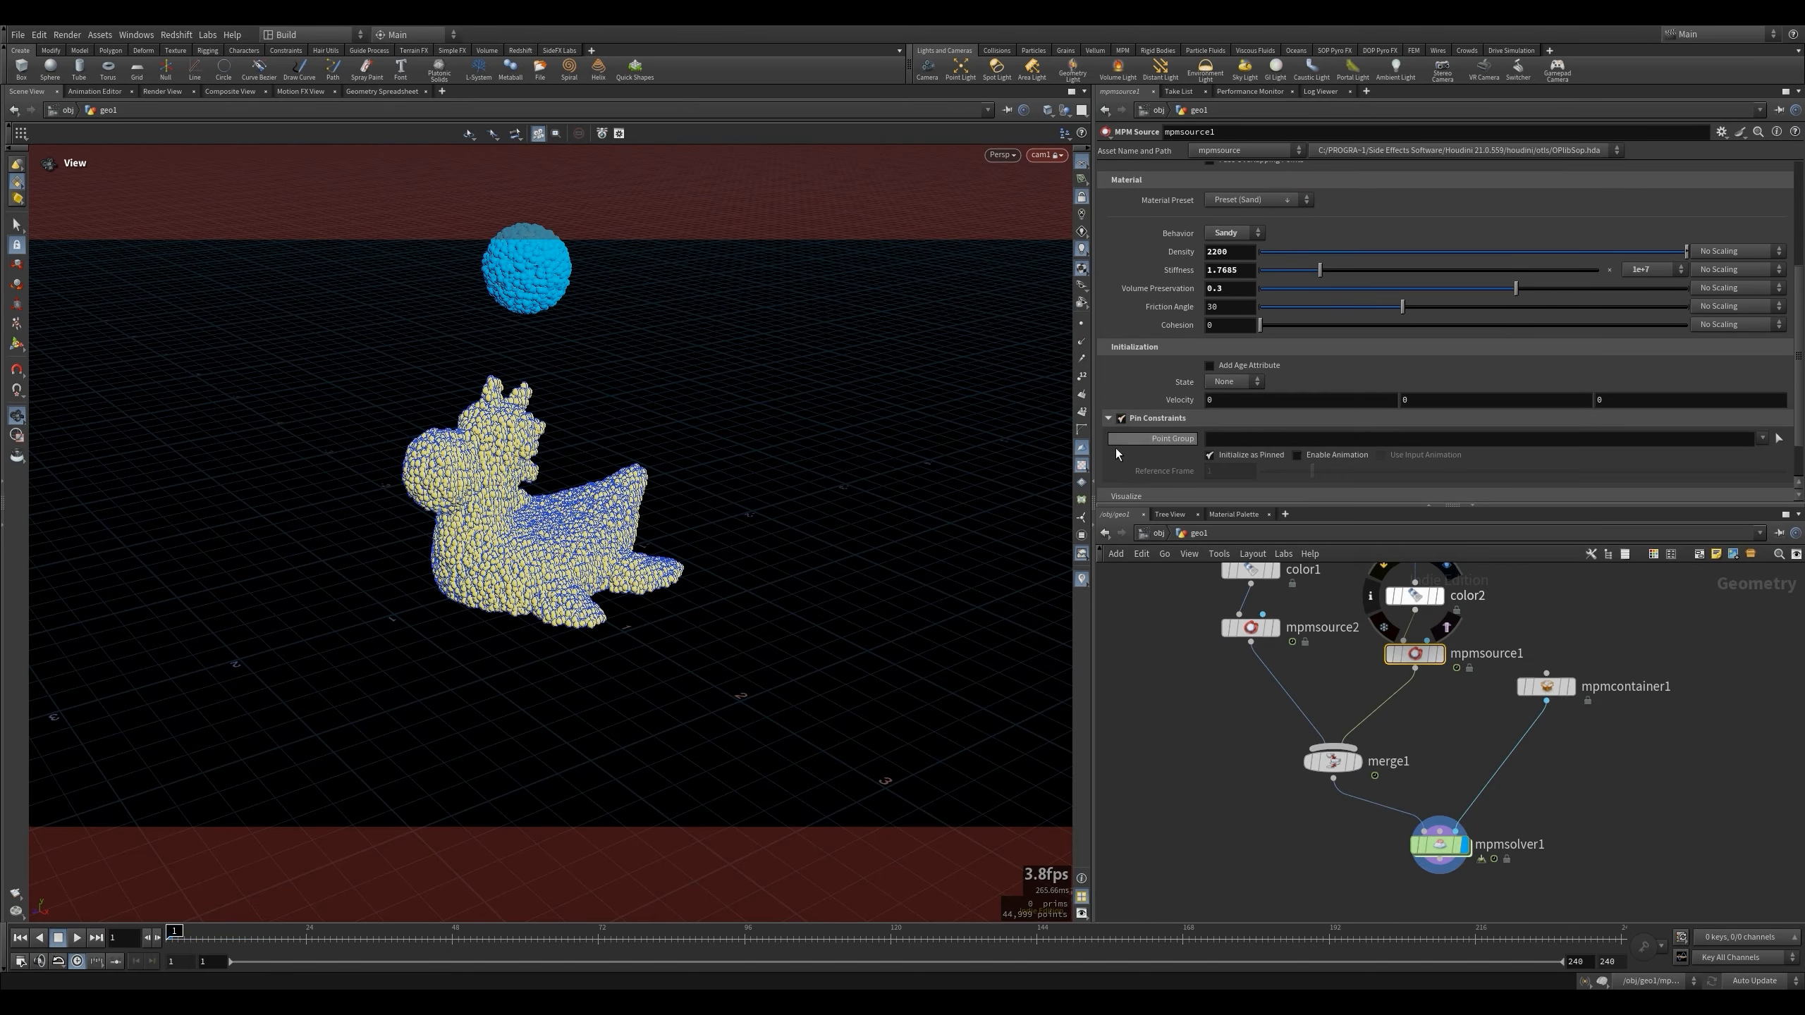
Turn the MPM Solver's Display Pinned to Animation Guide option off and on again to compare the particle display.
left_click(1439, 845)
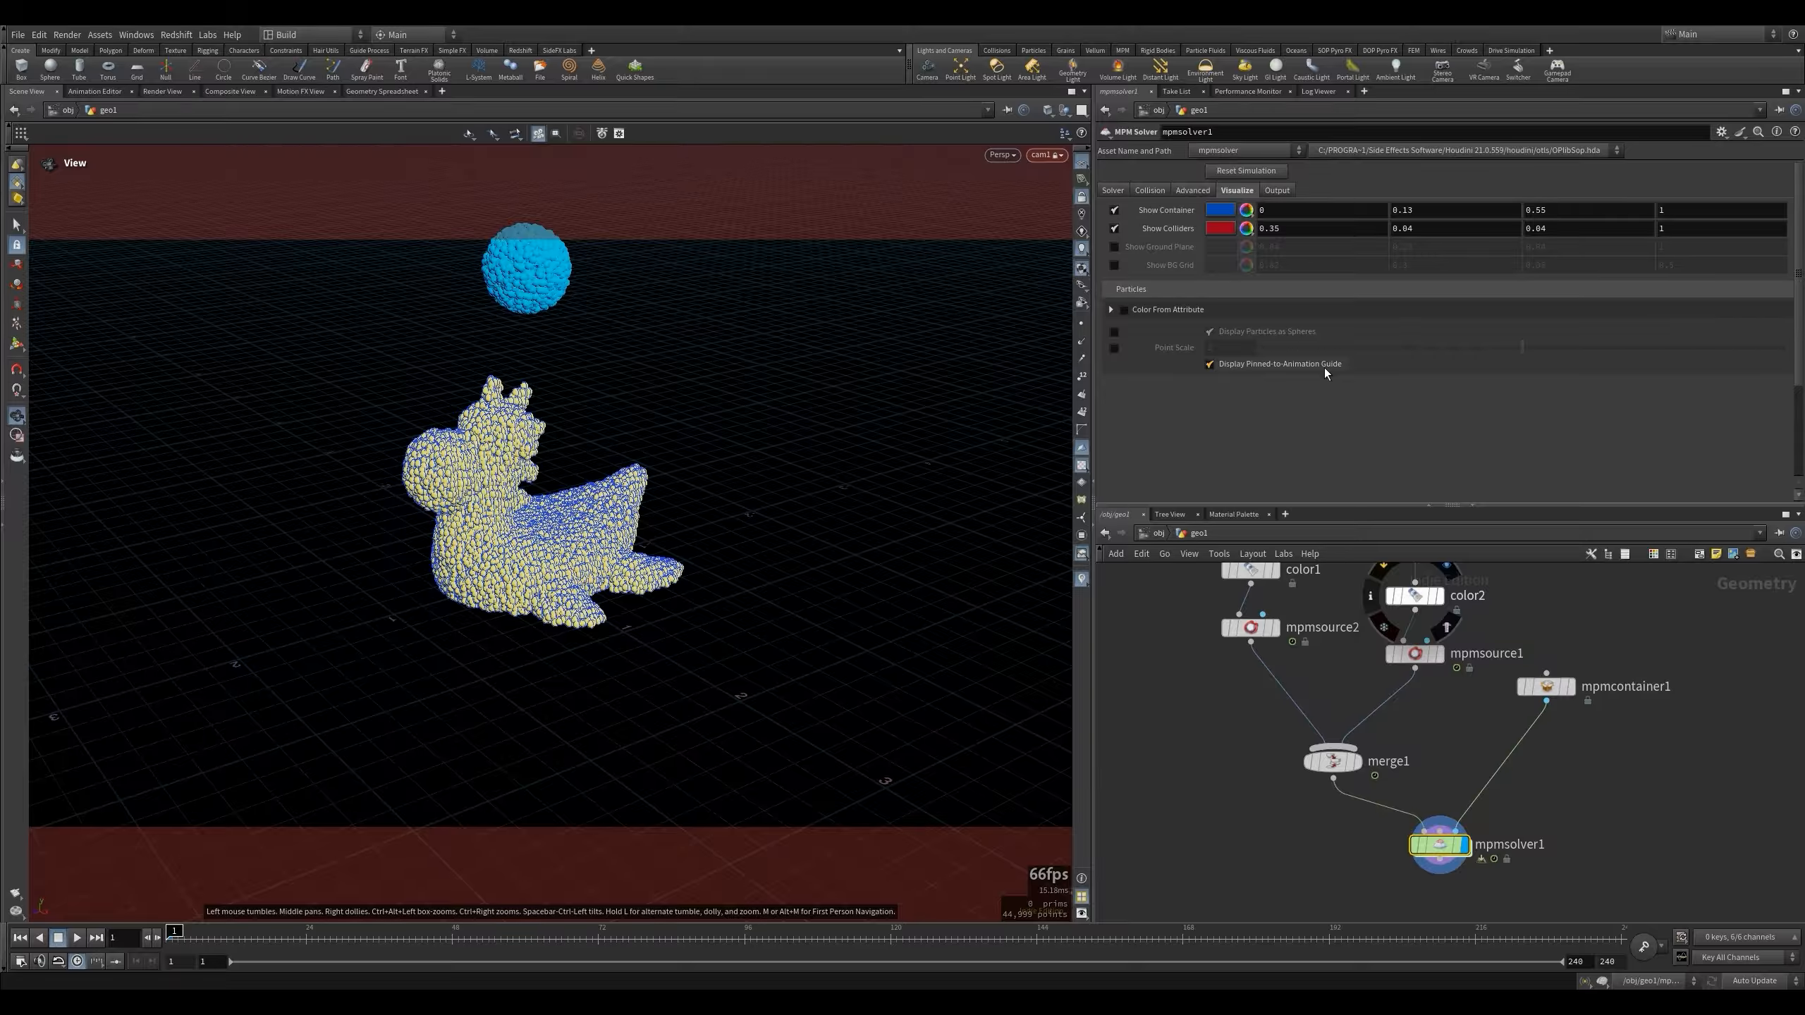
left_click(1207, 365)
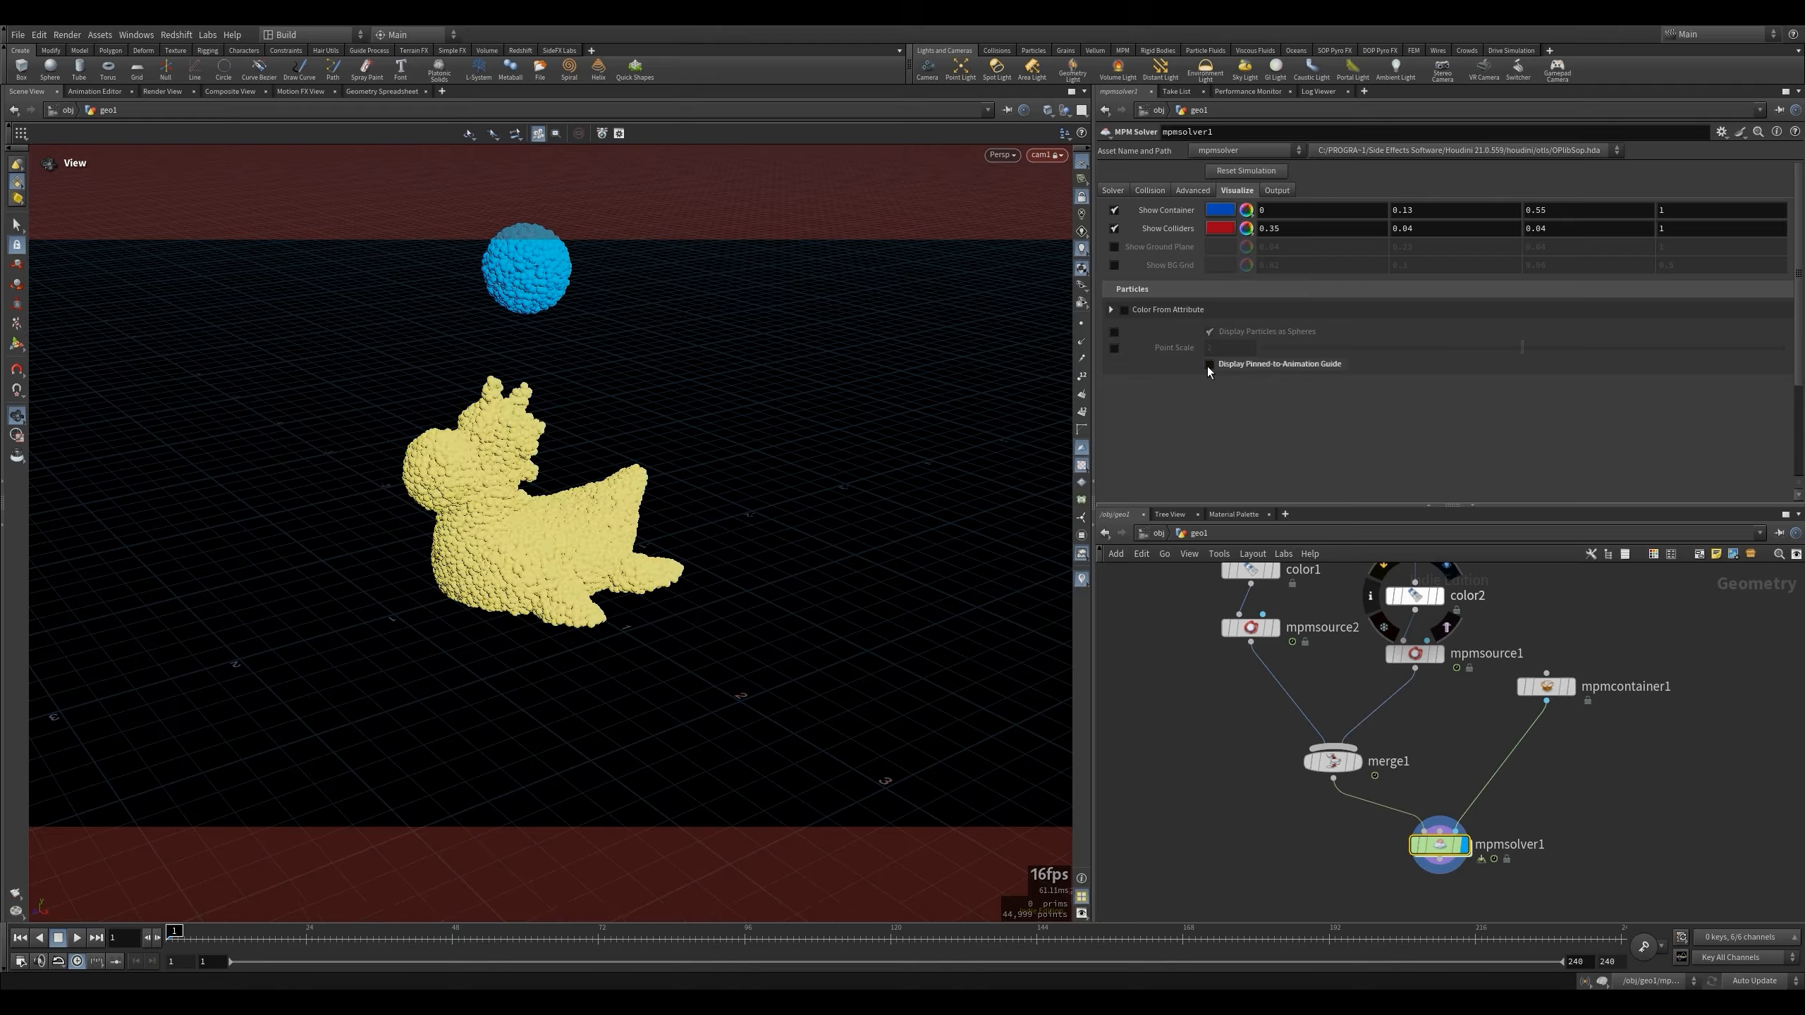
left_click(1208, 364)
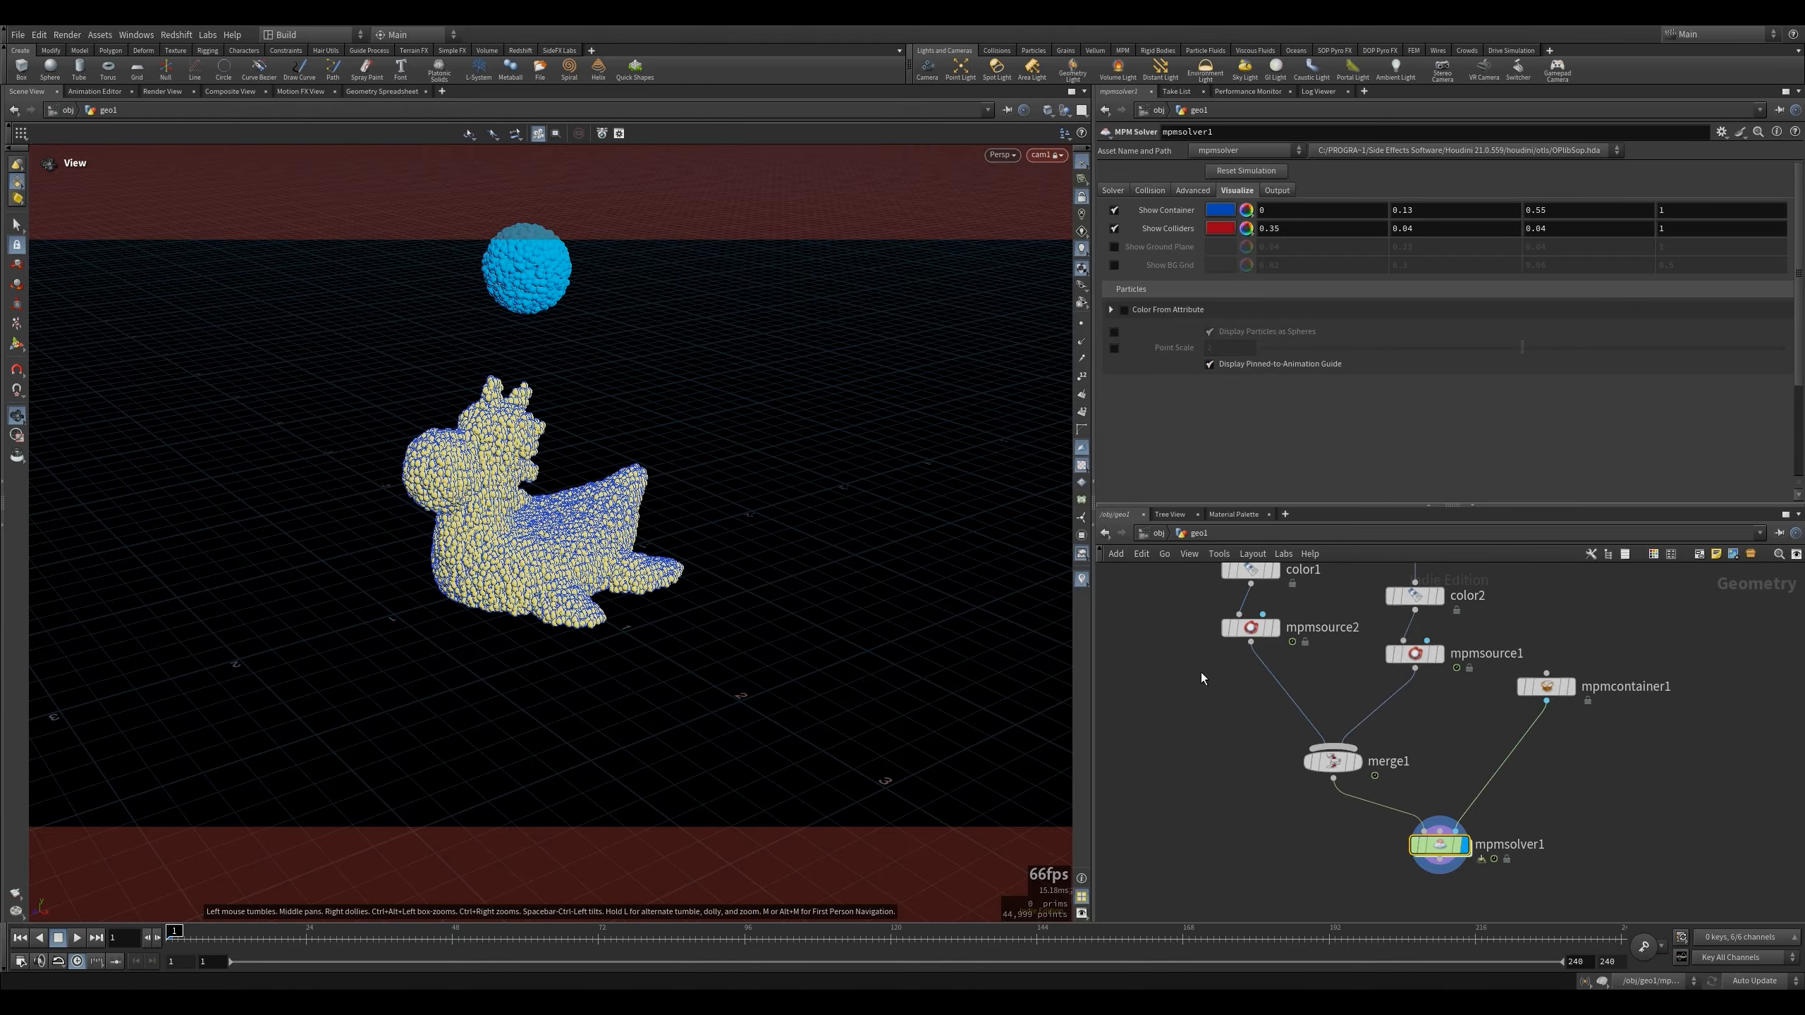
Play the simulation with the fully pinned rubber toy and return to the first frame.
left_click(1415, 653)
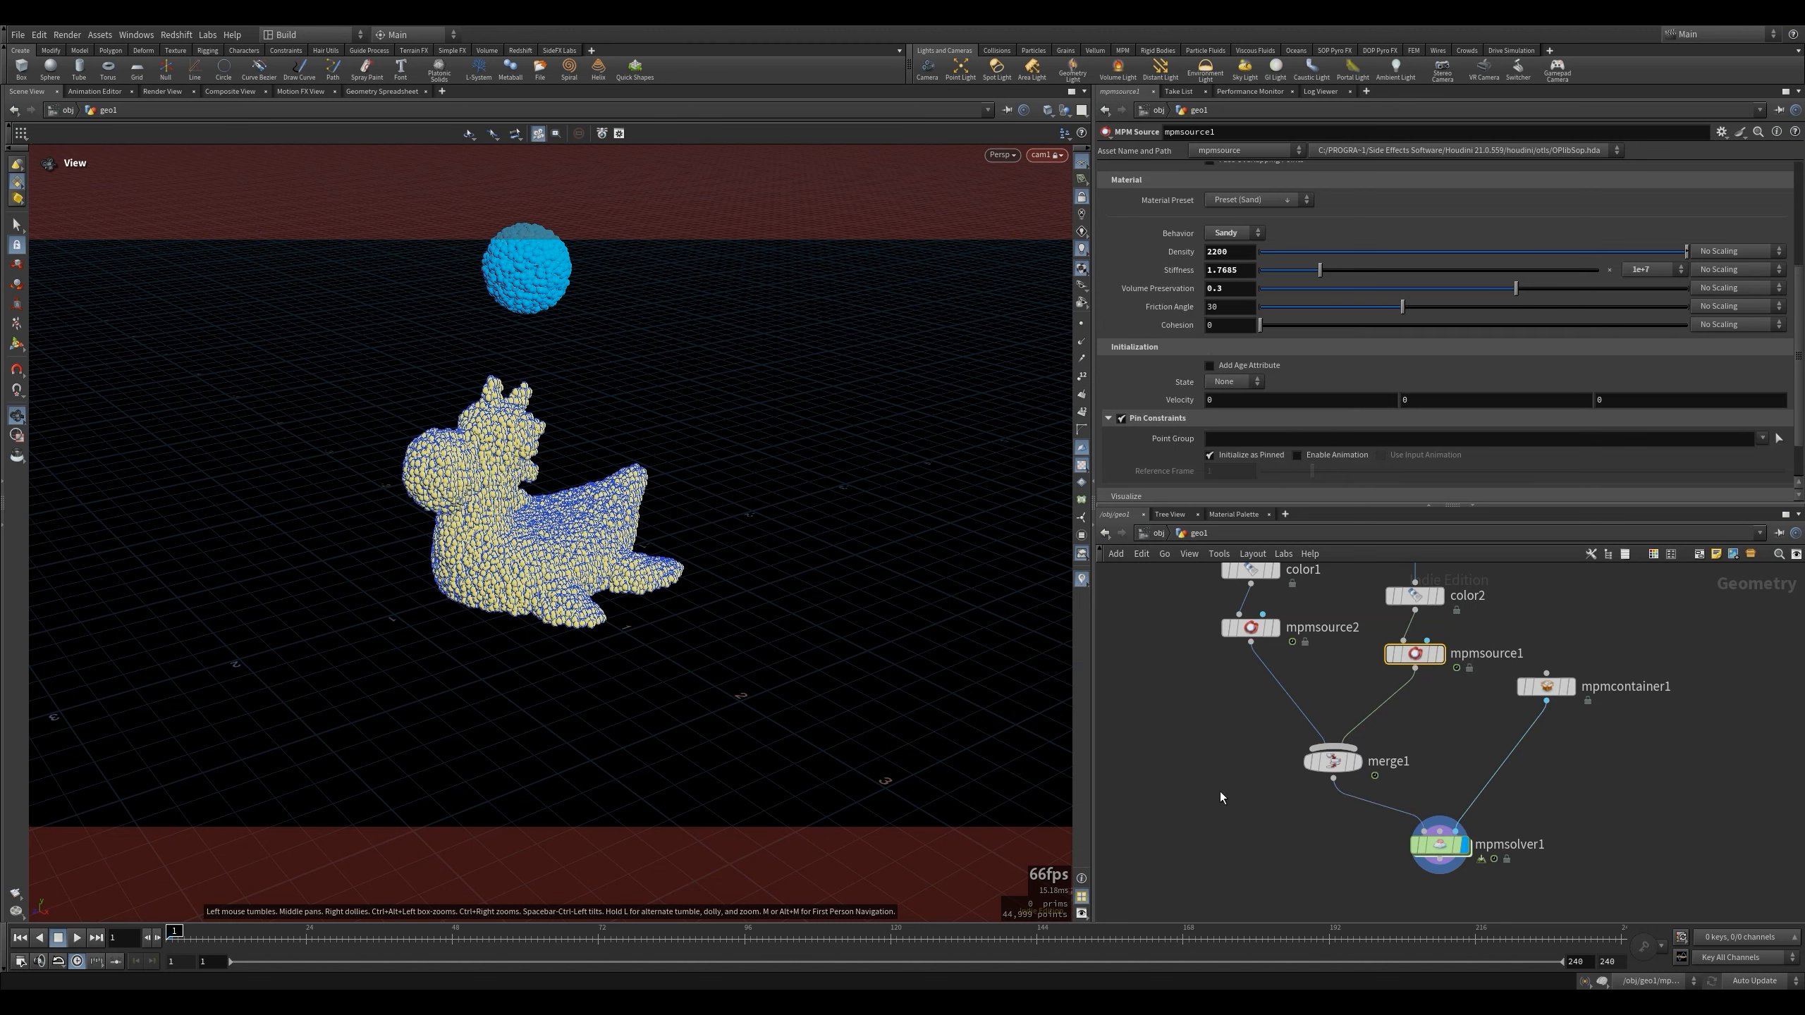
left_click(77, 937)
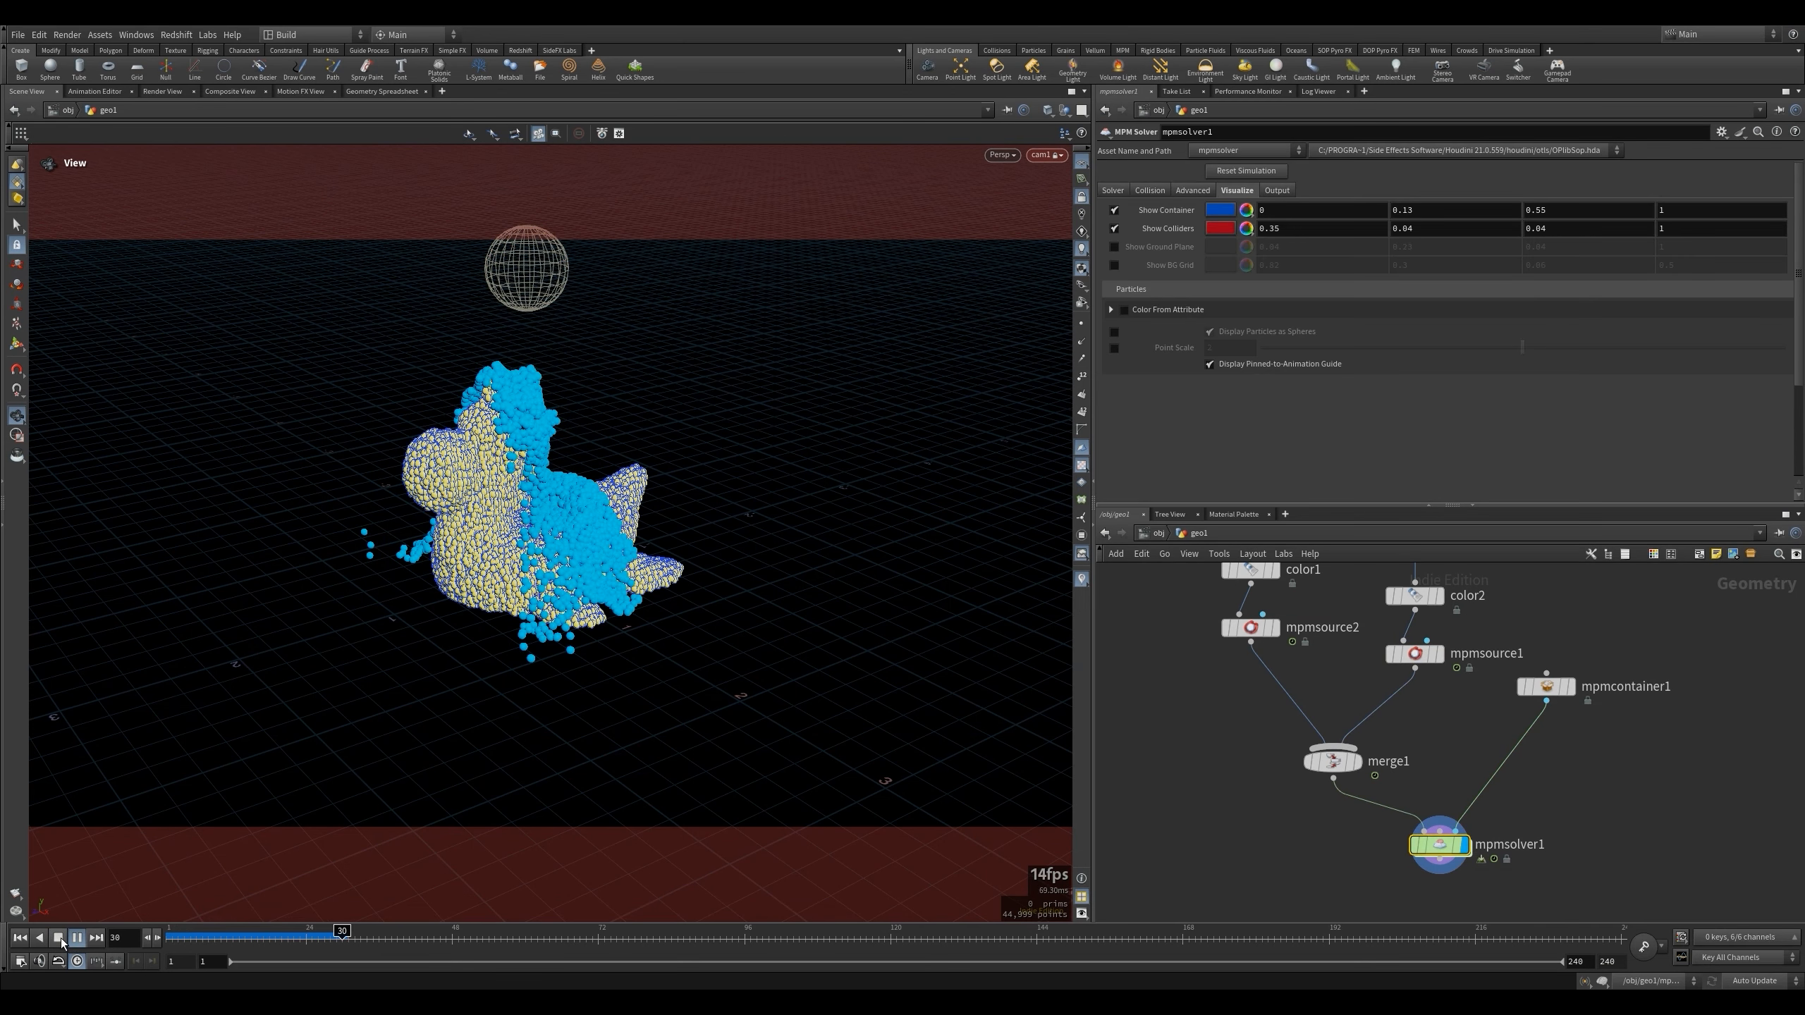
left_click(59, 937)
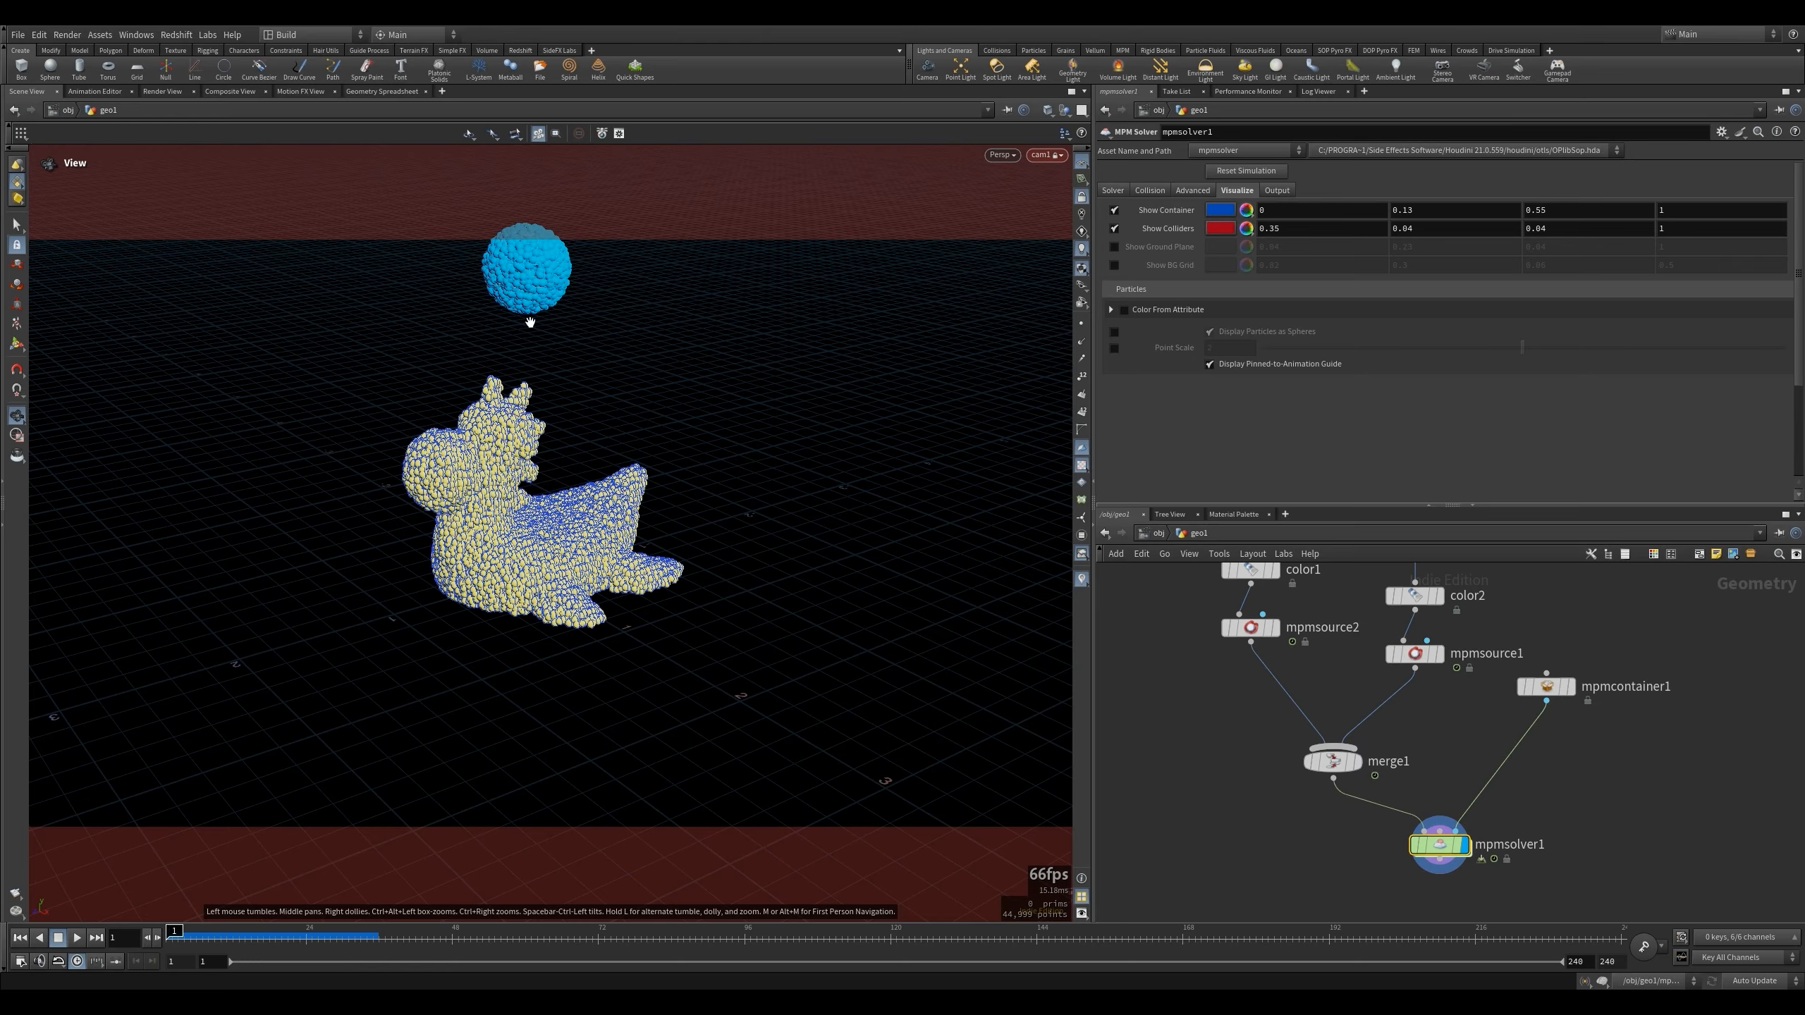
Pick the points in the rubber toy's lower part as the Pin Constraints point group and play the simulation to test it.
left_click(1415, 653)
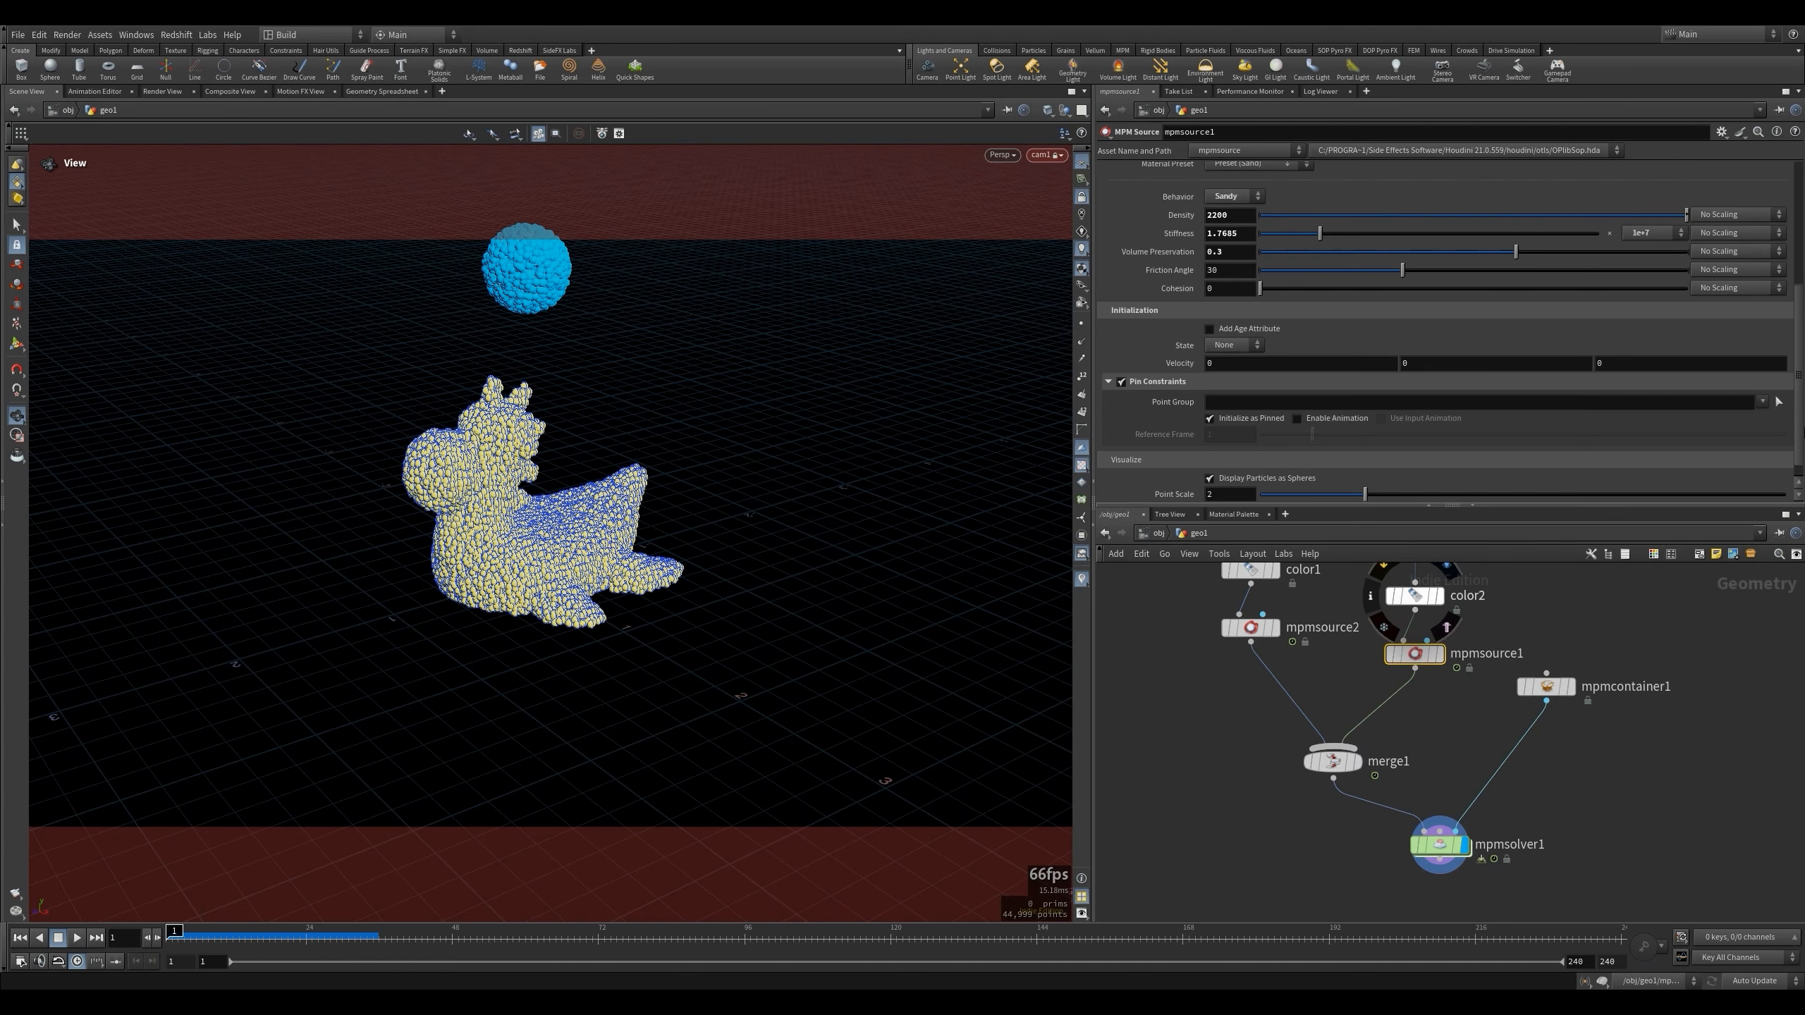
left_click(1778, 402)
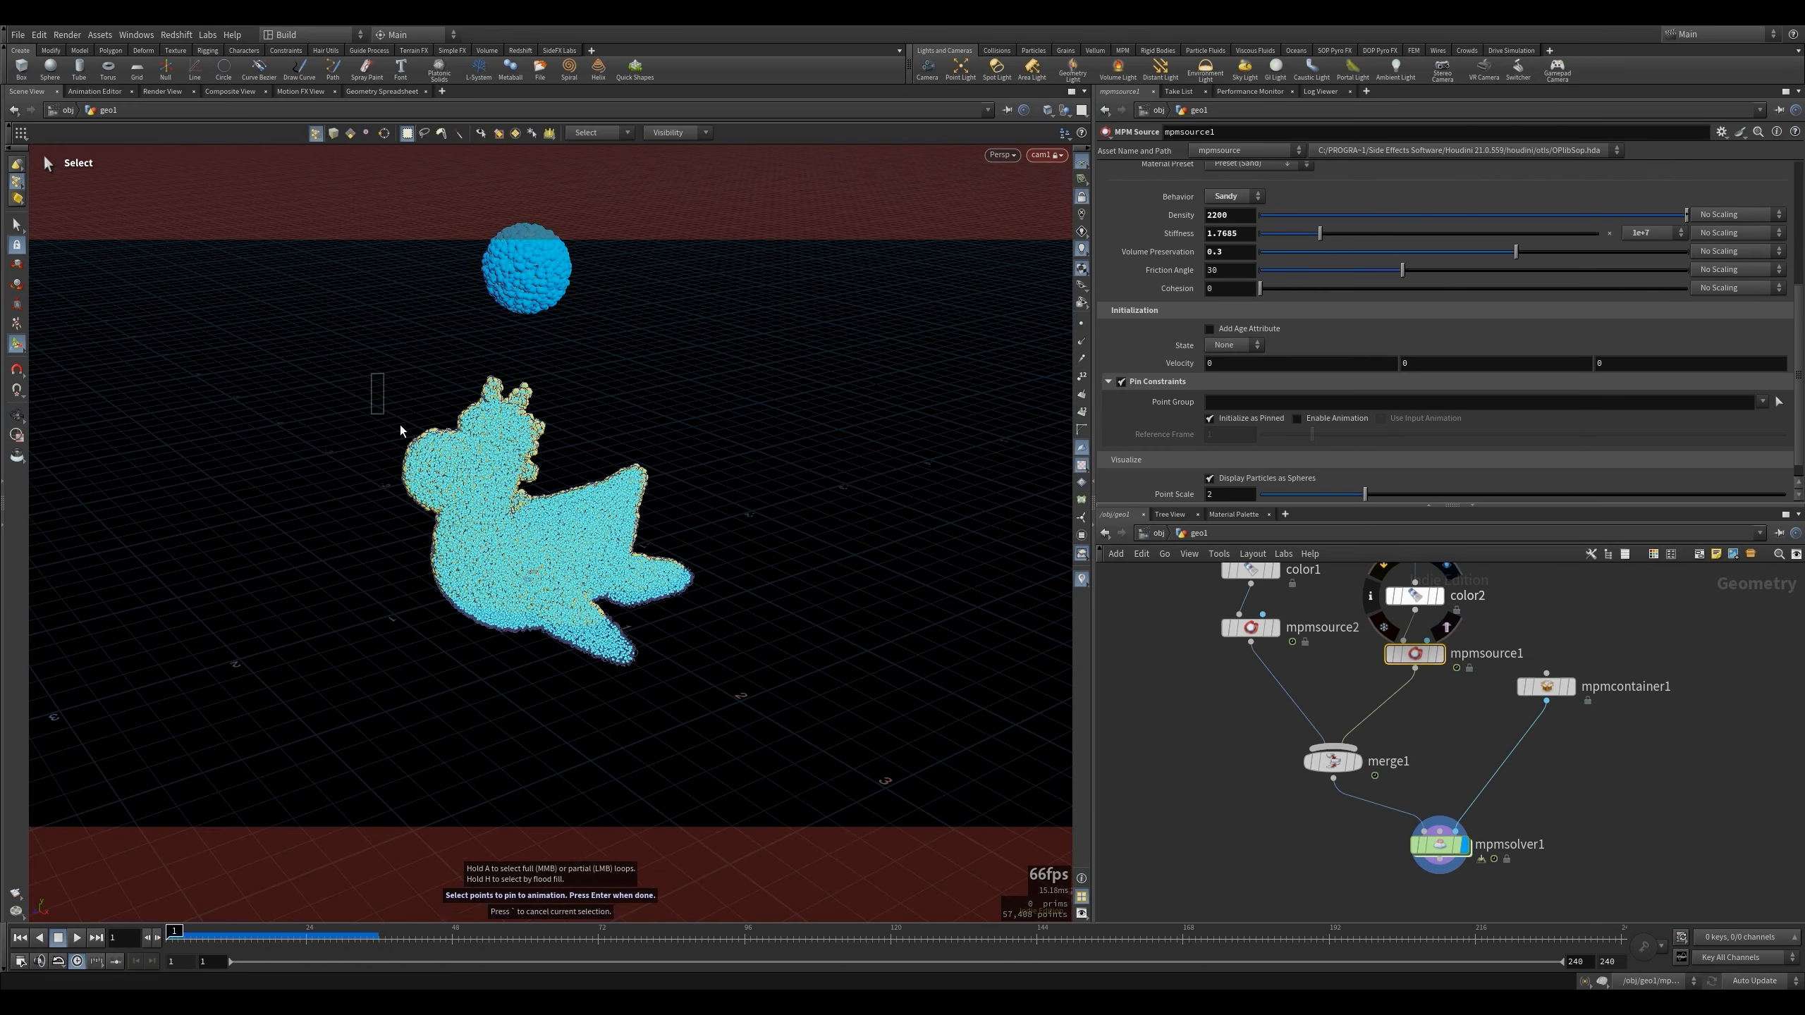
left_click_drag(370, 373, 569, 469)
left_click_drag(346, 545, 753, 713)
key("Return")
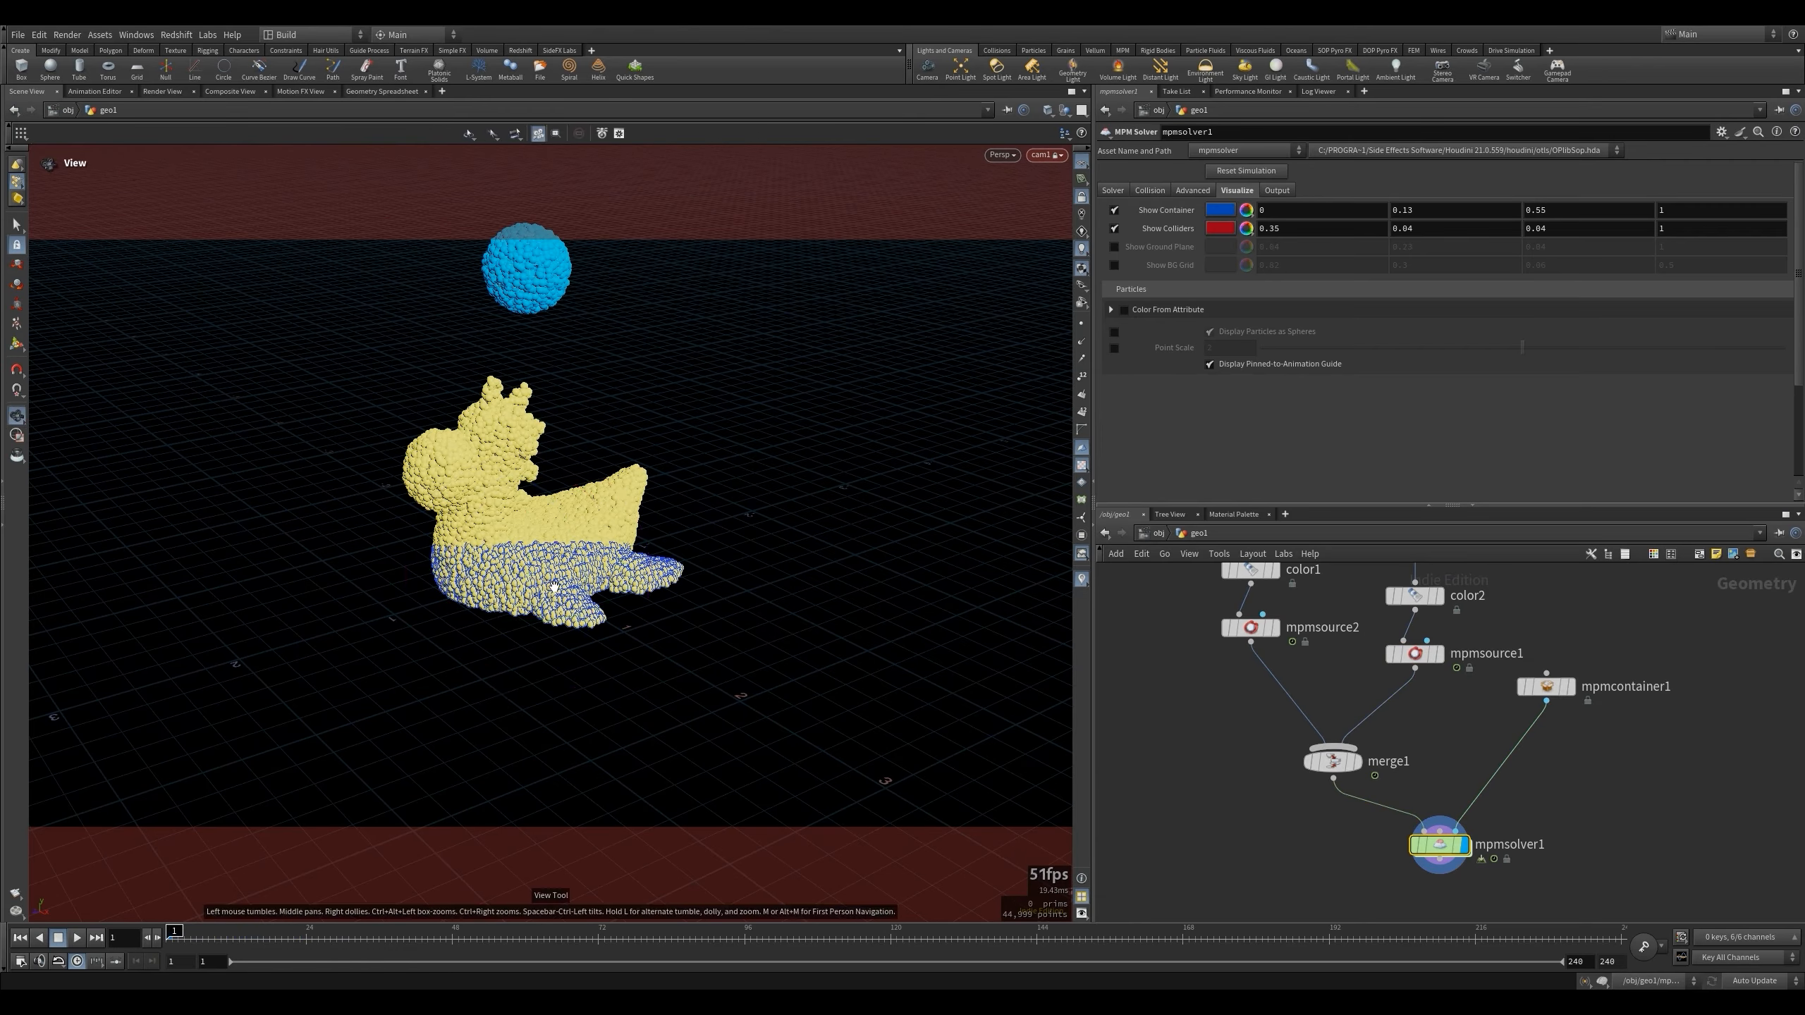
key("Up")
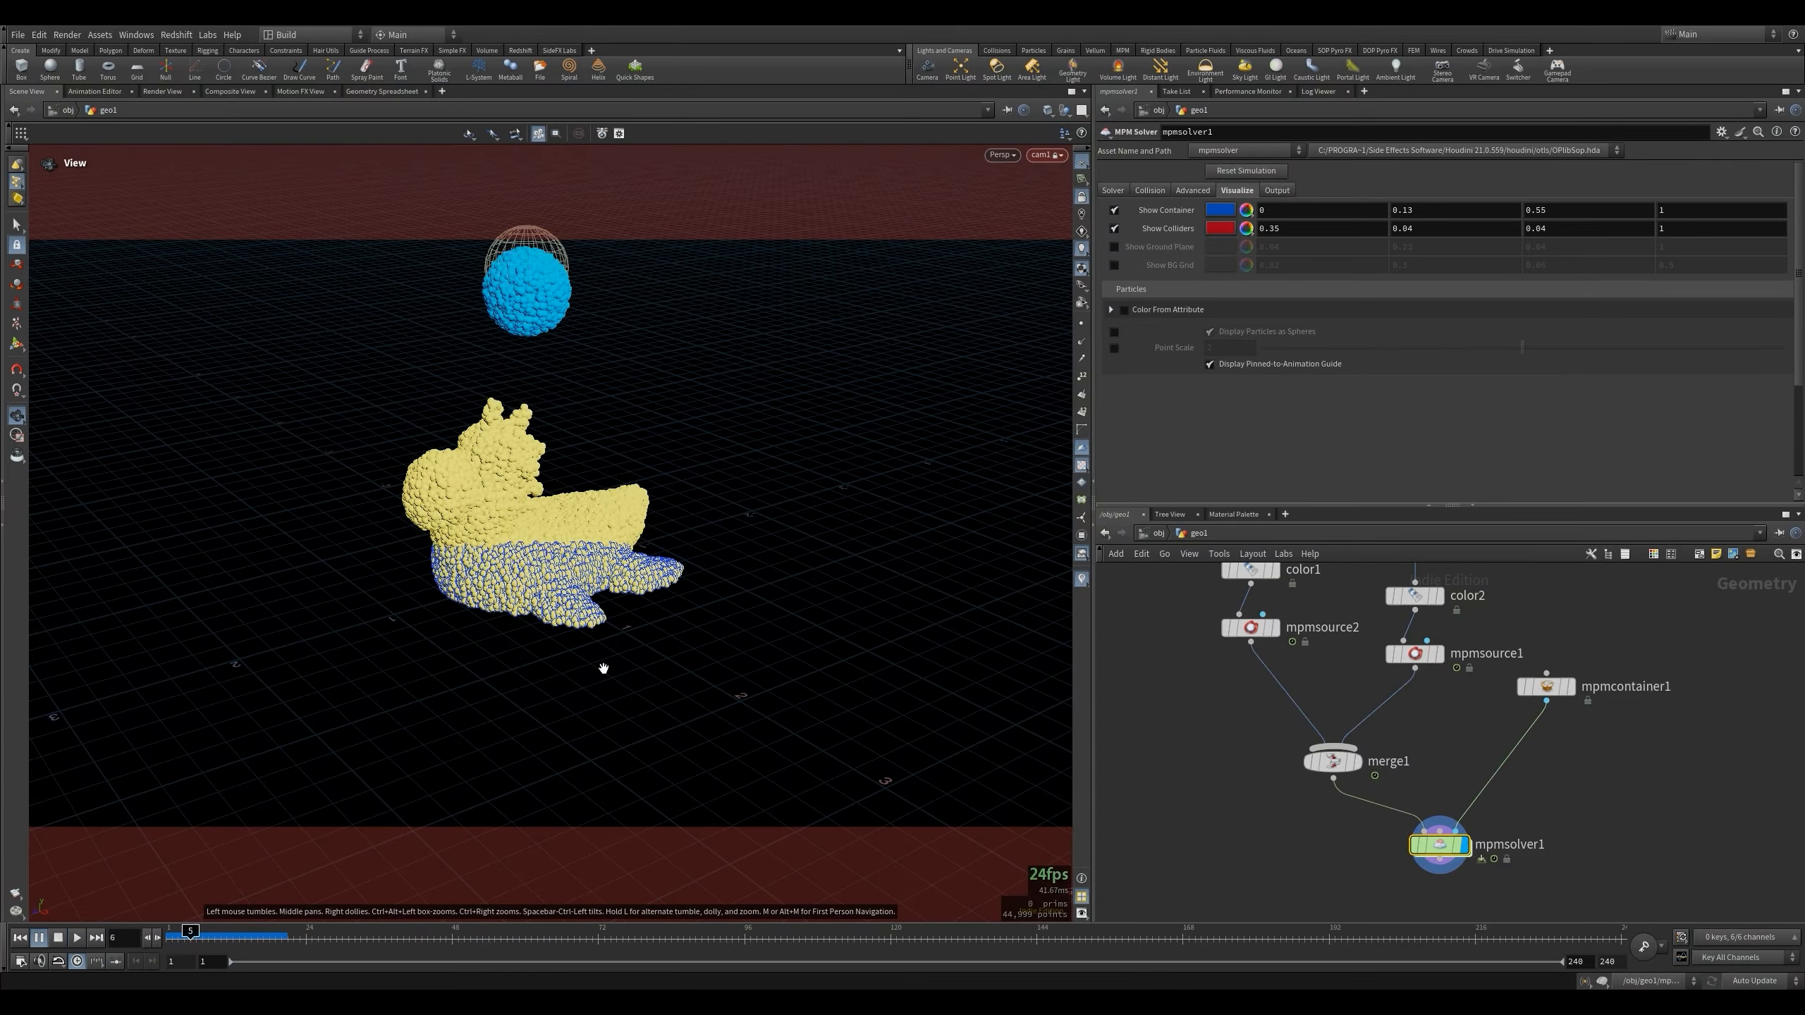
key("ctrl+Up")
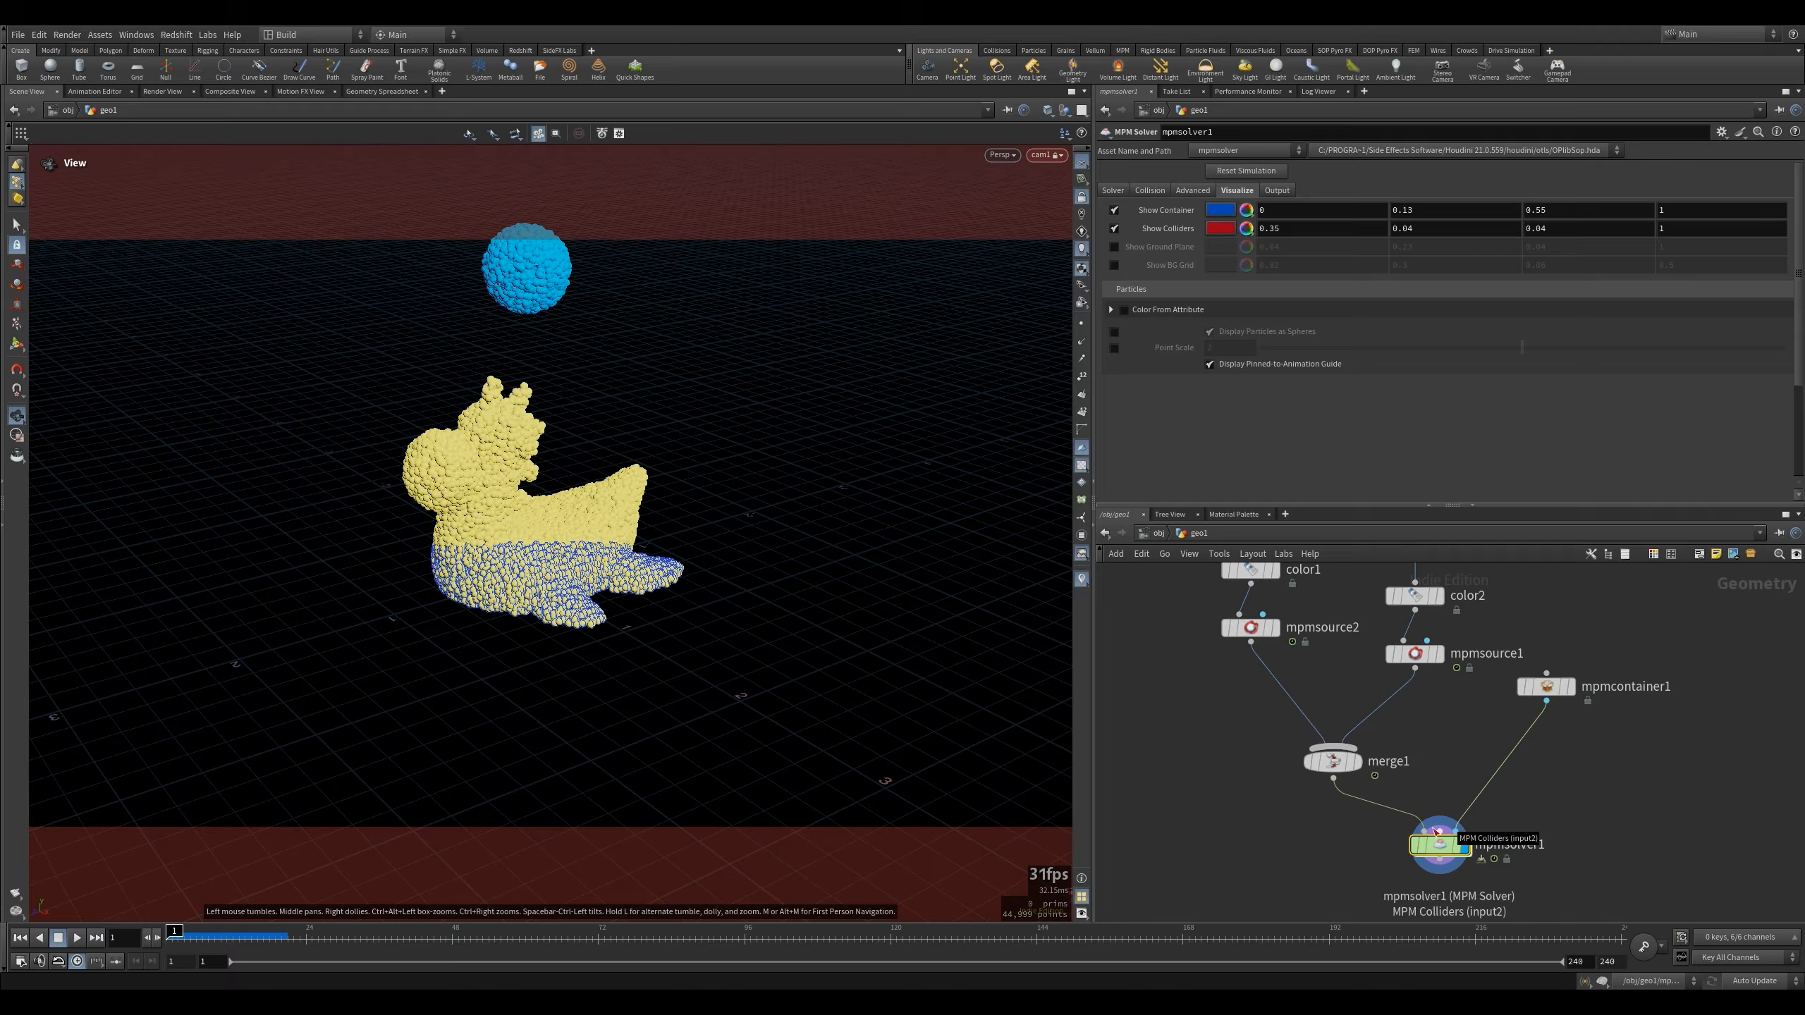
Clear the Pin Constraints point group on the rubber toy's MPM Source so the whole toy is pinned.
left_click(1414, 652)
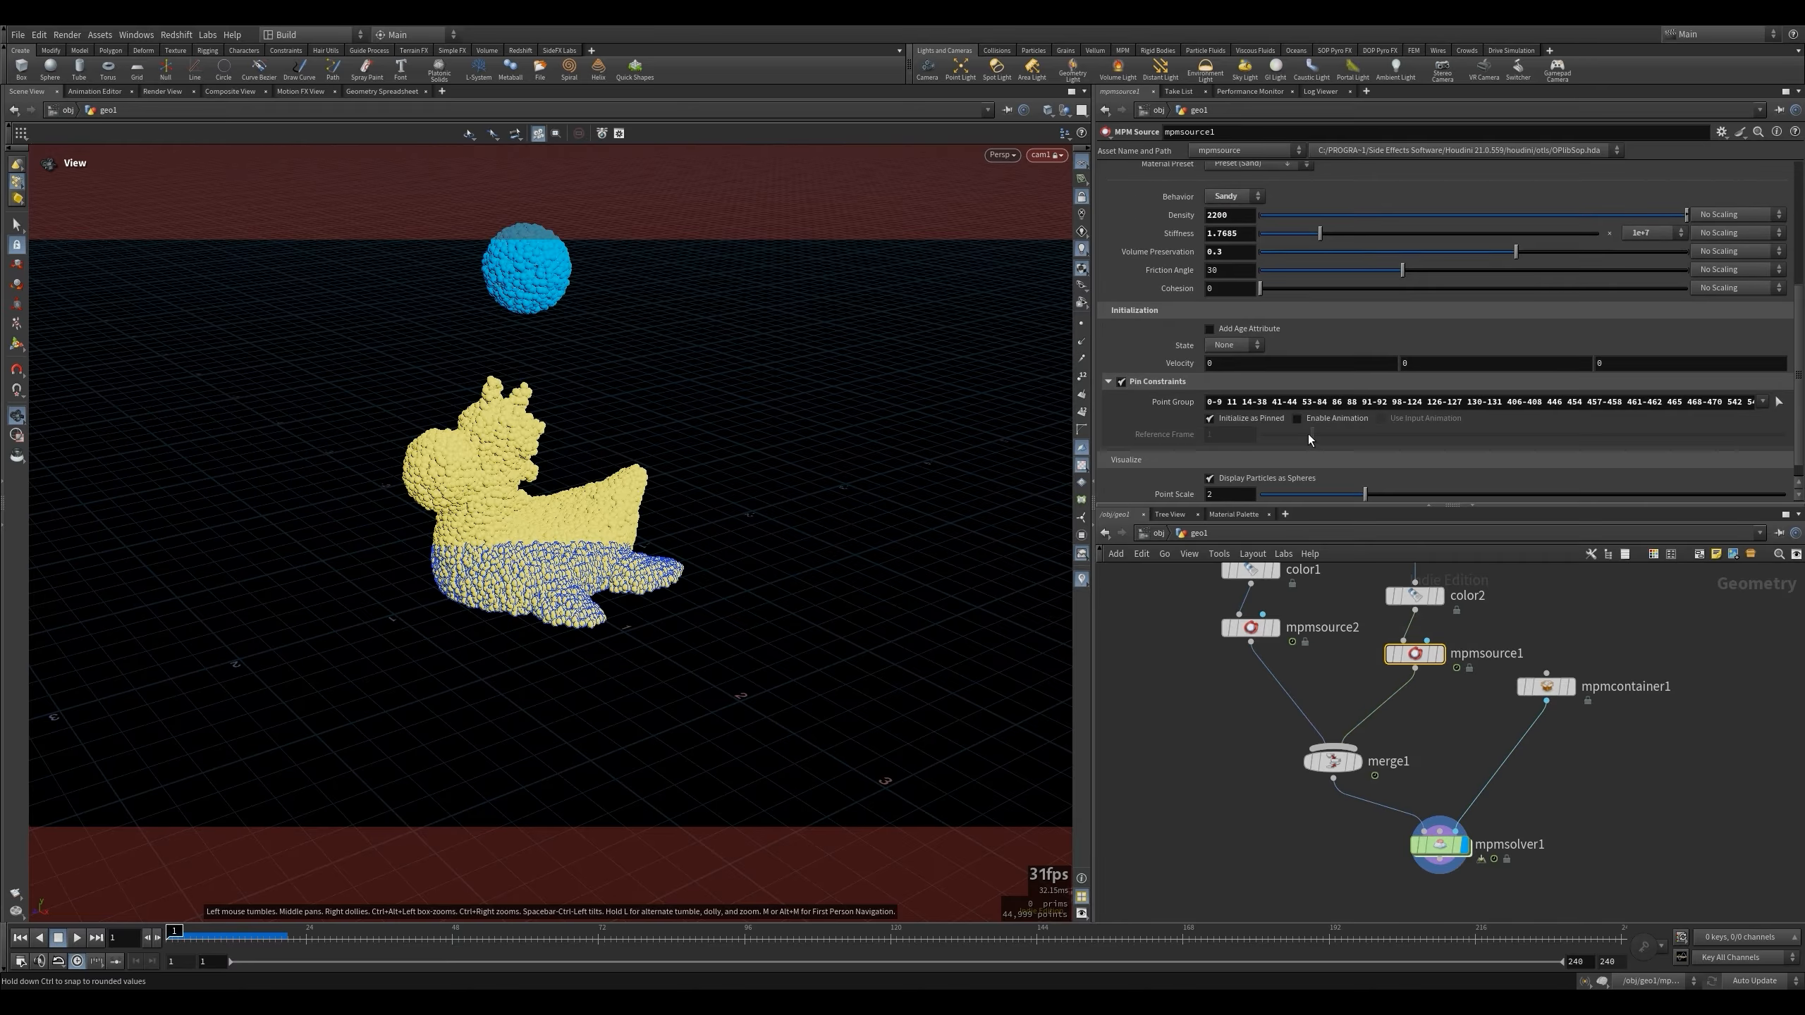
left_click(1316, 402)
scroll(1149, 323, "up", 5)
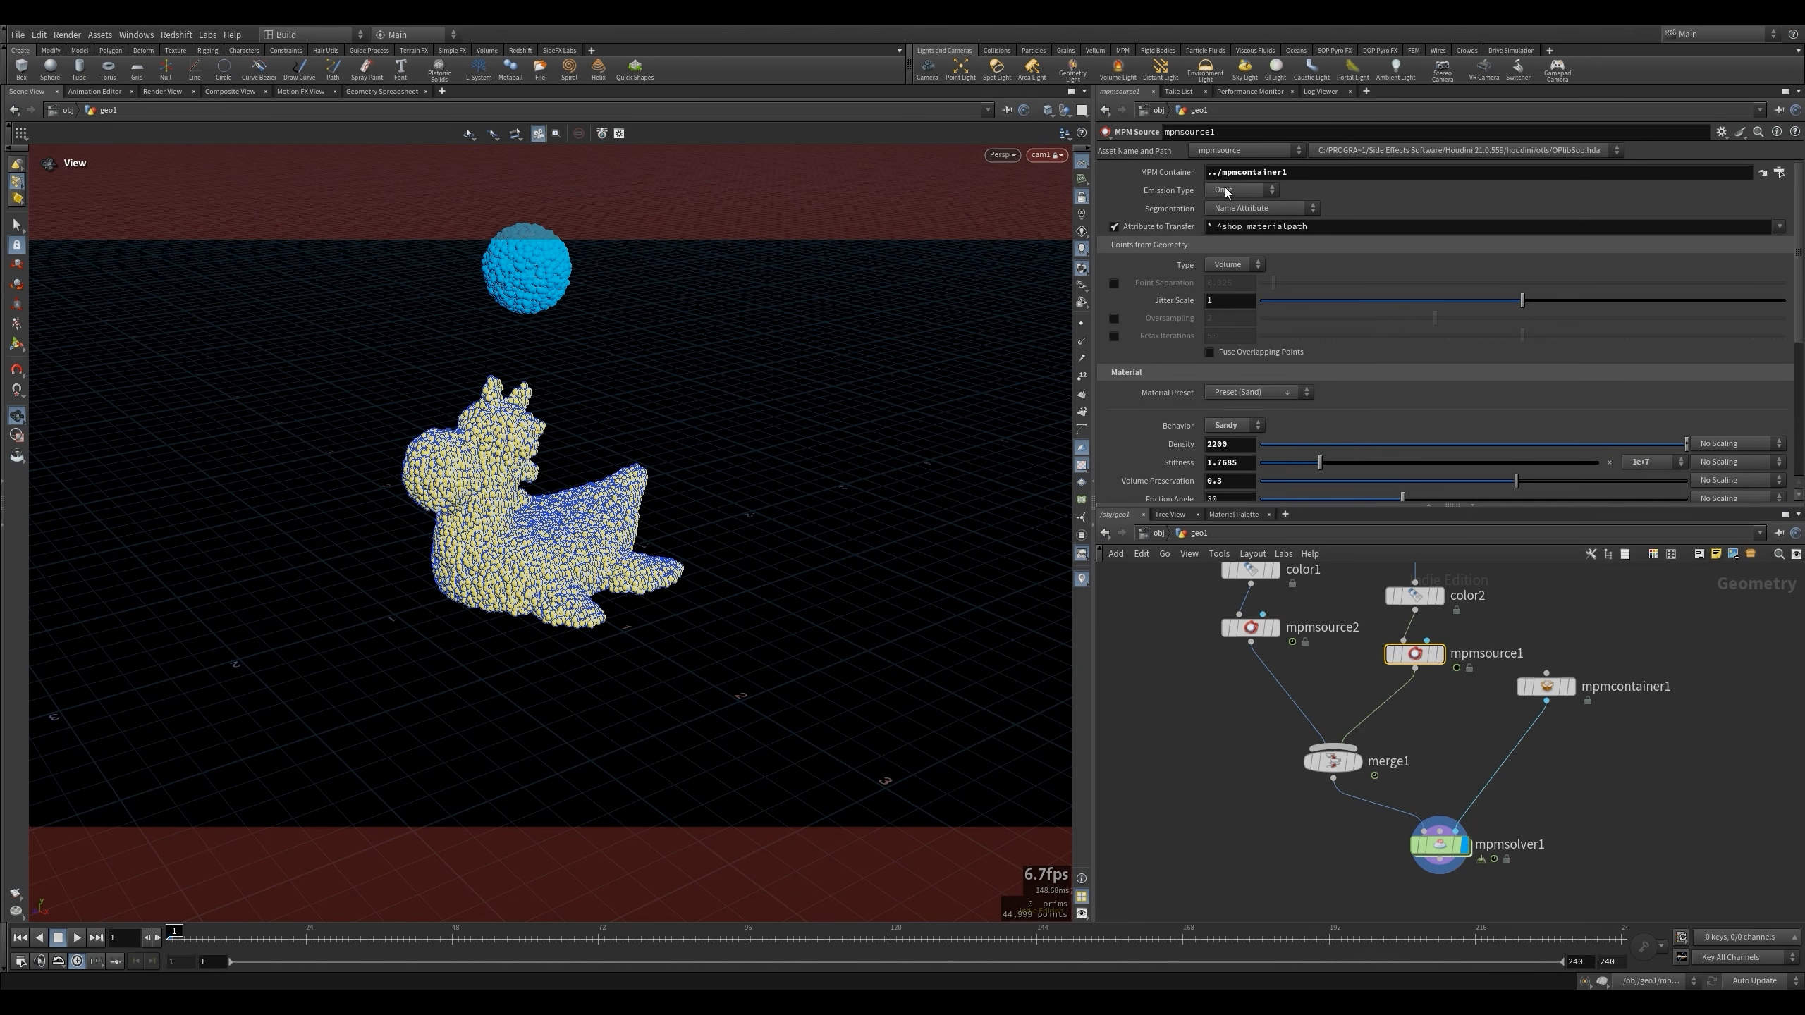
Review the MPM Solver's iteration and force settings and the rubber toy source's material and pin settings.
left_click(1437, 845)
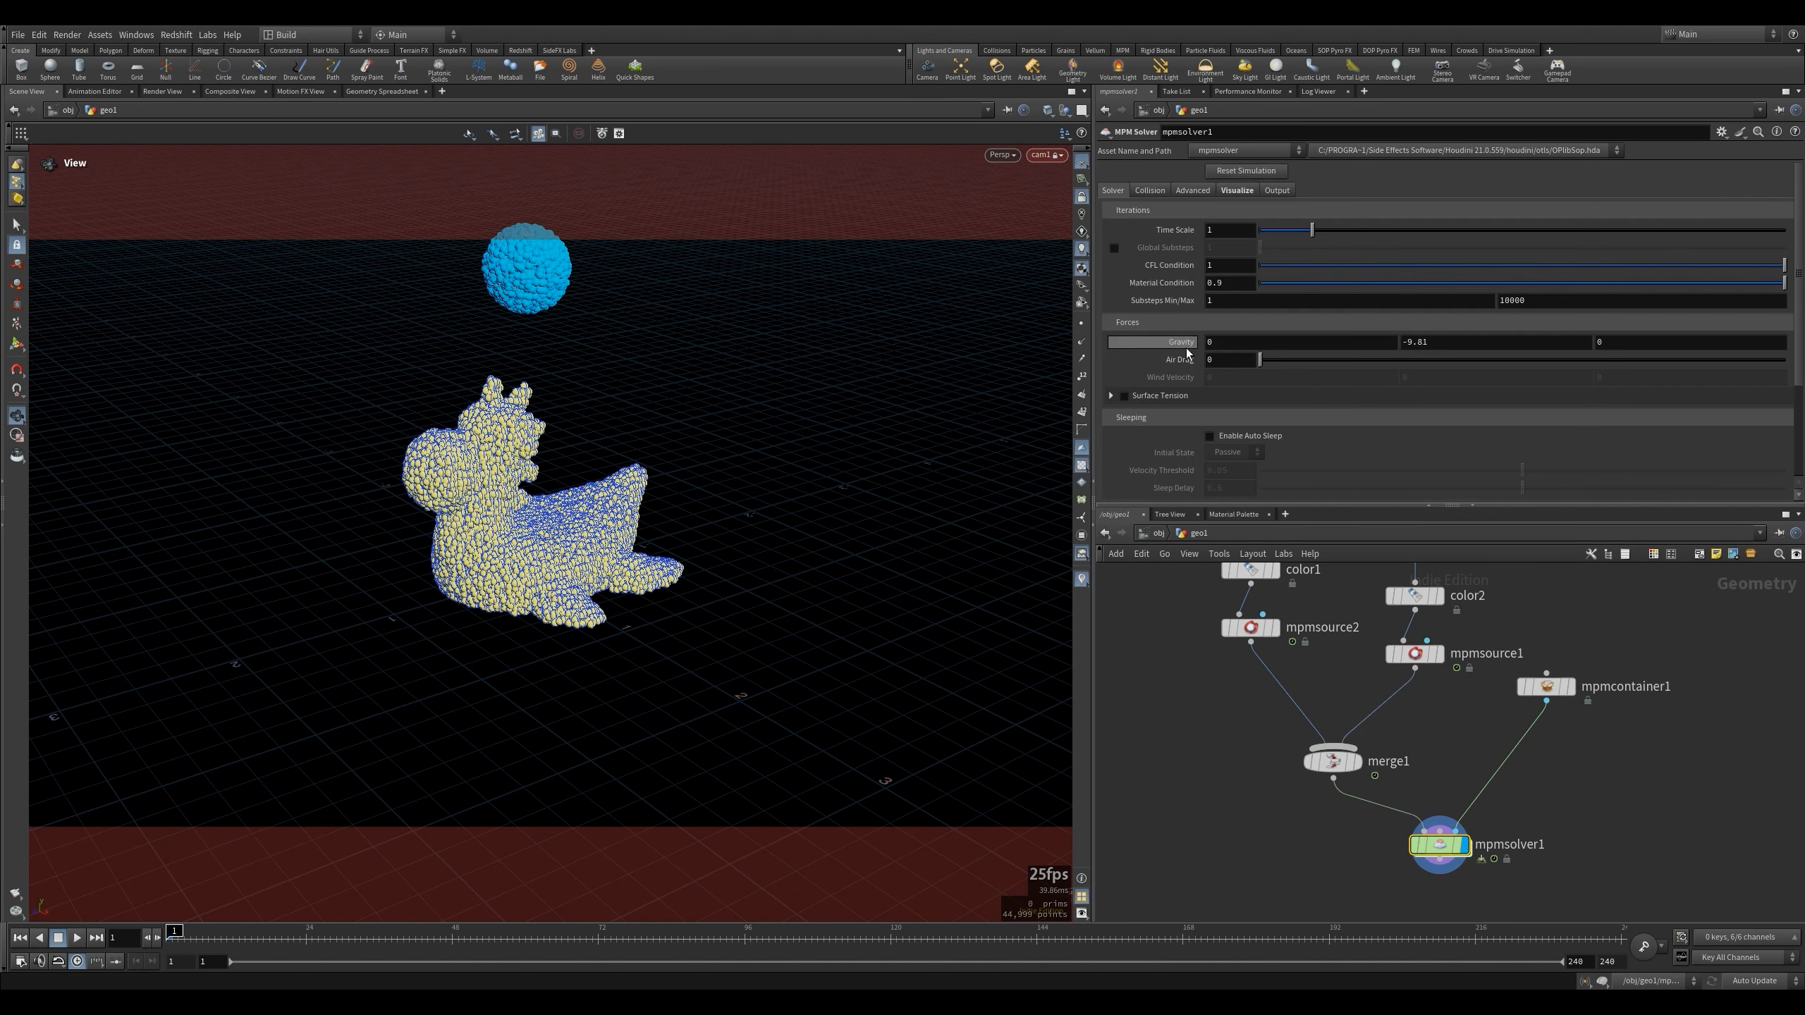
left_click(1415, 656)
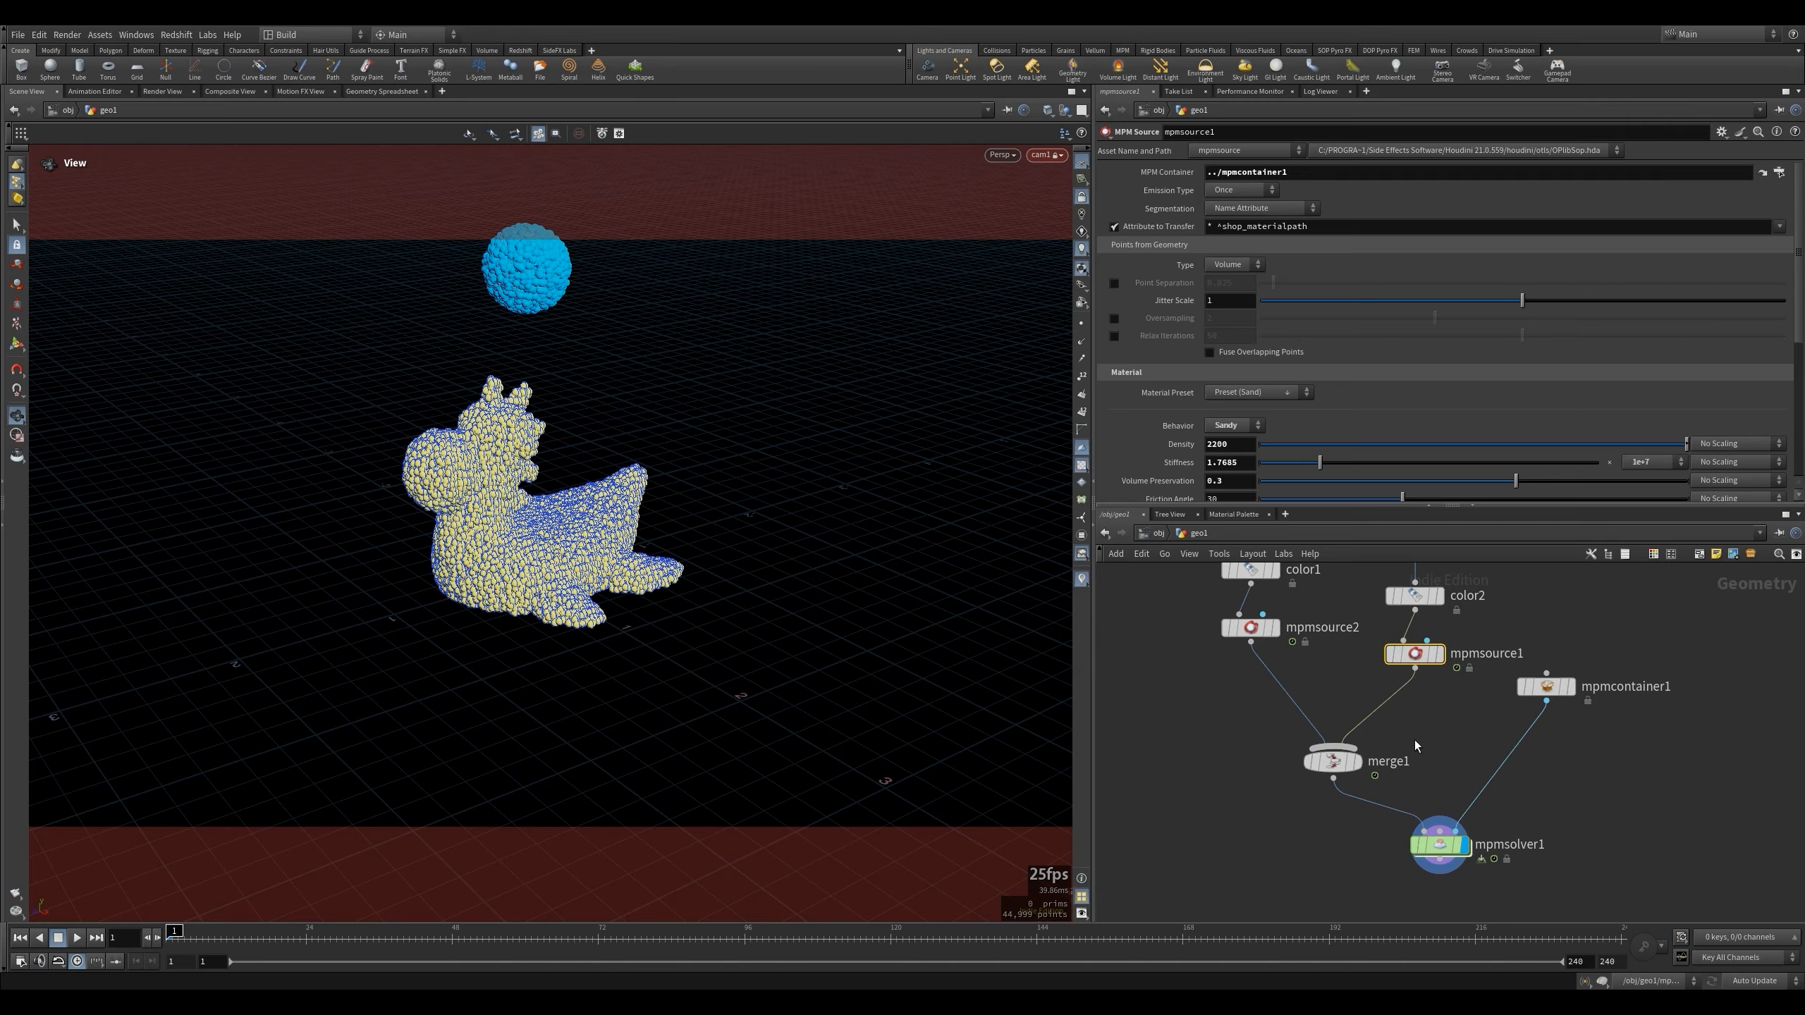
mouse_move(1436, 844)
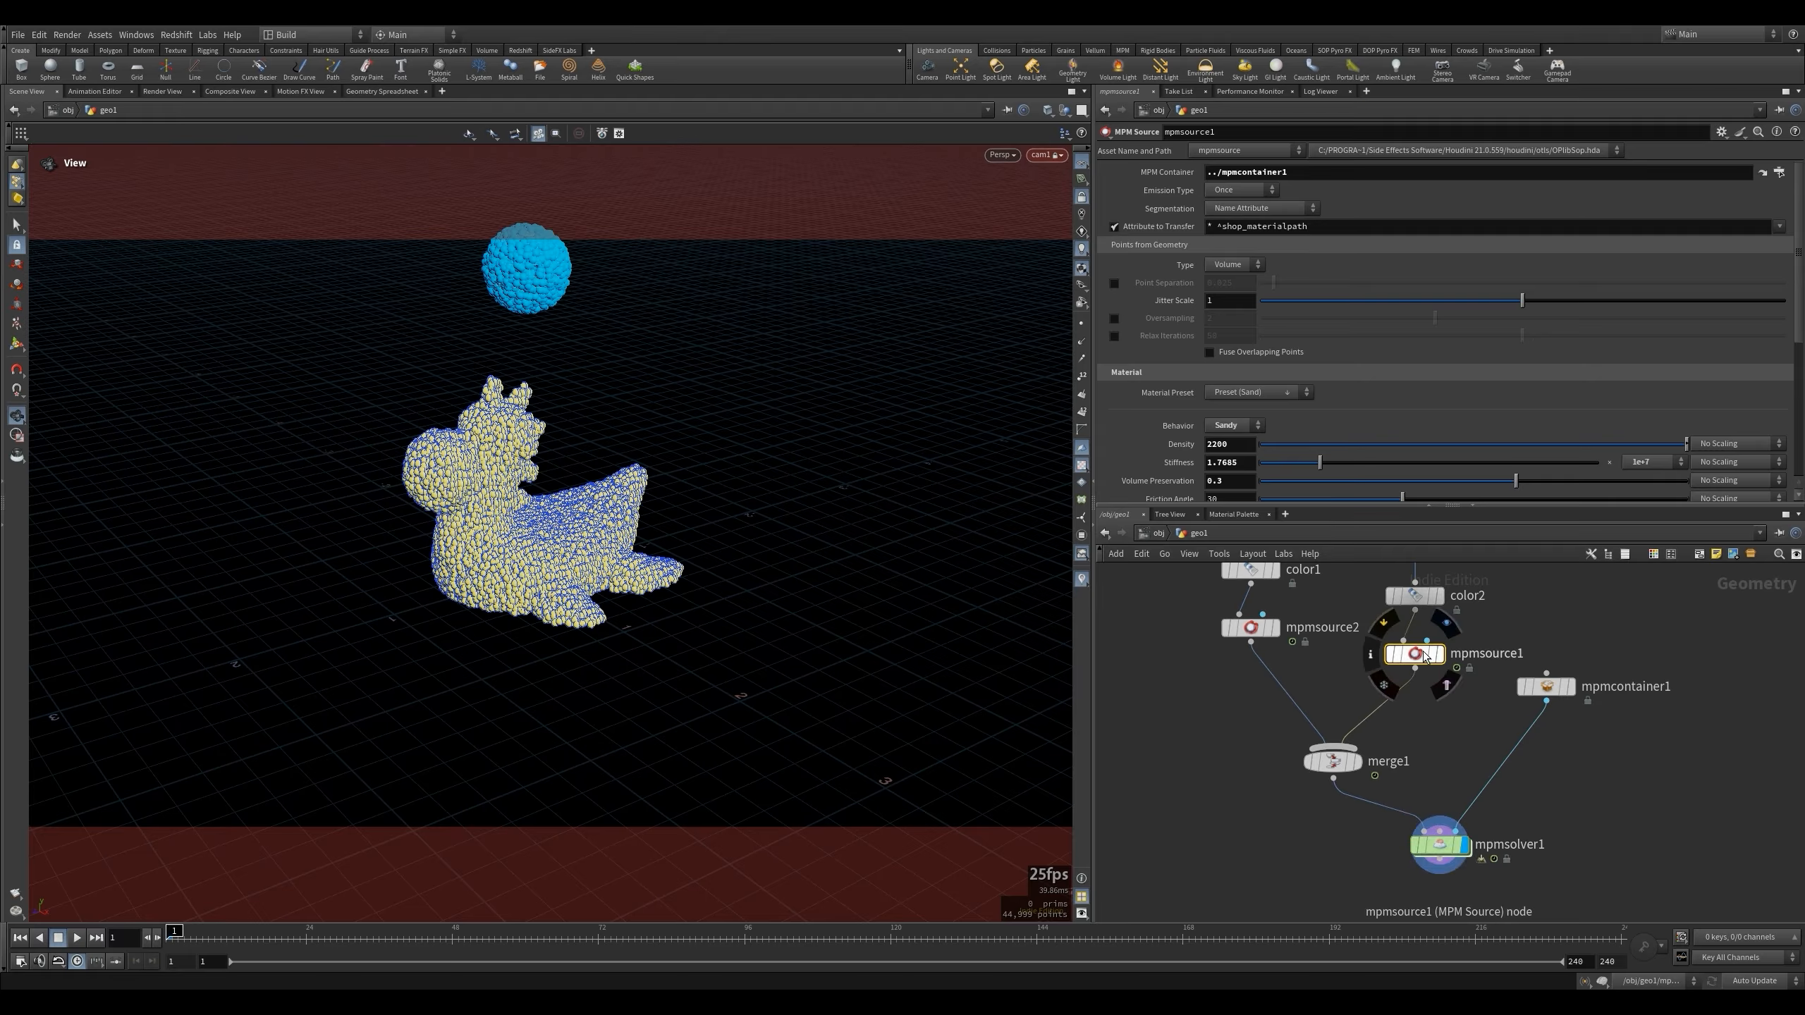
scroll(1179, 426, "down", 3)
scroll(1179, 426, "down", 3)
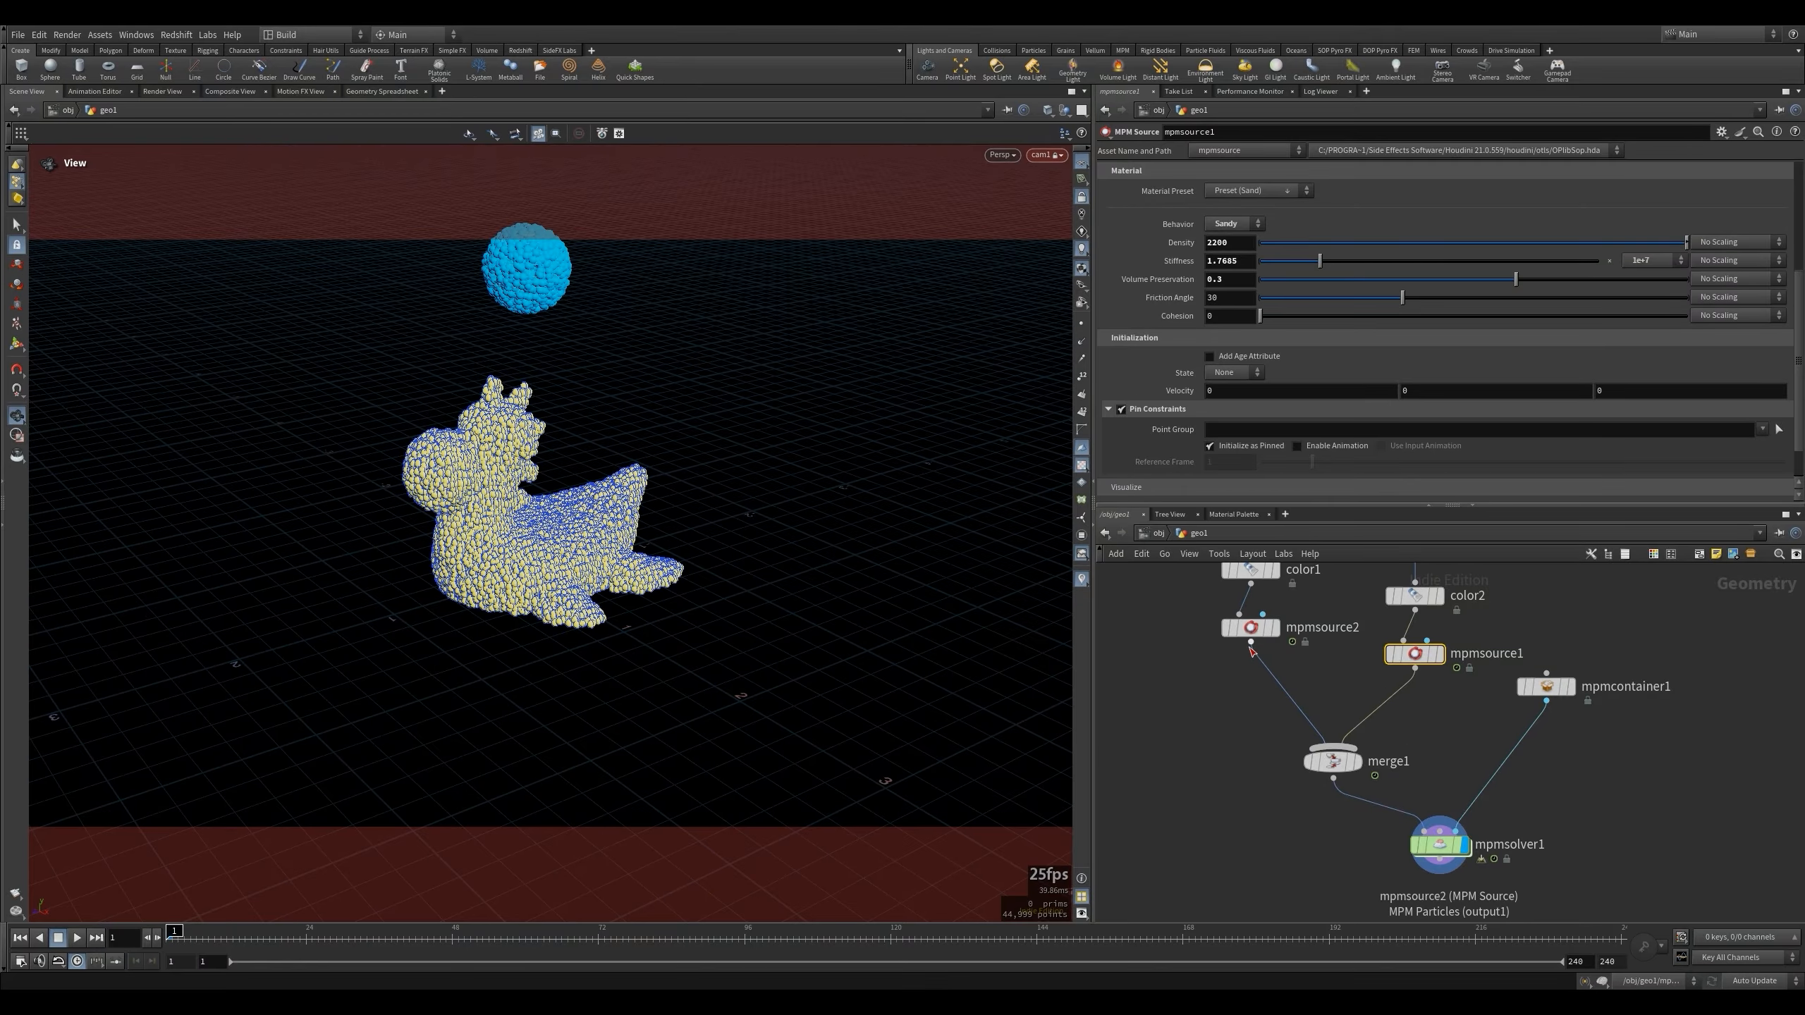
Insert an Attribute Create node between mpmsource2 and merge1, defining an integer point attribute named wet with value 1.
key("Tab")
type("attr cre")
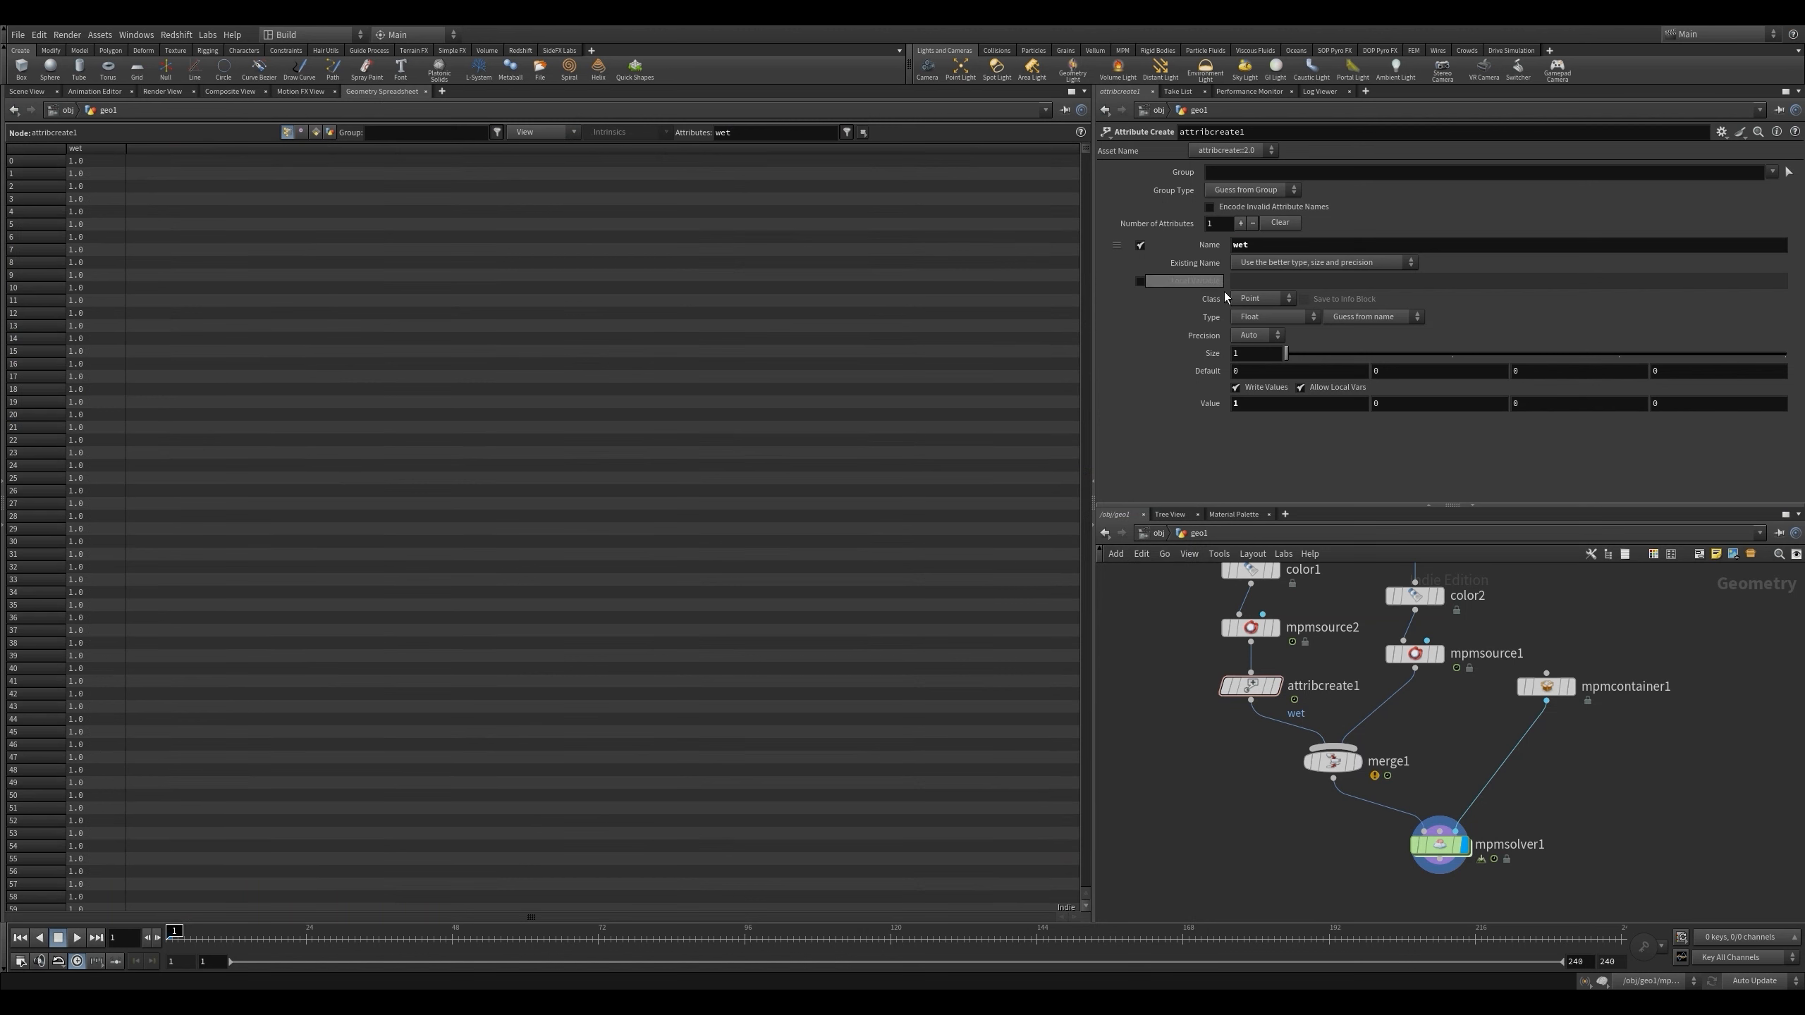
left_click(1271, 318)
left_click(1270, 349)
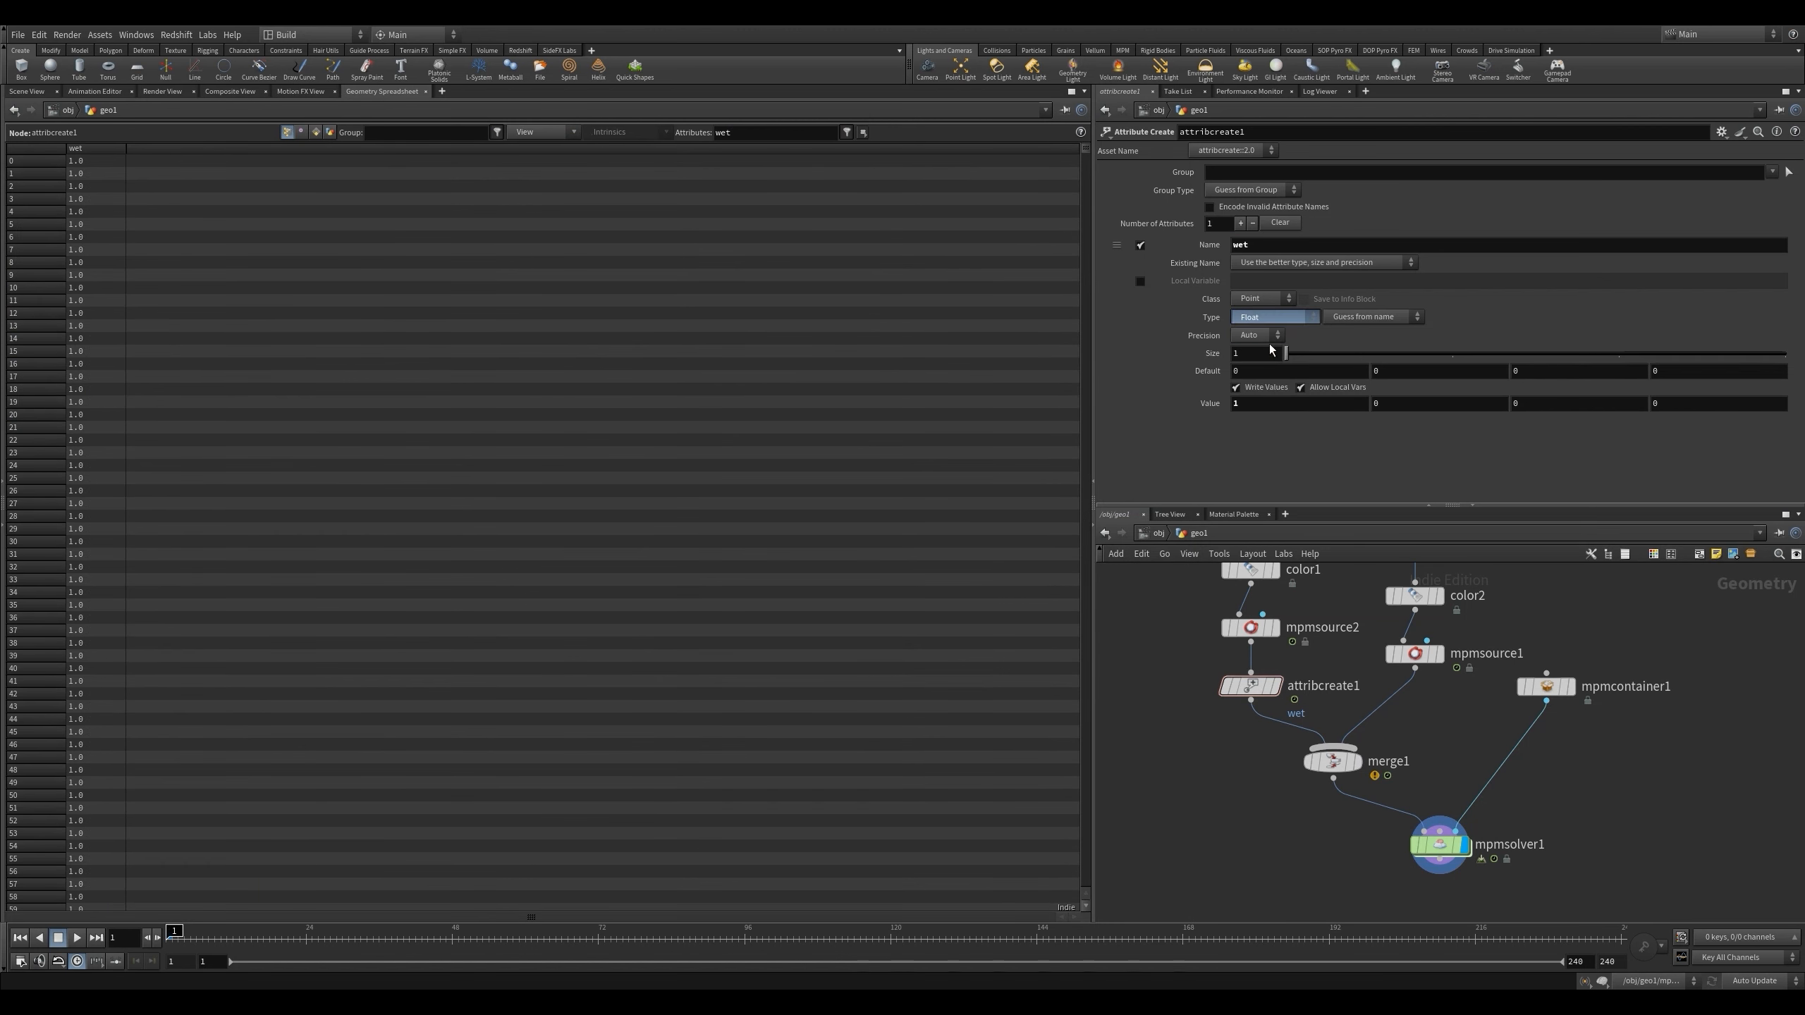
left_click(31, 91)
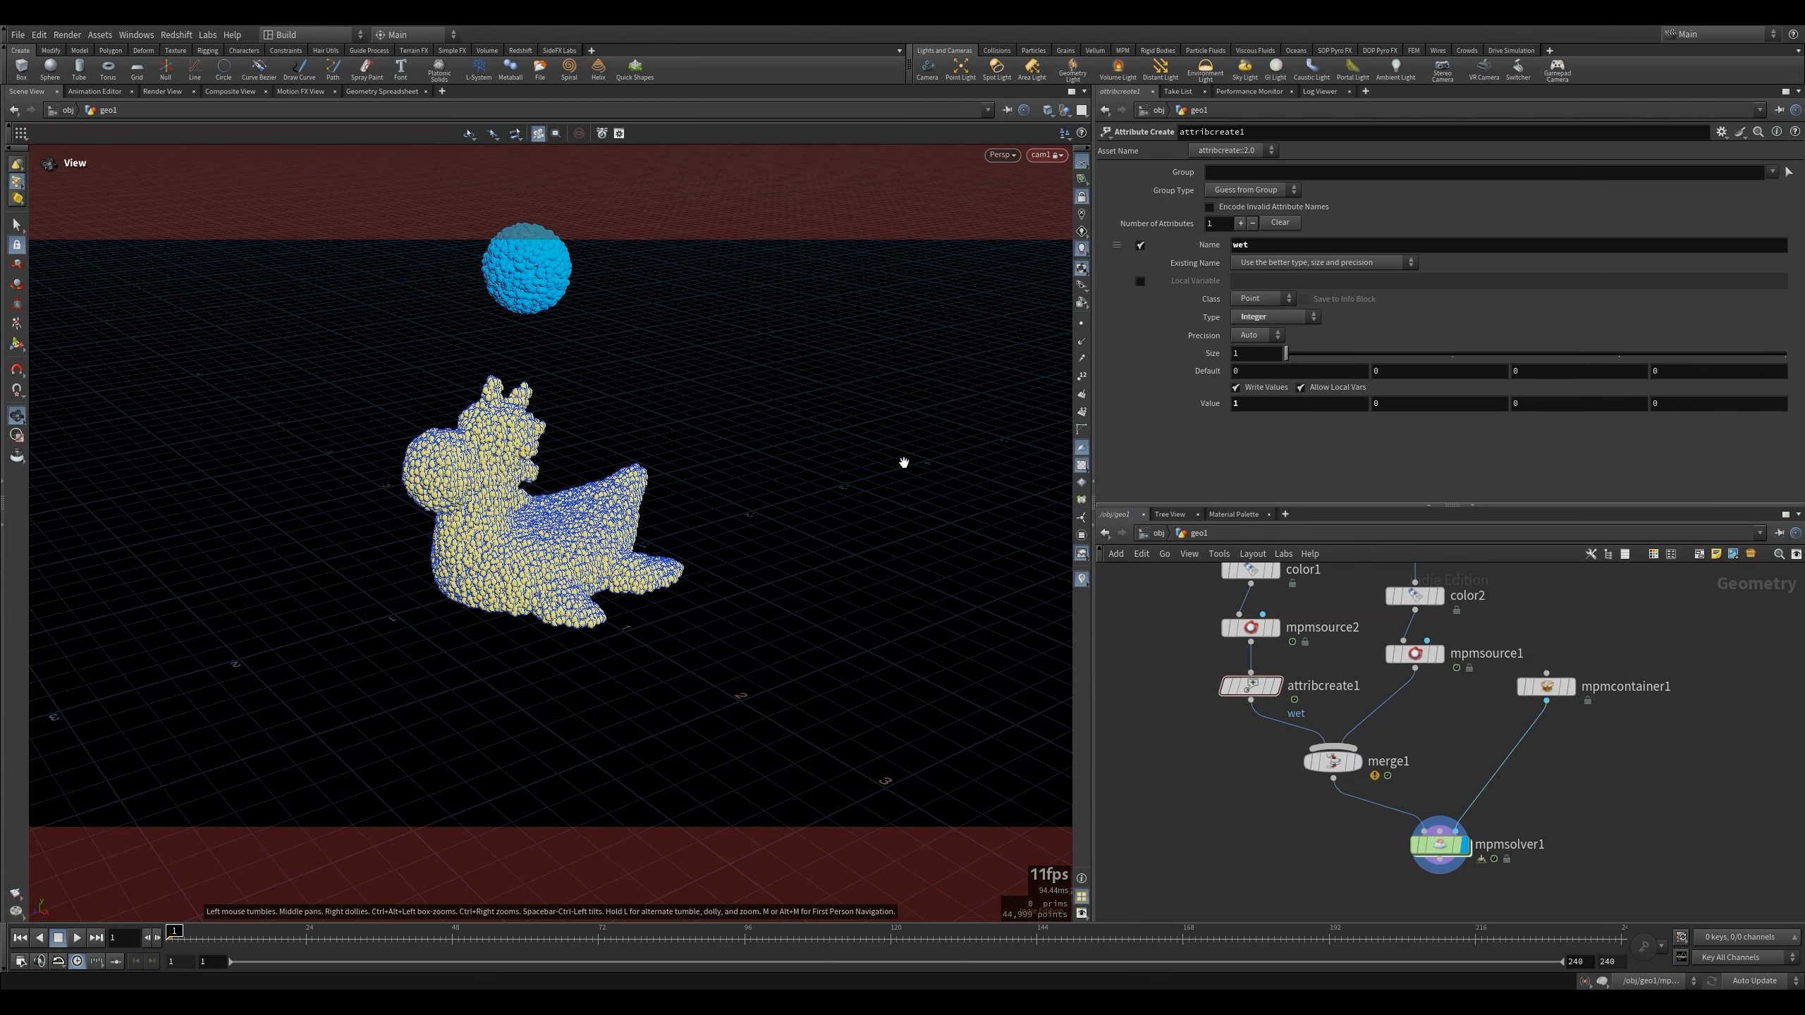
Duplicate the wet Attribute Create node between mpmsource1 and merge1 and set its value to 0.
left_click_drag(1256, 691, 1405, 716, "alt")
left_click_drag(1243, 403, 1226, 408)
type("0")
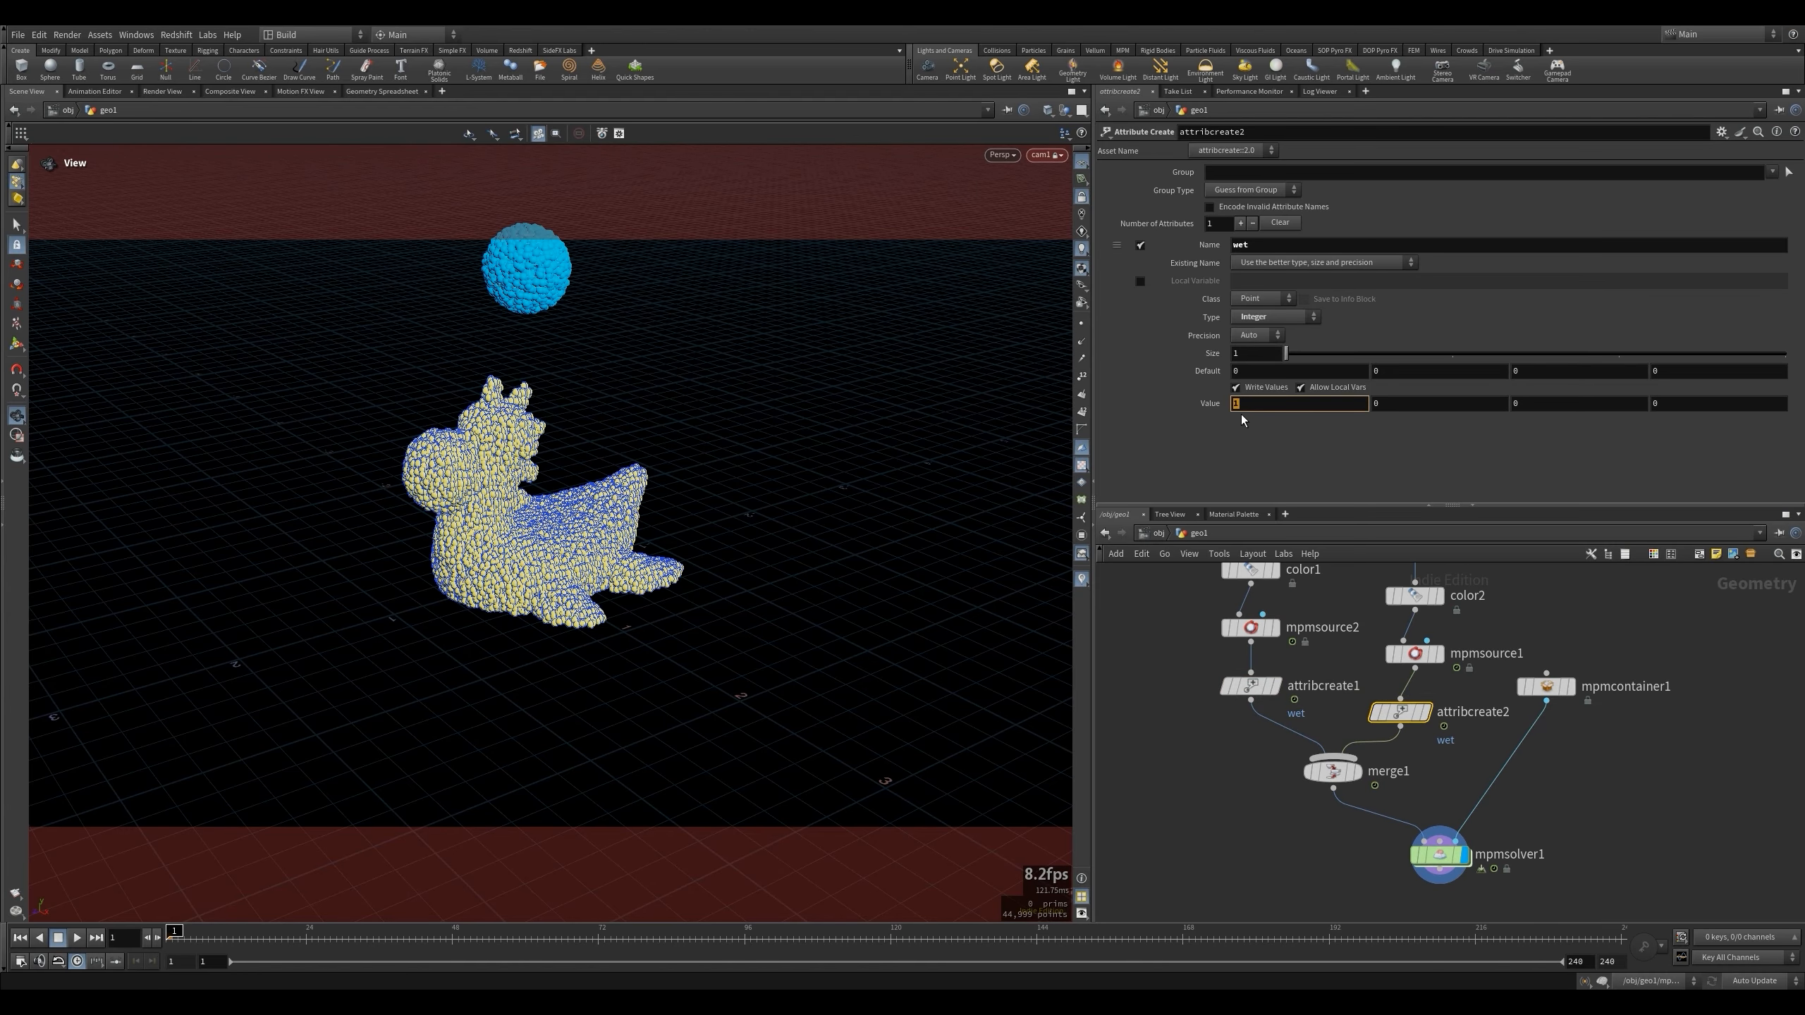
key("Return")
scroll(1283, 751, "down", 3)
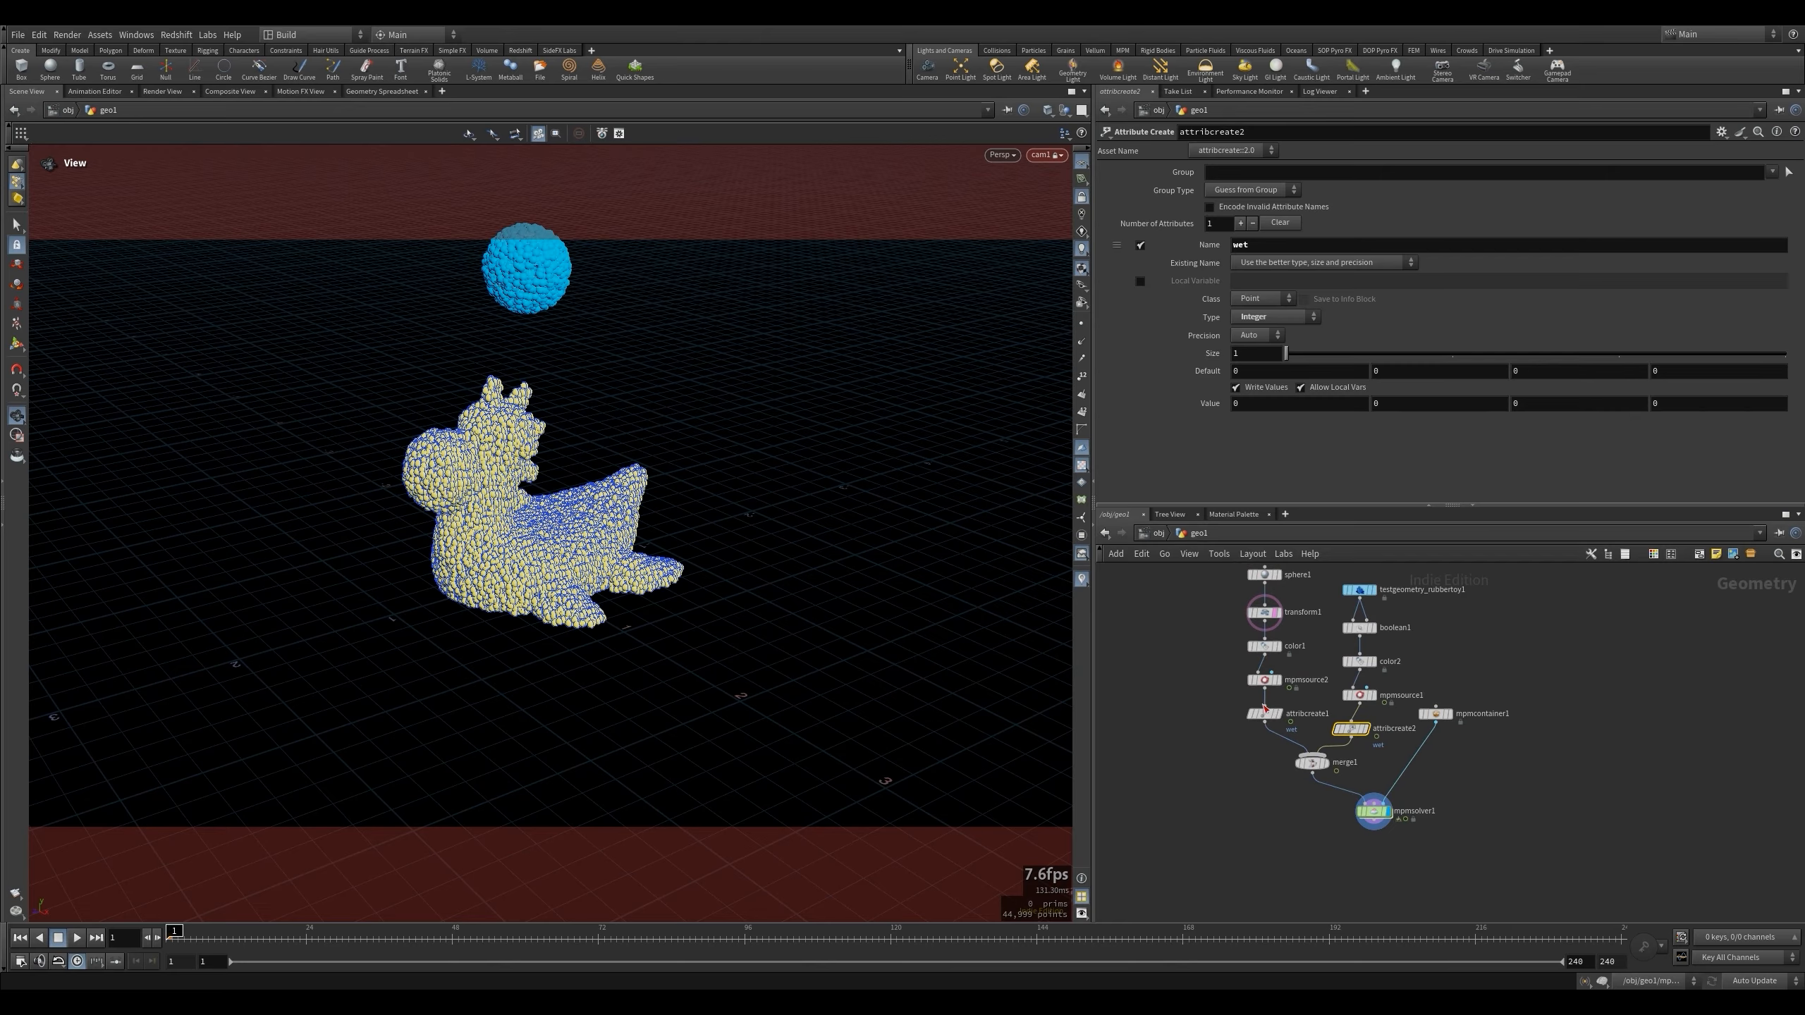
mouse_move(1266, 713)
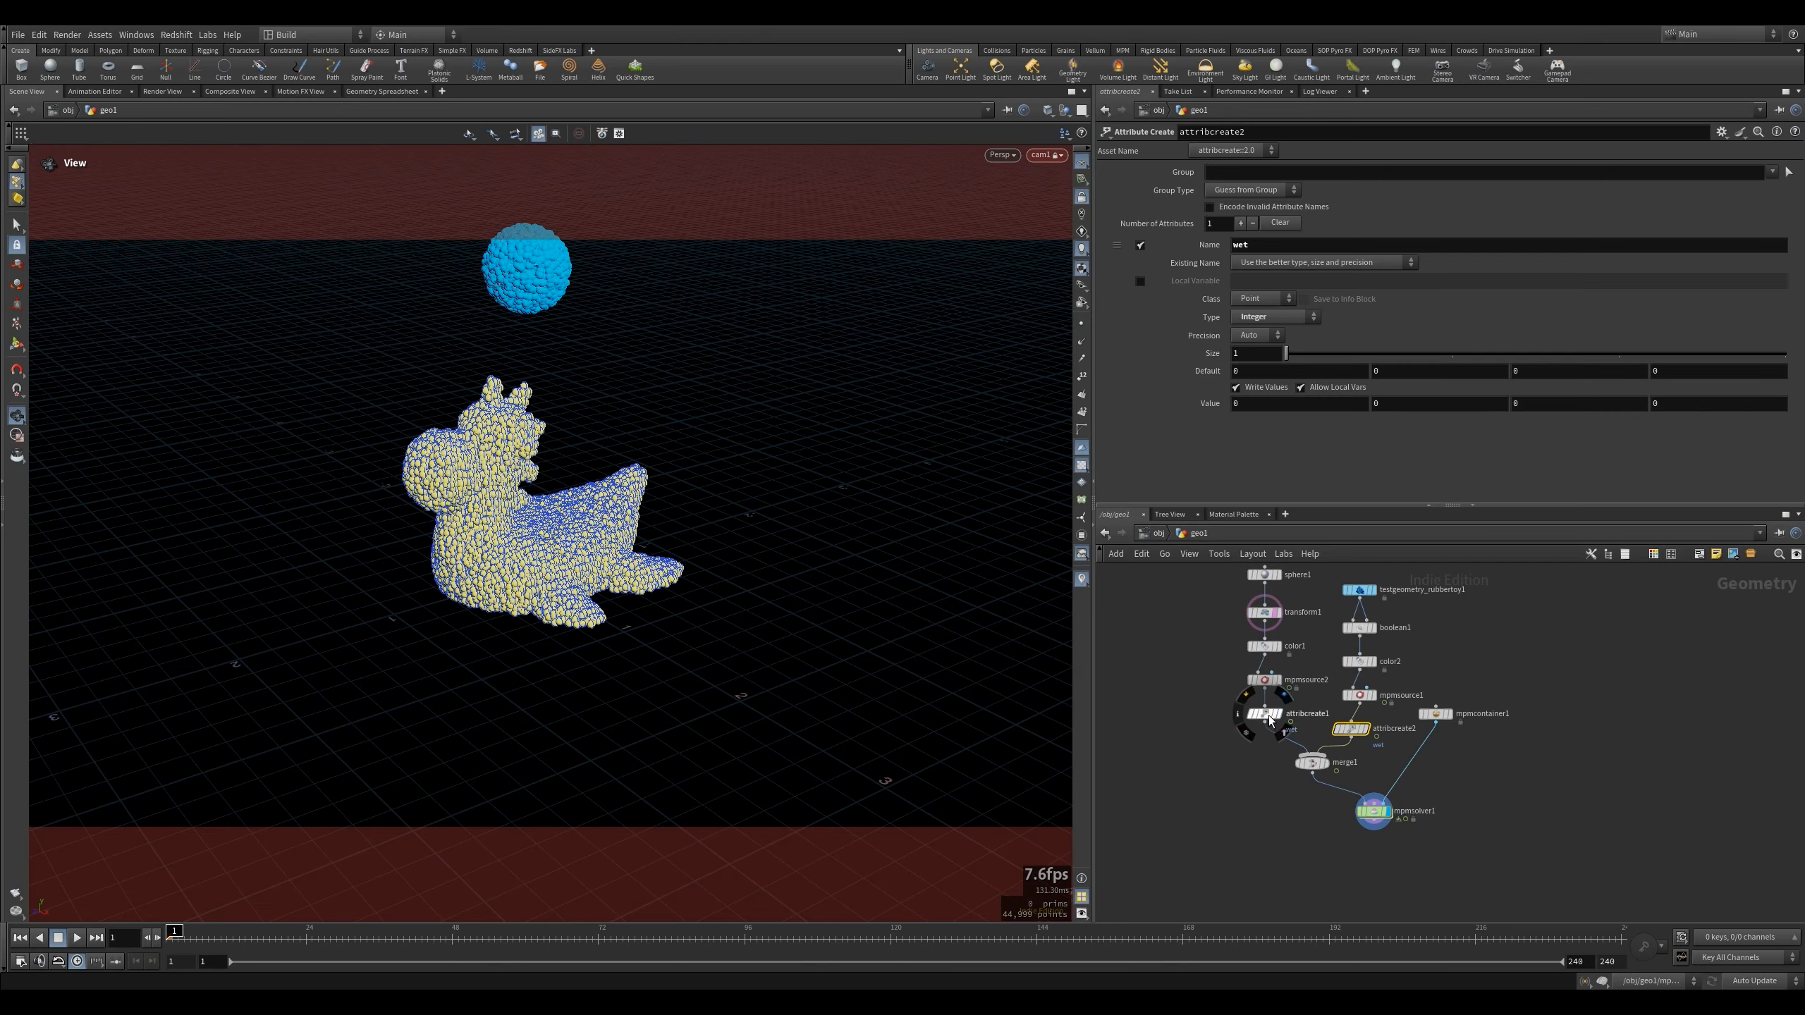
mouse_move(1354, 735)
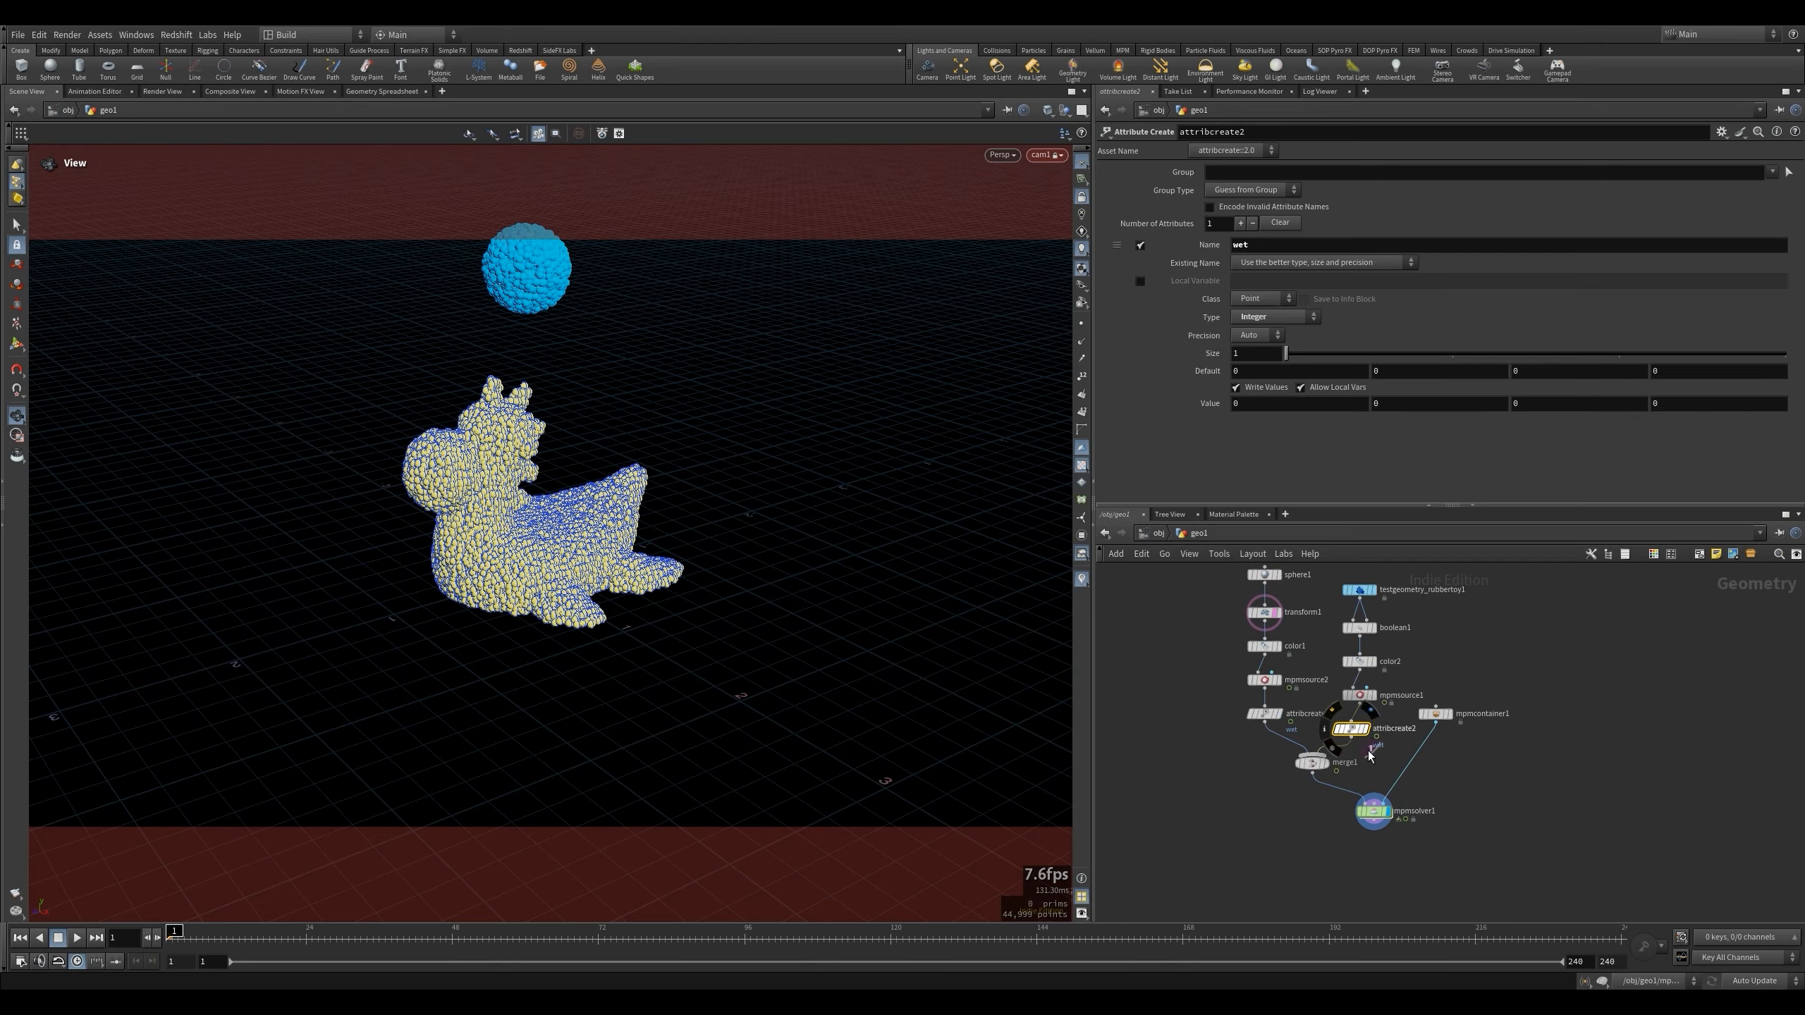
scroll(1370, 754, "up", 3)
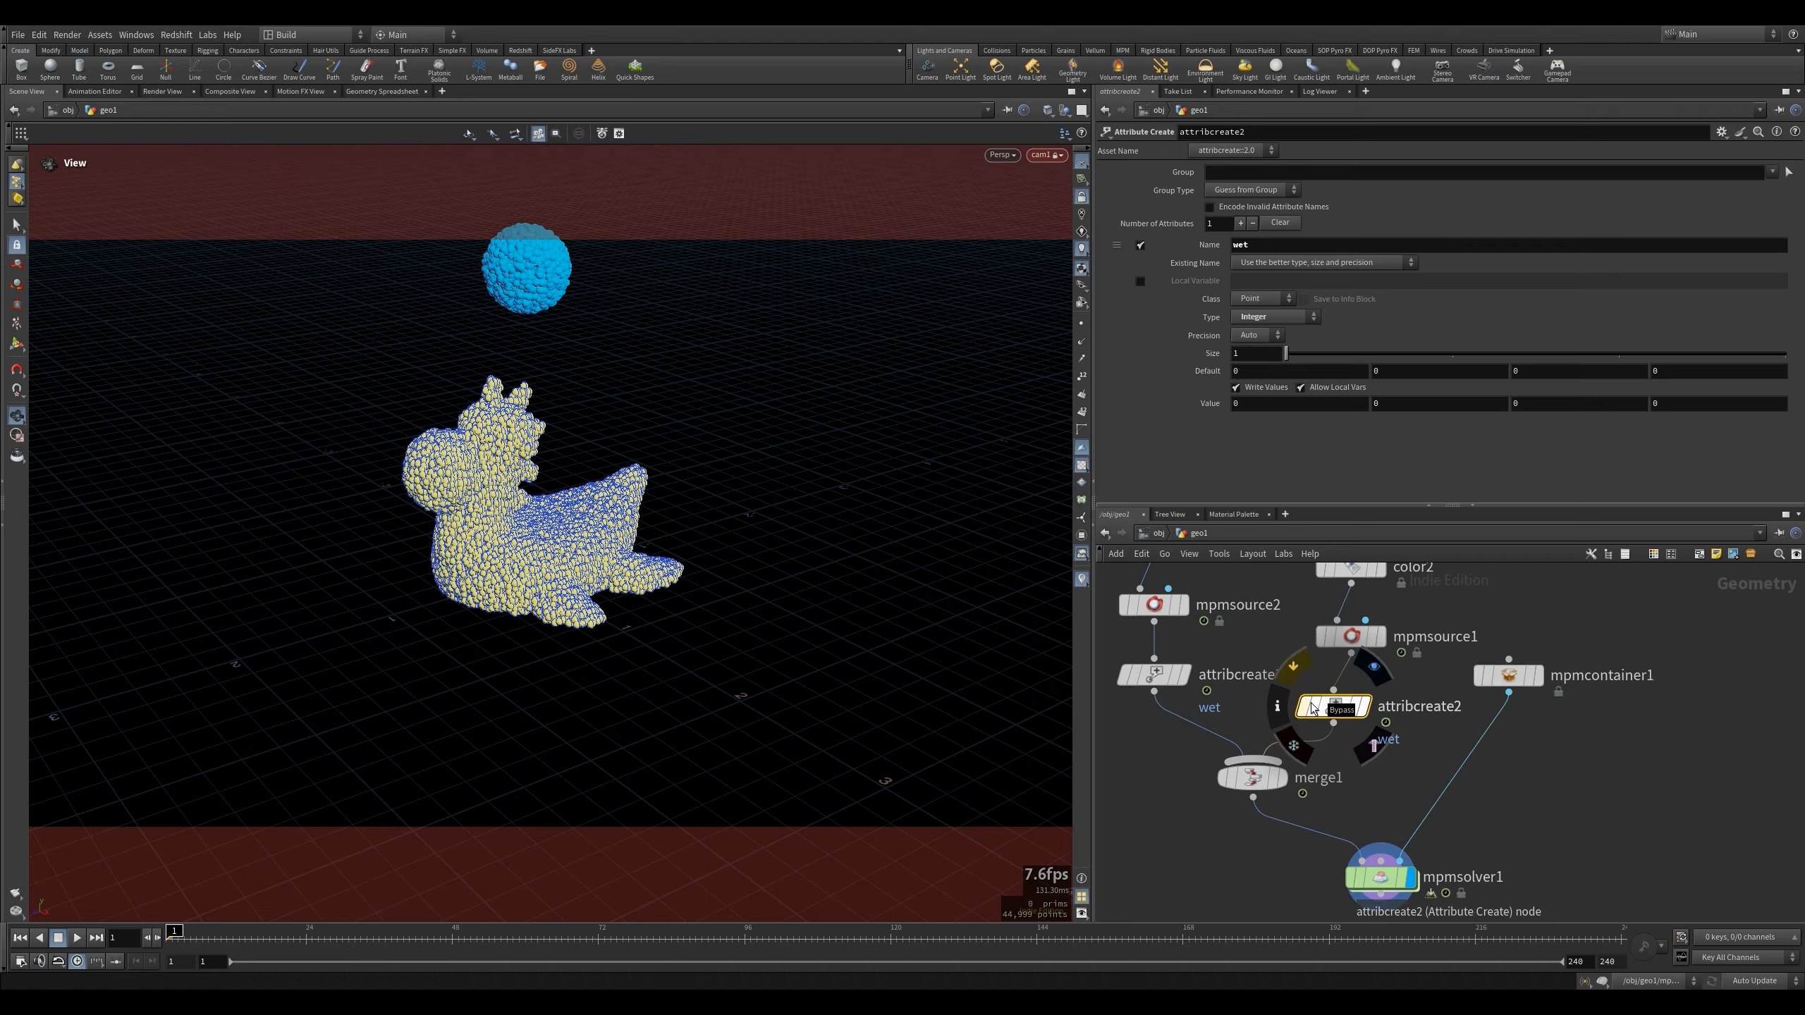
Move the water sphere's transform1 to Y 1 and Z 0.5, and set its uniform scale to 1.
scroll(1332, 764, "down", 4)
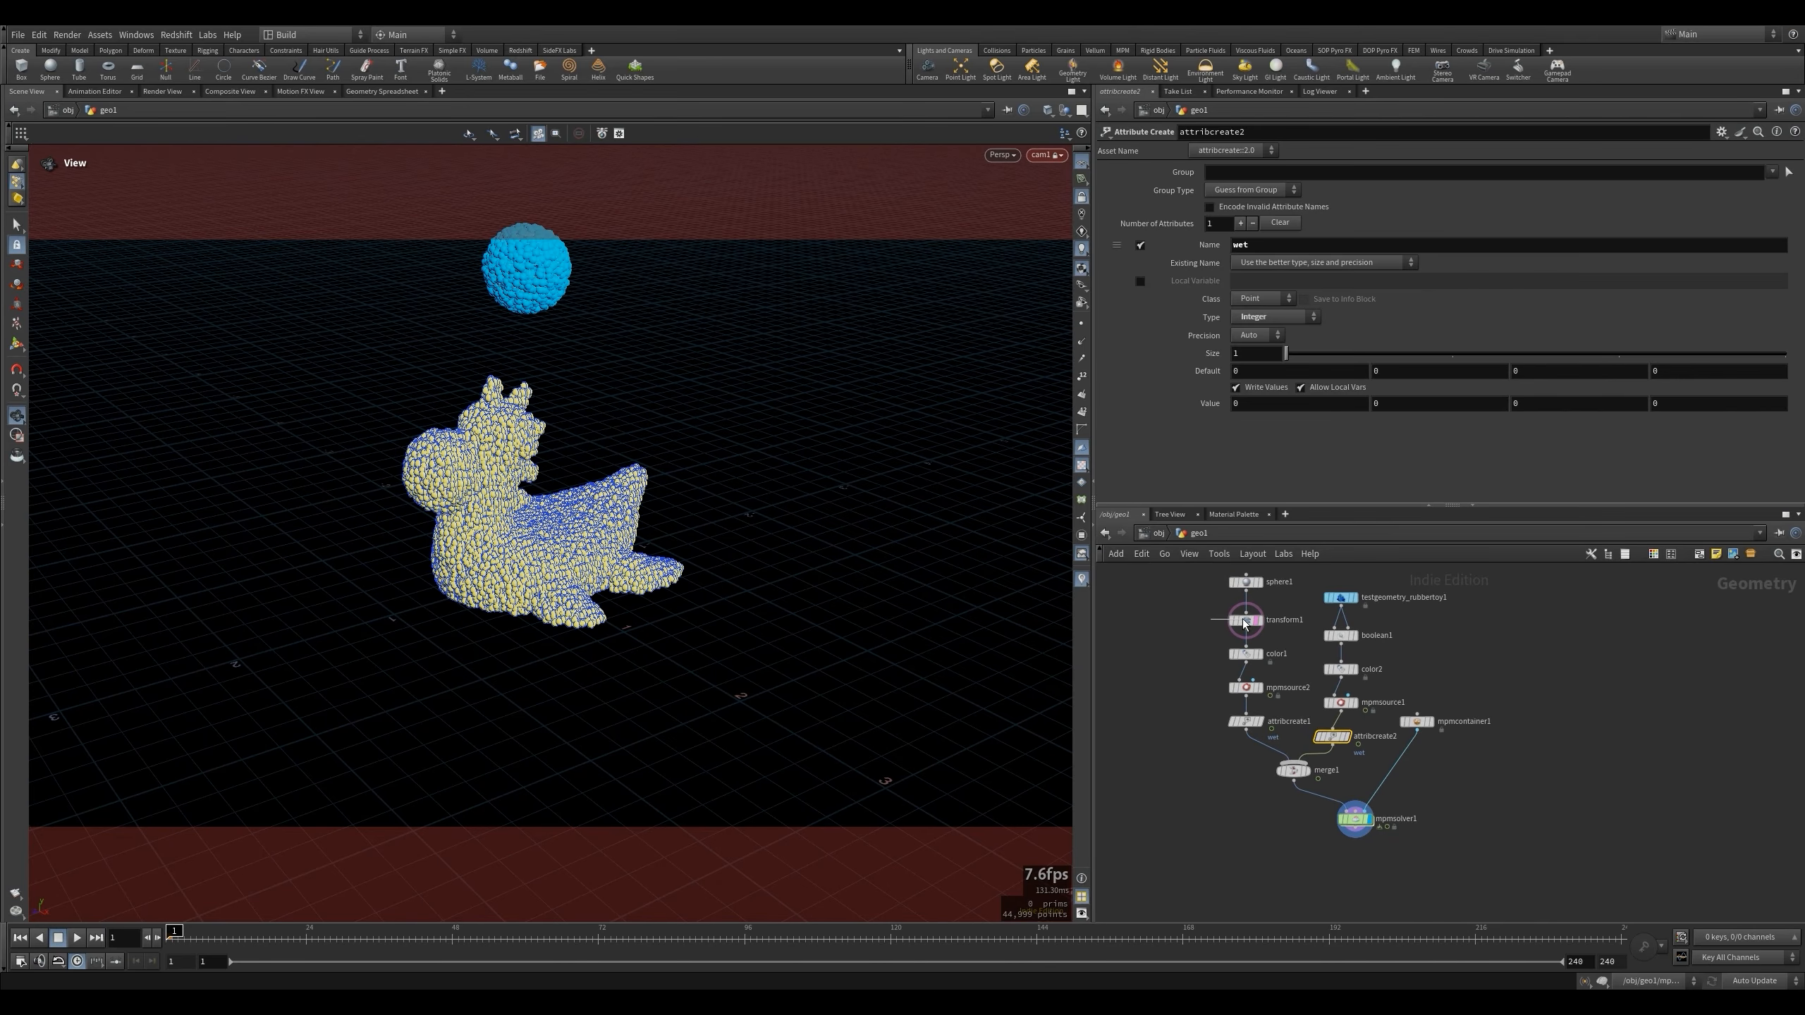
left_click(1245, 623)
left_click(1426, 228)
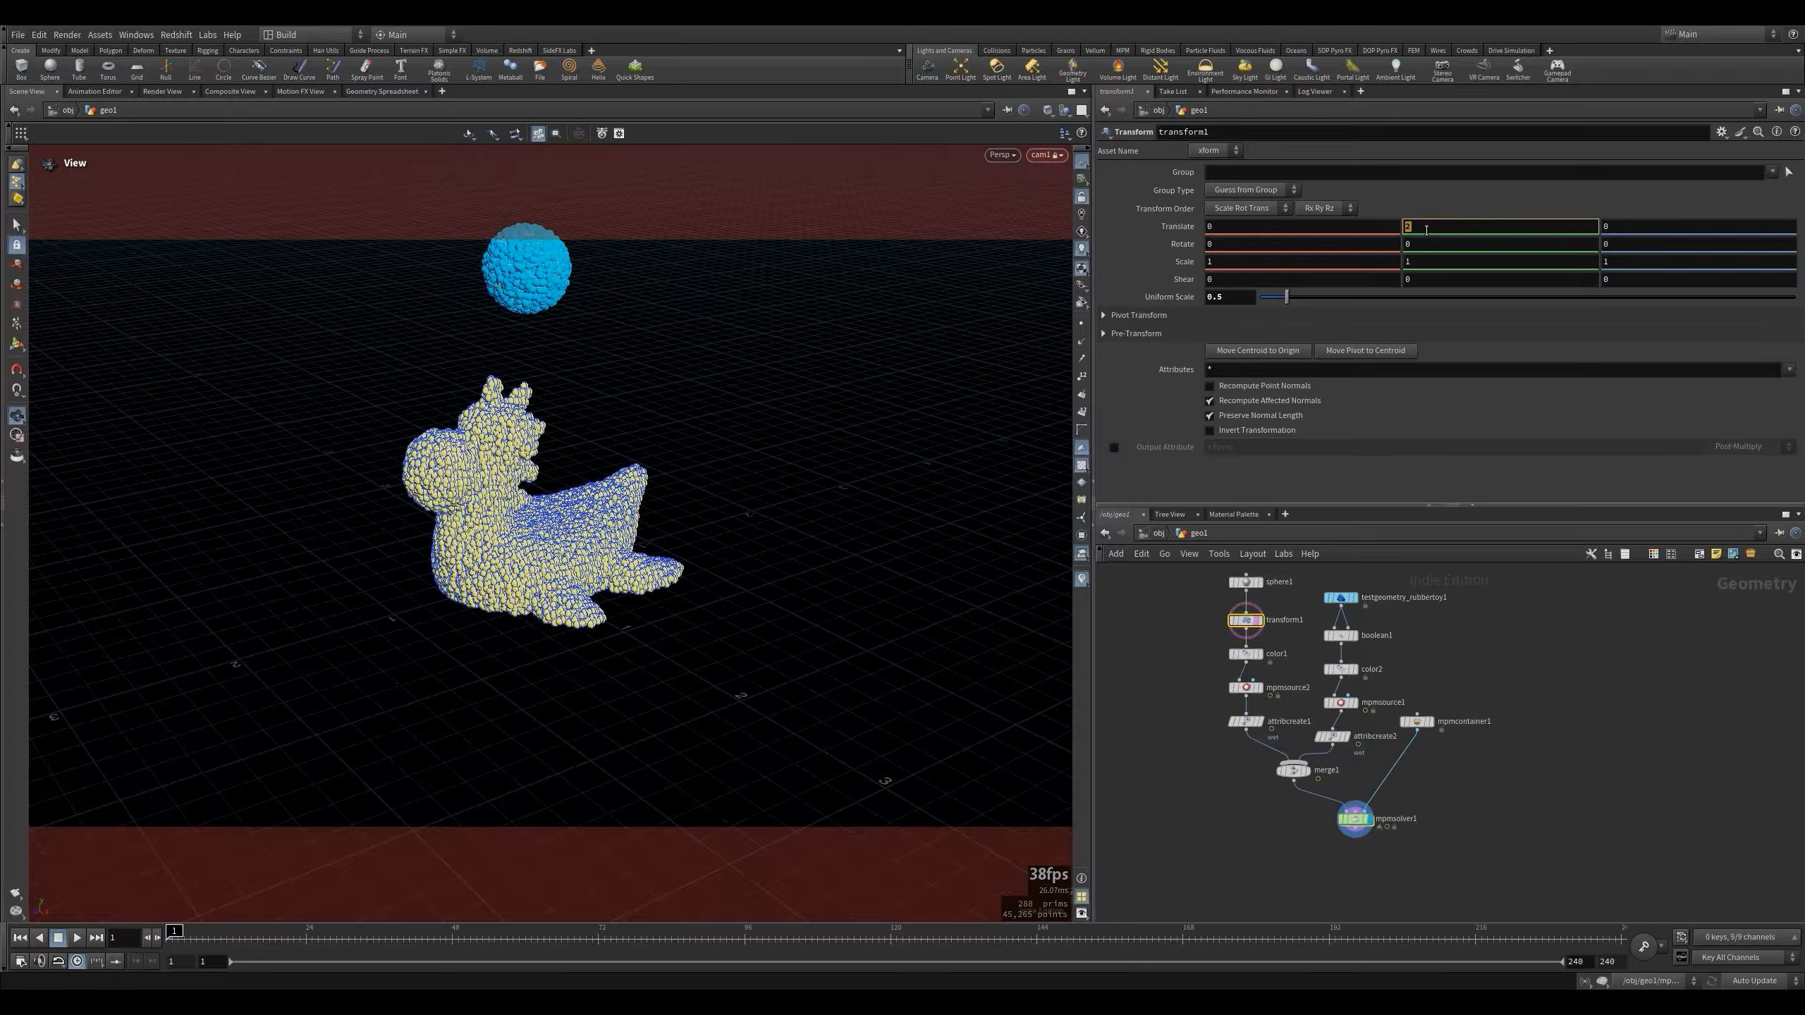
key("Return")
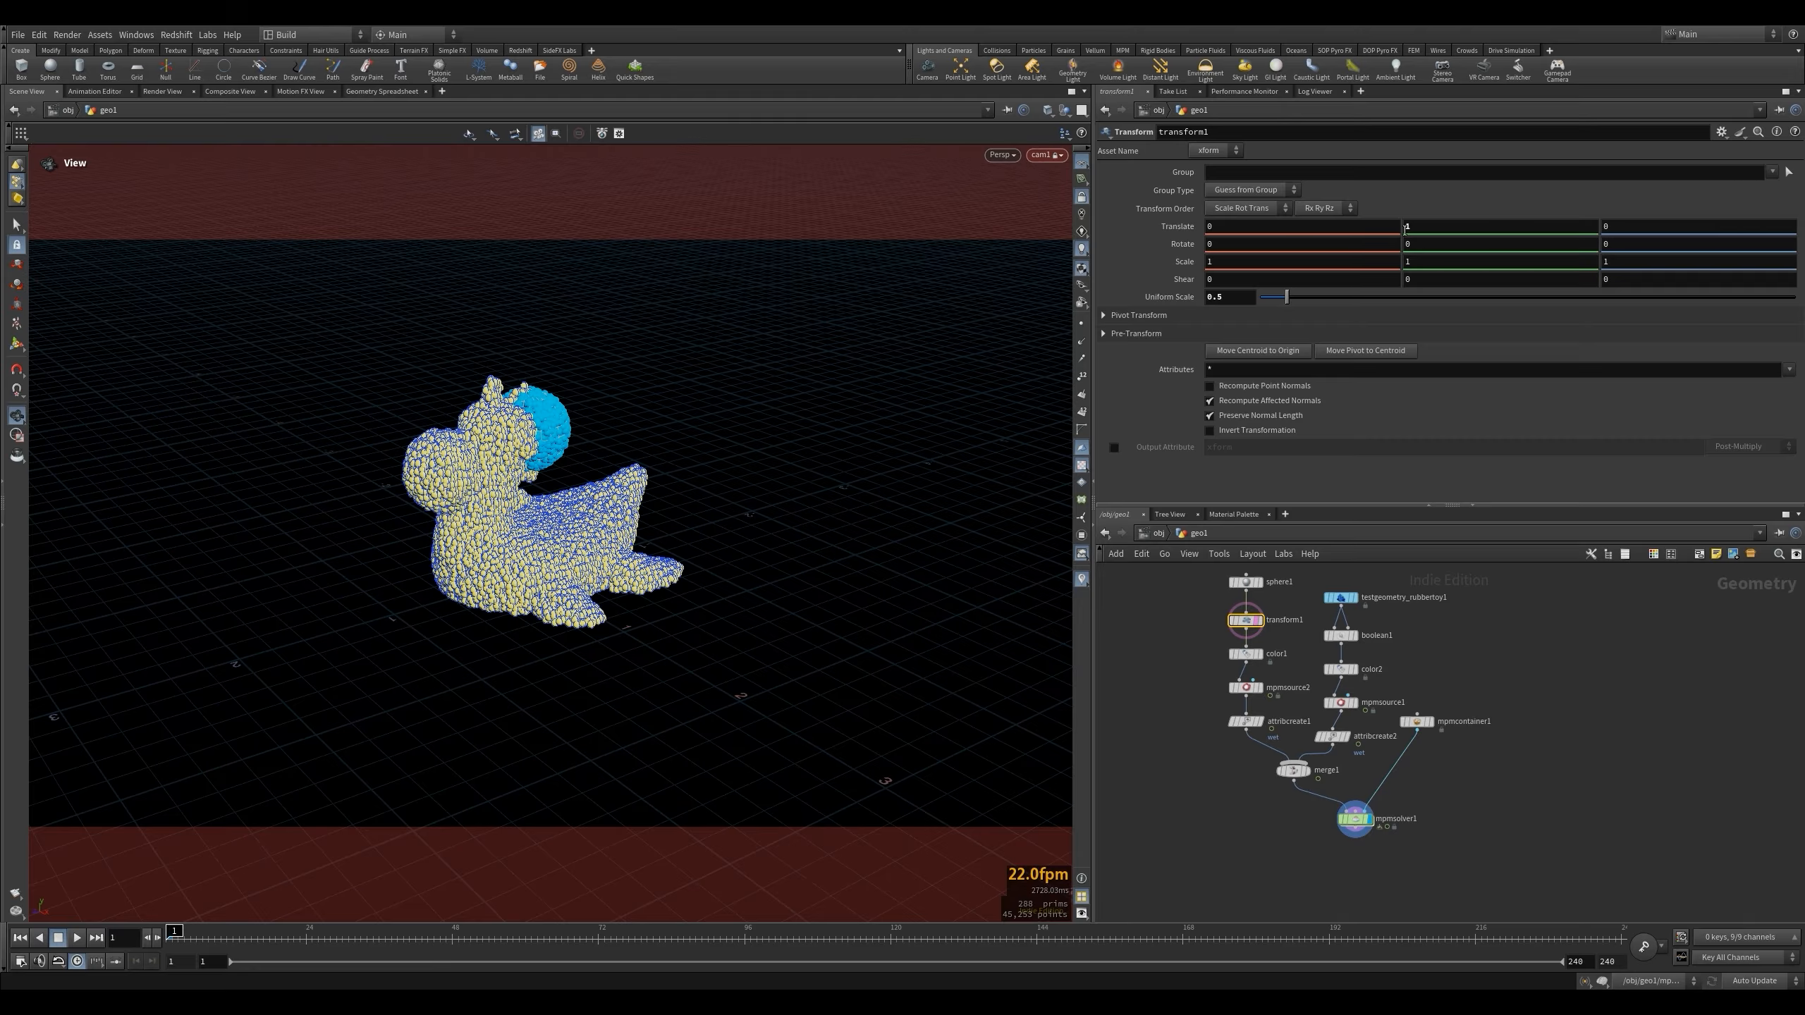
middle_click_drag(1345, 229, 1309, 229)
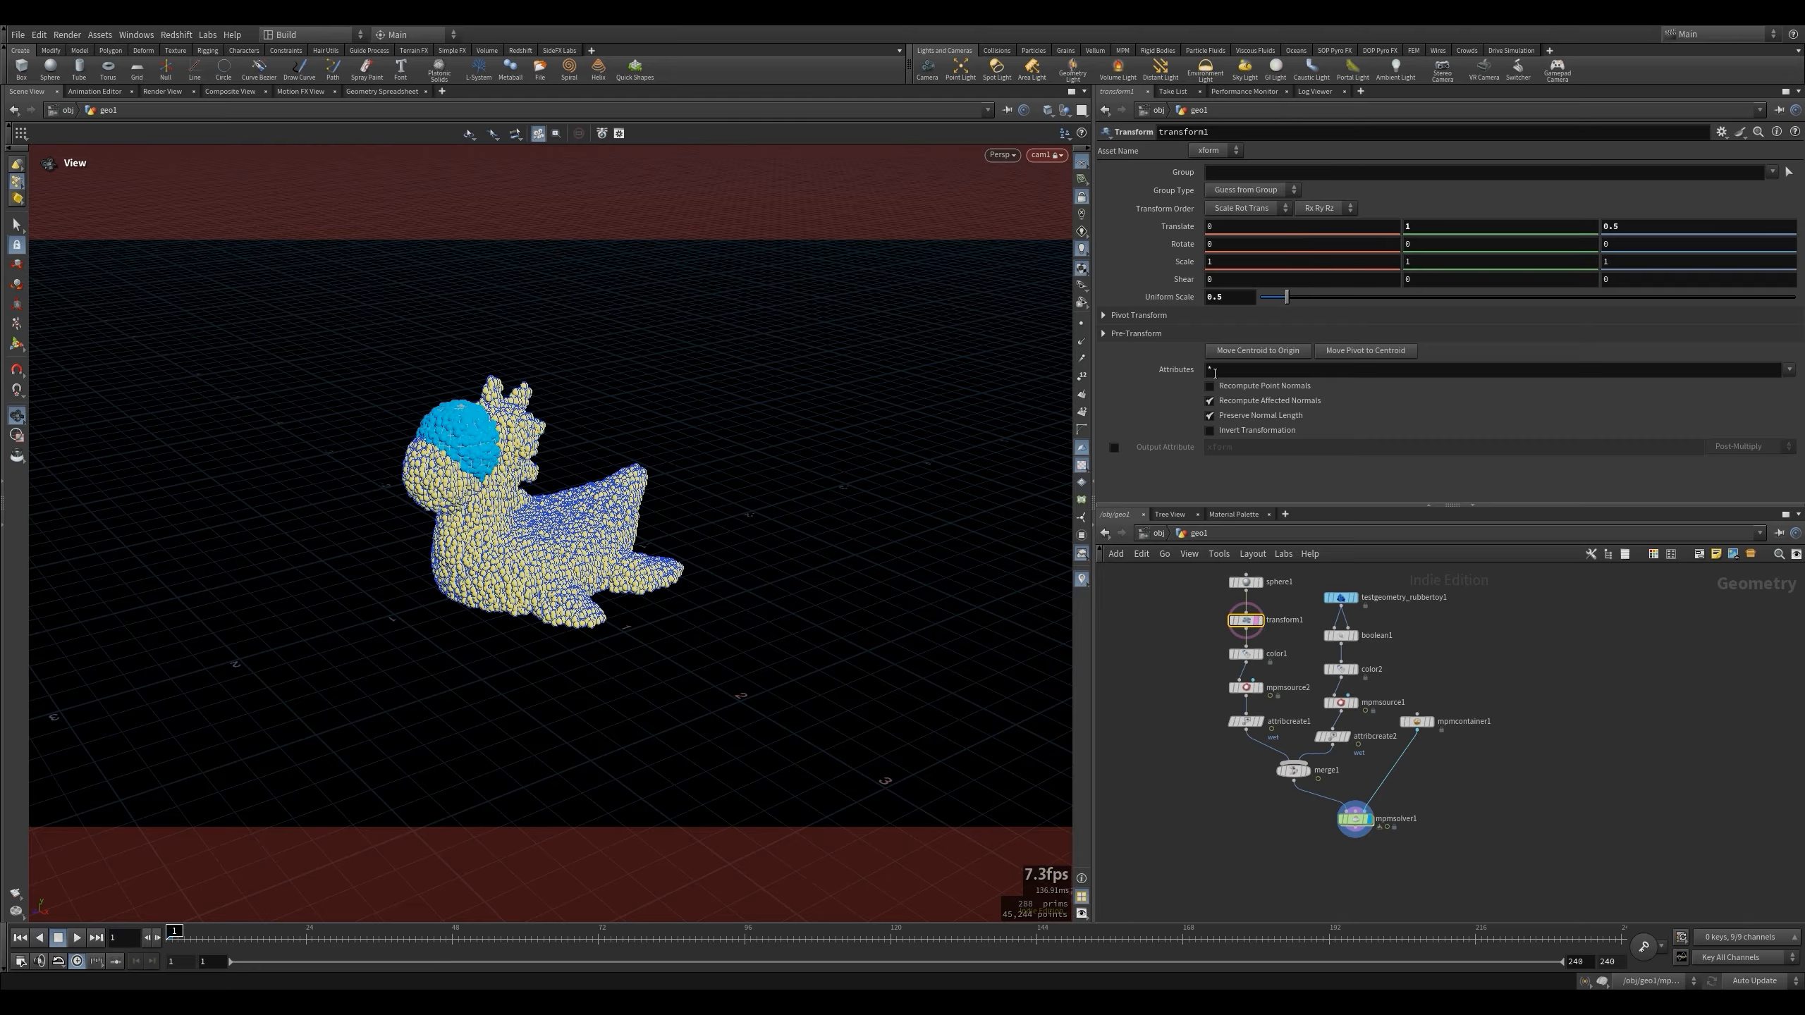
double_click(1230, 297)
type("1")
key("Return")
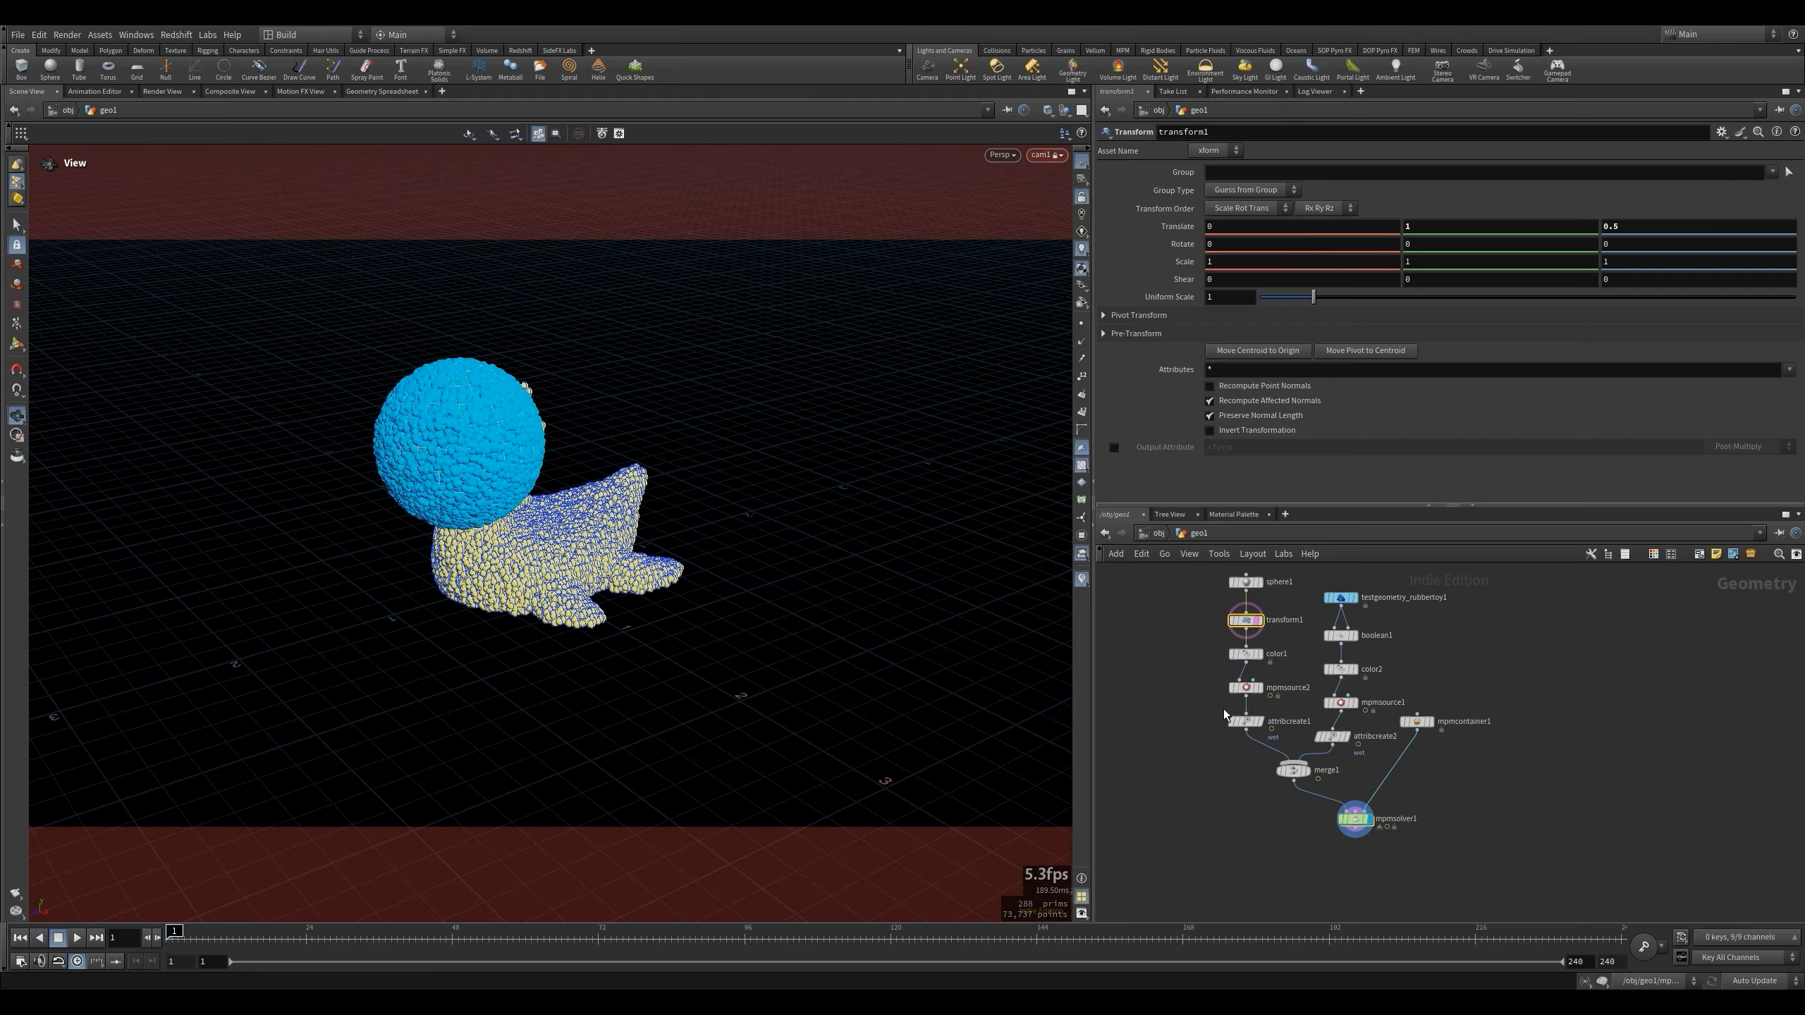
Add a Blast node wired to the first output of mpmsolver1 and display it.
left_click(1358, 821)
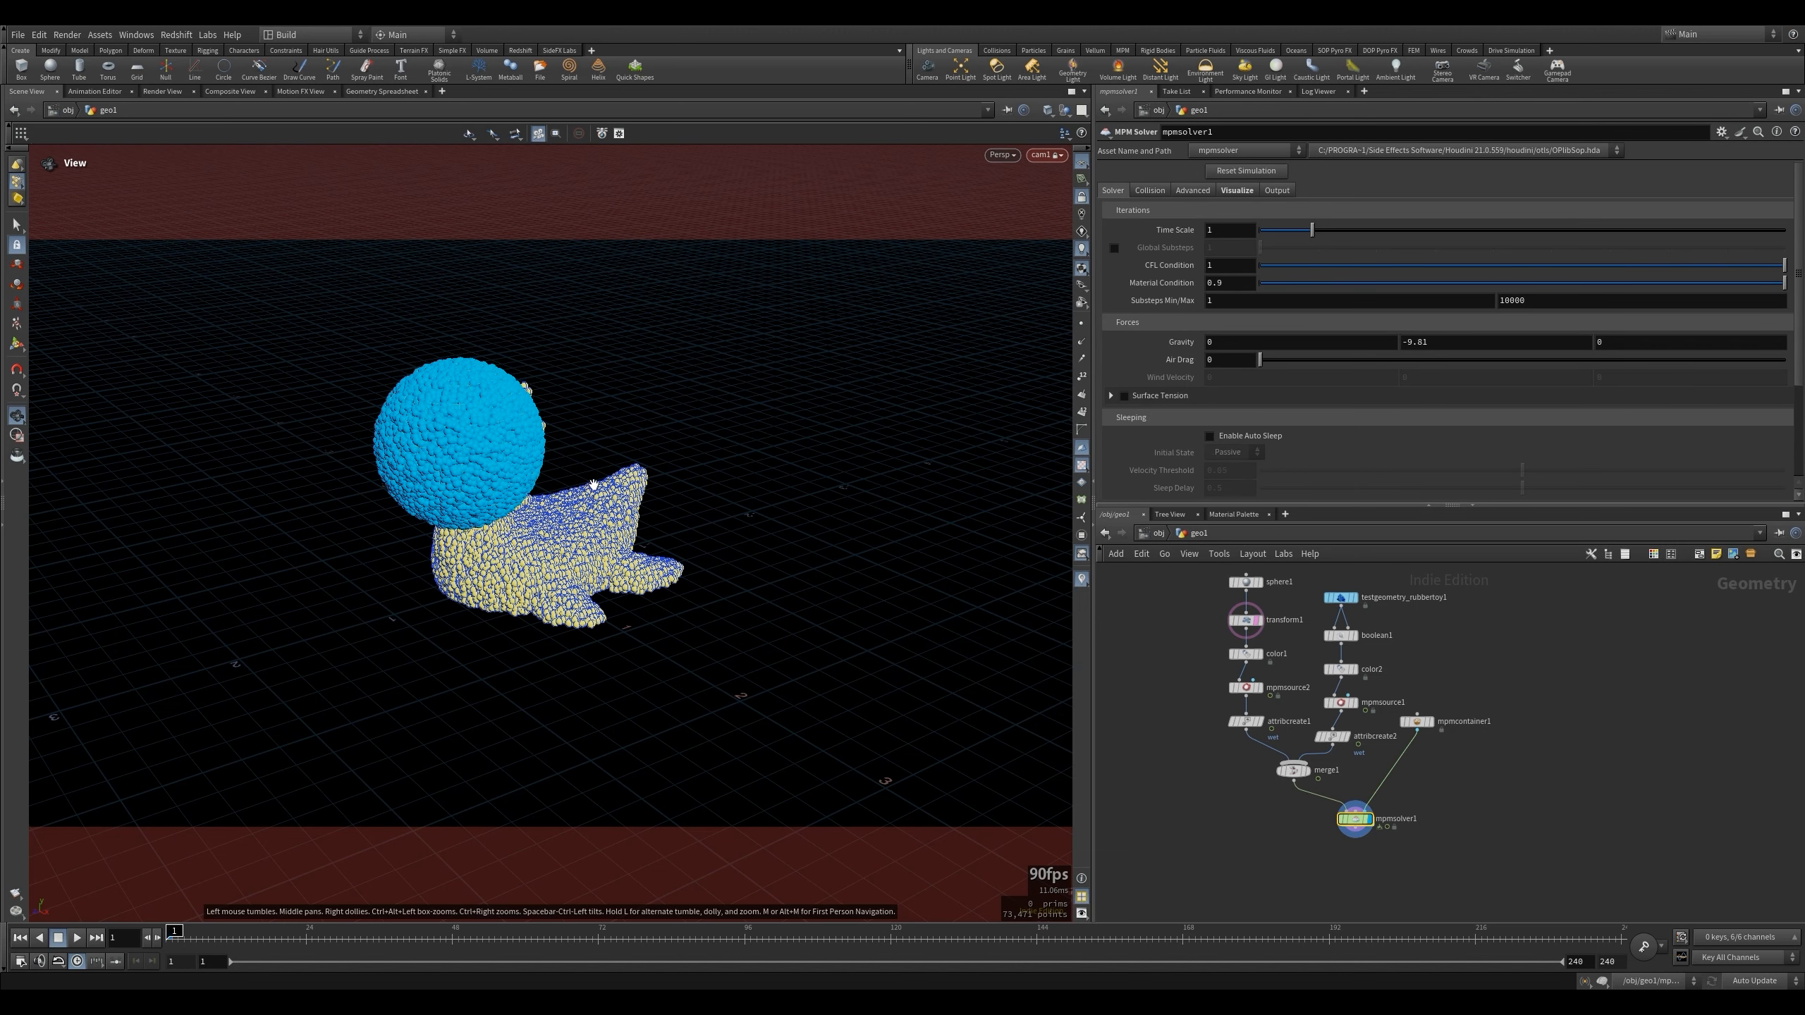
left_click_drag(596, 462, 644, 406)
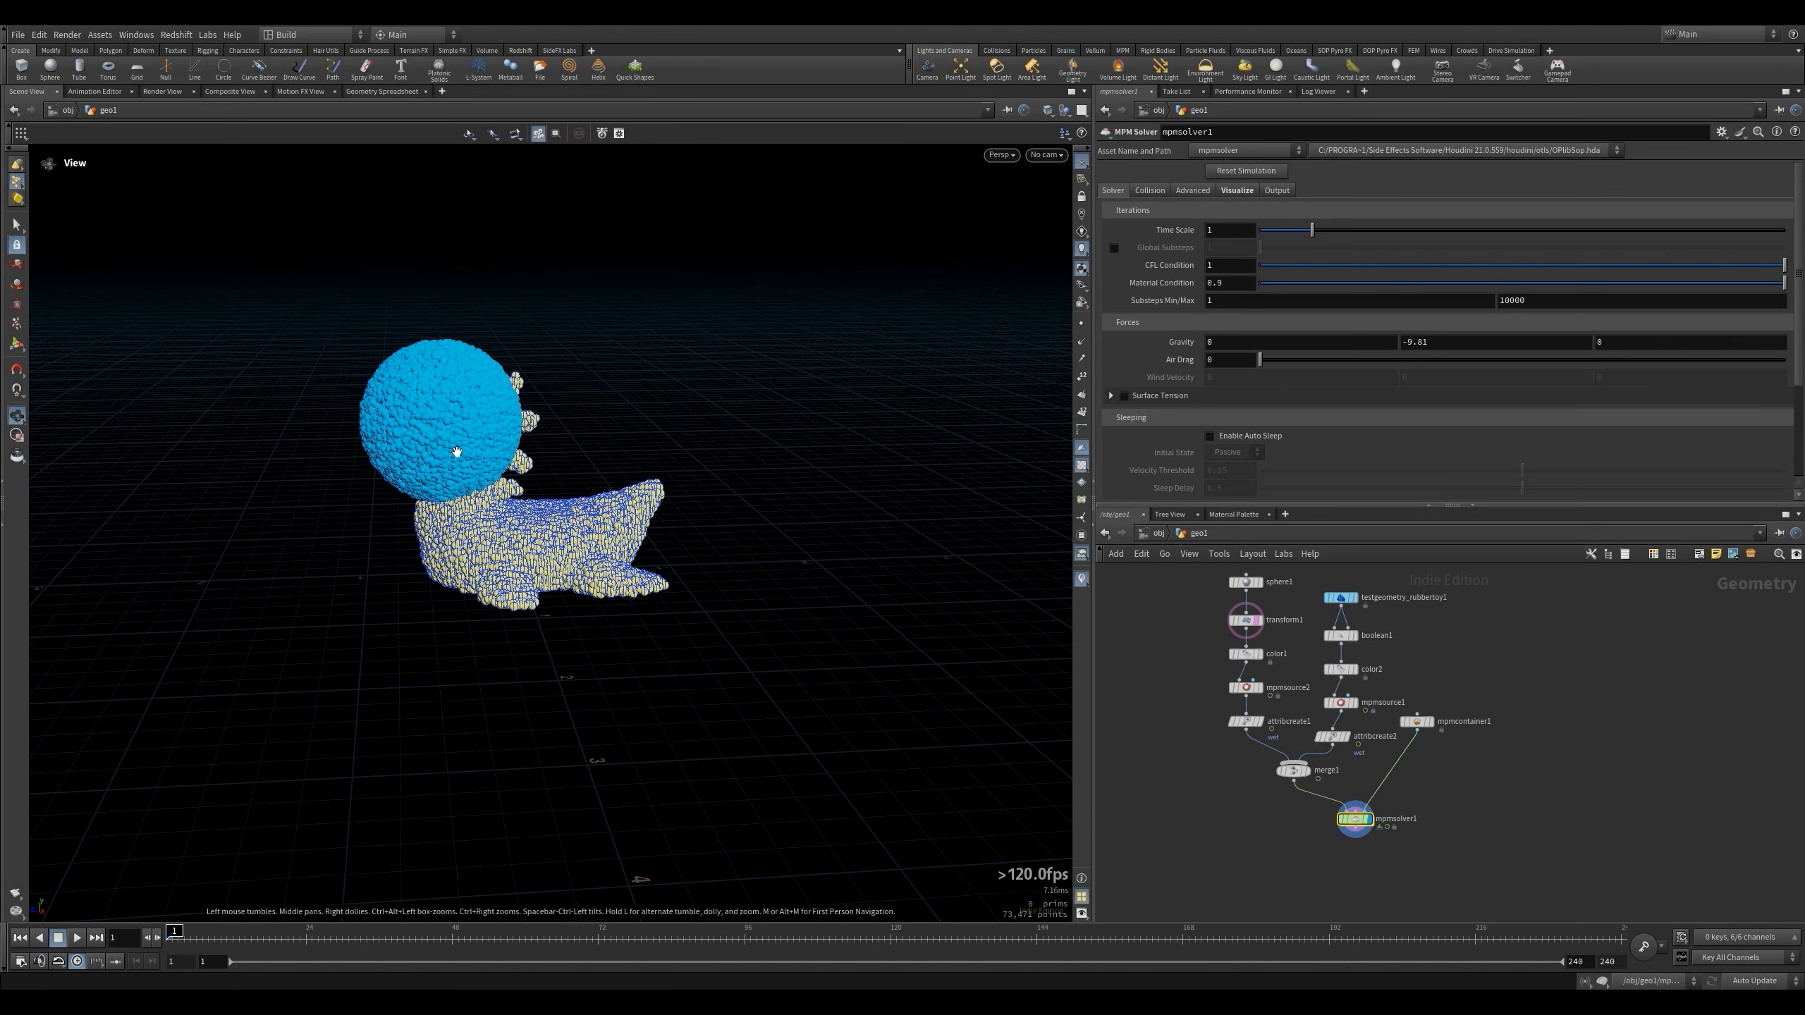
scroll(1324, 853, "up", 3)
left_click(1332, 856)
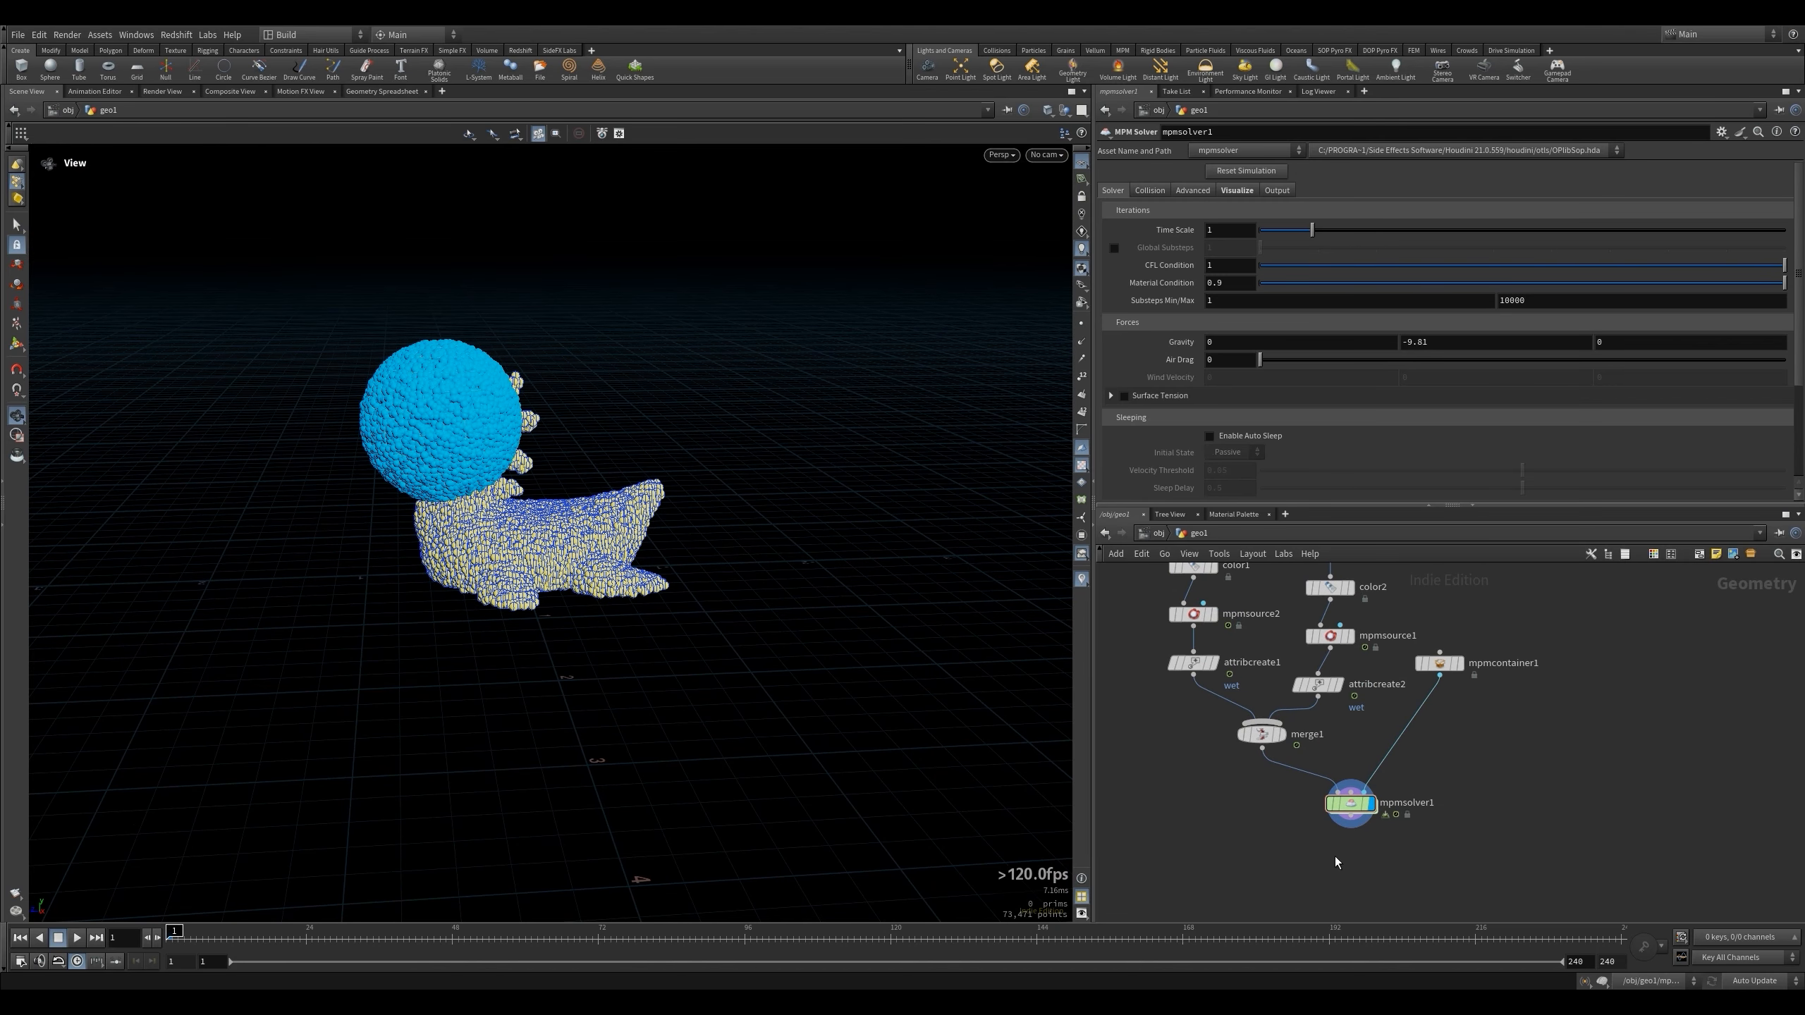
key("Tab")
type("bls")
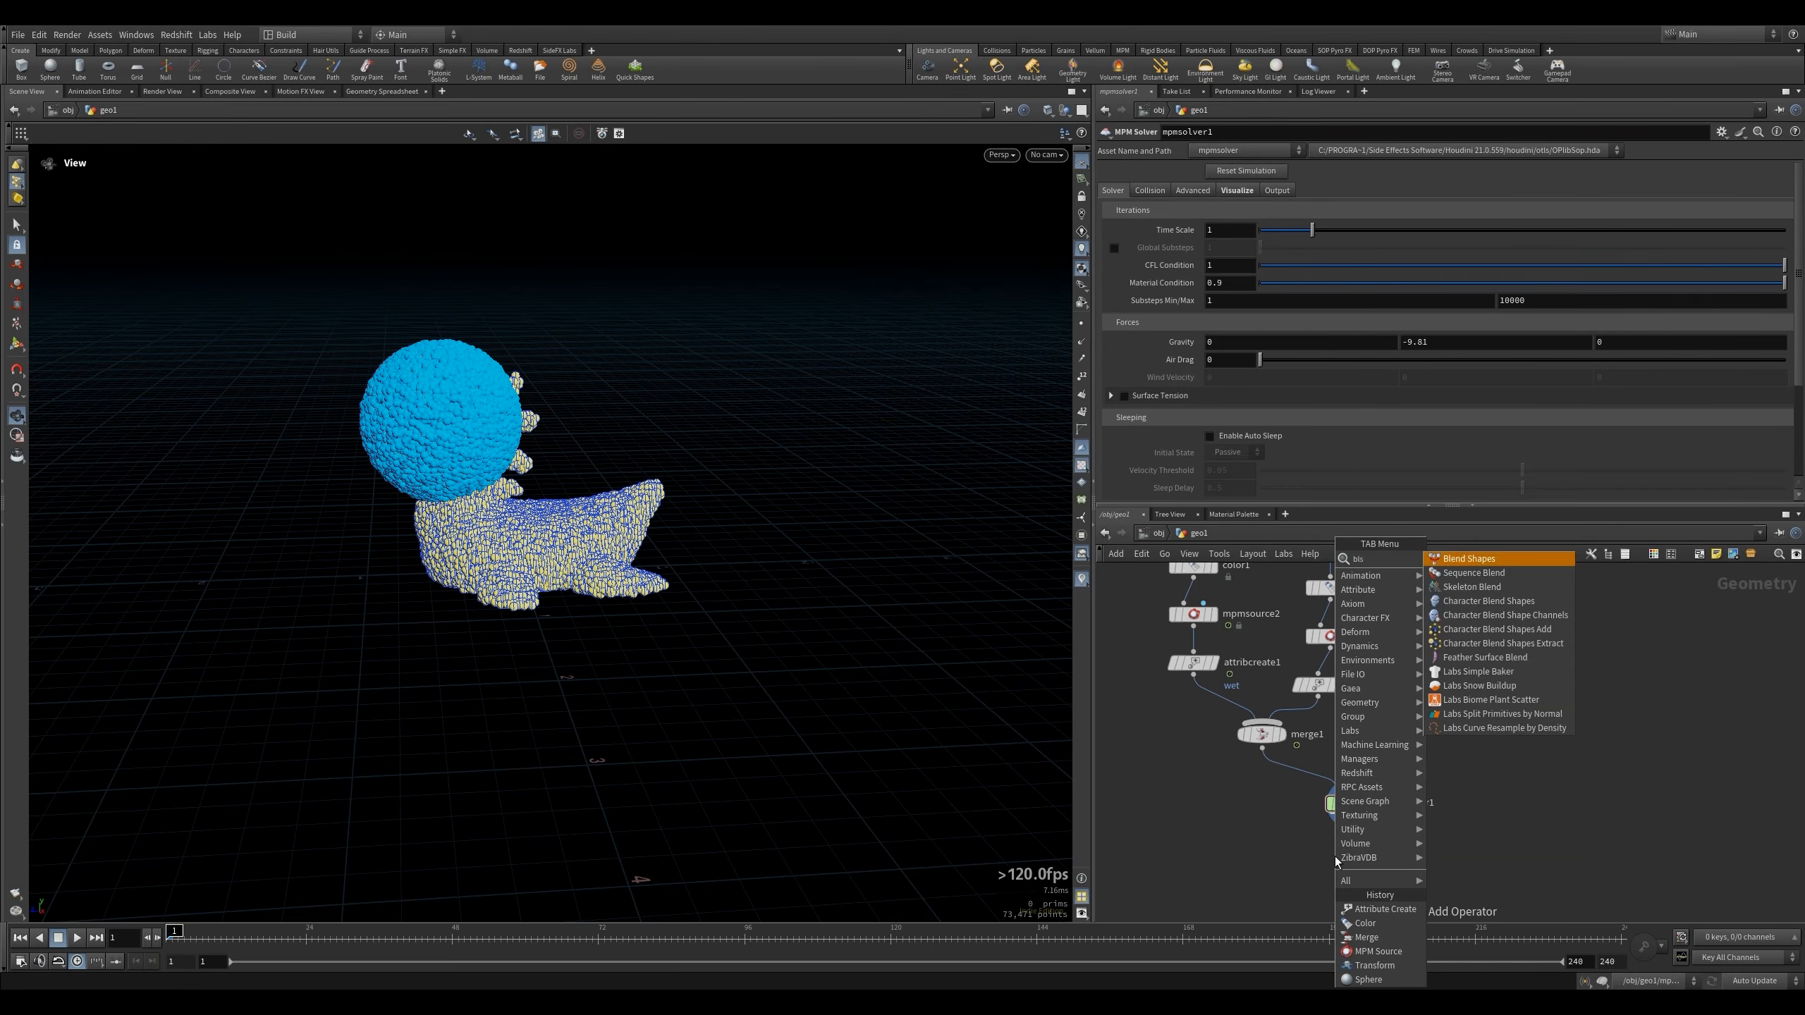
key("BackSpace")
type("a")
key("Return")
left_click(1348, 858)
left_click(1350, 849)
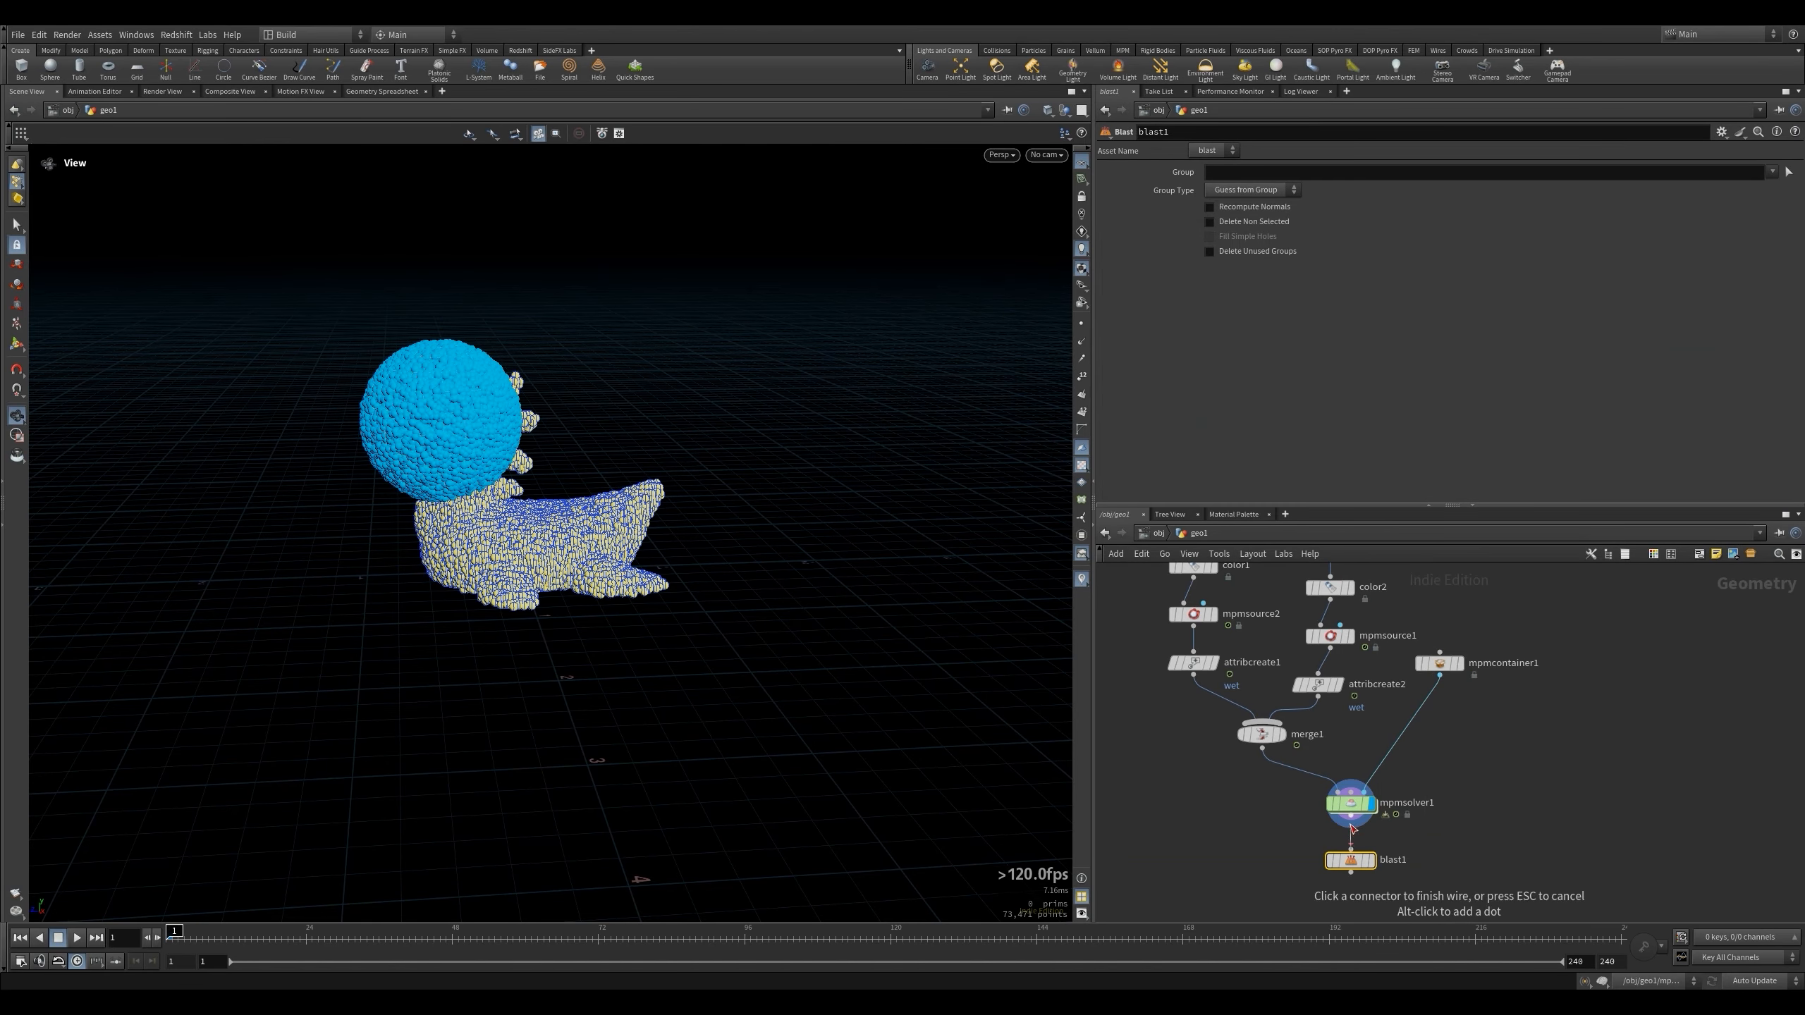
left_click(1351, 817)
left_click(1349, 848)
left_click(1369, 860)
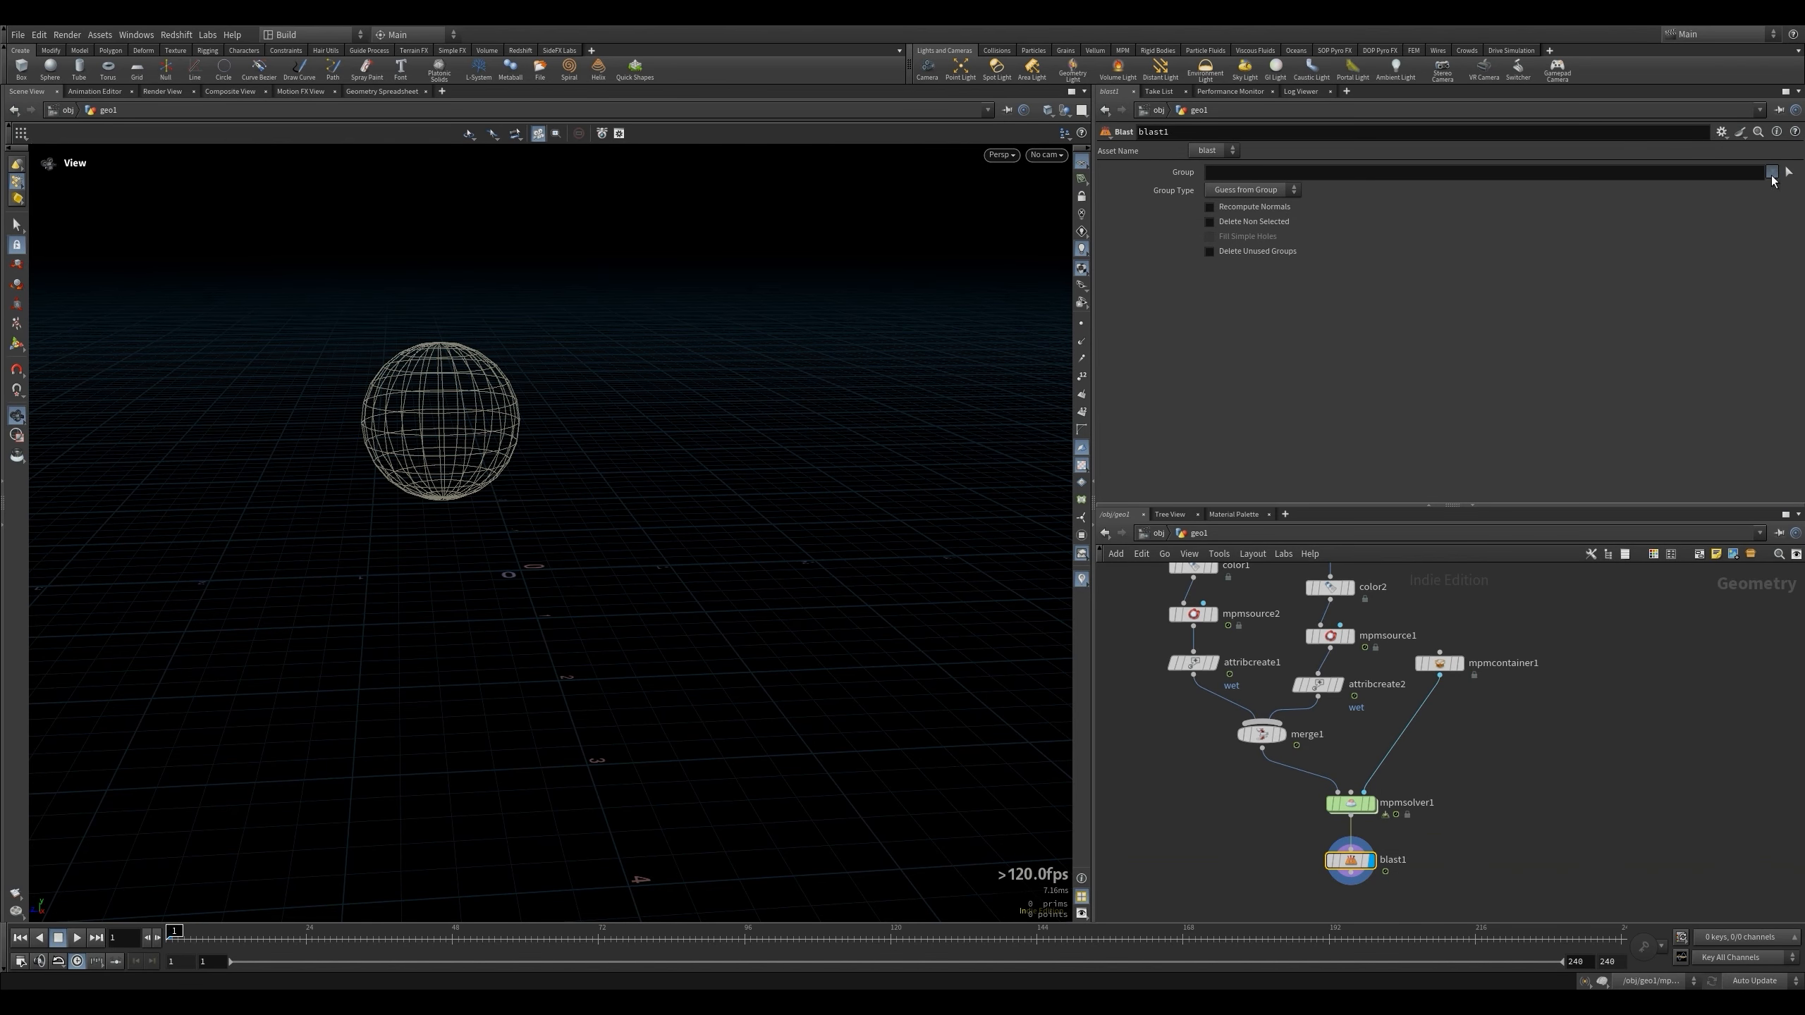
Set the Blast node's group type to Points and check which groups are available.
left_click(1772, 175)
left_click(1276, 188)
left_click(1247, 232)
left_click(1774, 173)
left_click(1538, 687)
middle_click_drag(1491, 748, 1534, 765)
scroll(1272, 620, "up", 2)
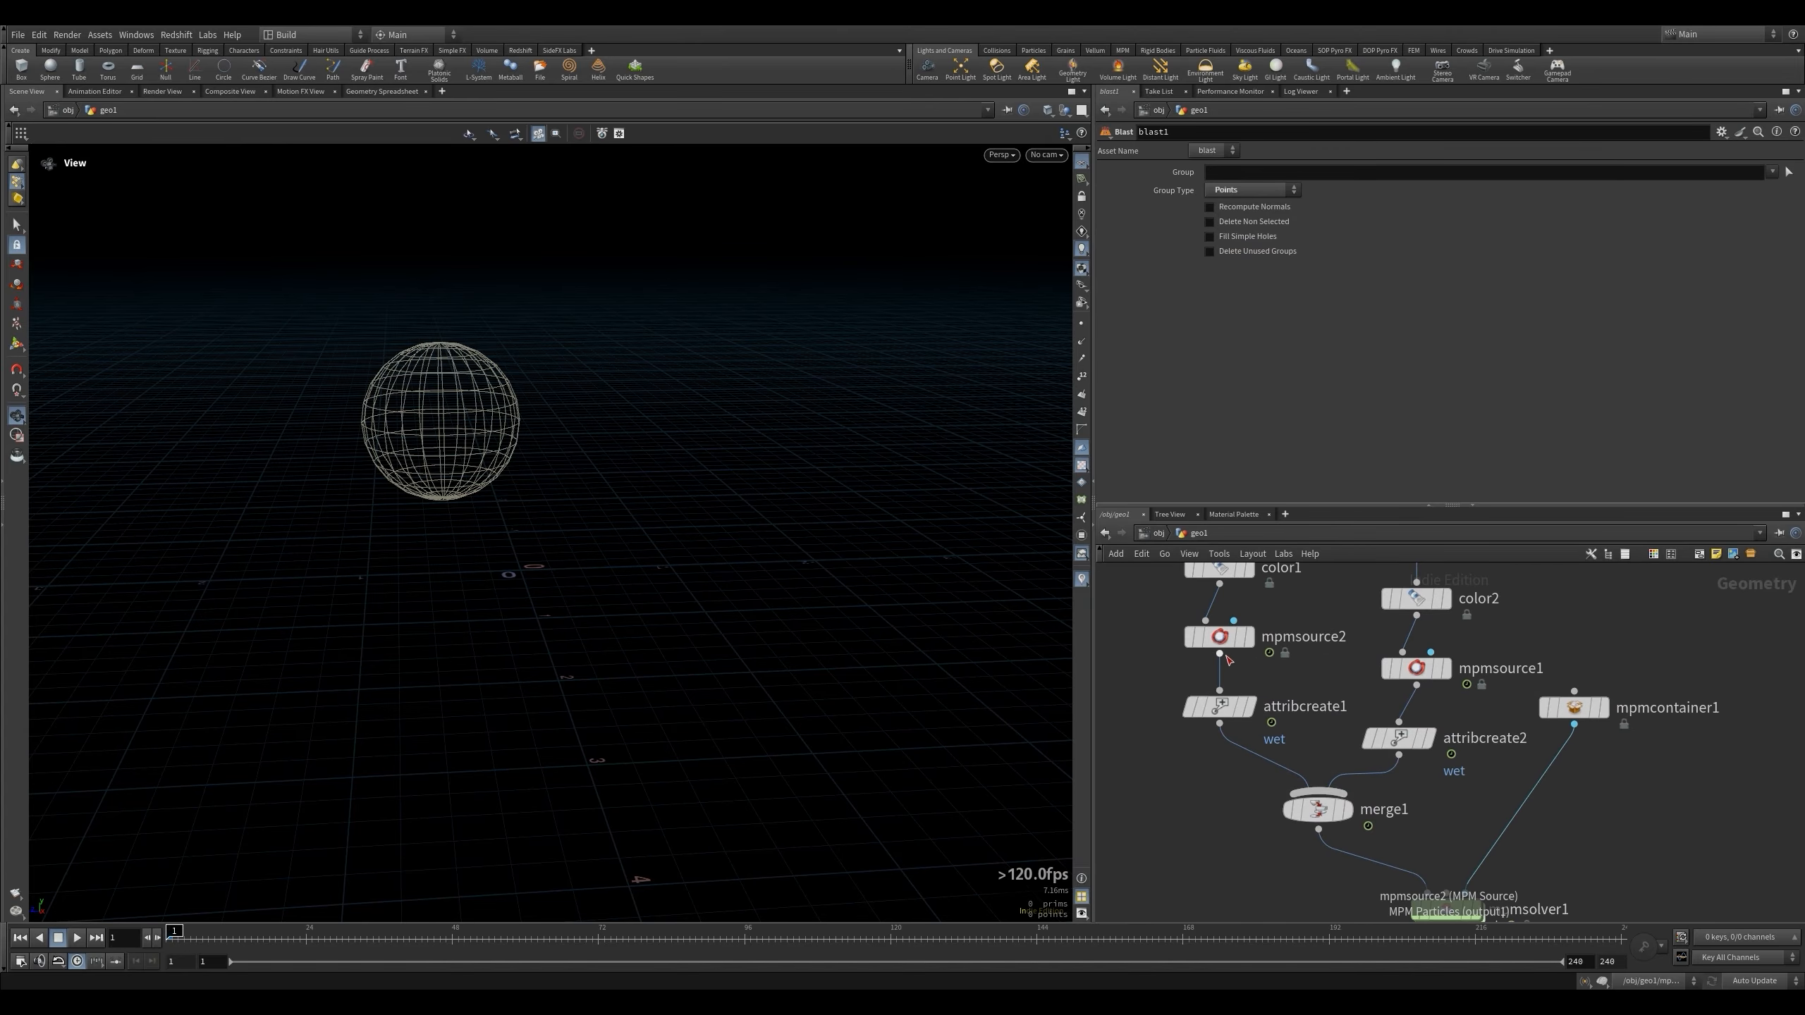
Insert a Group Create node between mpmsource2 and attribcreate1, defining a point group named liq.
right_click(1223, 658)
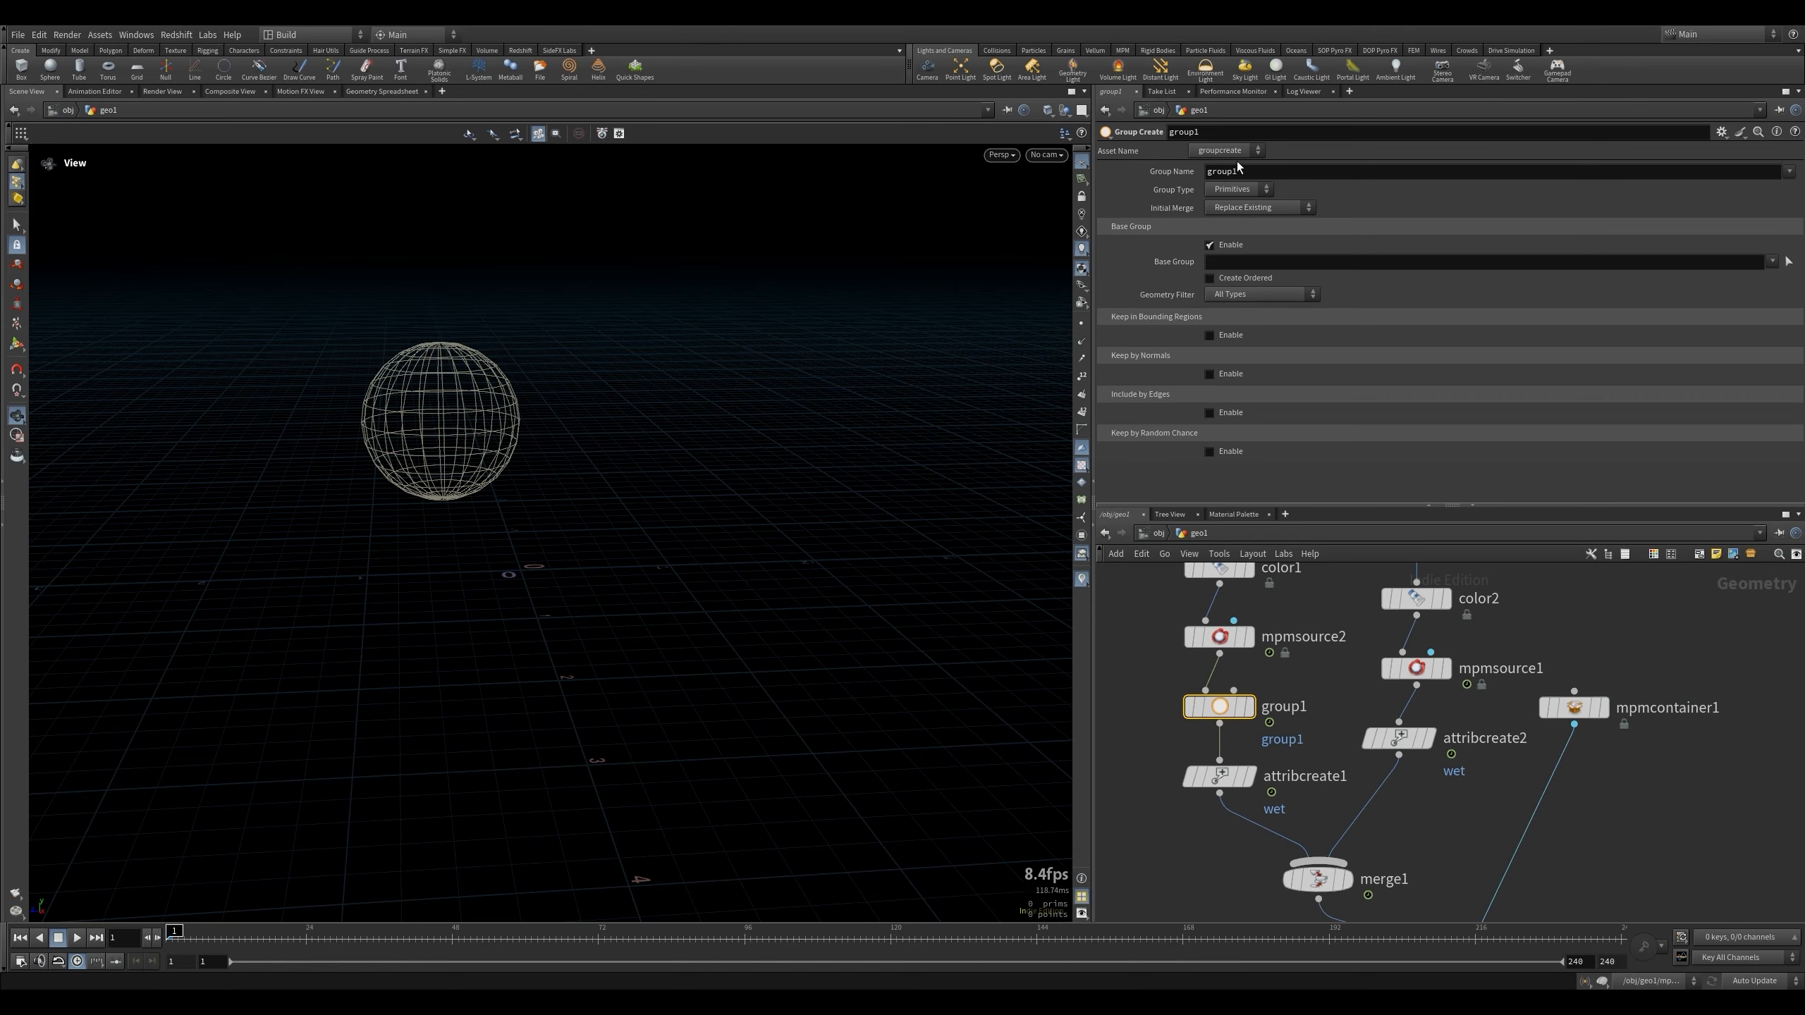
double_click(1237, 170)
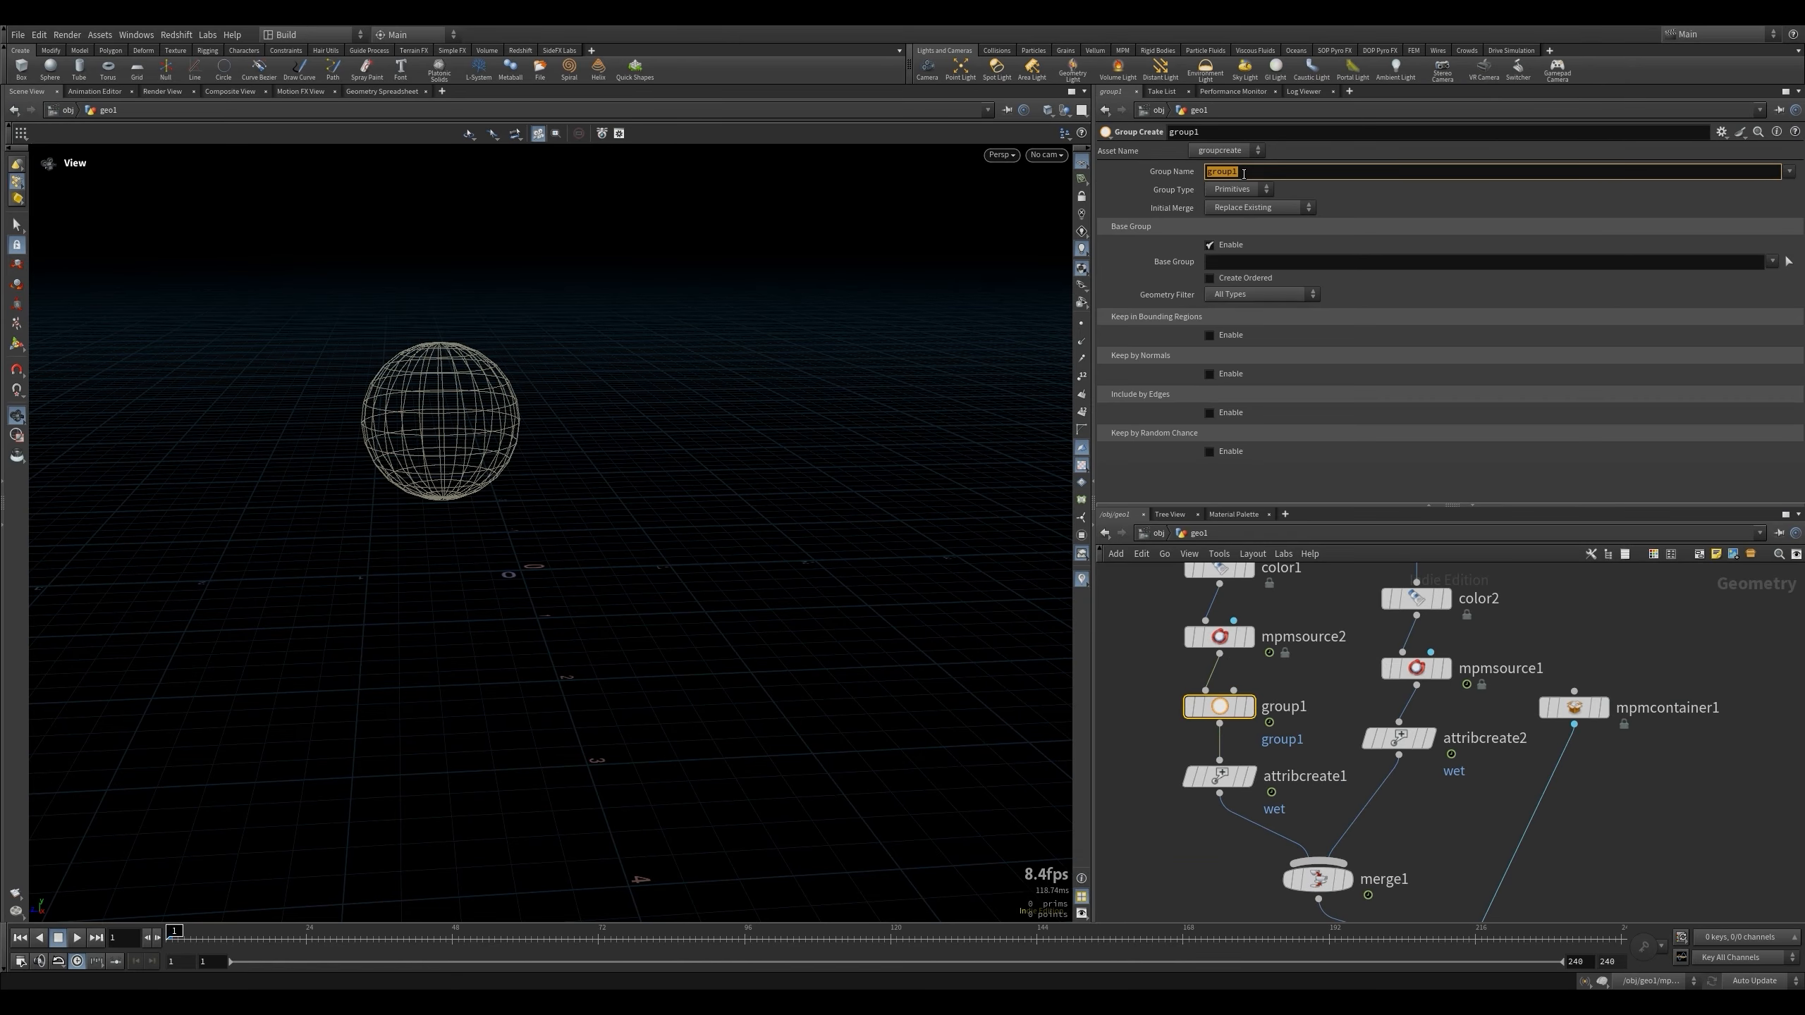
type("liq")
left_click(1240, 188)
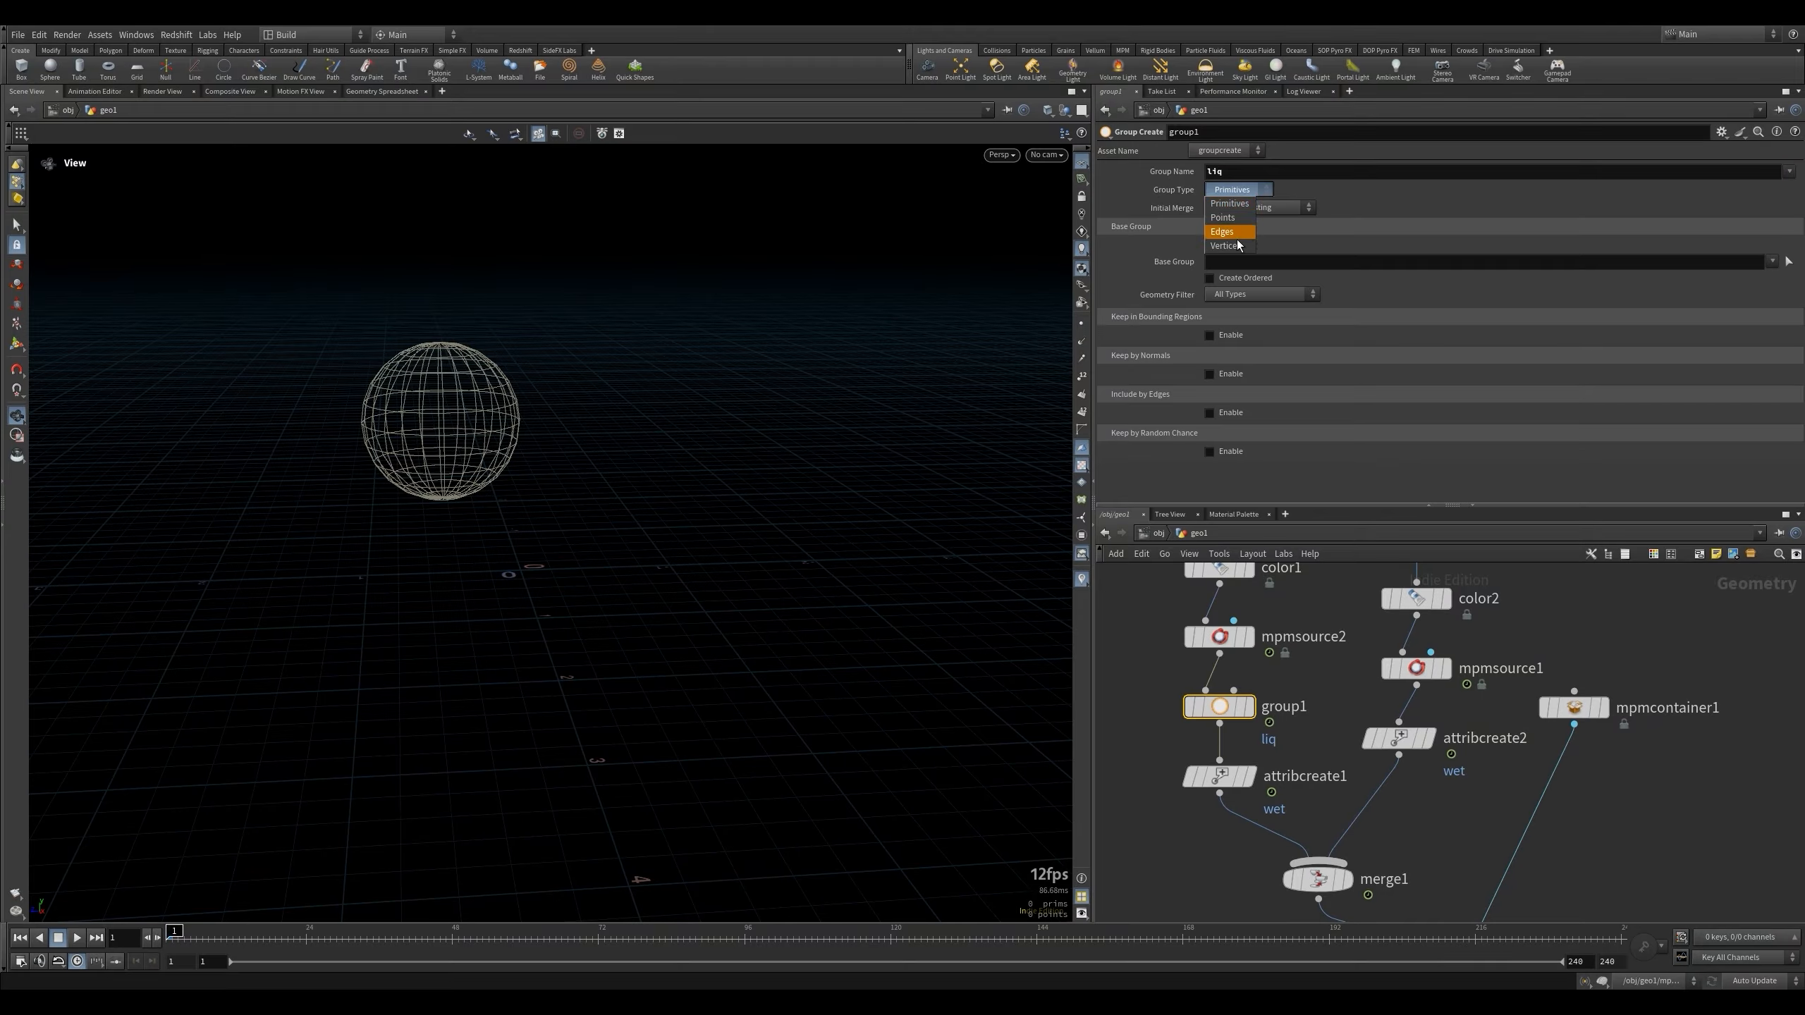
left_click(1236, 206)
Duplicate the liq Group Create node between mpmsource1 and attribcreate2 and rename its group body.
mouse_move(1232, 713)
left_click_drag(1231, 713, 1445, 740, "alt")
double_click(1233, 171)
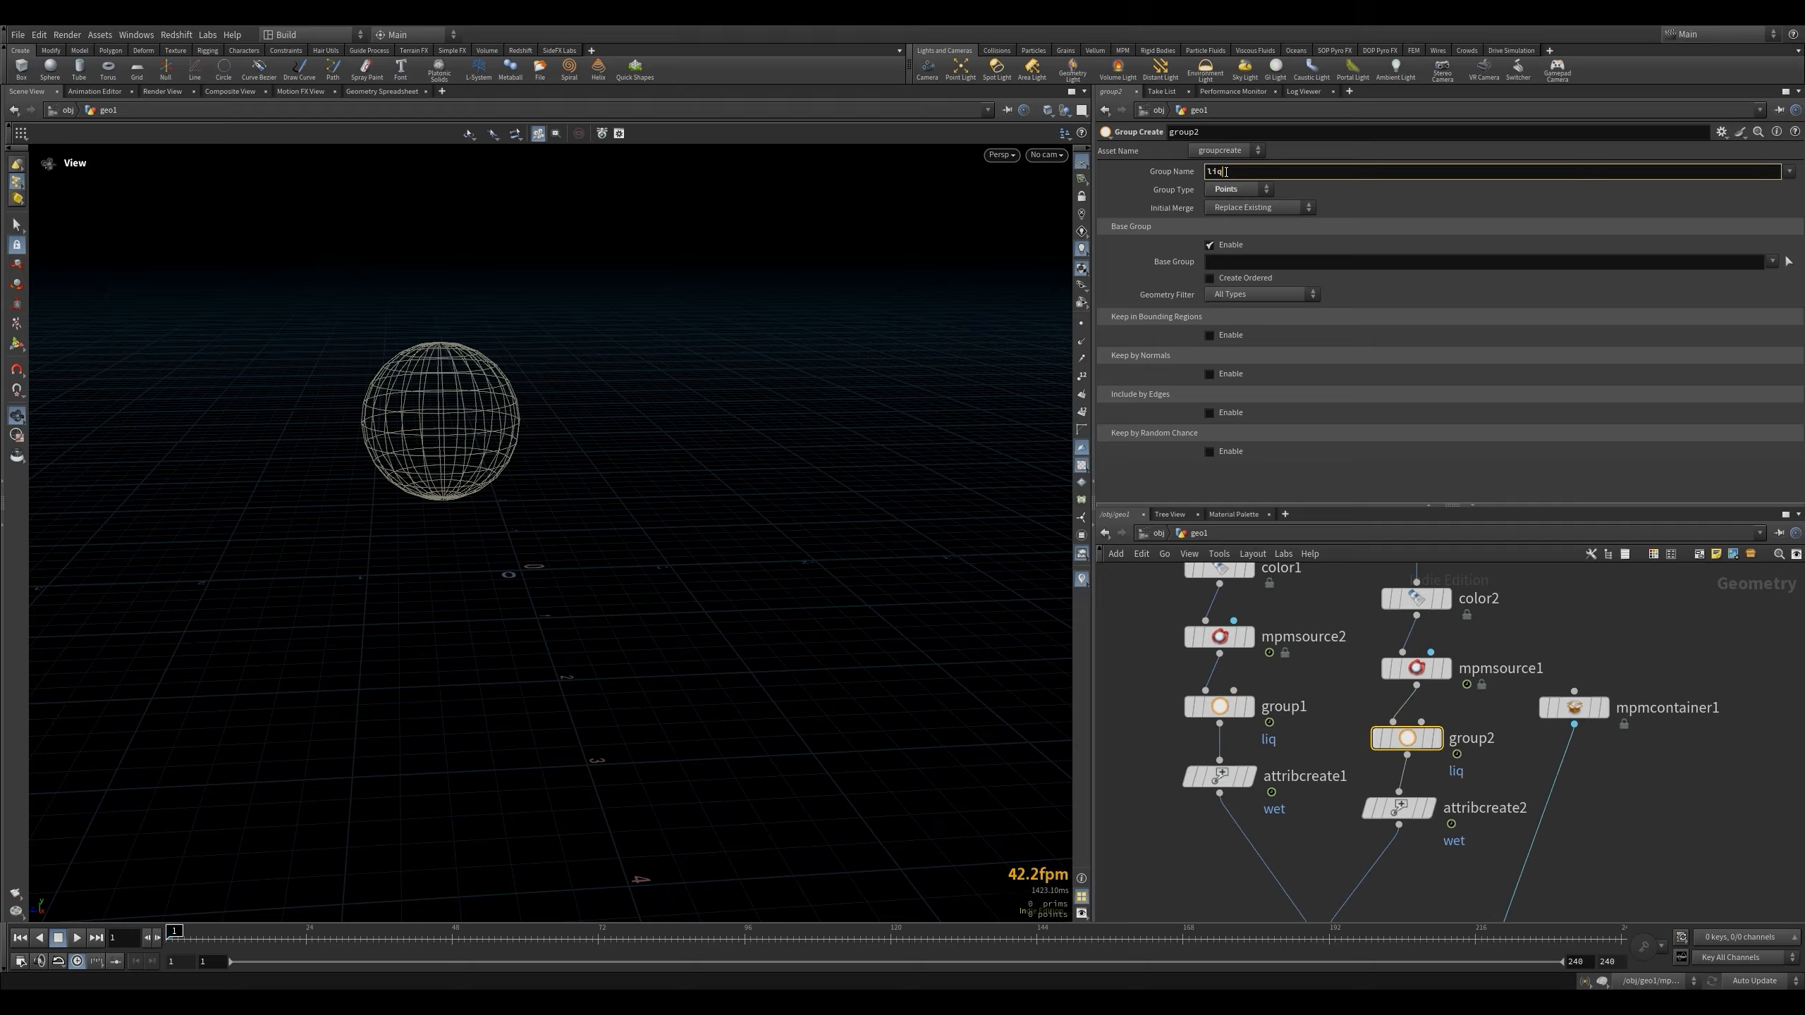
type("body")
key("Return")
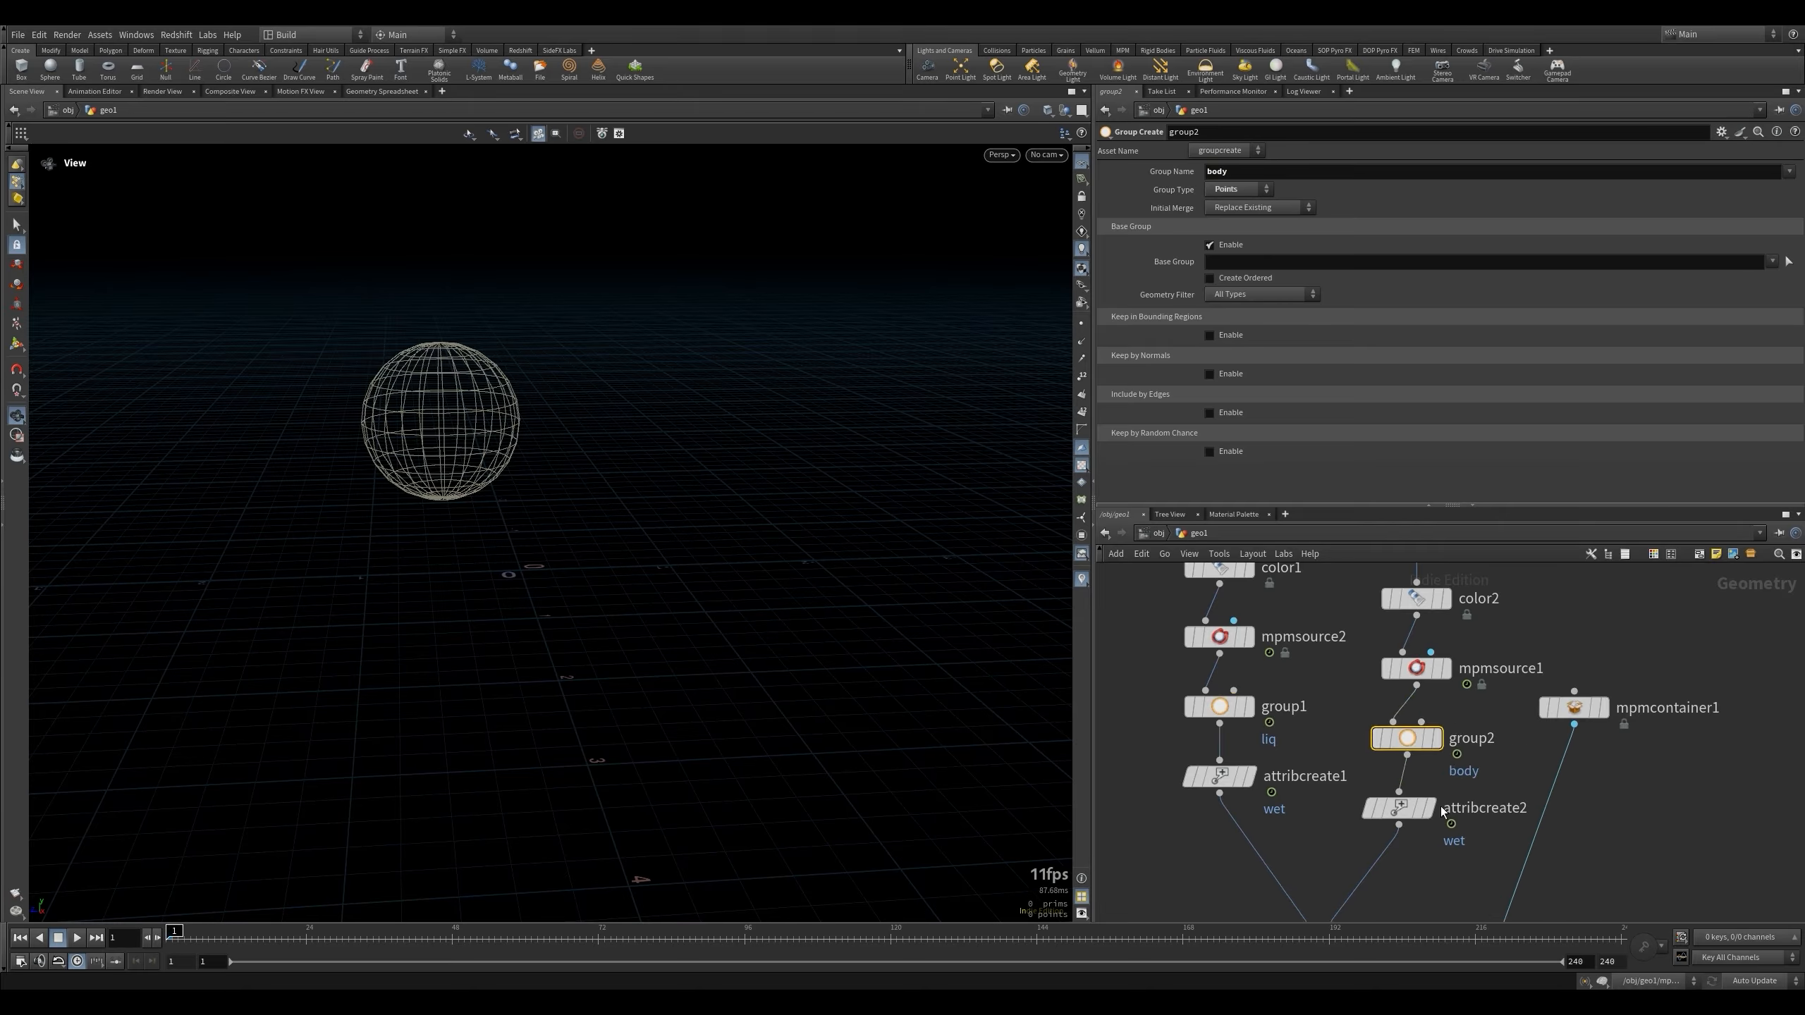
Set blast1 to the body group with Delete Non Selected enabled, so only the rubber toy's points are kept.
scroll(1441, 807, "down", 4)
left_click(1438, 867)
left_click(1772, 171)
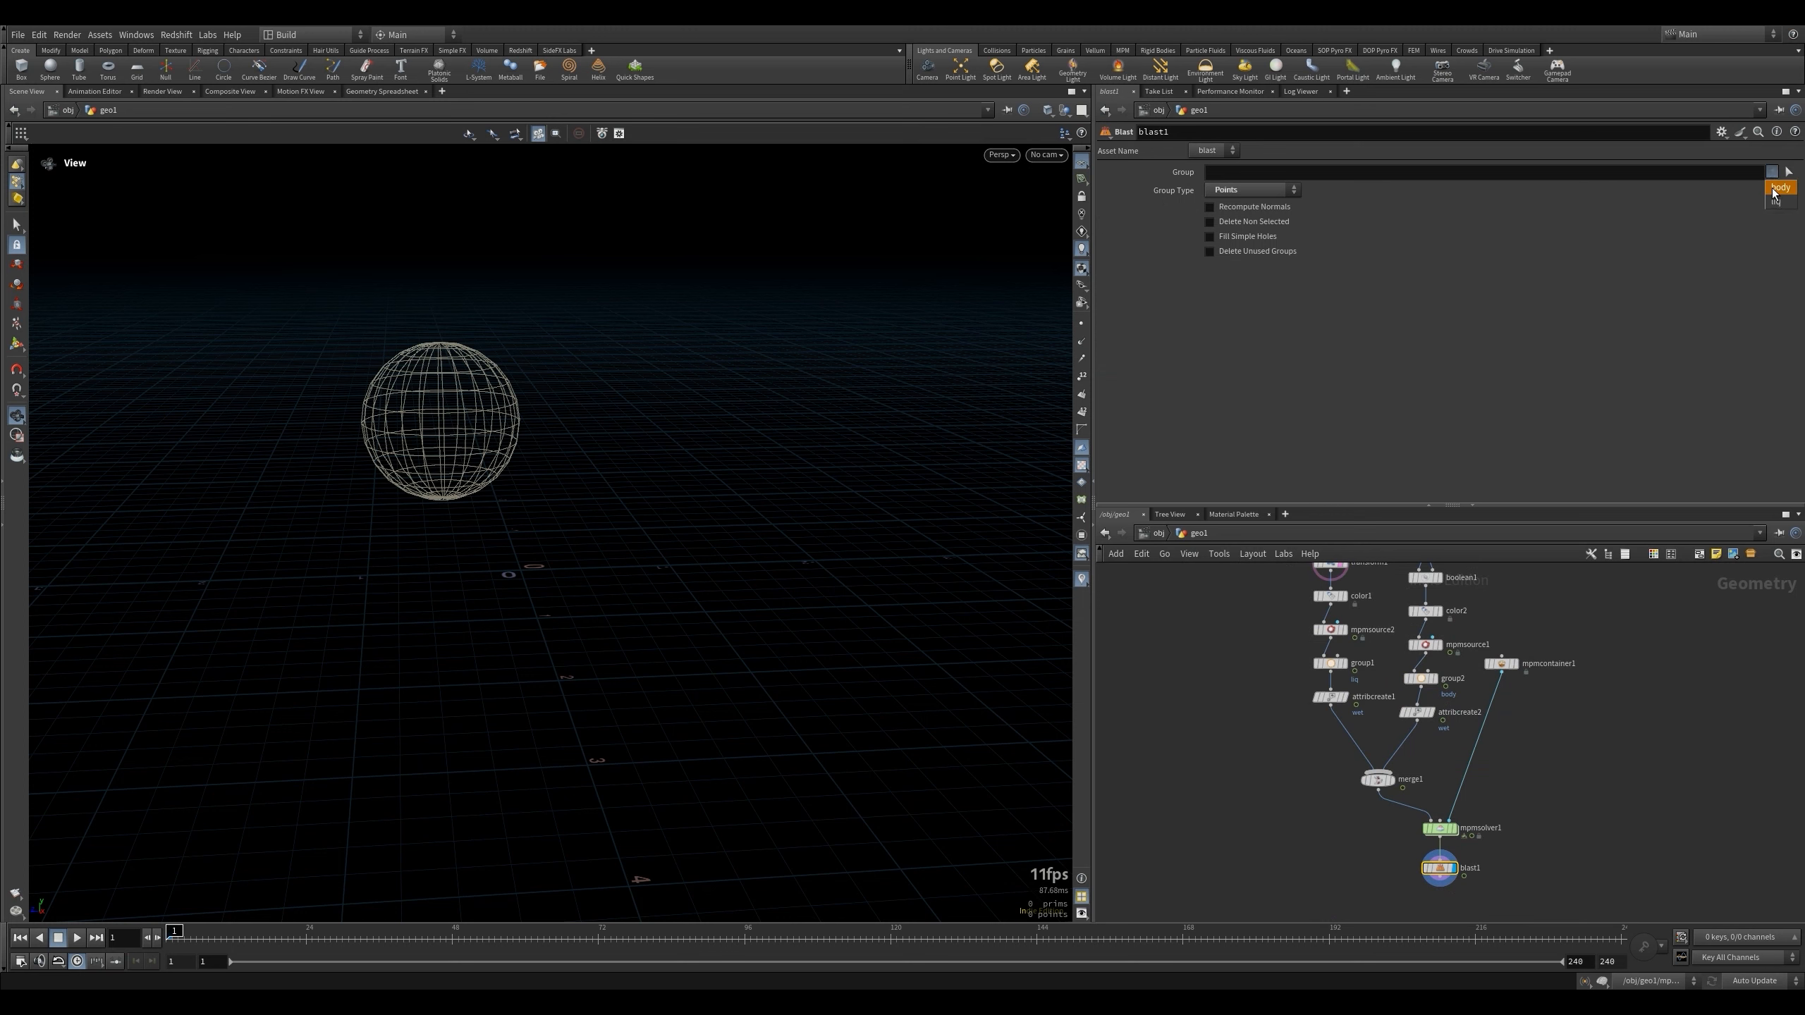
left_click(1778, 194)
left_click(1208, 222)
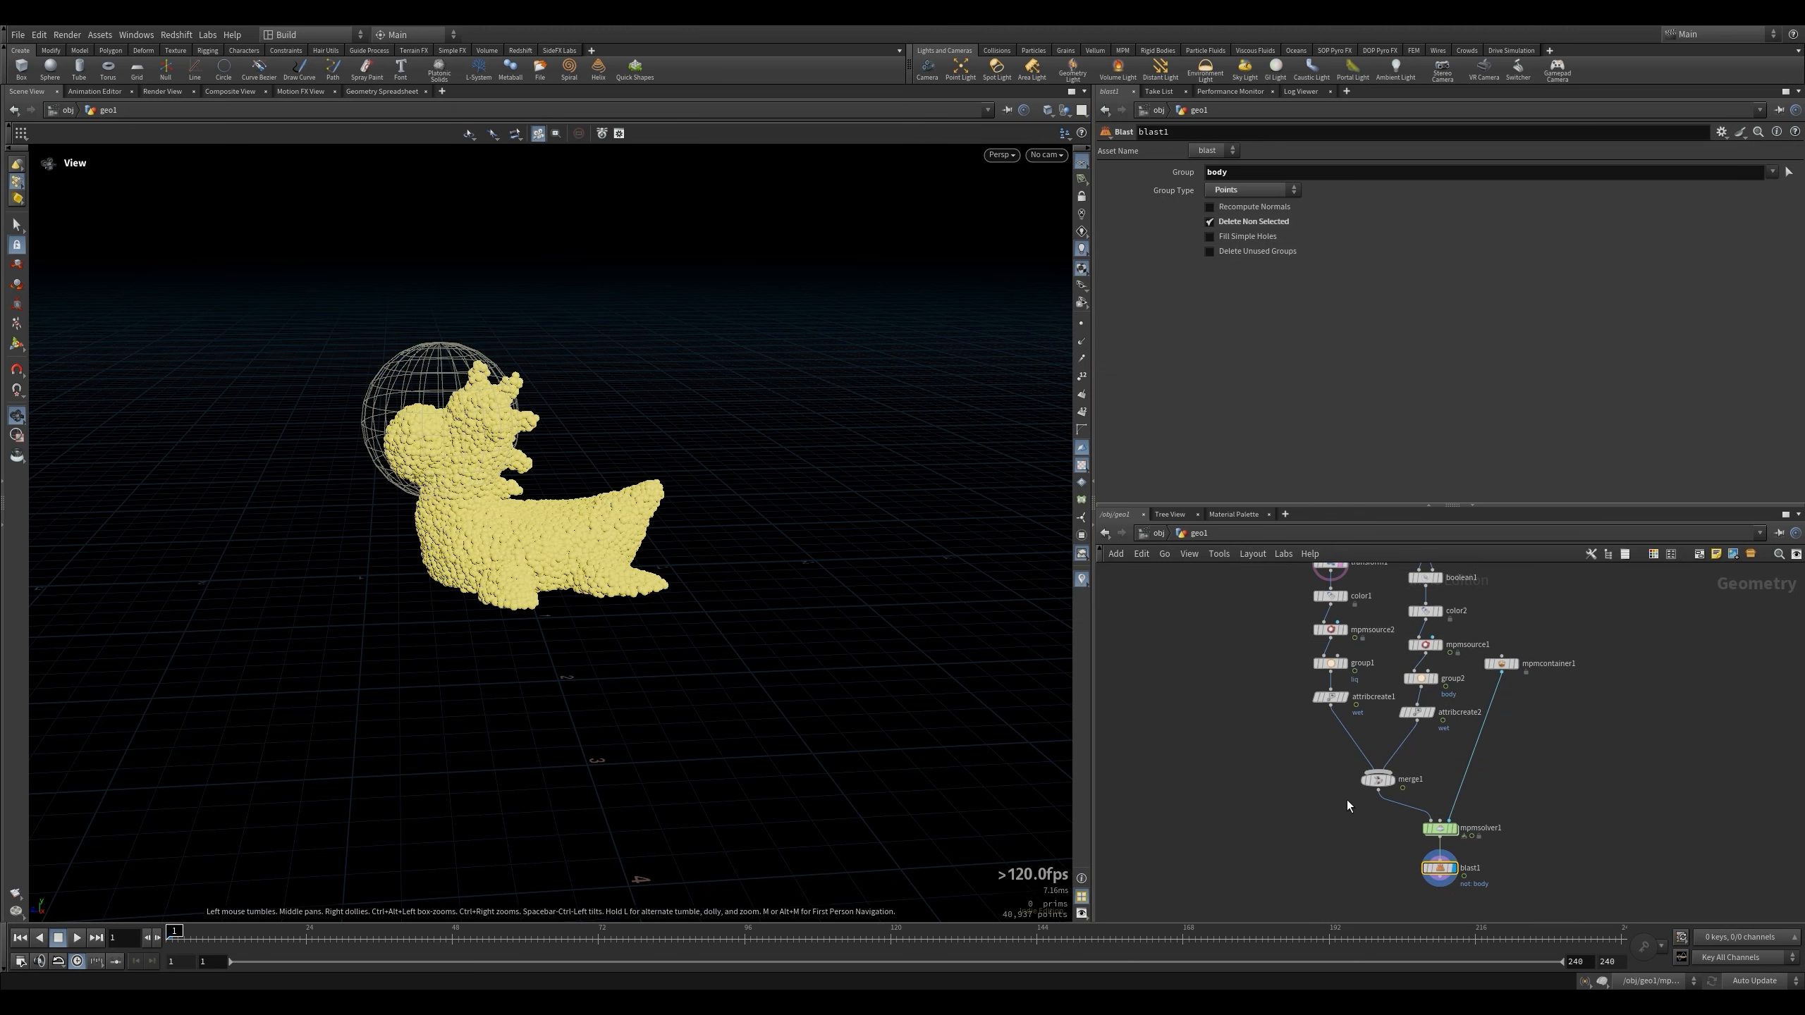
Play the body-only simulation, rewind to frame 1, and check the wet values in both Attribute Create nodes.
key("Up")
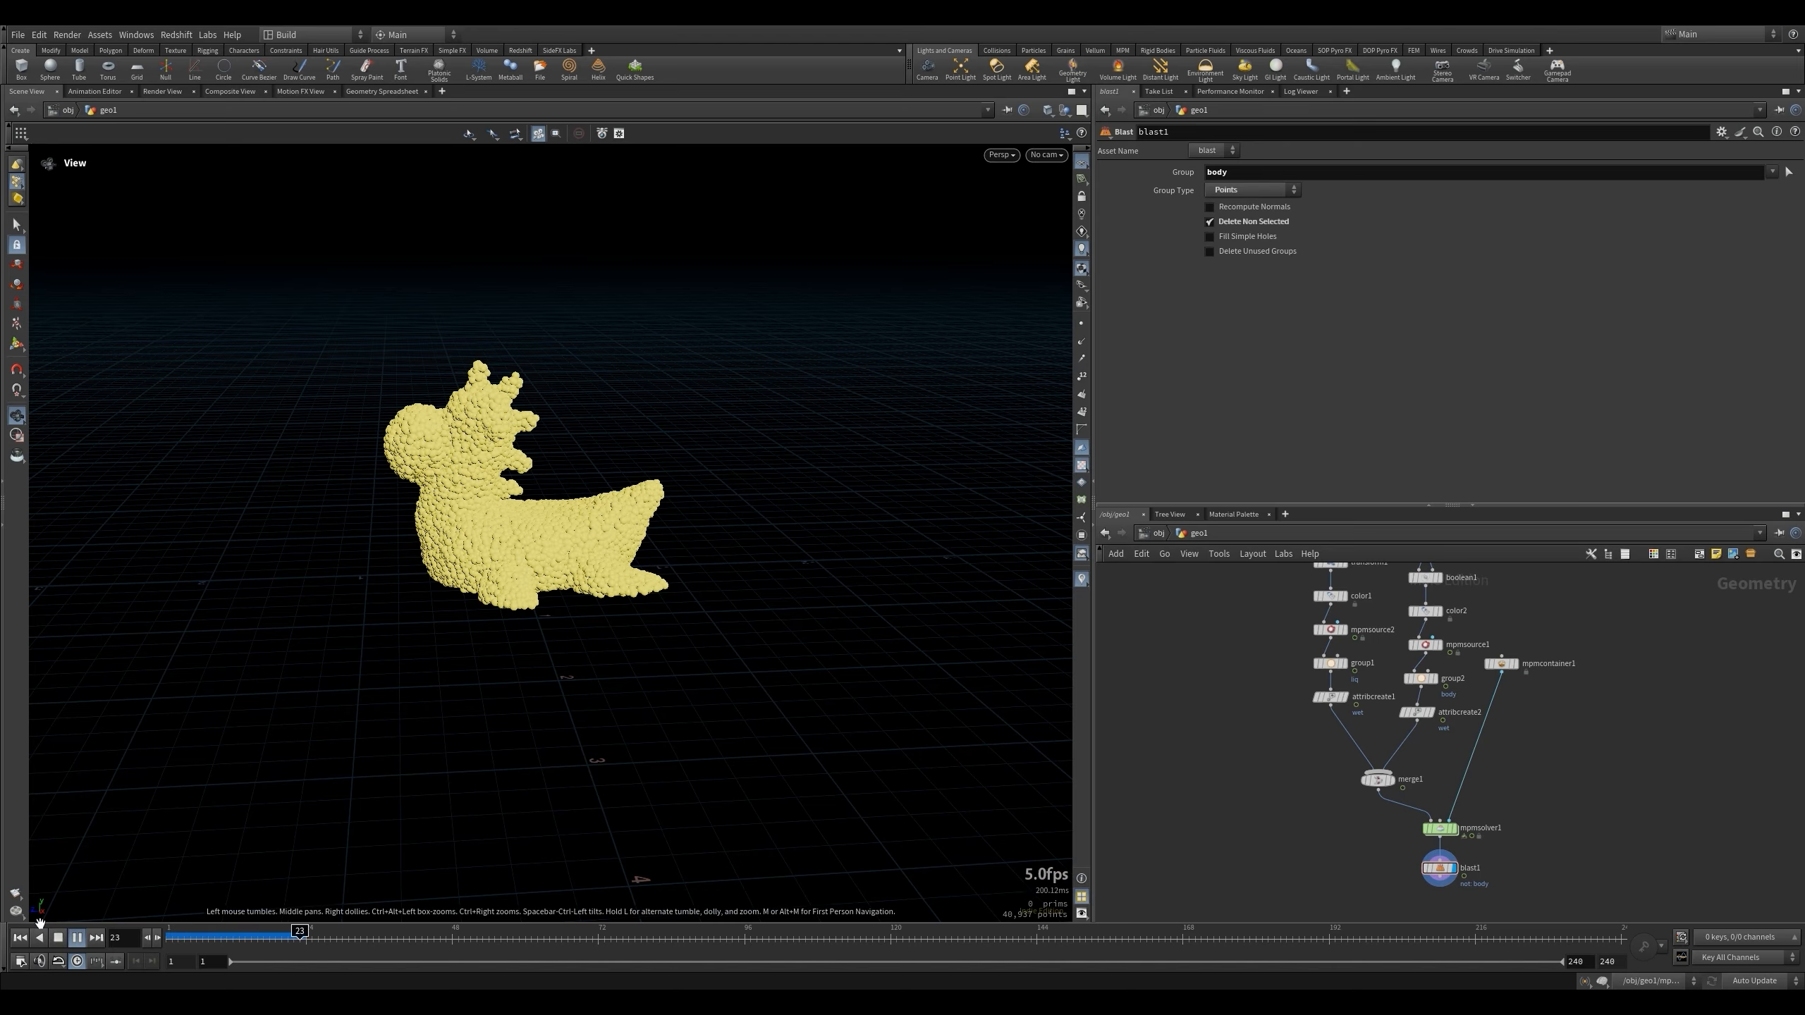
left_click(20, 937)
left_click_drag(1331, 693, 1333, 695)
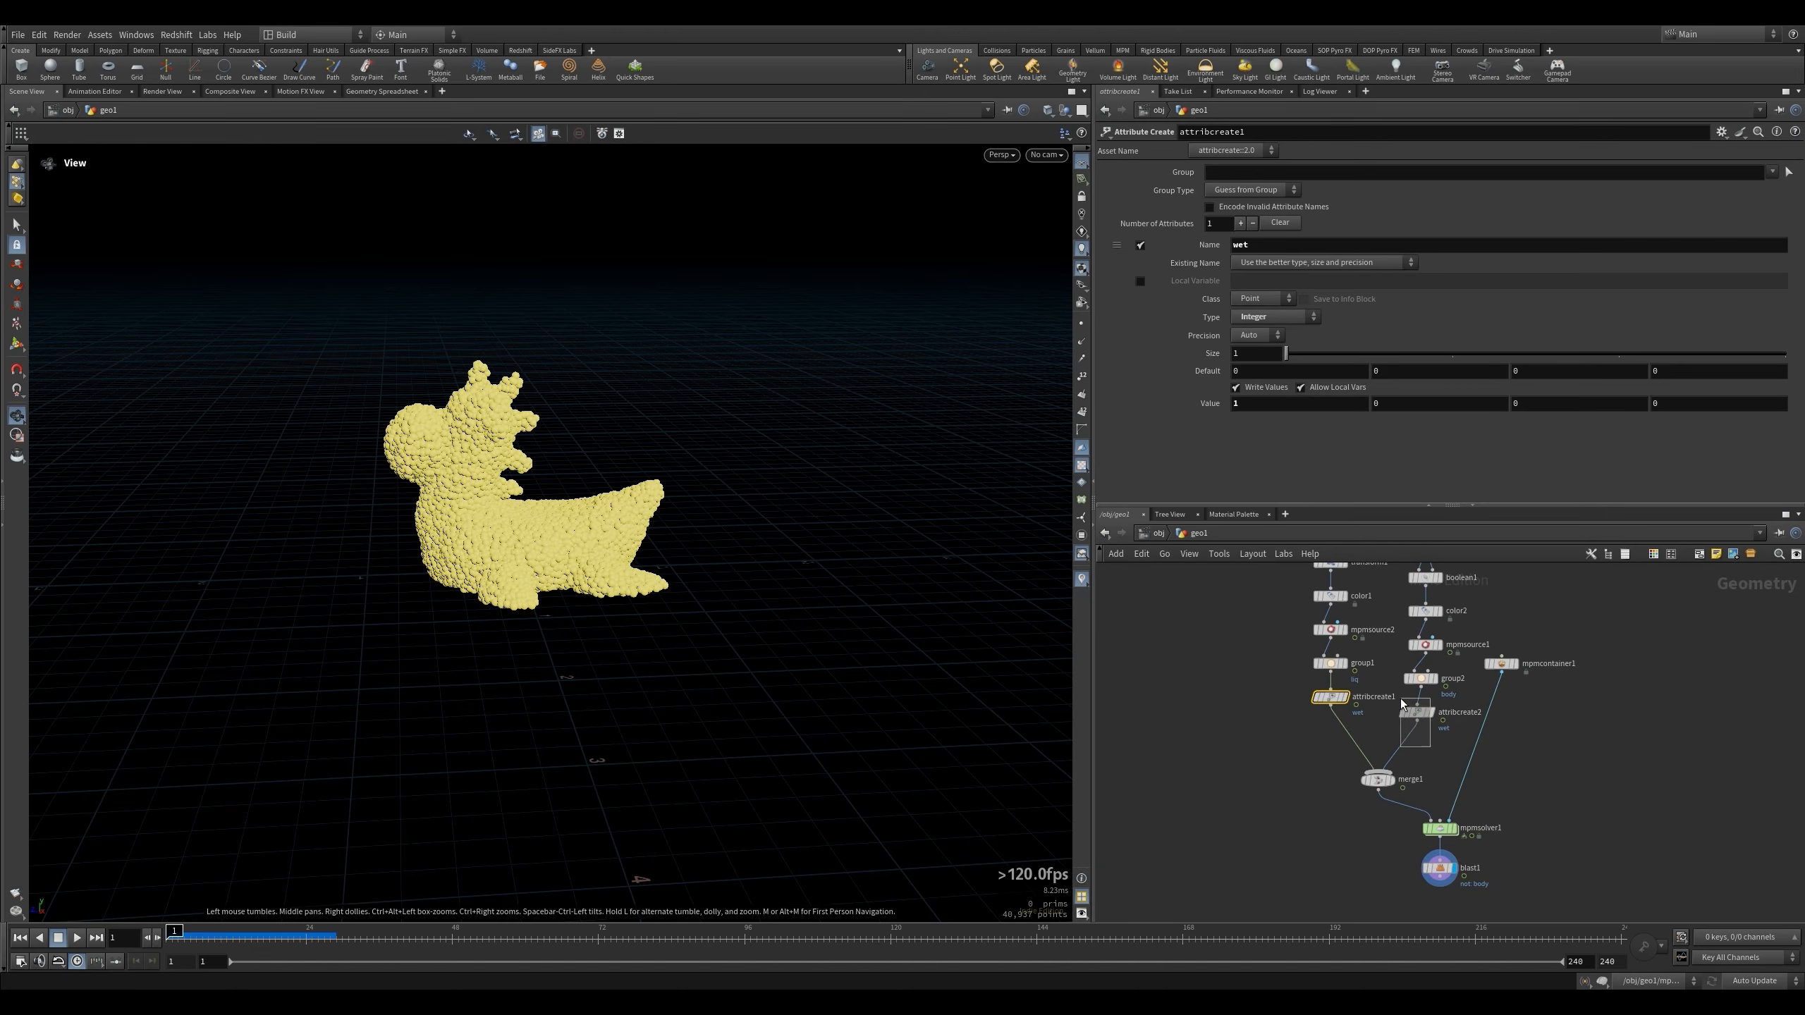
left_click(1416, 711)
key("Tab")
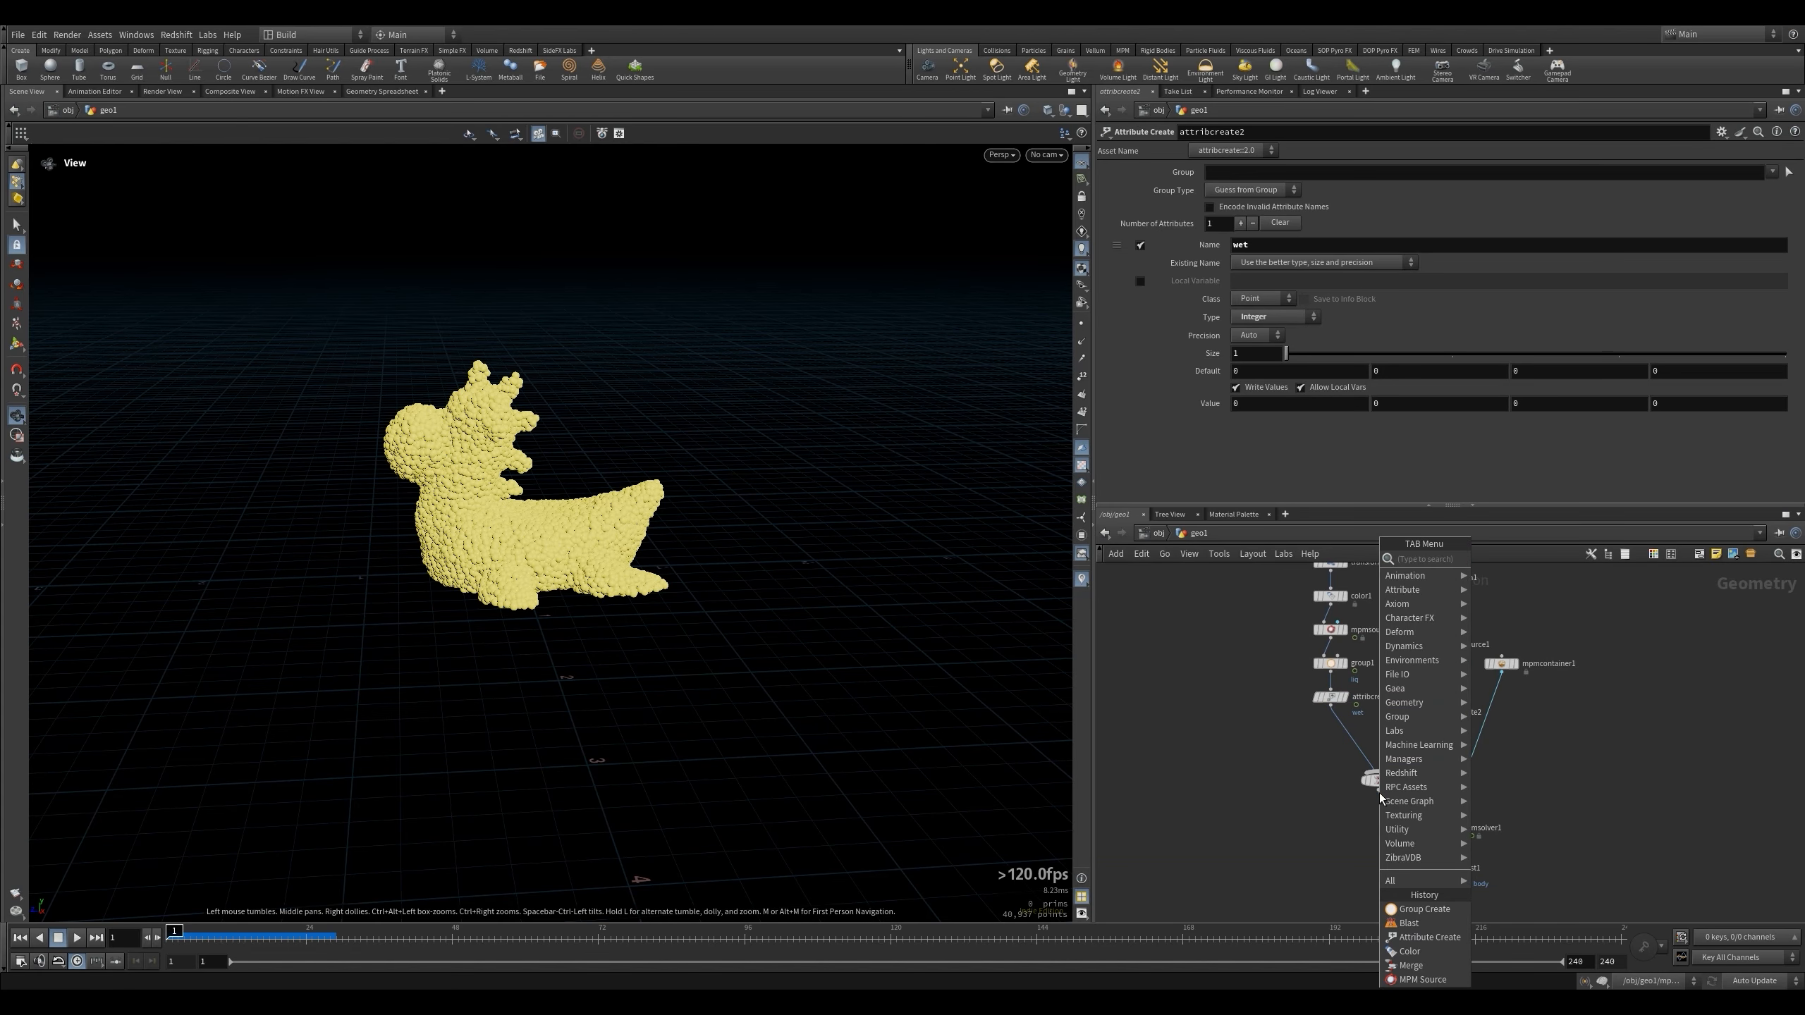
mouse_move(1389, 880)
left_click(1282, 290)
type("i")
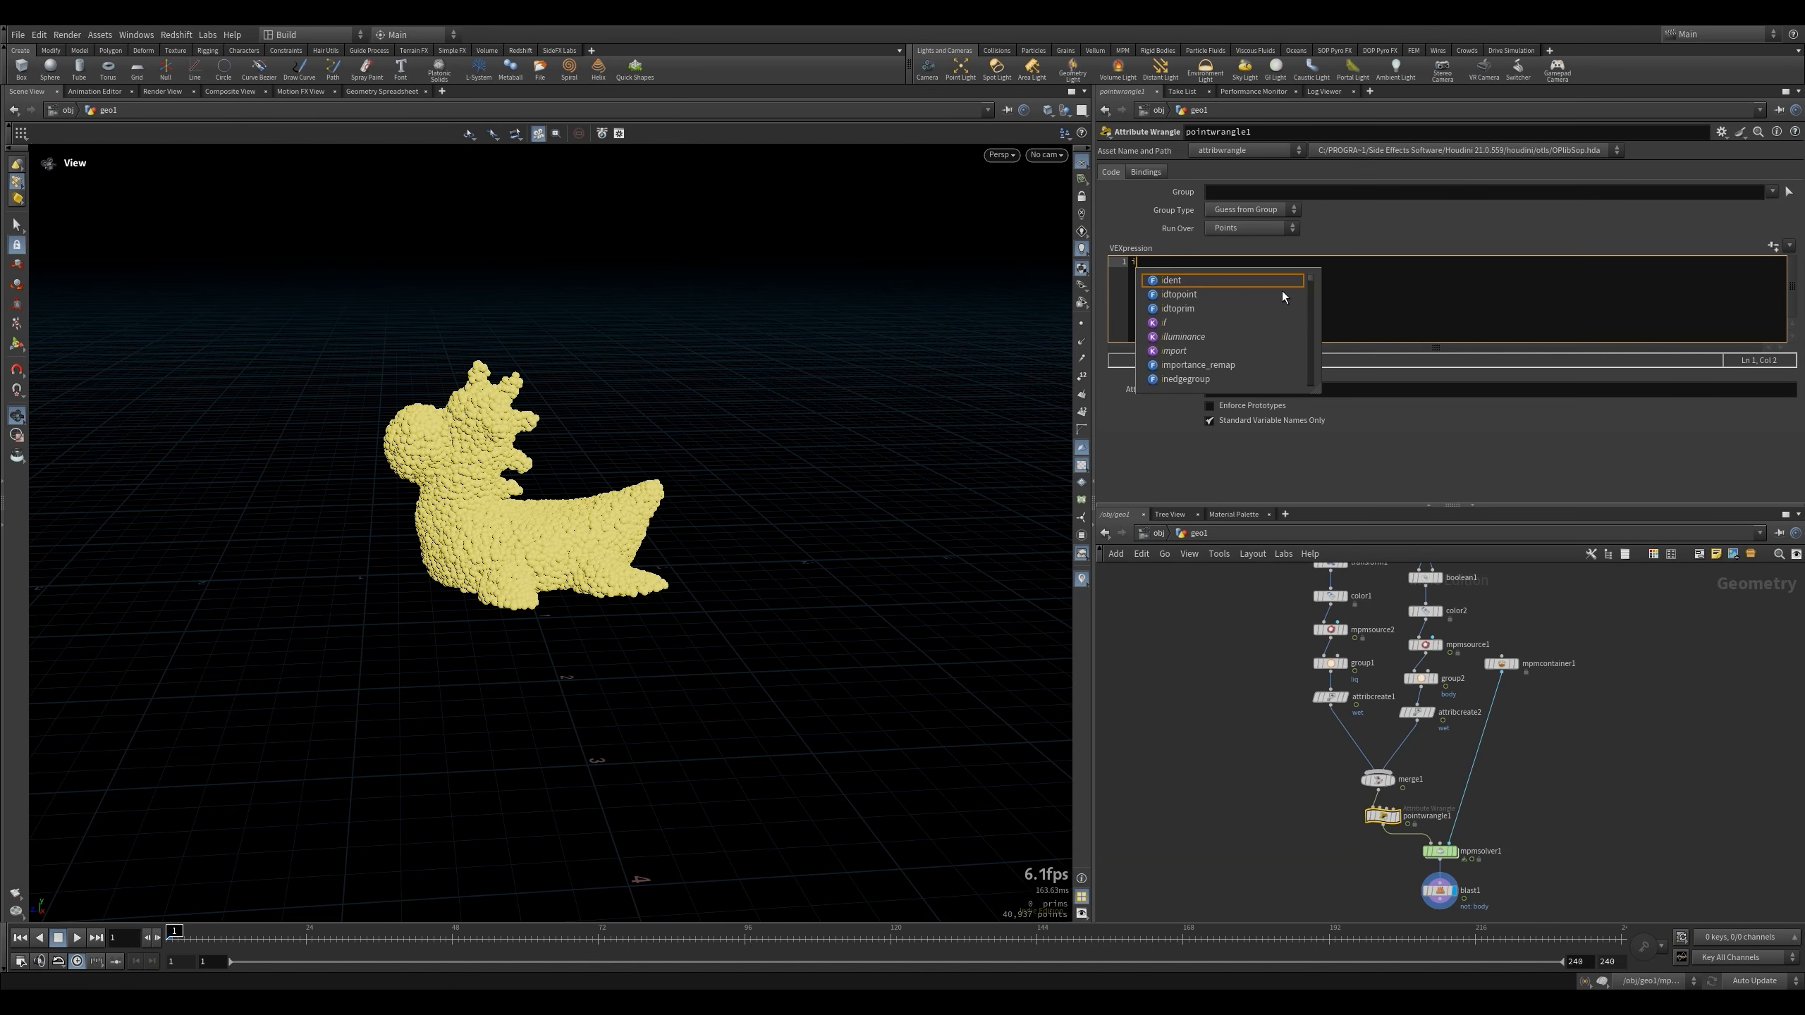
key("BackSpace")
type("if(@wet=1")
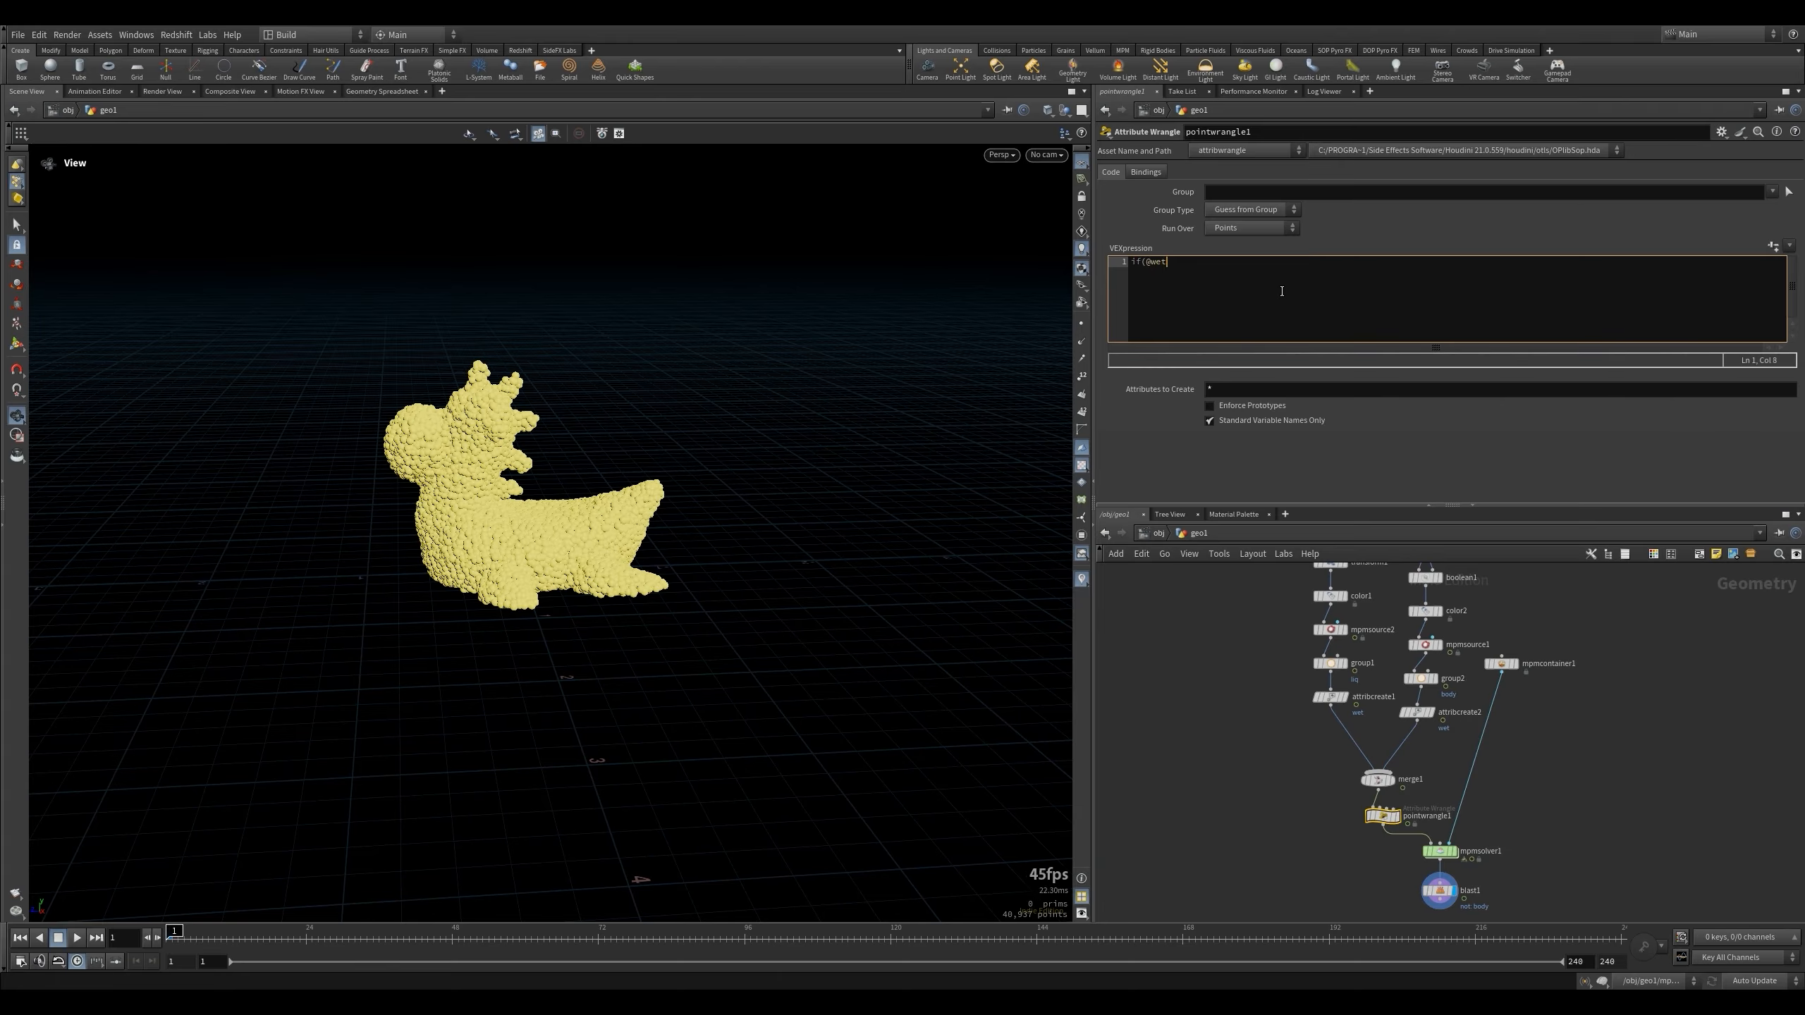
key("BackSpace")
type("=1")
key("Left")
key("Left")
key("BackSpace")
type("=ag")
key("BackSpace")
key("BackSpace")
key("Return")
Add the statement i@pintoanimation = 0; inside the wet condition and close the block.
type("i@pintoanimation")
key("shift+Left")
key("shift+Left")
key("shift+Left")
key("shift+Left")
key("shift+Left")
key("shift+Left")
key("shift+Left")
key("shift+Left")
key("shift+Left")
key("shift+Left")
key("shift+Left")
key("Right")
type("= 0;")
key("Return")
type("}")
Check mpmsource1's pin constraints, and restrict pointwrangle1 to the body group with group type Points.
left_click(1425, 644)
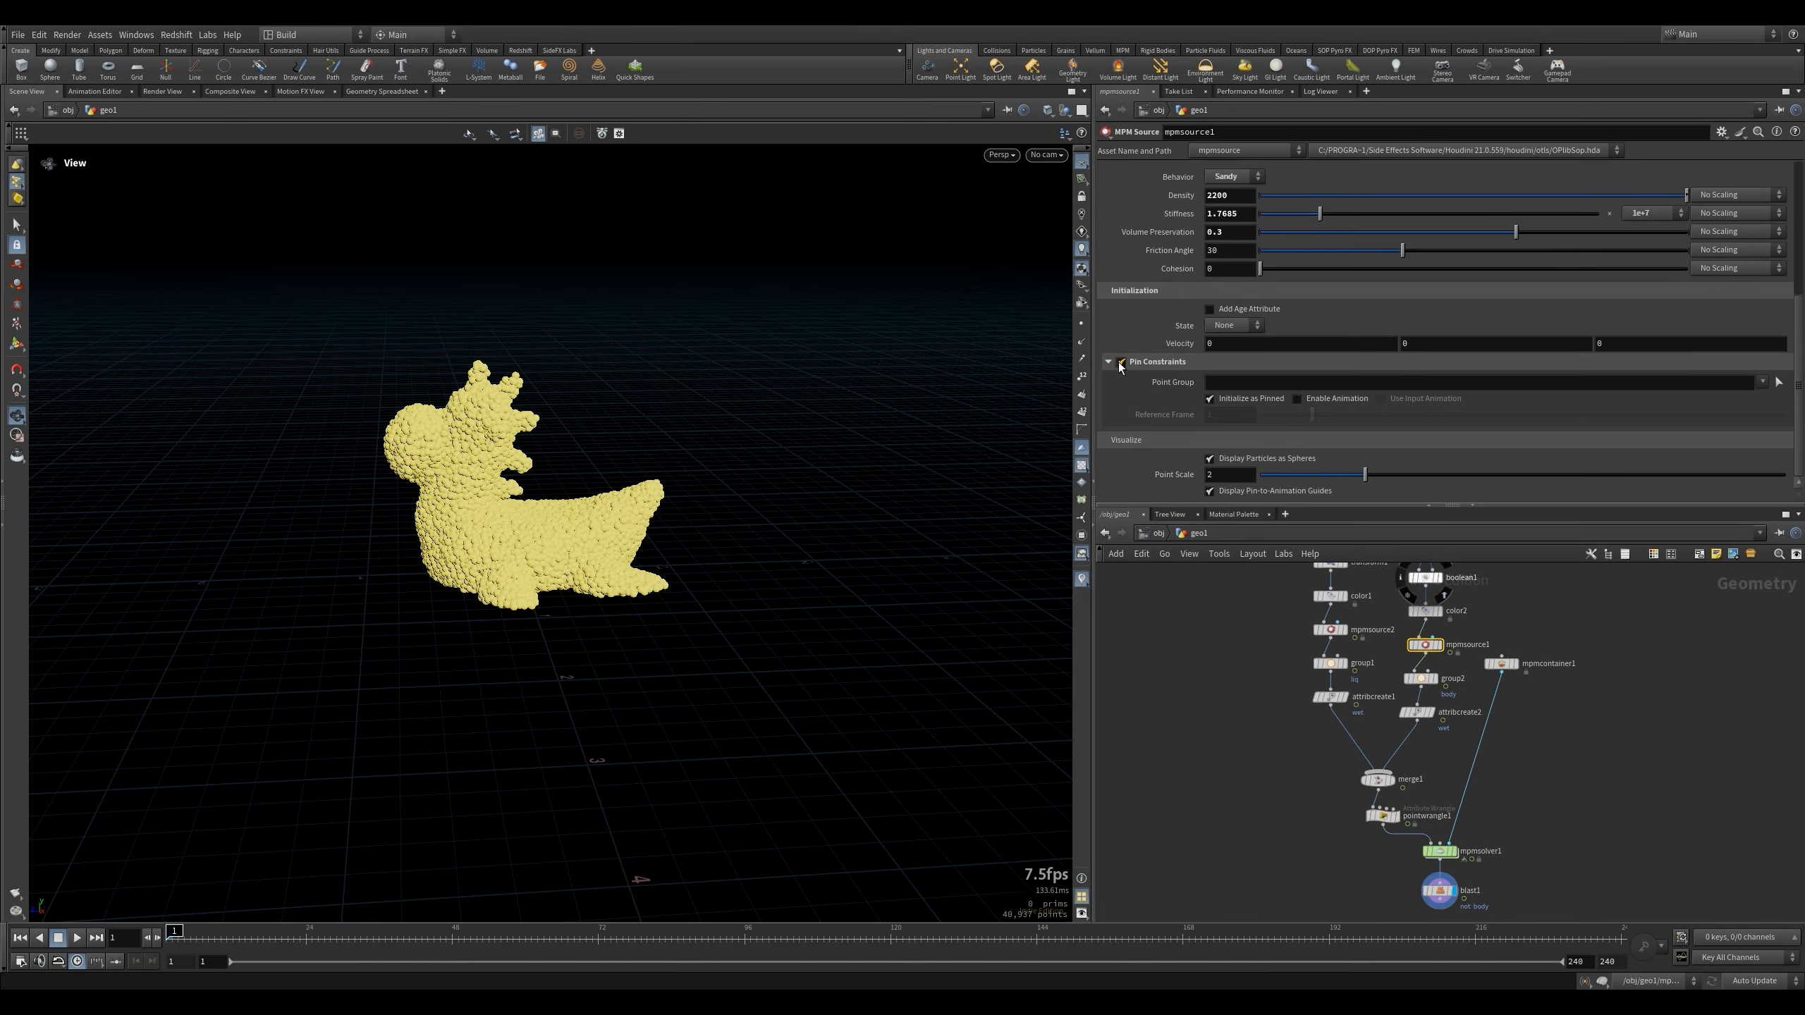
left_click(1382, 817)
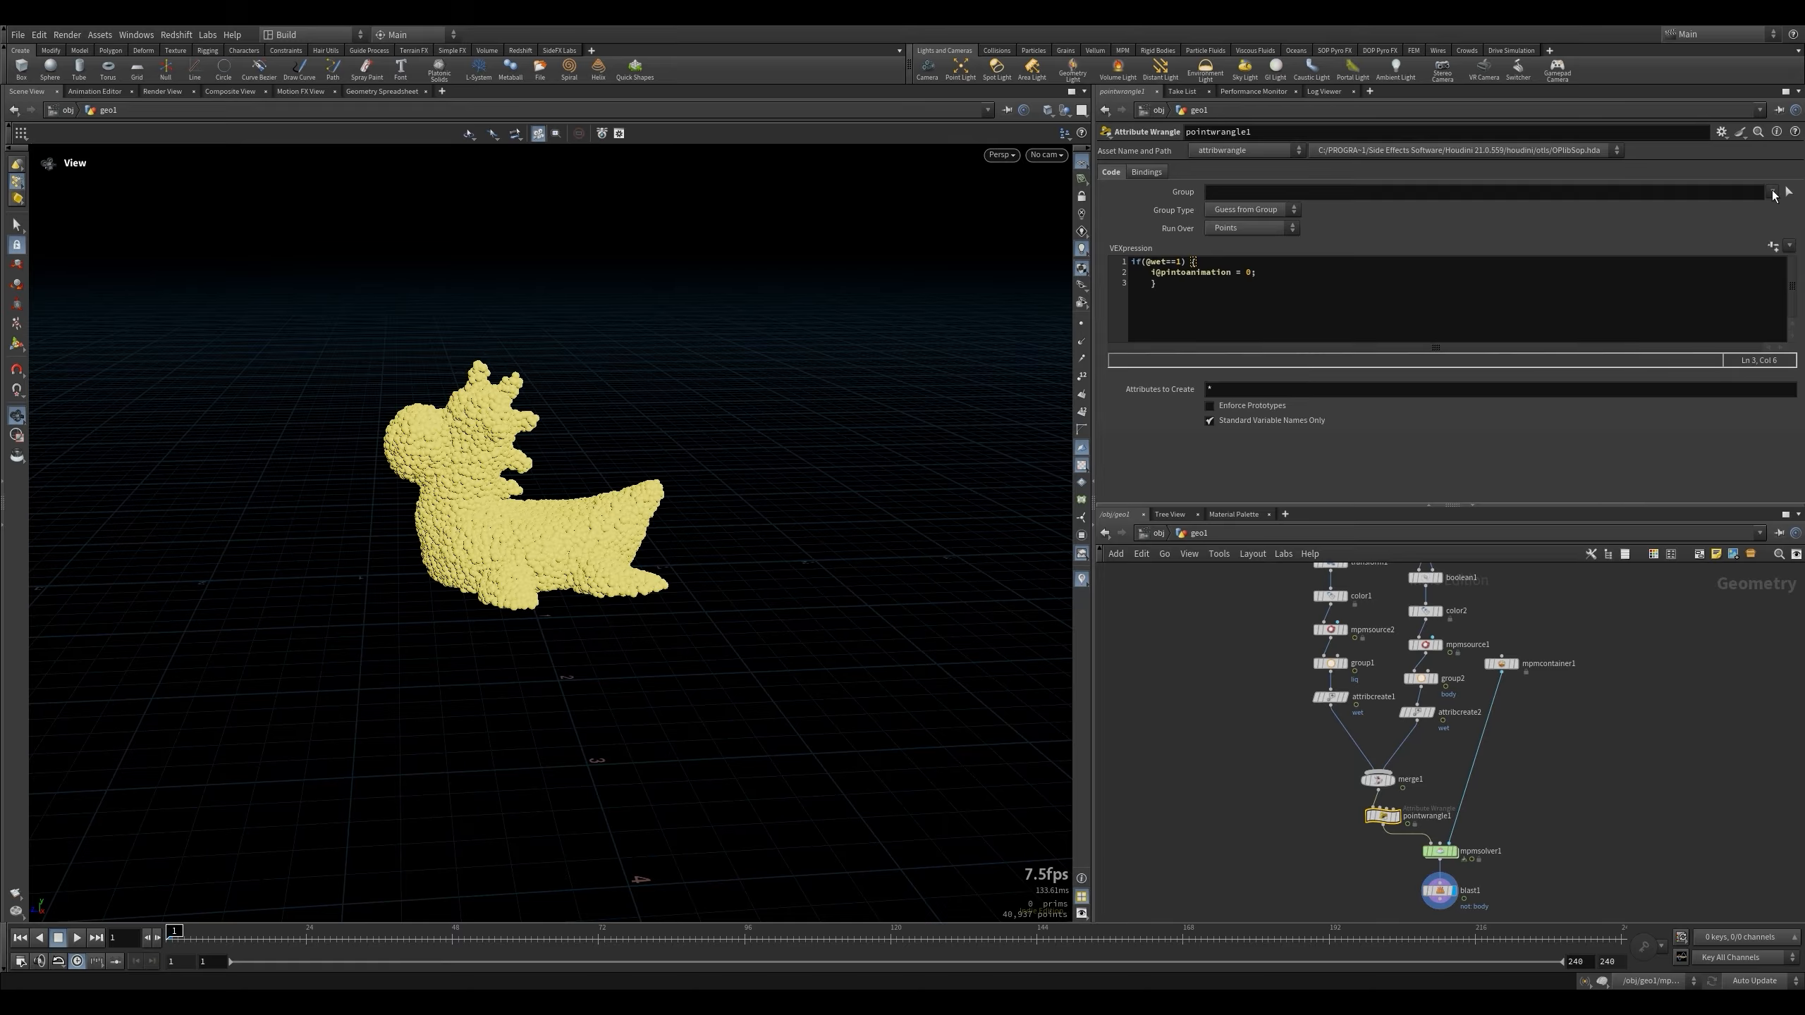
left_click(1430, 194)
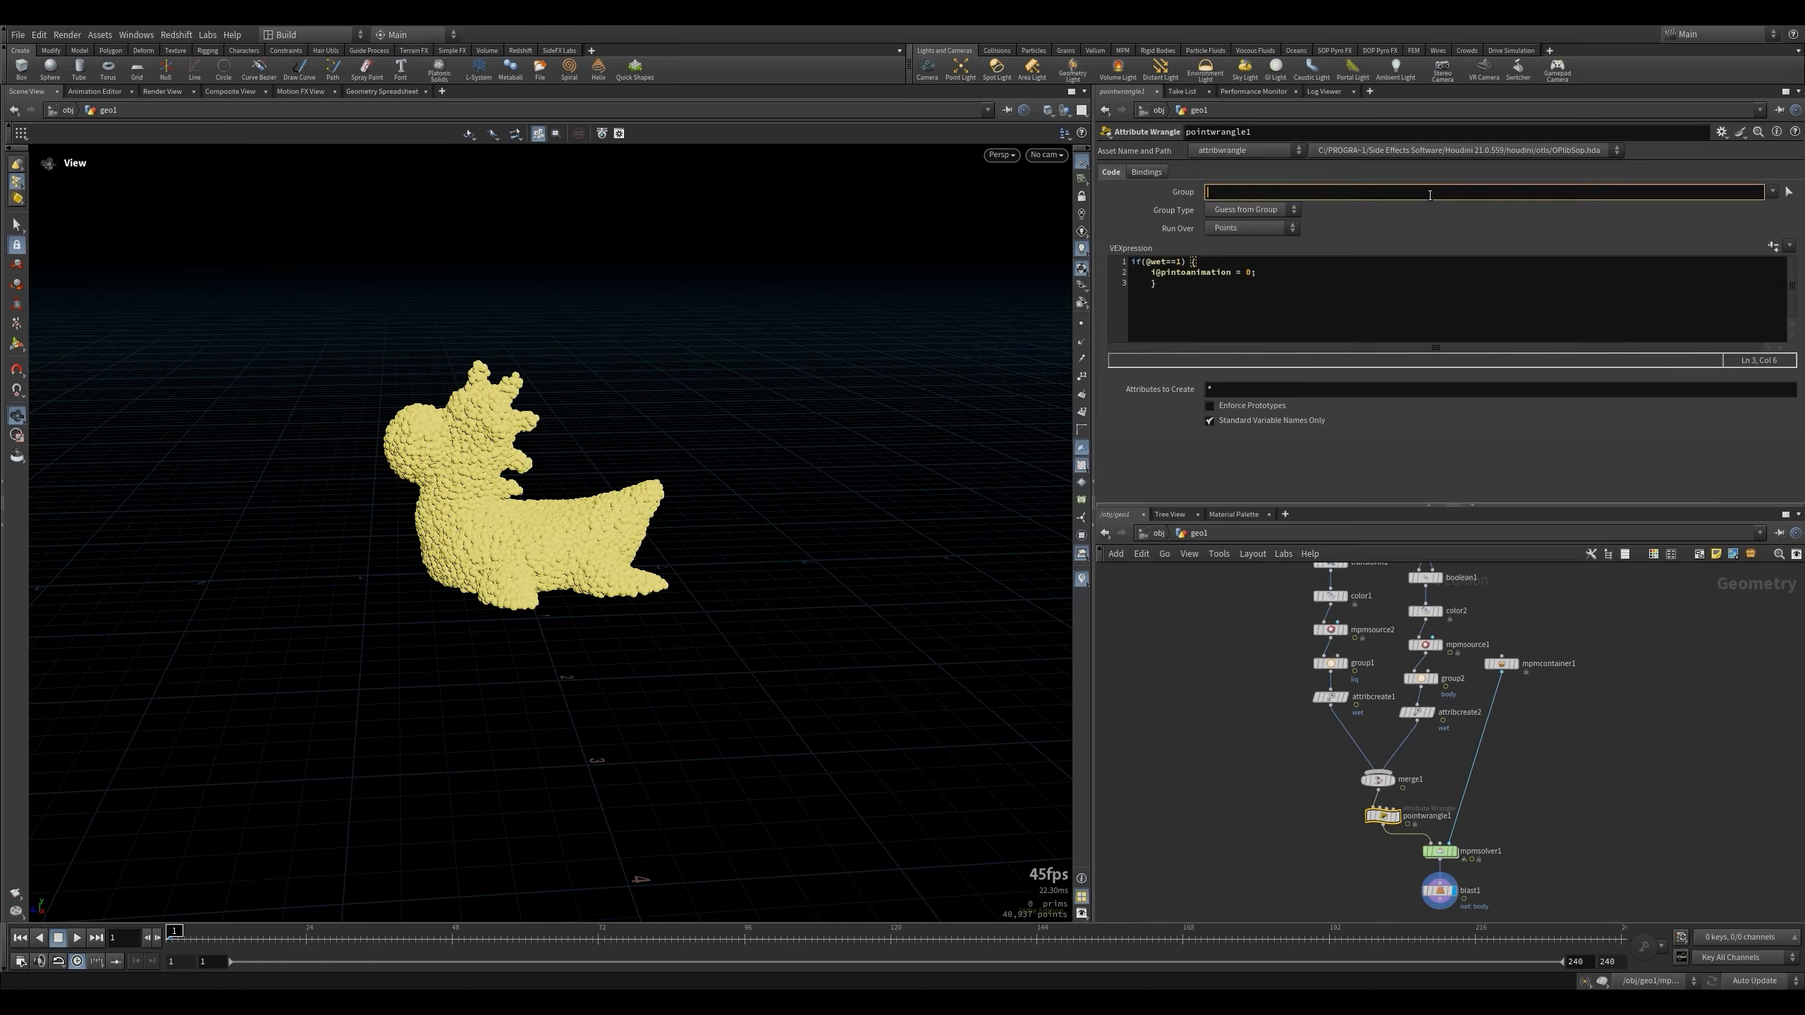
type("body")
left_click(1272, 210)
left_click(1281, 258)
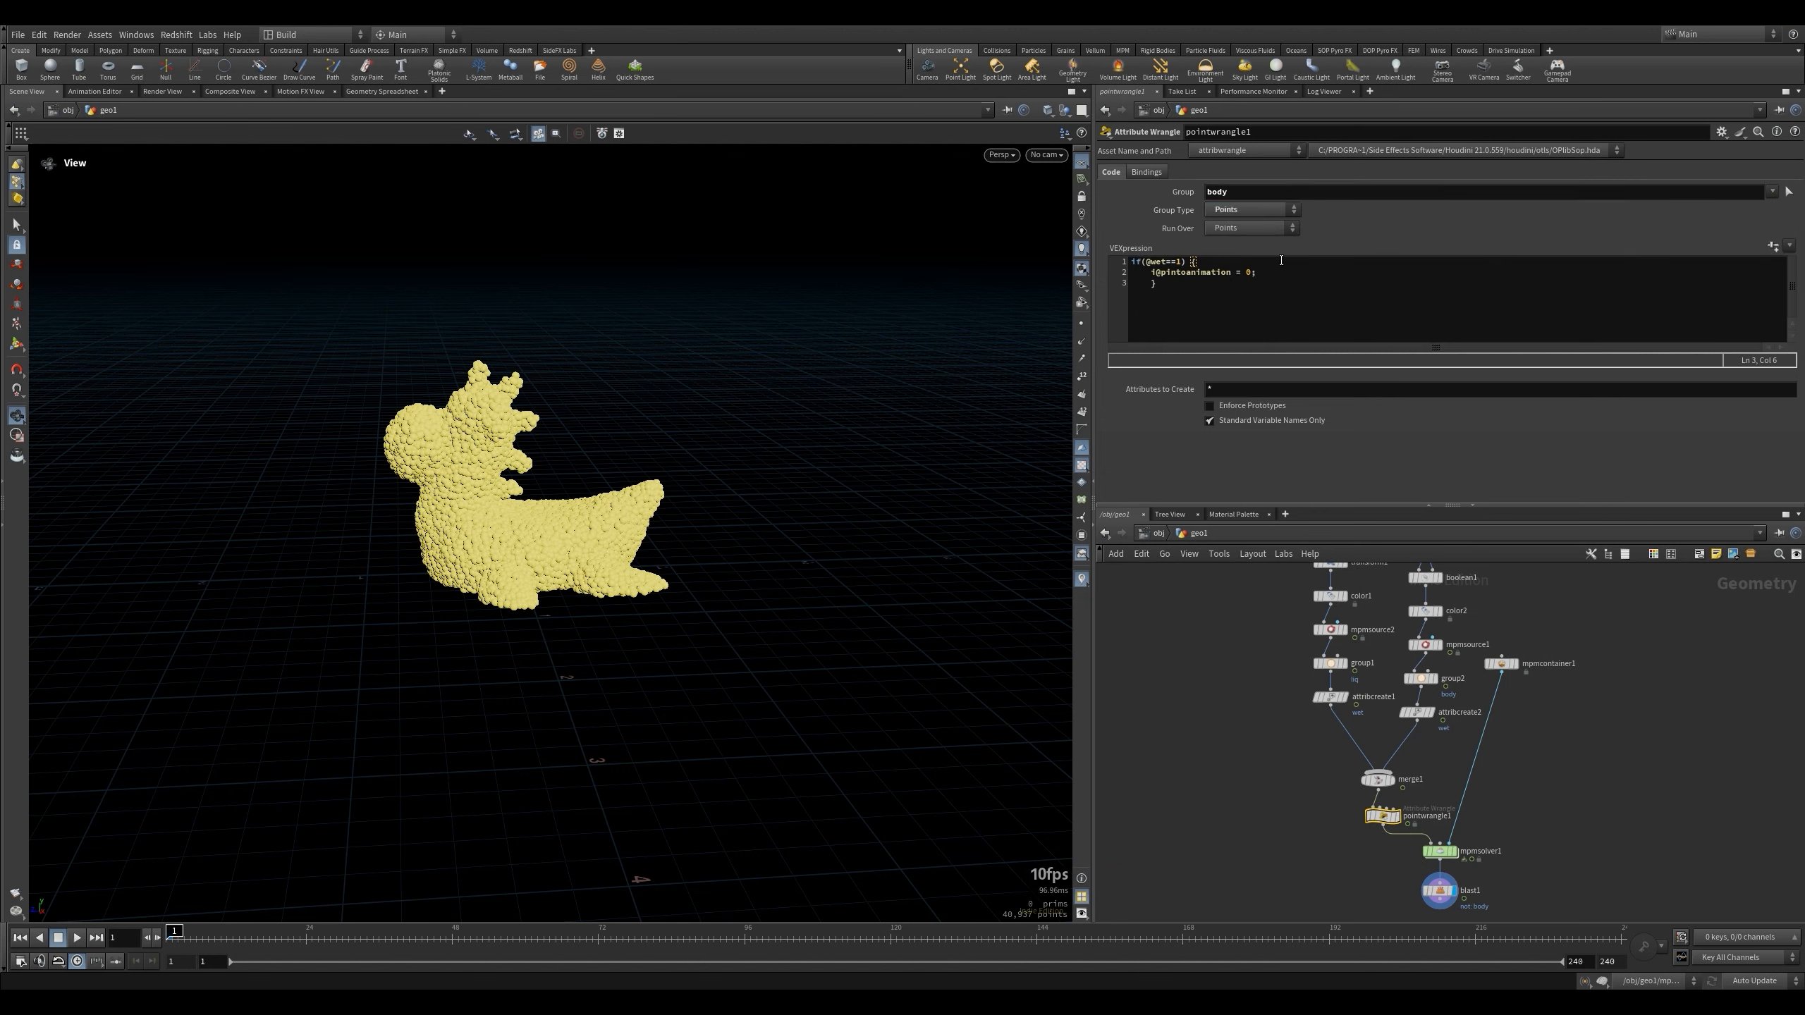
Review pointwrangle1's group and pintoanimation line, and the liq Group Create node's settings.
left_click_drag(1326, 804, 1400, 852)
double_click(1215, 193)
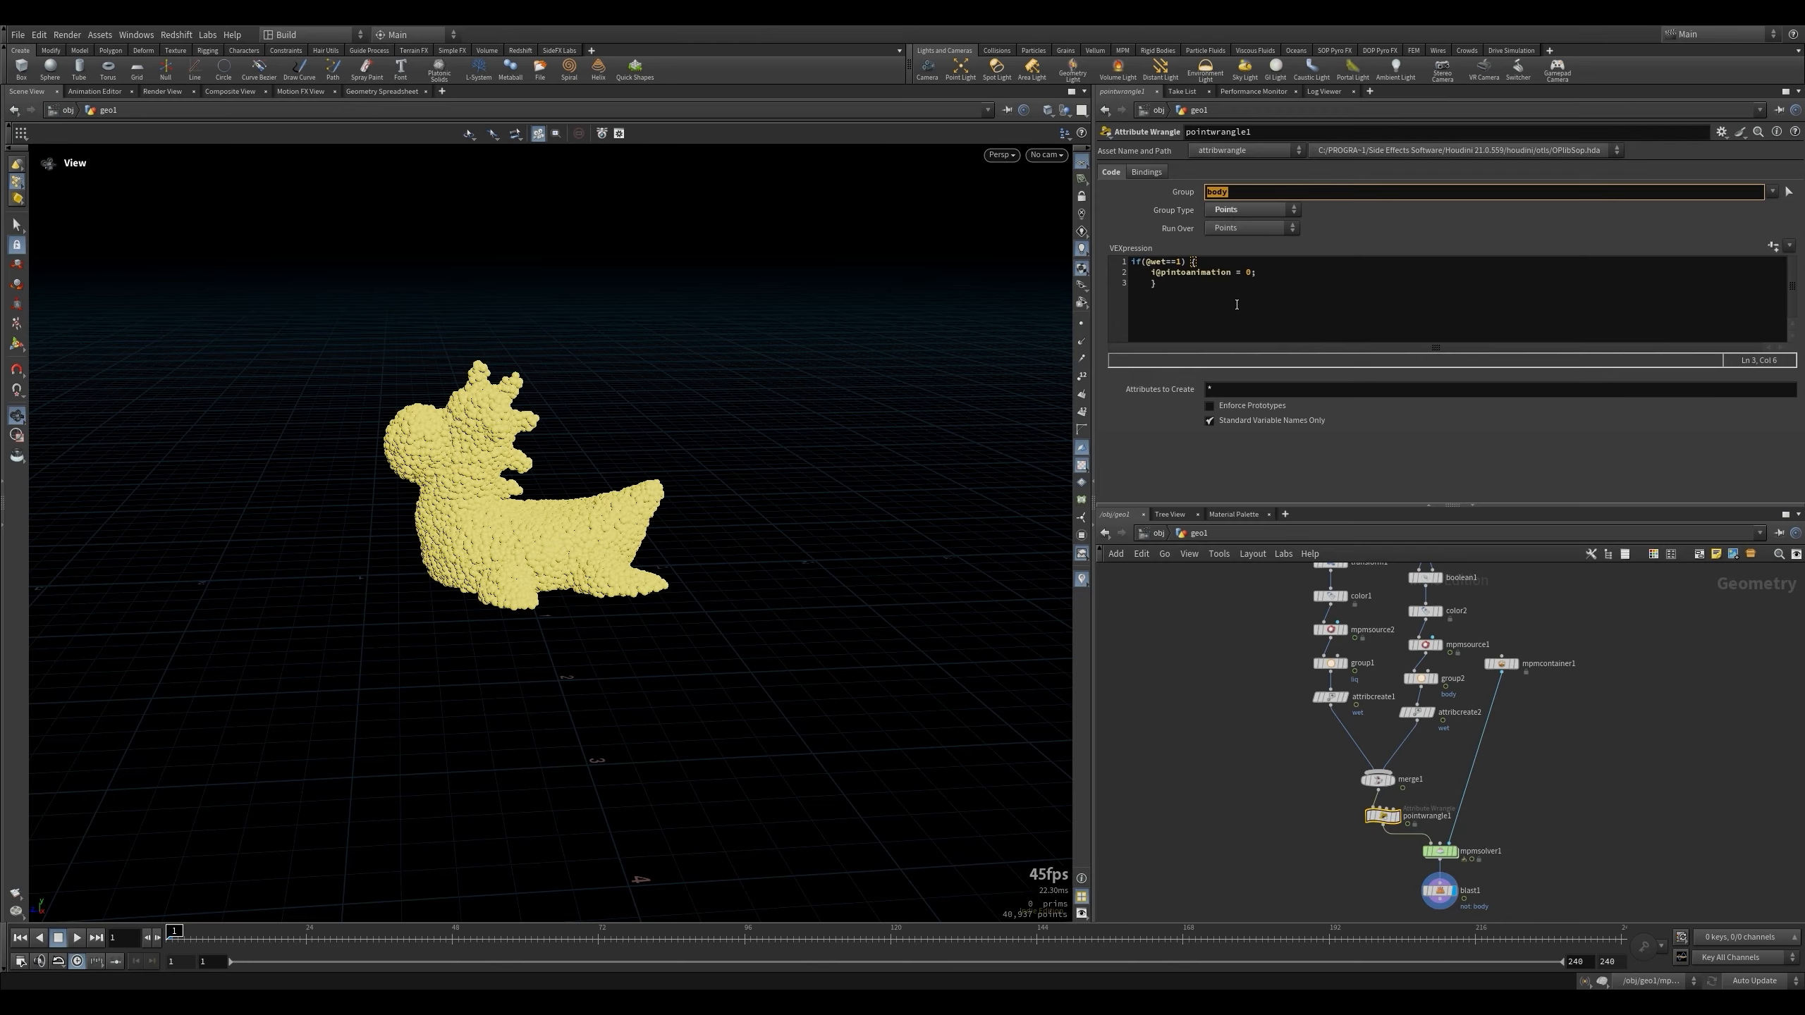
left_click_drag(1156, 273, 1218, 273)
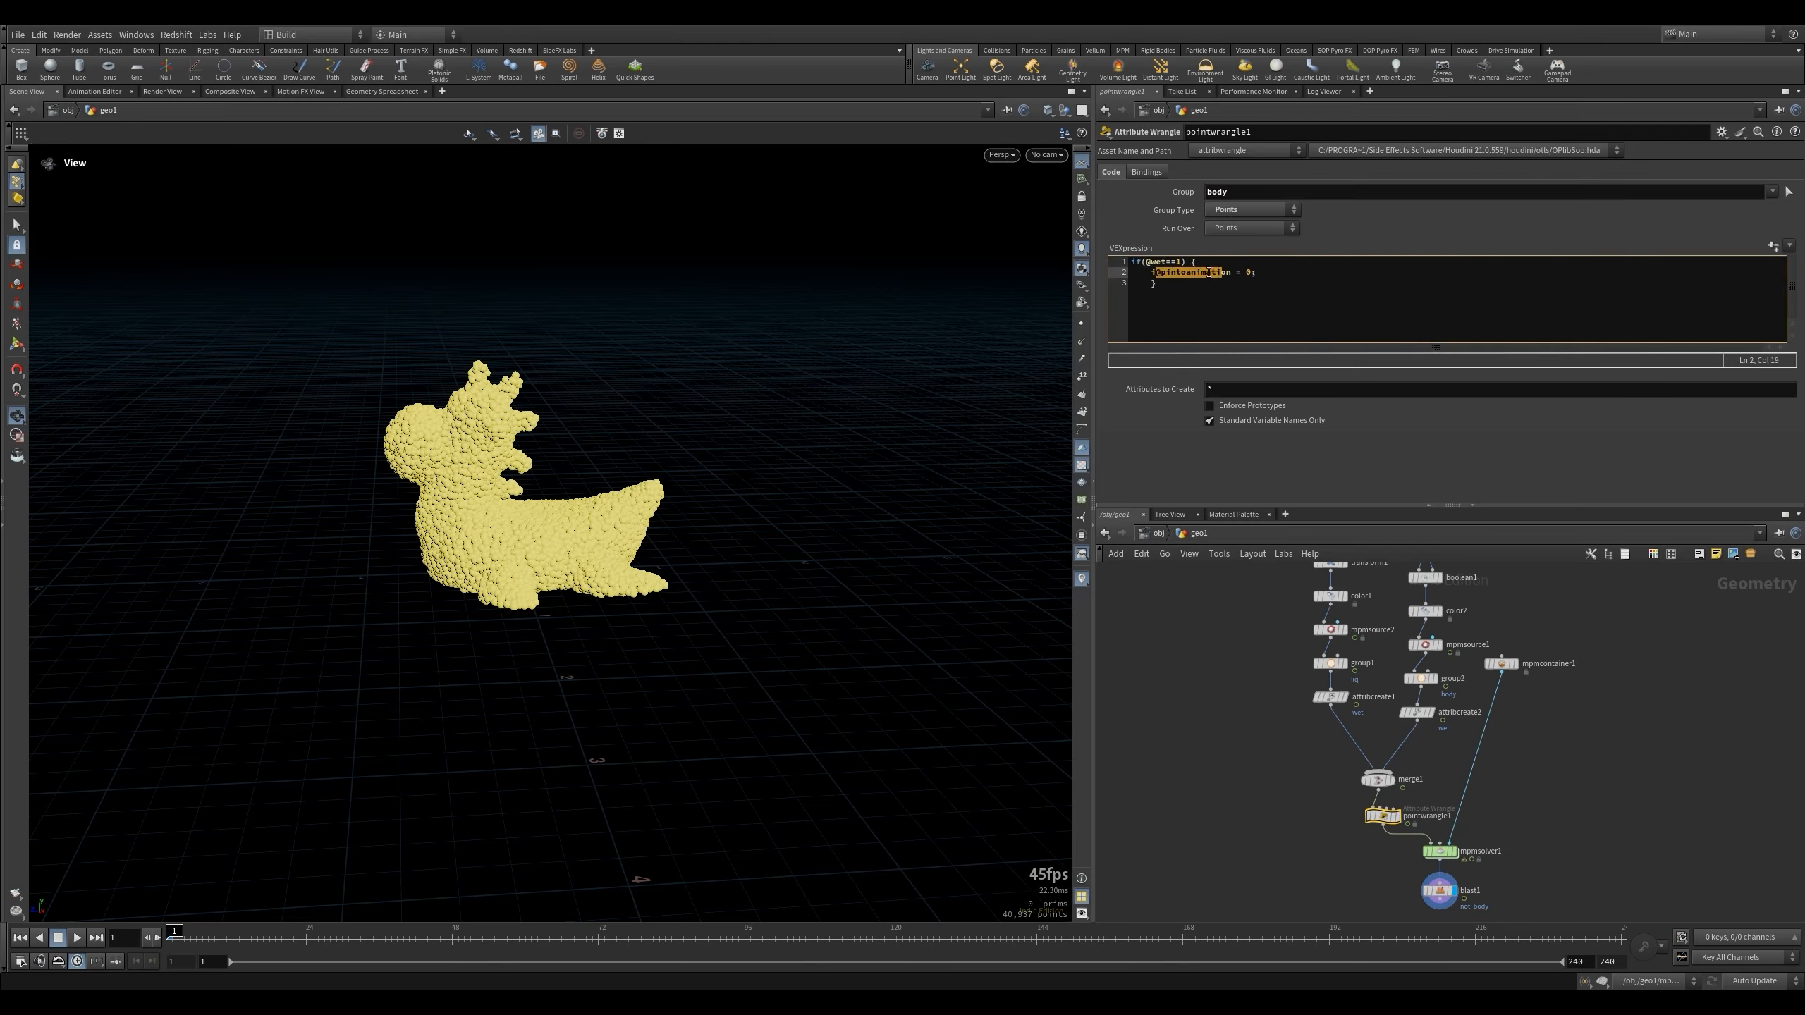
left_click(1328, 665)
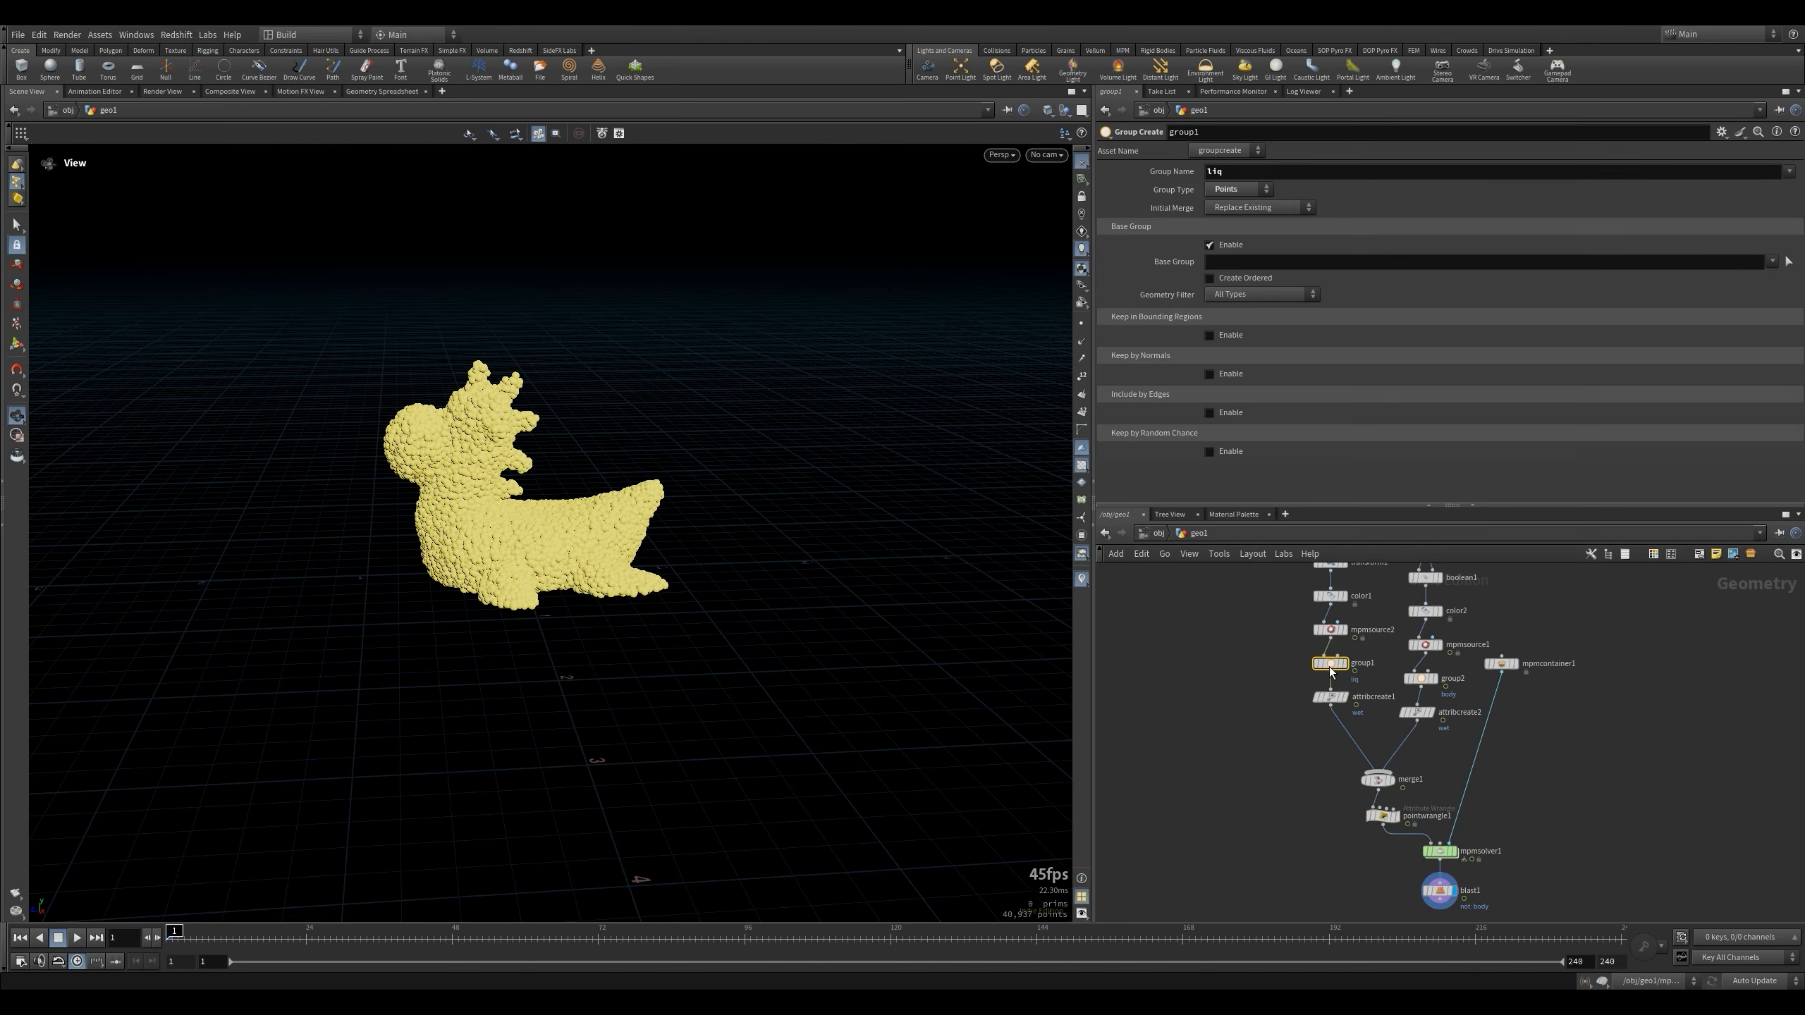
Play the simulation from the Blast node, rewind, and display mpmsolver1 to play the full water and toy simulation.
left_click(1439, 891)
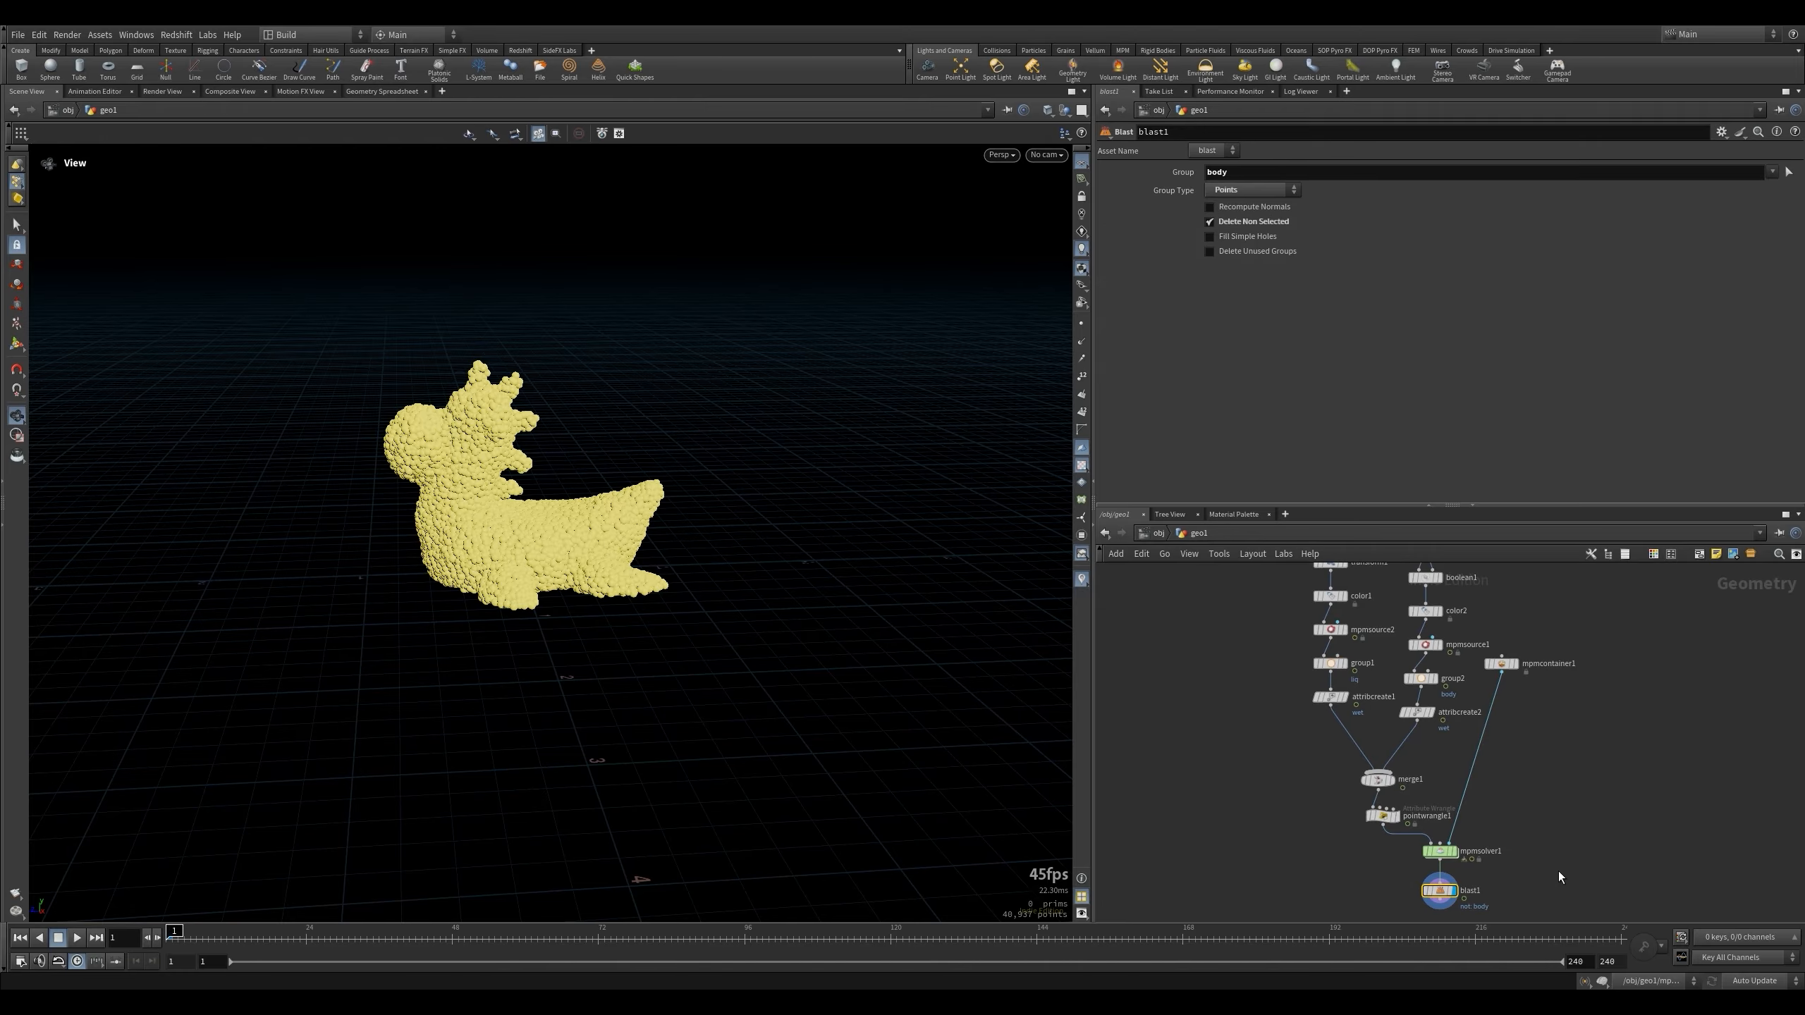
key("Up")
key("Up")
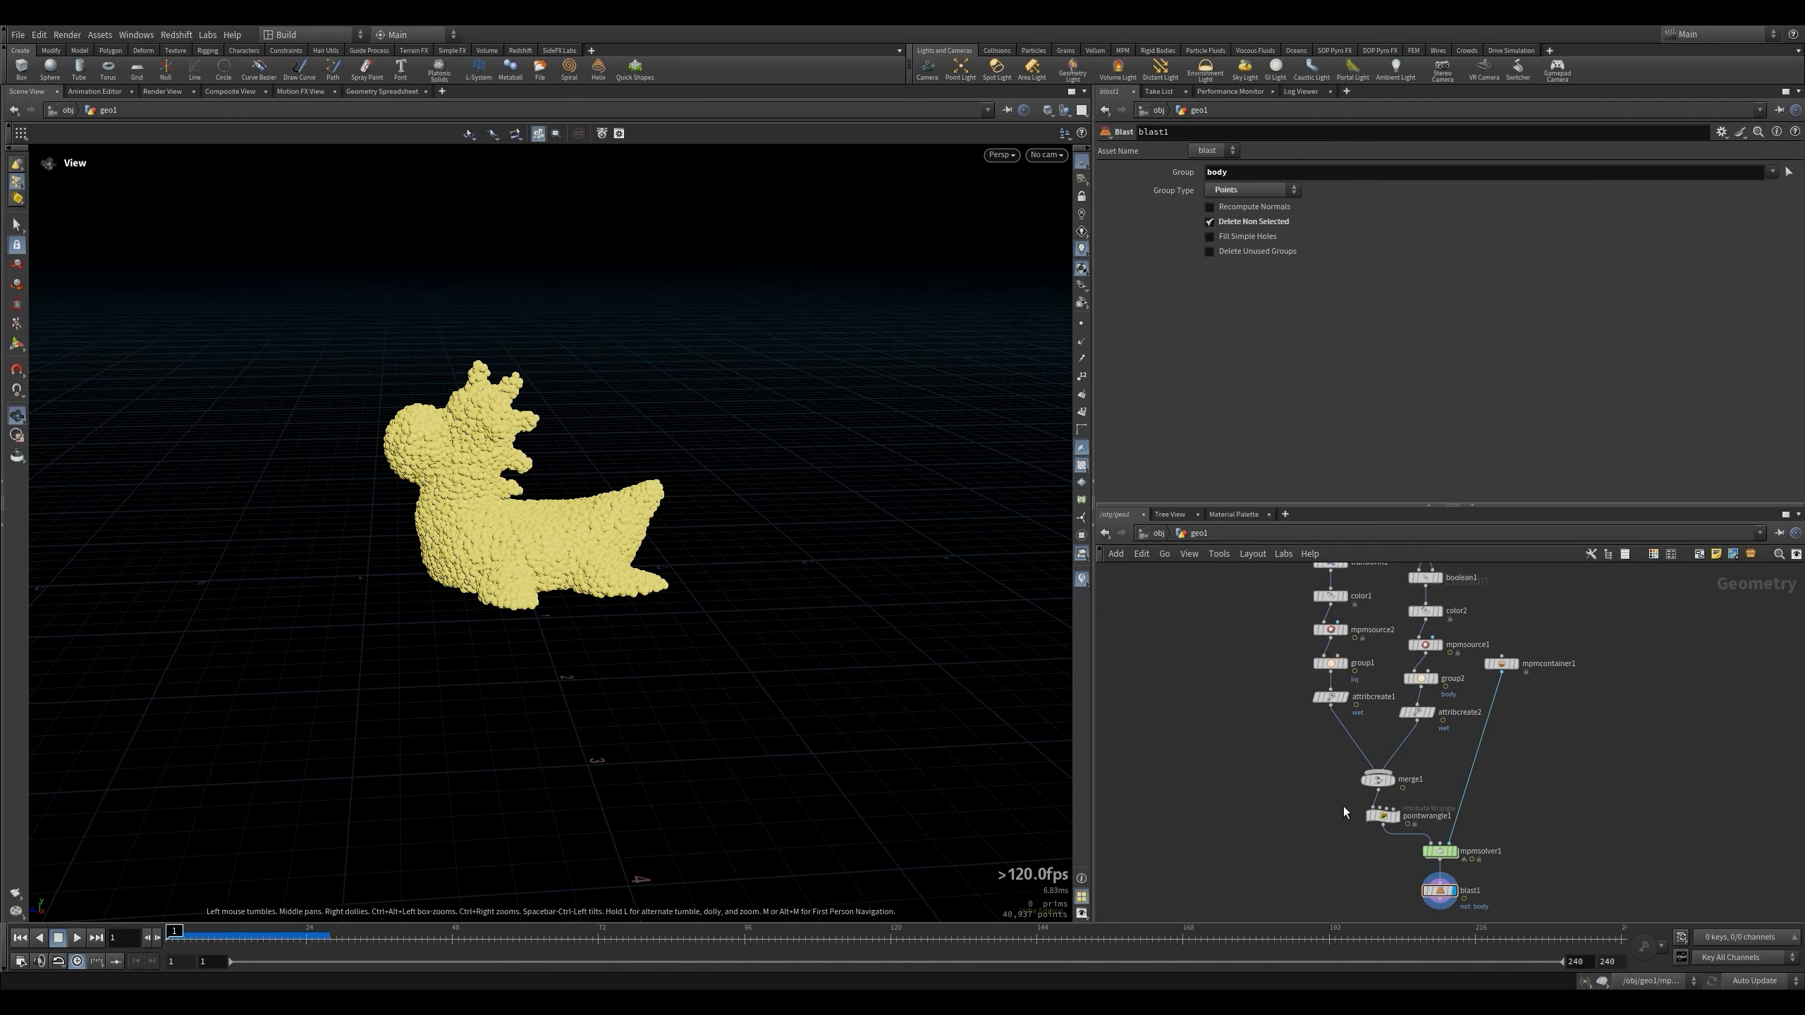
left_click(1432, 852)
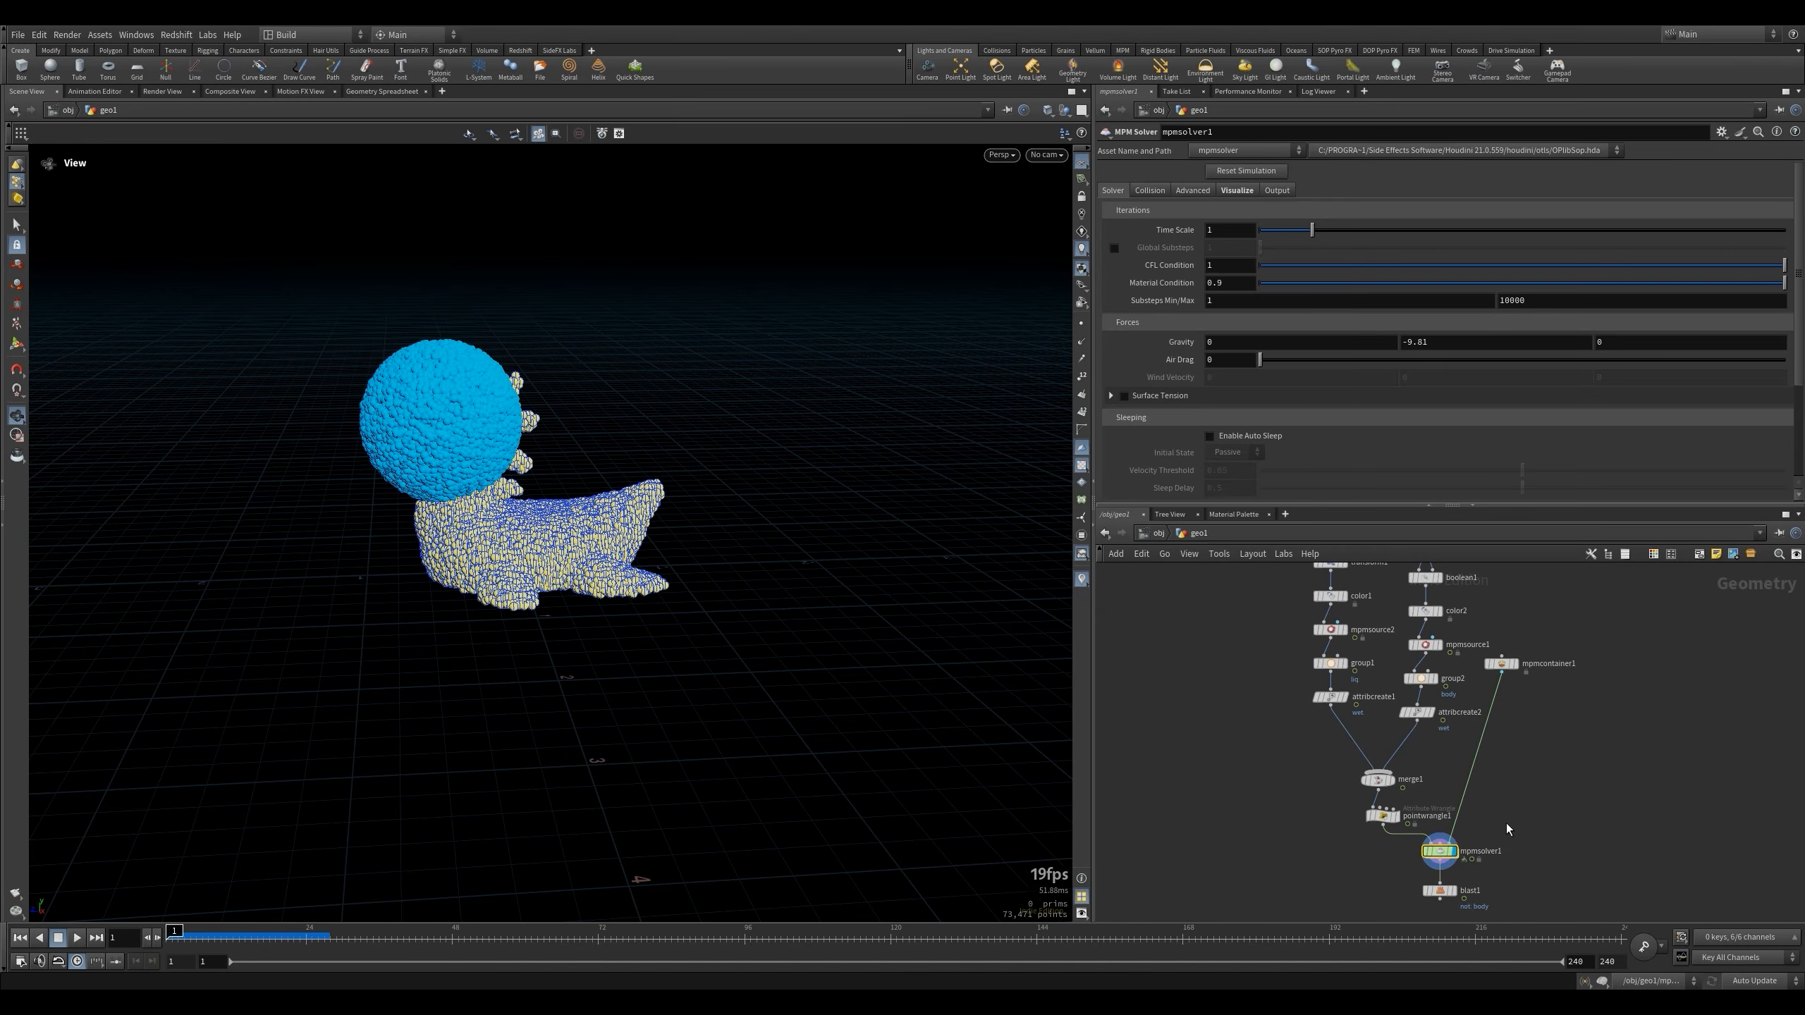
key("Up")
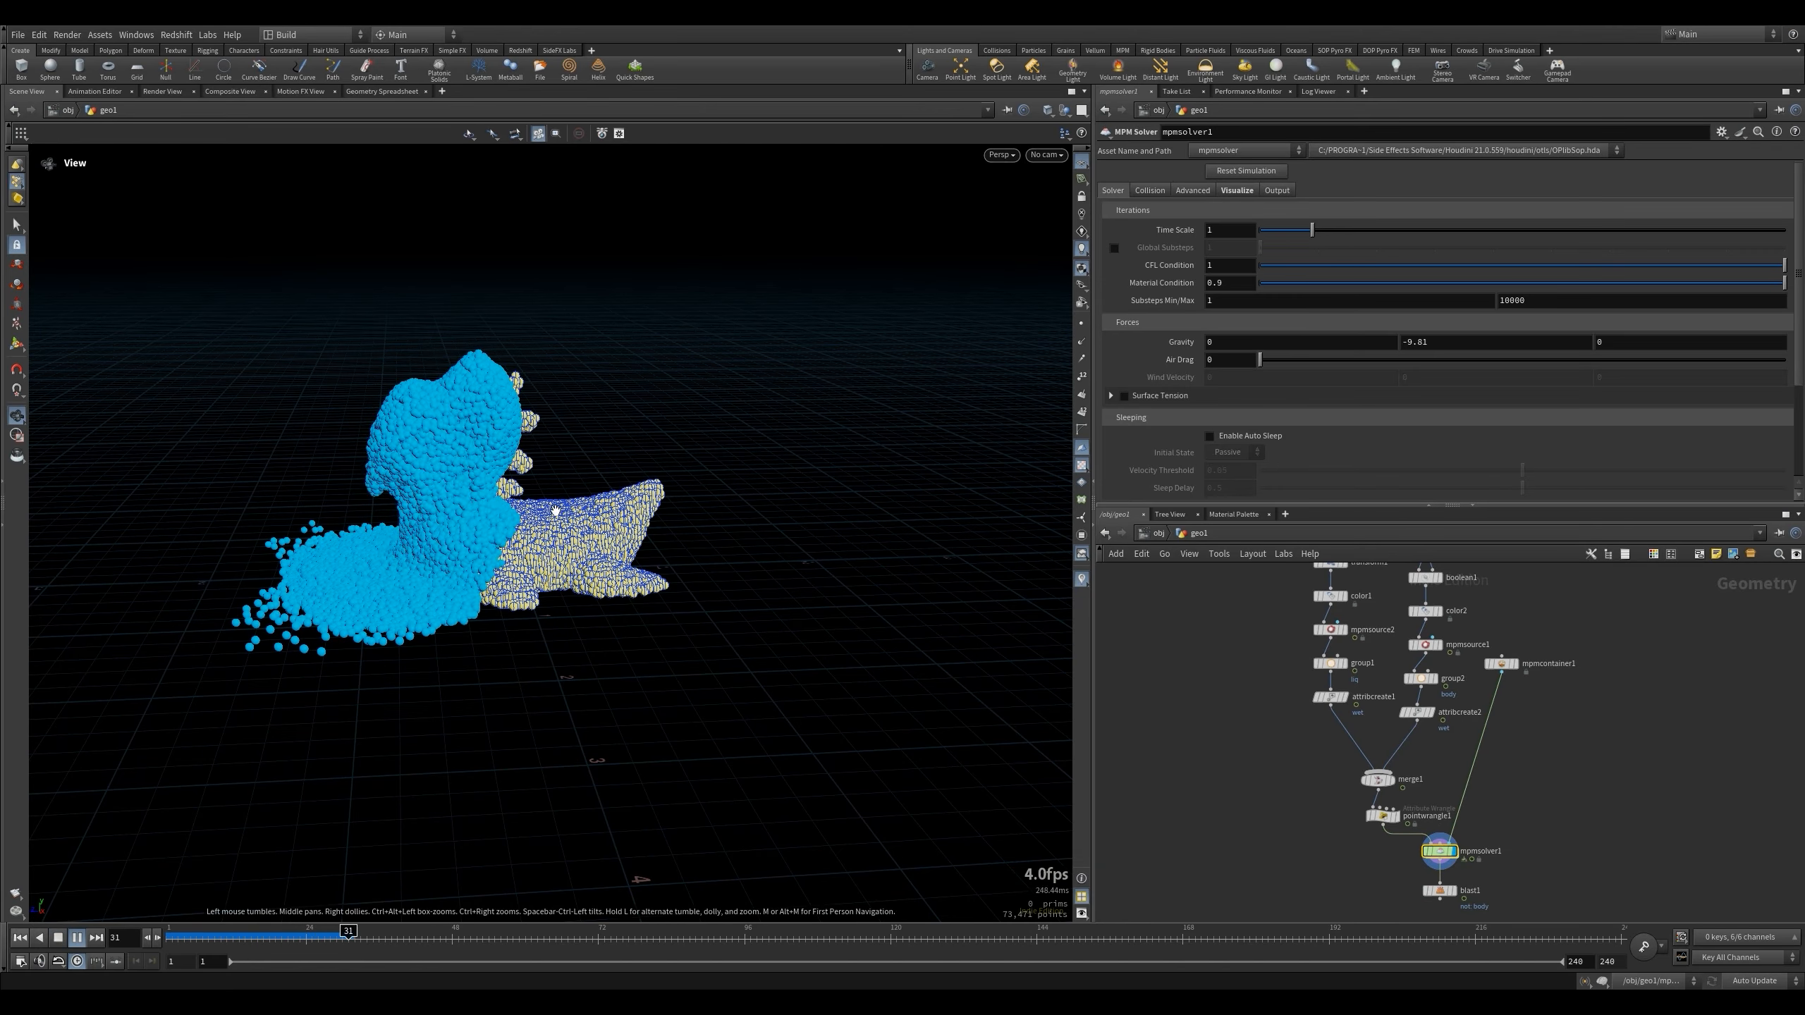
Rewind the simulation and review attribcreate2's wet attribute and pointwrangle1's wet condition.
key("Up")
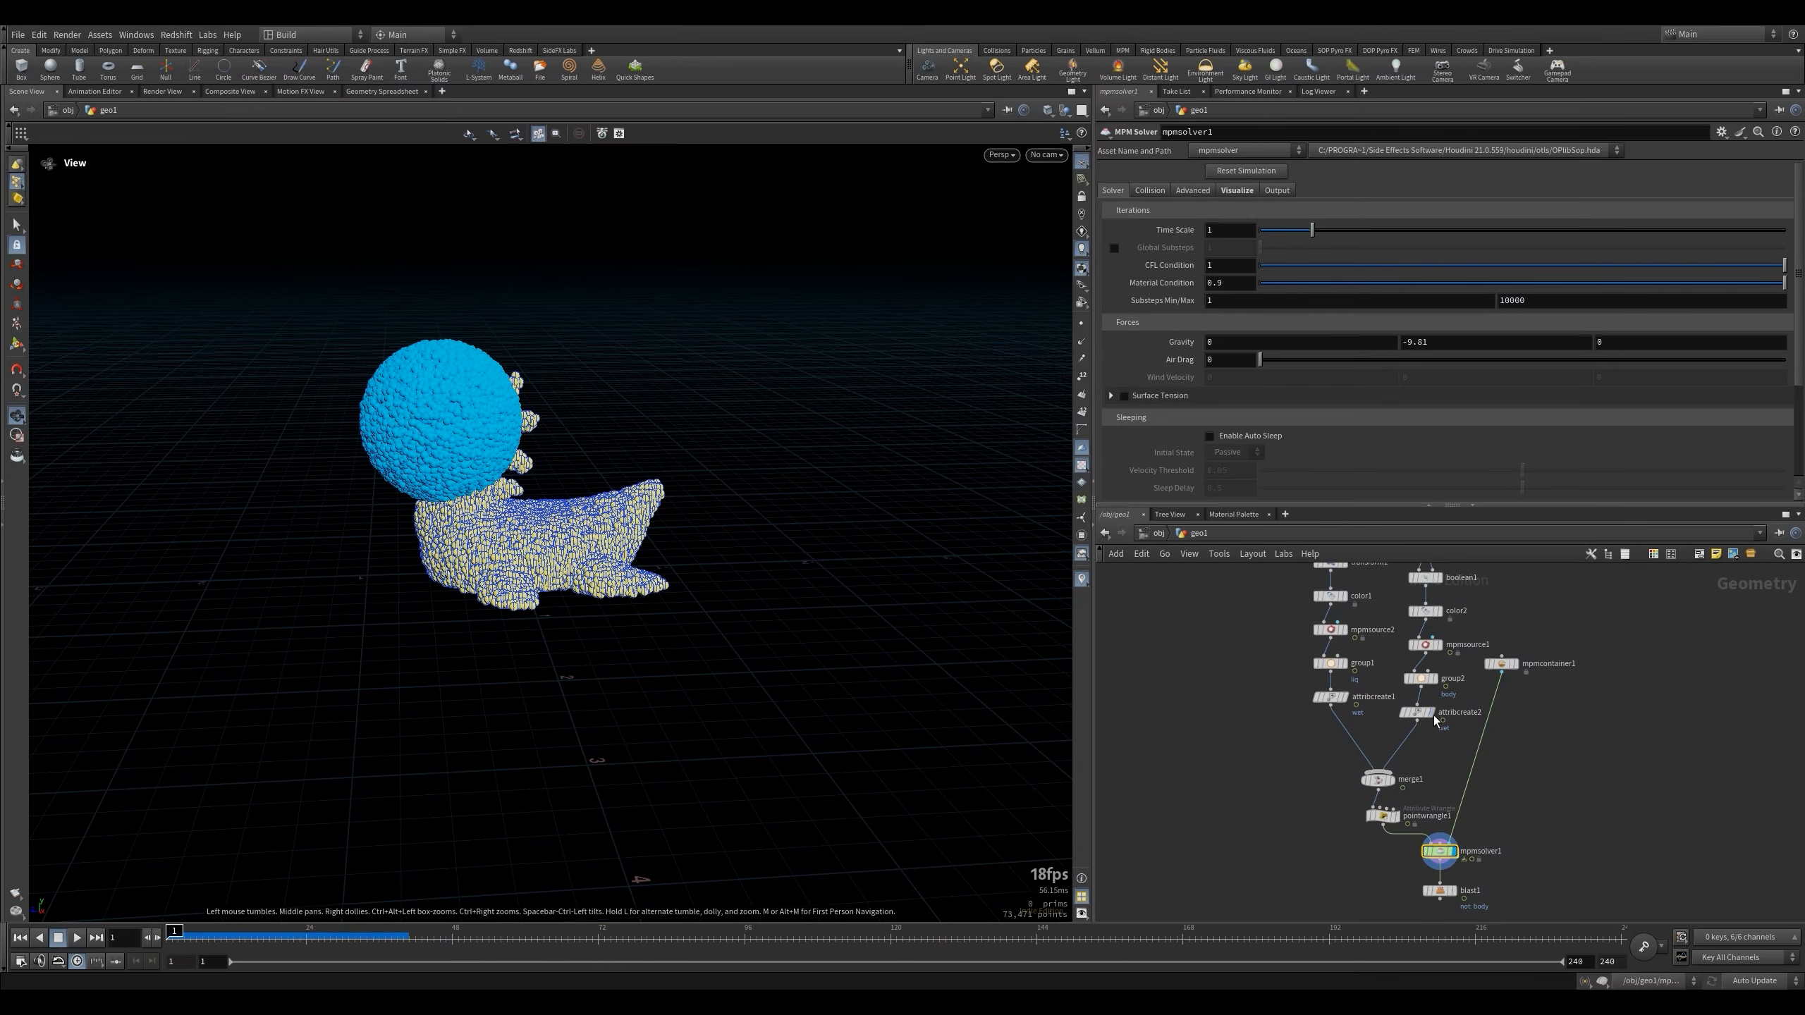
left_click(1429, 714)
left_click(1416, 715)
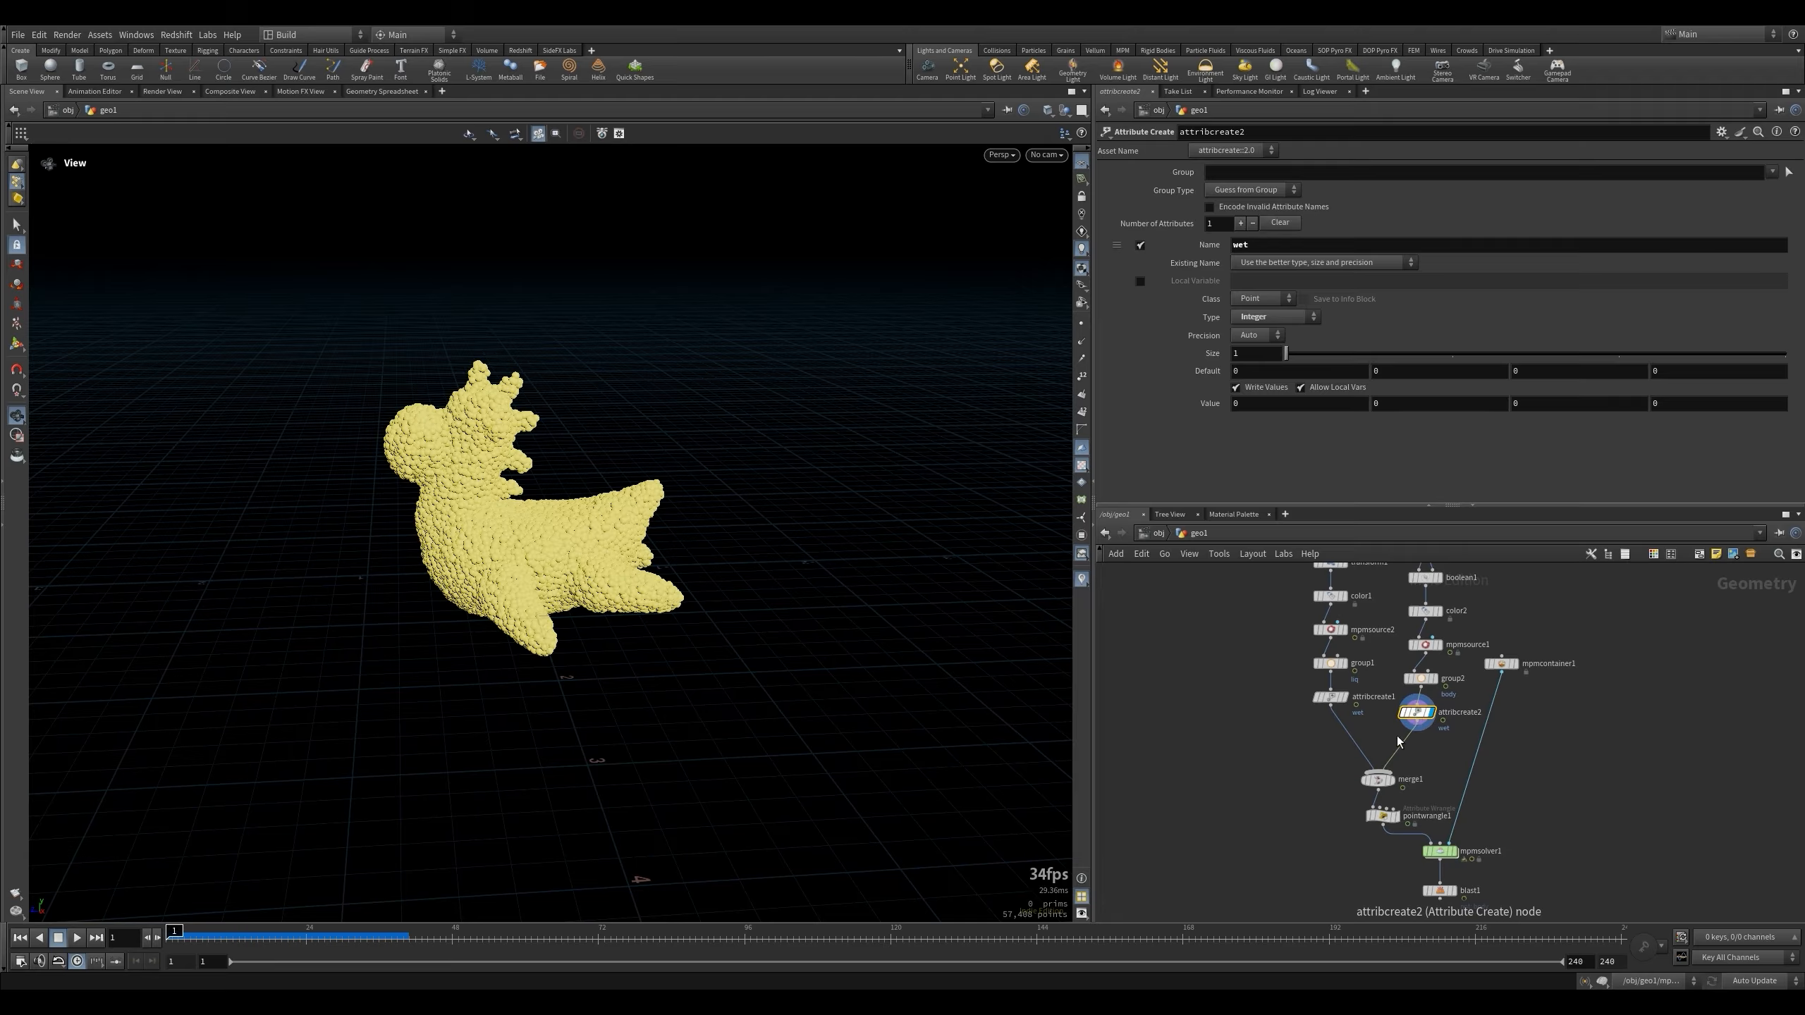
left_click(1379, 816)
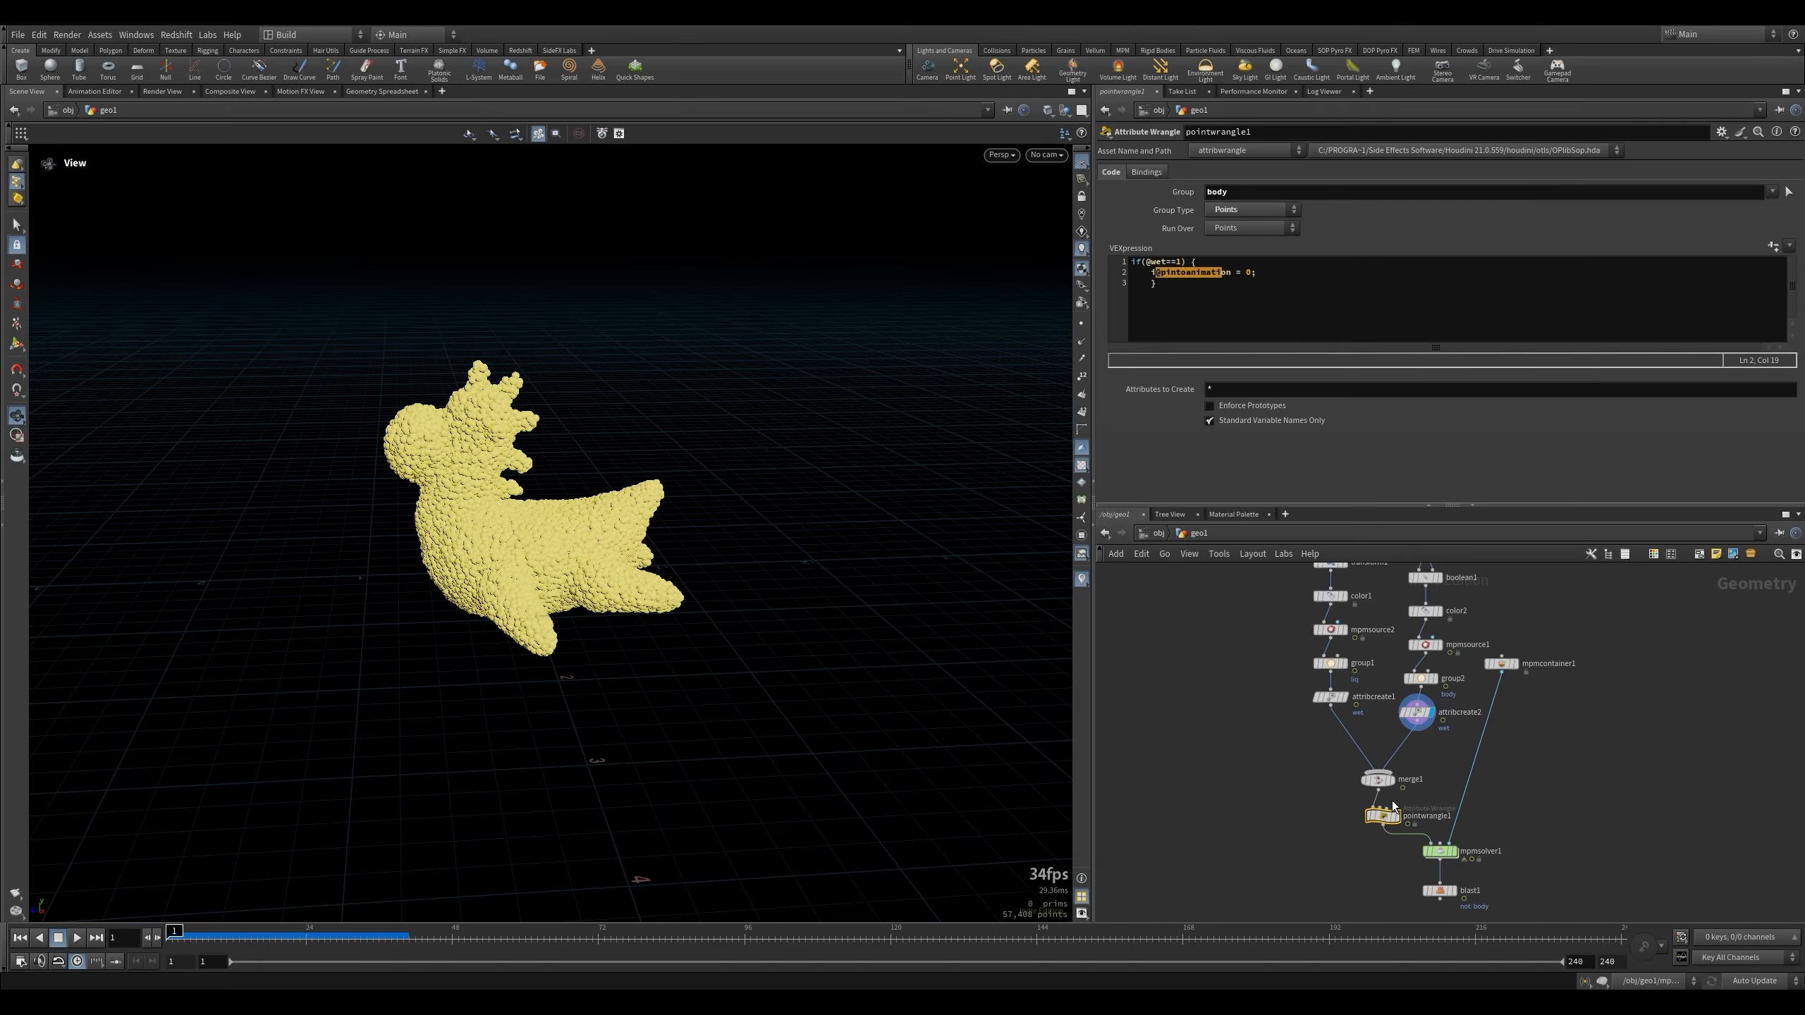
Add an Attribute Transfer node near merge1, connect attribcreate1 and attribcreate2 to its inputs, and display it.
key("ctrl+z")
left_click(1395, 776)
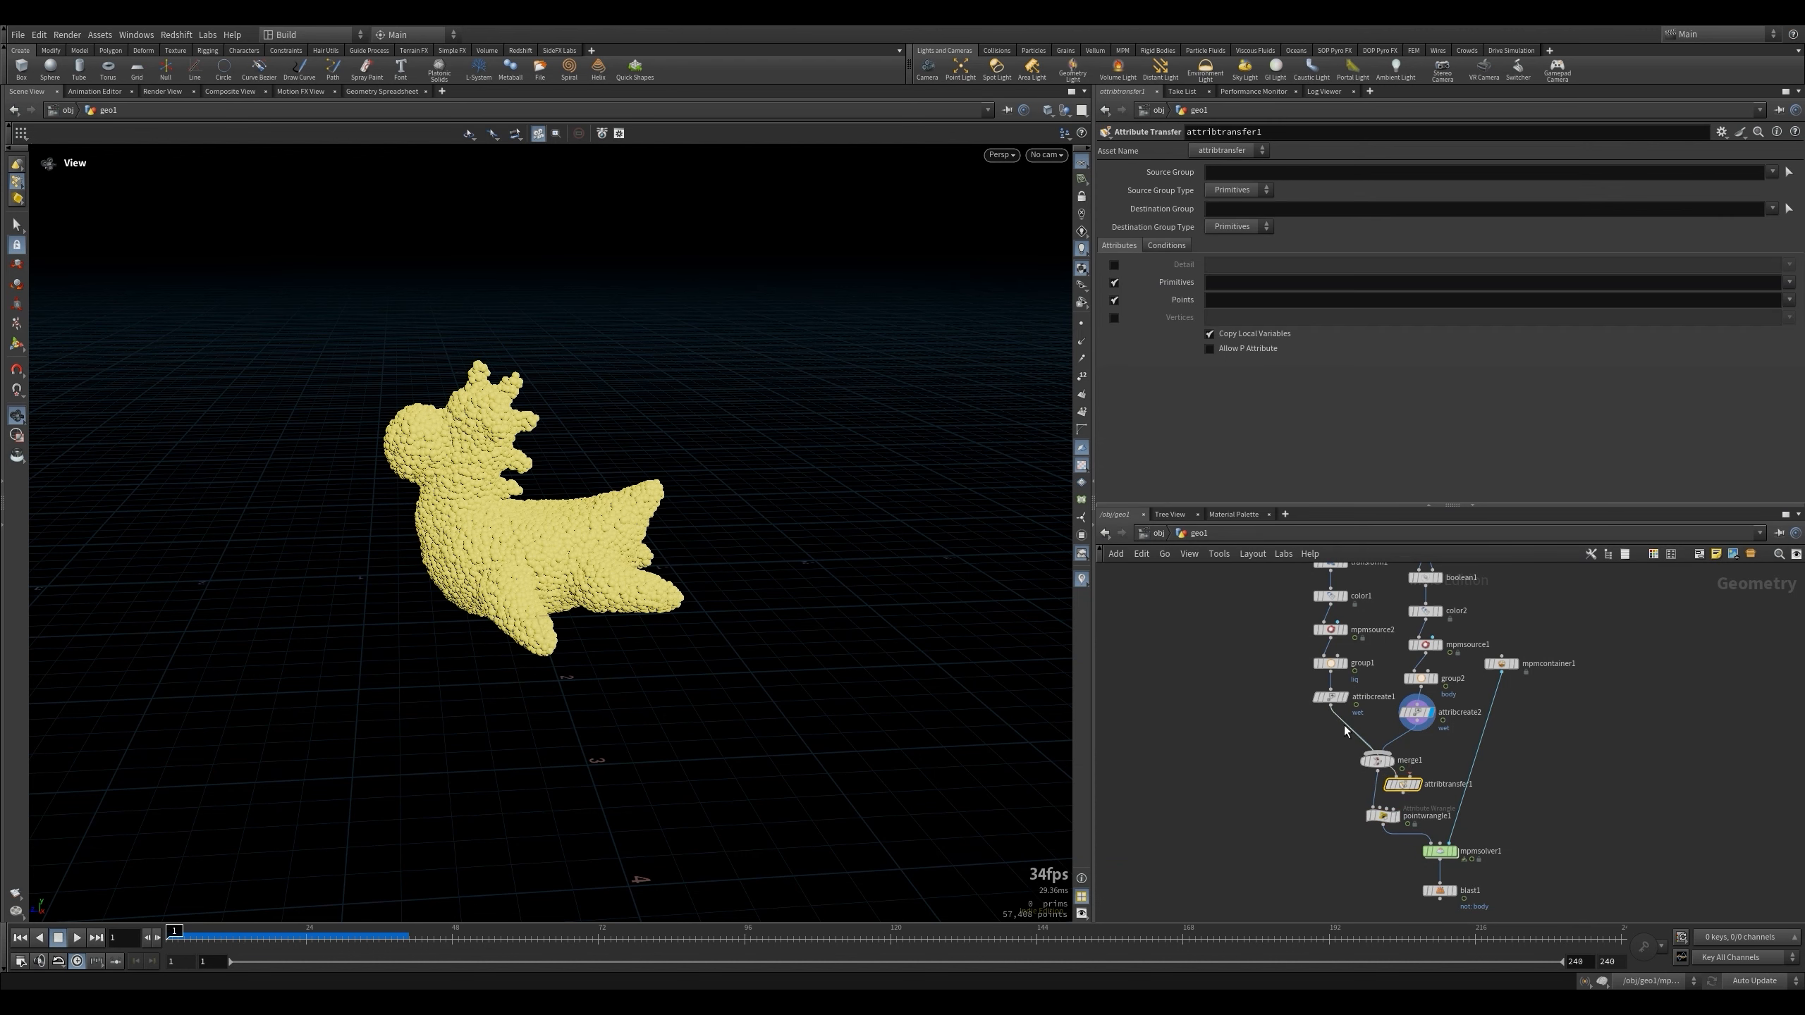
left_click(1331, 706)
left_click(1411, 778)
left_click(1415, 733)
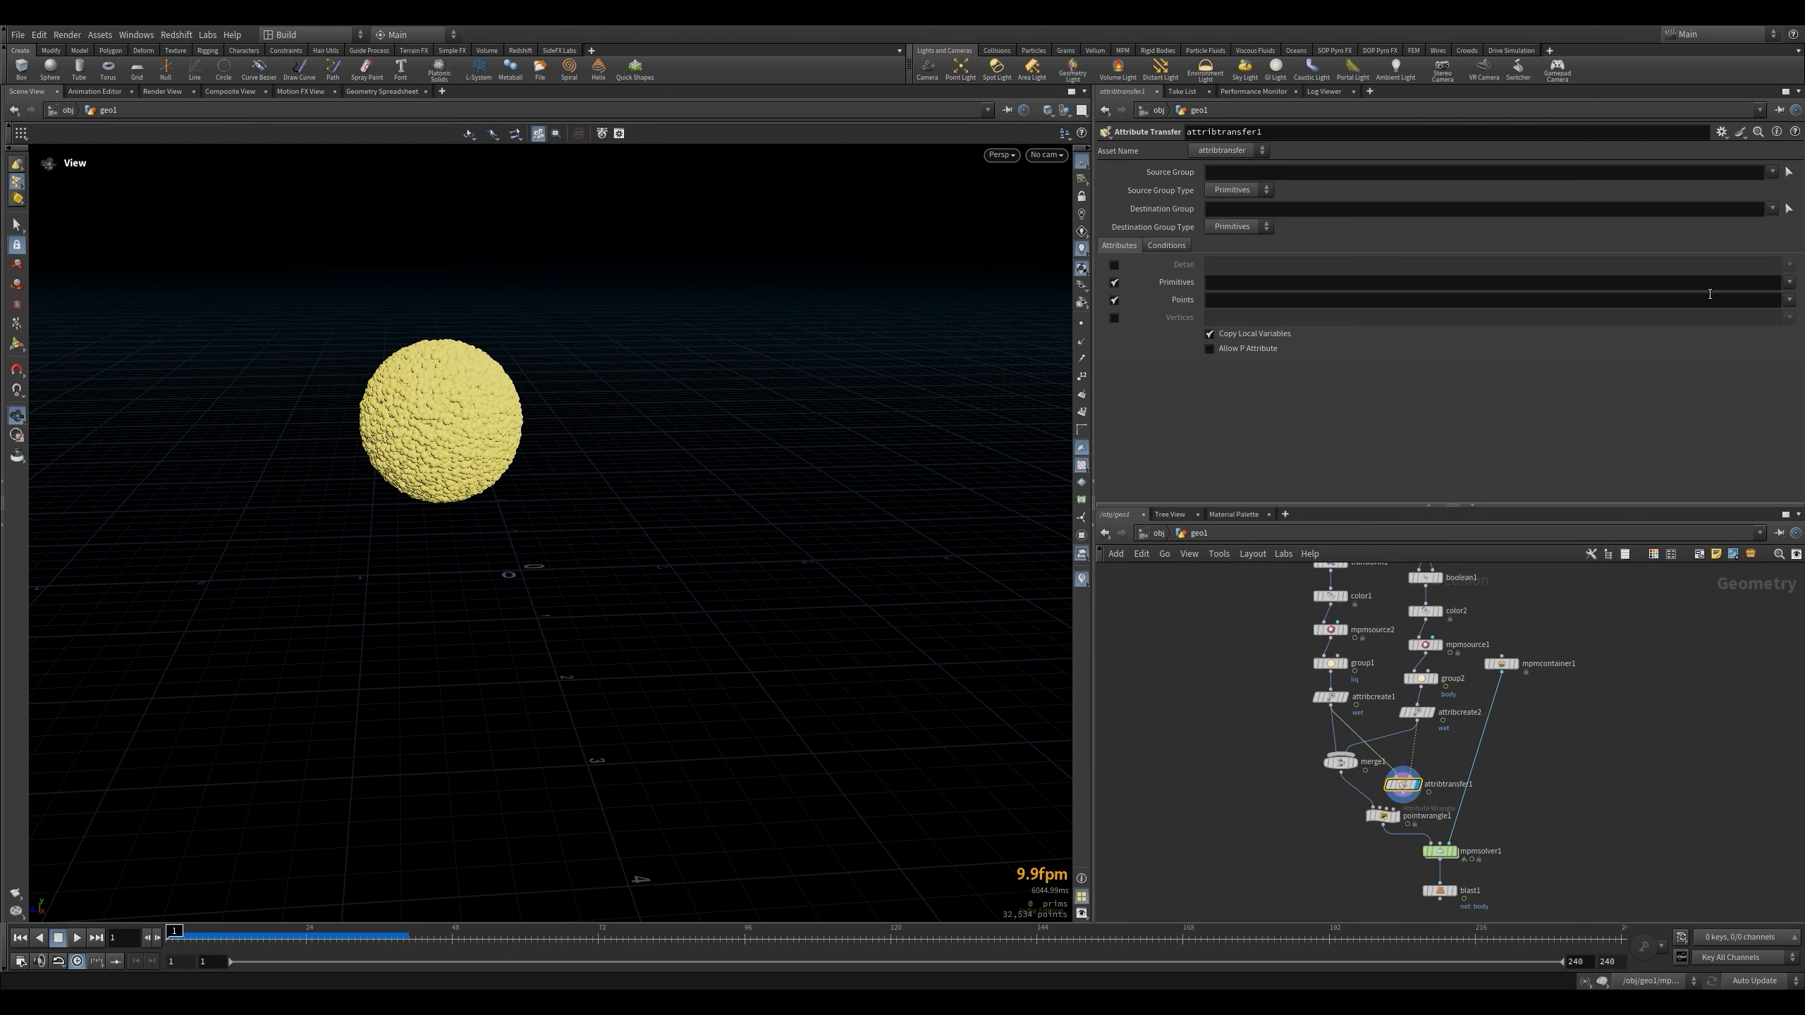
Disable primitive attributes in attribtransfer1, transfer only the point attribute wet, and check its conditions.
left_click(1113, 282)
left_click(1787, 300)
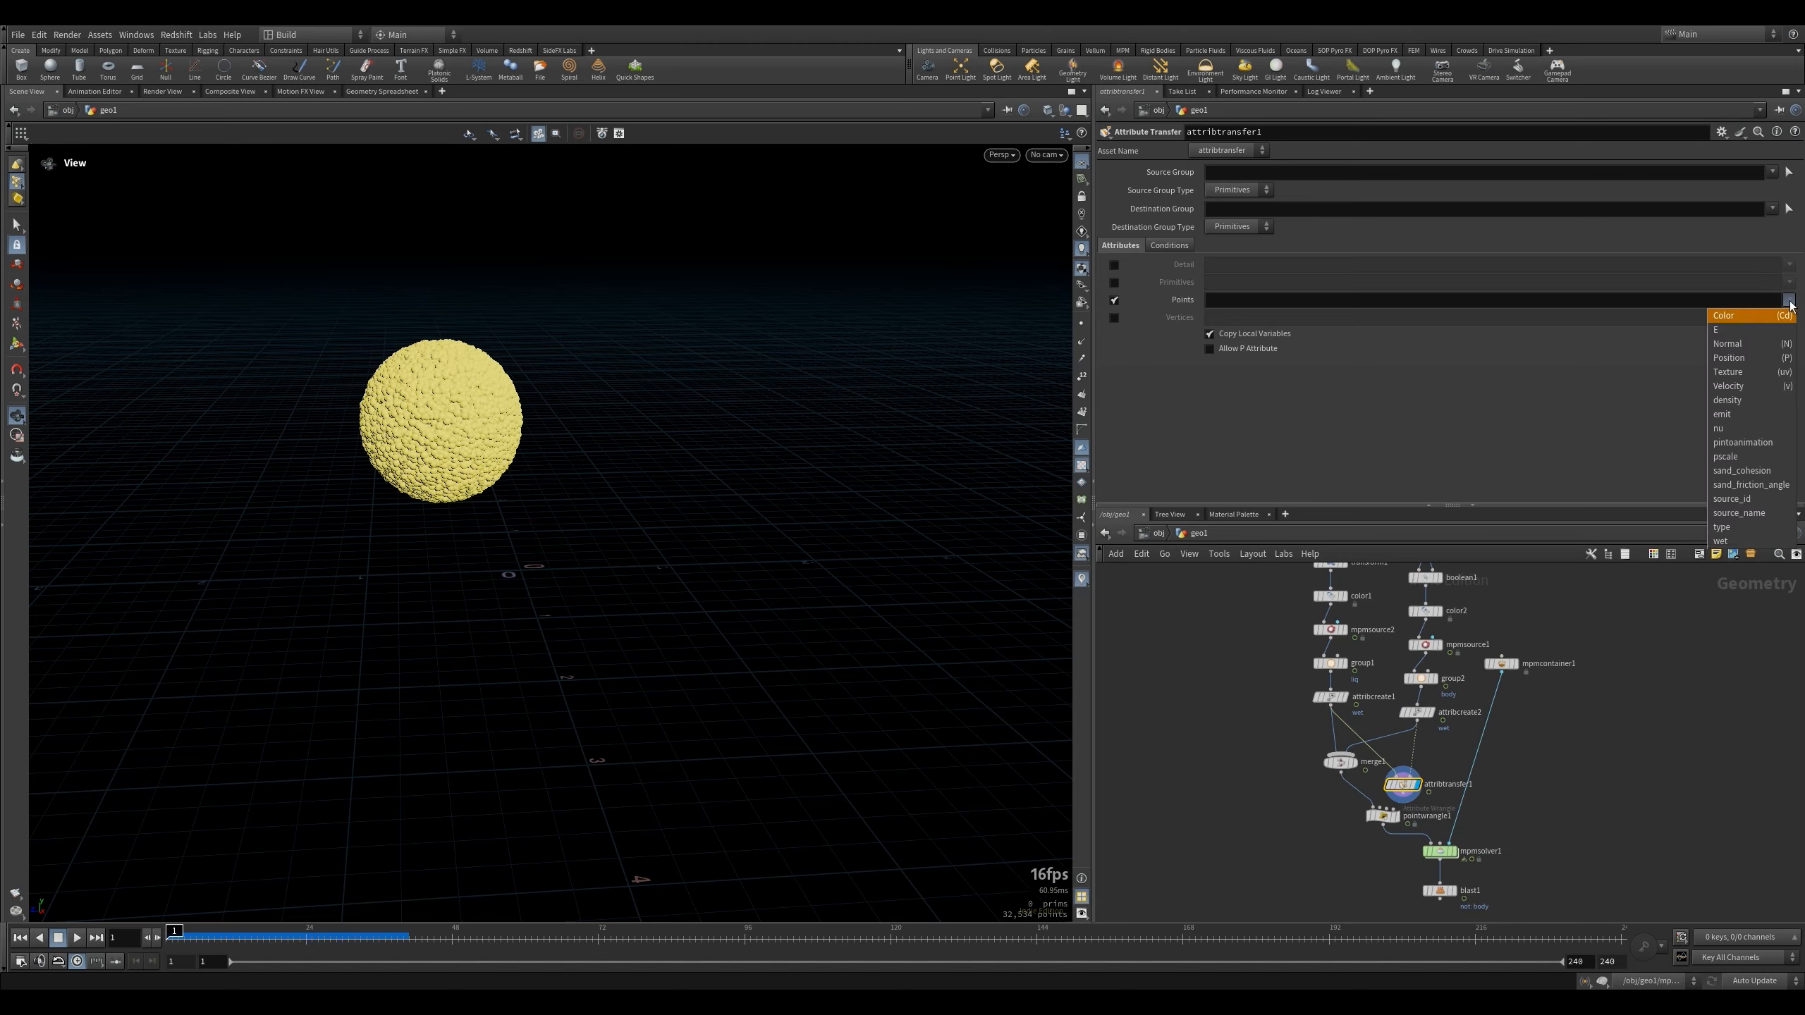
left_click(1739, 544)
left_click(1170, 245)
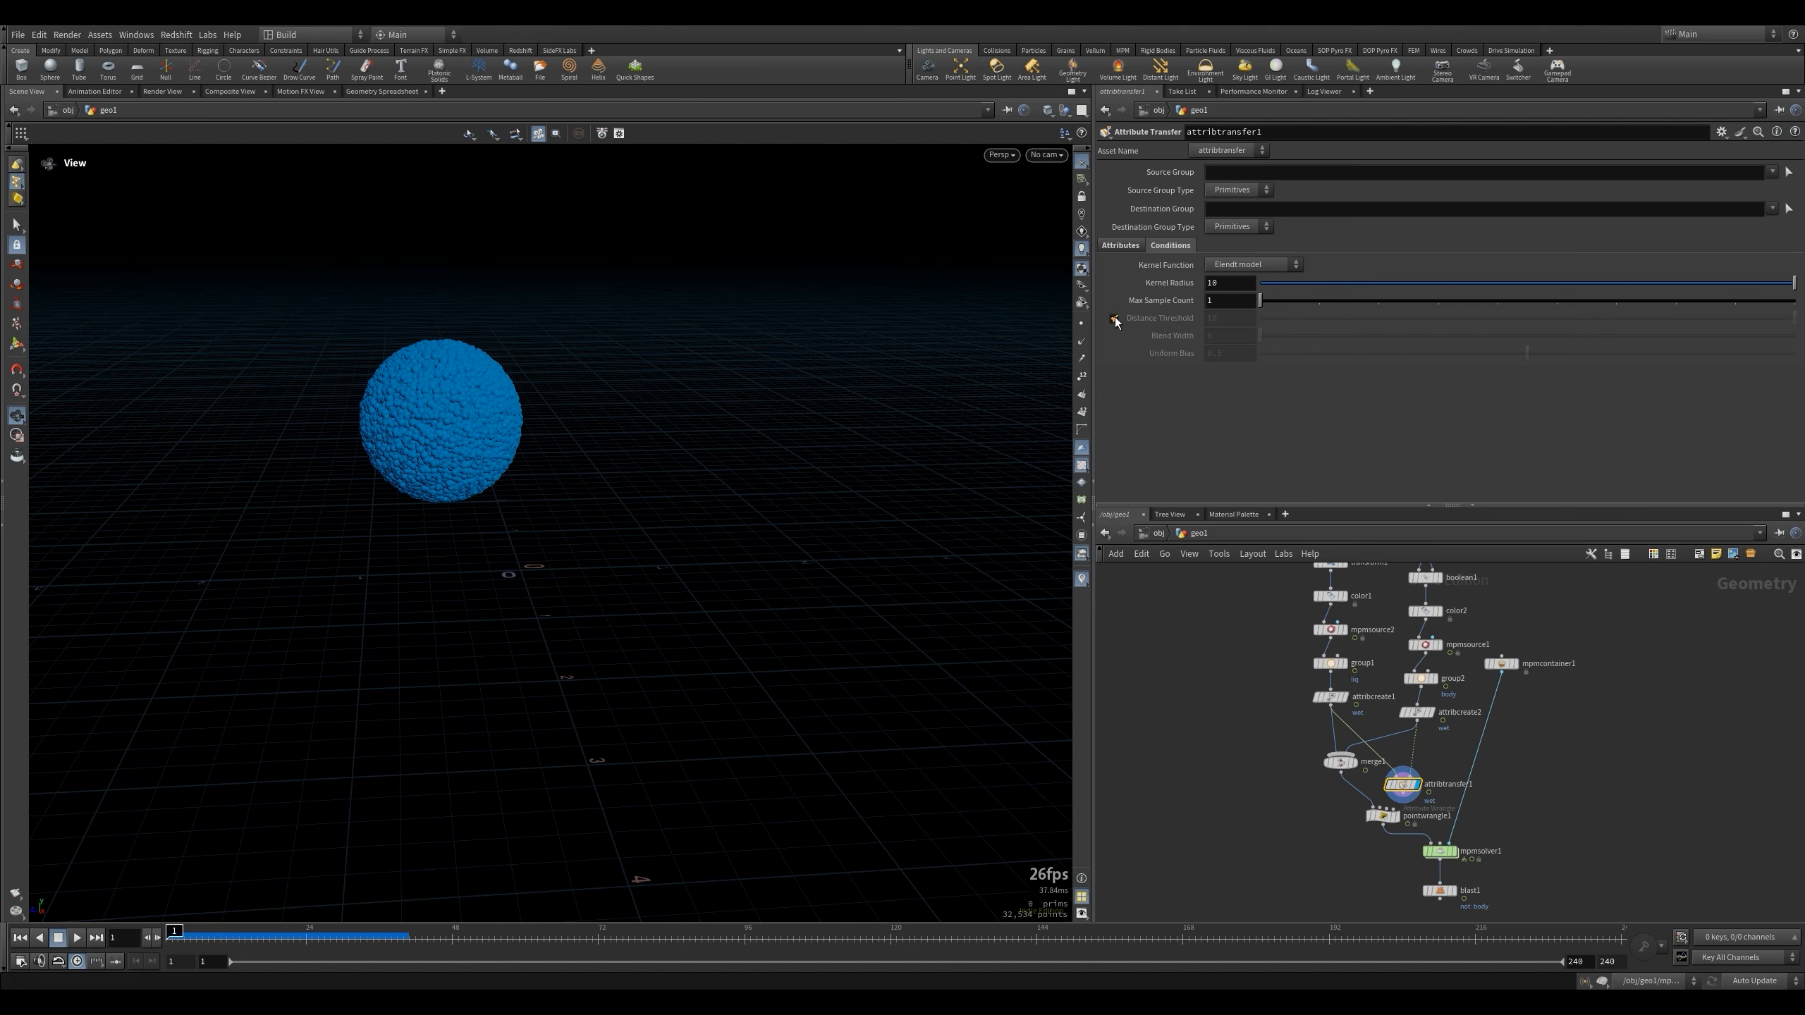
left_click(1120, 245)
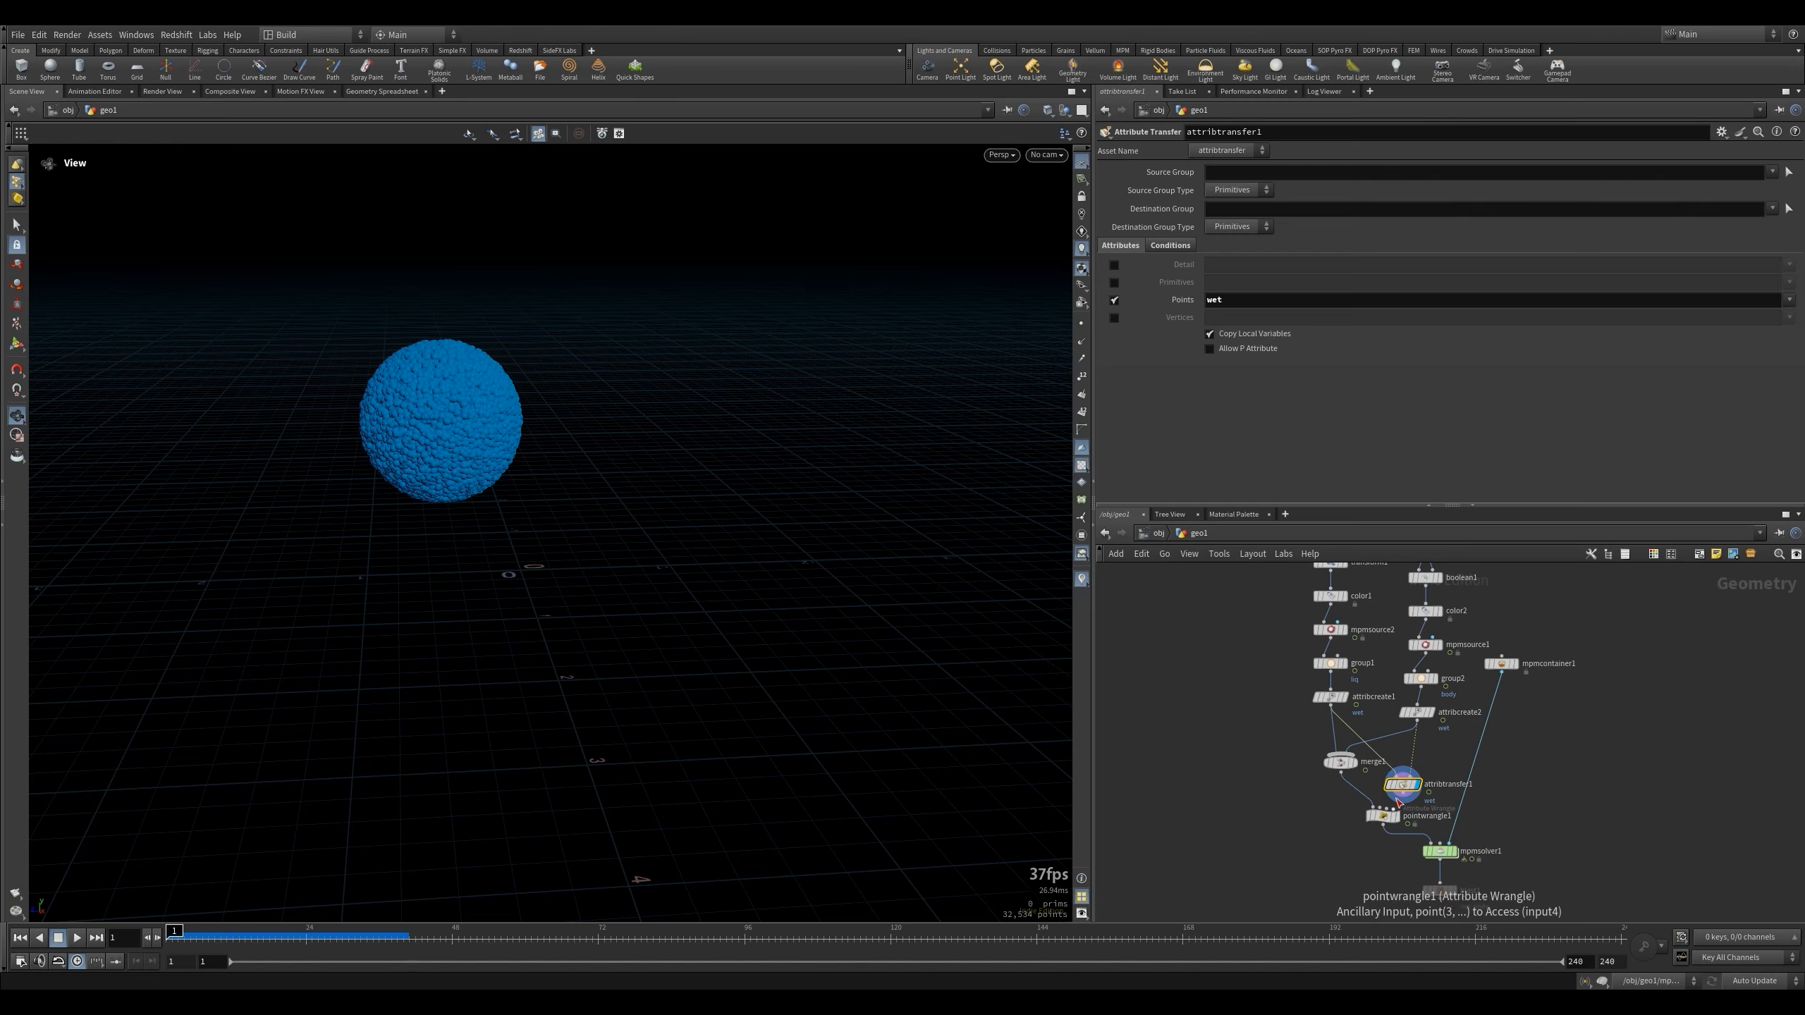
Insert attribtransfer1 between attribcreate2 and merge1, display the merge, and tidy the node placement.
left_click_drag(1340, 762, 1407, 753)
left_click(1336, 766)
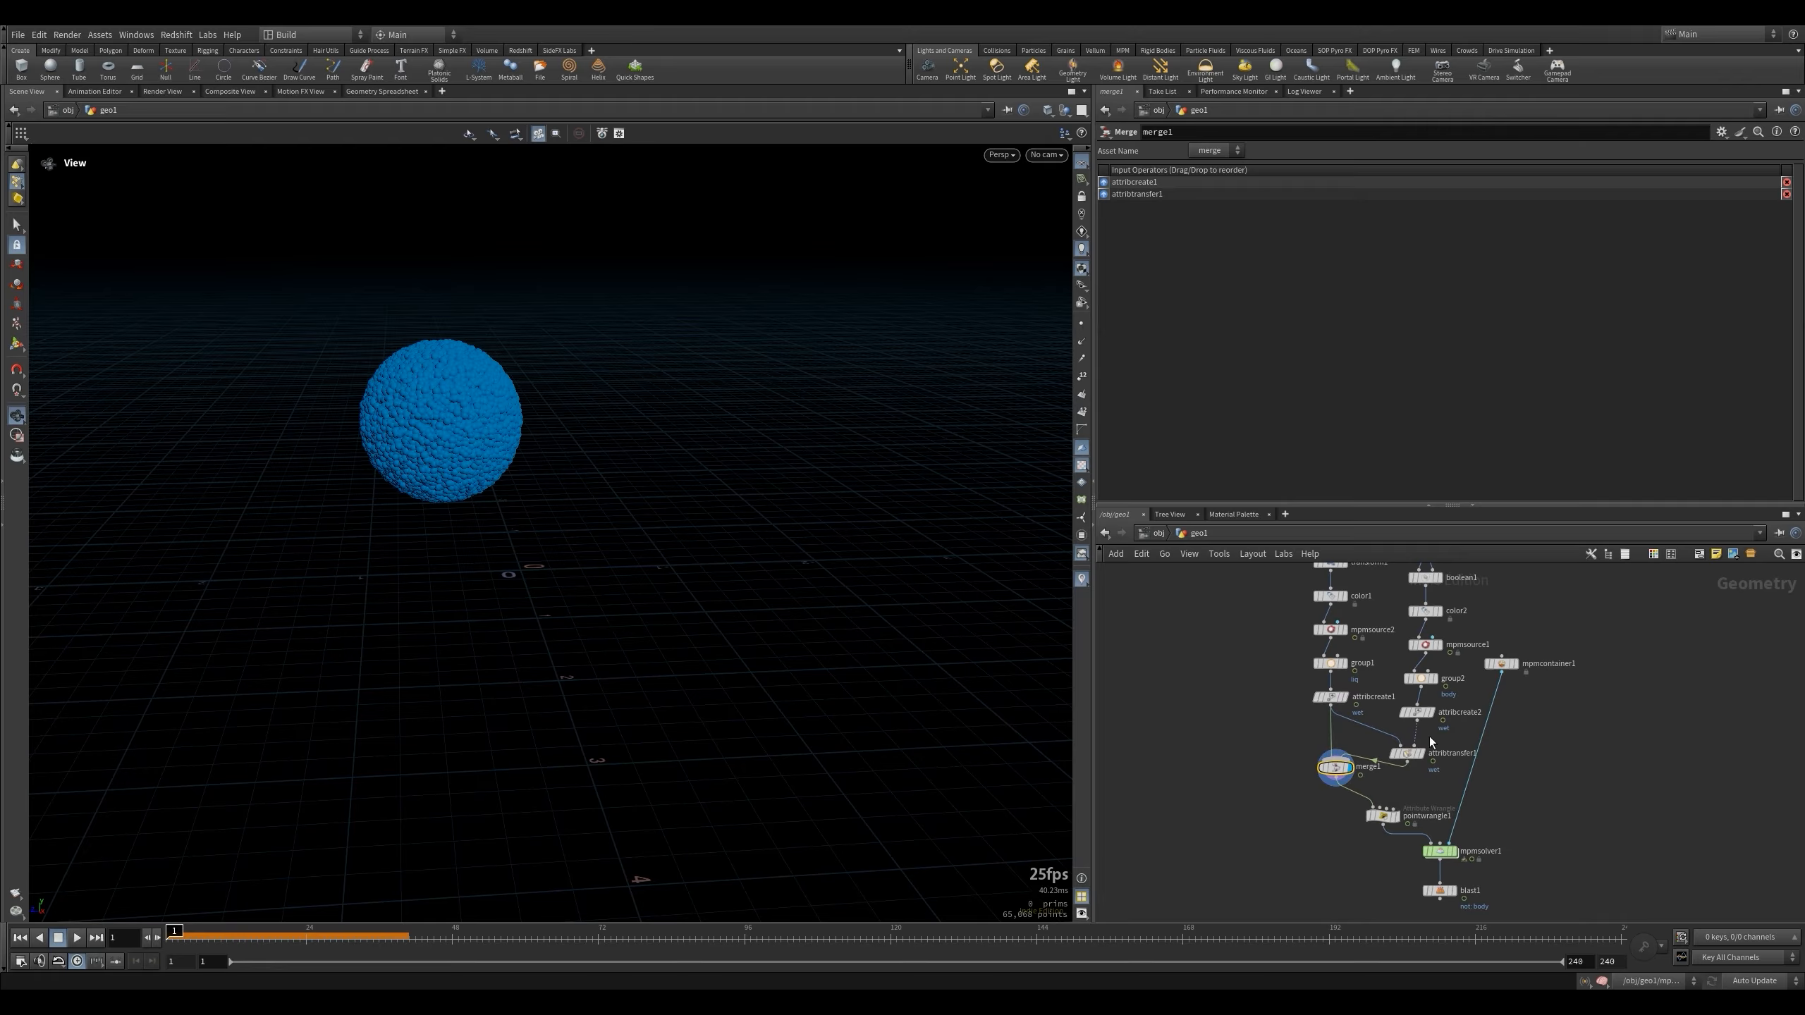
left_click_drag(1407, 755, 1341, 788)
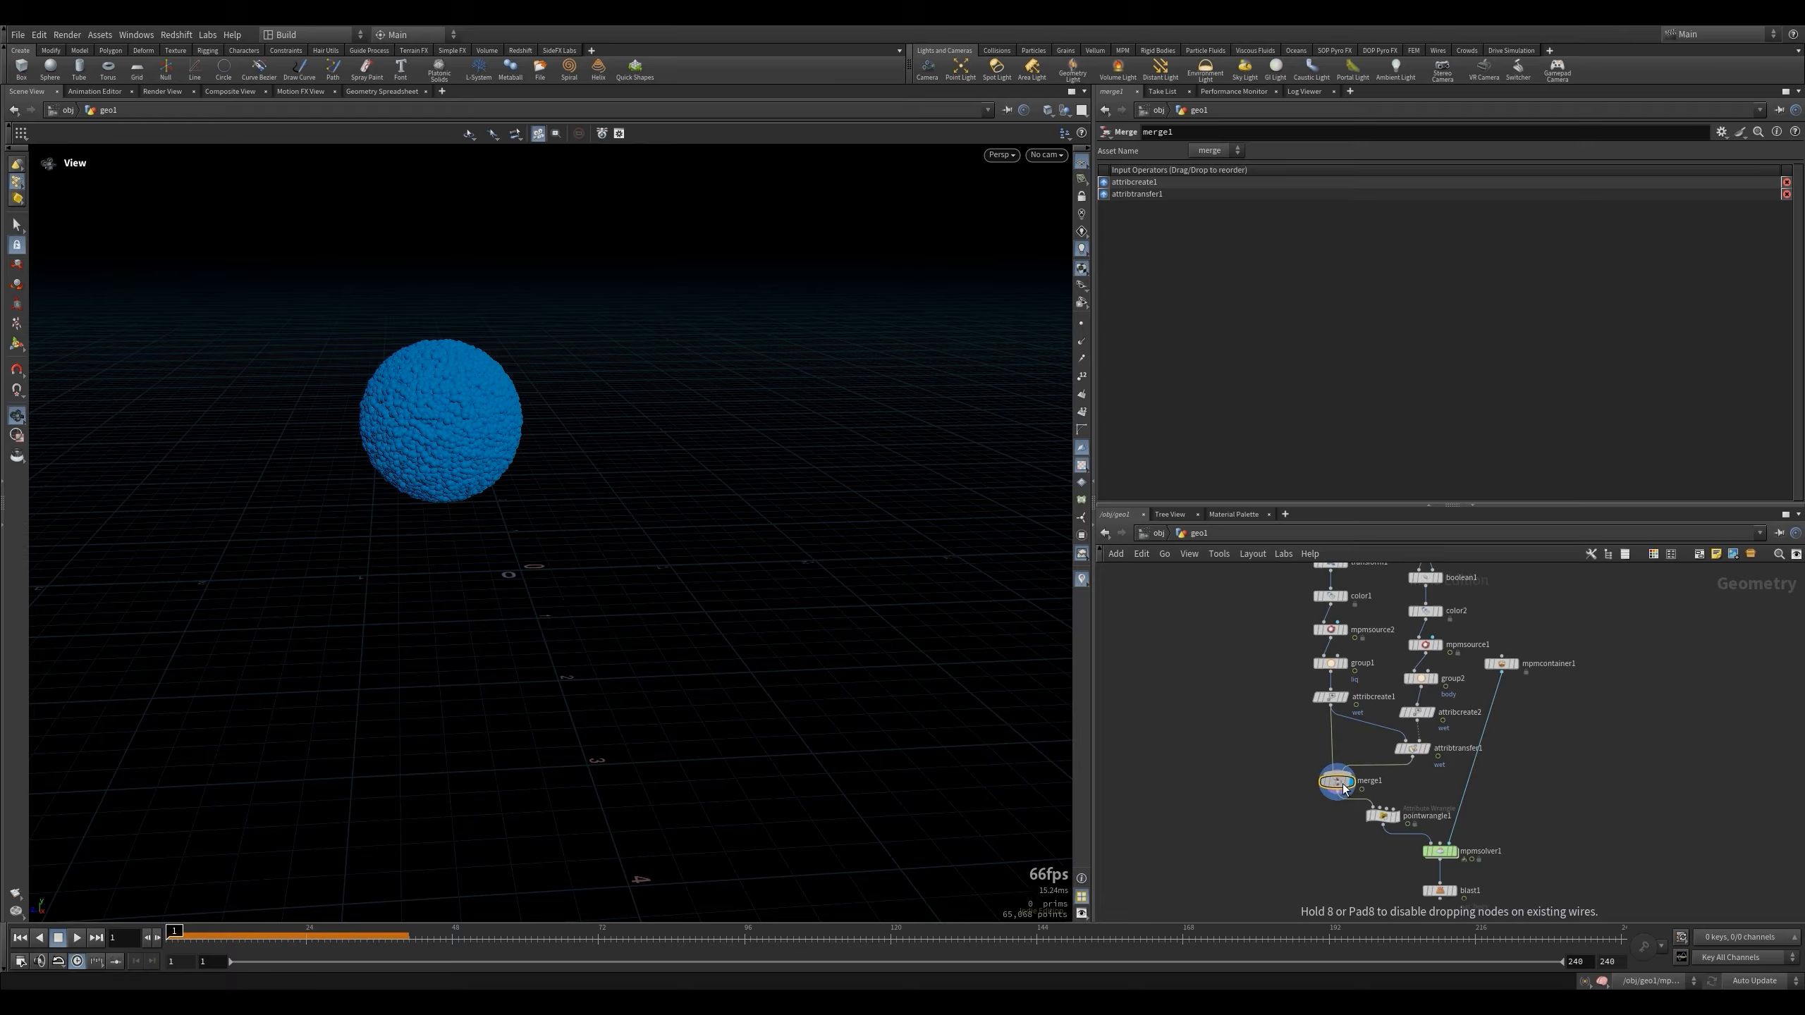
Swap attribtransfer1's inputs so the body points receive the transfer, checking the results at mpmsolver1 and pointwrangle1.
left_click(1449, 855)
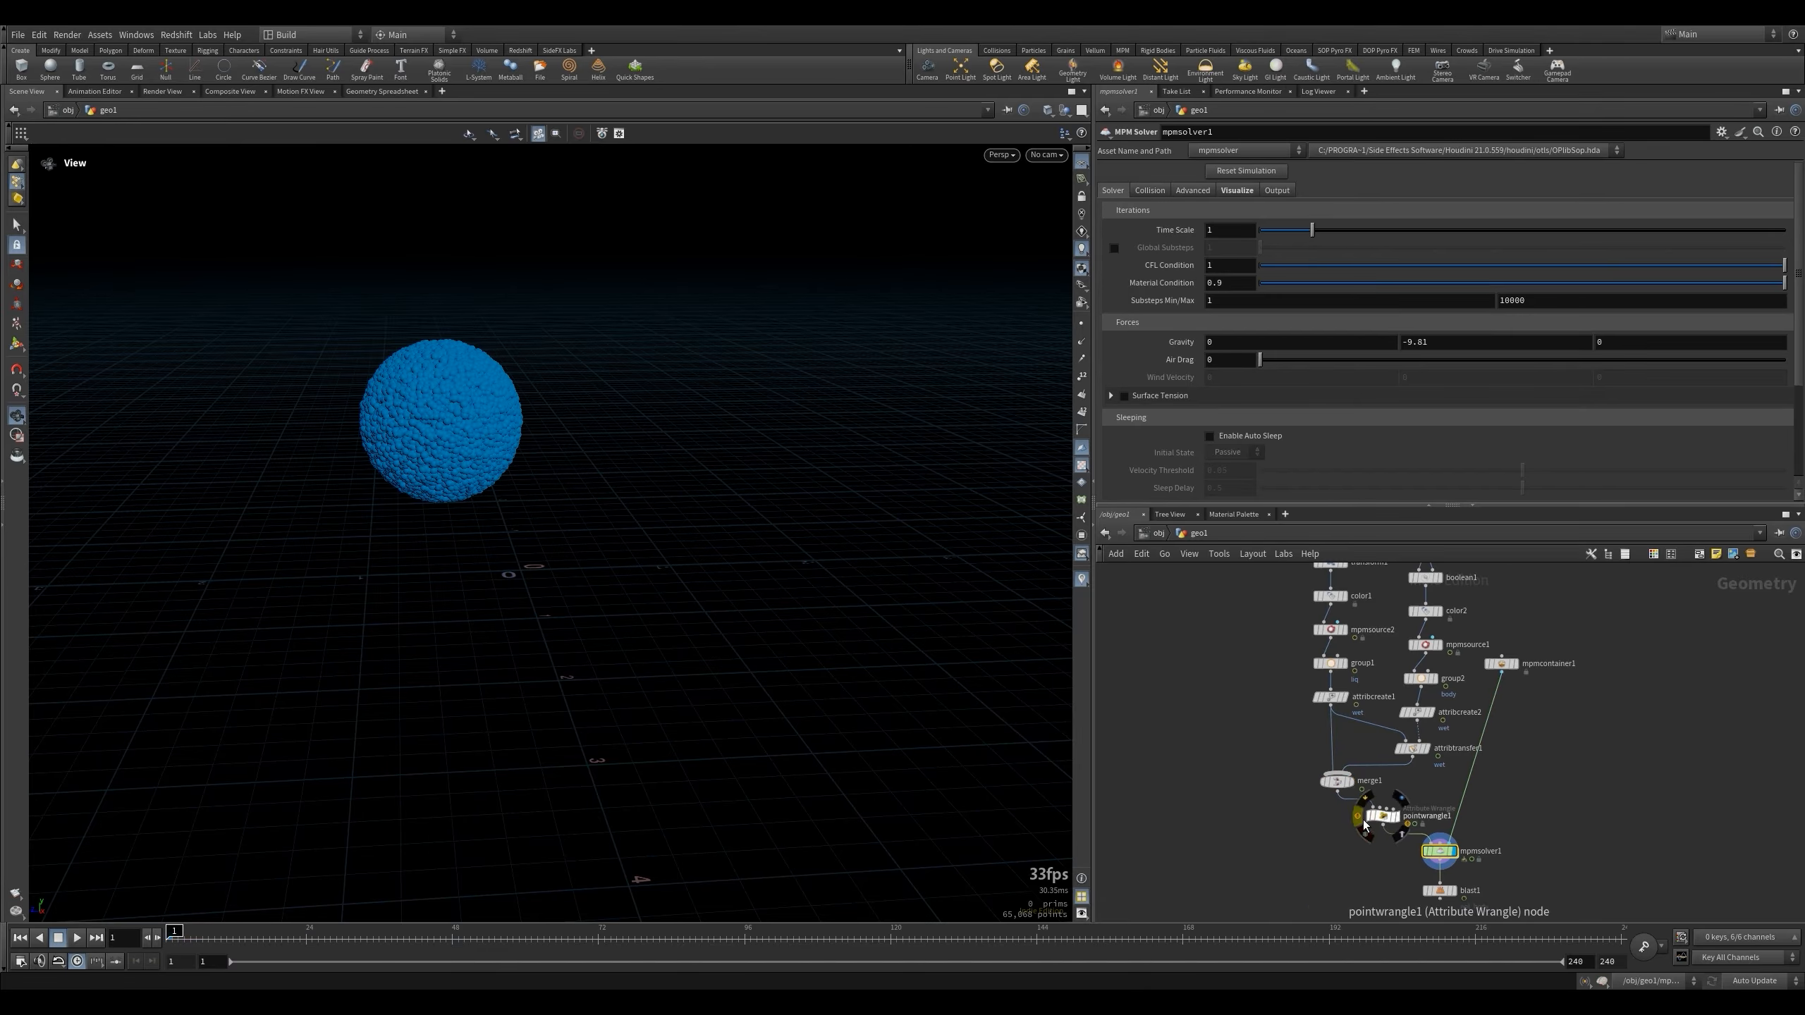
left_click(1363, 820)
left_click(1382, 815)
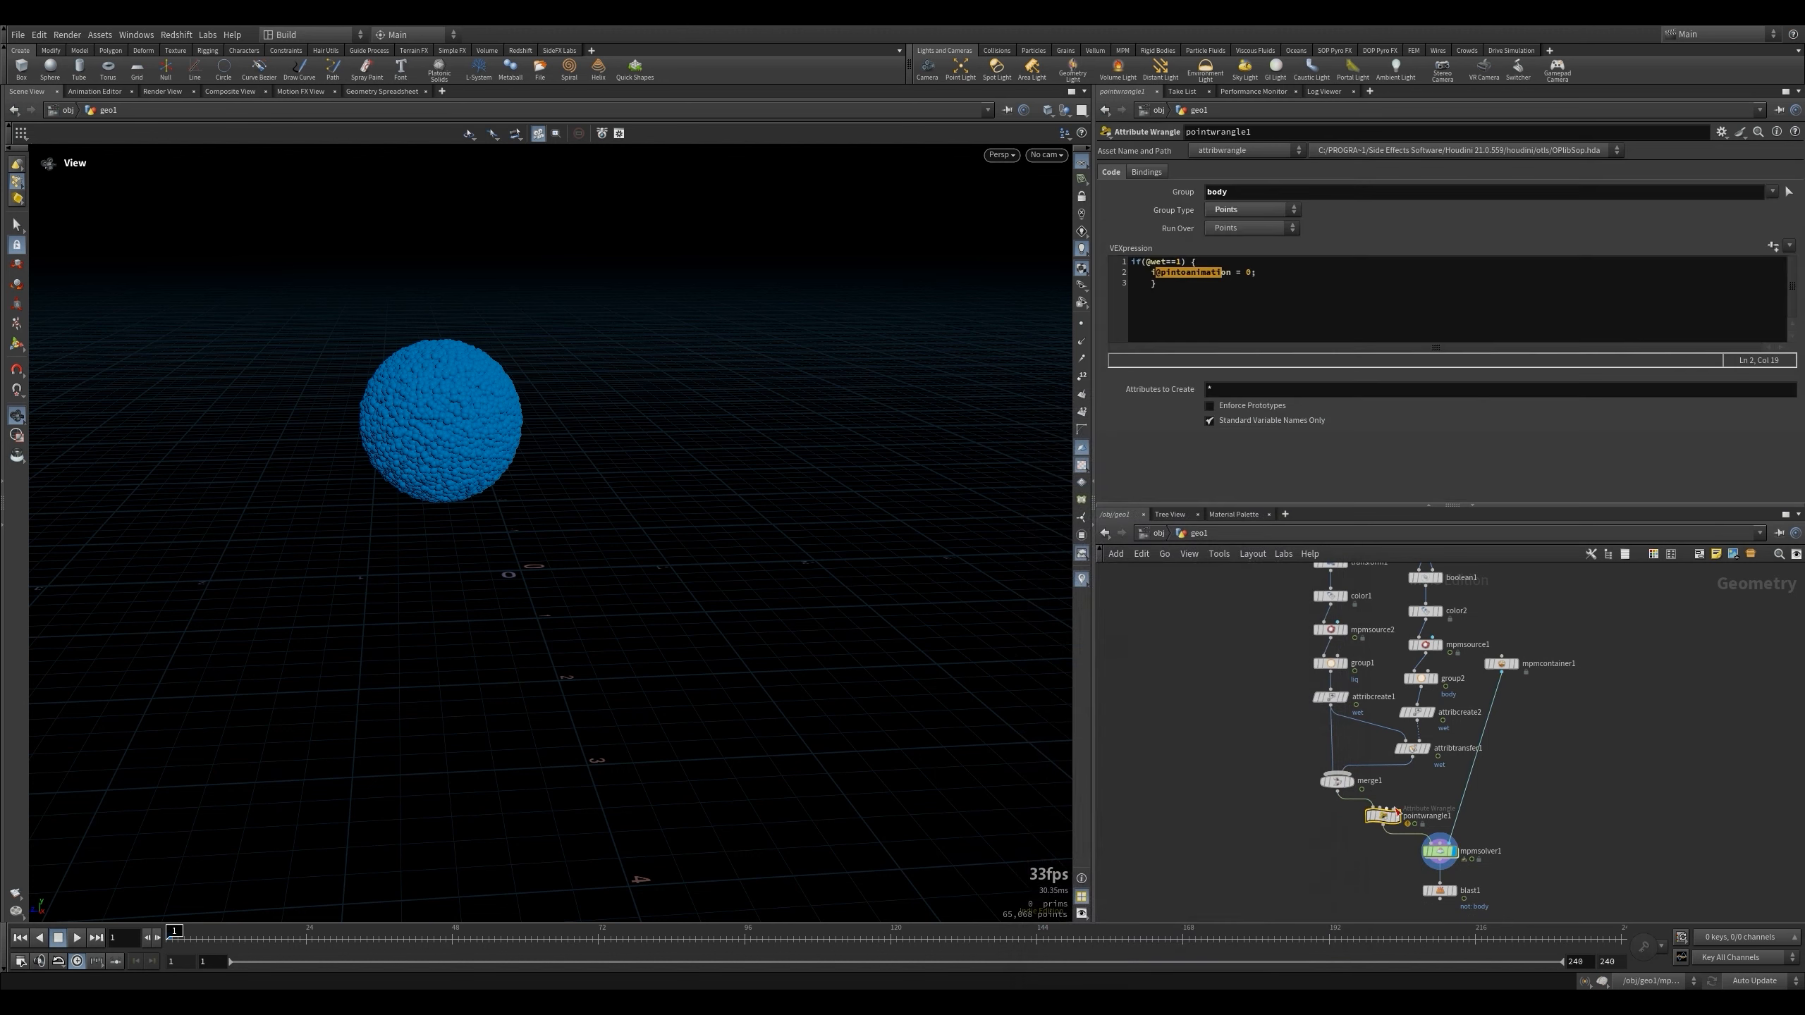
left_click(1418, 749)
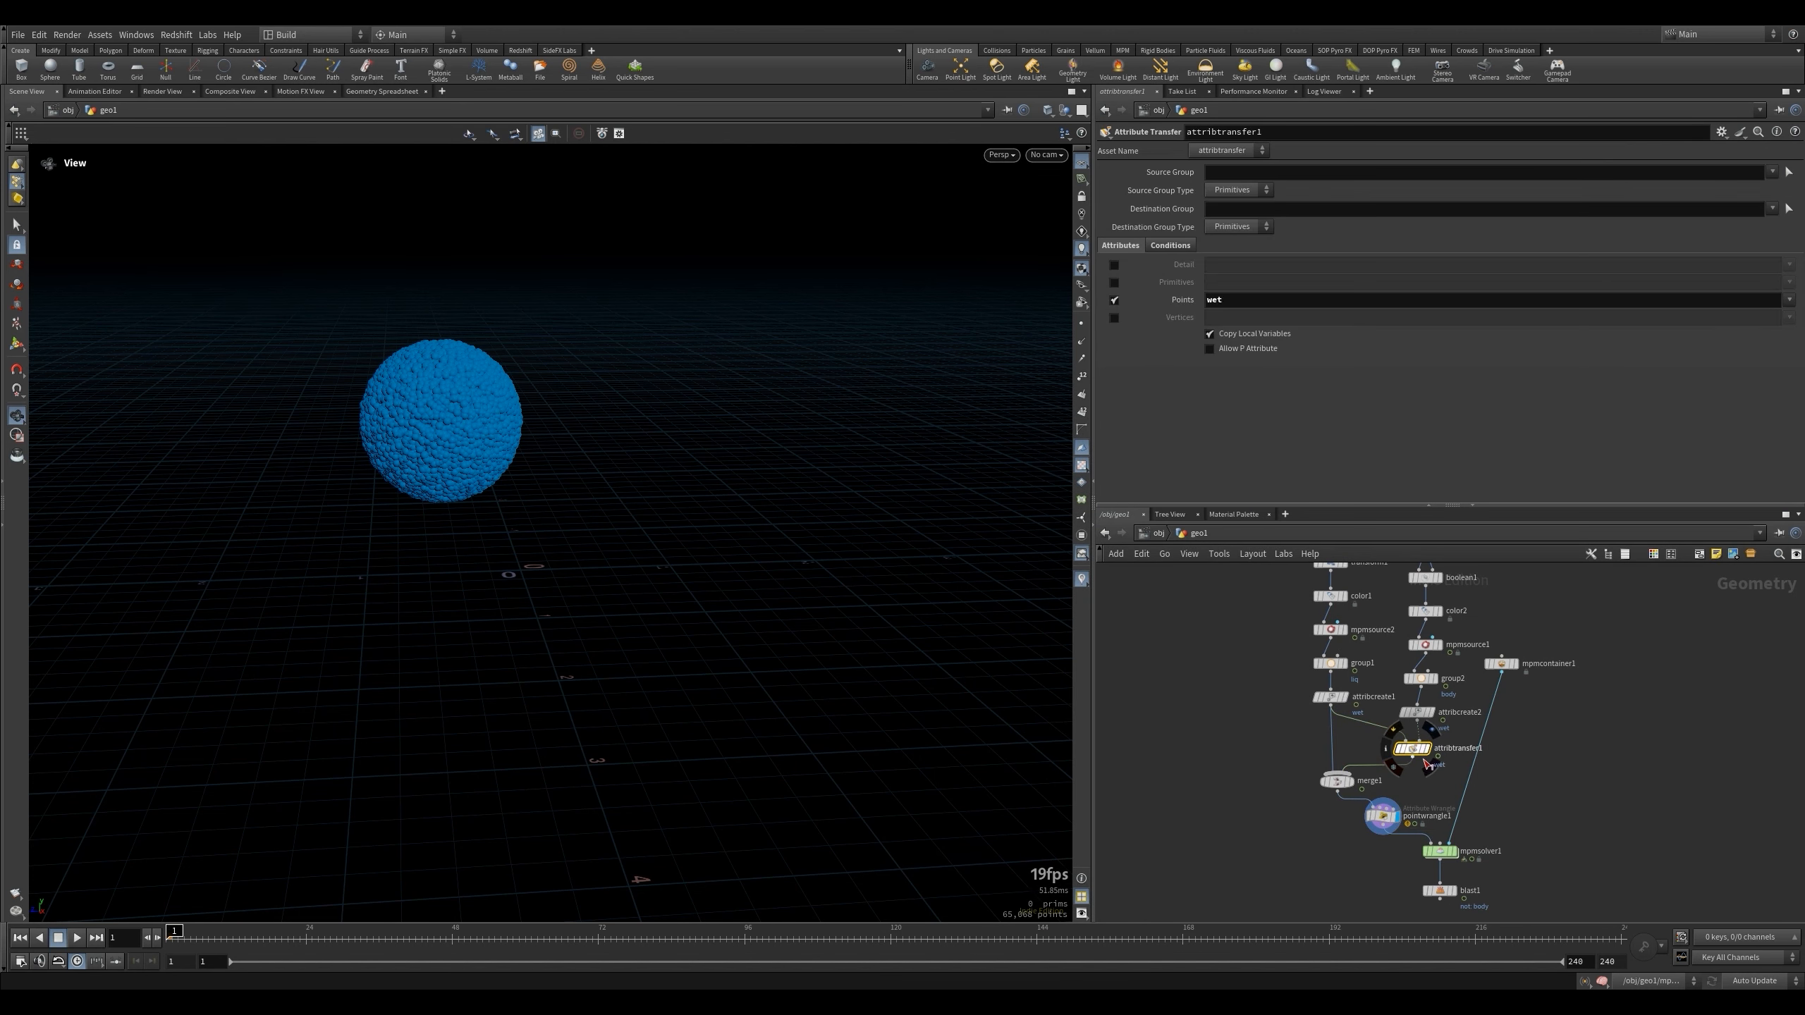
key("shift+r")
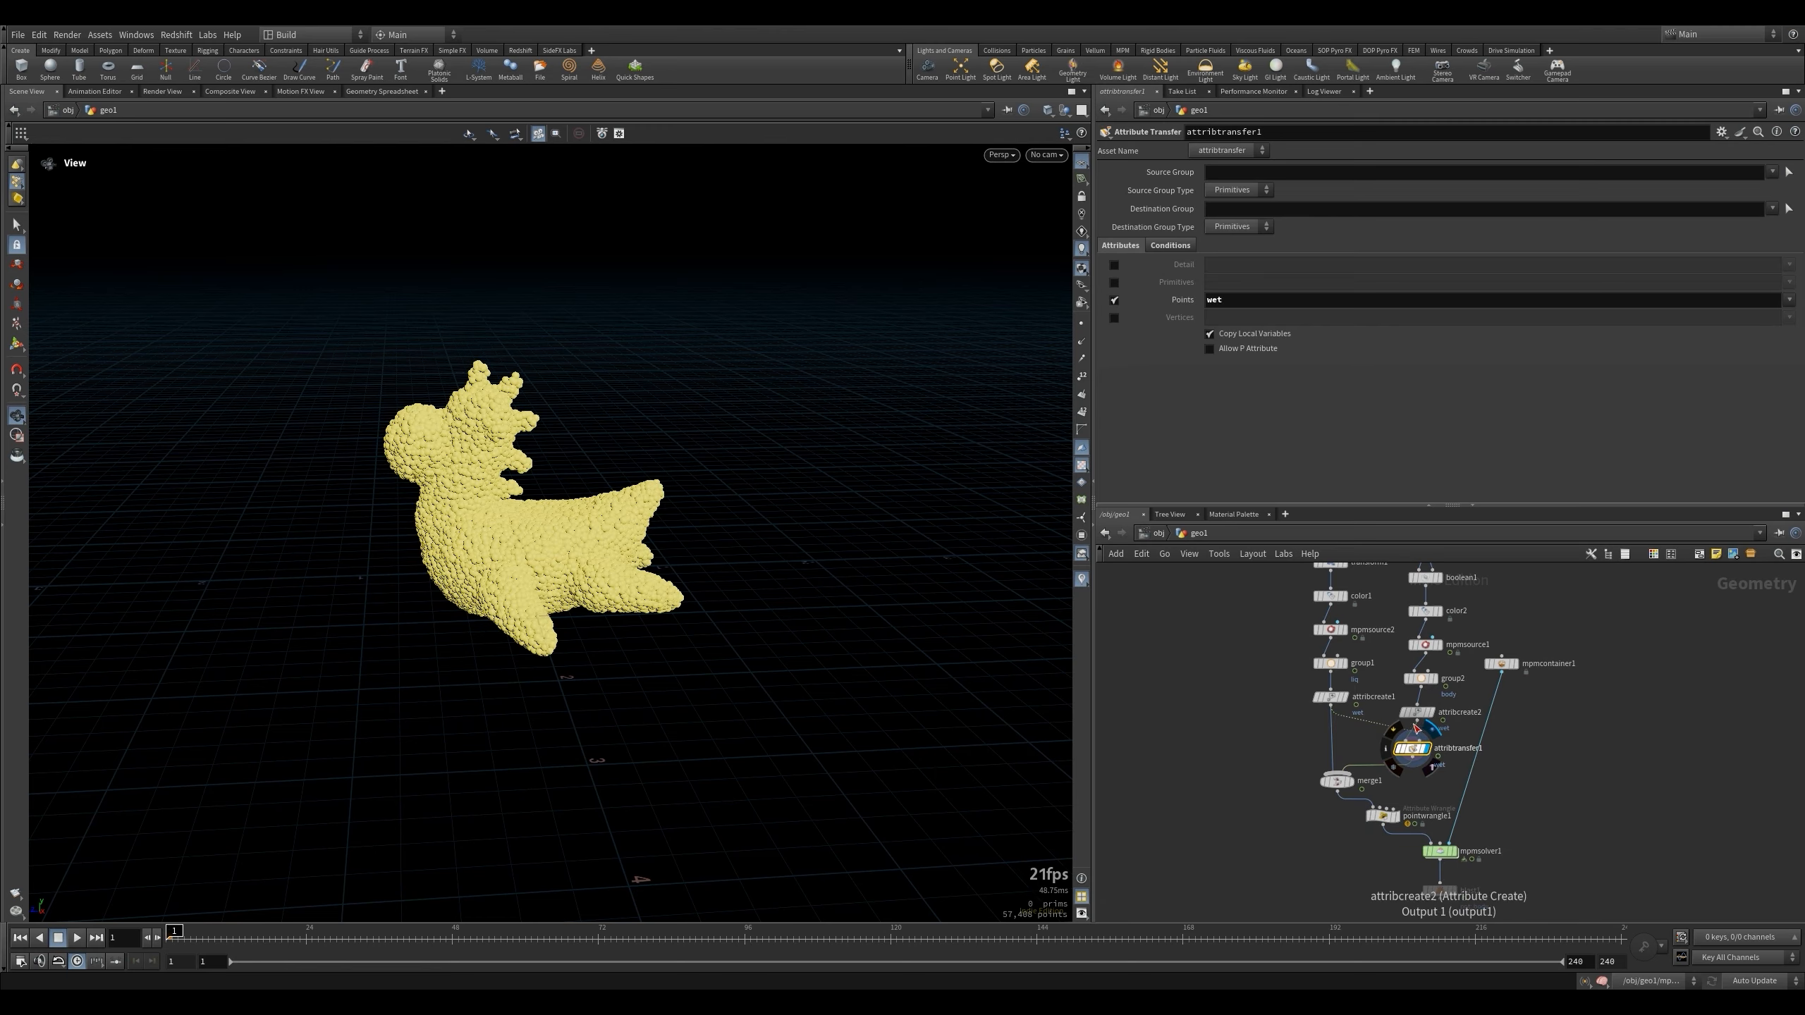
left_click(1395, 816)
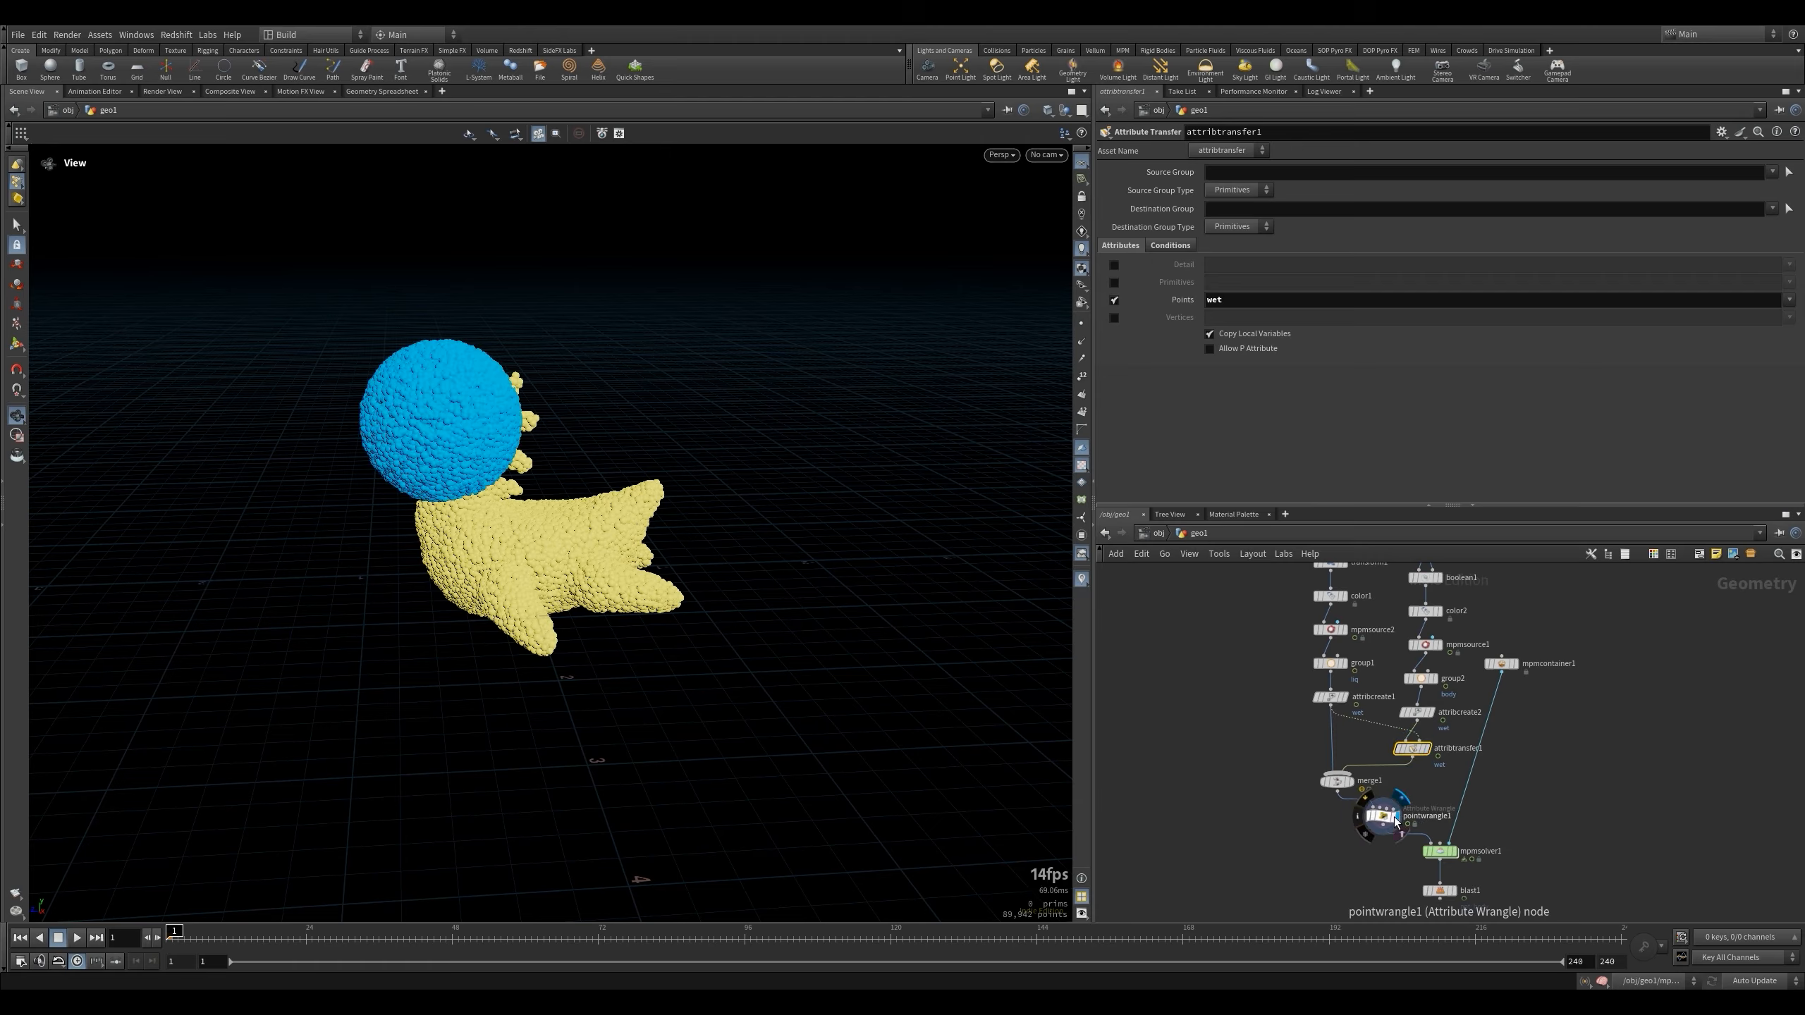
left_click(1383, 817)
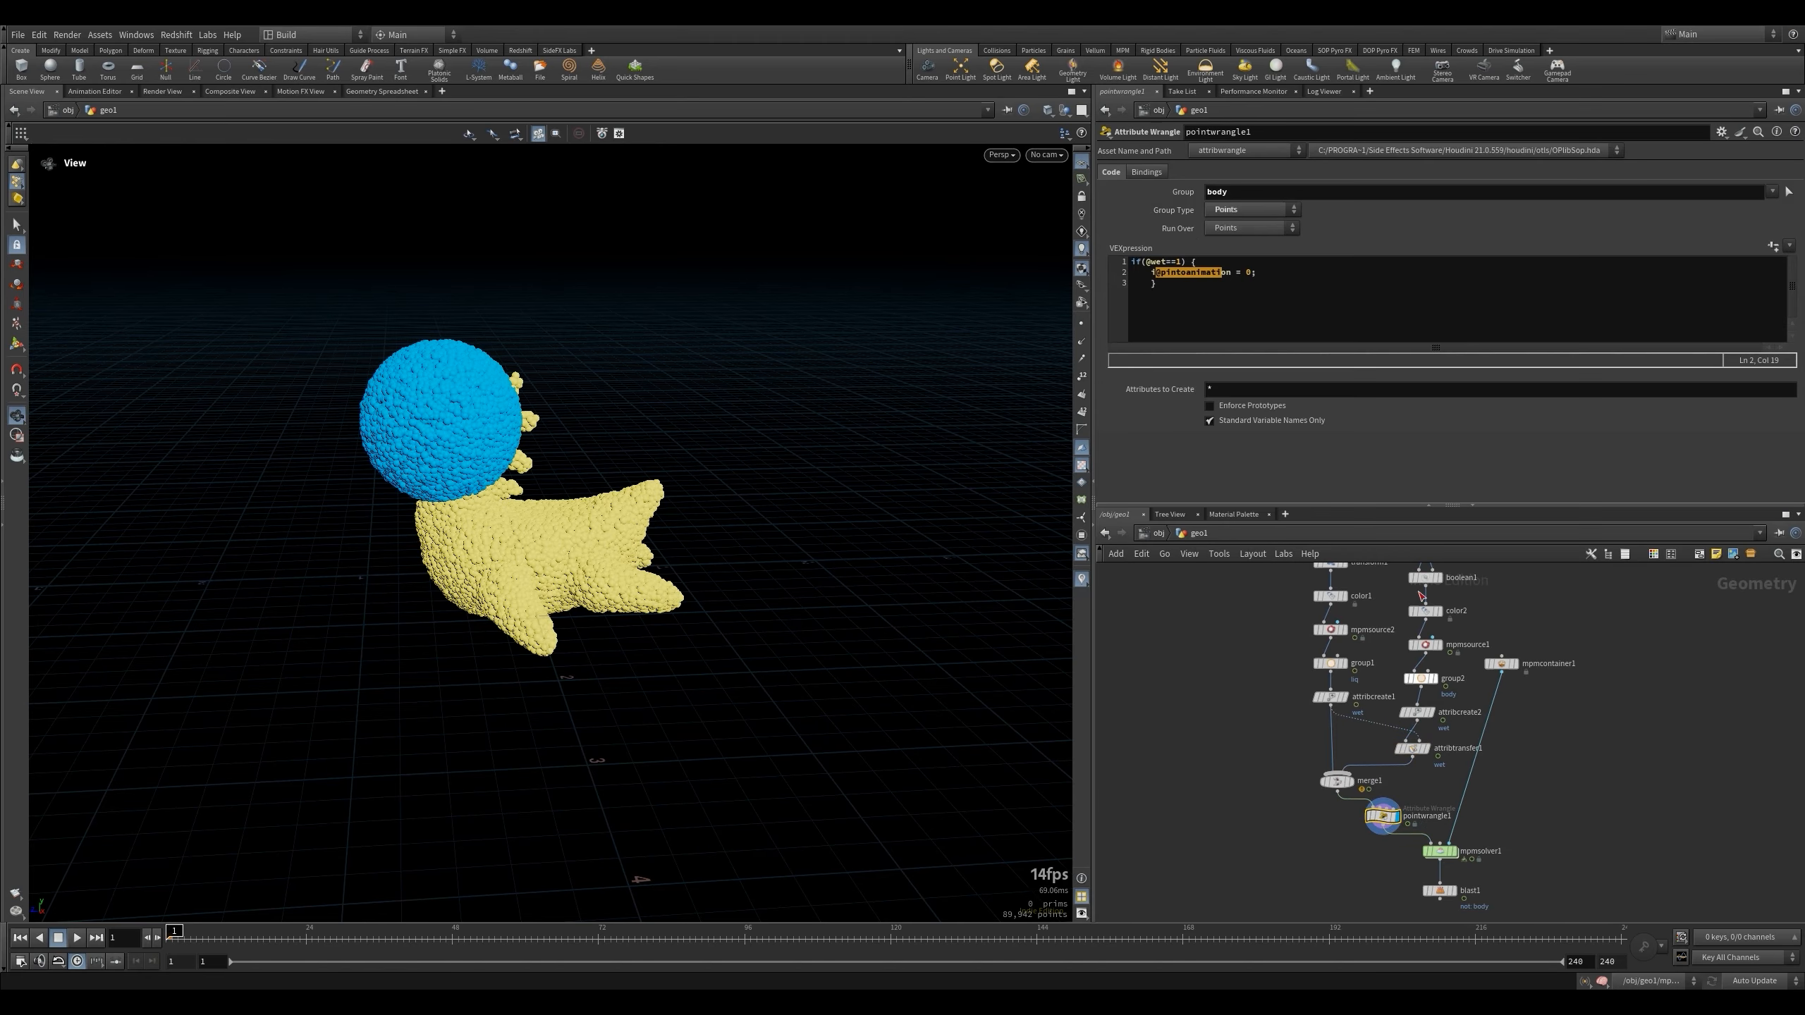
Play the simulation from mpmsolver1, rewind it, and display blast1 to isolate the body points.
left_click(1452, 850)
left_click(1437, 851)
key("Up")
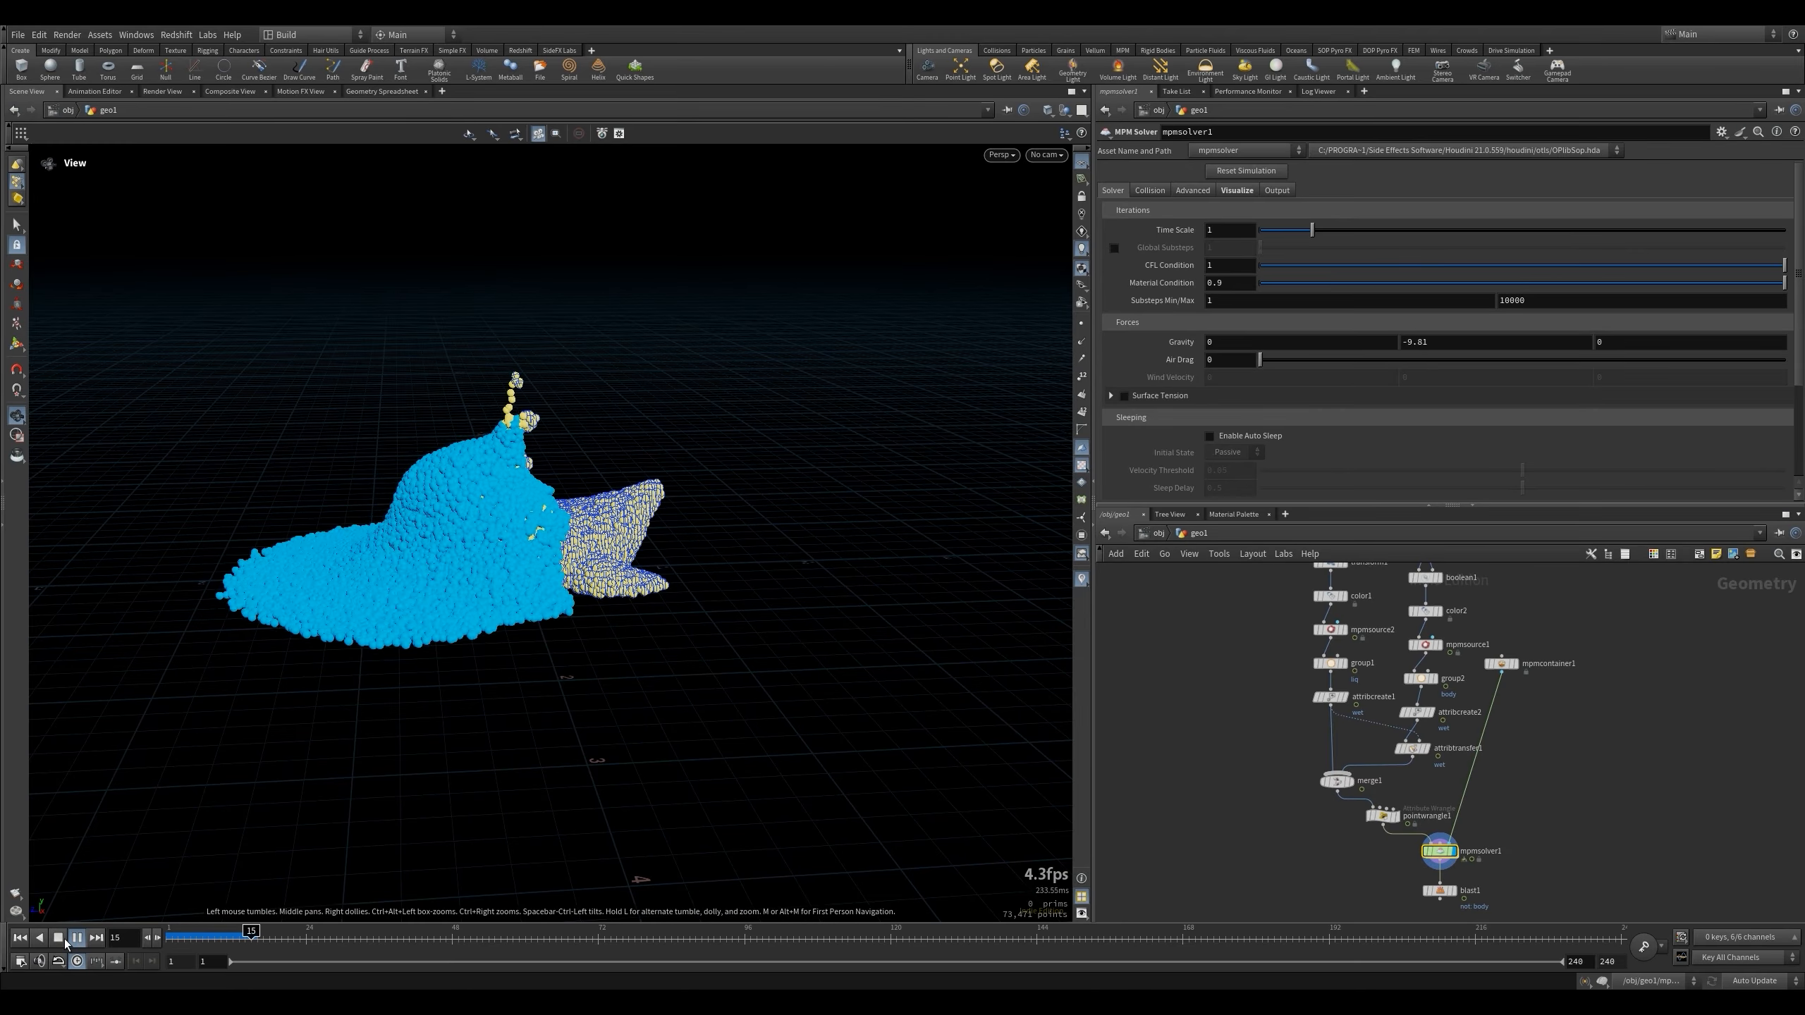
left_click(1451, 891)
left_click(1437, 891)
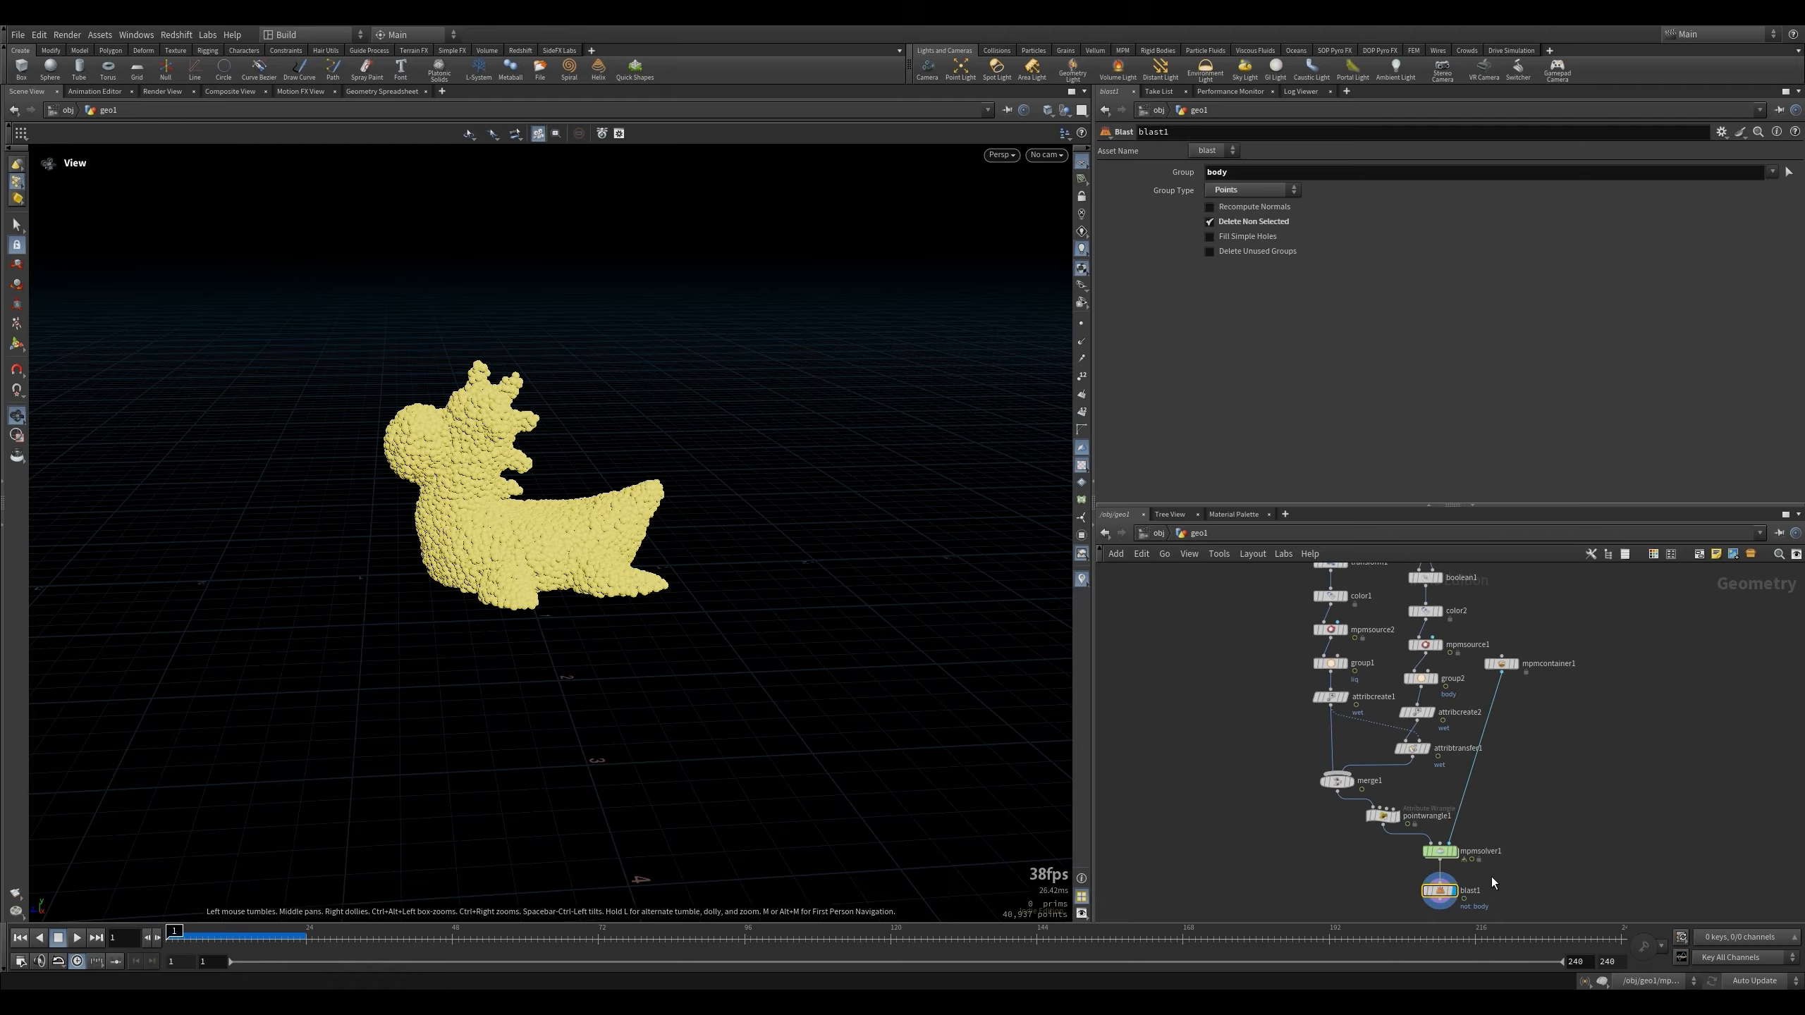
Set the water sphere's transform1 to translate Y 2 and Z 0, with a uniform scale of 0.5.
middle_click_drag(1297, 623, 1299, 684)
left_click(1331, 623)
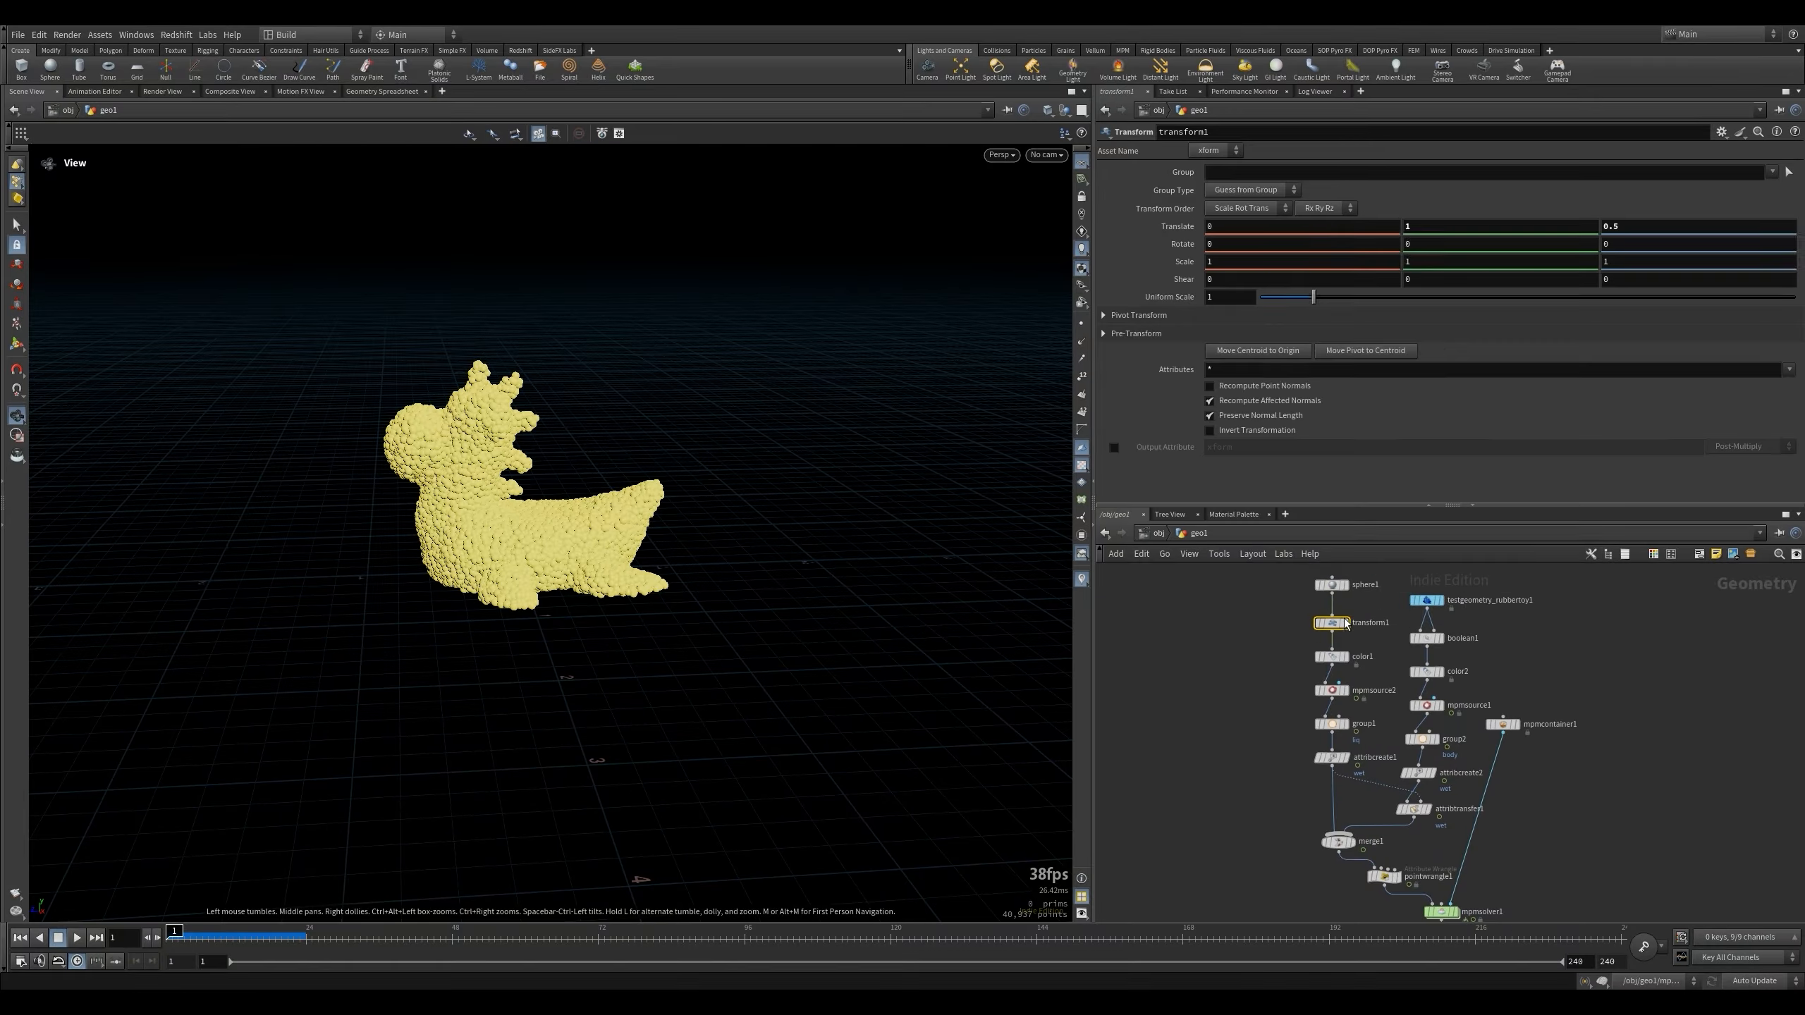
left_click(1420, 229)
left_click(1604, 227)
type("0")
left_click(1228, 298)
type("0")
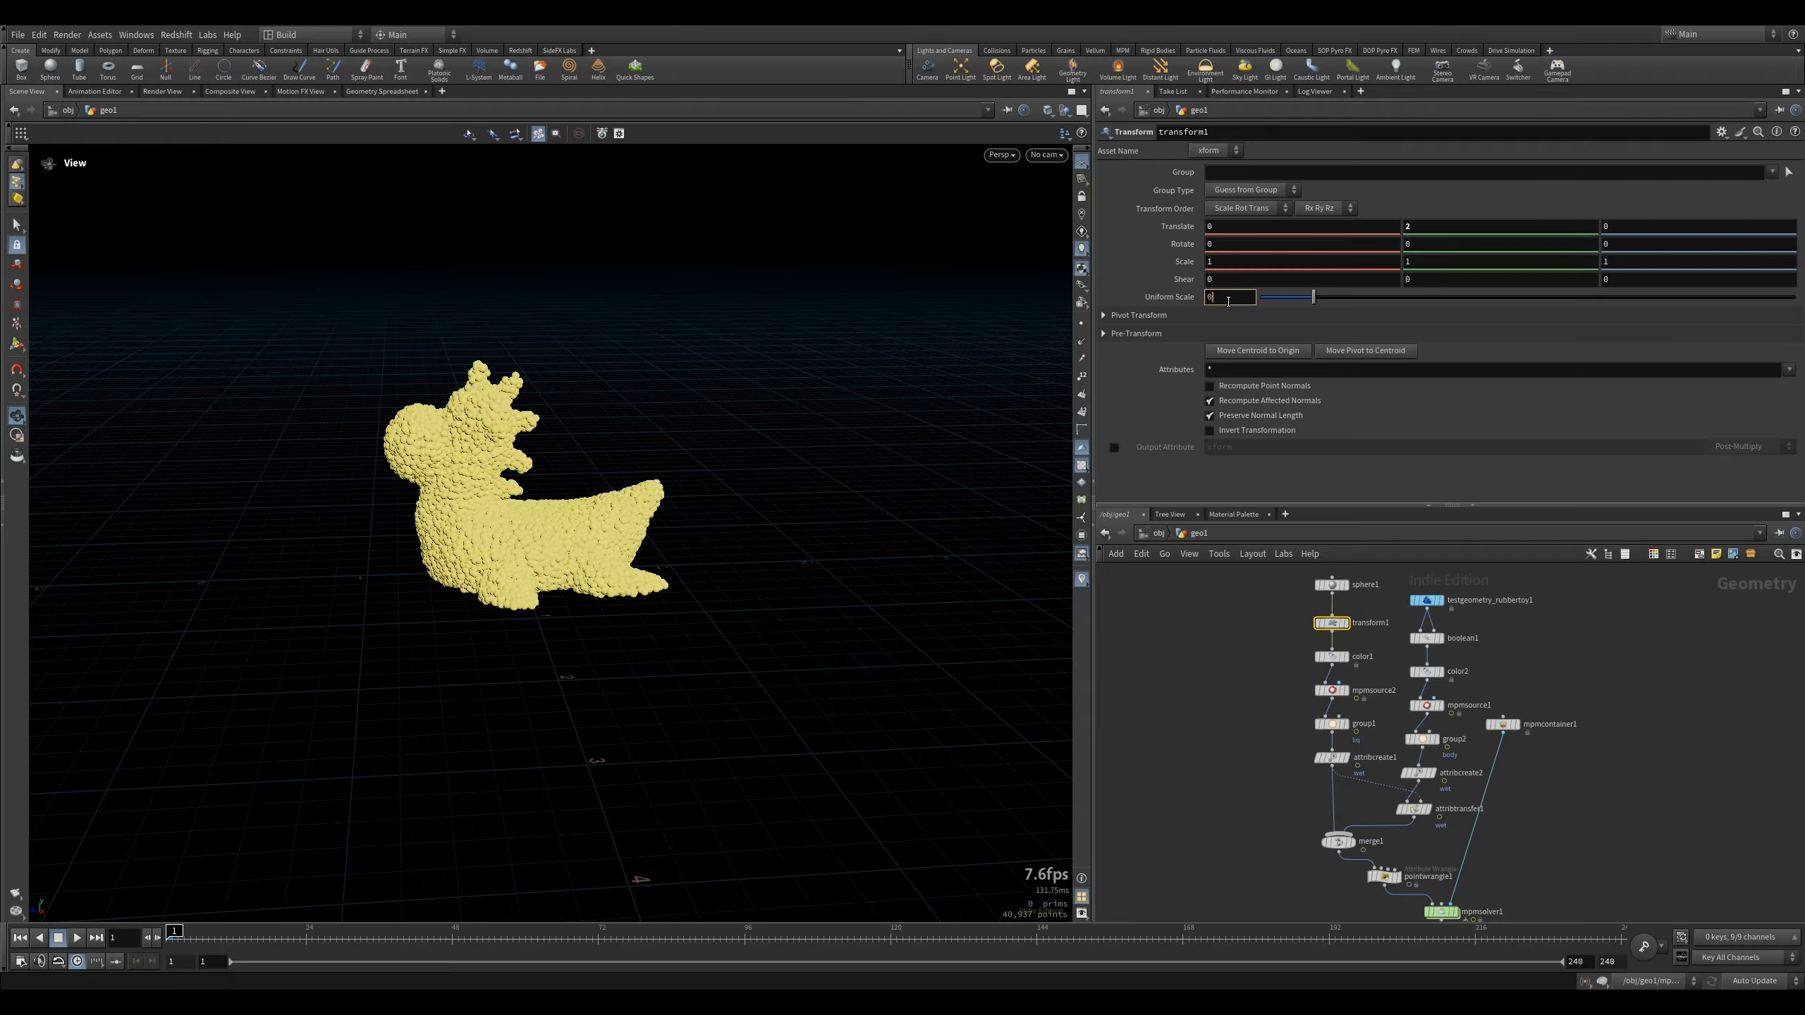
type(".5")
key("Return")
scroll(1428, 746, "down", 3)
scroll(1389, 810, "up", 3)
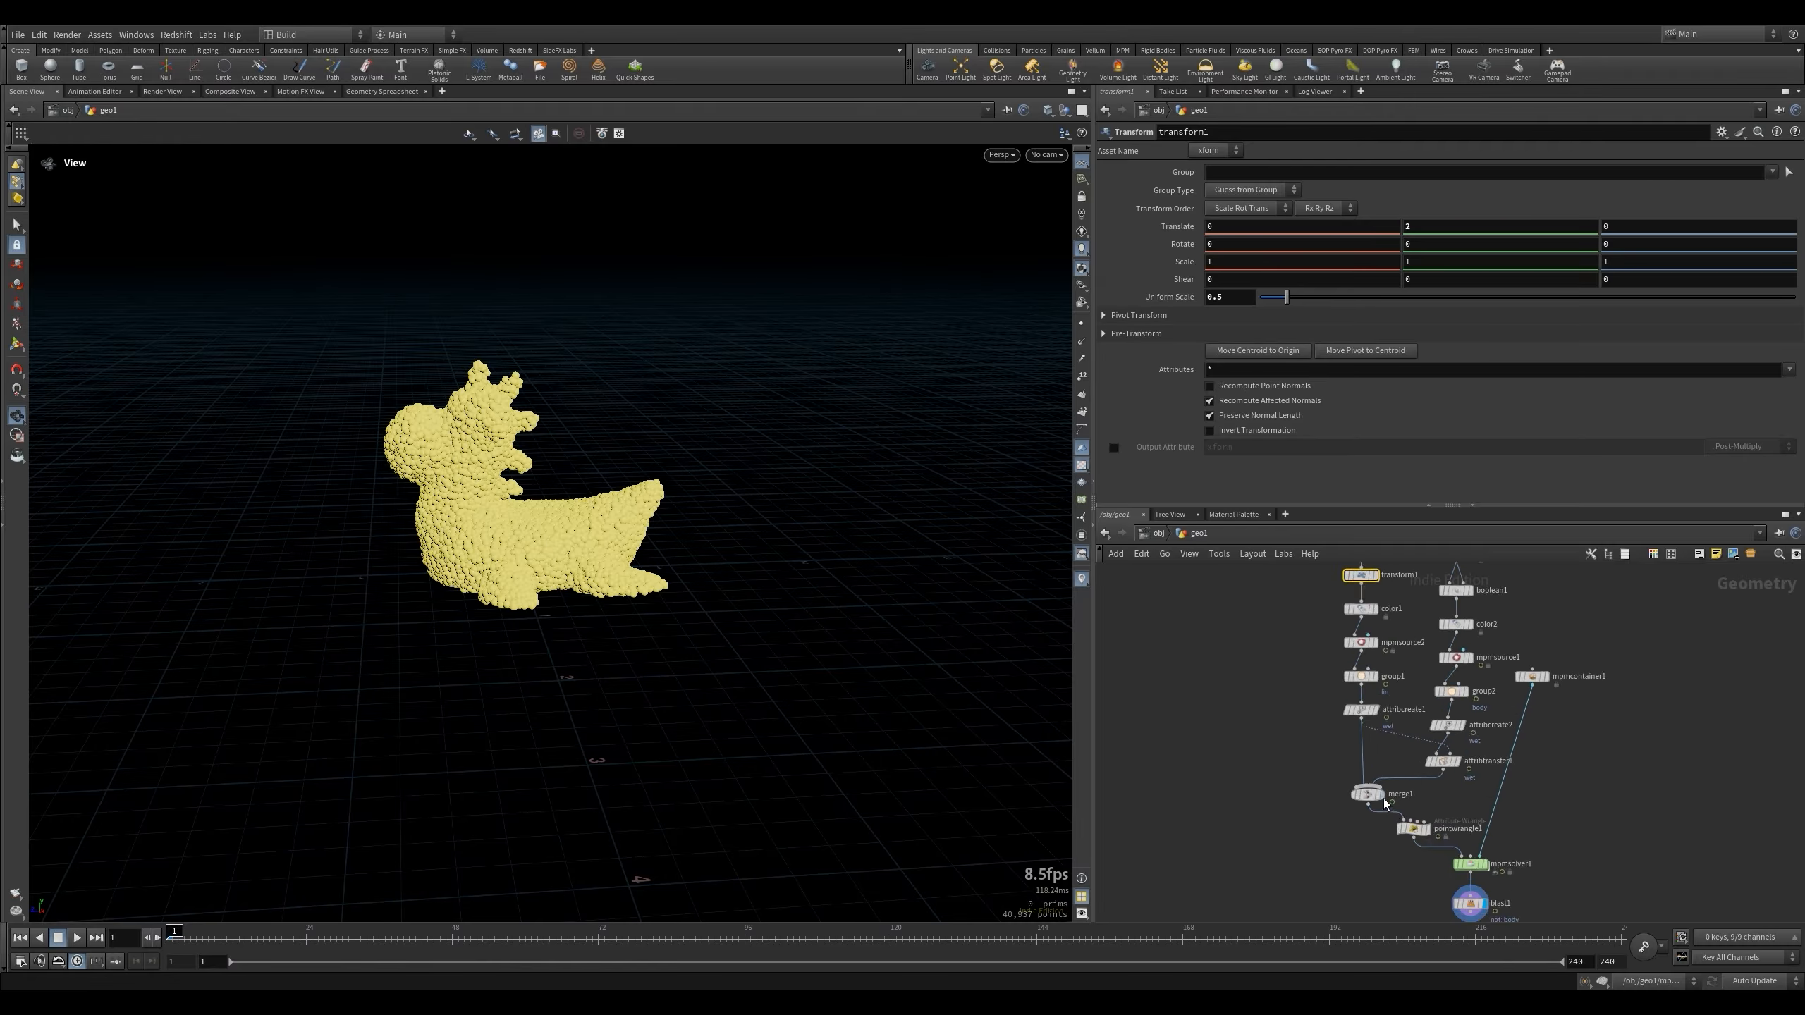
Display merge1 to check the sphere above the toy, then play the simulation from mpmsolver1.
left_click(1381, 797)
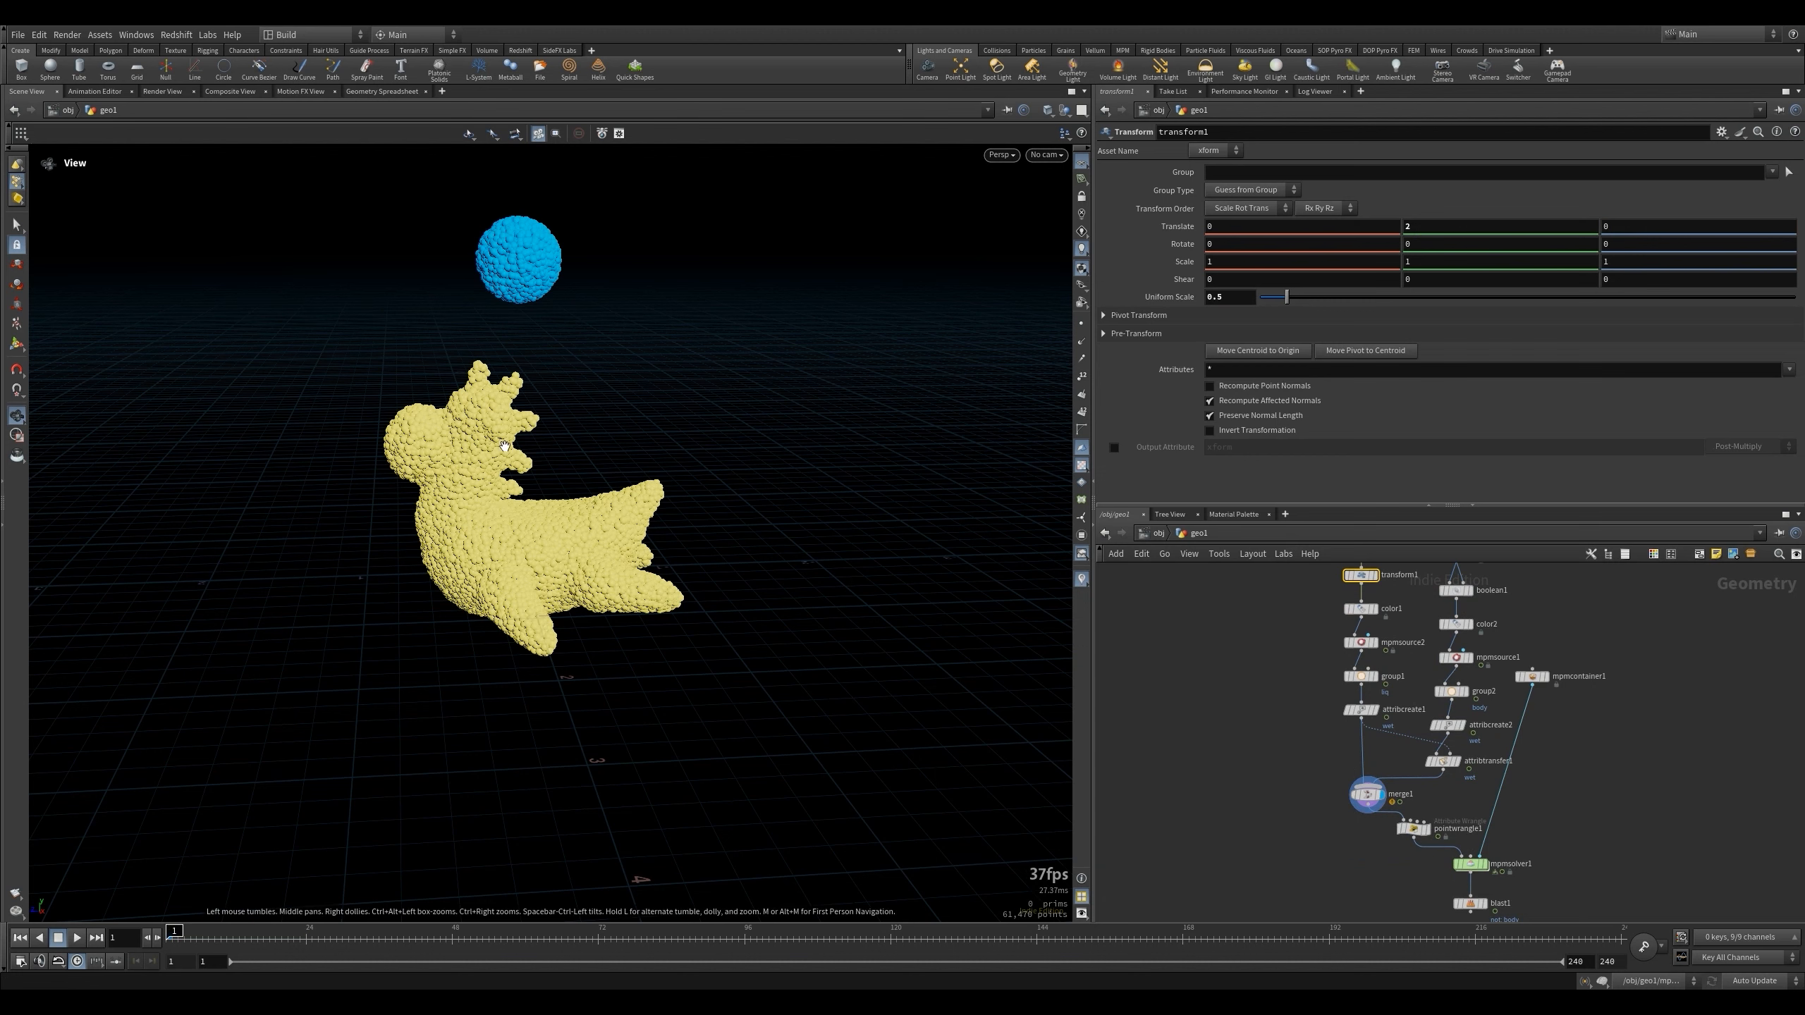
scroll(1403, 655, "down", 2)
left_click(1483, 791)
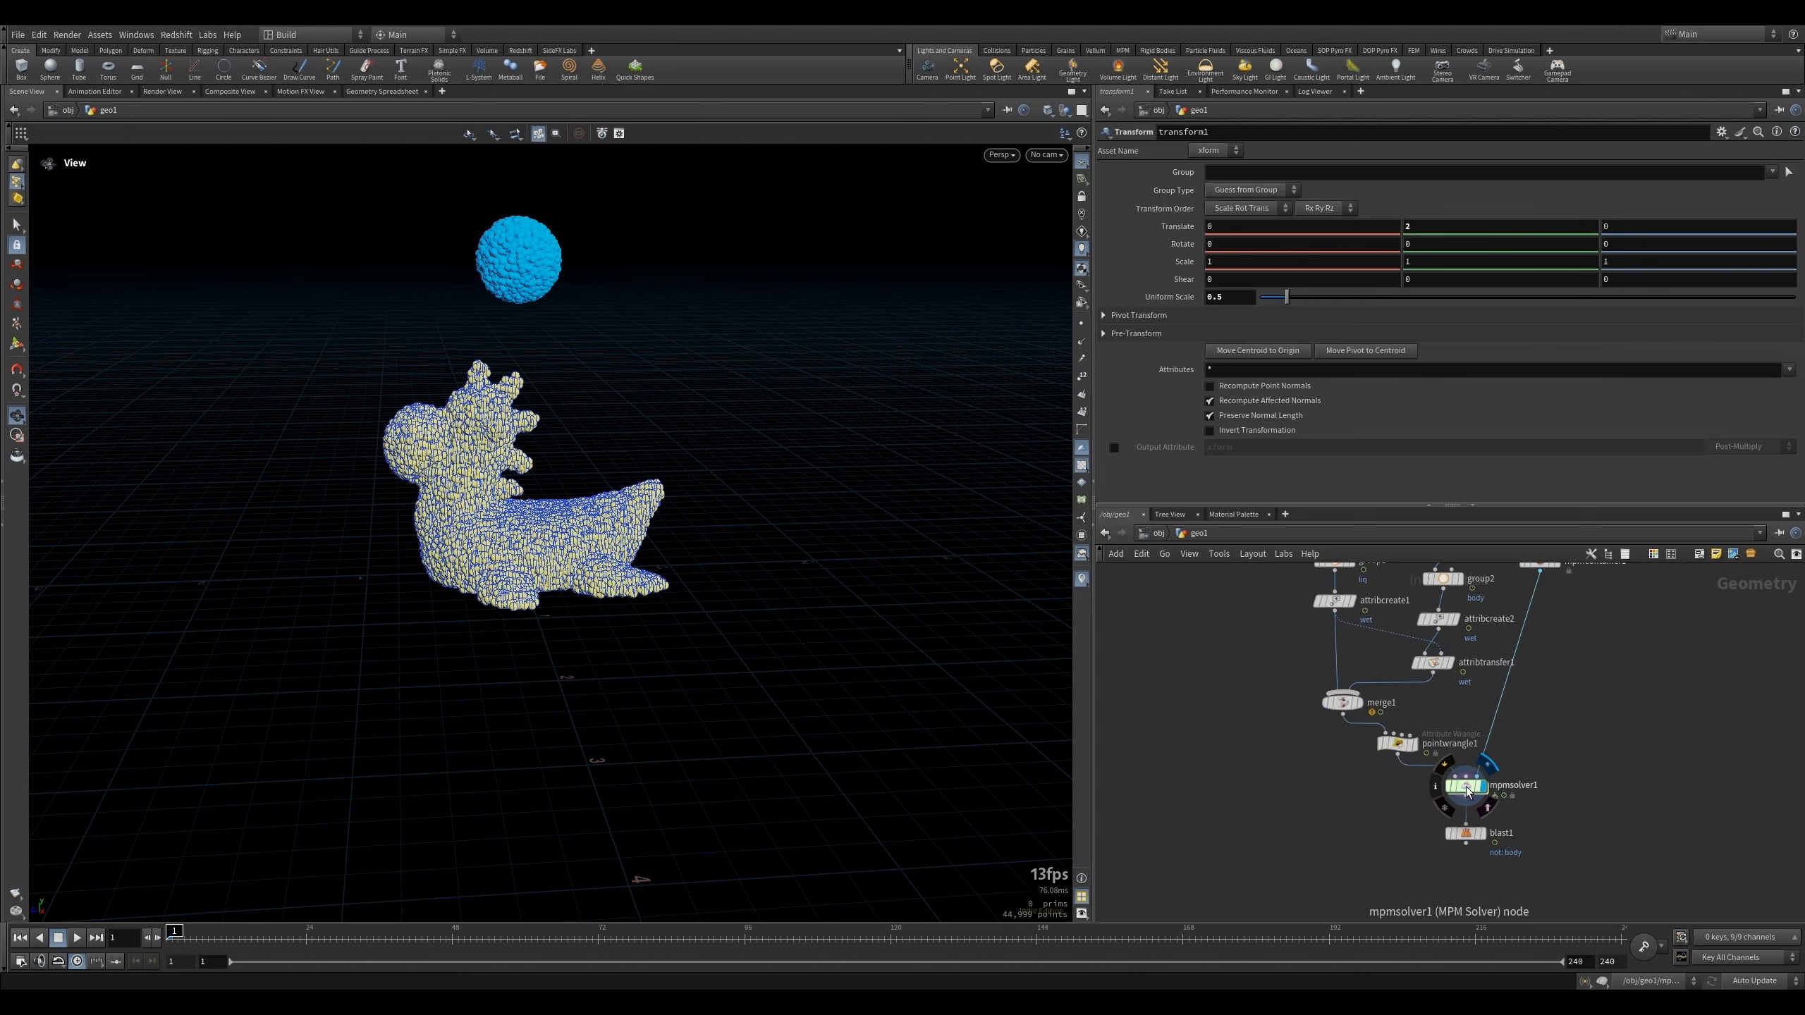
key("Up")
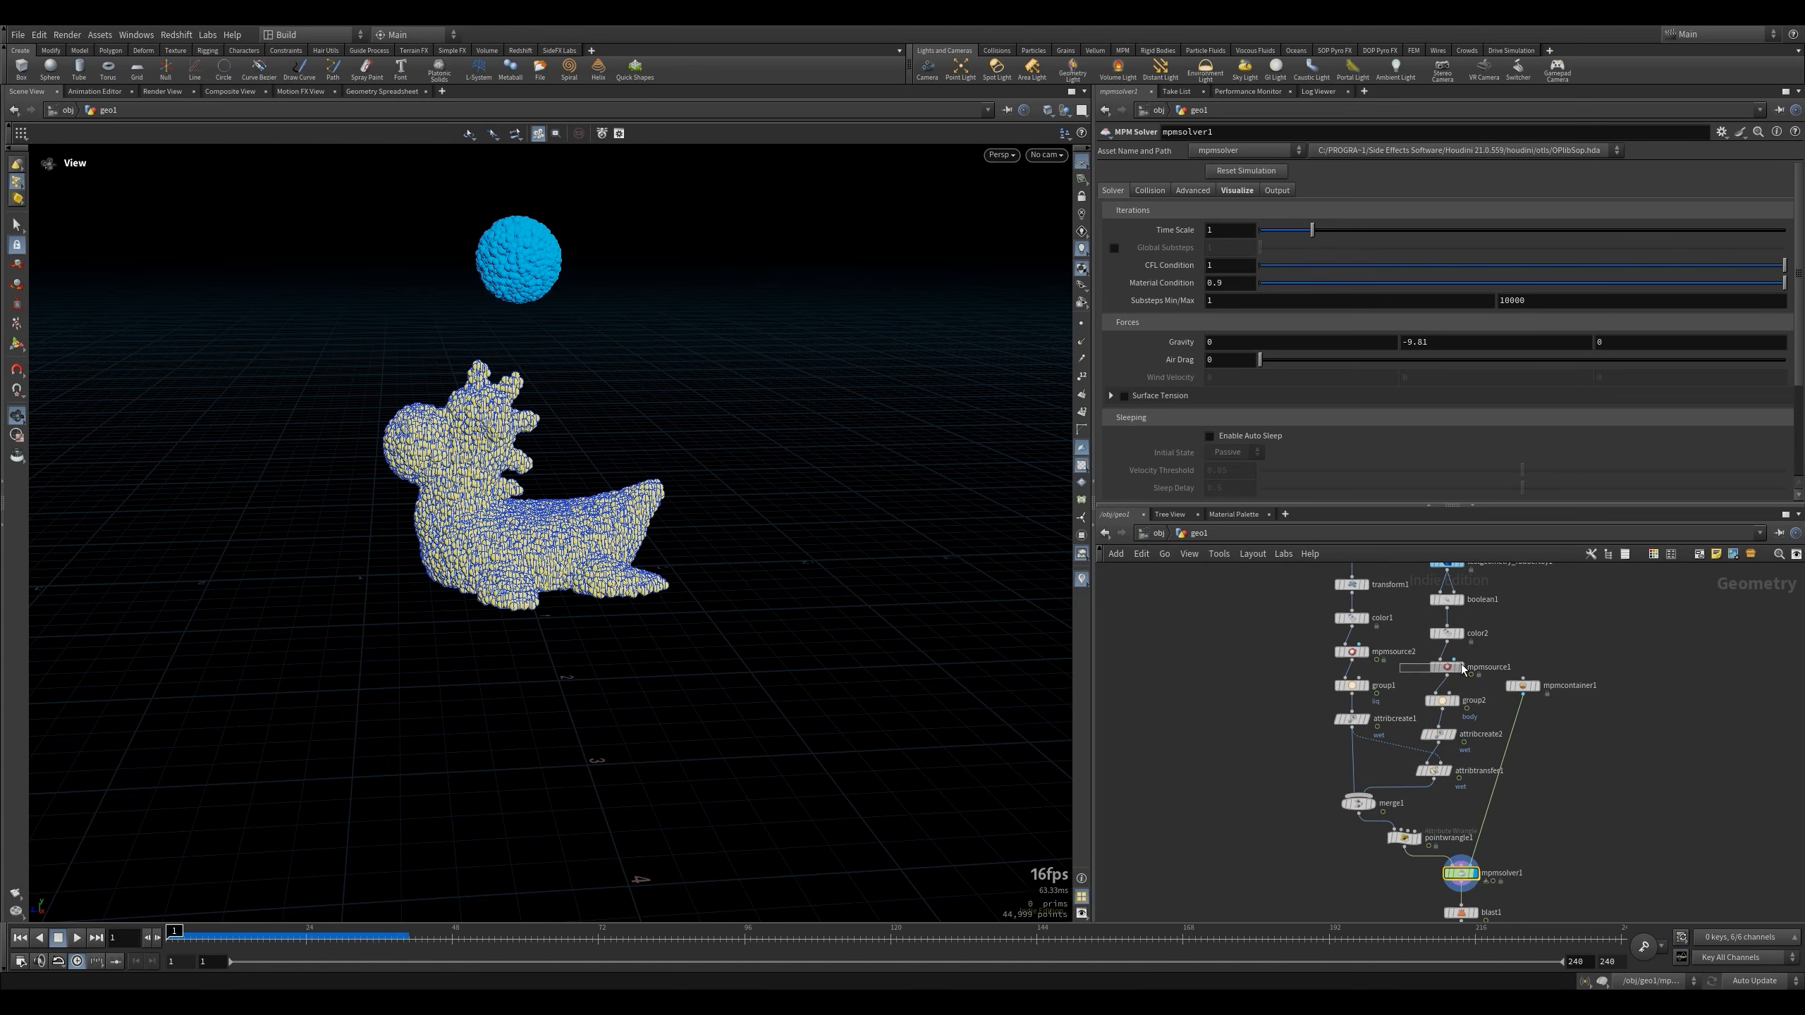
Inspect mpmsource1's emission settings, display the node, play its Continuous emission, and rewind.
left_click(1440, 666)
scroll(1216, 286, "up", 5)
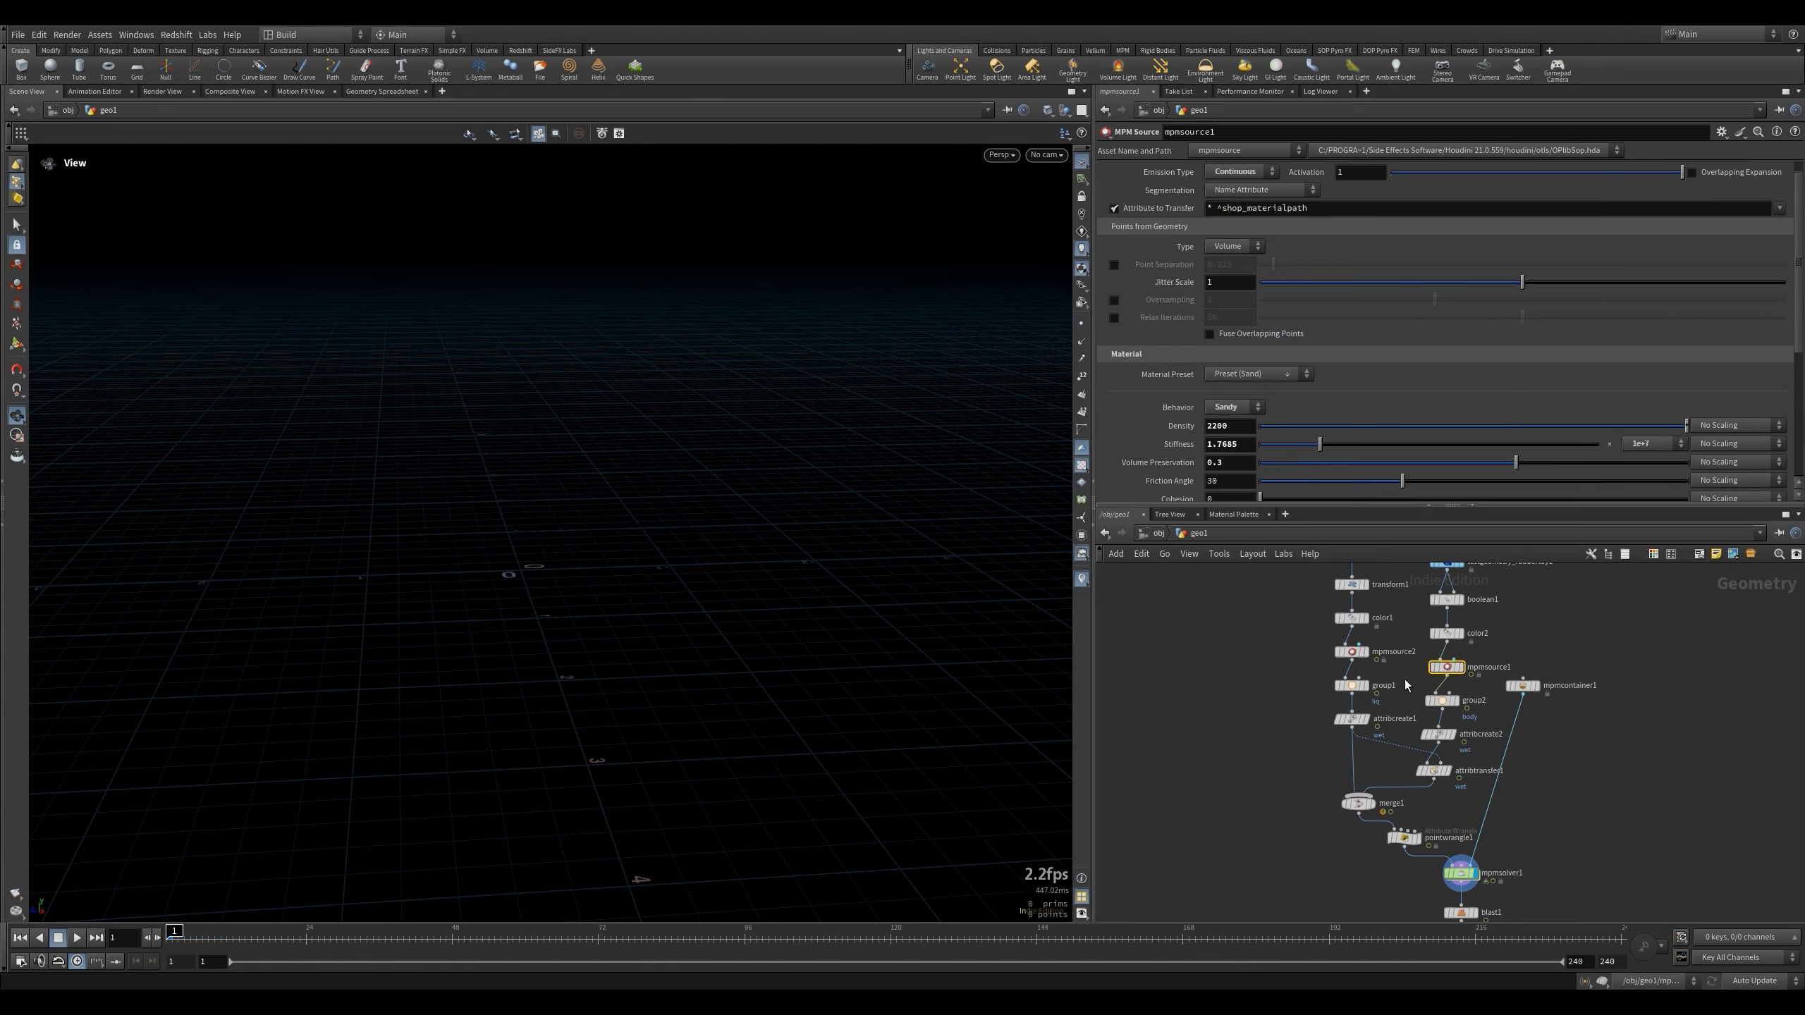
scroll(1405, 685, "down", 3)
left_click(1455, 805)
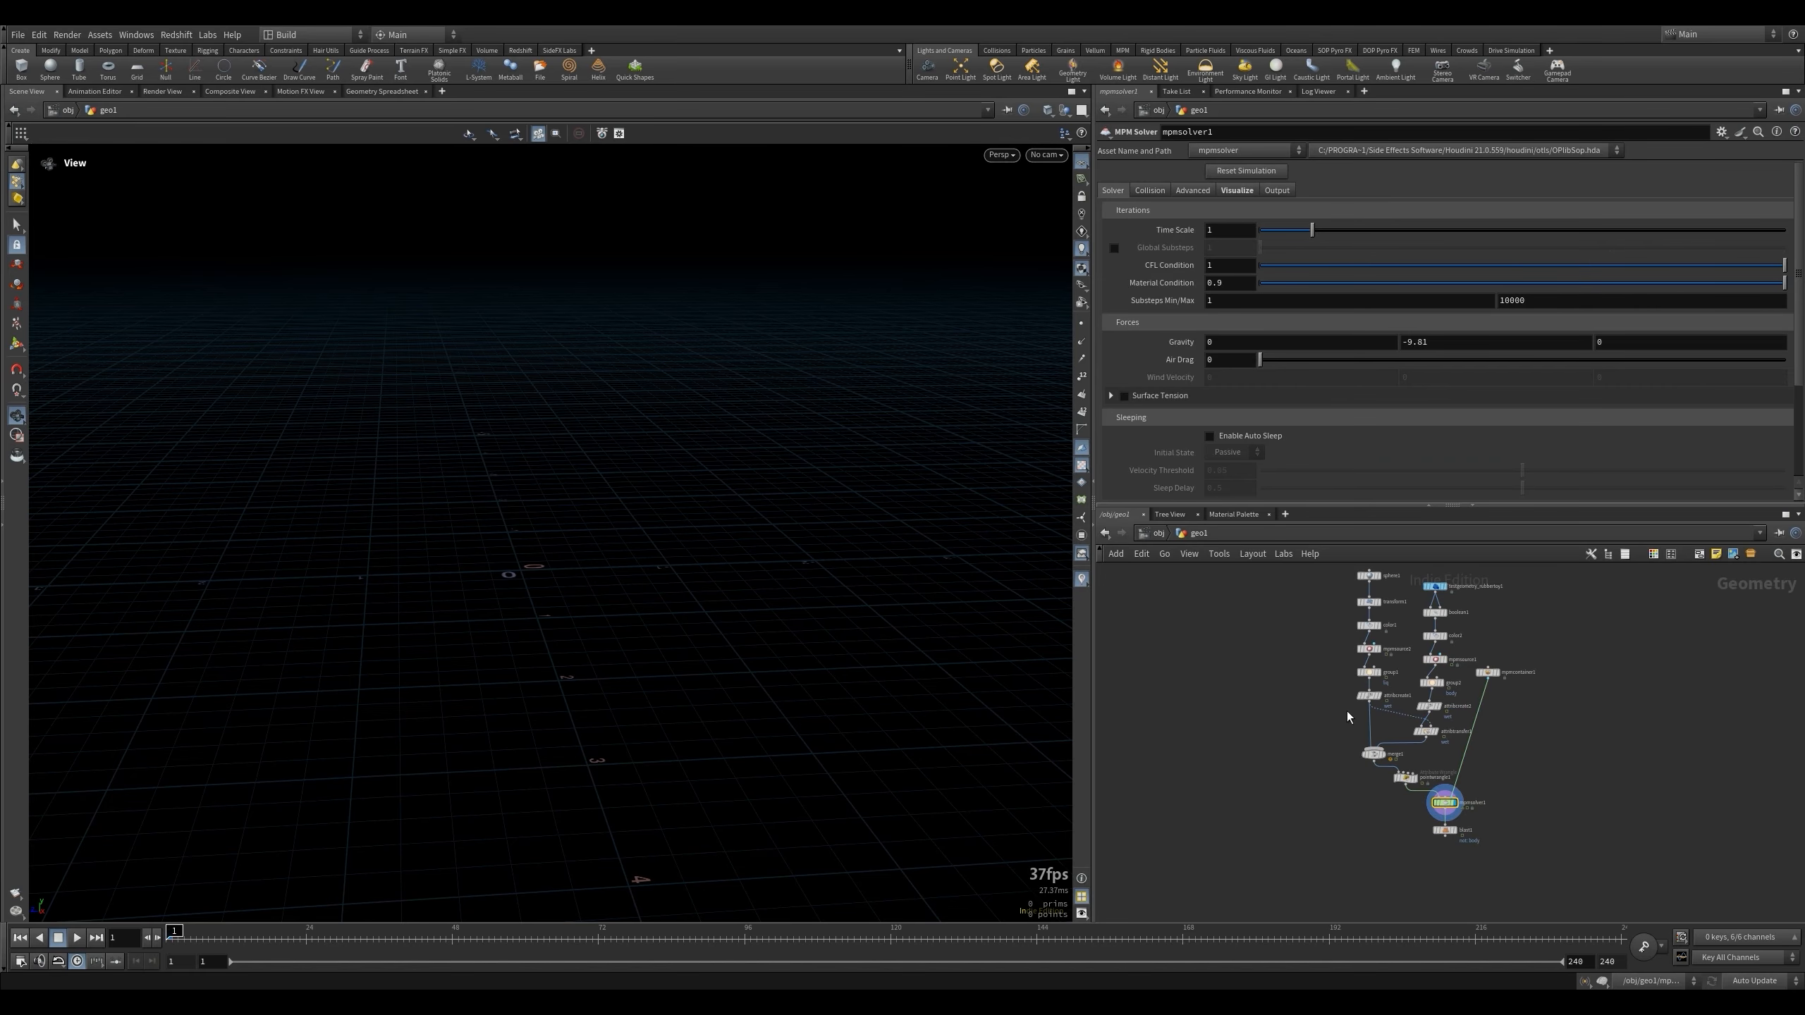
left_click(1434, 659)
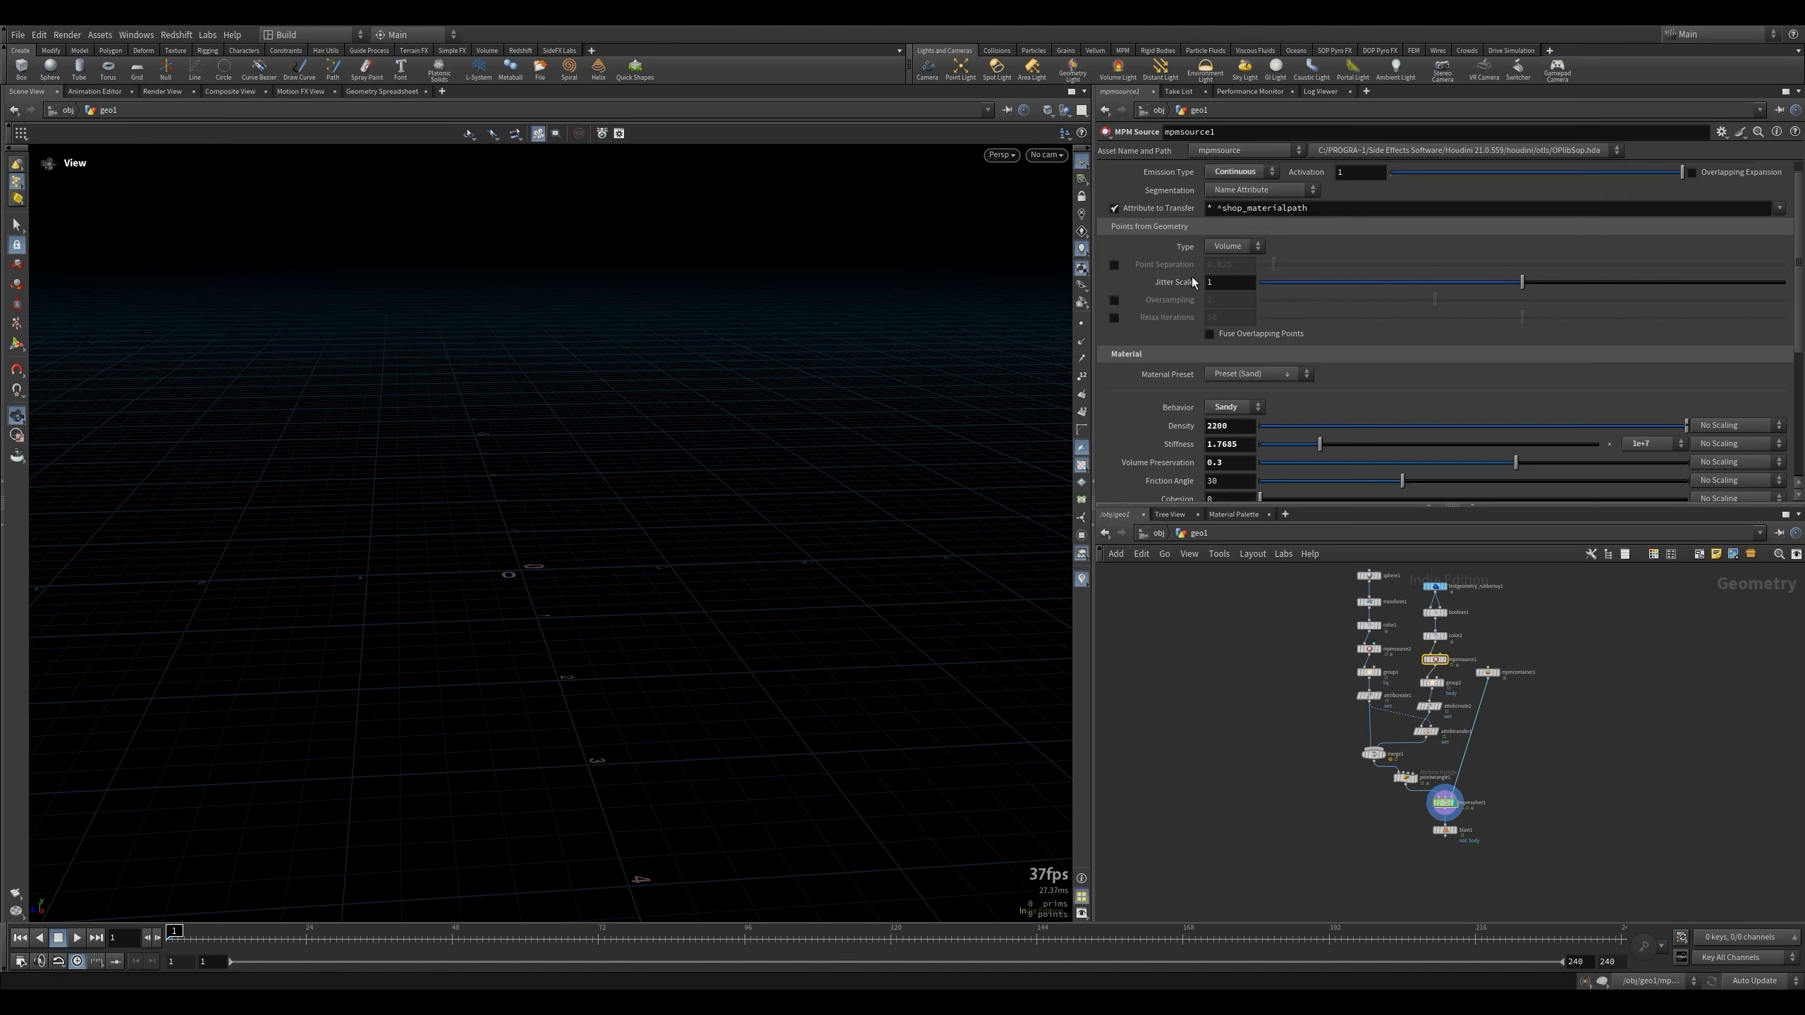
scroll(1444, 660, "up", 3)
left_click(1444, 660)
key("Up")
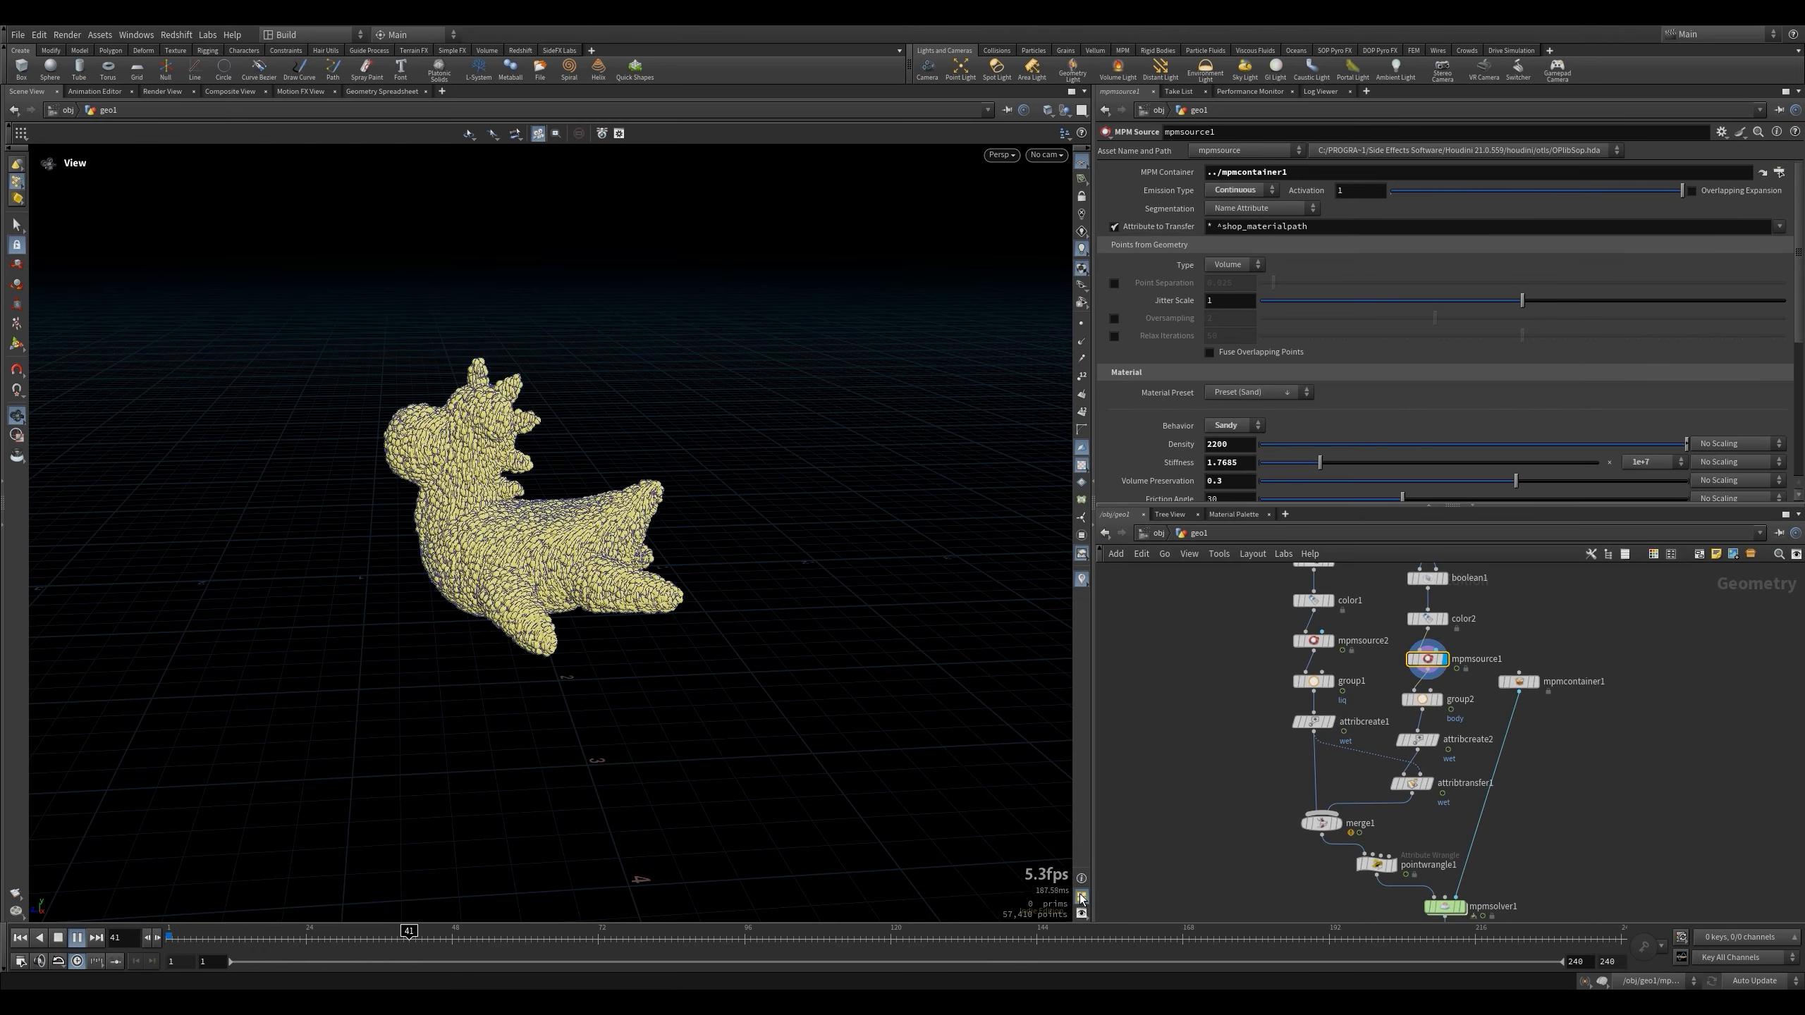
key("ctrl+Up")
Set mpmsource1's activation to the expression $F==1, play the timeline to test it, and rewind.
type("$")
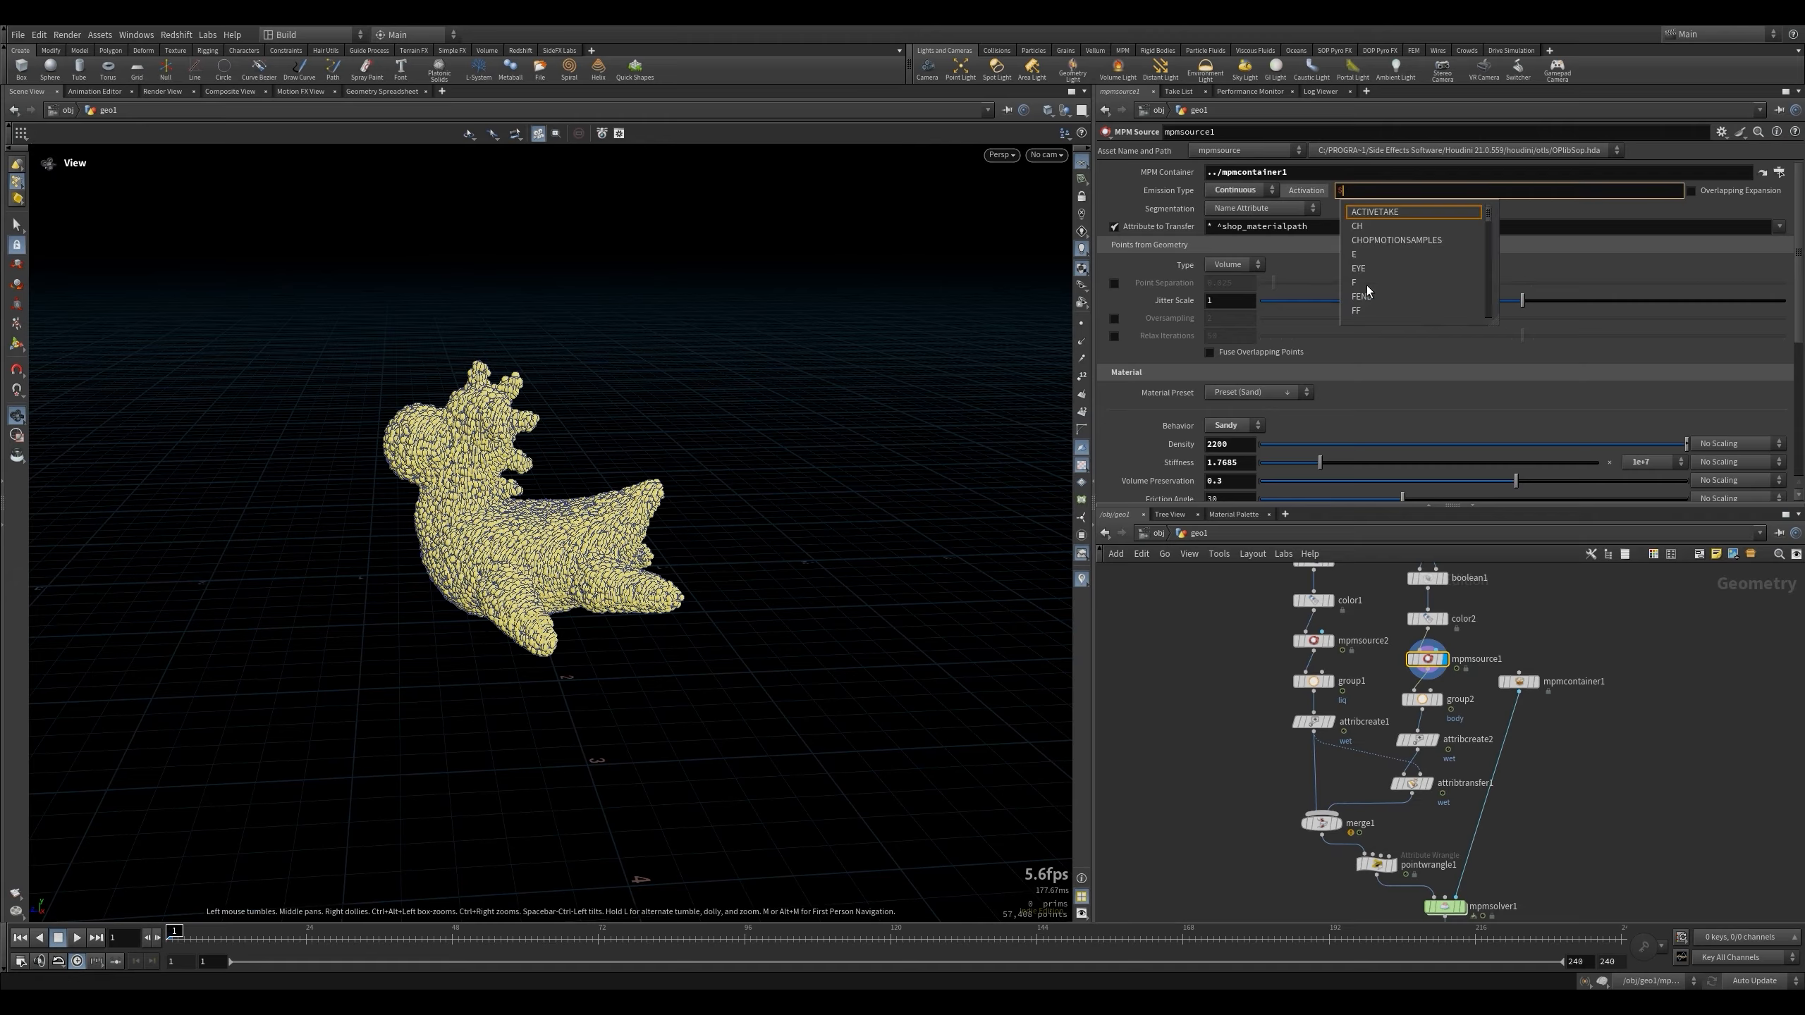
type("f==1")
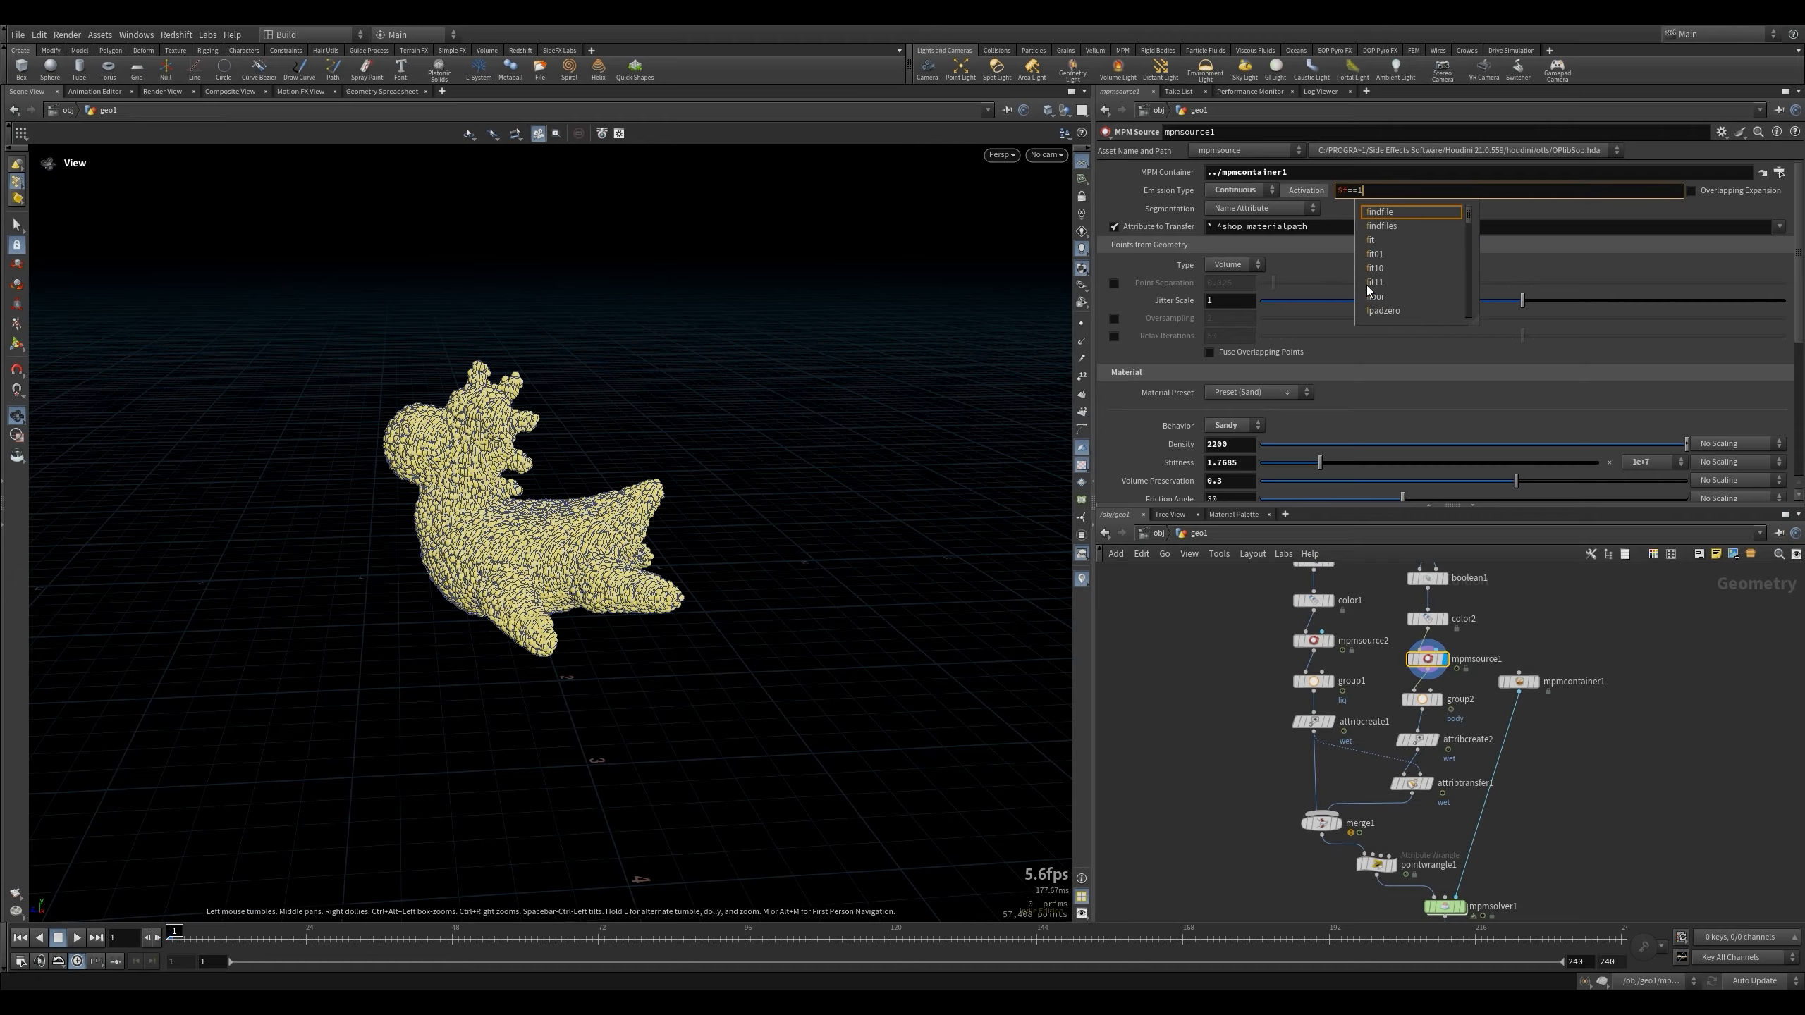
key("Return")
left_click(1347, 190)
key("BackSpace")
type("F")
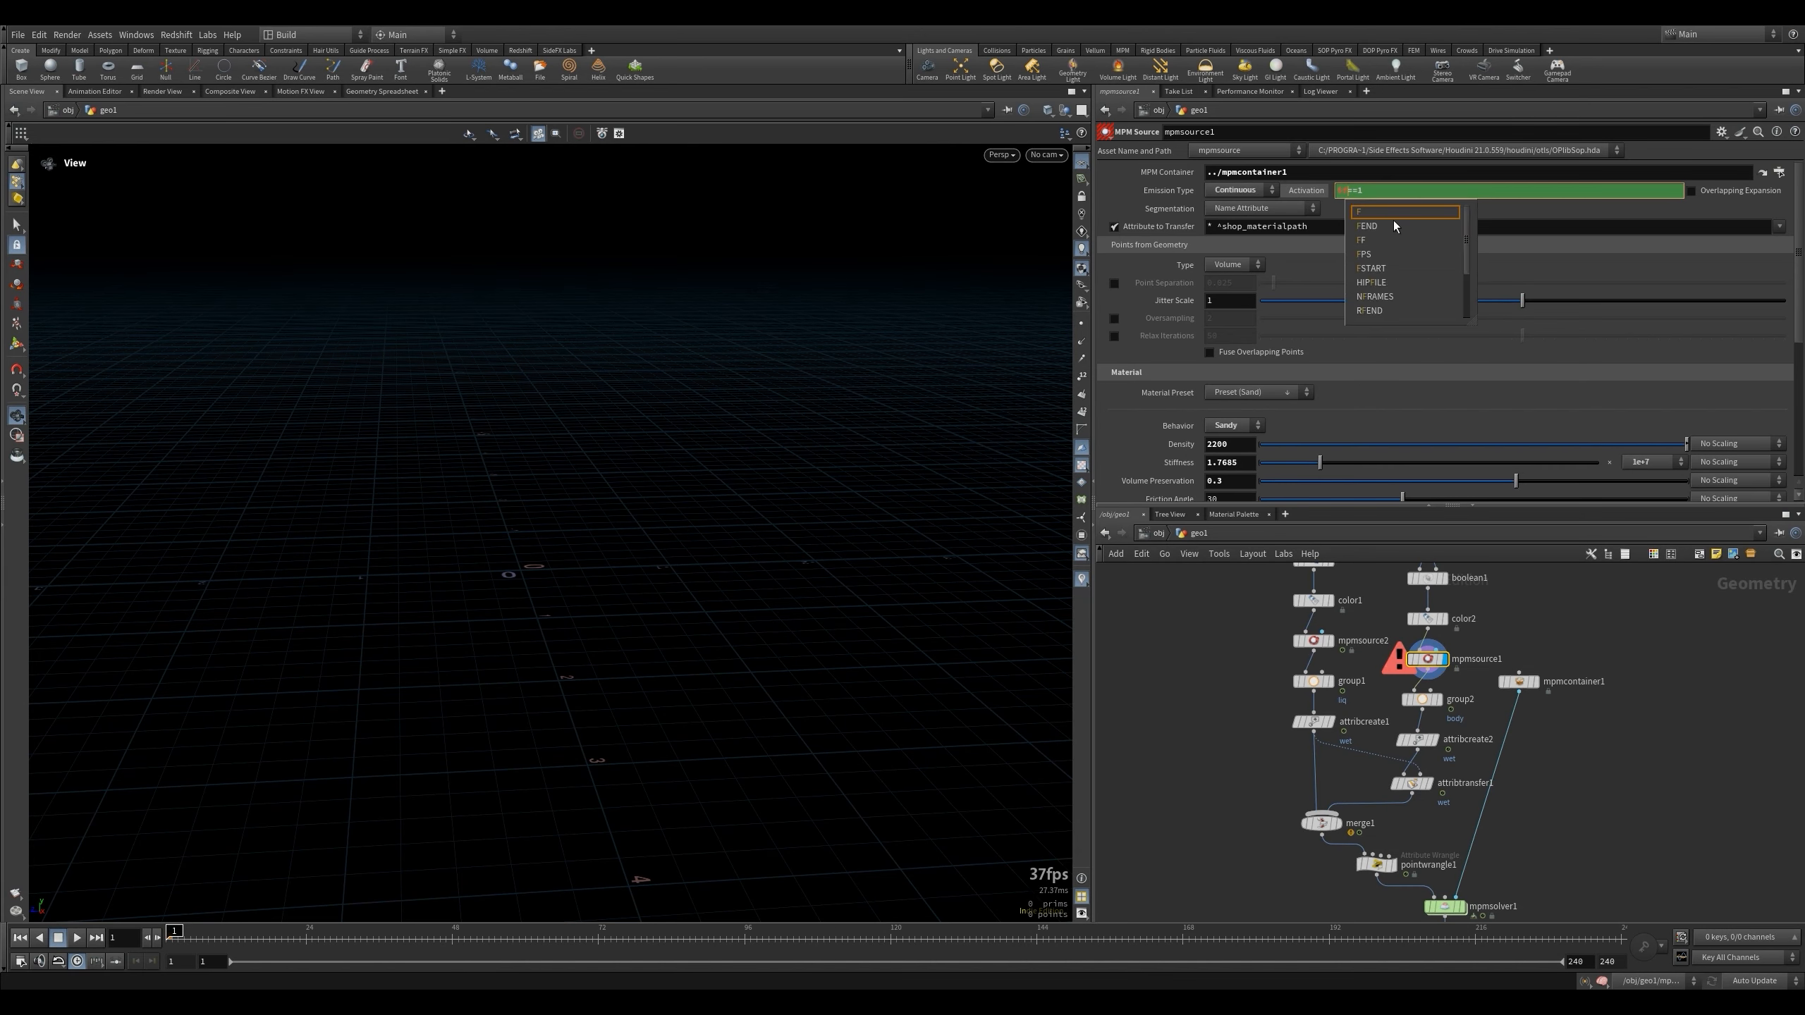
key("Return")
key("Up")
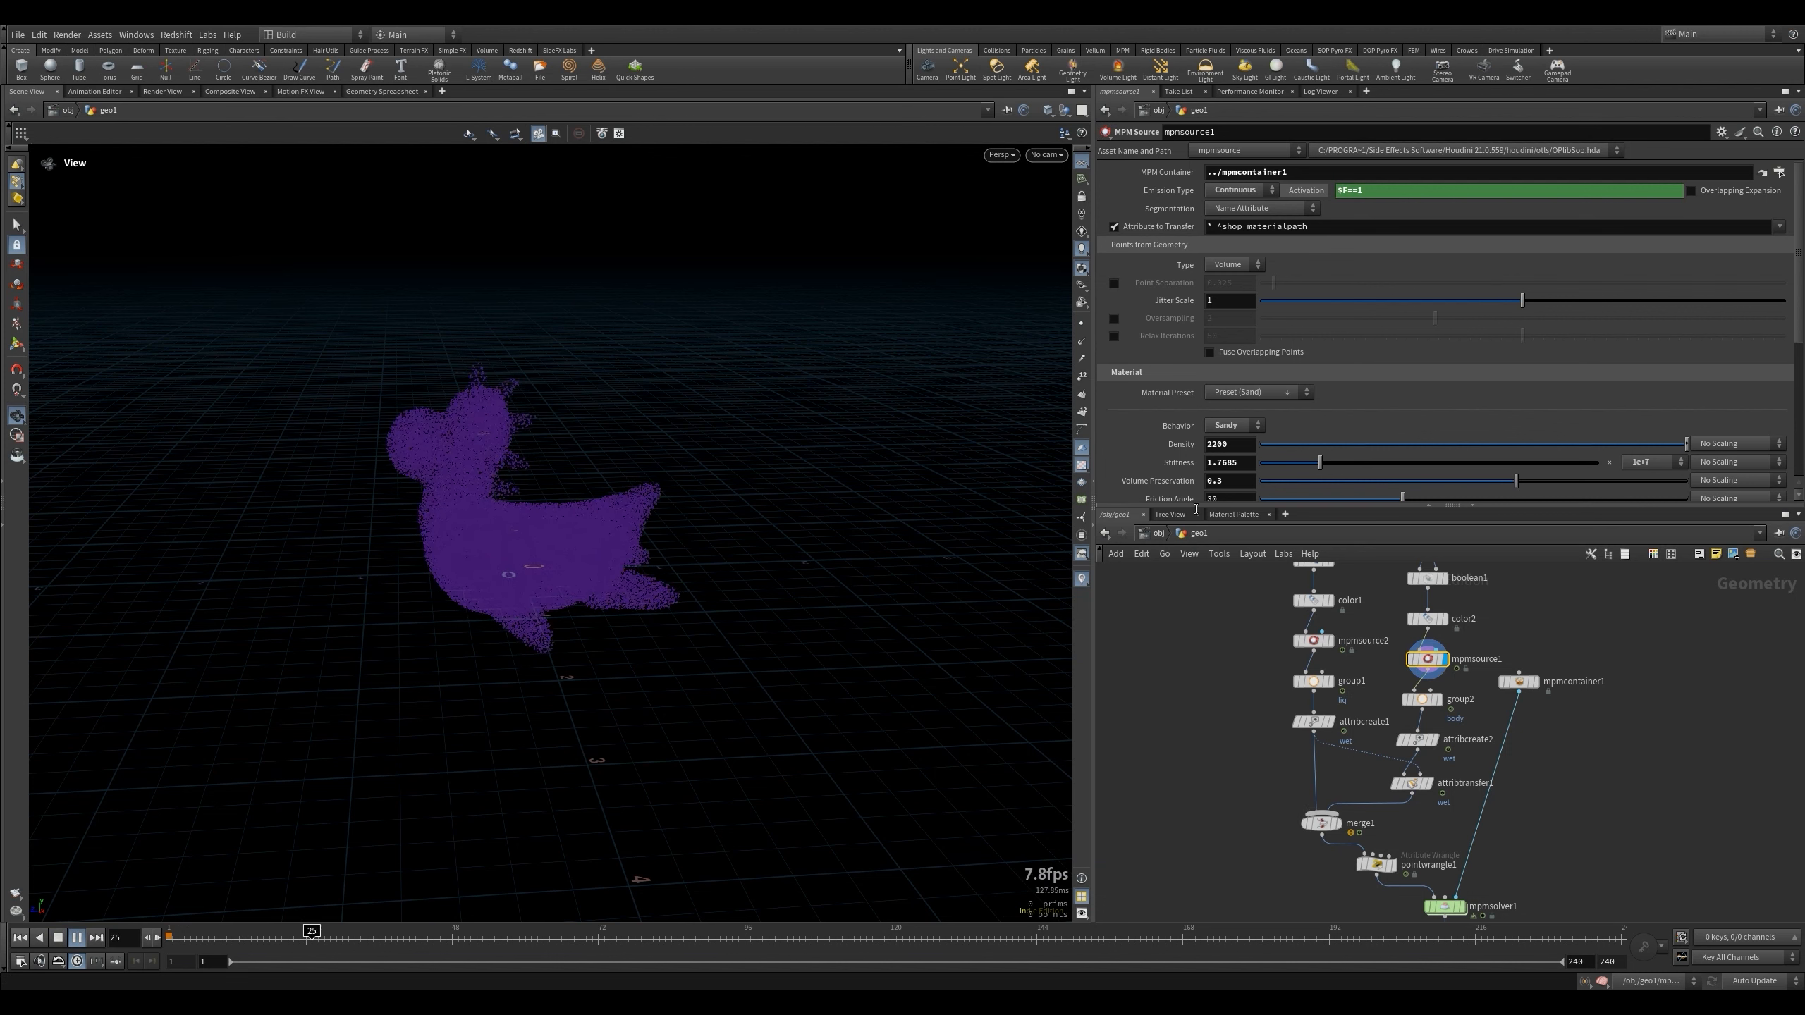
left_click(20, 937)
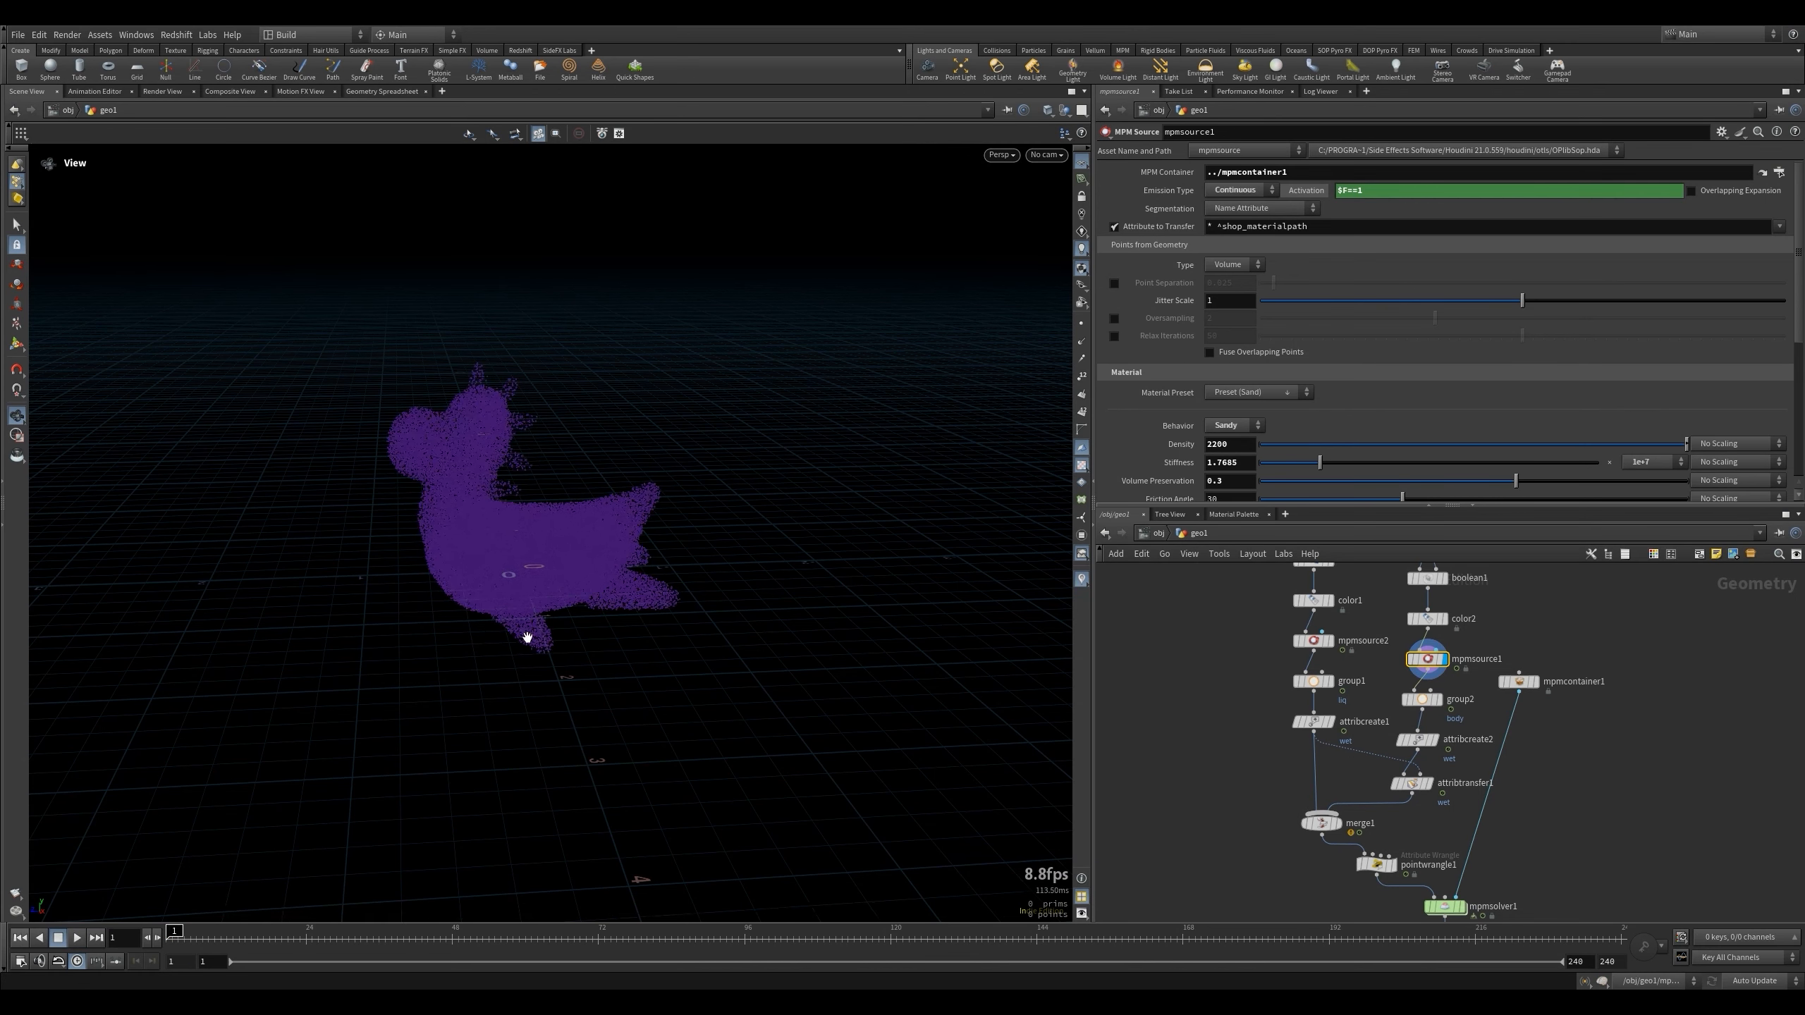
Remove the activation expression from mpmsource1, restoring the value 1, and switch the emission type away from Continuous.
right_click(1311, 191)
left_click(1378, 402)
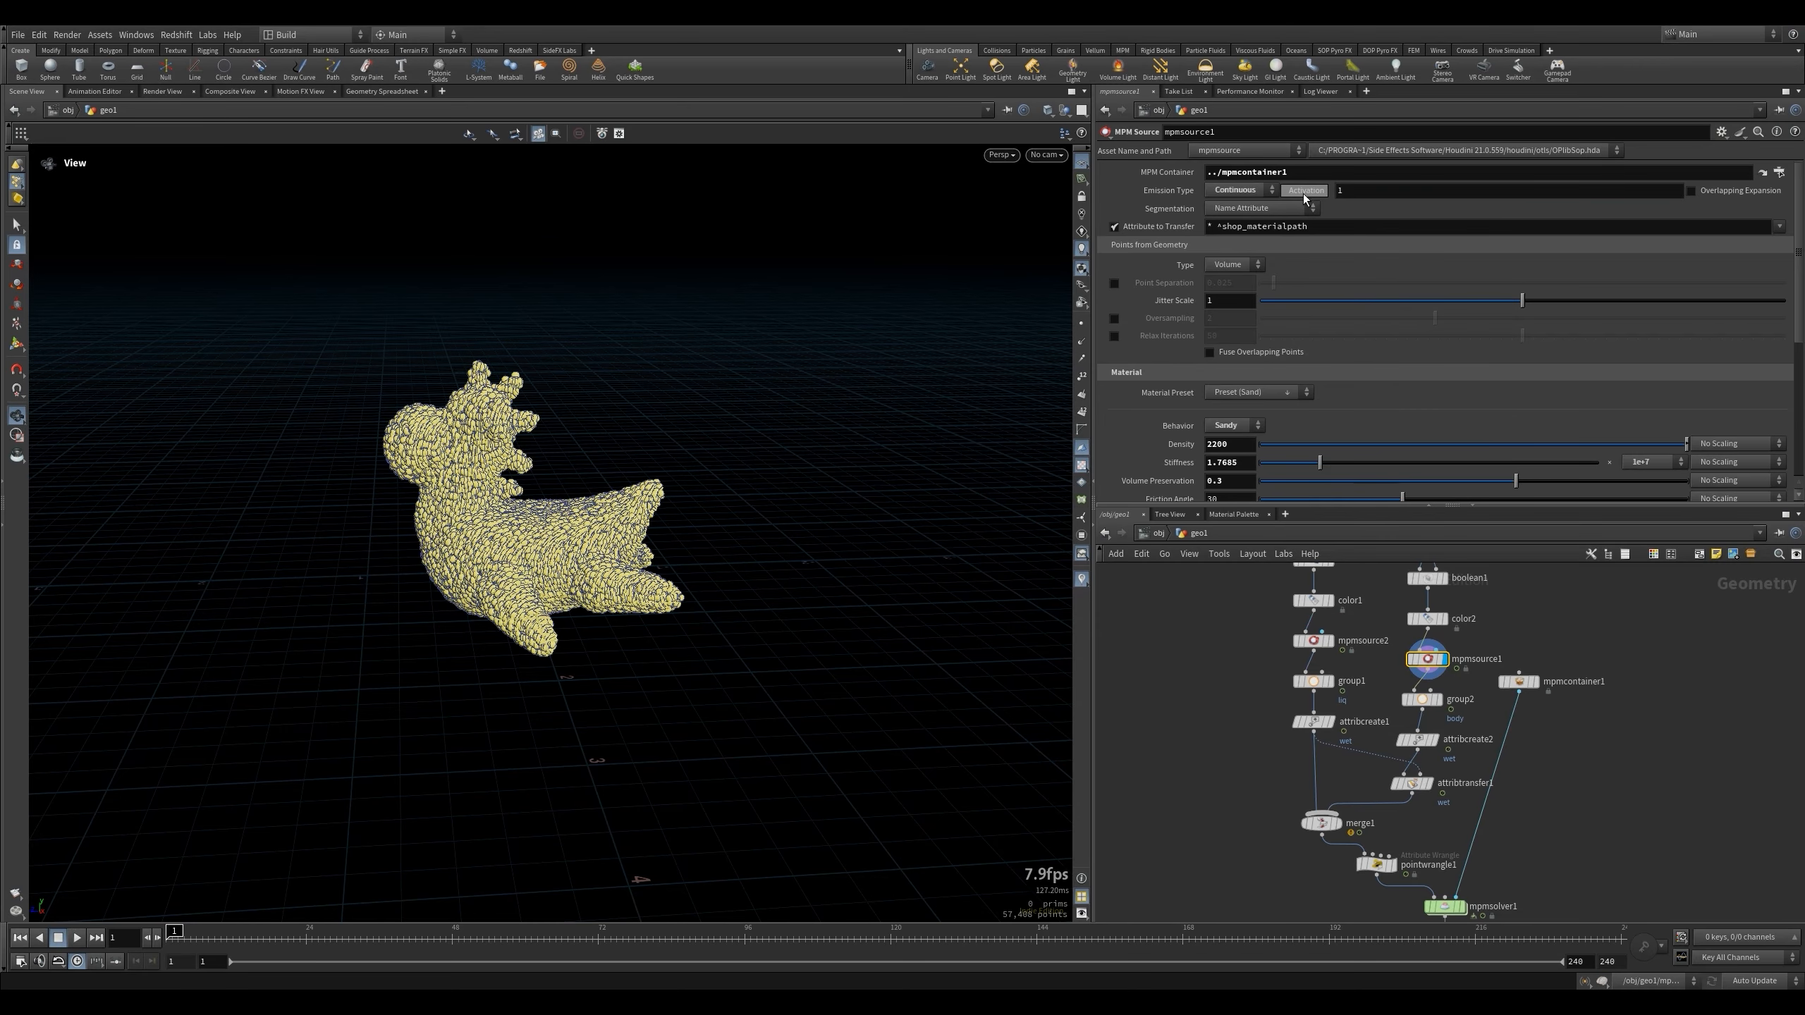
left_click(1240, 189)
left_click(1236, 206)
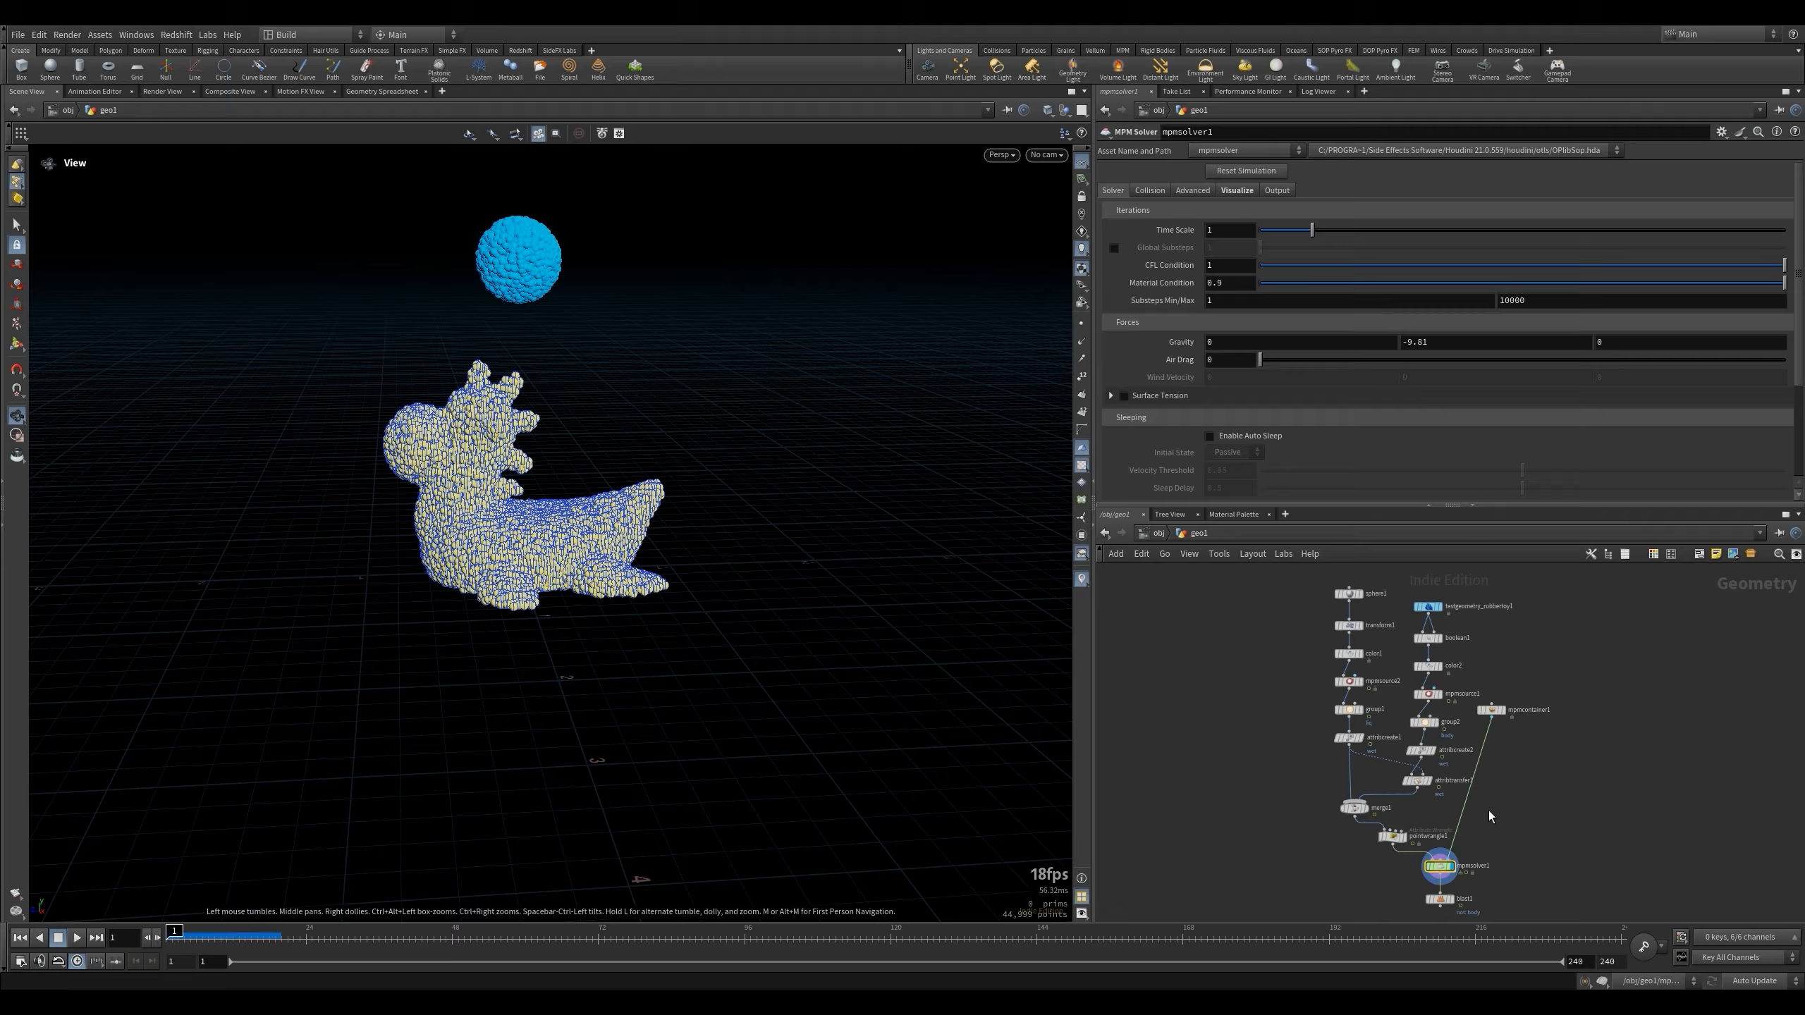
Cut the attribtransfer1 node out of the geo1 network so that attribcreate2 feeds merge1 directly.
left_click(1490, 716)
scroll(1442, 764, "up", 3)
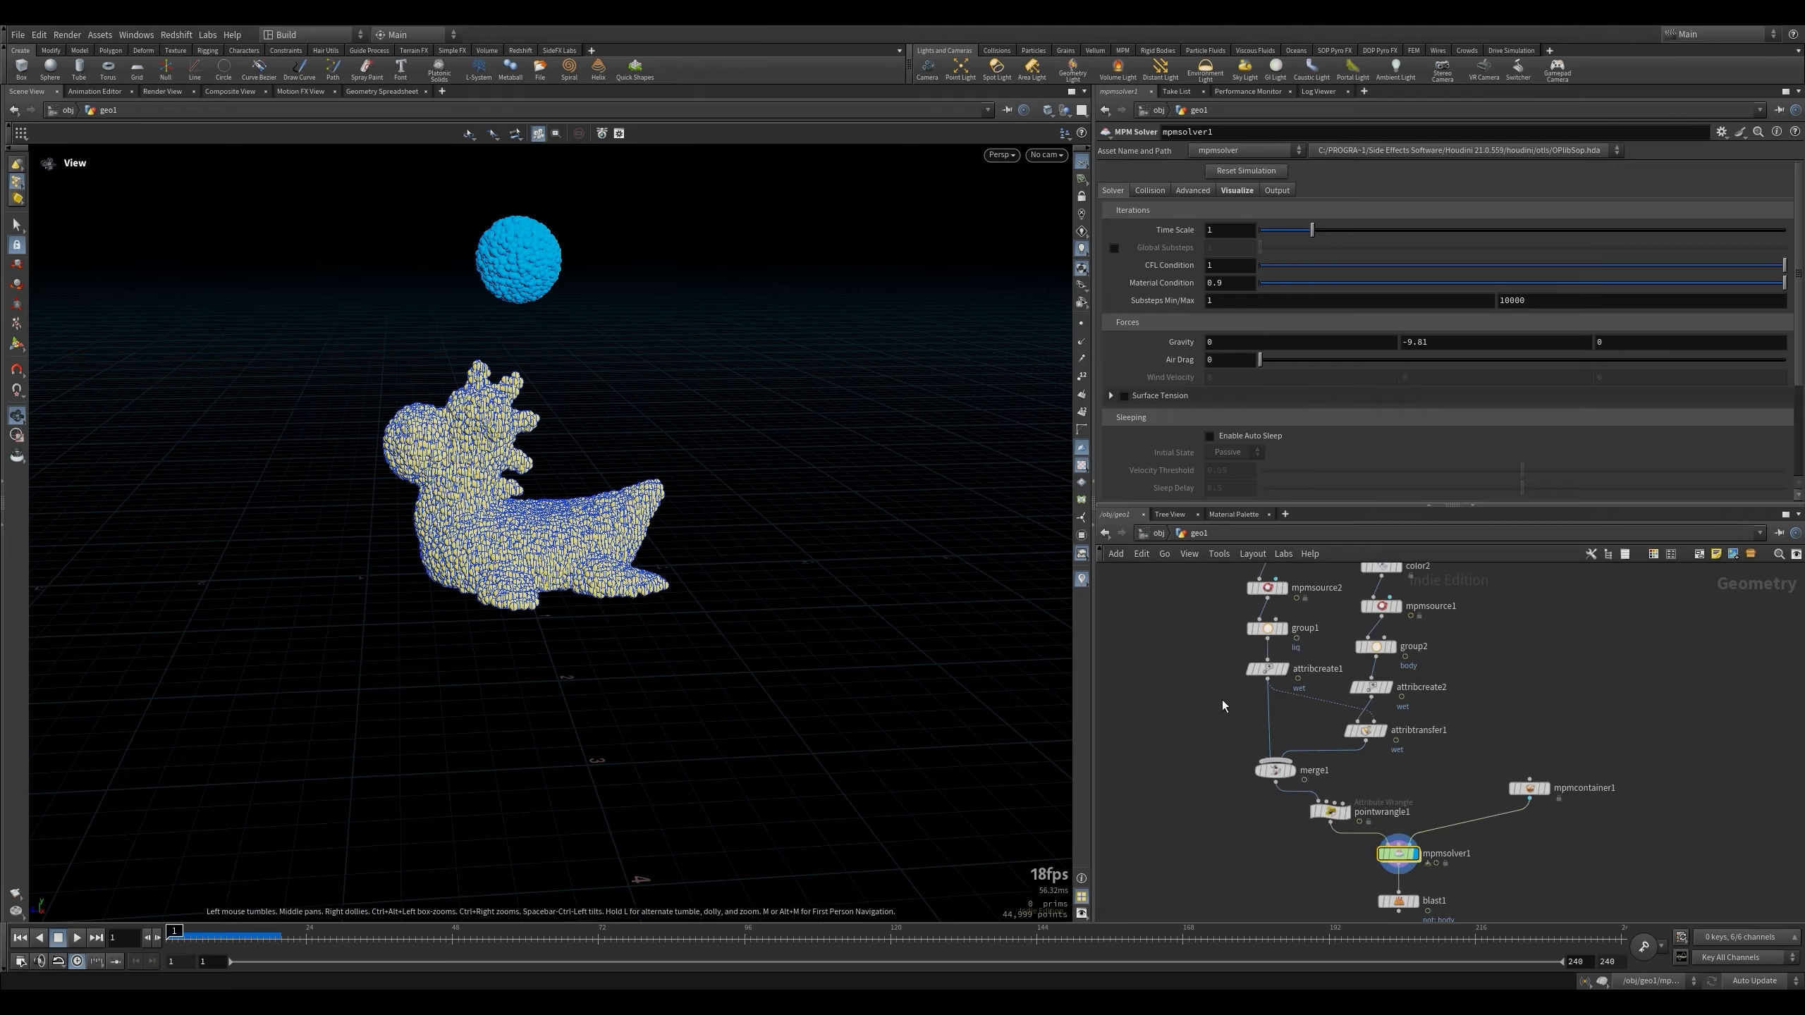
left_click(1364, 731)
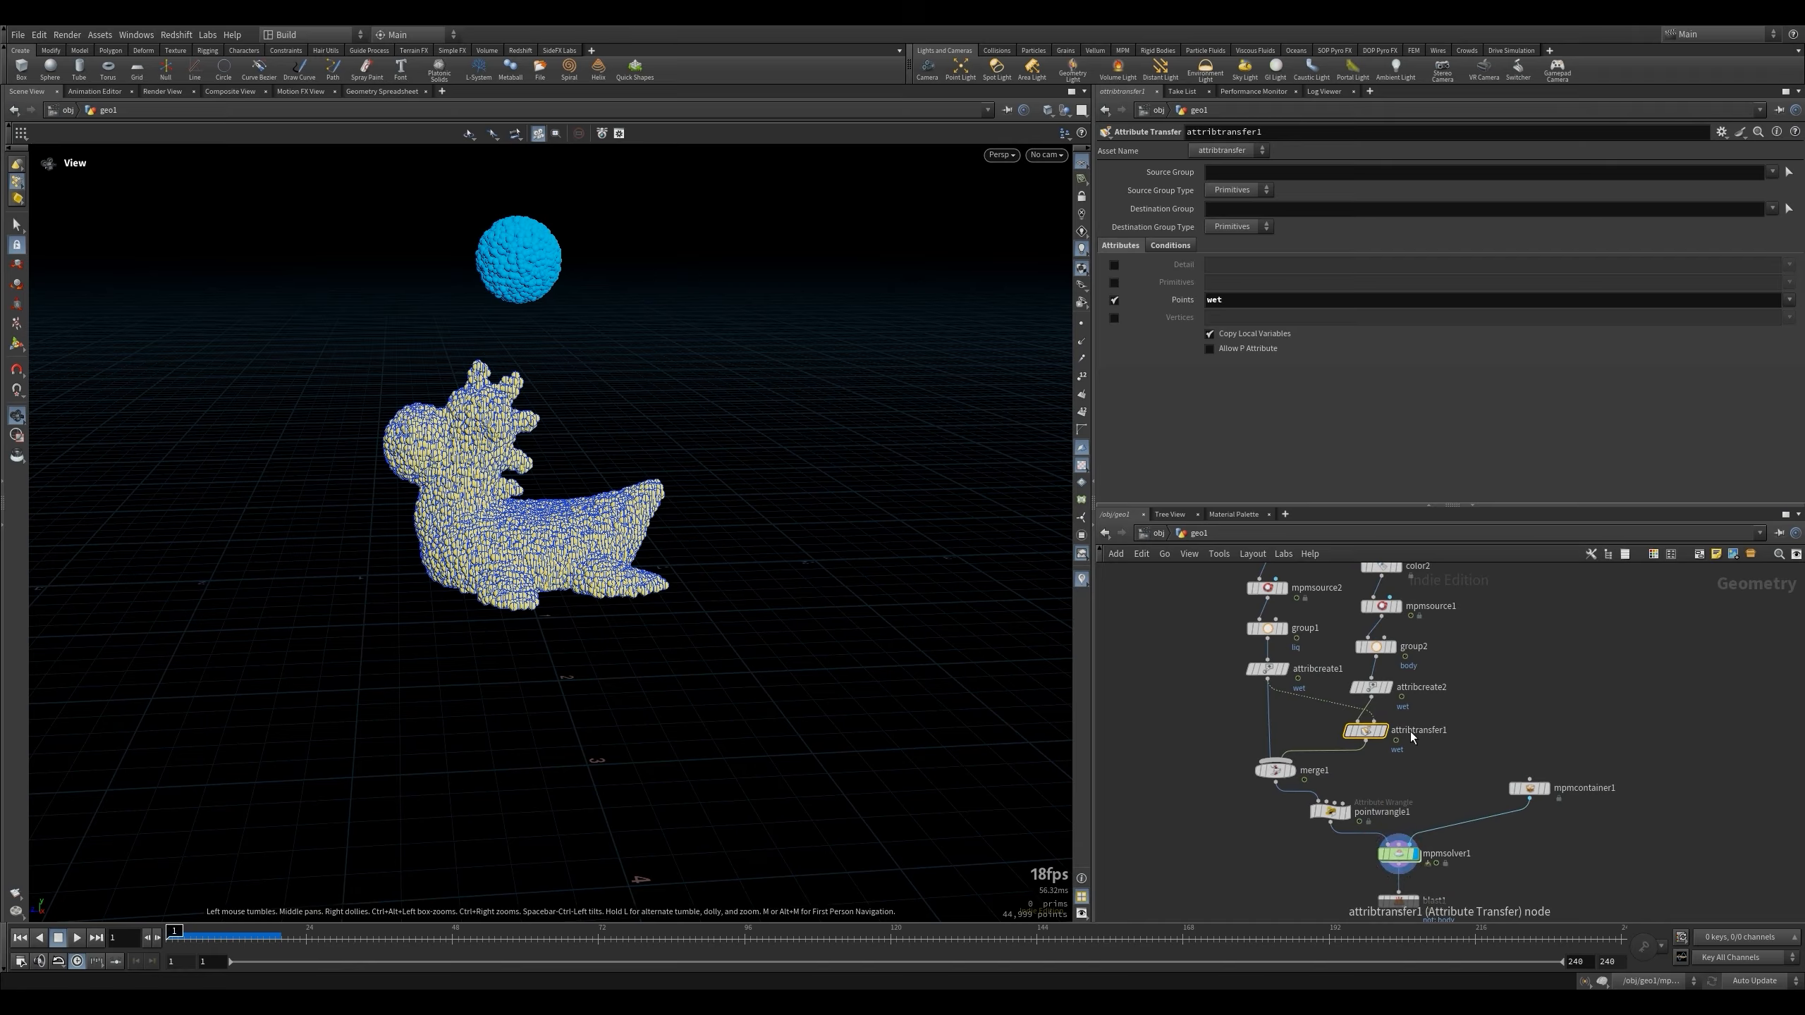
key("ctrl+x")
scroll(1358, 820, "down", 2)
left_click_drag(1358, 820, 1351, 824)
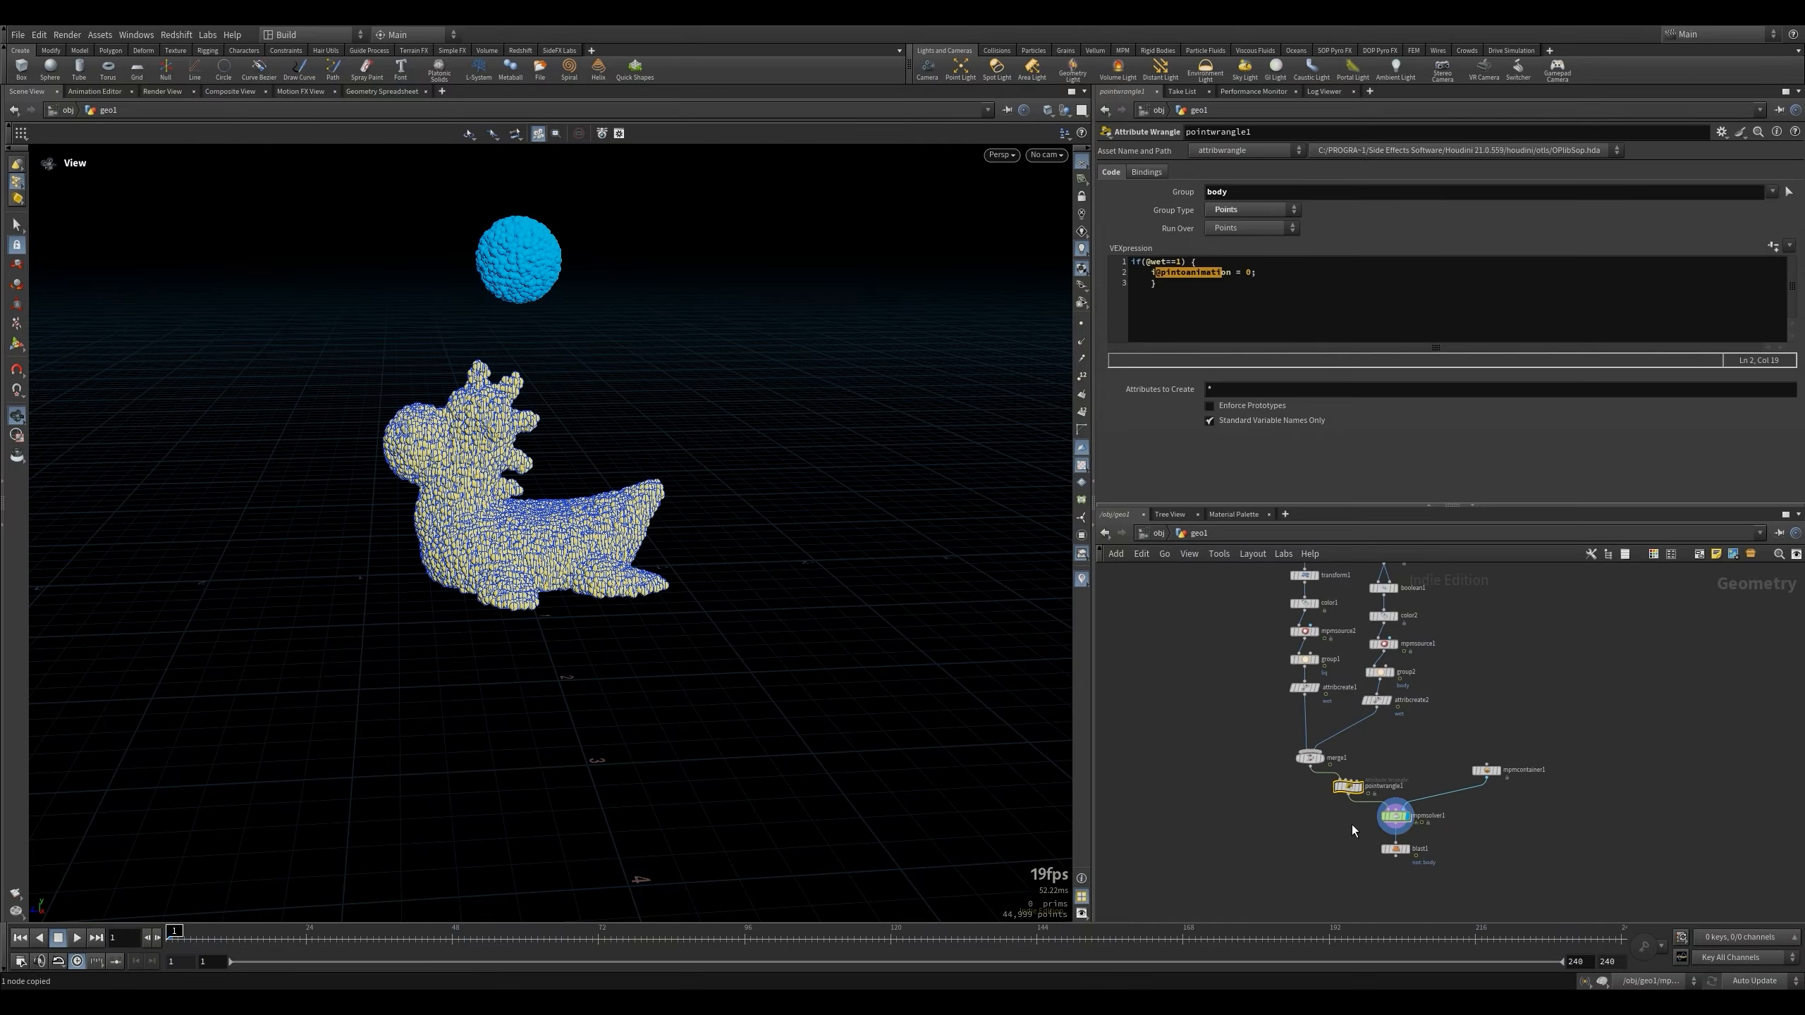
Add a SOP Solver feeding PARTICLES inside mpmsolver1, paste the attribute transfer into it, and make room above OUT.
double_click(1395, 818)
key("Tab")
type("sop")
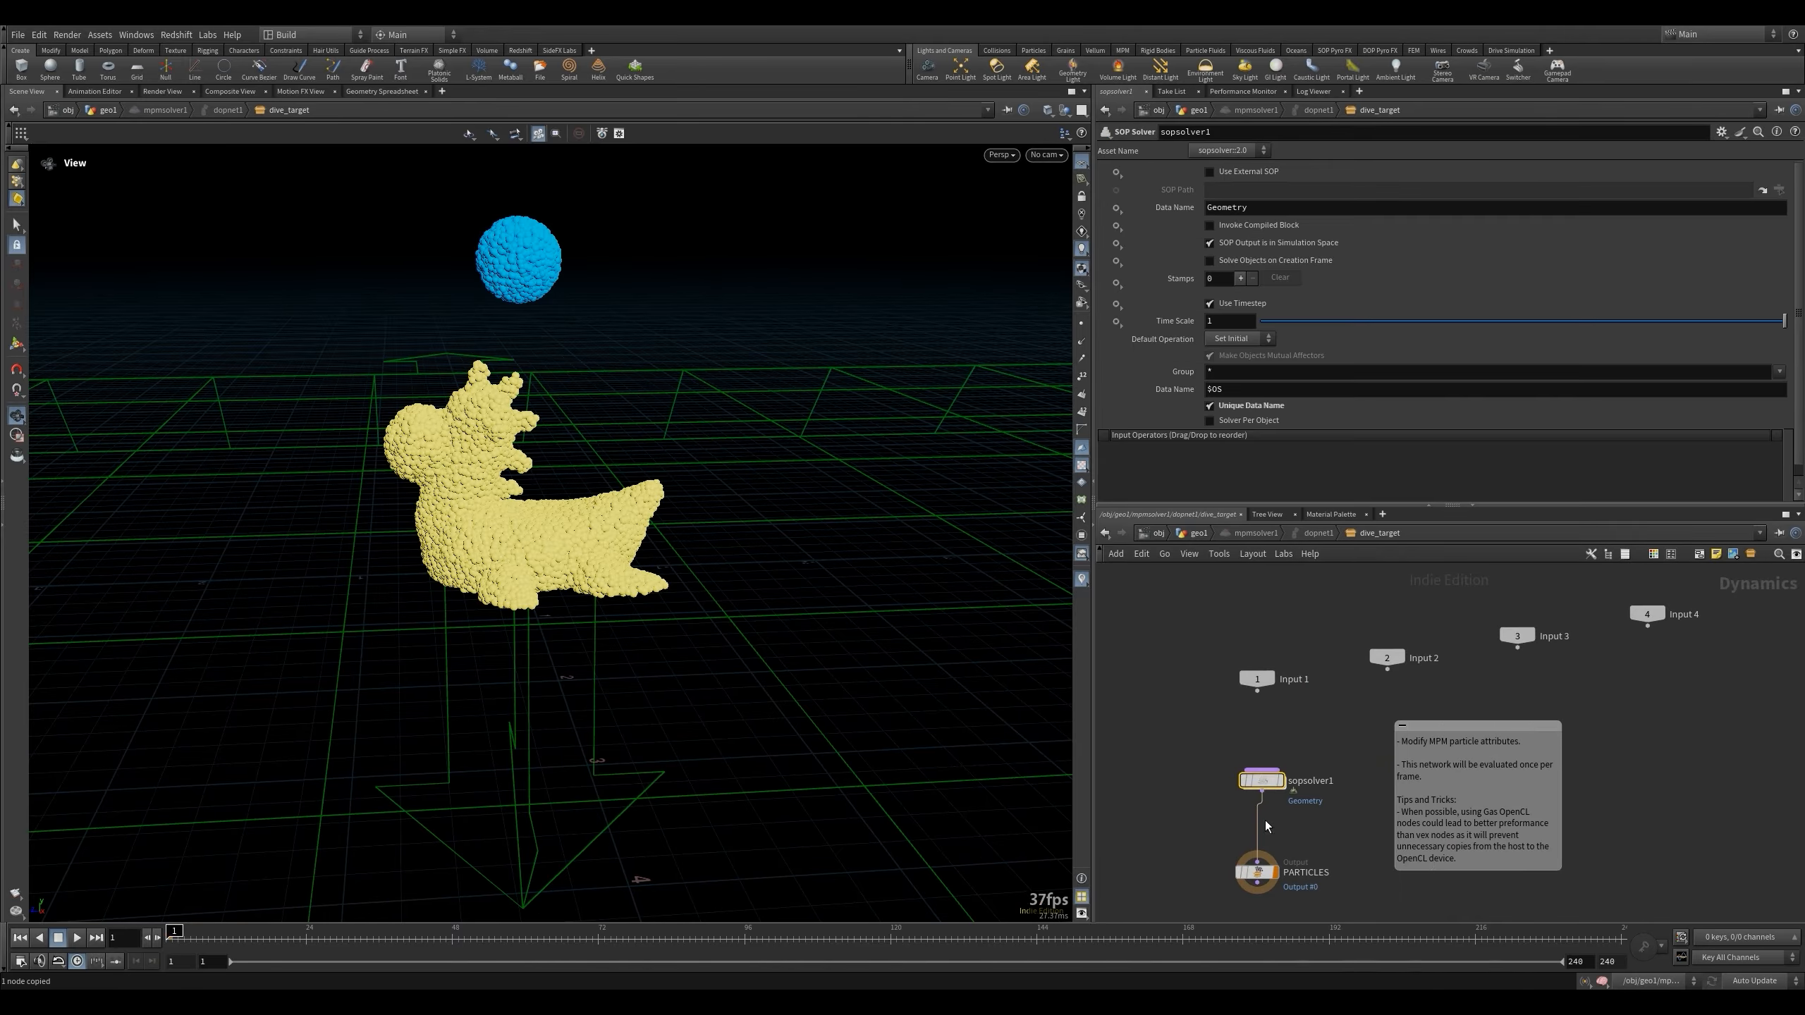
double_click(1265, 784)
key("ctrl+v")
left_click_drag(1311, 841, 1317, 832)
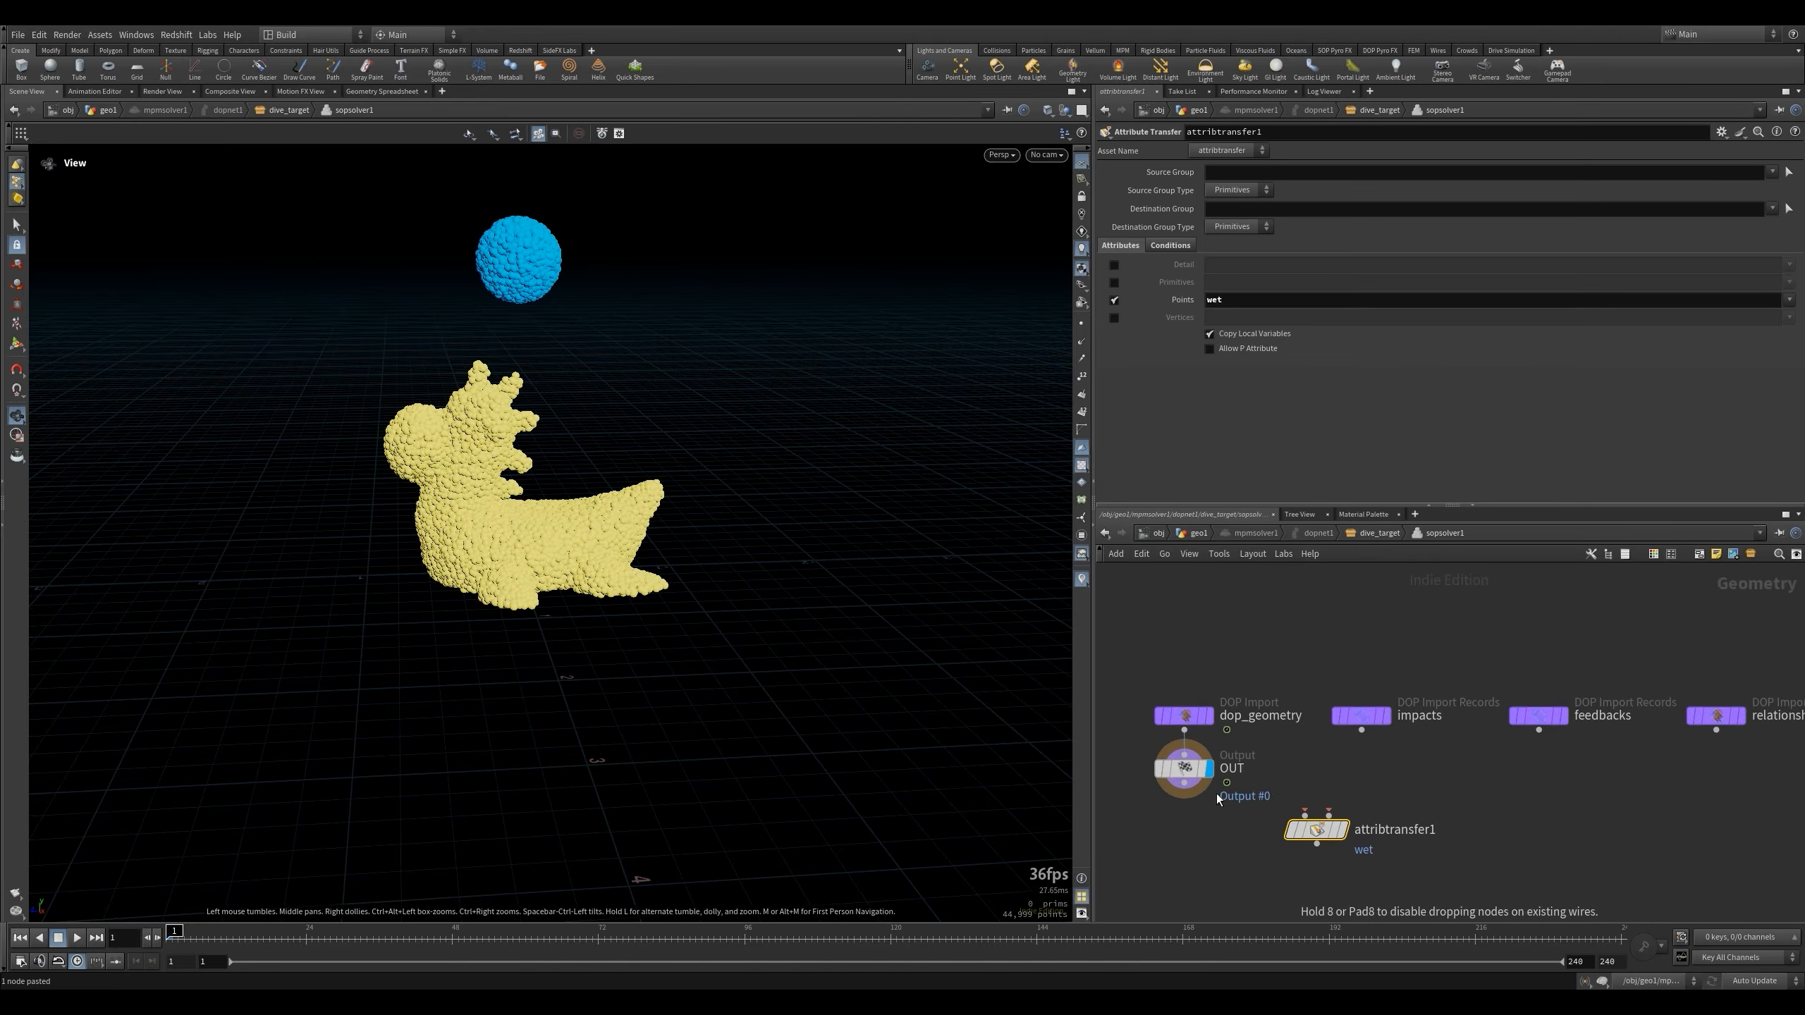
left_click_drag(1184, 770, 1183, 847)
left_click_drag(1317, 831, 1272, 823)
Copy pointwrangle1 from geo1 into the SOP Solver inside mpmsolver1 and place it below attribtransfer1.
left_click(1198, 535)
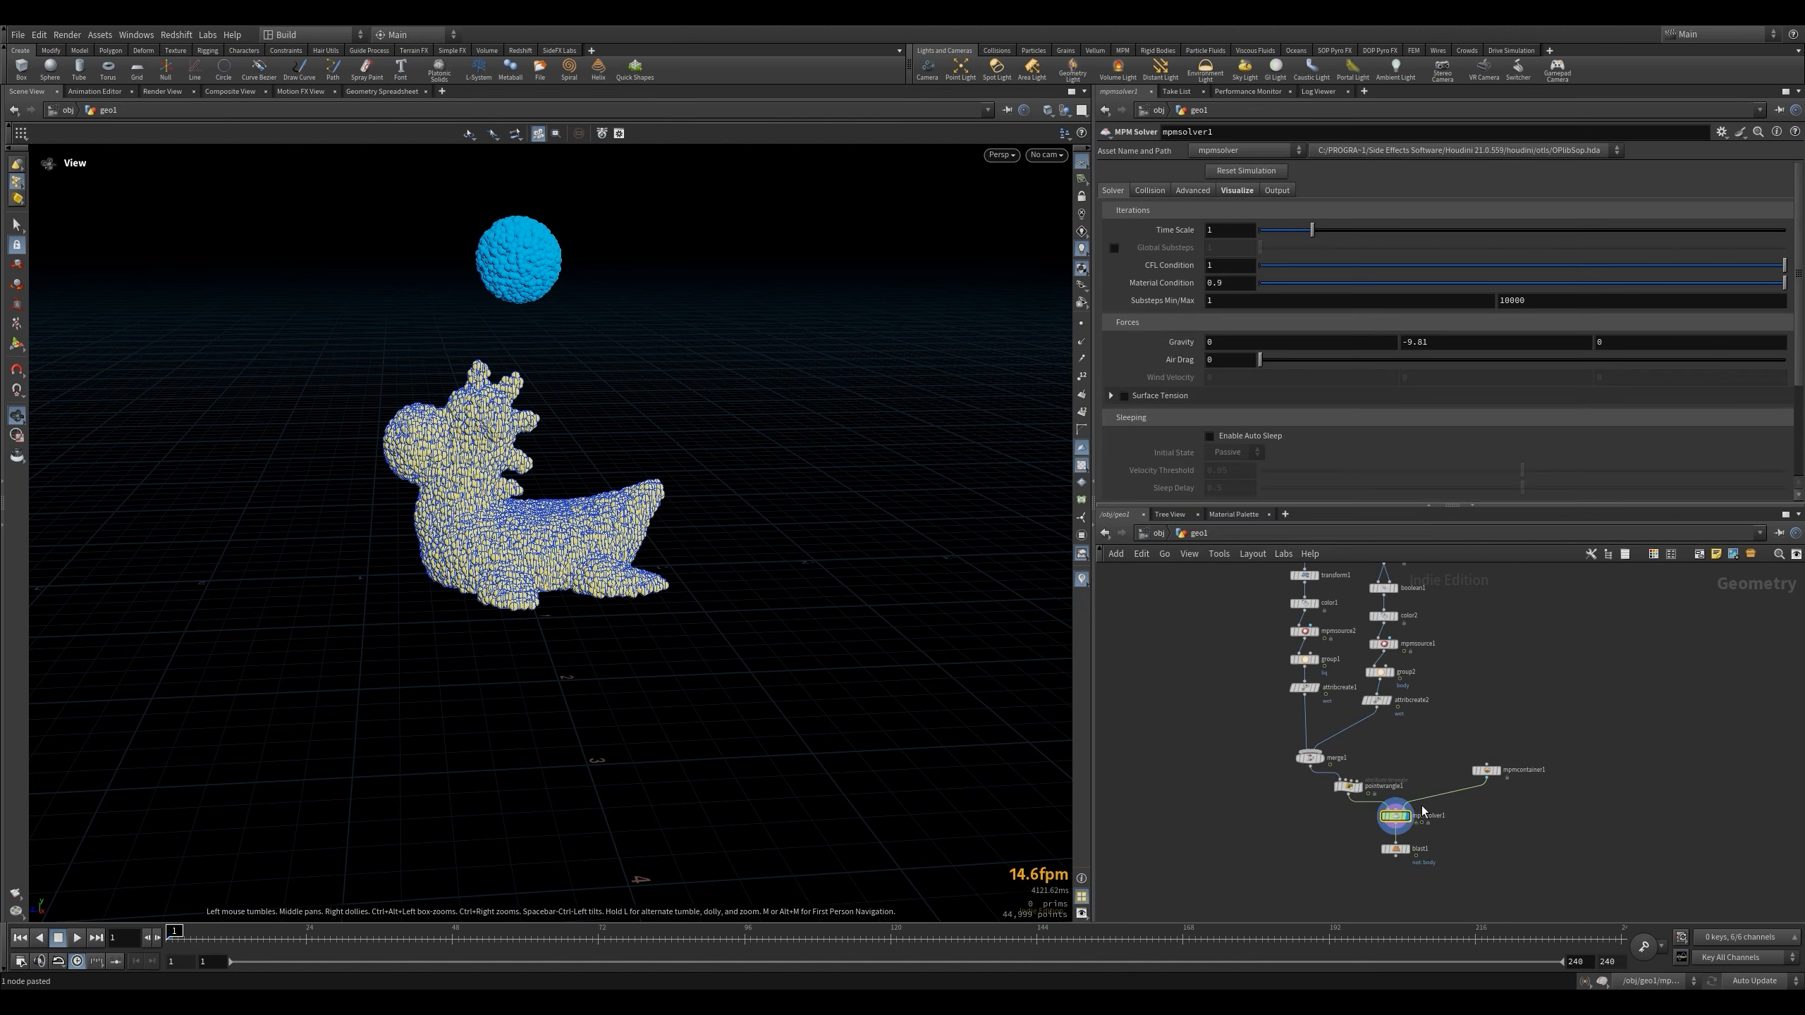
left_click(1348, 788)
key("ctrl+c")
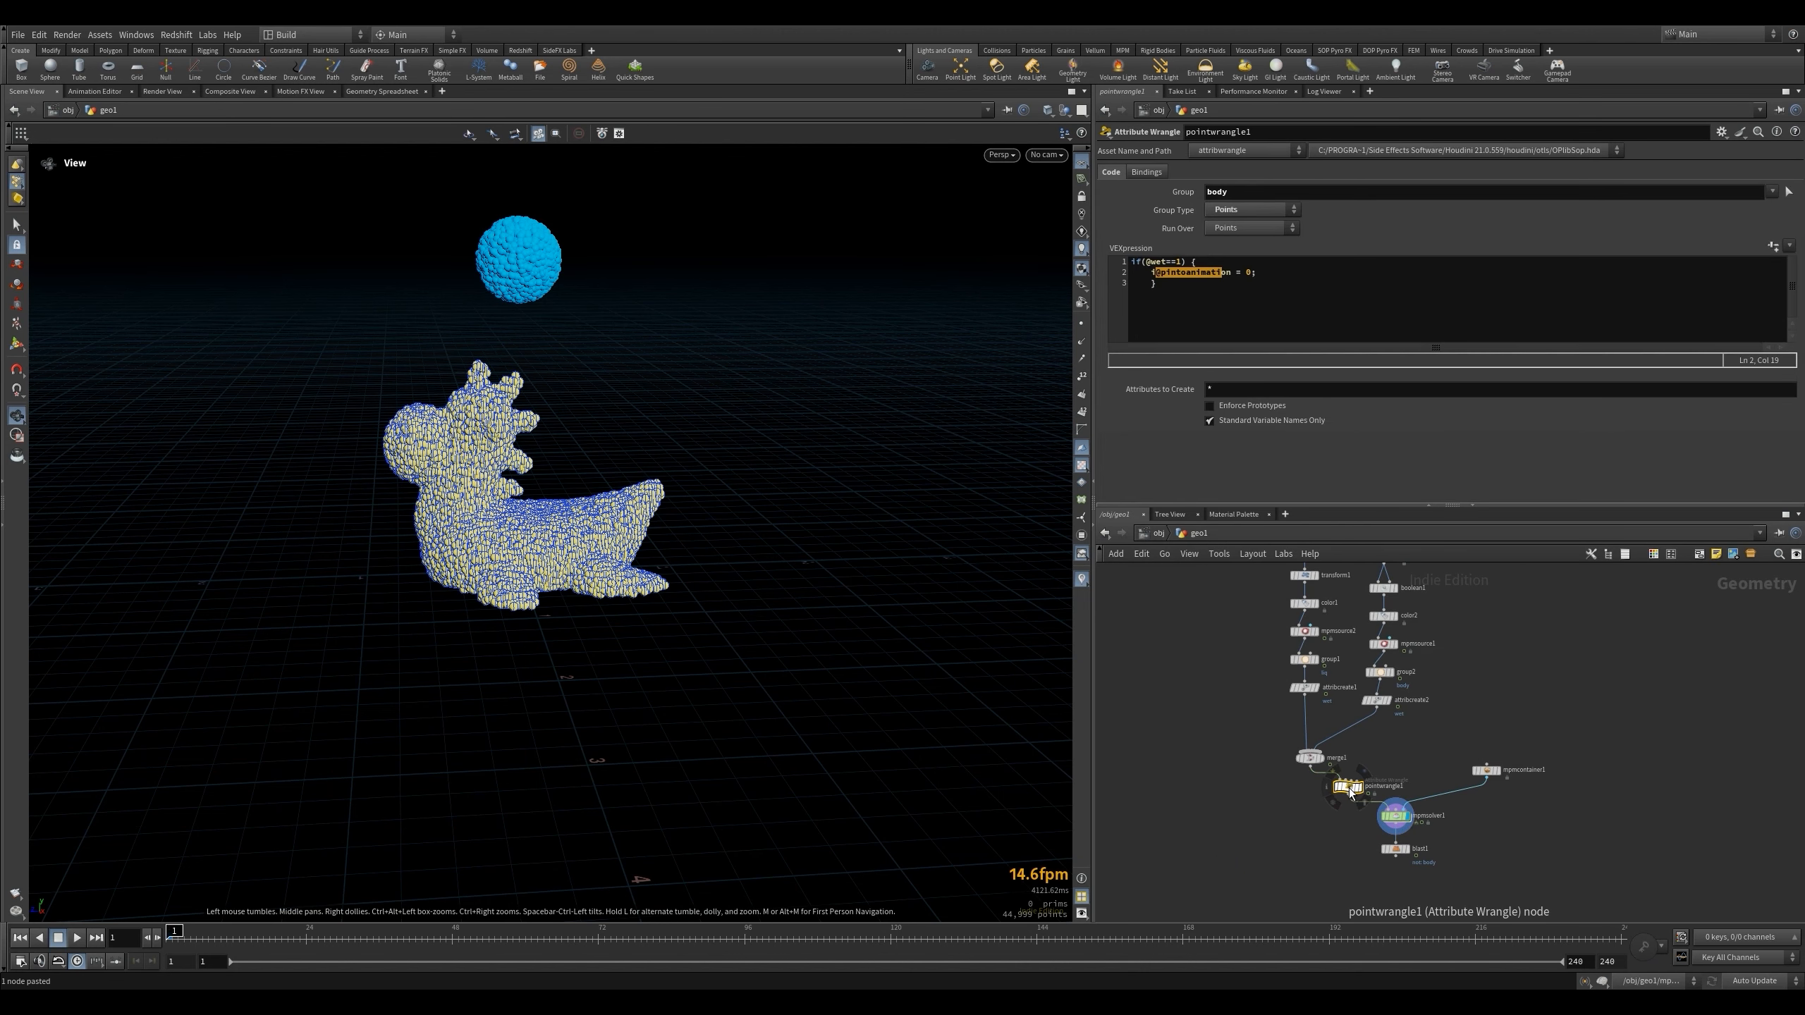
left_click(1393, 816)
double_click(1393, 815)
double_click(1268, 782)
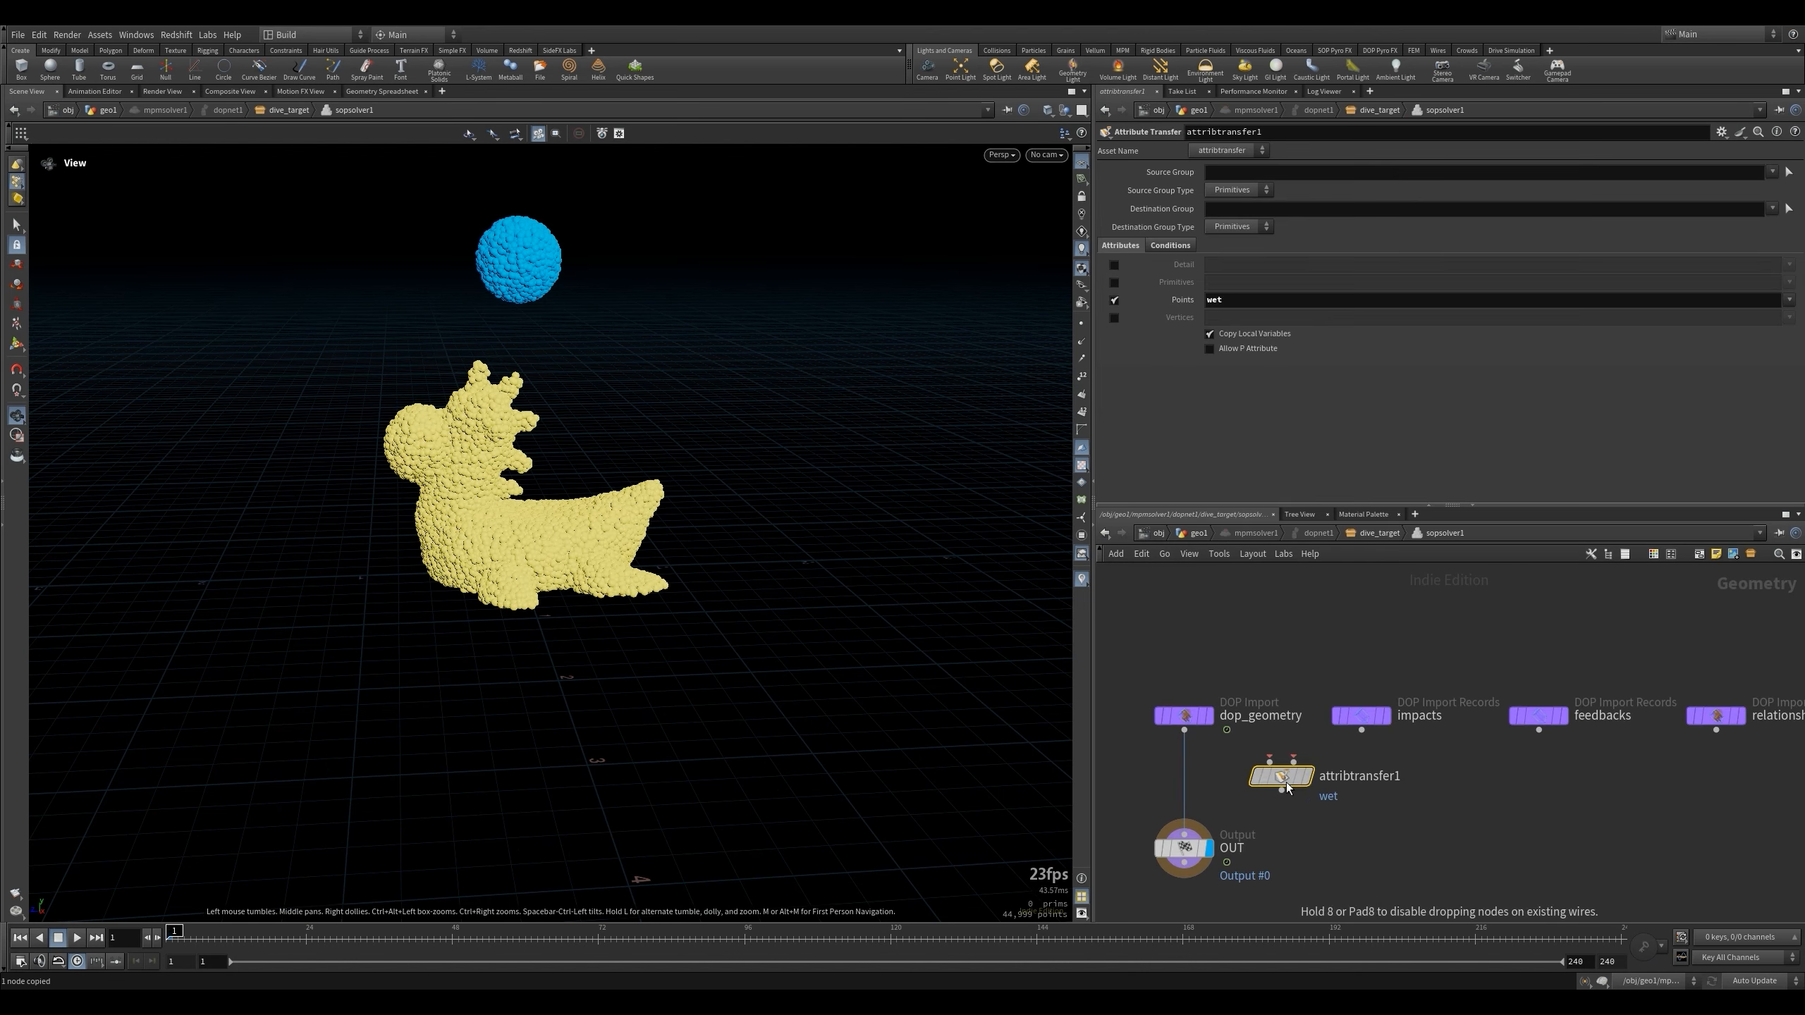
key("ctrl+v")
left_click_drag(1290, 831, 1274, 846)
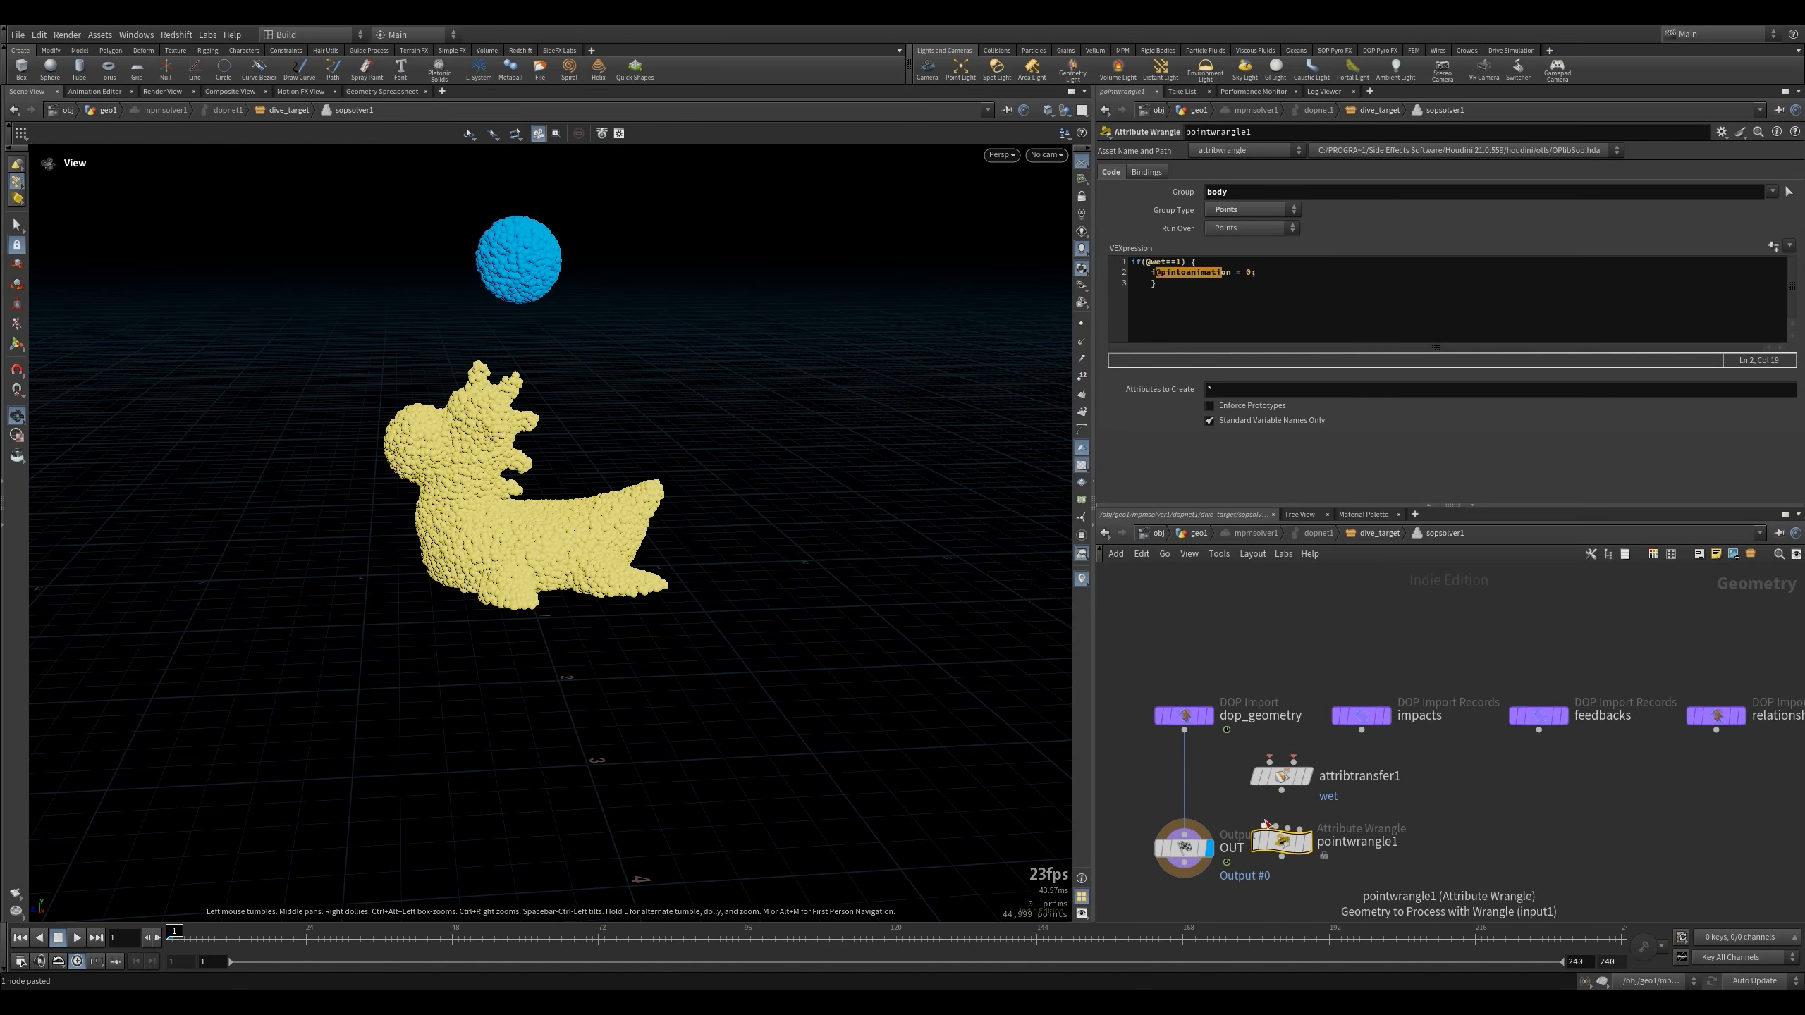
Remove pointwrangle1 from geo1 and, back inside the SOP Solver, wire attribtransfer1 into its copy.
left_click(1198, 532)
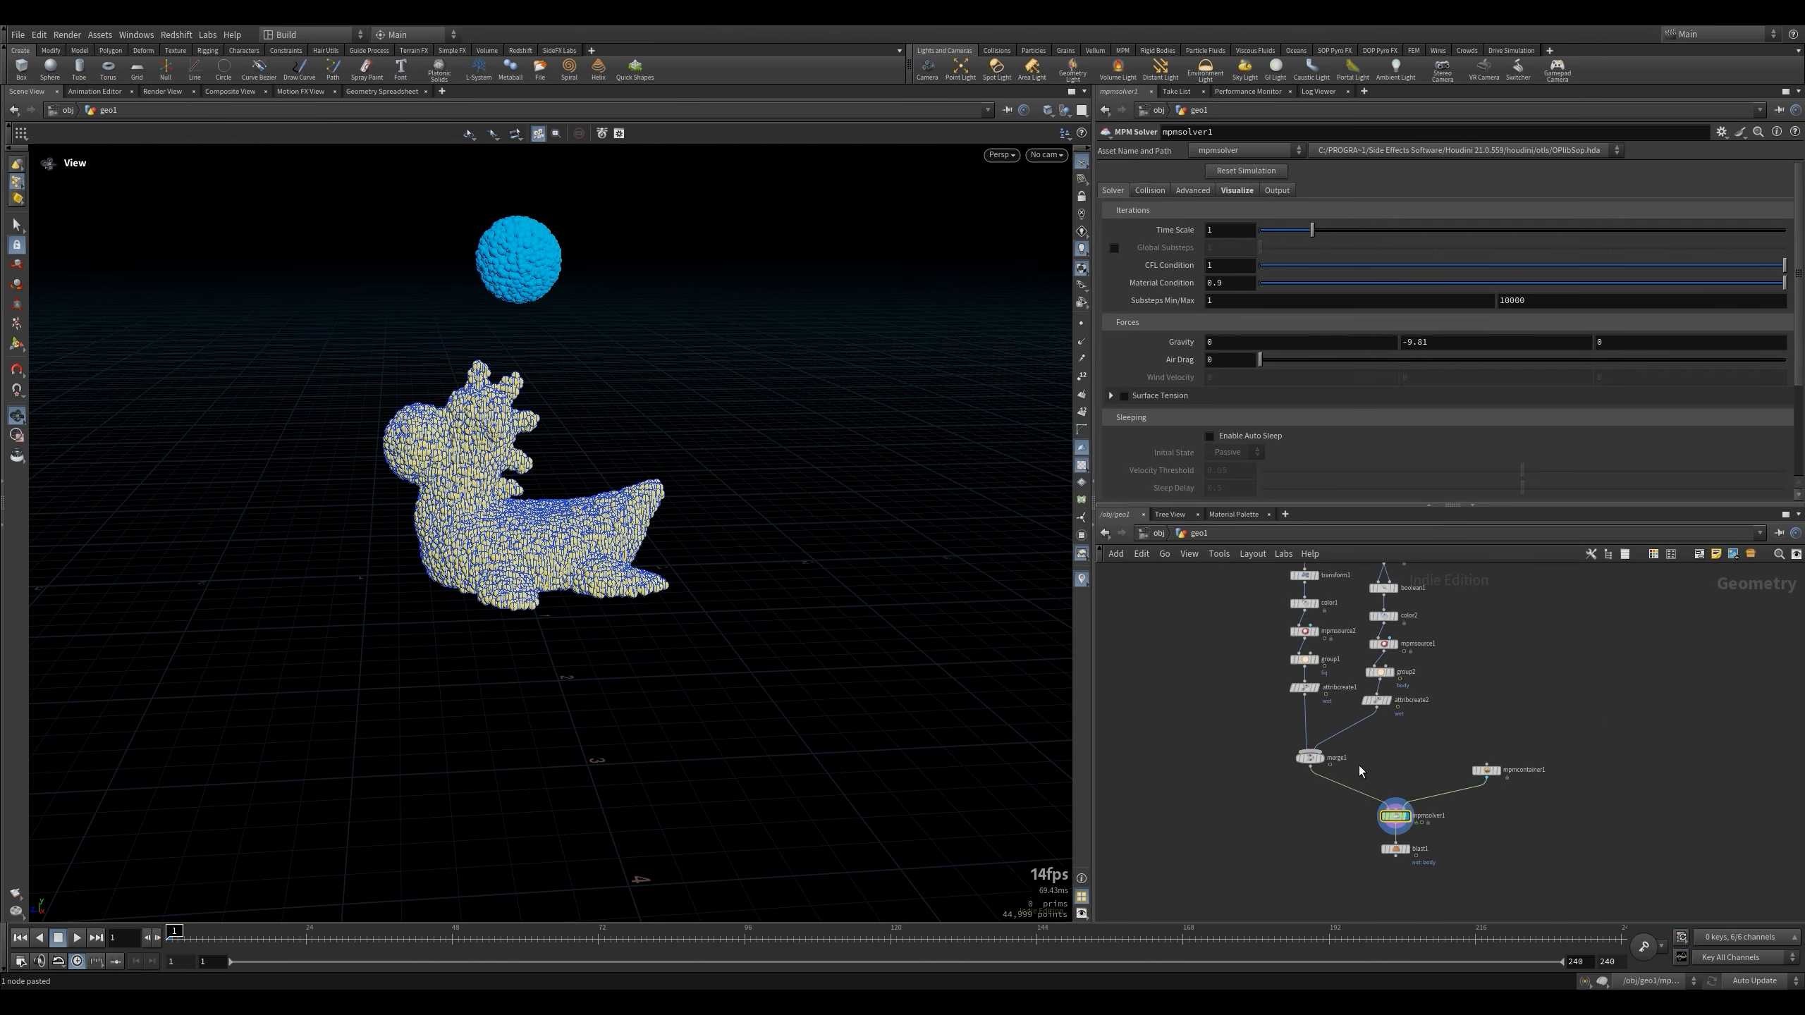
double_click(1394, 816)
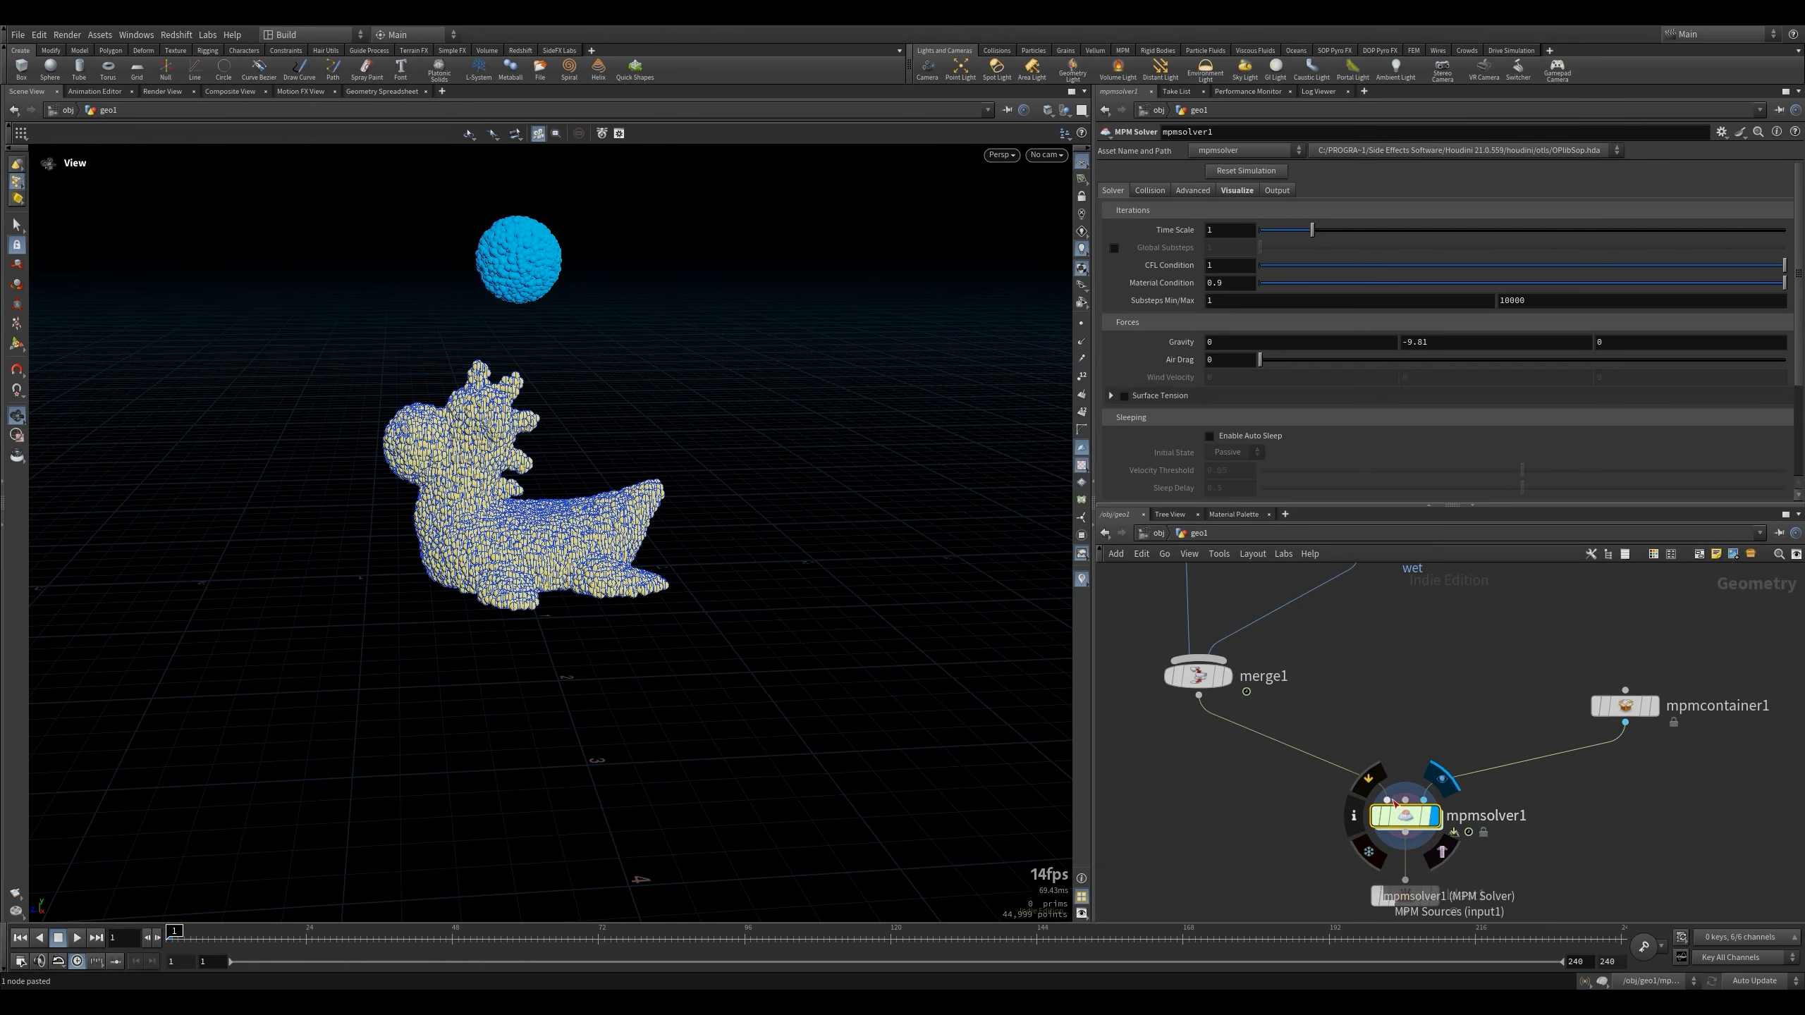
double_click(1262, 779)
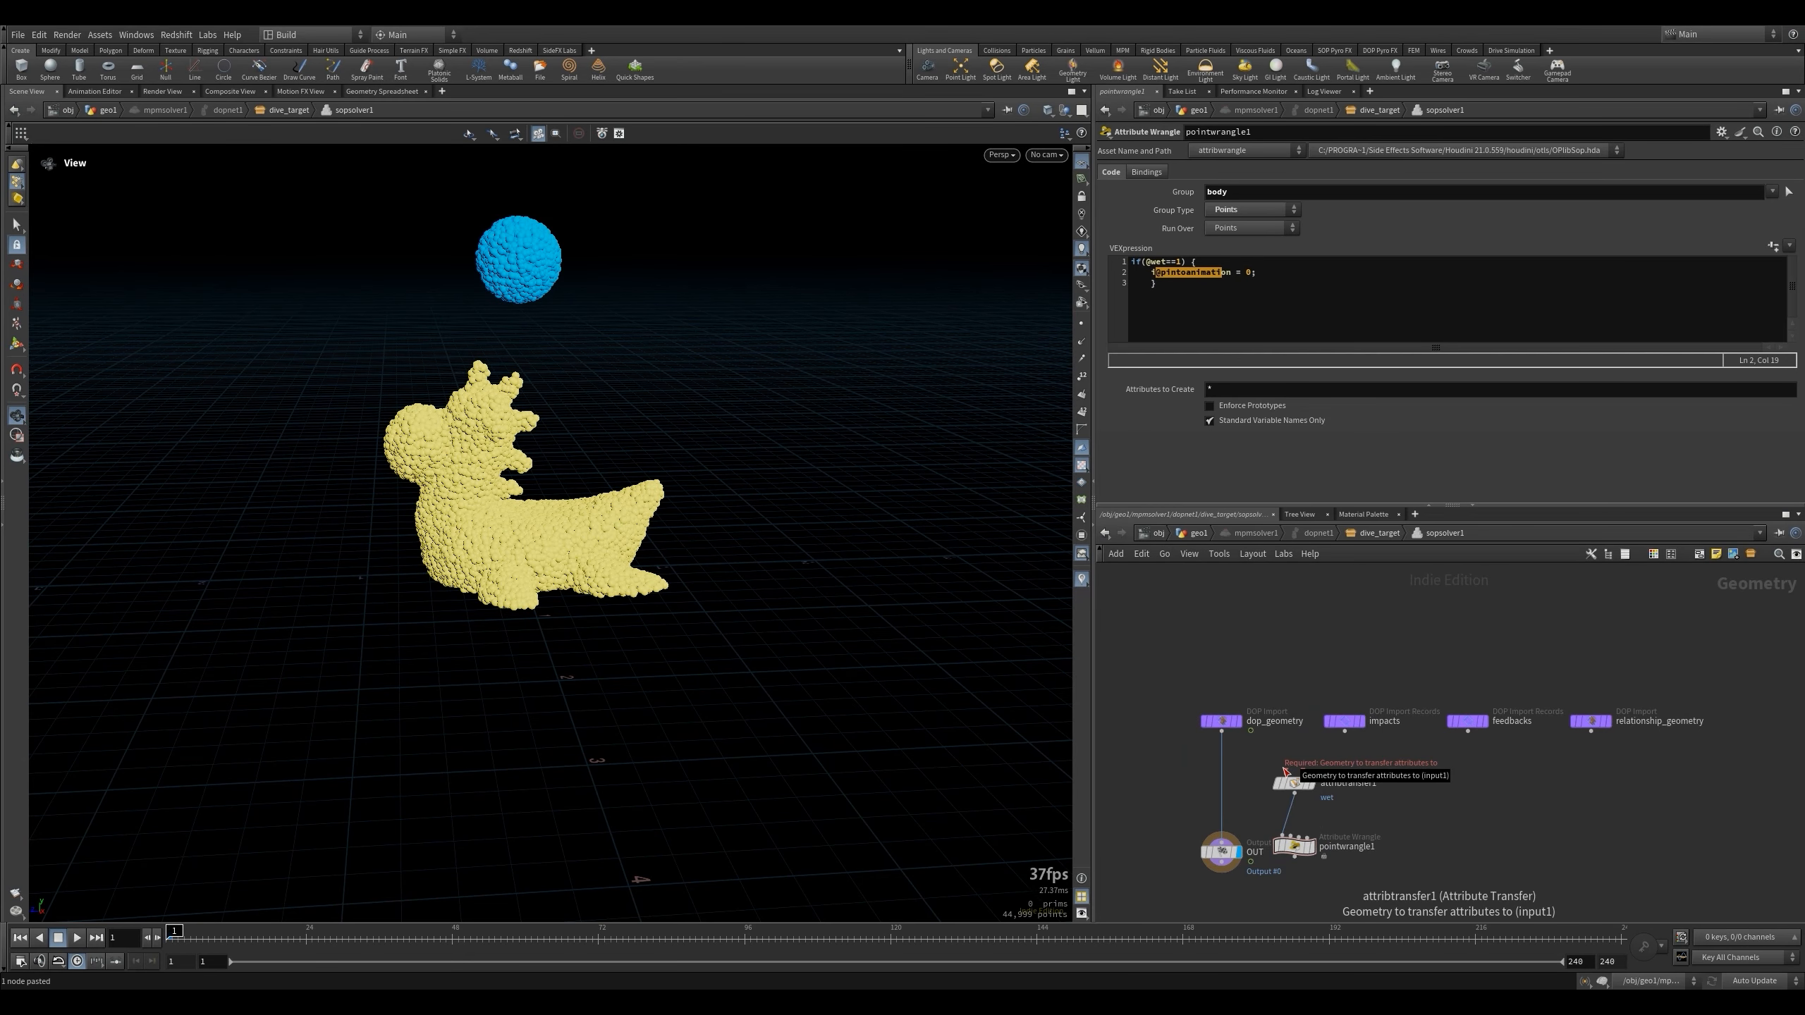
Add a Blast on dop_geometry with group body and Delete Non Selected enabled, moving the transfer and wrangle nodes down.
key("Tab")
type("blas")
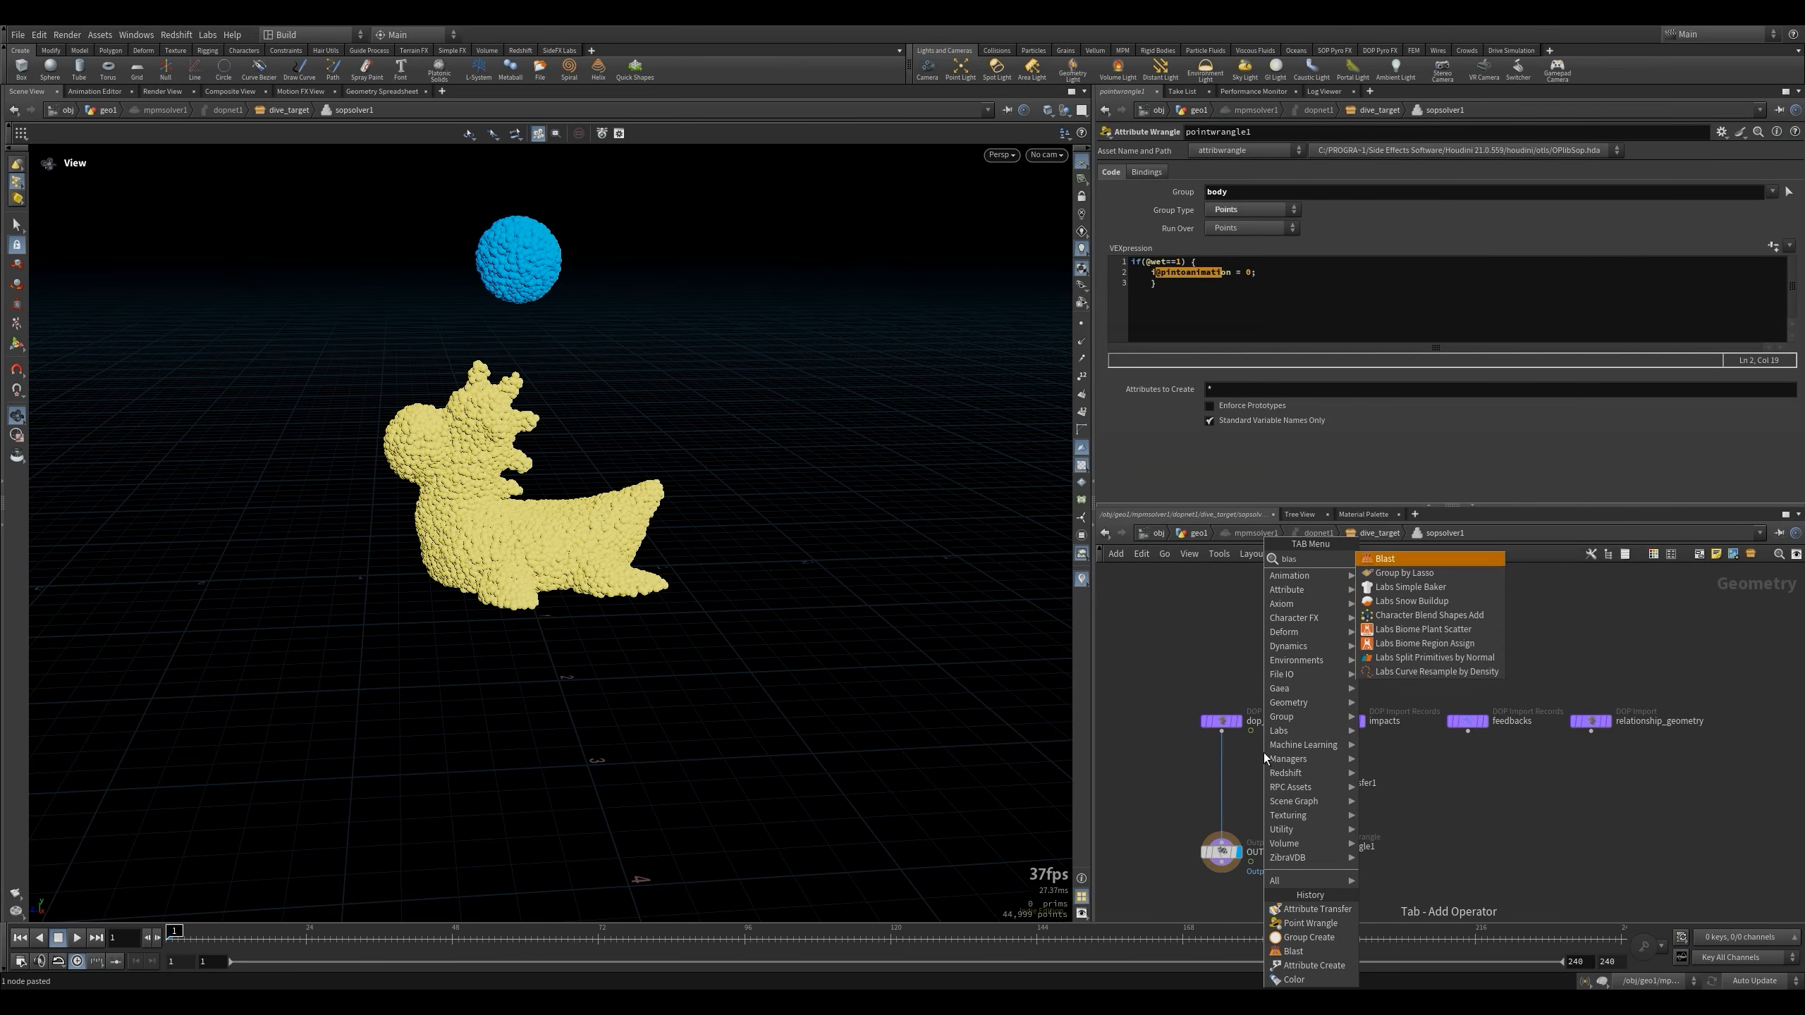
key("Return")
left_click(1263, 753)
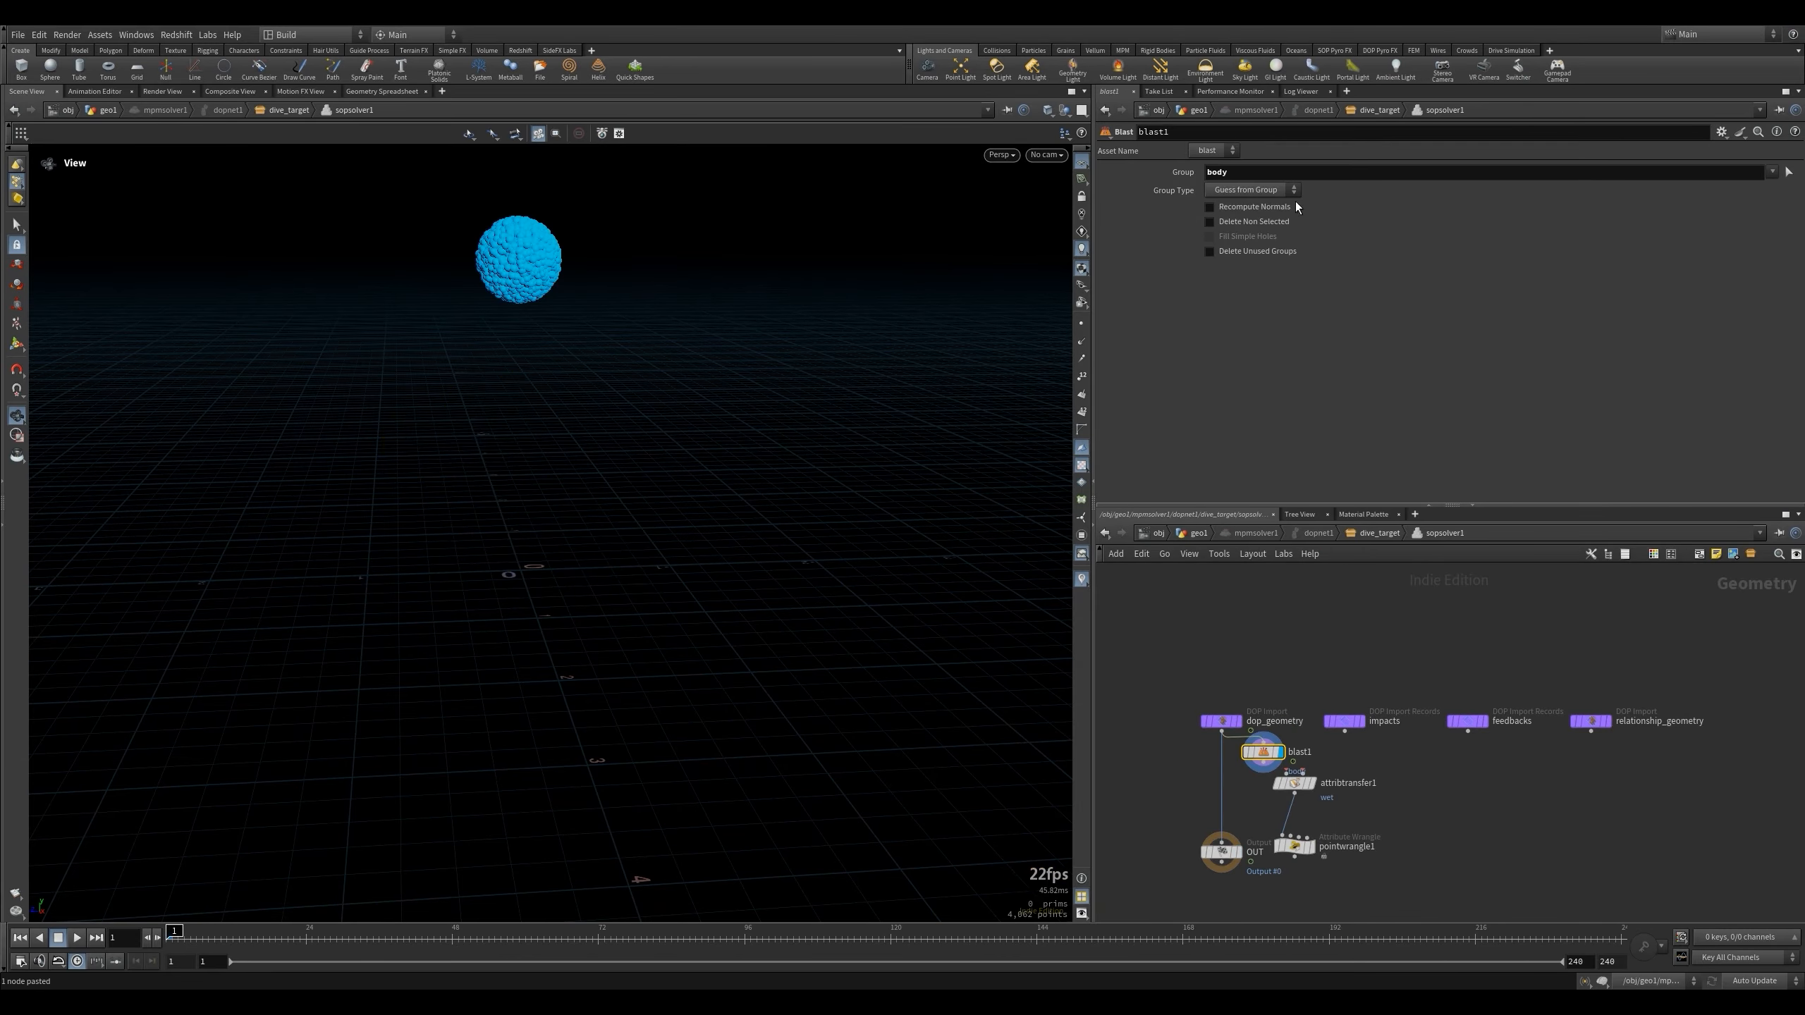
left_click_drag(1298, 847, 1311, 889, "shift")
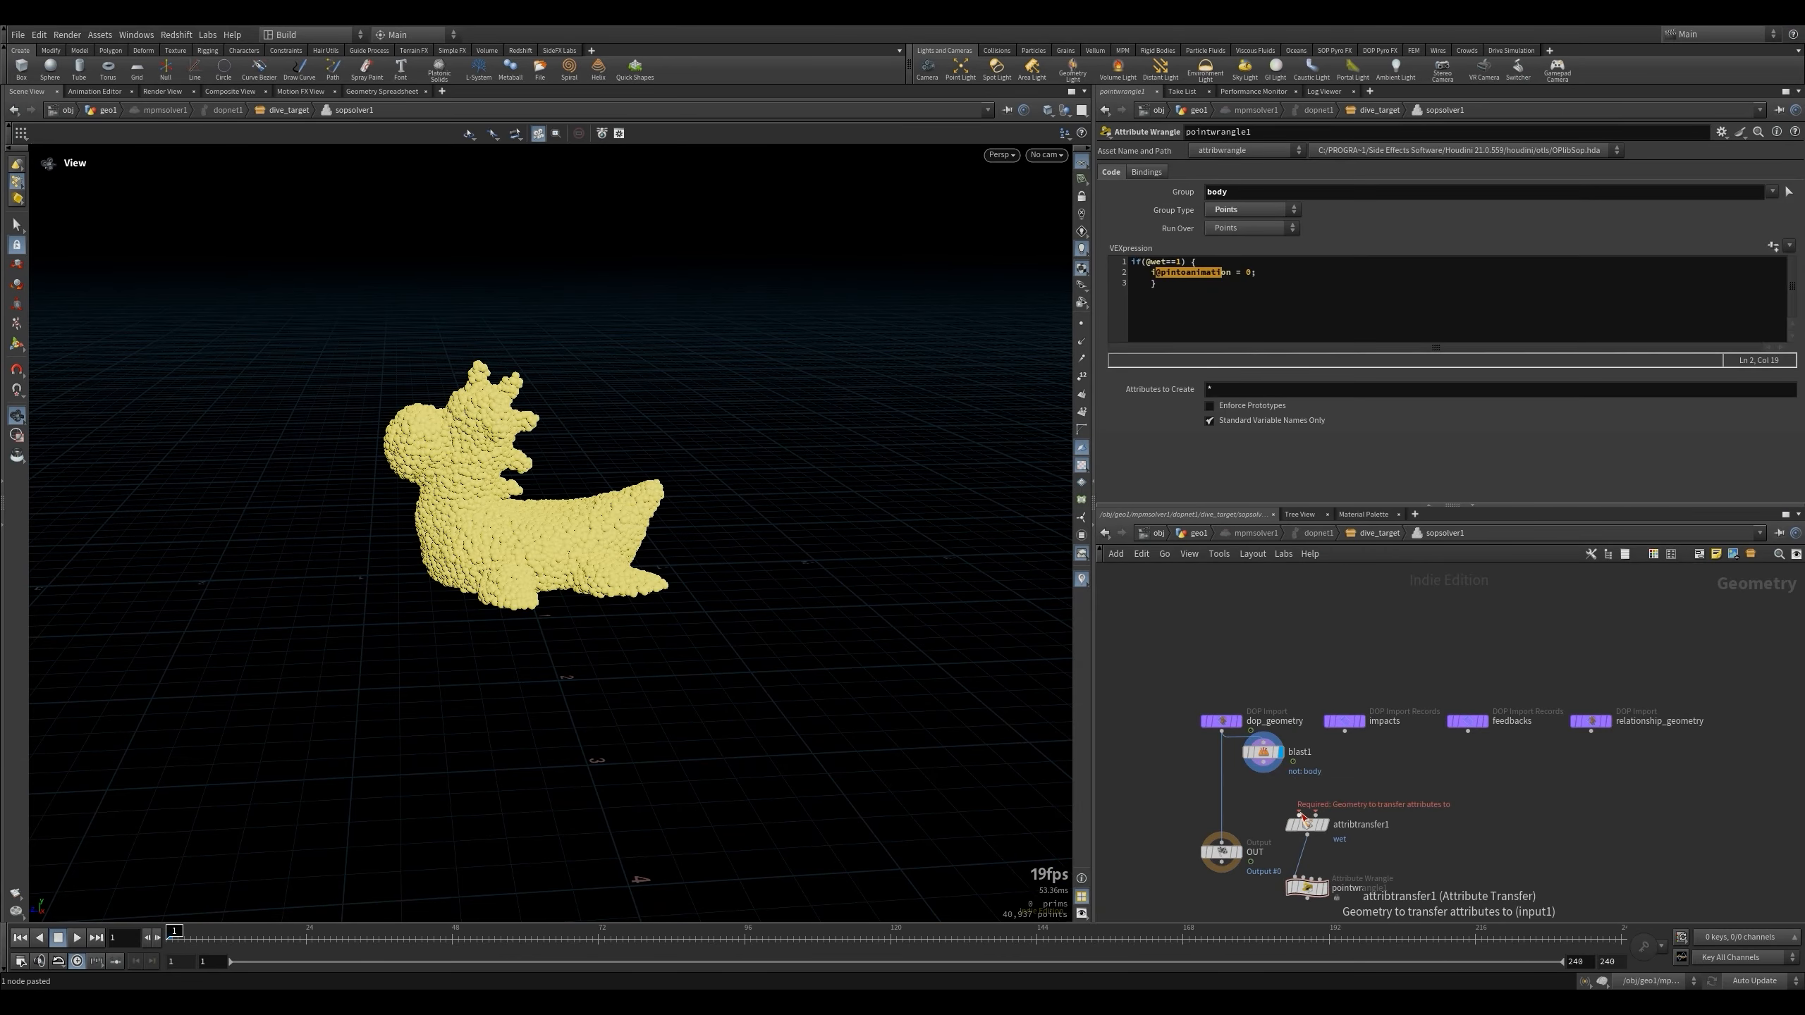
Connect the new blast to attribtransfer1's first input and rename it body.
left_click_drag(1299, 816, 1263, 761)
double_click(1385, 770)
type("body")
mouse_move(1264, 752)
left_mouse_down()
mouse_move(1426, 771)
mouse_move(1283, 770)
left_mouse_up()
key("Return")
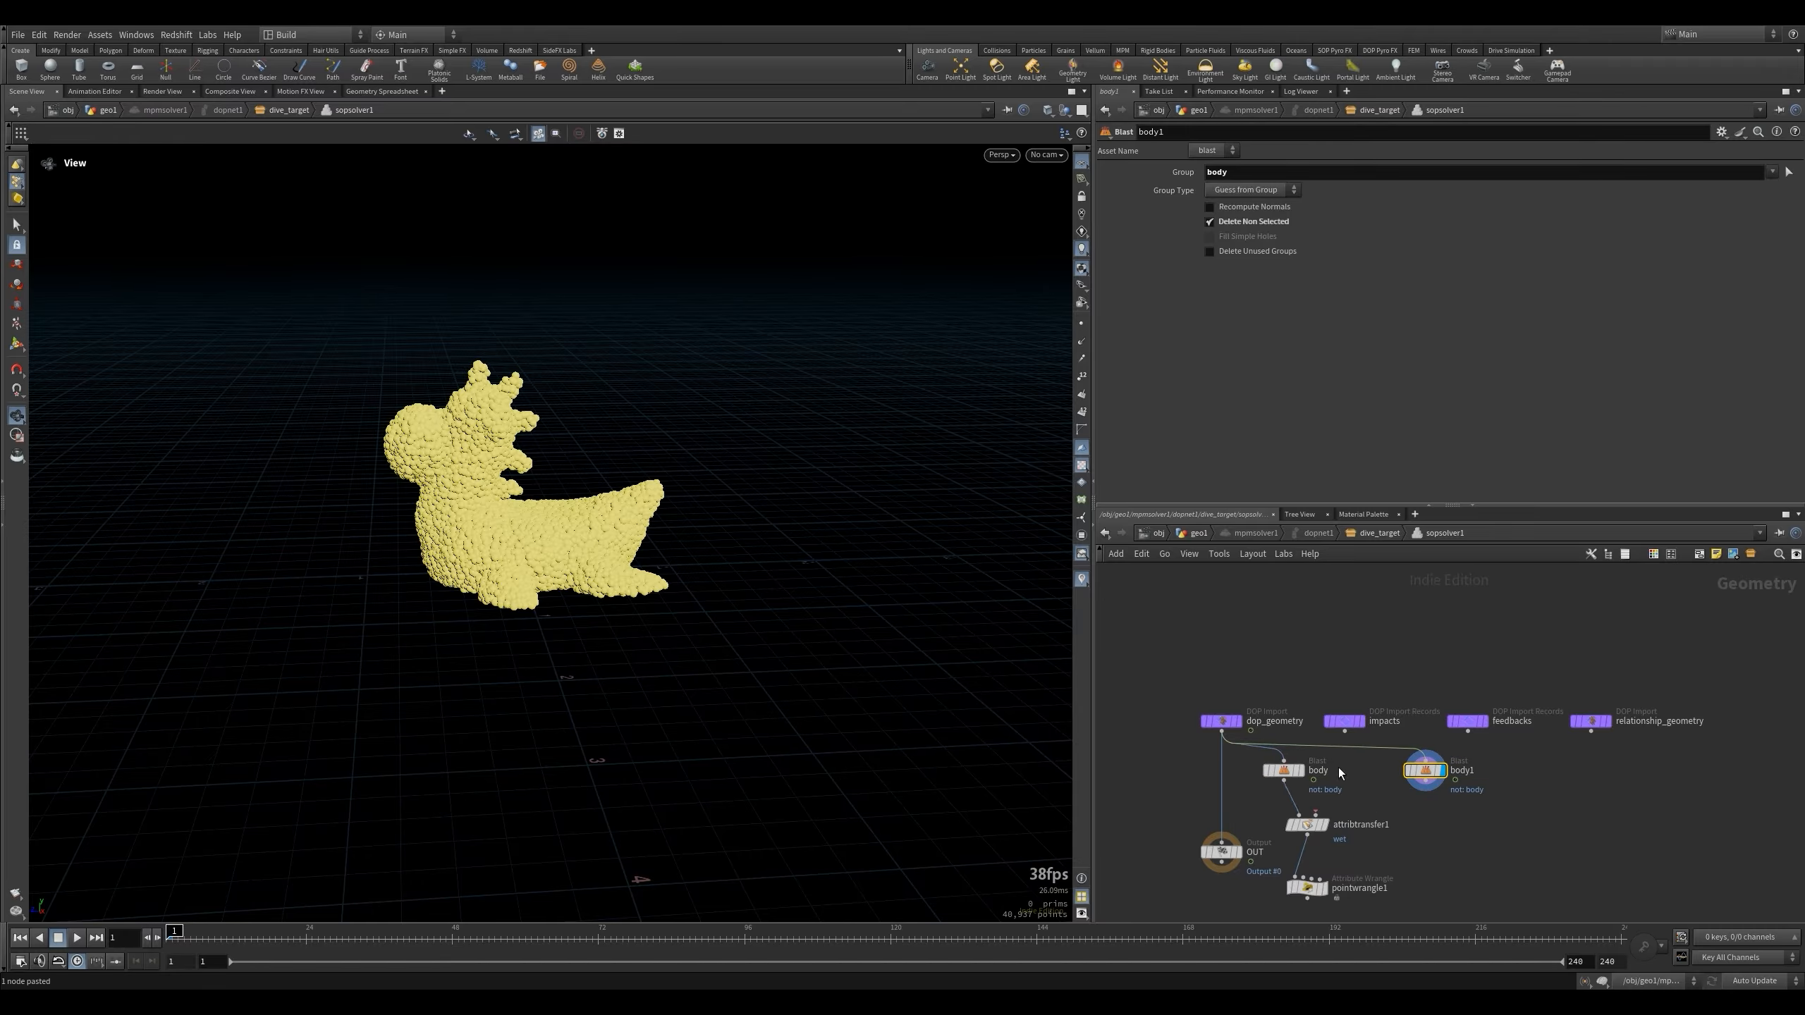
Name the duplicate of the body blast liq and connect it to attribtransfer1's second input.
double_click(1464, 770)
type("liq")
key("Return")
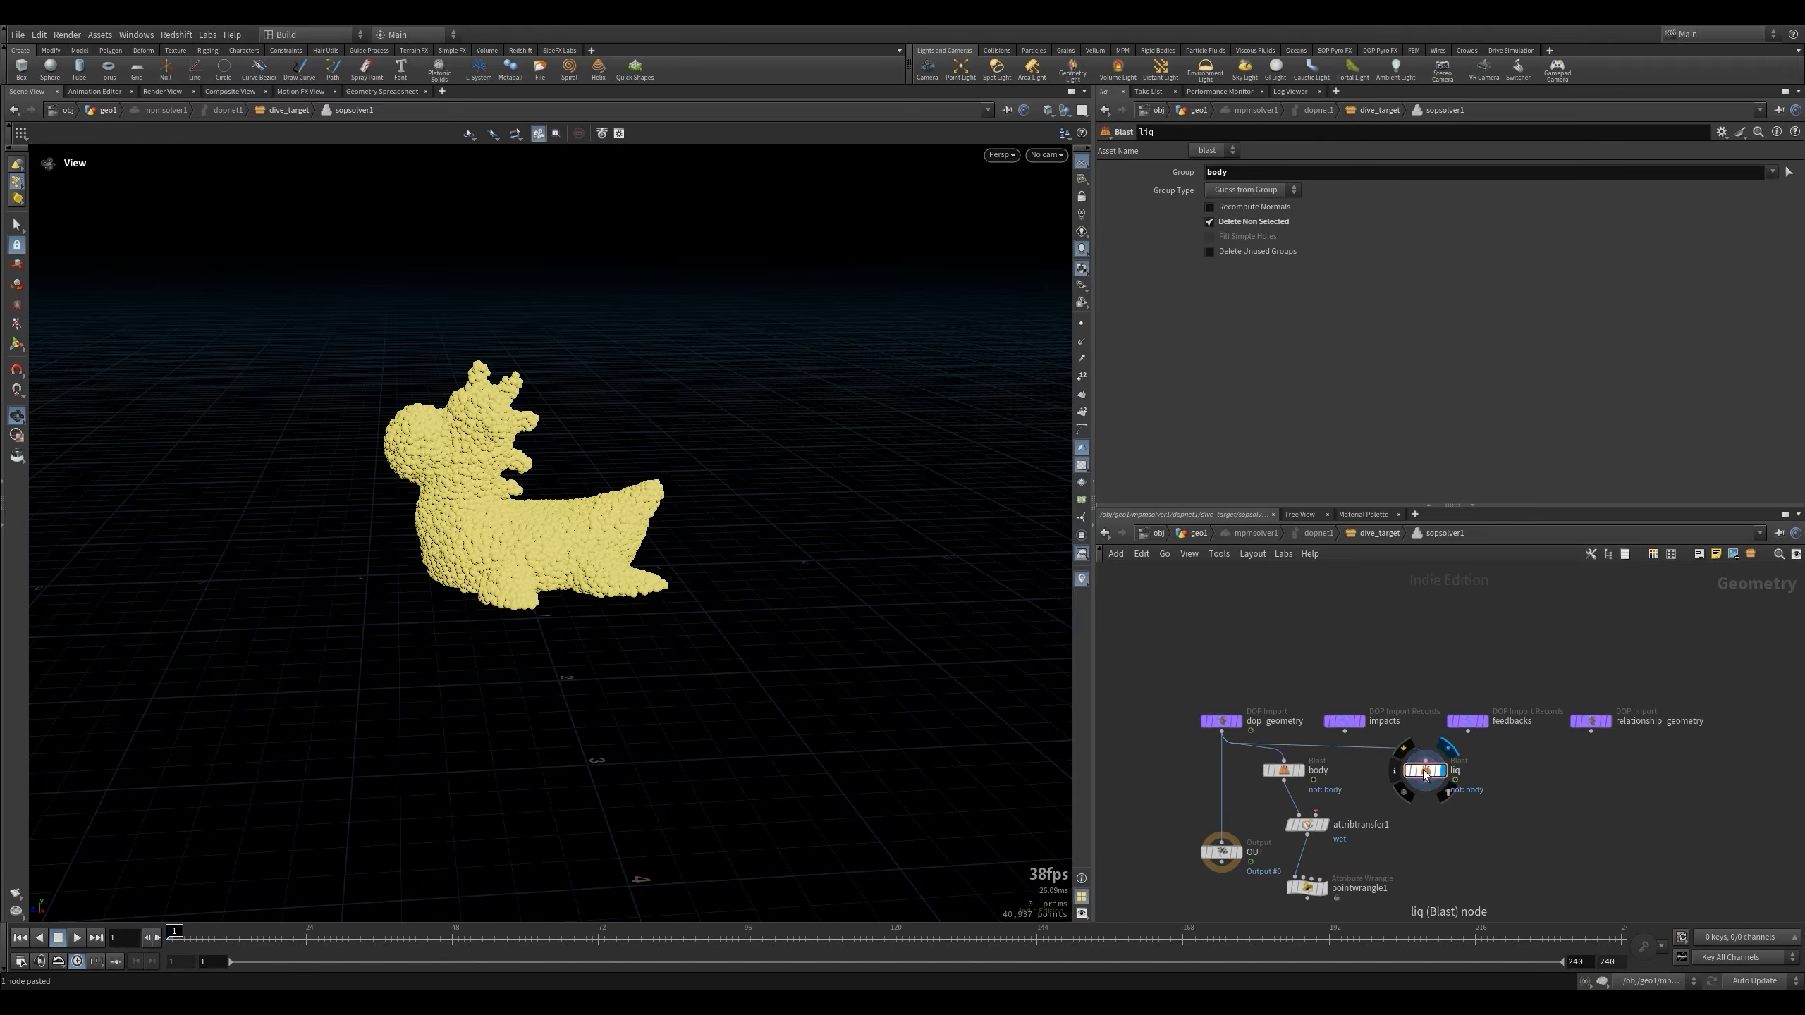
left_click_drag(1423, 770, 1380, 770)
left_click_drag(1383, 781, 1324, 822)
Move OUT down and connect pointwrangle1 to it, tidying the node chain below attribtransfer1.
left_click_drag(1221, 851, 1221, 918)
left_click_drag(1306, 899, 1220, 908)
left_click(1238, 917)
middle_click_drag(1385, 839, 1372, 832)
left_click(1269, 763)
left_click(1290, 818)
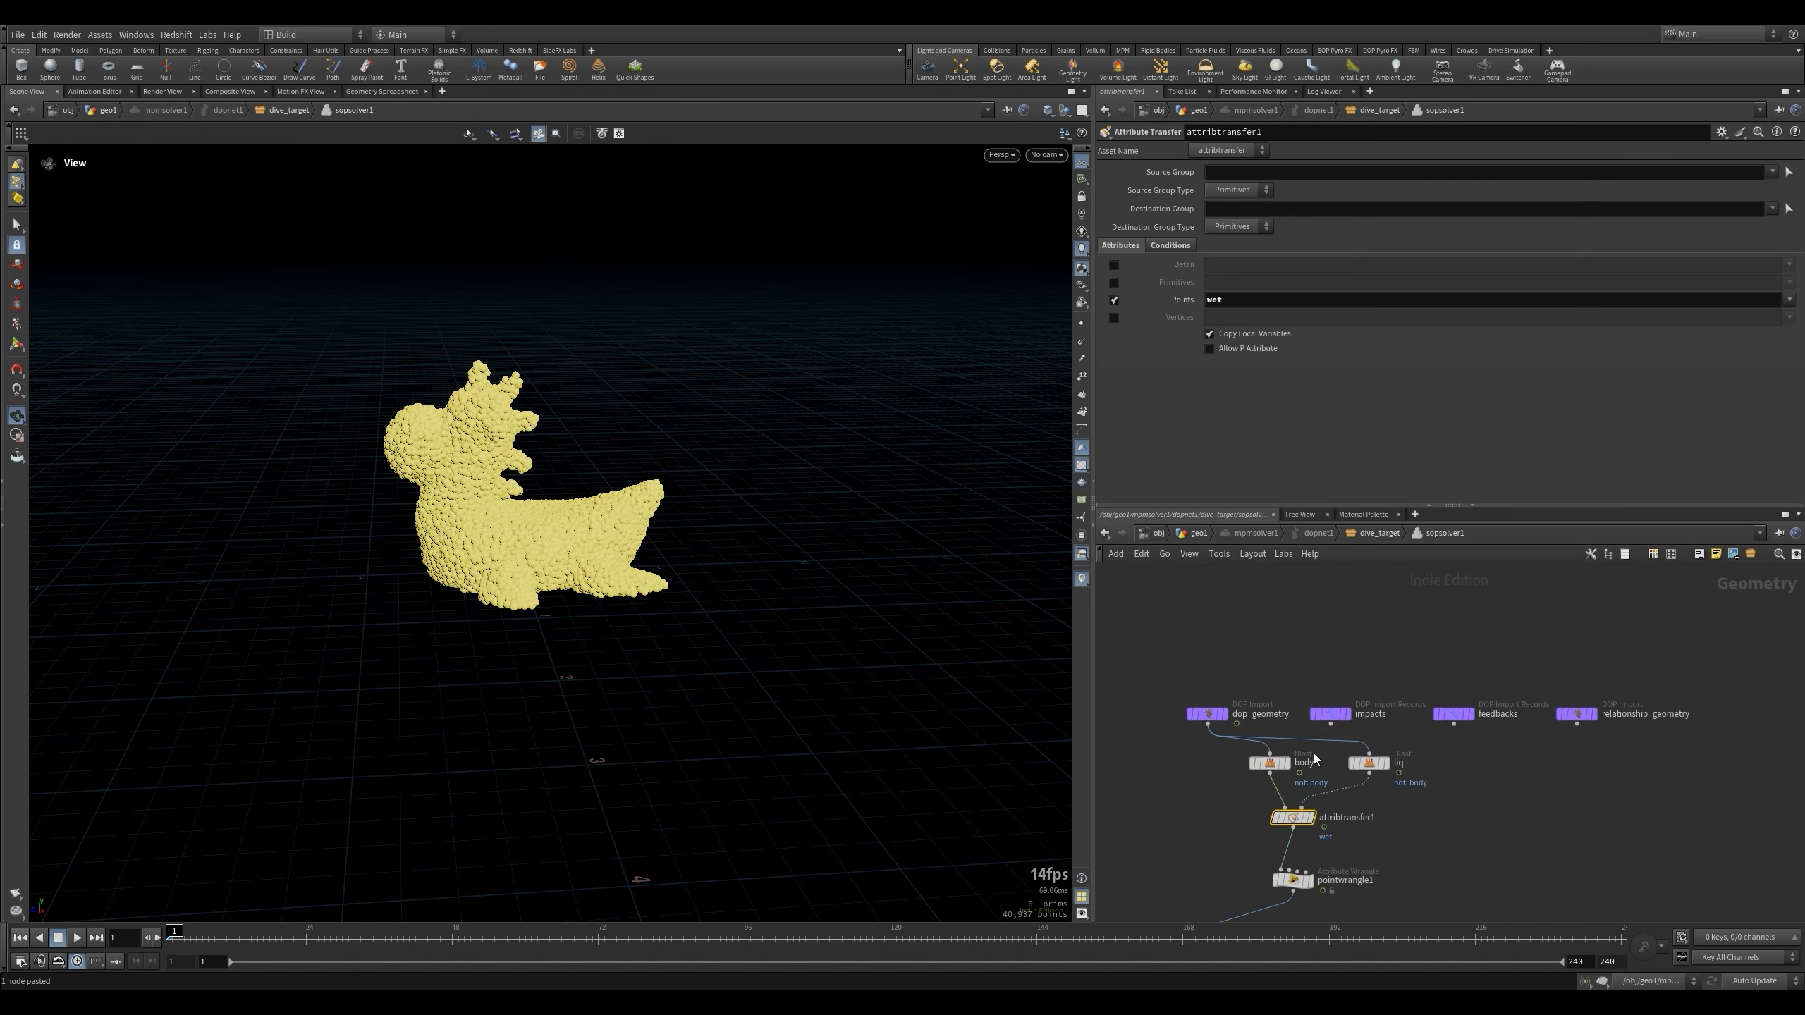
scroll(1314, 759, "down", 3)
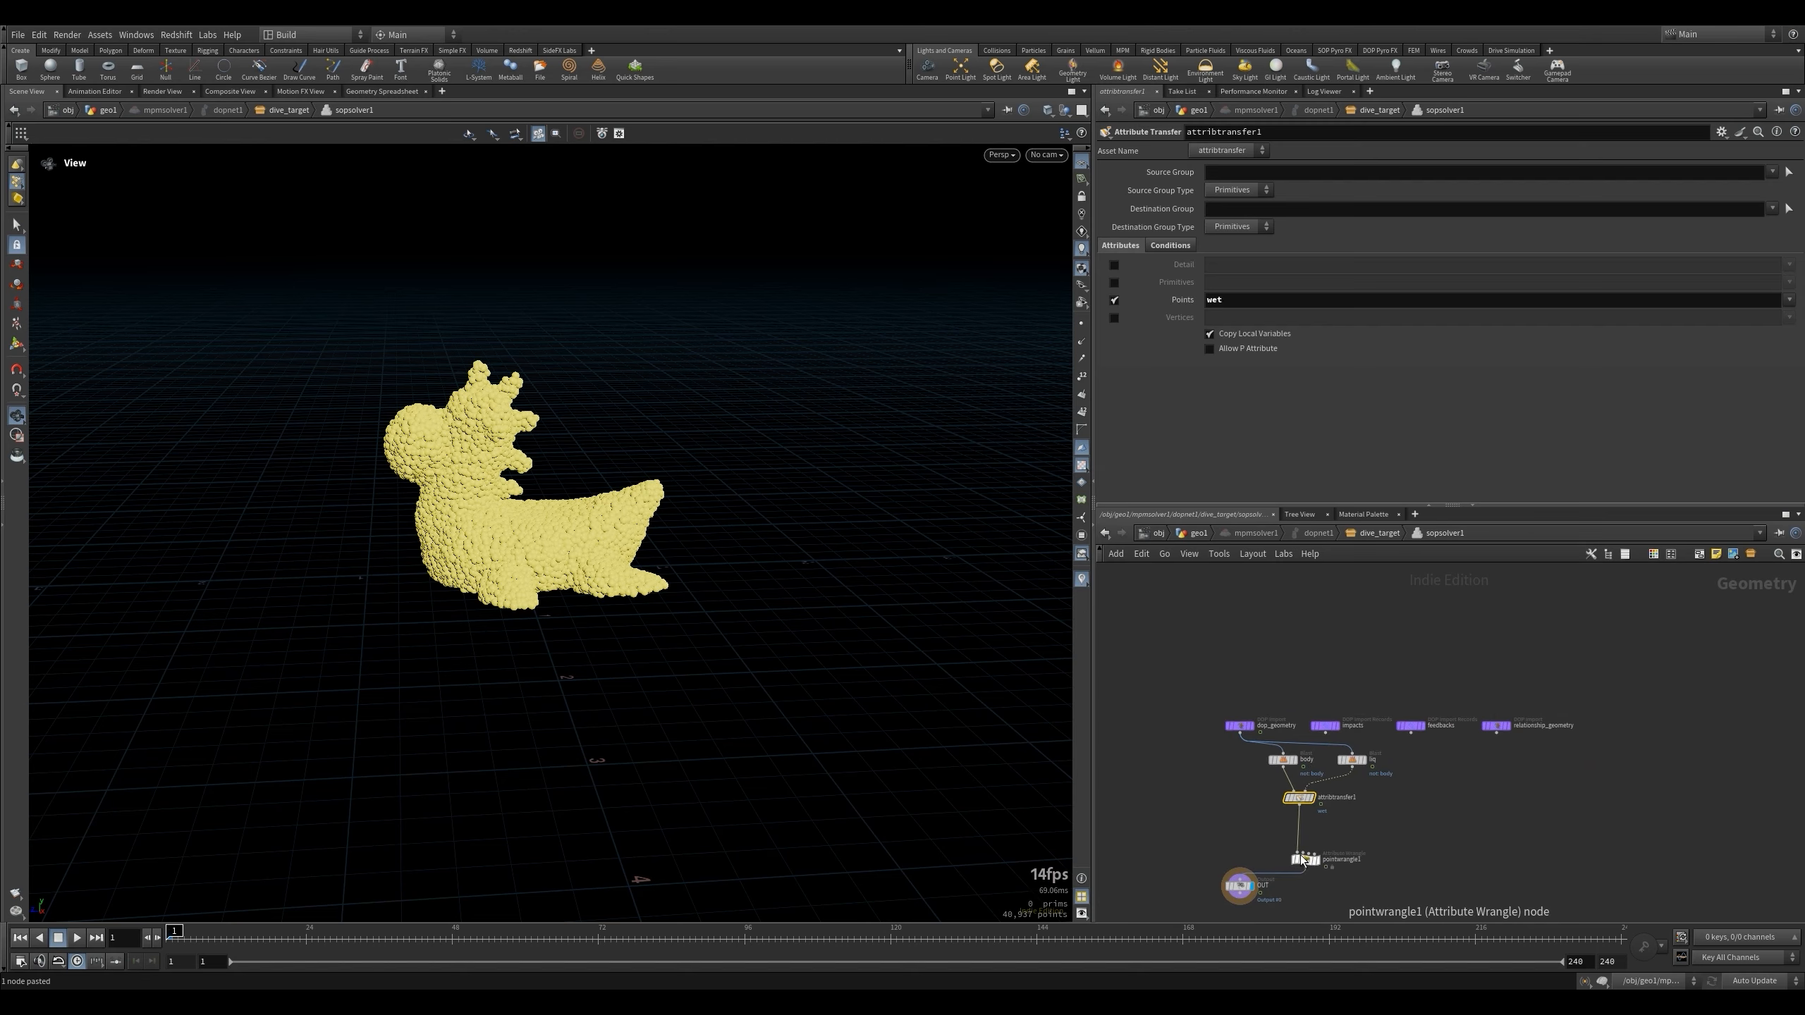
left_click_drag(1266, 928, 1267, 925)
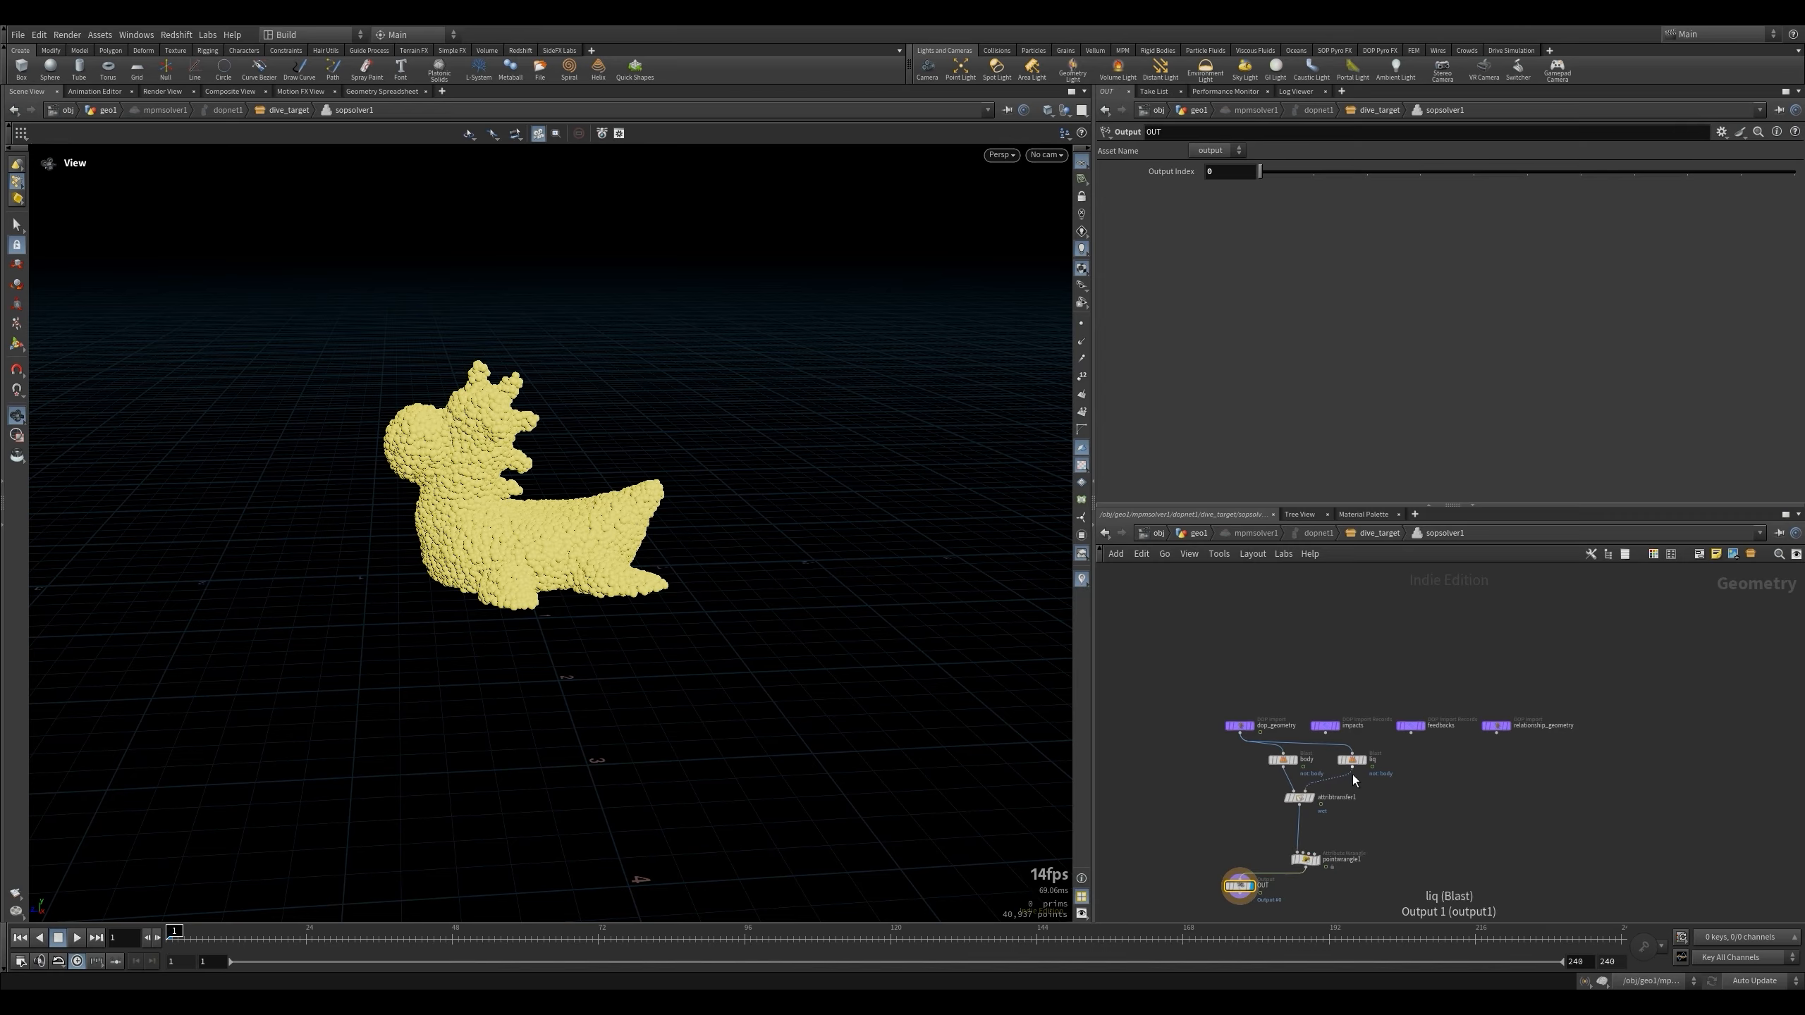
Insert a Merge between attribtransfer1 and pointwrangle1 and connect the liq blast to it.
left_click(1316, 843)
key("Tab")
key("Return")
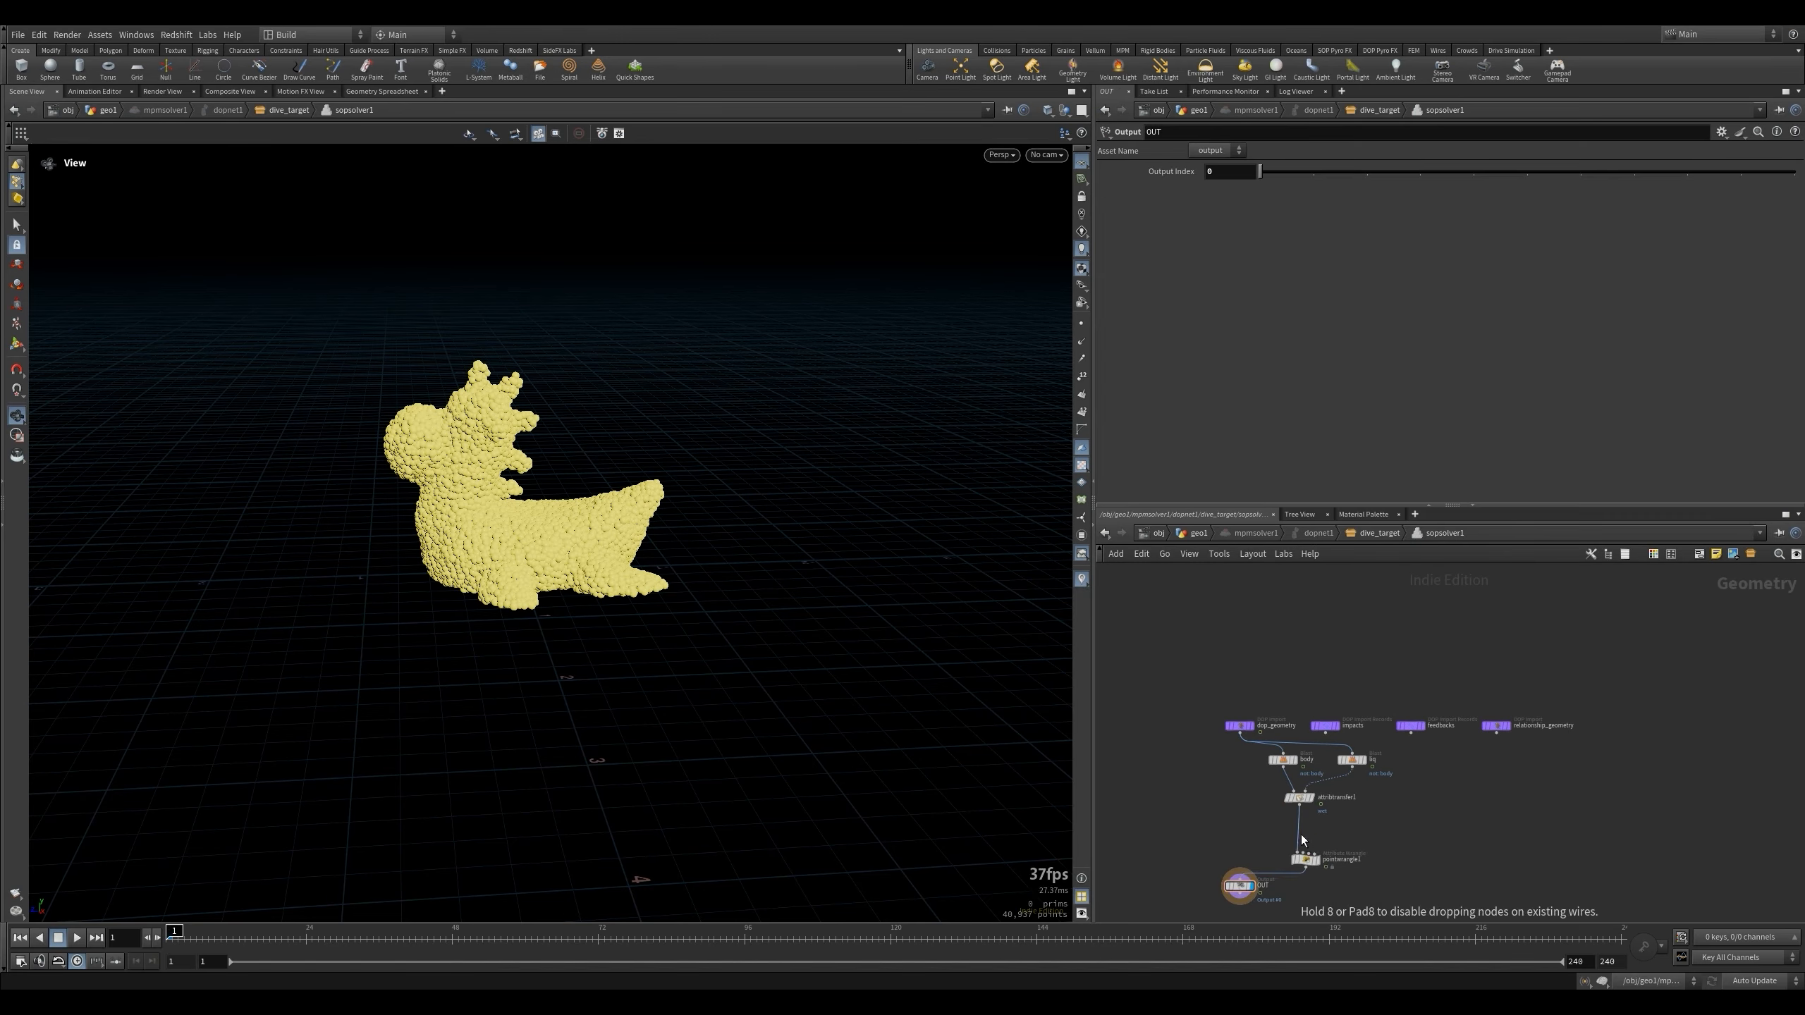
left_click(1300, 836)
left_click(1351, 767)
left_click(1304, 827)
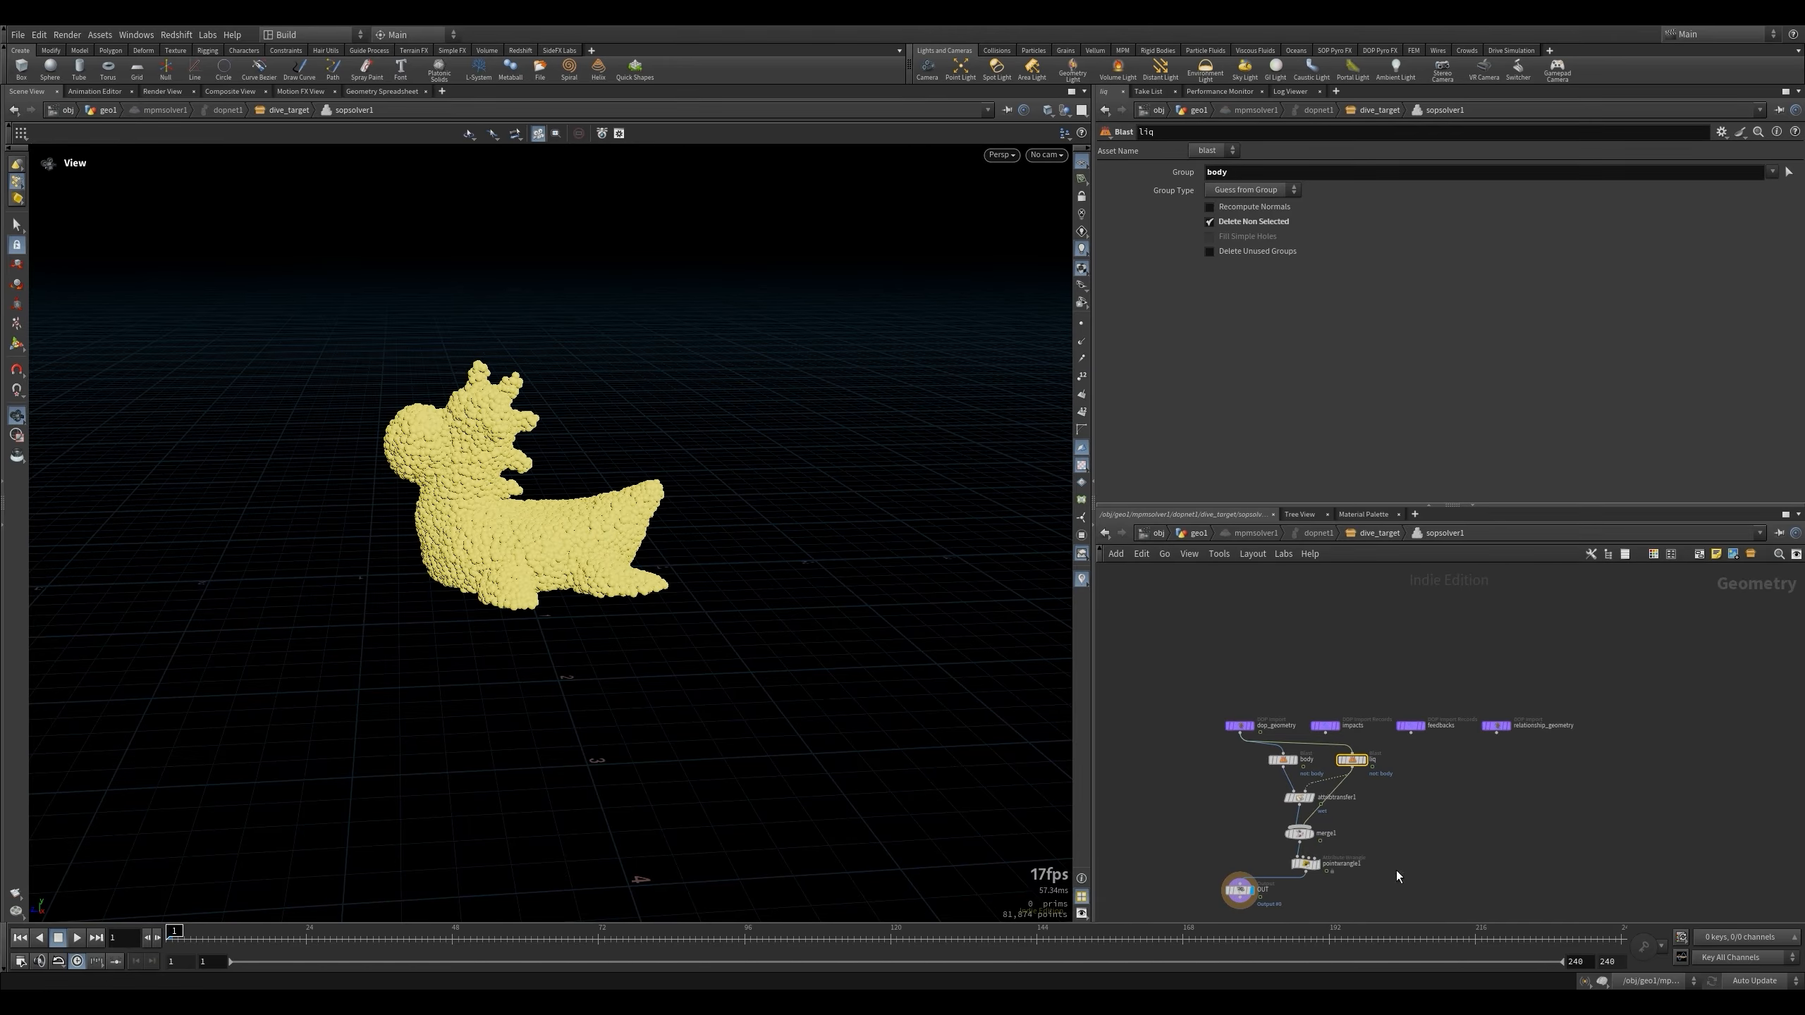
Review pointwrangle1's code, test the simulation from geo1, and reopen the SOP Solver network.
left_click(1303, 863)
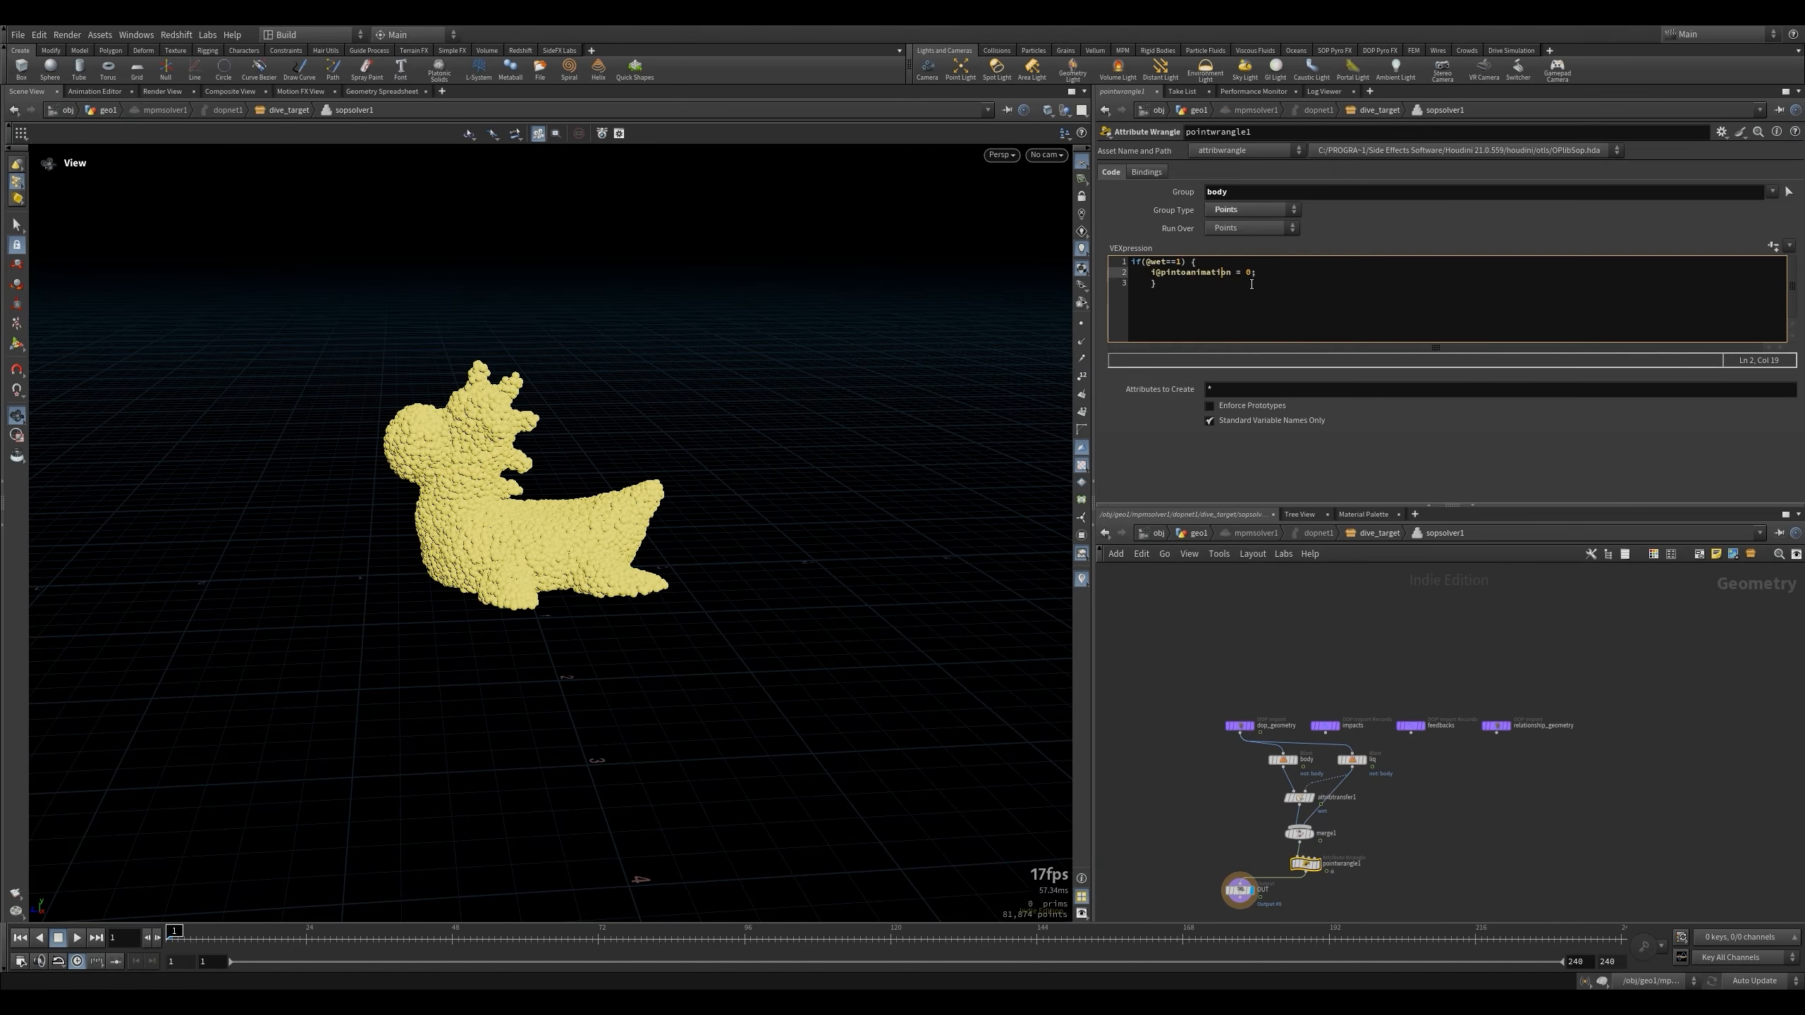
left_click(1264, 585)
left_click(1198, 533)
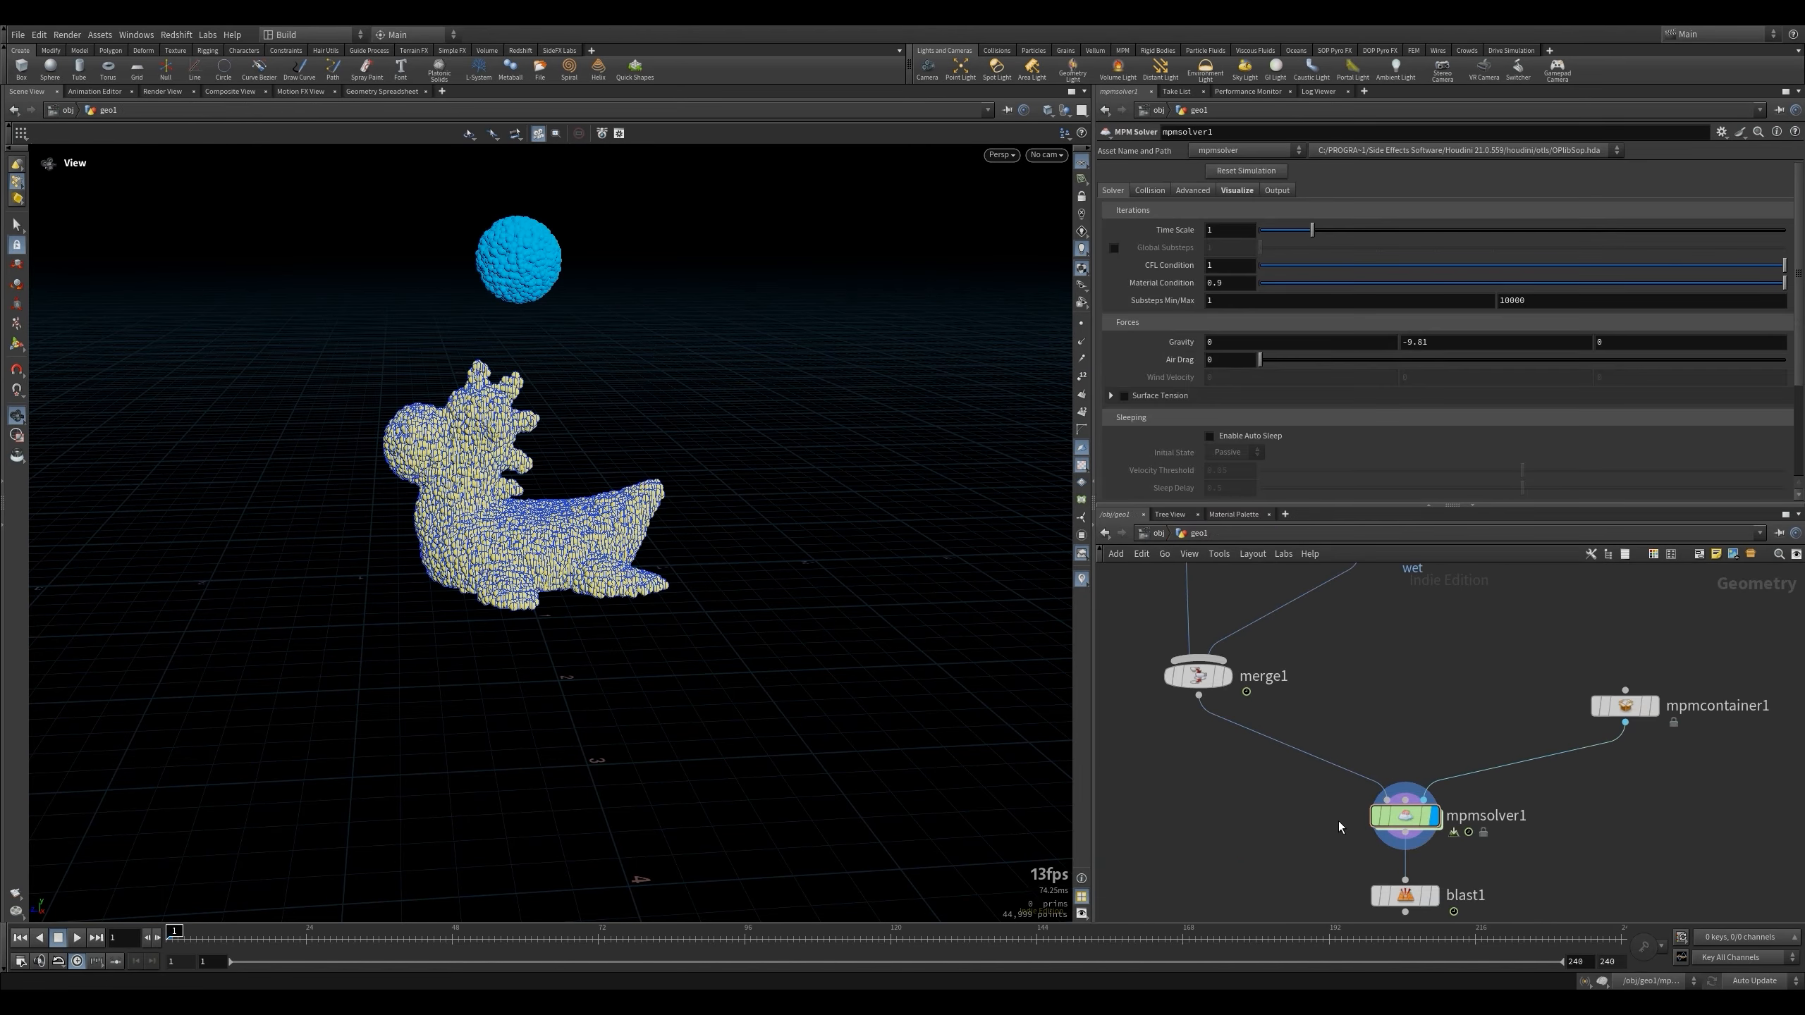
key("Up")
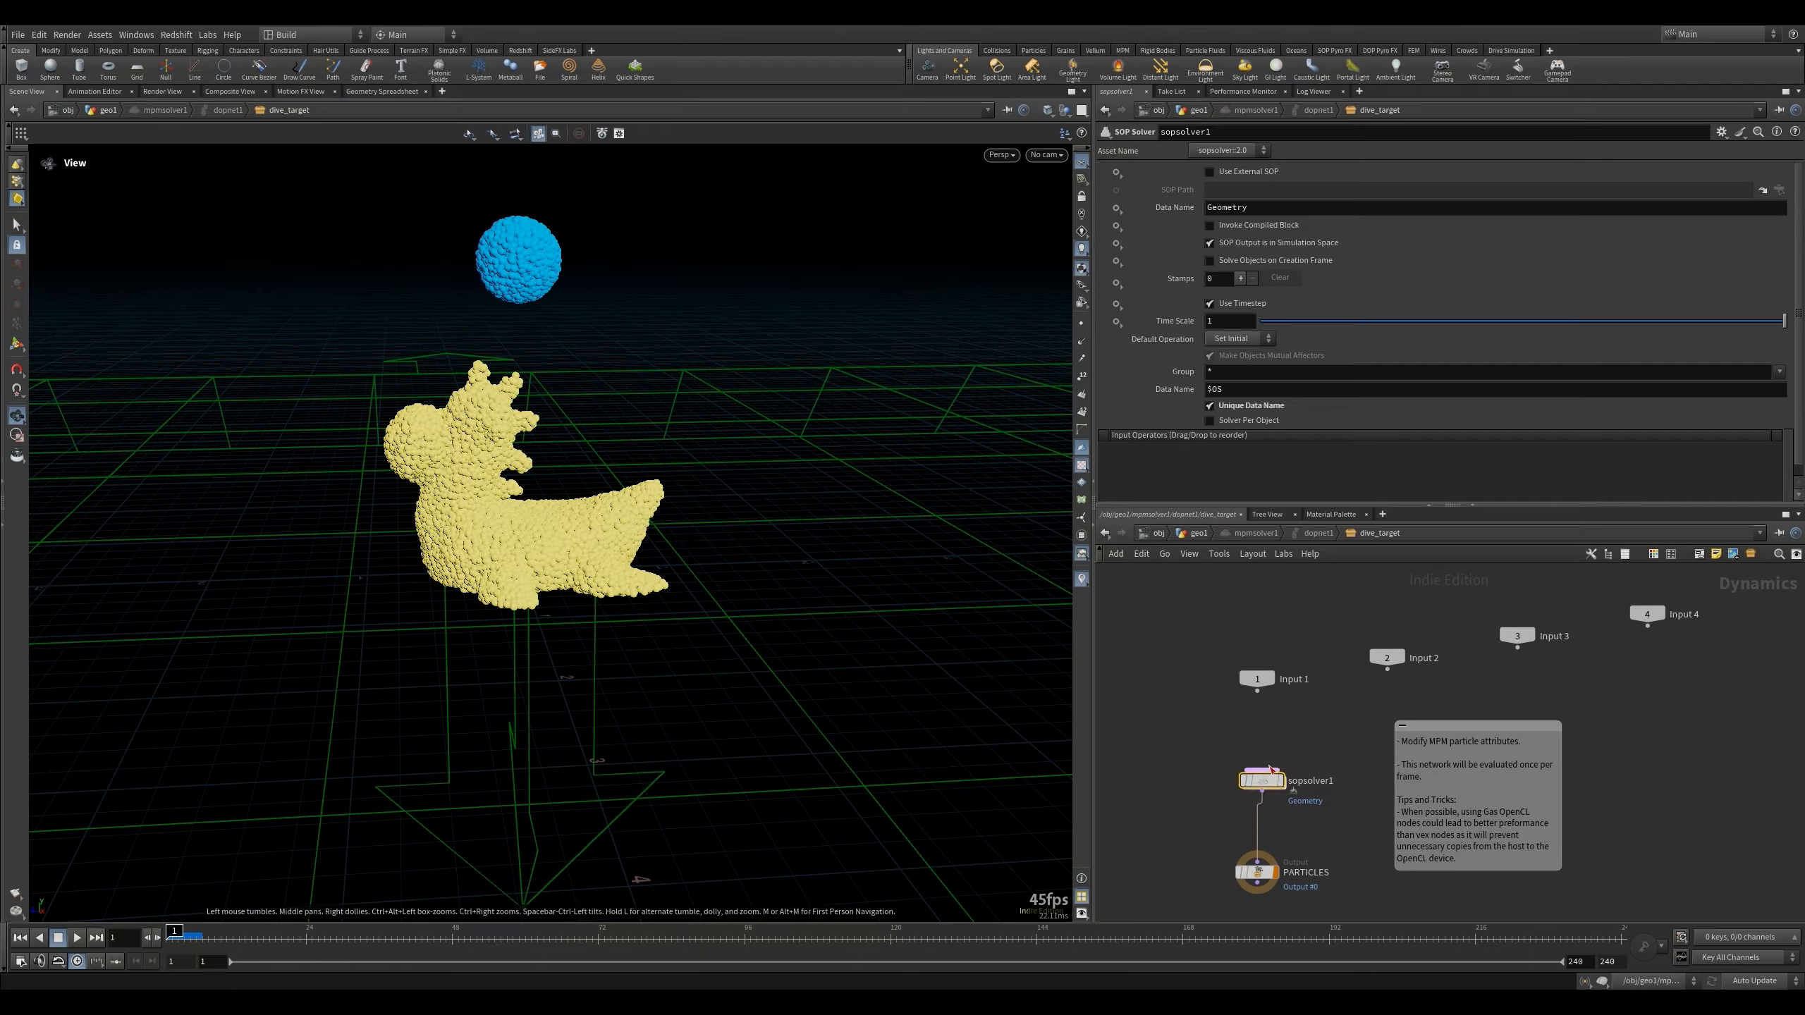
double_click(1269, 770)
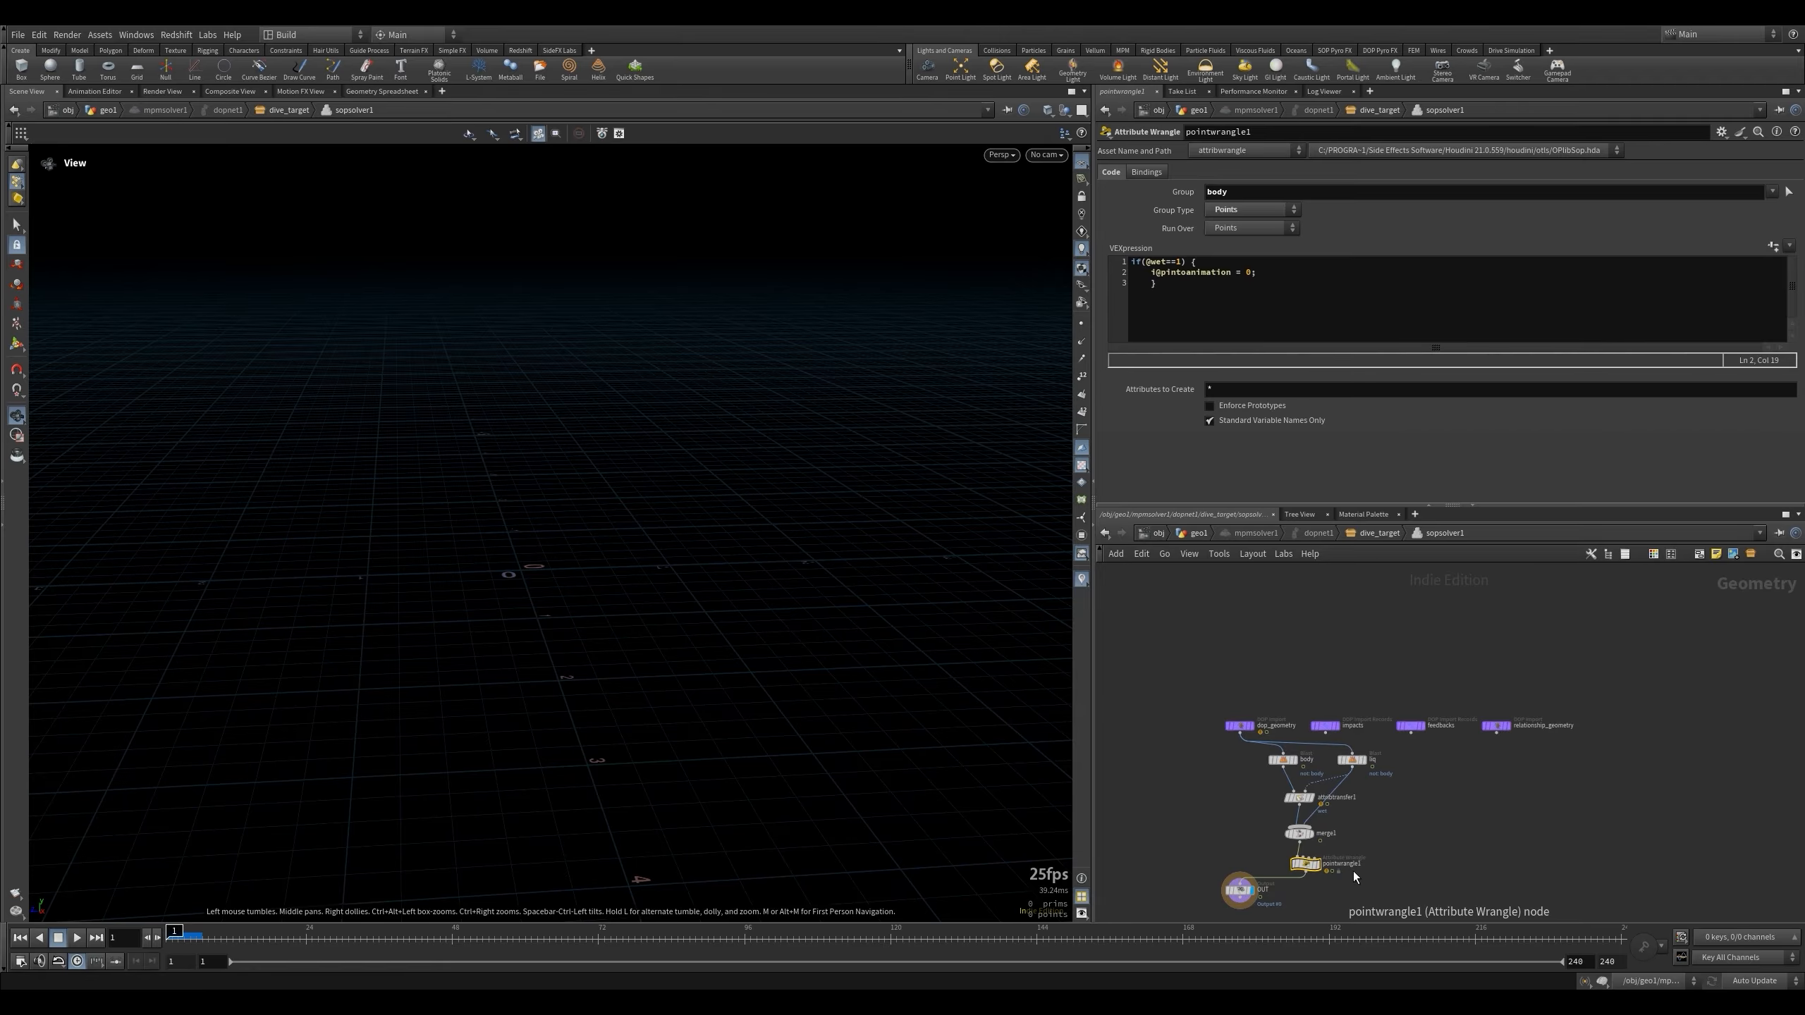
Cut pointwrangle1 from the SOP Solver and insert a POP Wrangle between sopsolver1 and PARTICLES.
key("ctrl+x")
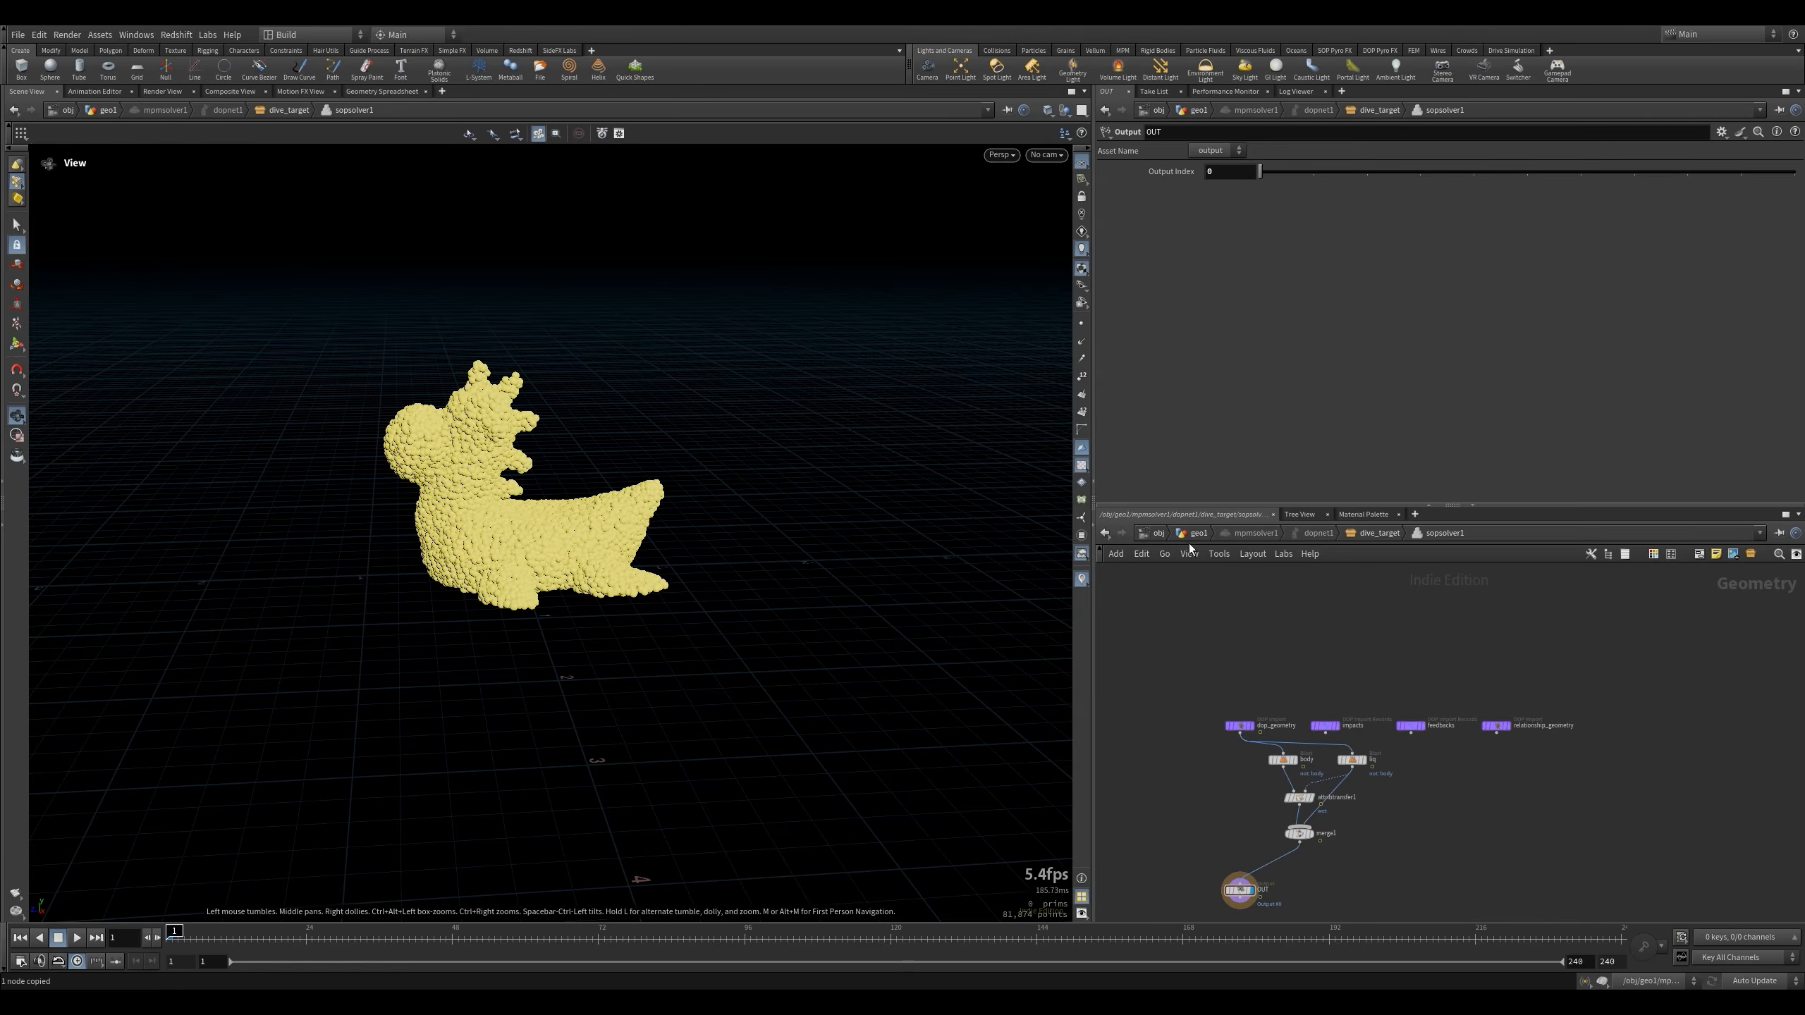
key("u")
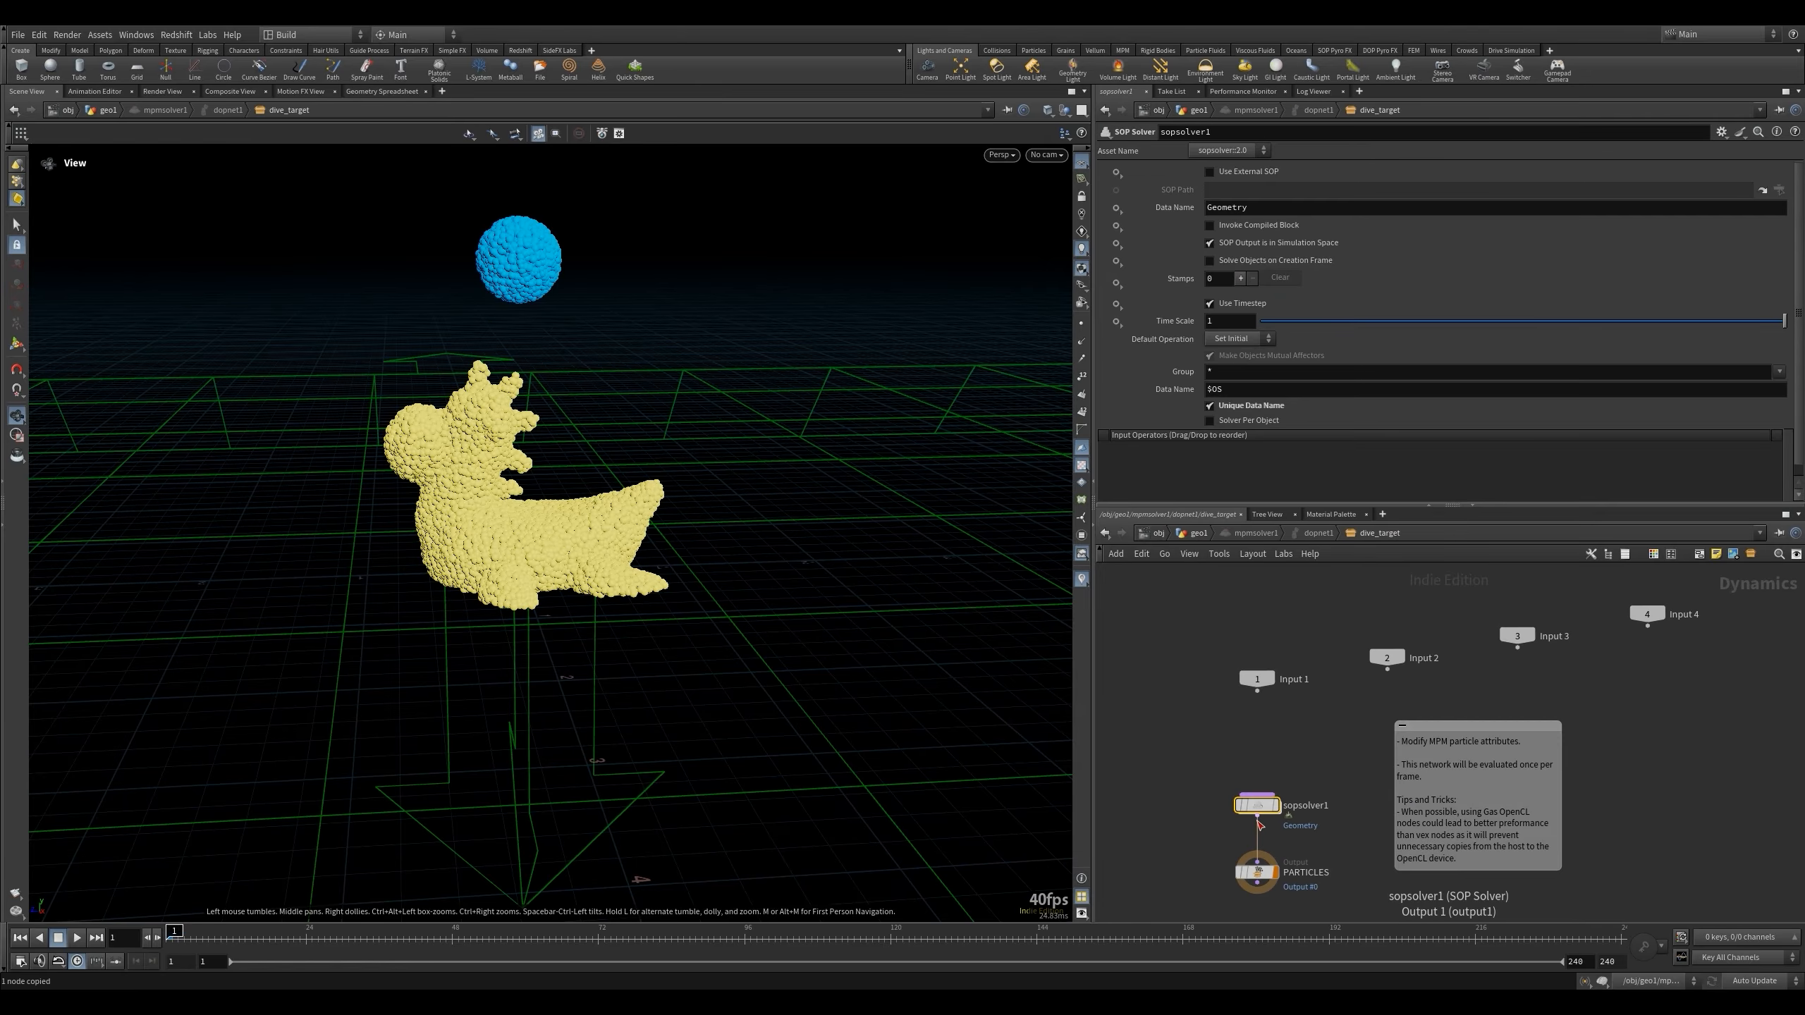
key("Tab")
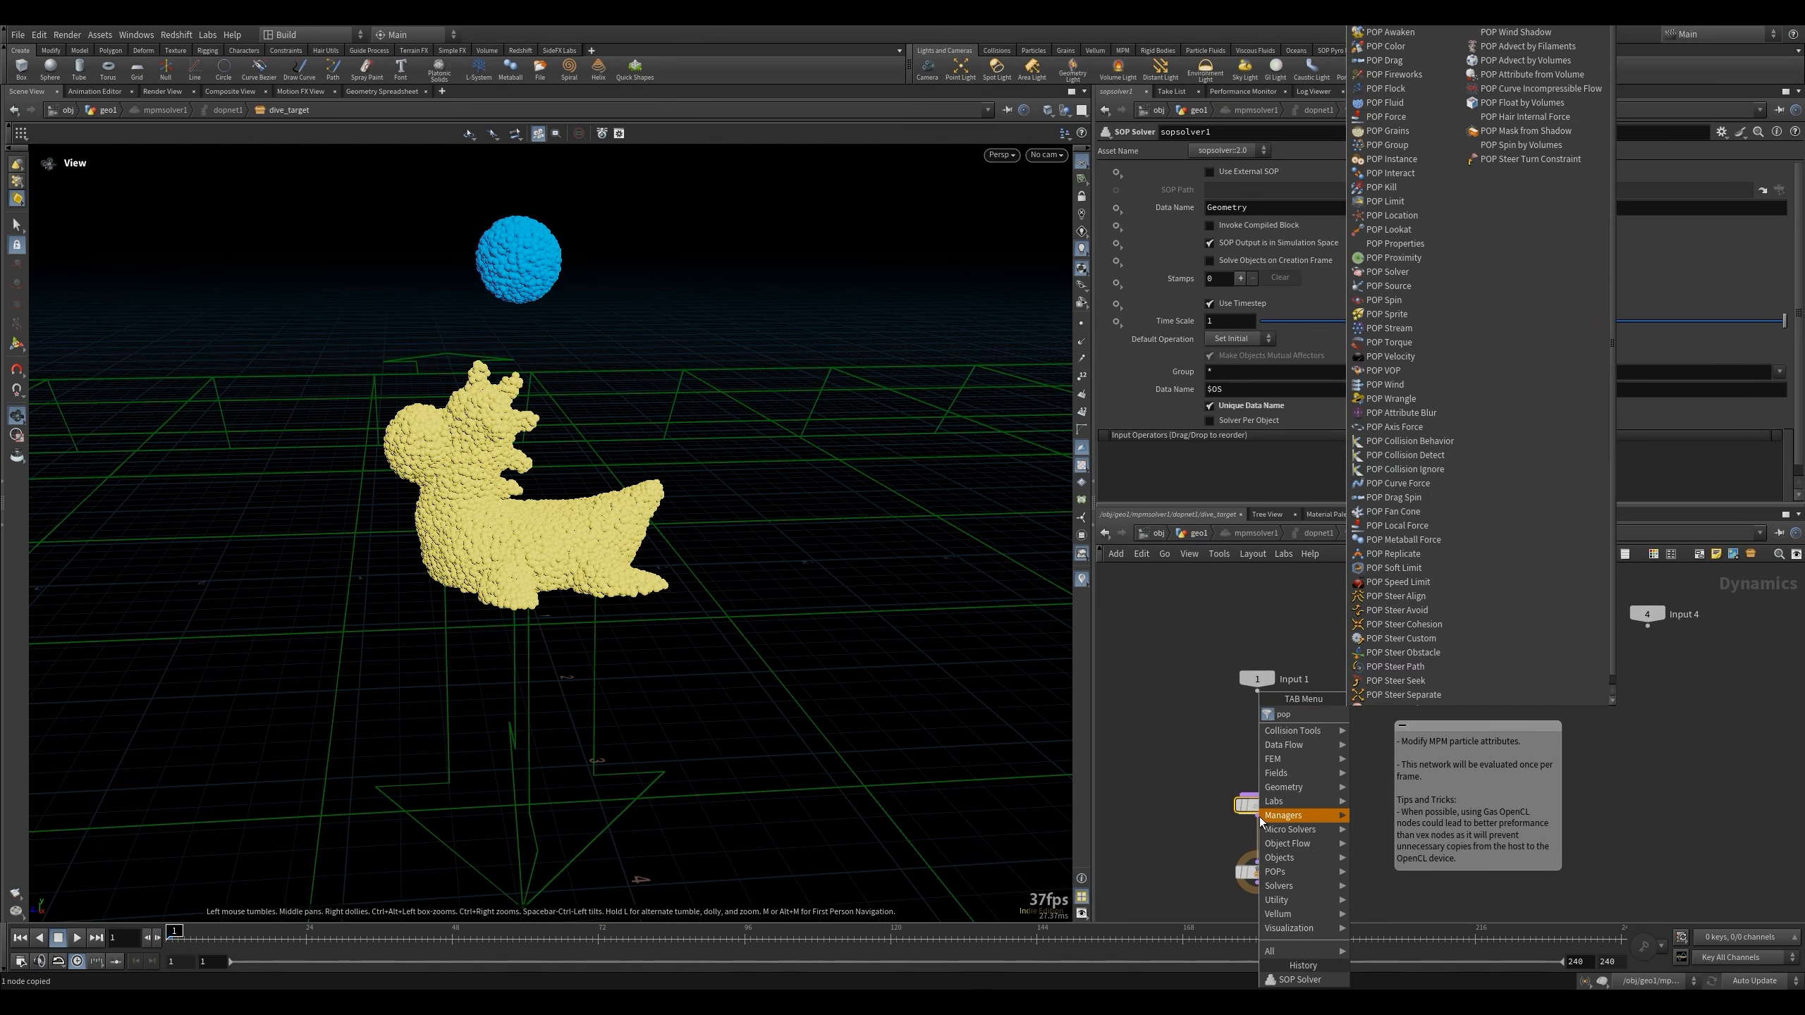
type("pop wra")
key("Return")
key("ctrl+v")
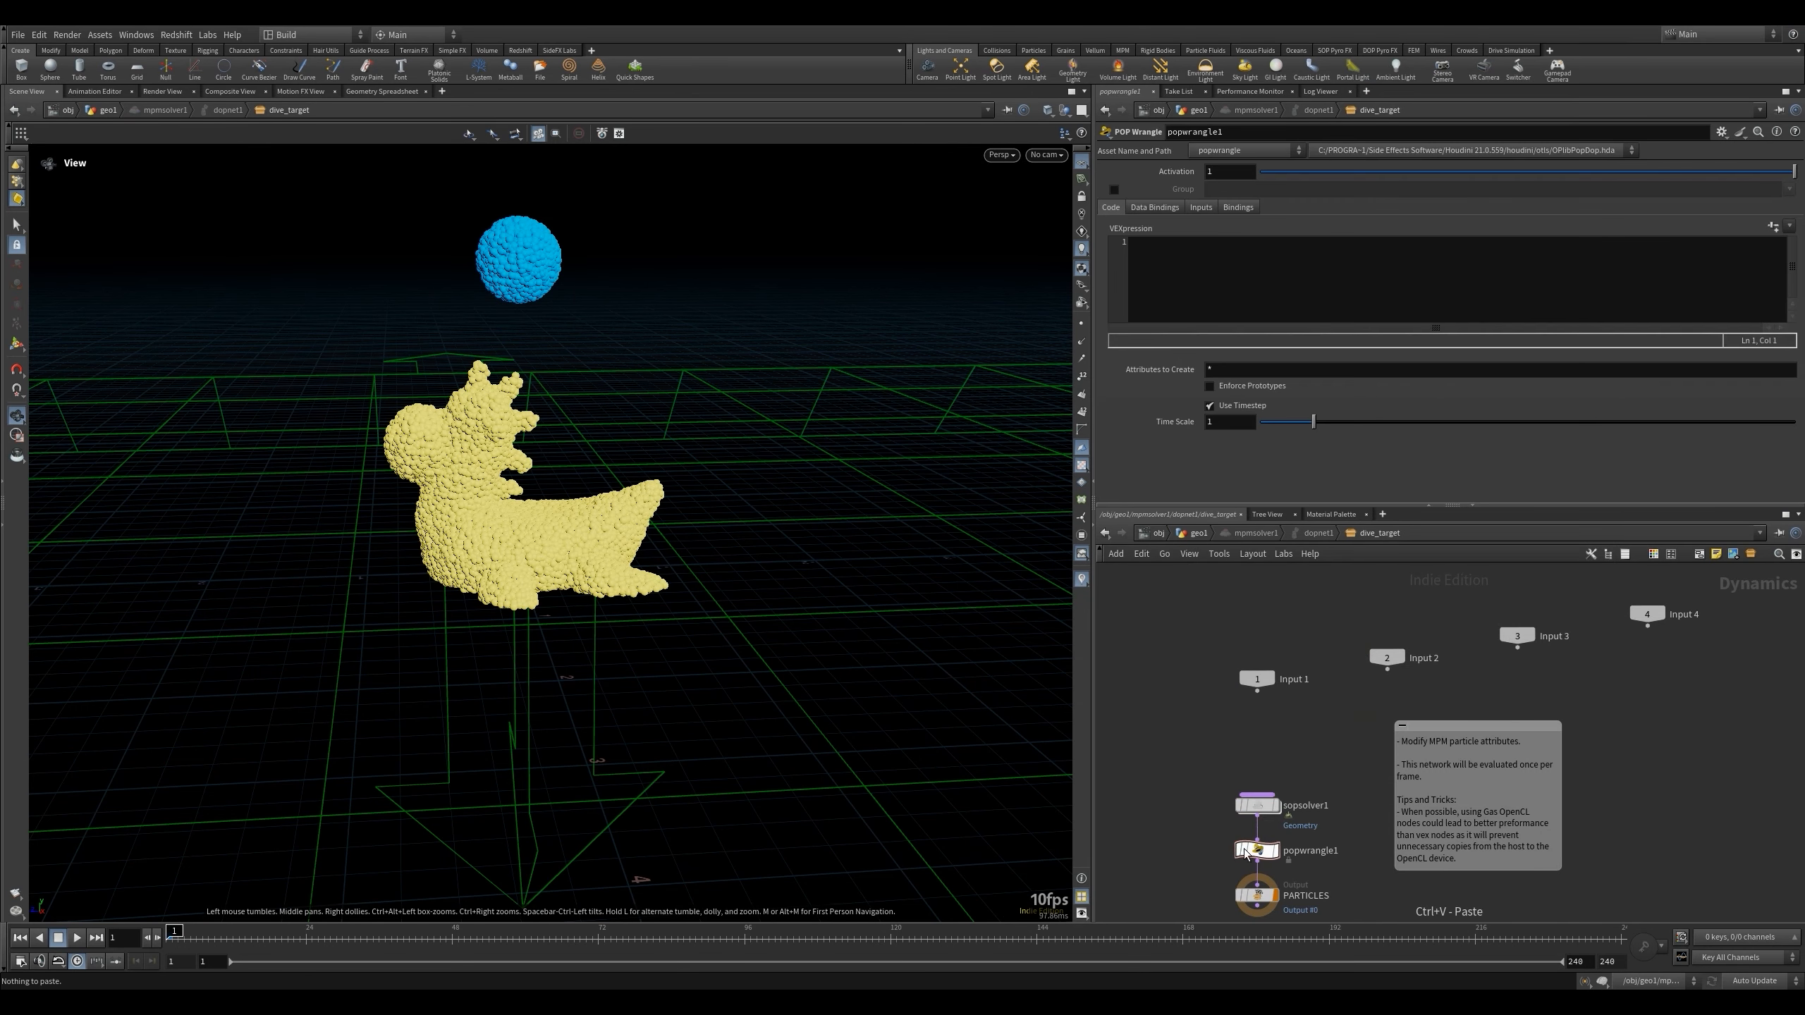
double_click(1259, 801)
key("ctrl+v")
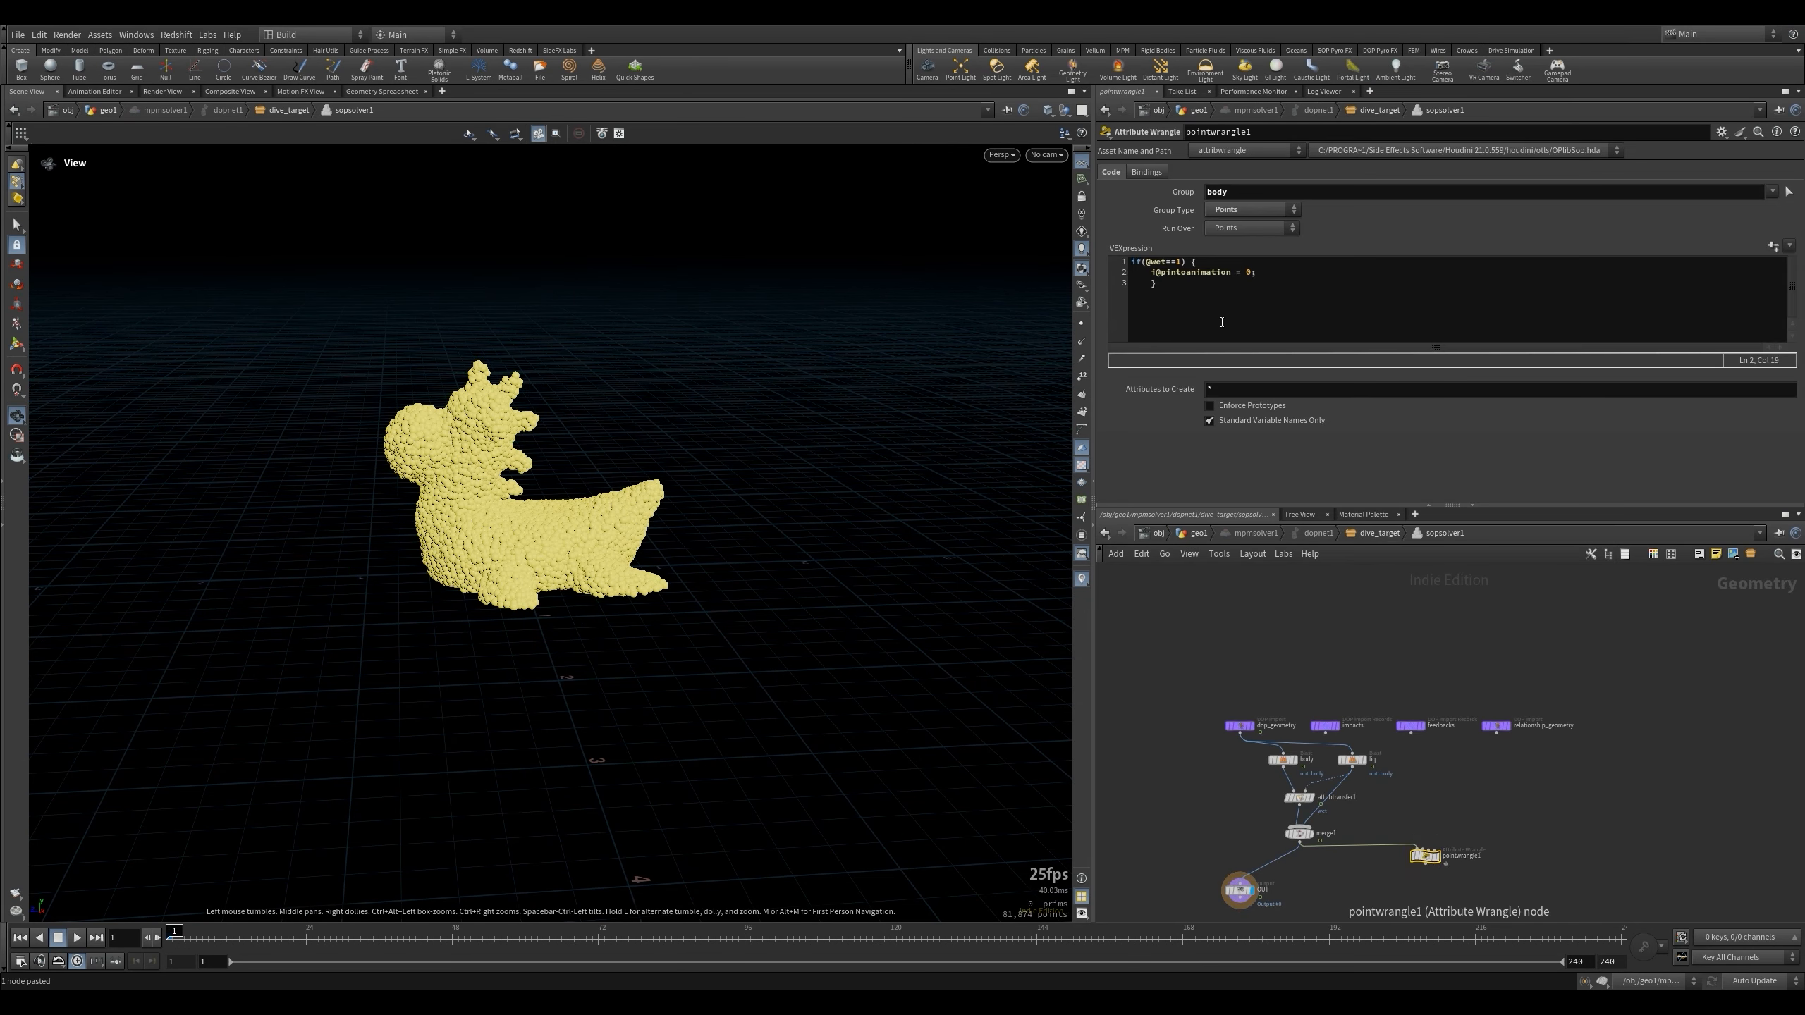
left_click(1221, 321)
key("ctrl+a")
key("BackSpace")
left_click_drag(1432, 795, 1428, 866)
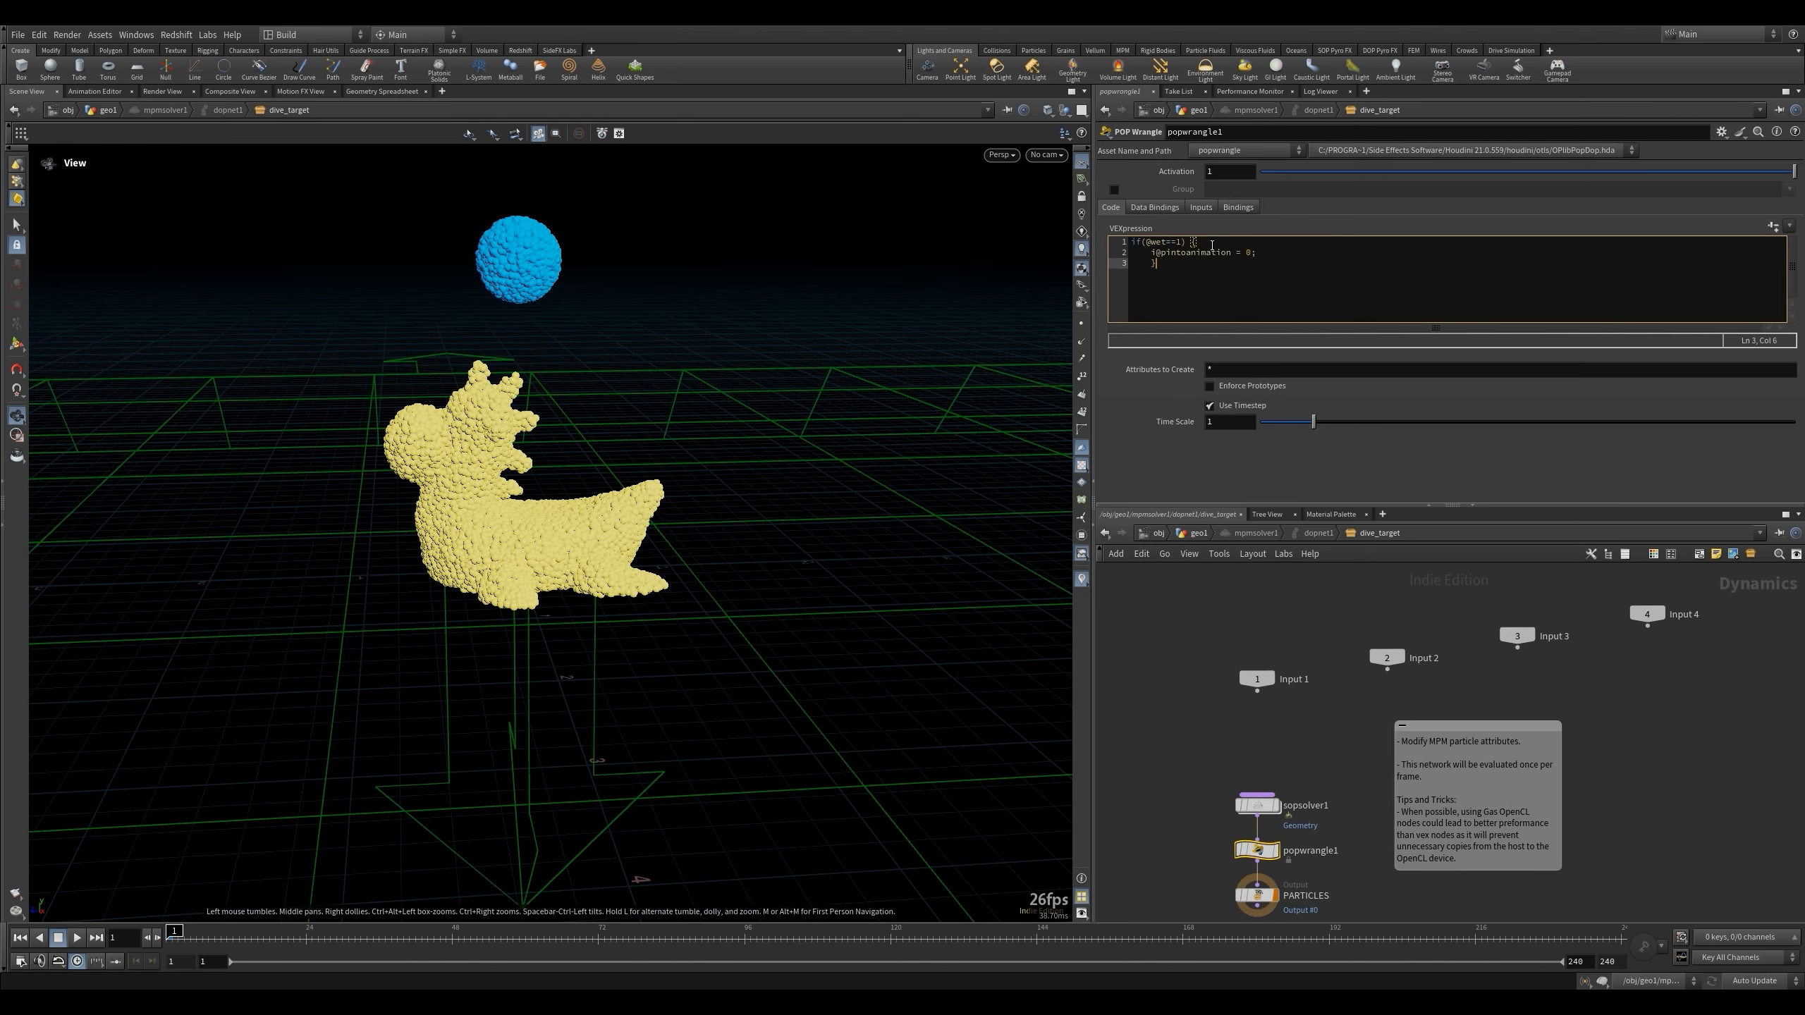
left_click(1274, 775)
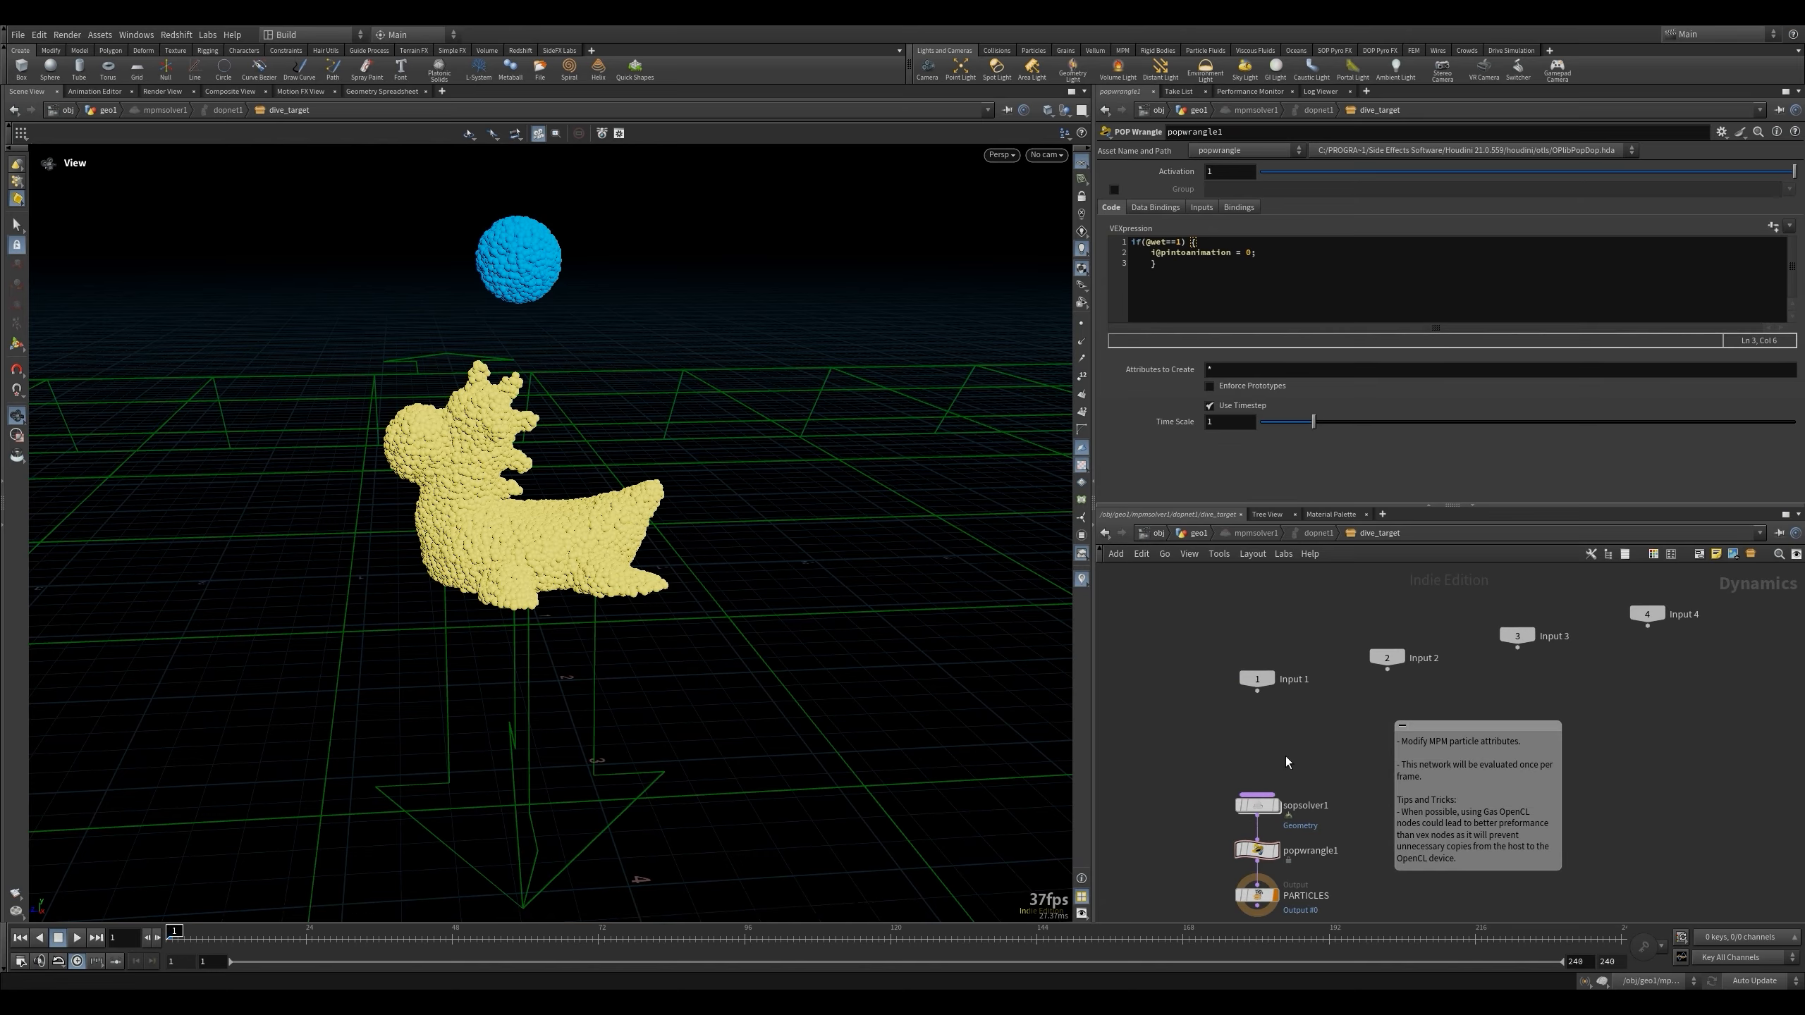
Rearrange sopsolver1 and popwrangle1 above PARTICLES and highlight the i@pintoanimation = 0 line in the wrangle code.
scroll(1286, 762, "down", 2)
scroll(1275, 823, "up", 6)
left_click_drag(1258, 725, 1205, 715)
left_click_drag(1259, 823, 1307, 822)
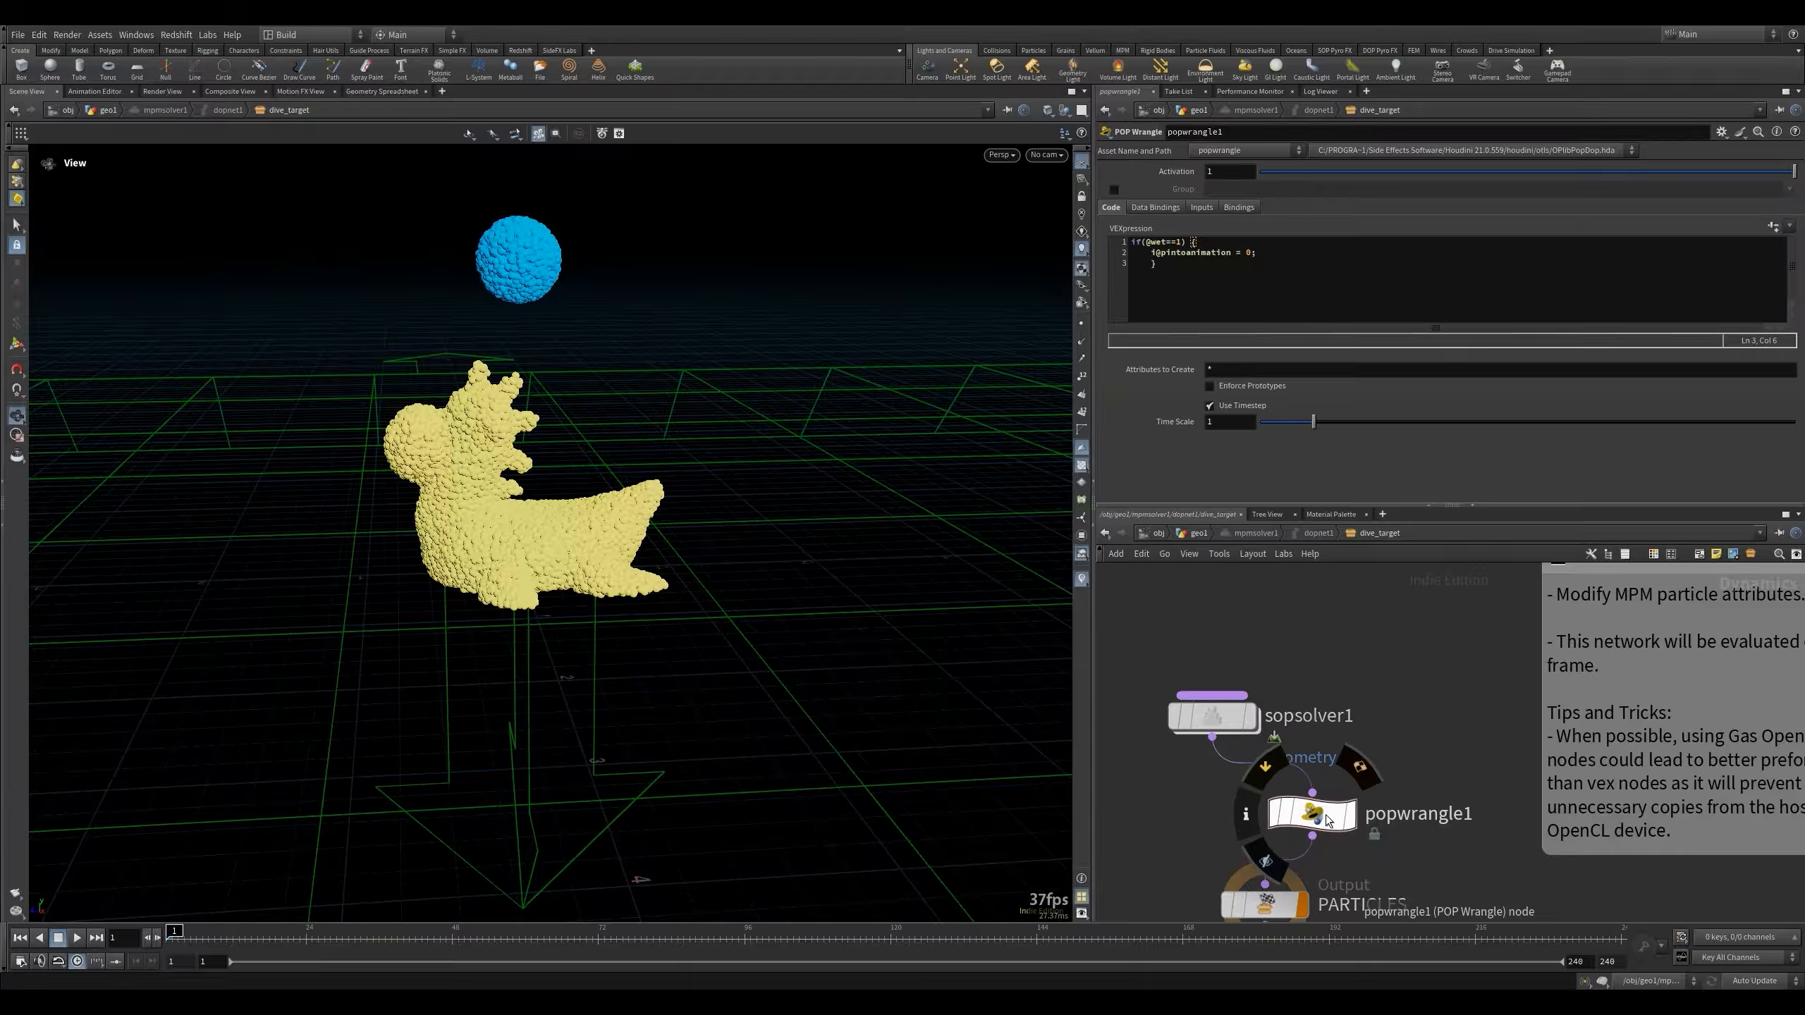
left_click_drag(1145, 253, 1248, 256)
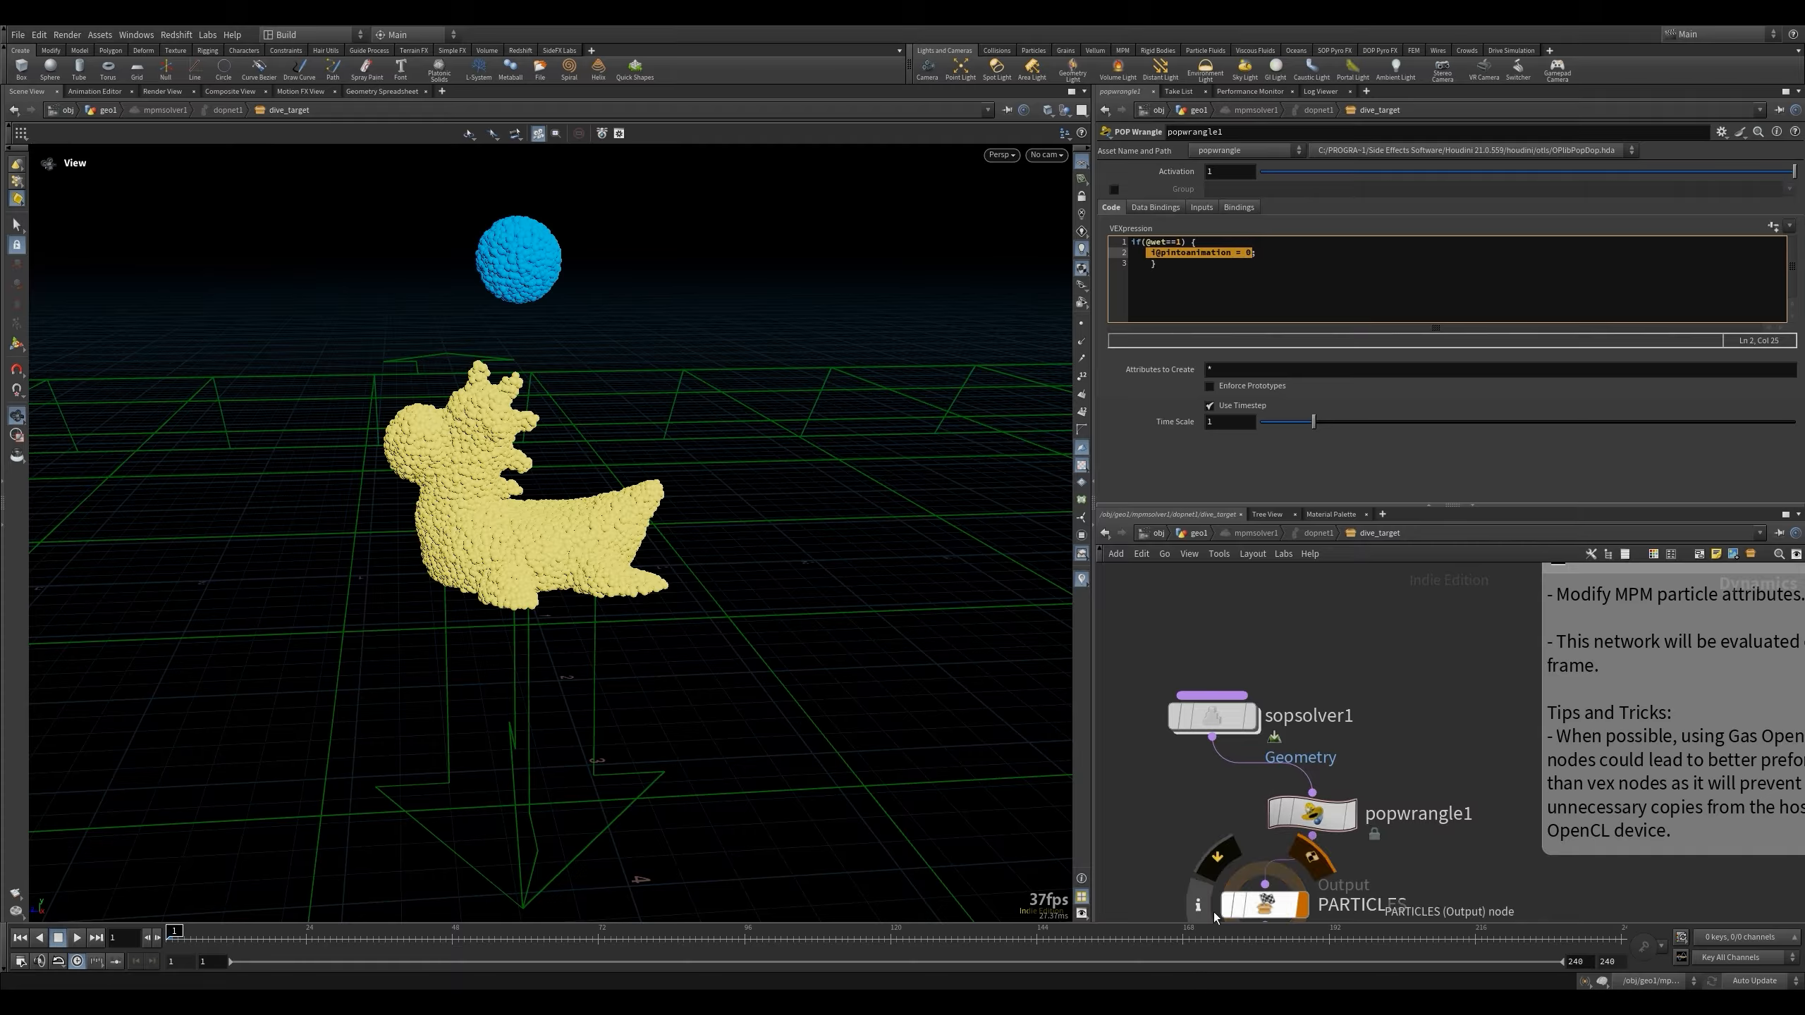
Inside sopsolver1, compare the two Blast nodes and set the liq Blast's group to liq.
left_click(1199, 532)
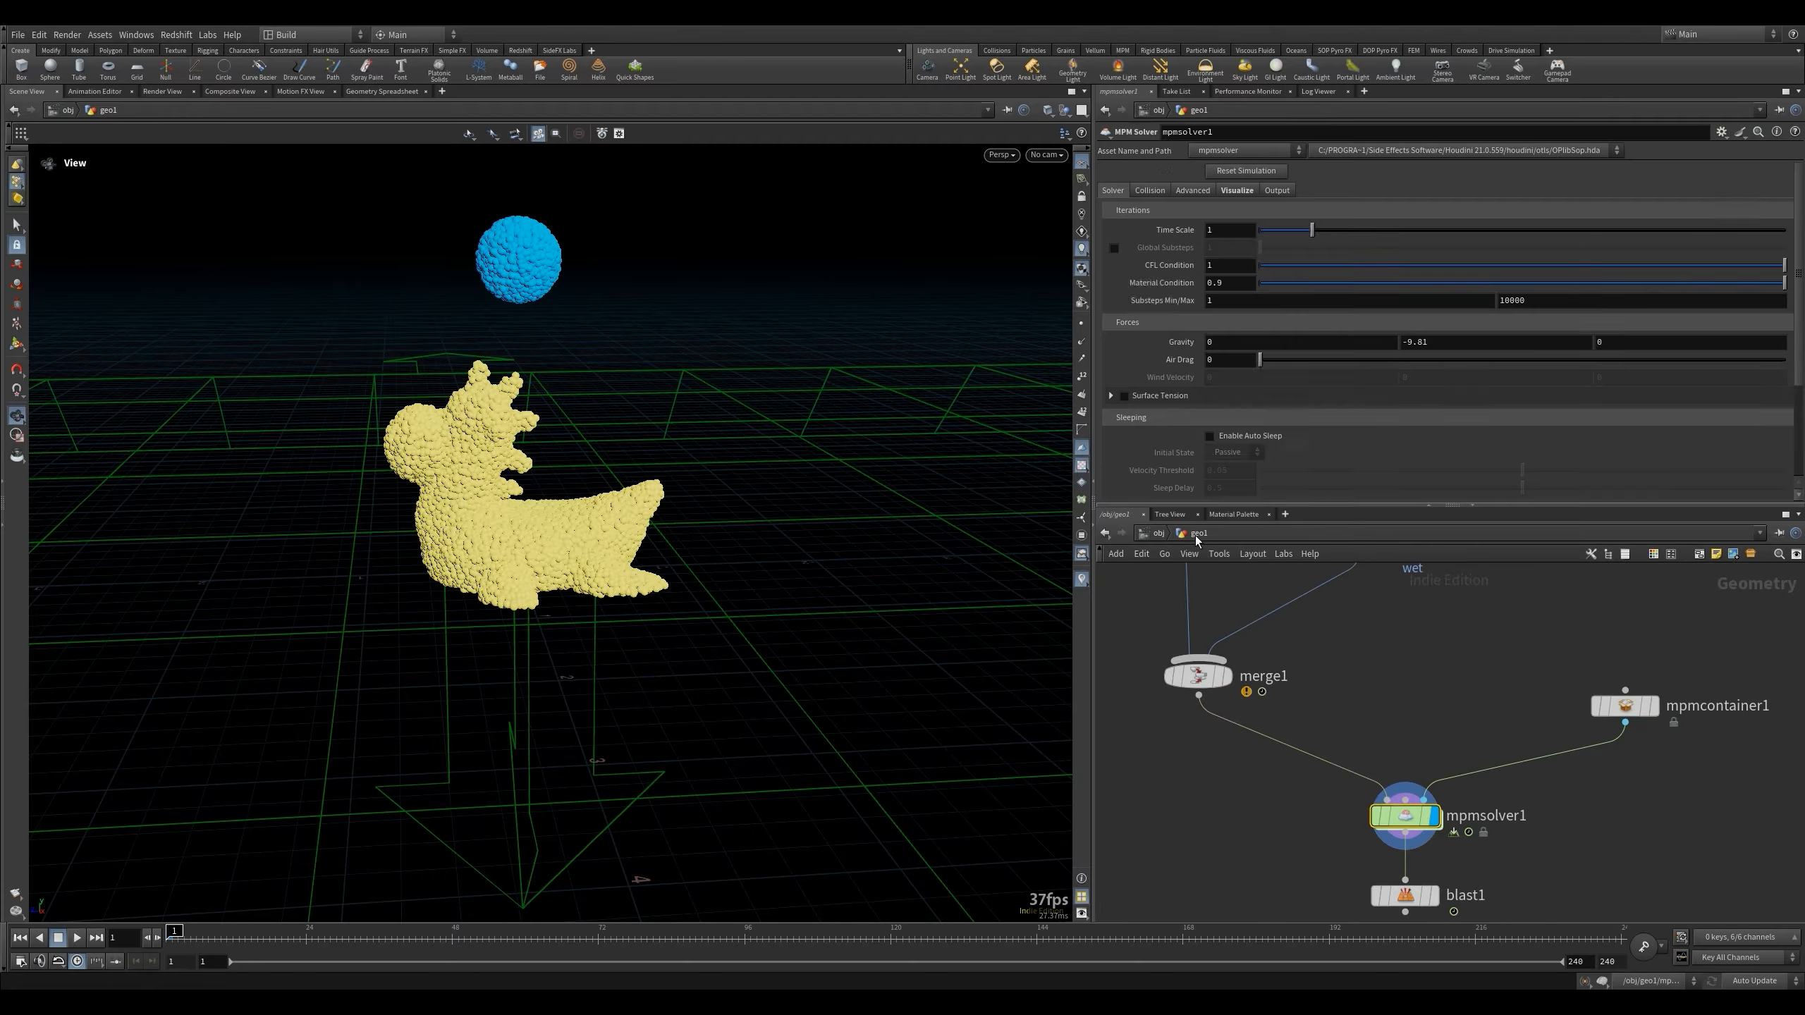
left_click_drag(1326, 852, 1418, 807)
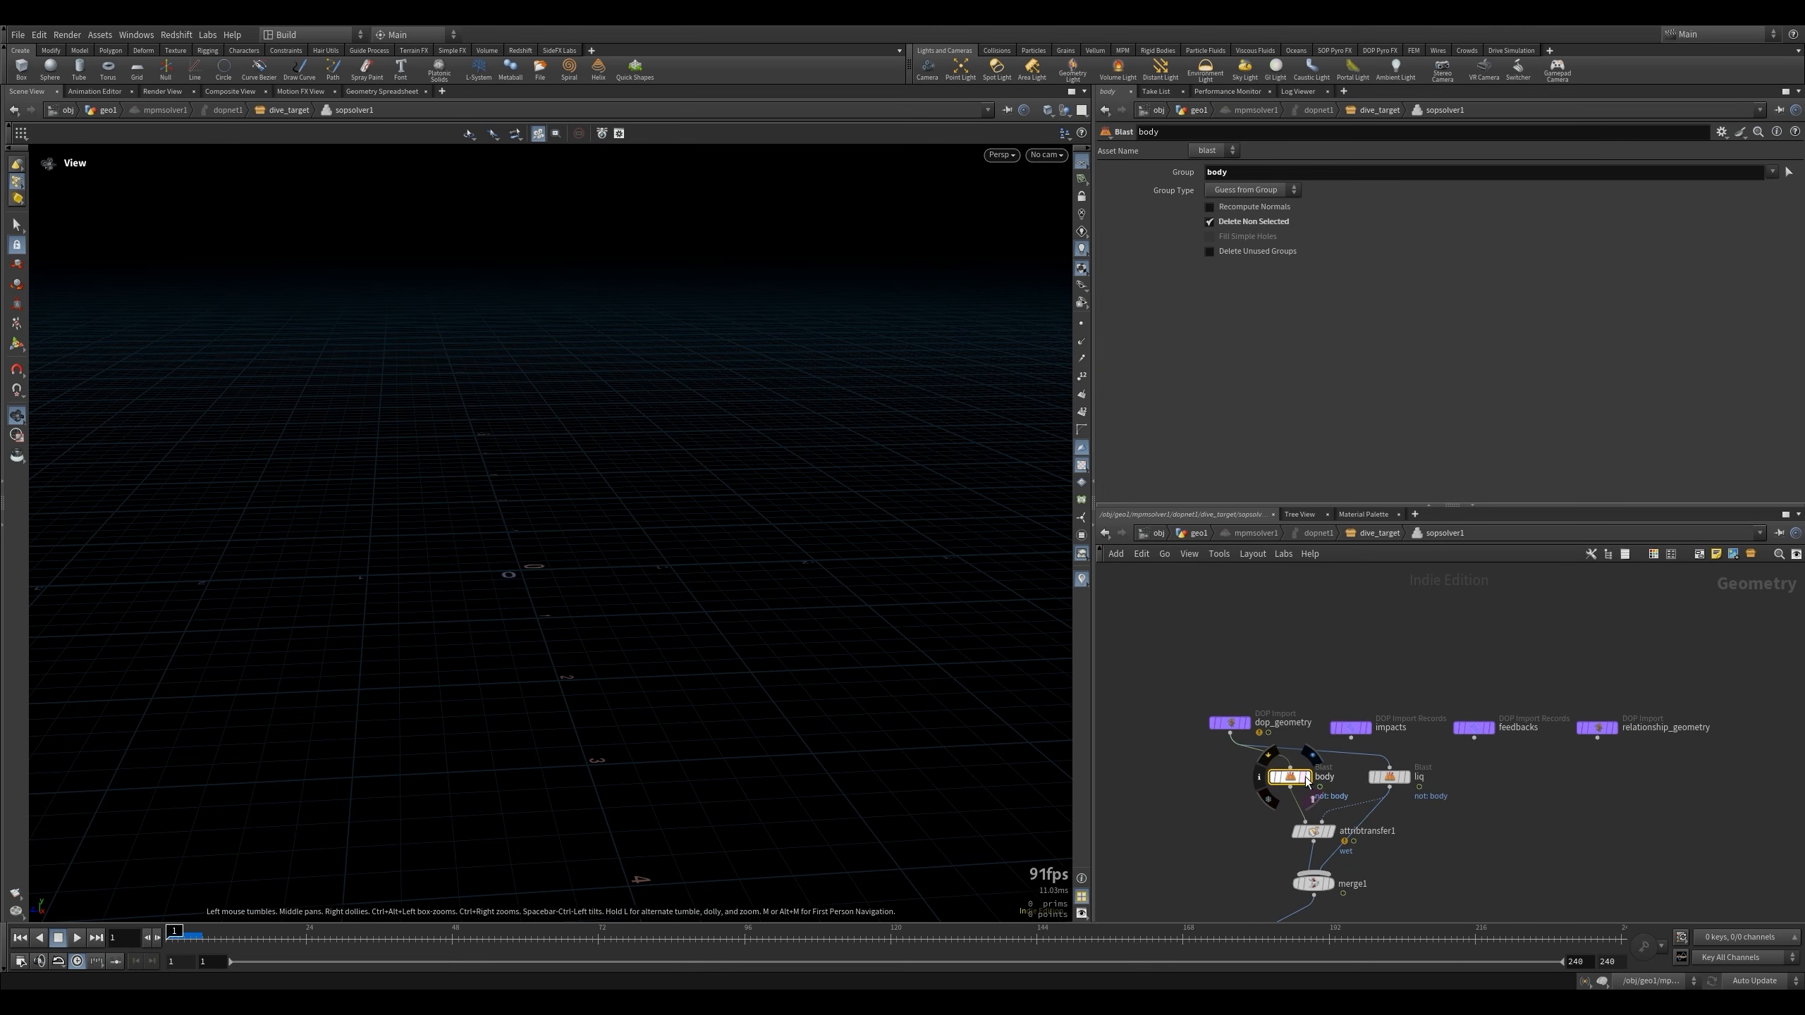
left_click(1297, 777)
left_click(1388, 776)
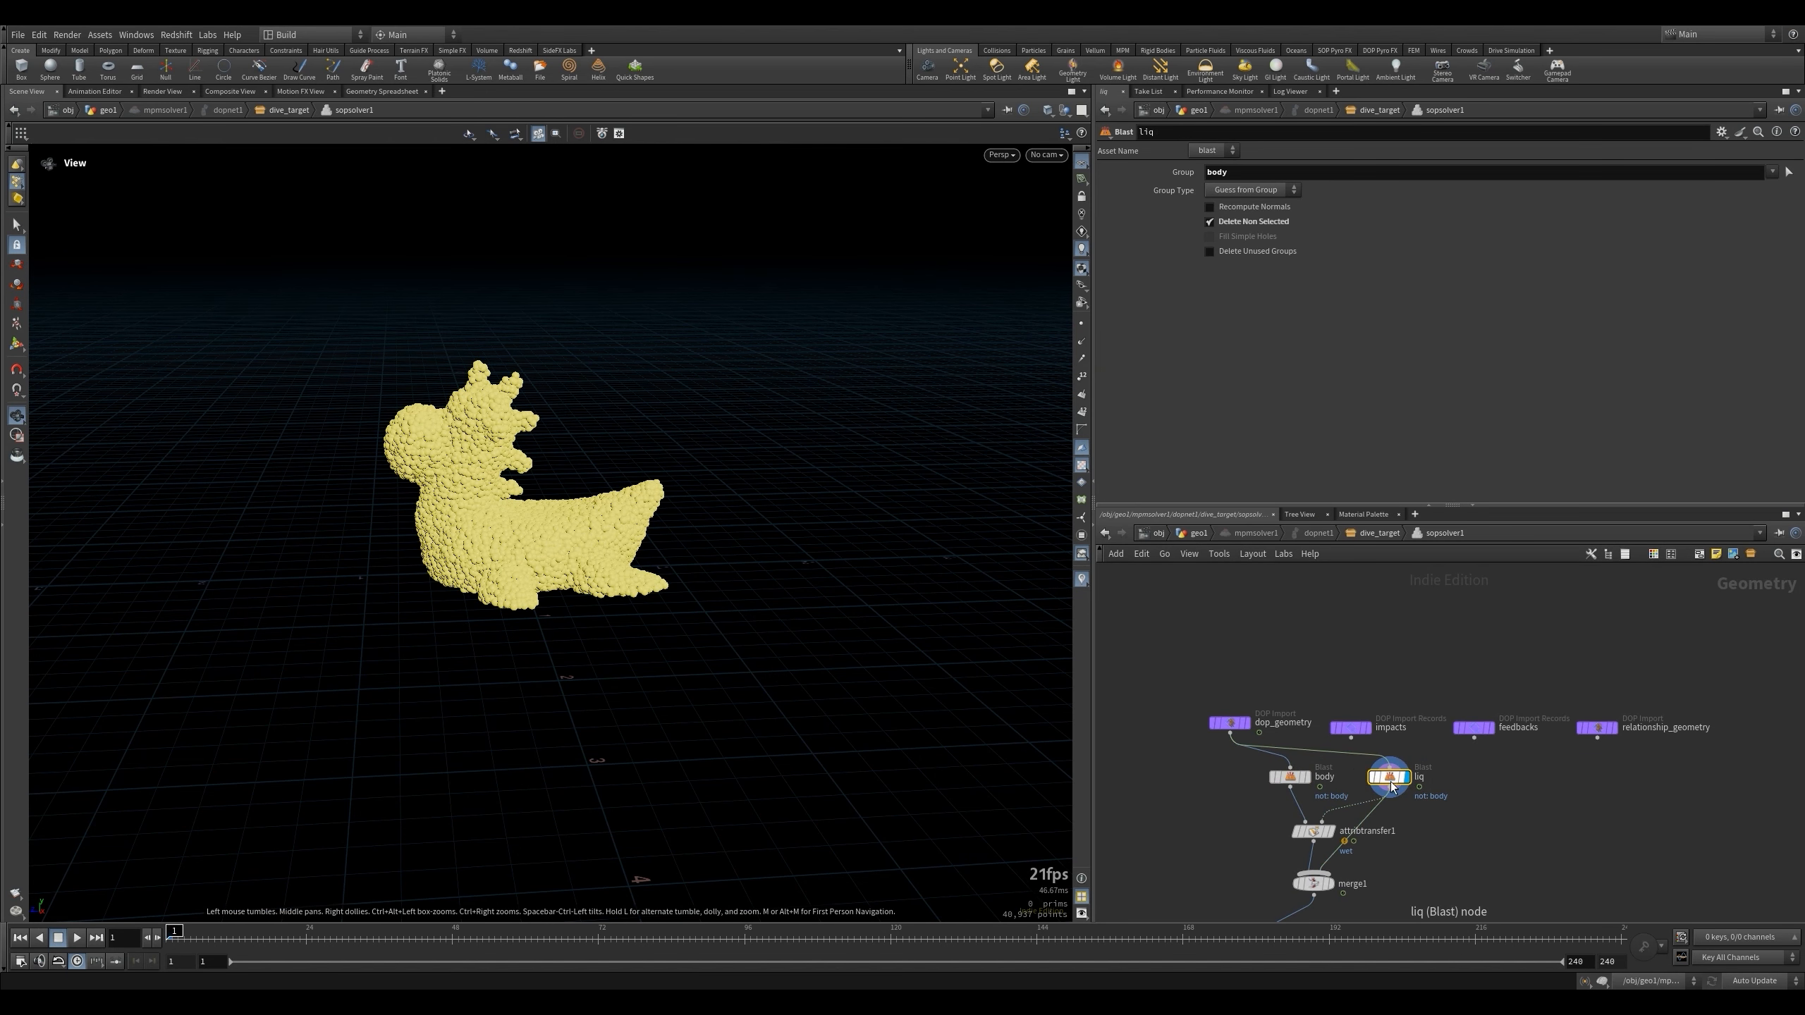
double_click(1225, 172)
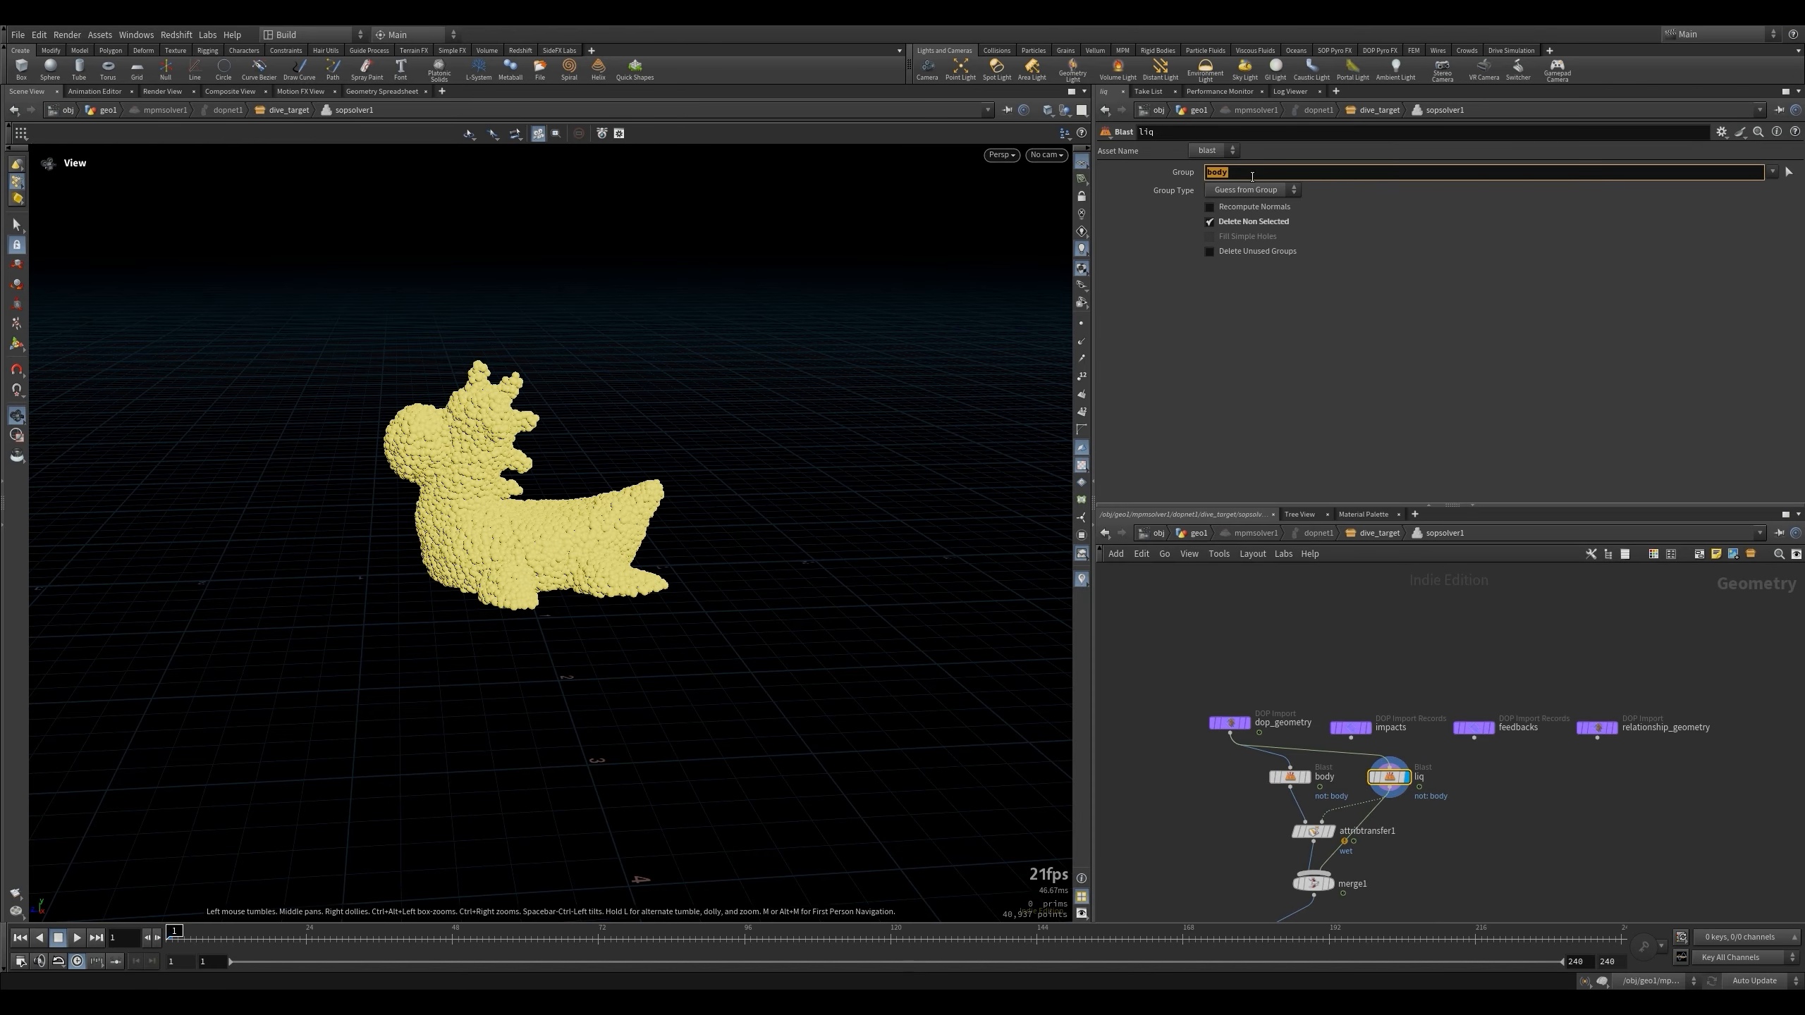
type("liq")
key("Return")
Return to geo1 and play the simulation from mpmsolver1, stopping it after the water hits the toy.
scroll(1389, 683, "down", 3)
key("u")
key("u")
key("u")
key("u")
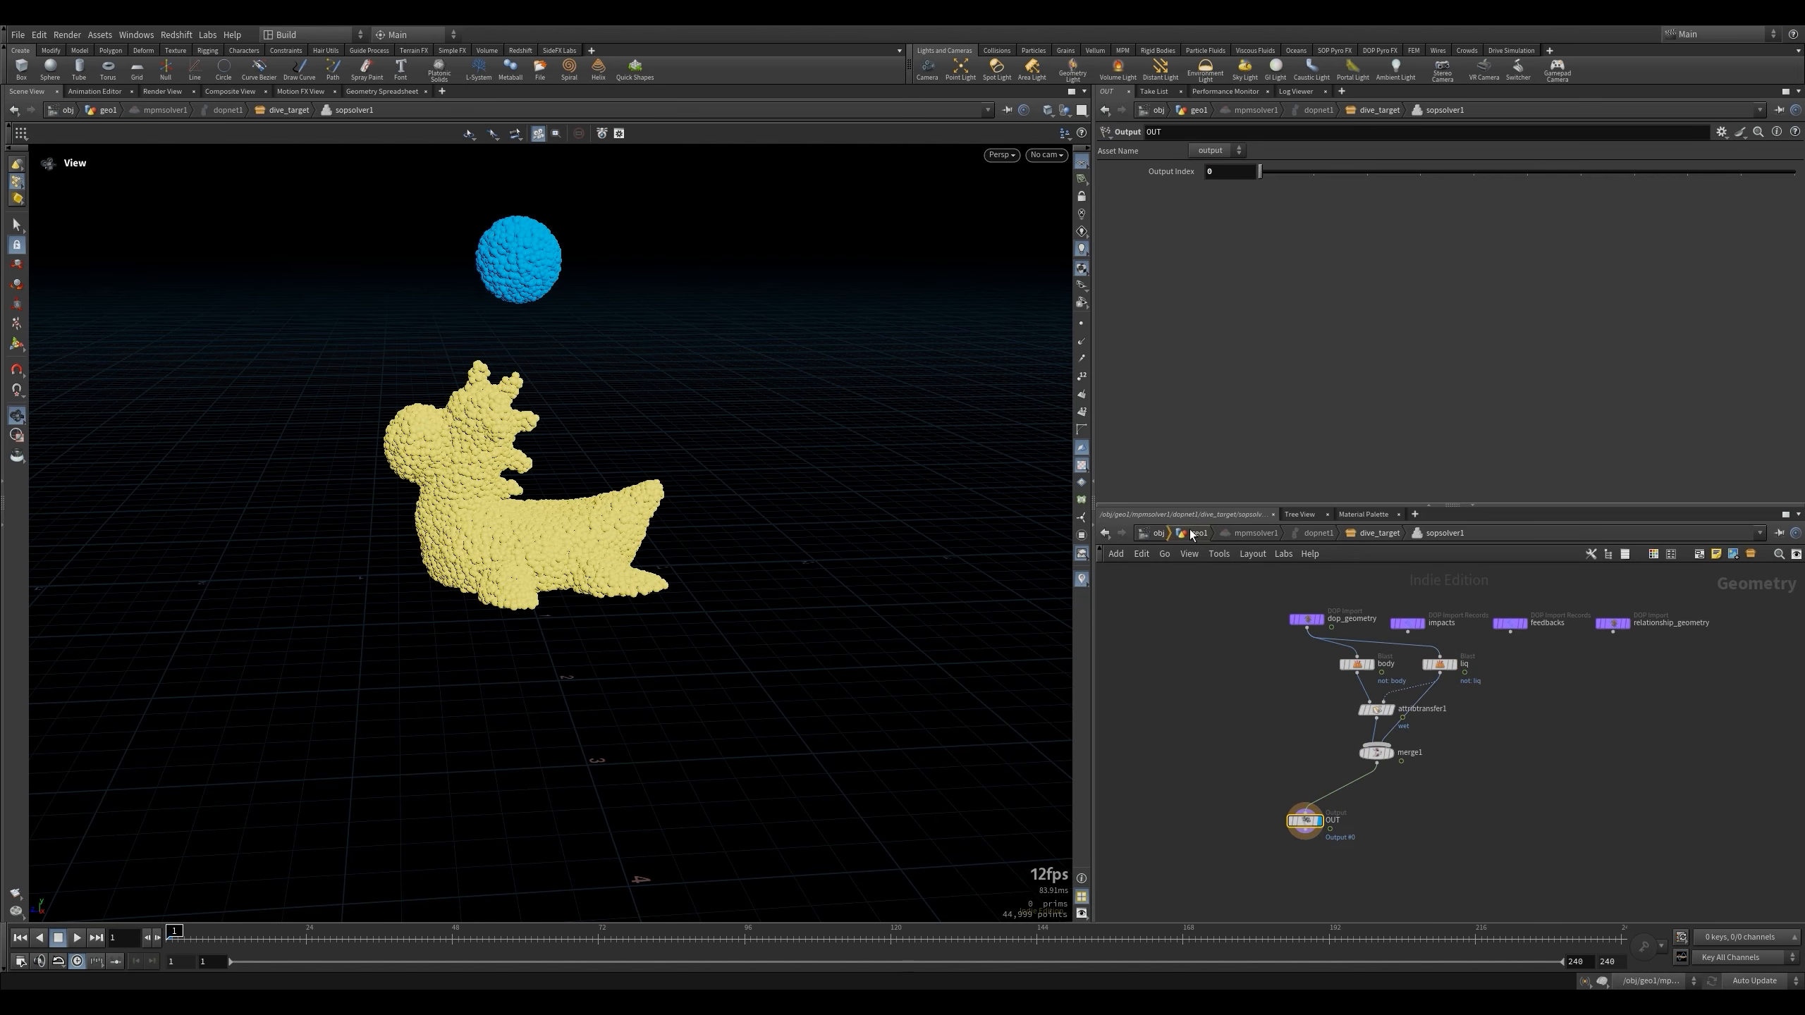
key("Up")
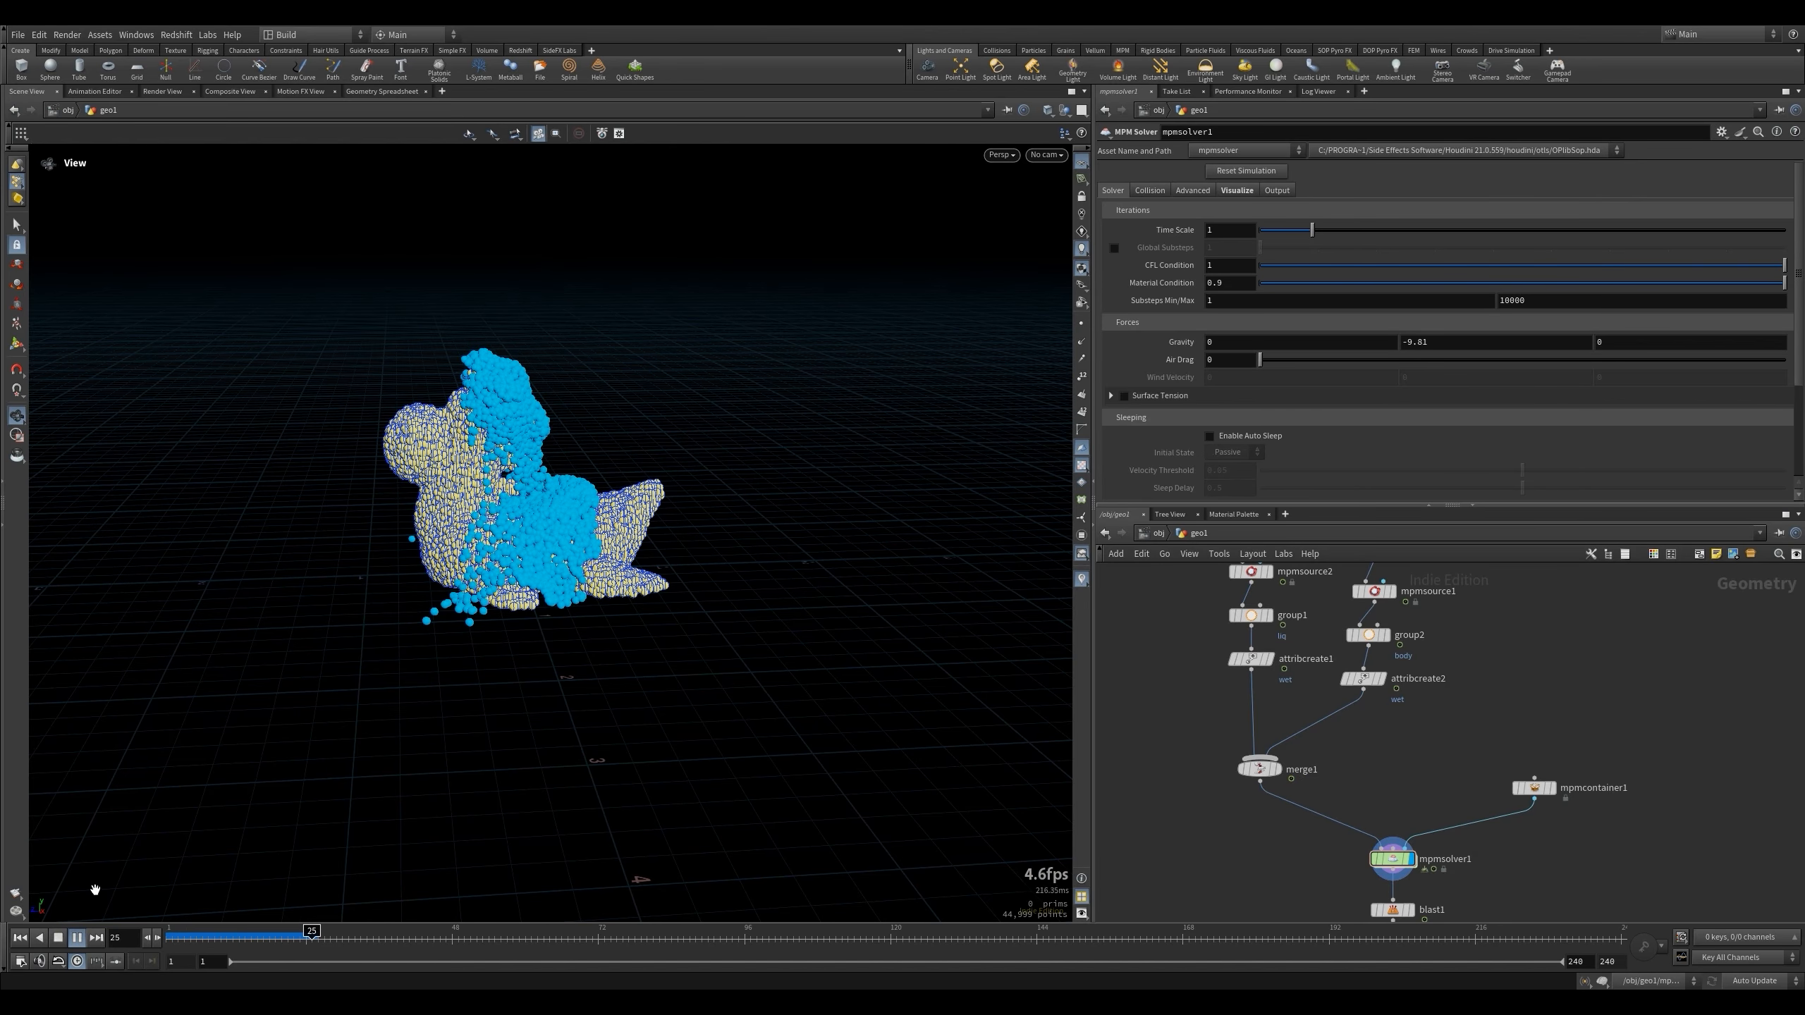
left_click(60, 938)
Display blast1 below the solver and scrub the cached frames to inspect only the toy's body points.
scroll(1432, 736, "down", 3)
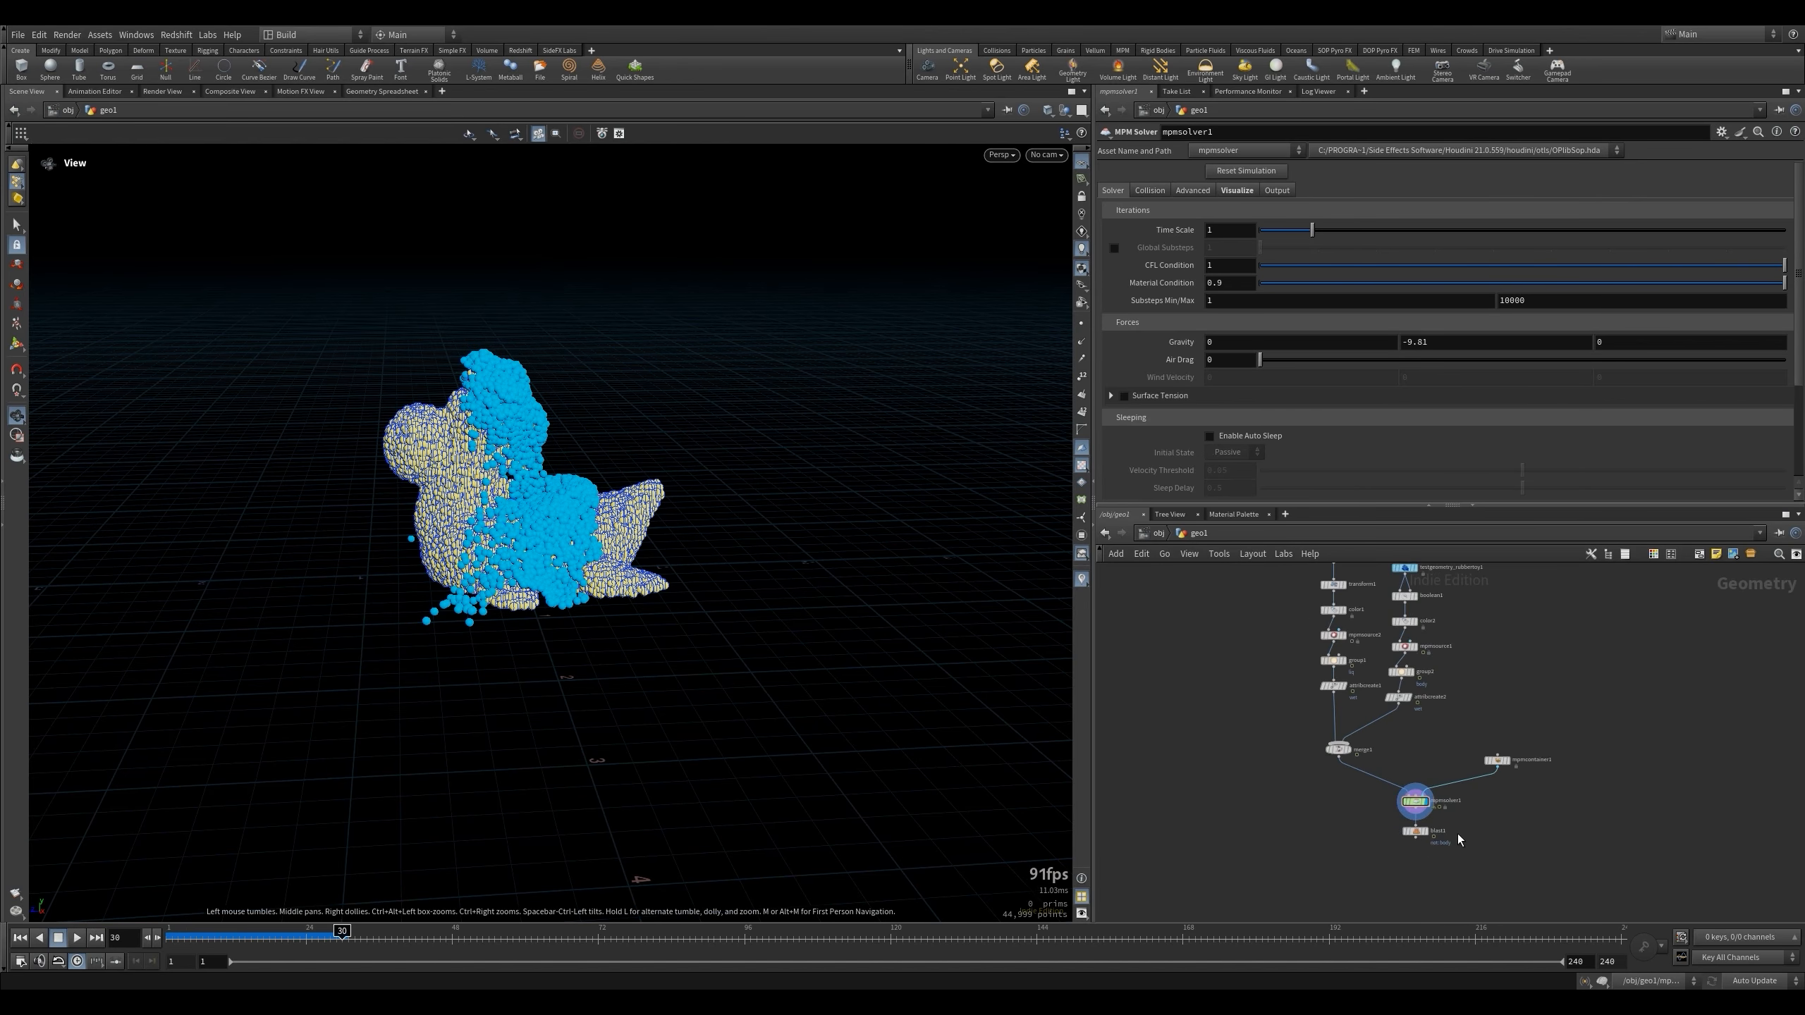
left_click(1420, 833)
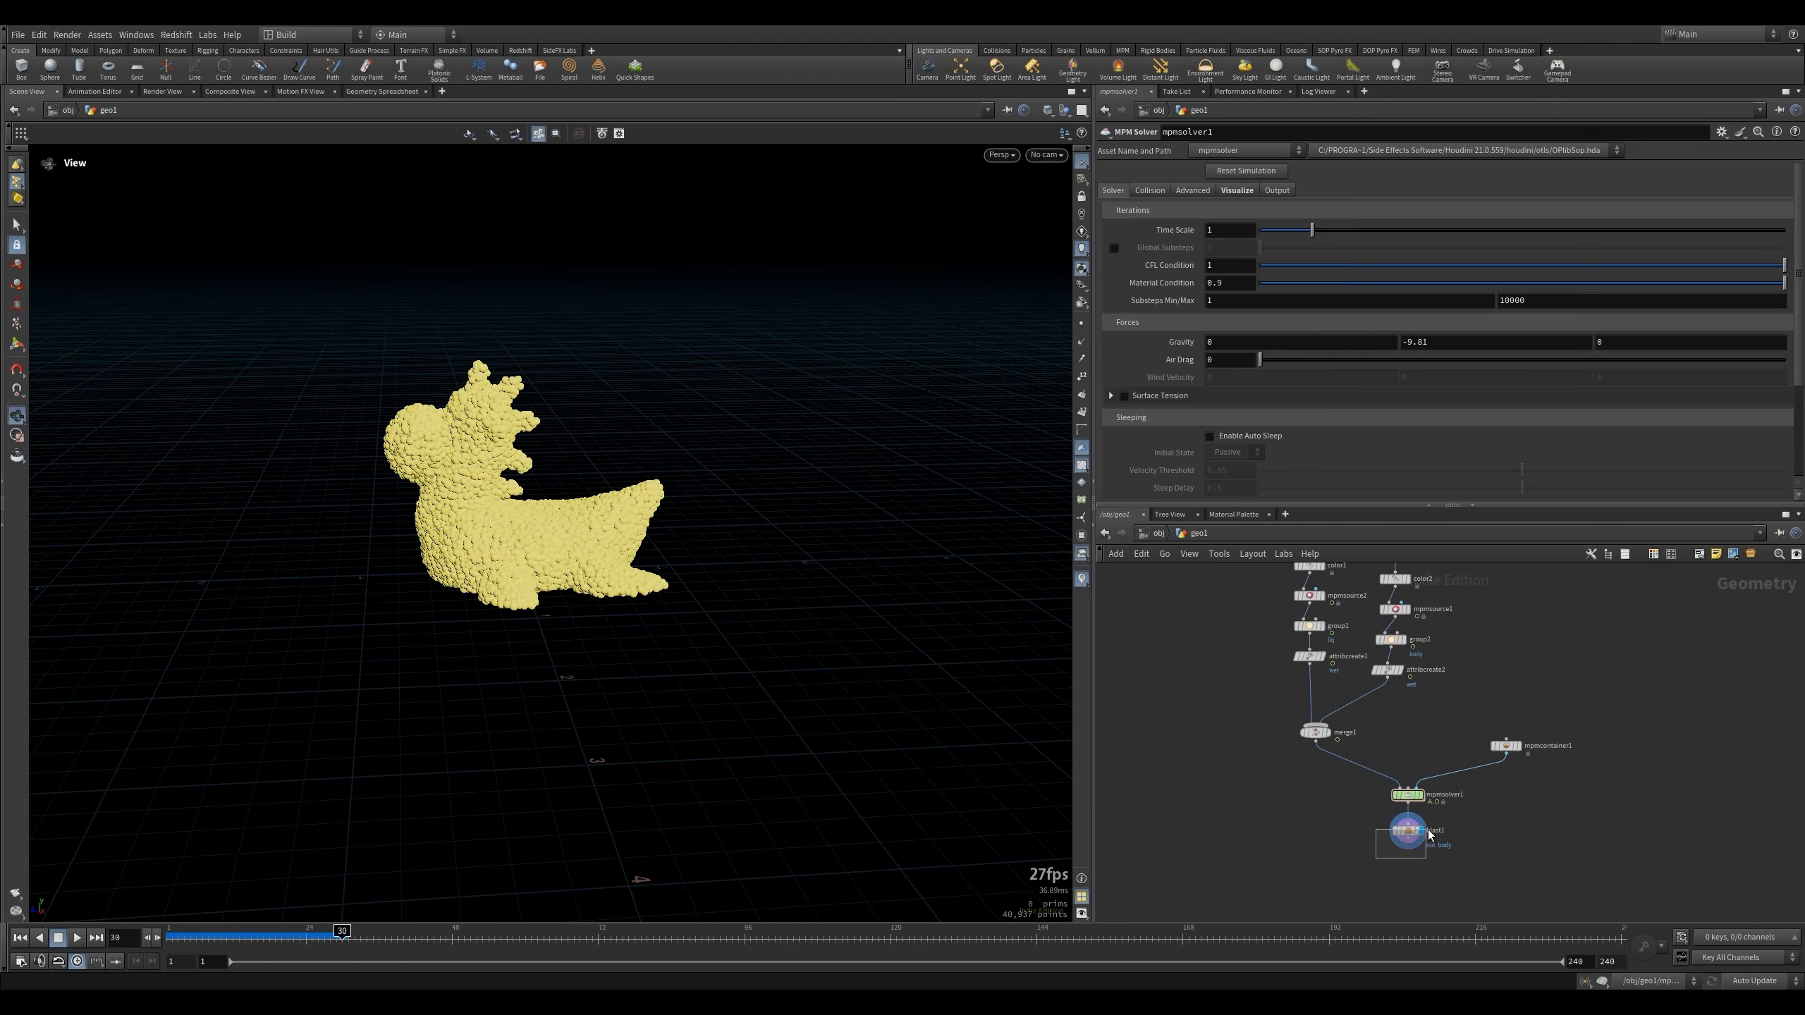
left_click(1427, 830)
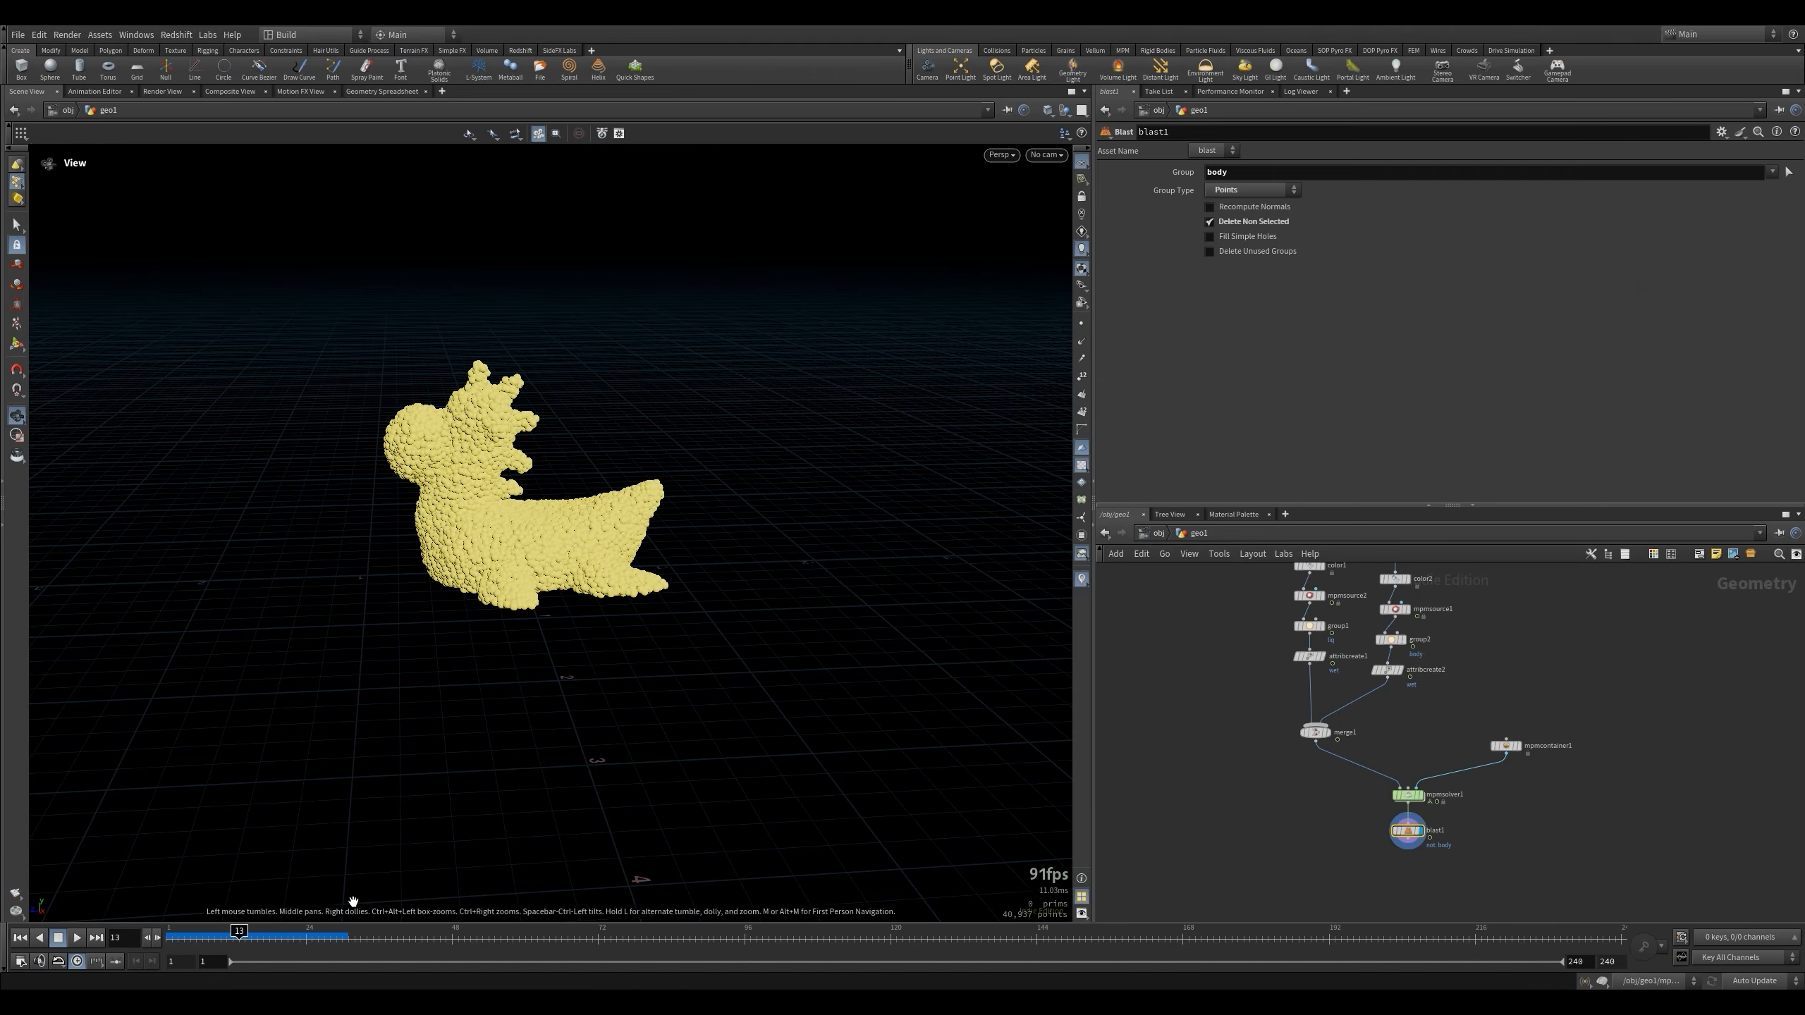
left_click(44, 938)
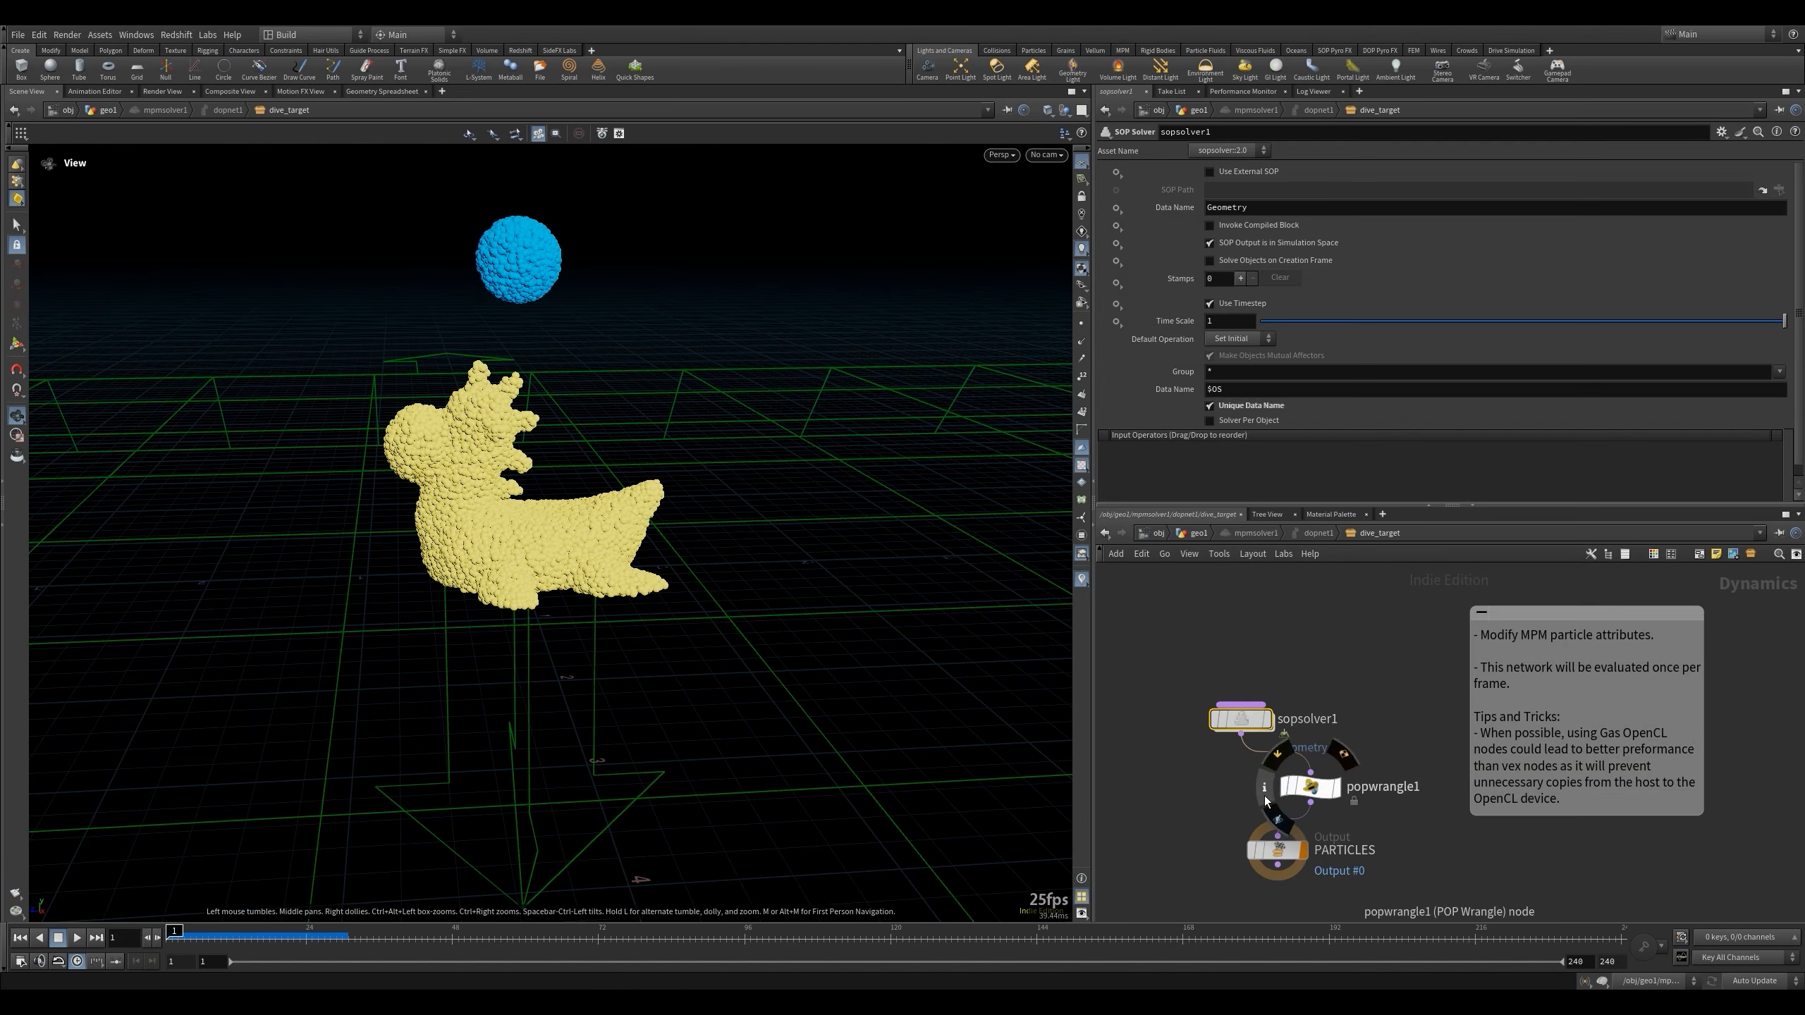
Reopen sopsolver1 and adjust attribtransfer1's conditions, setting Distance Threshold to 0.1 and entering a Blend Width.
double_click(1336, 718)
left_click(1376, 710)
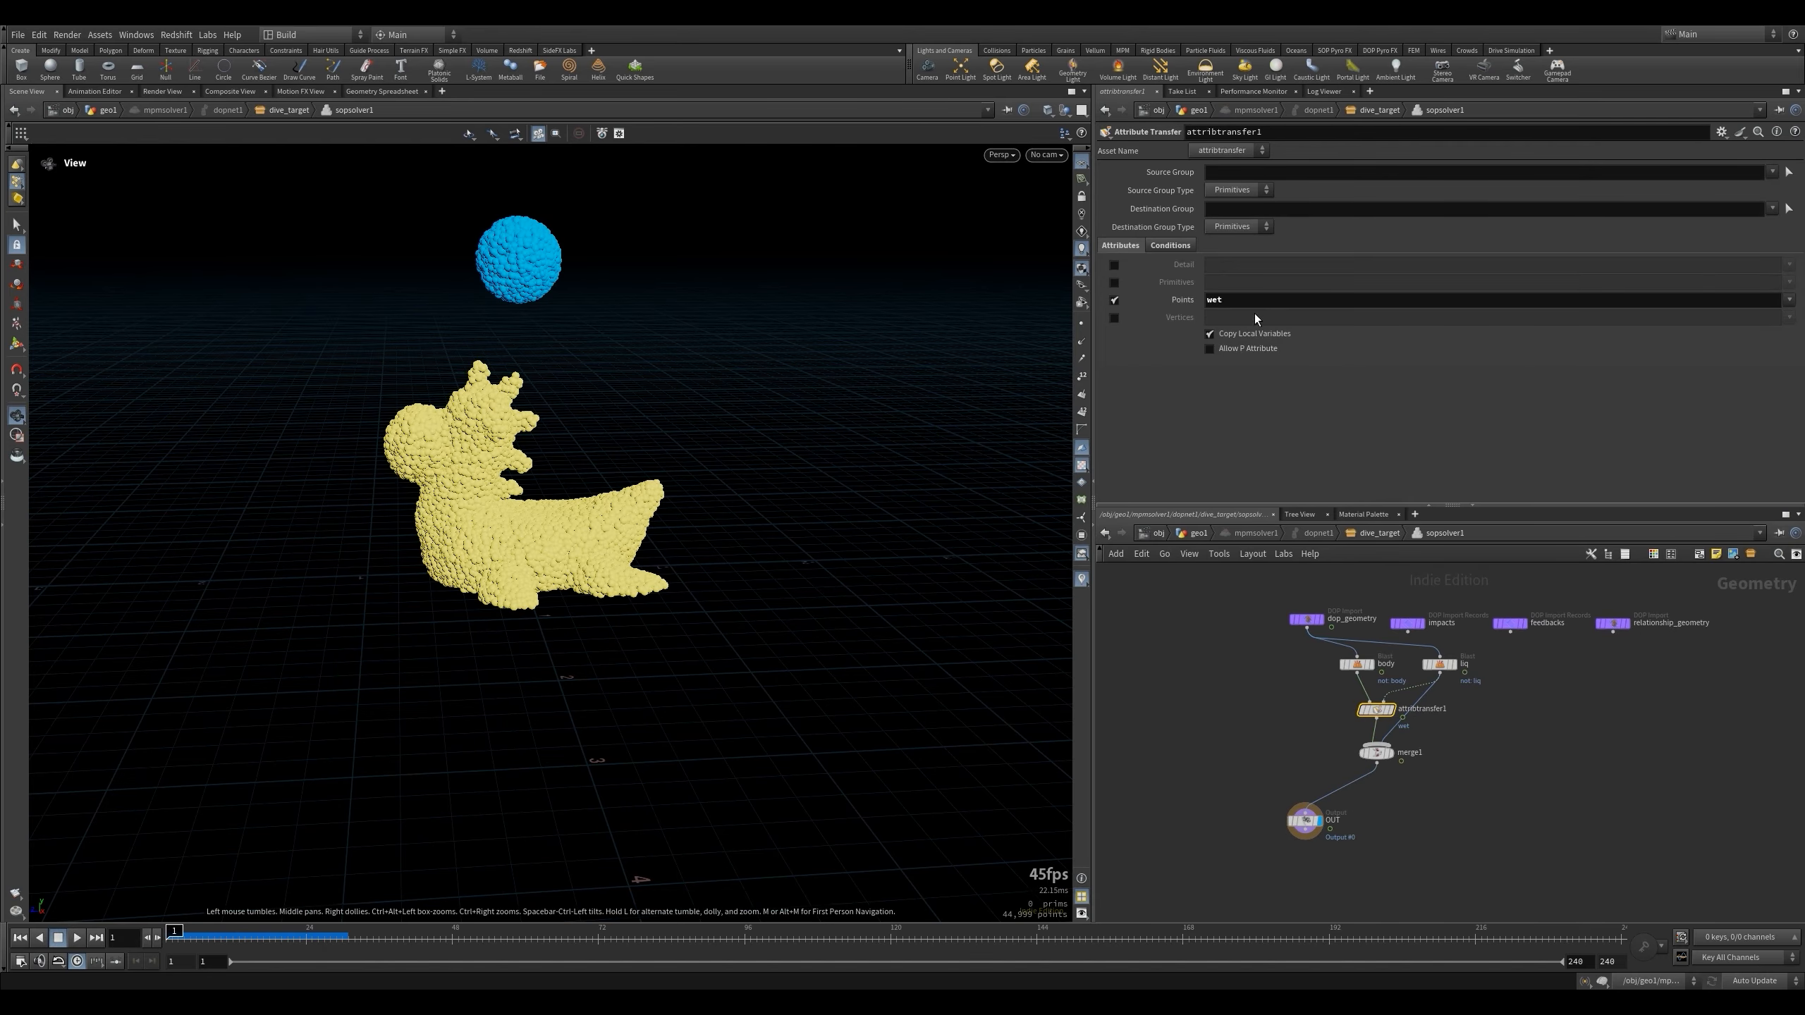
left_click(1168, 245)
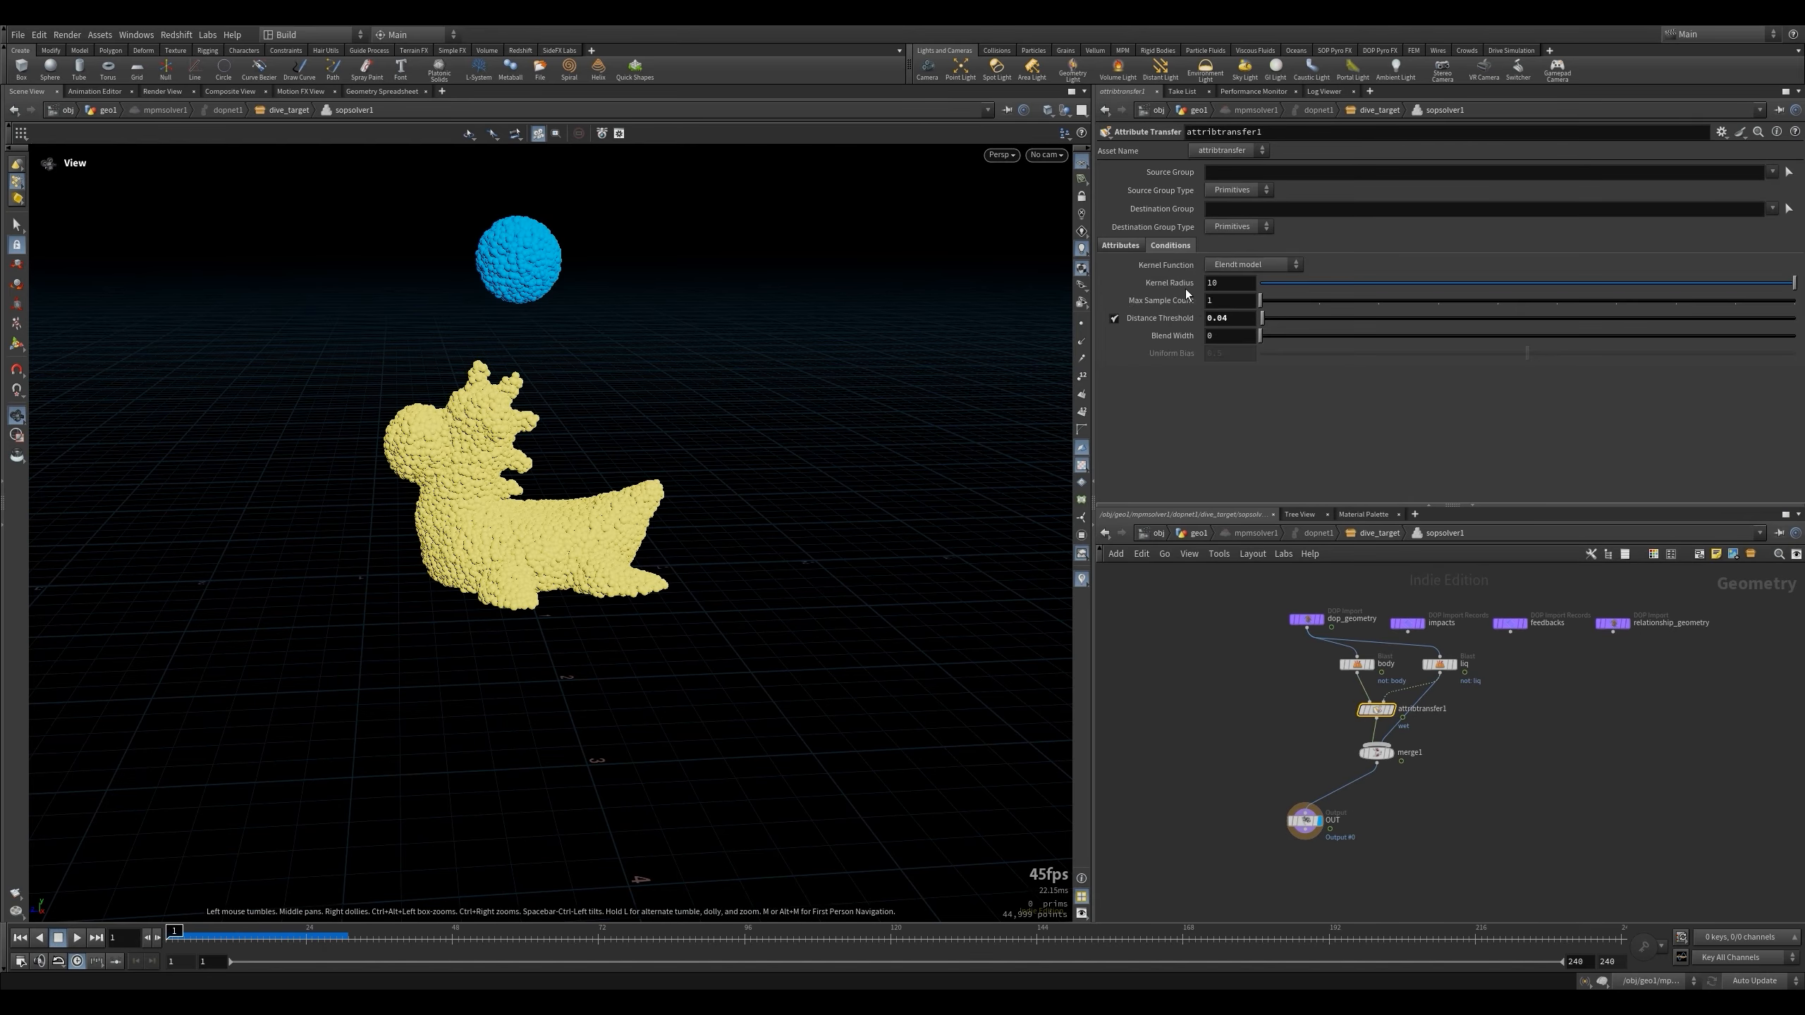
left_click(1224, 336)
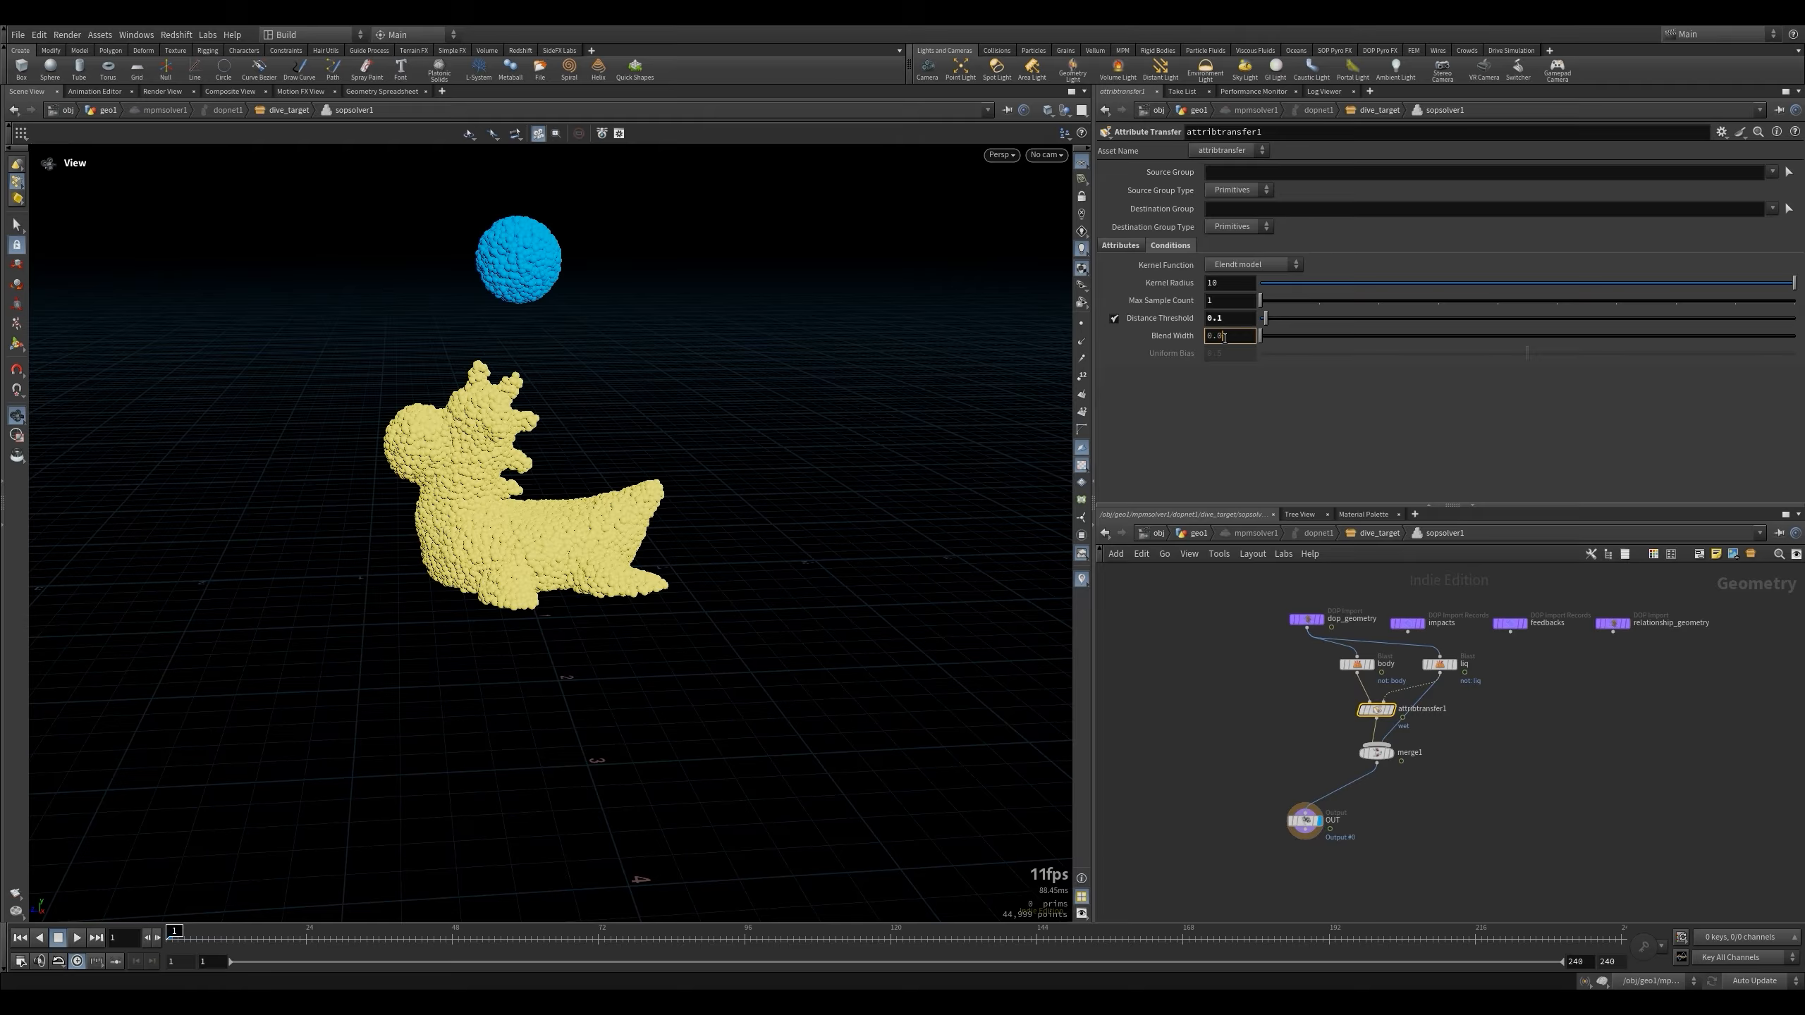
key("Return")
Return to geo1, play the simulation with blast1 displayed, and rewind to the first frame.
left_click(1197, 532)
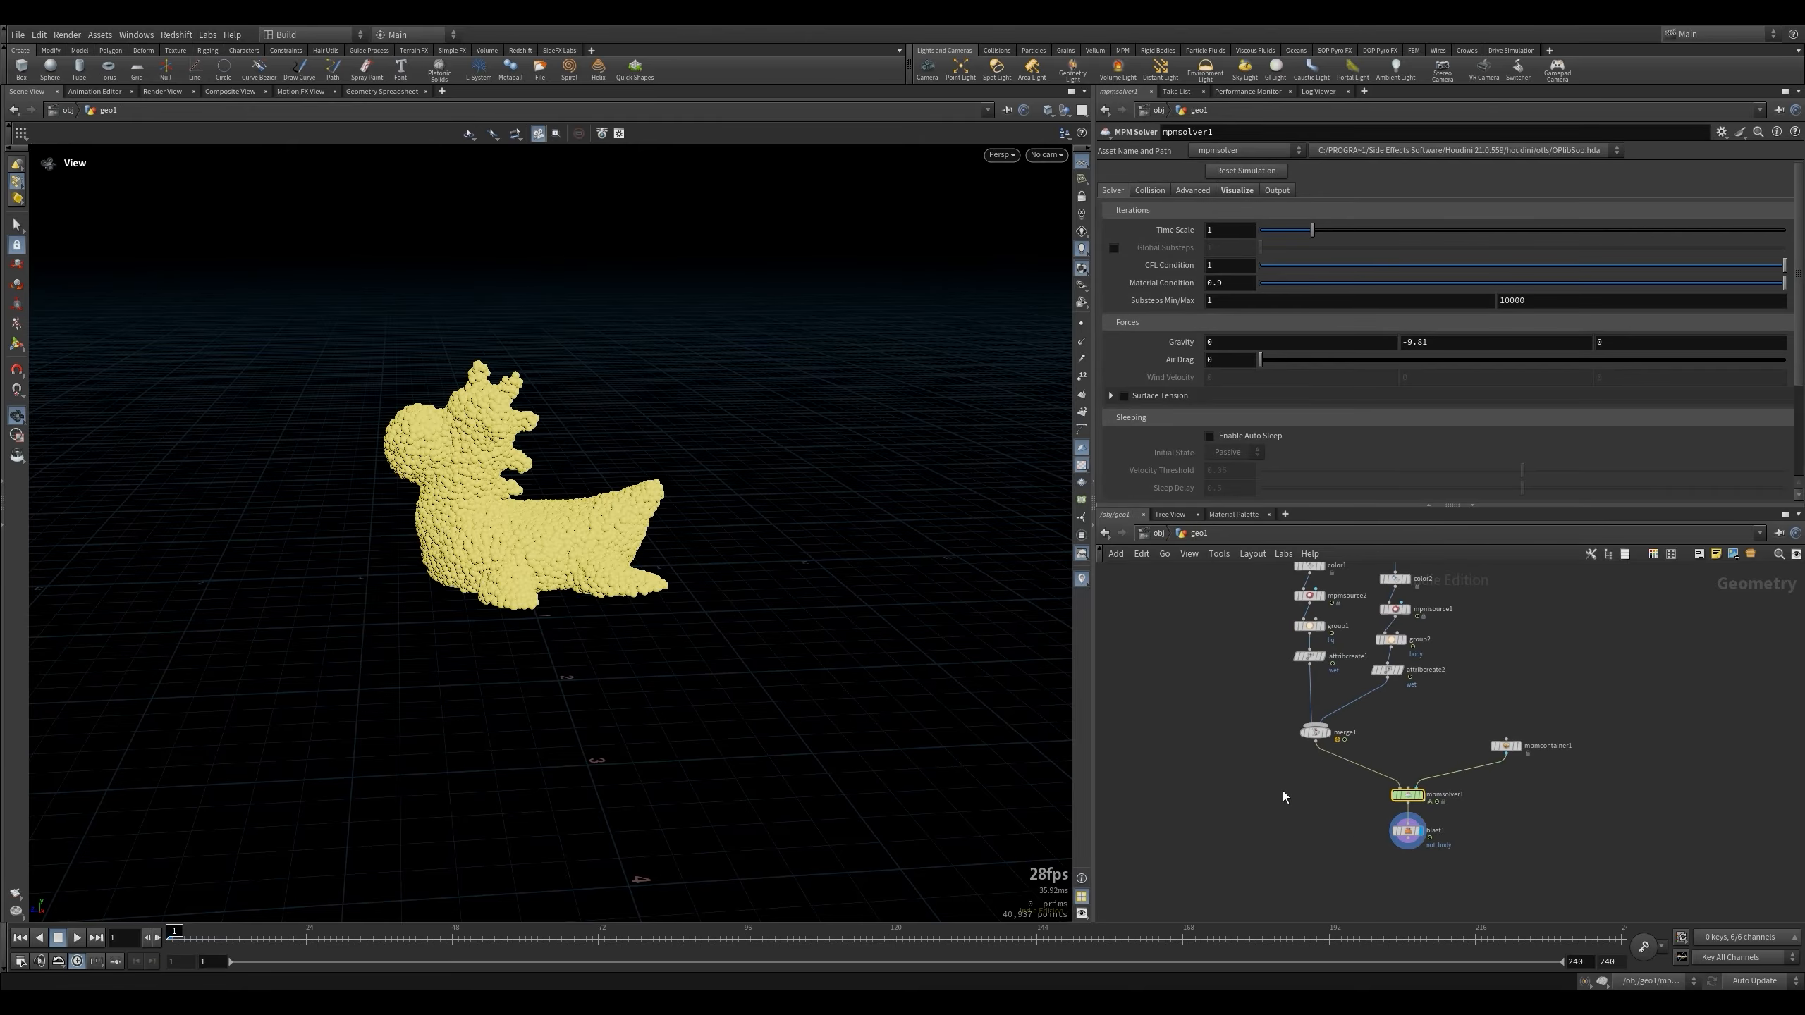
key("Up")
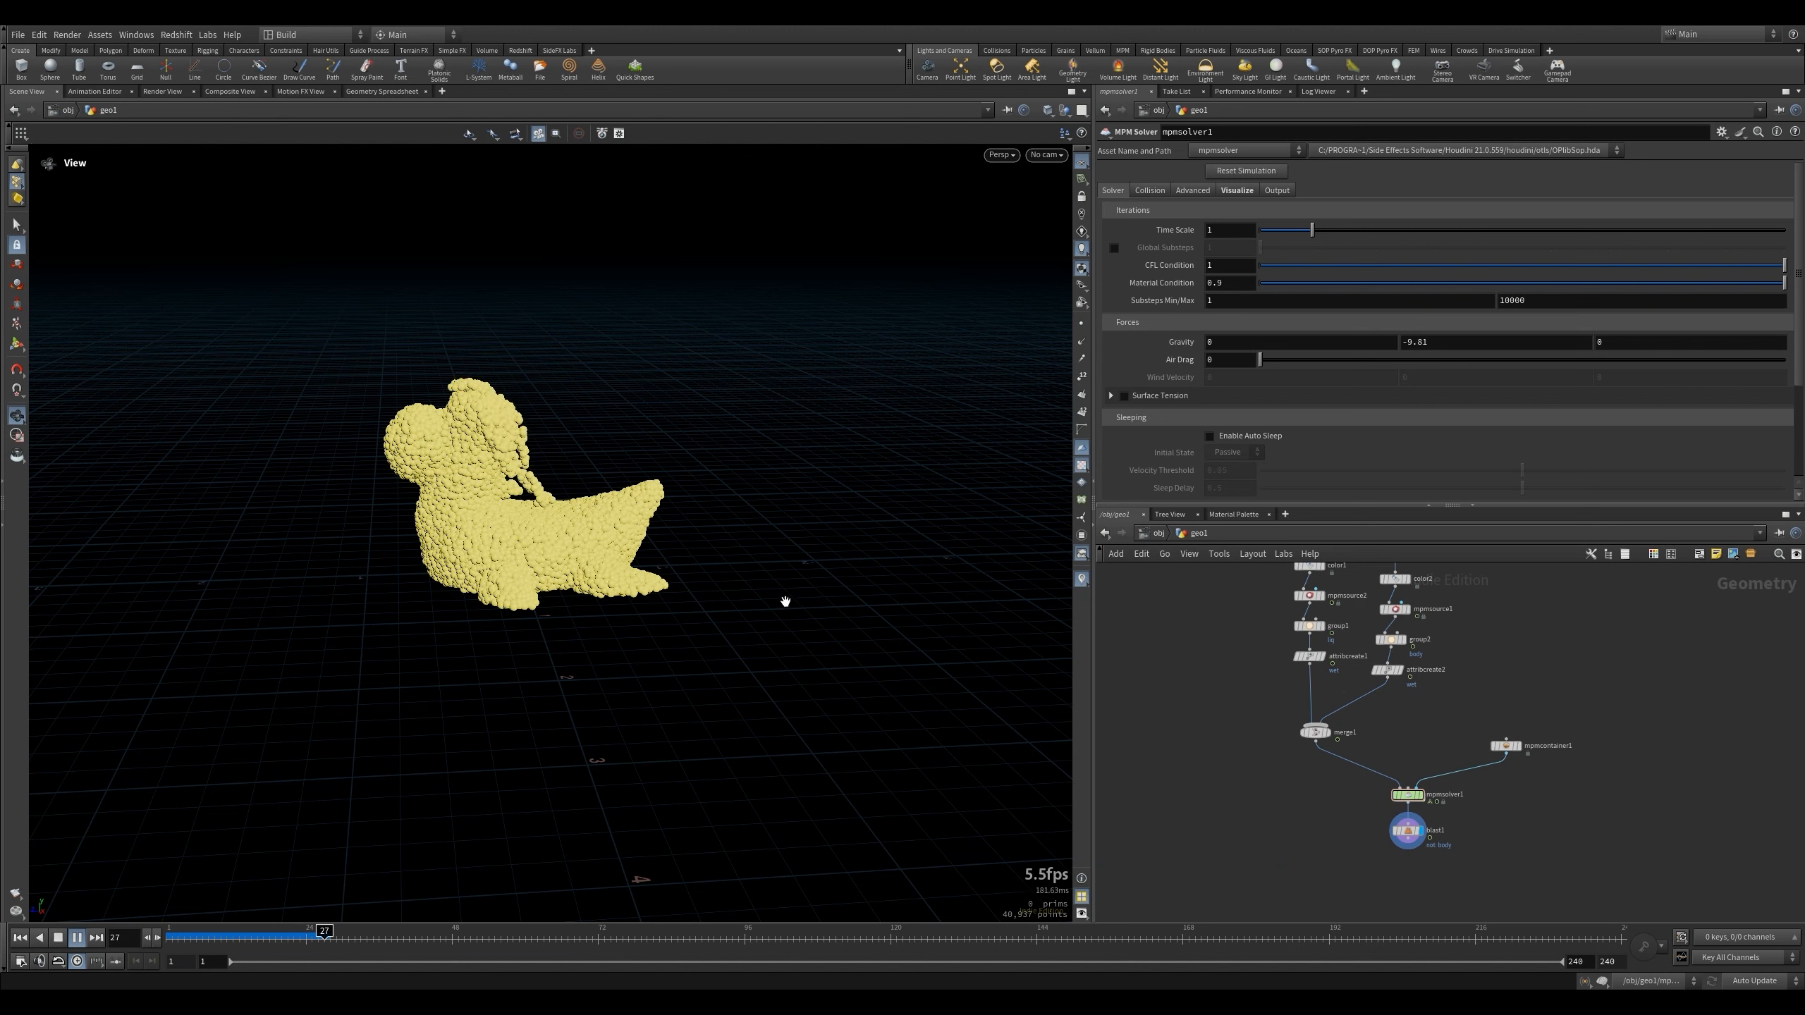
left_click(19, 938)
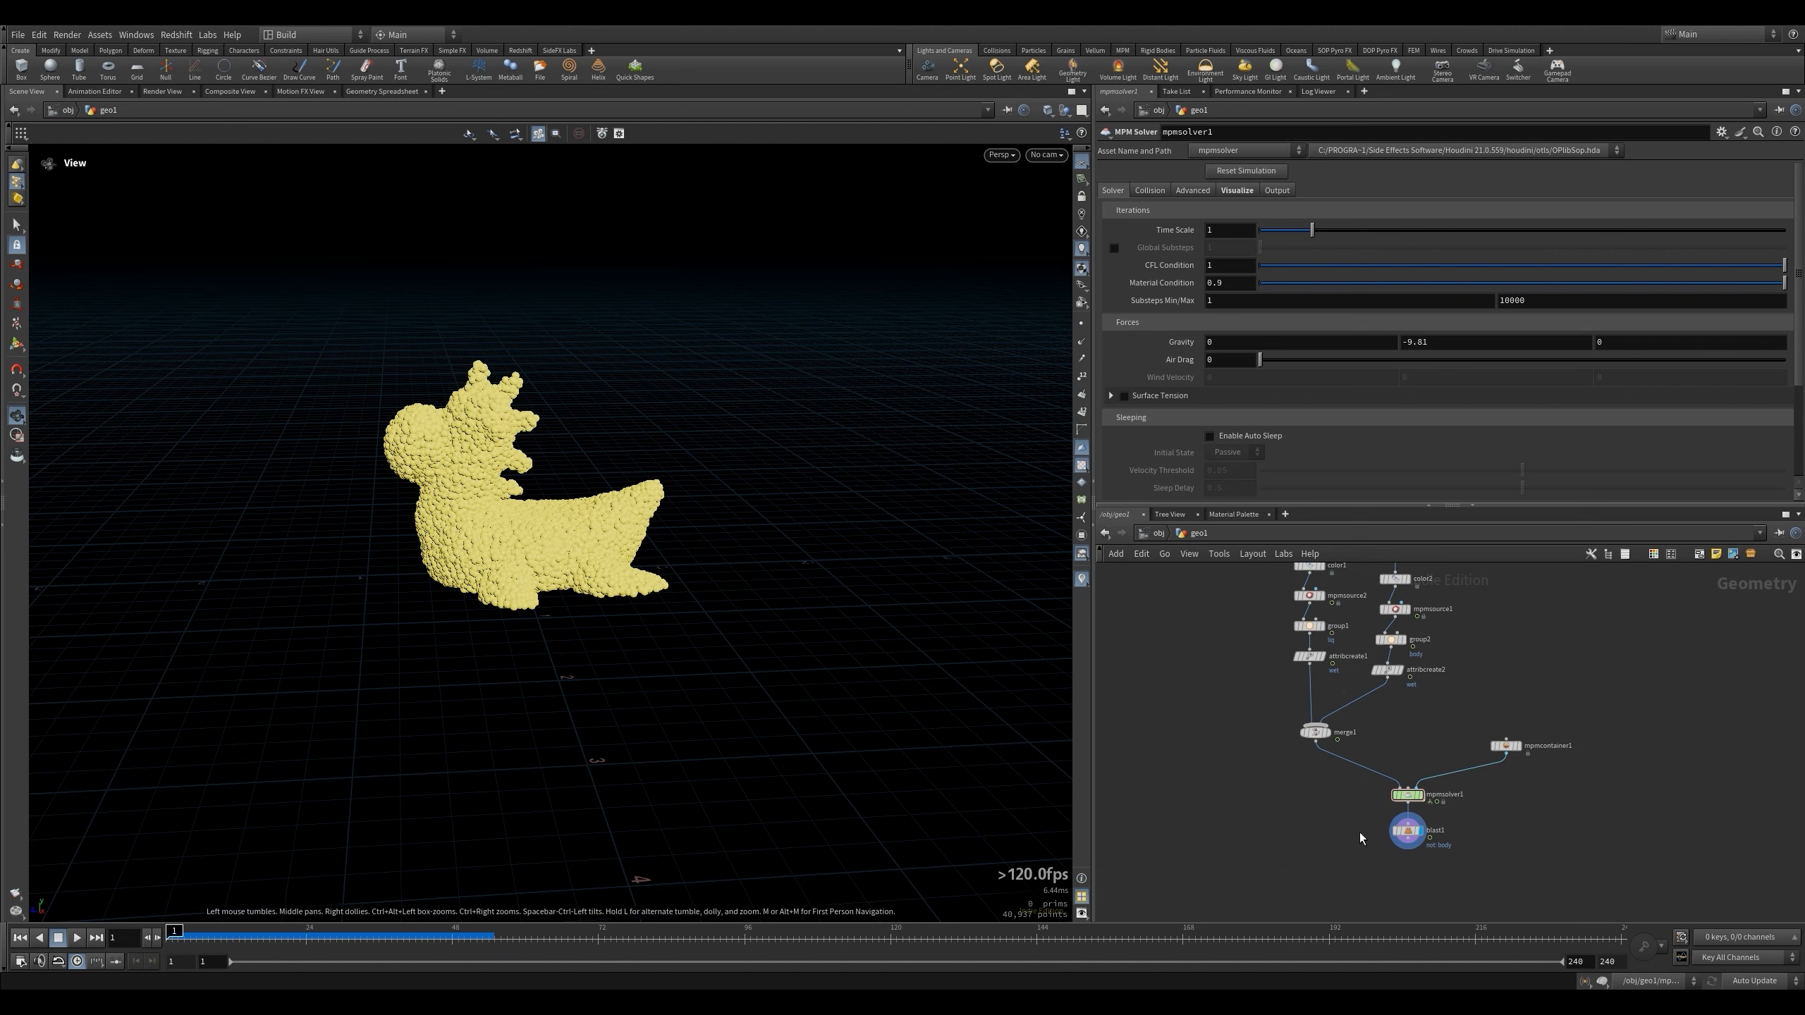
Display mpmsolver1 and examine the settings of mpmcontainer1 and the two MPM Source nodes.
left_click(1419, 795)
key("ctrl+Up")
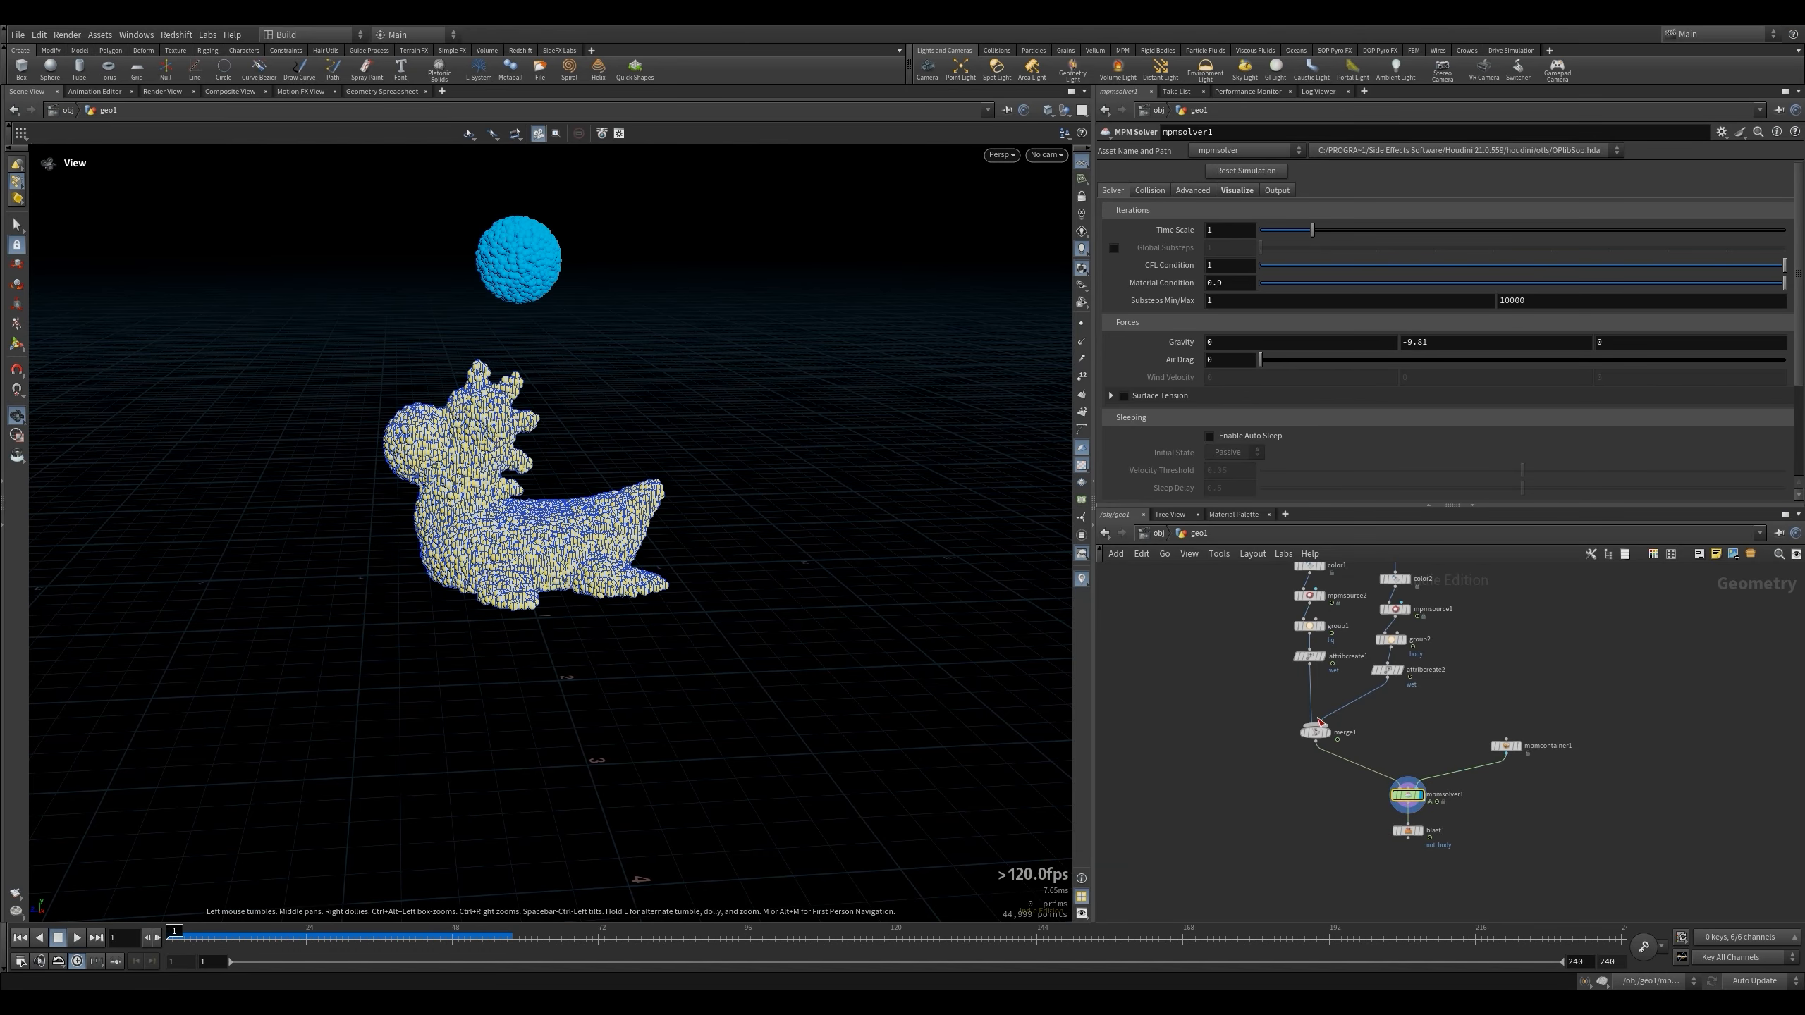
left_click(1505, 745)
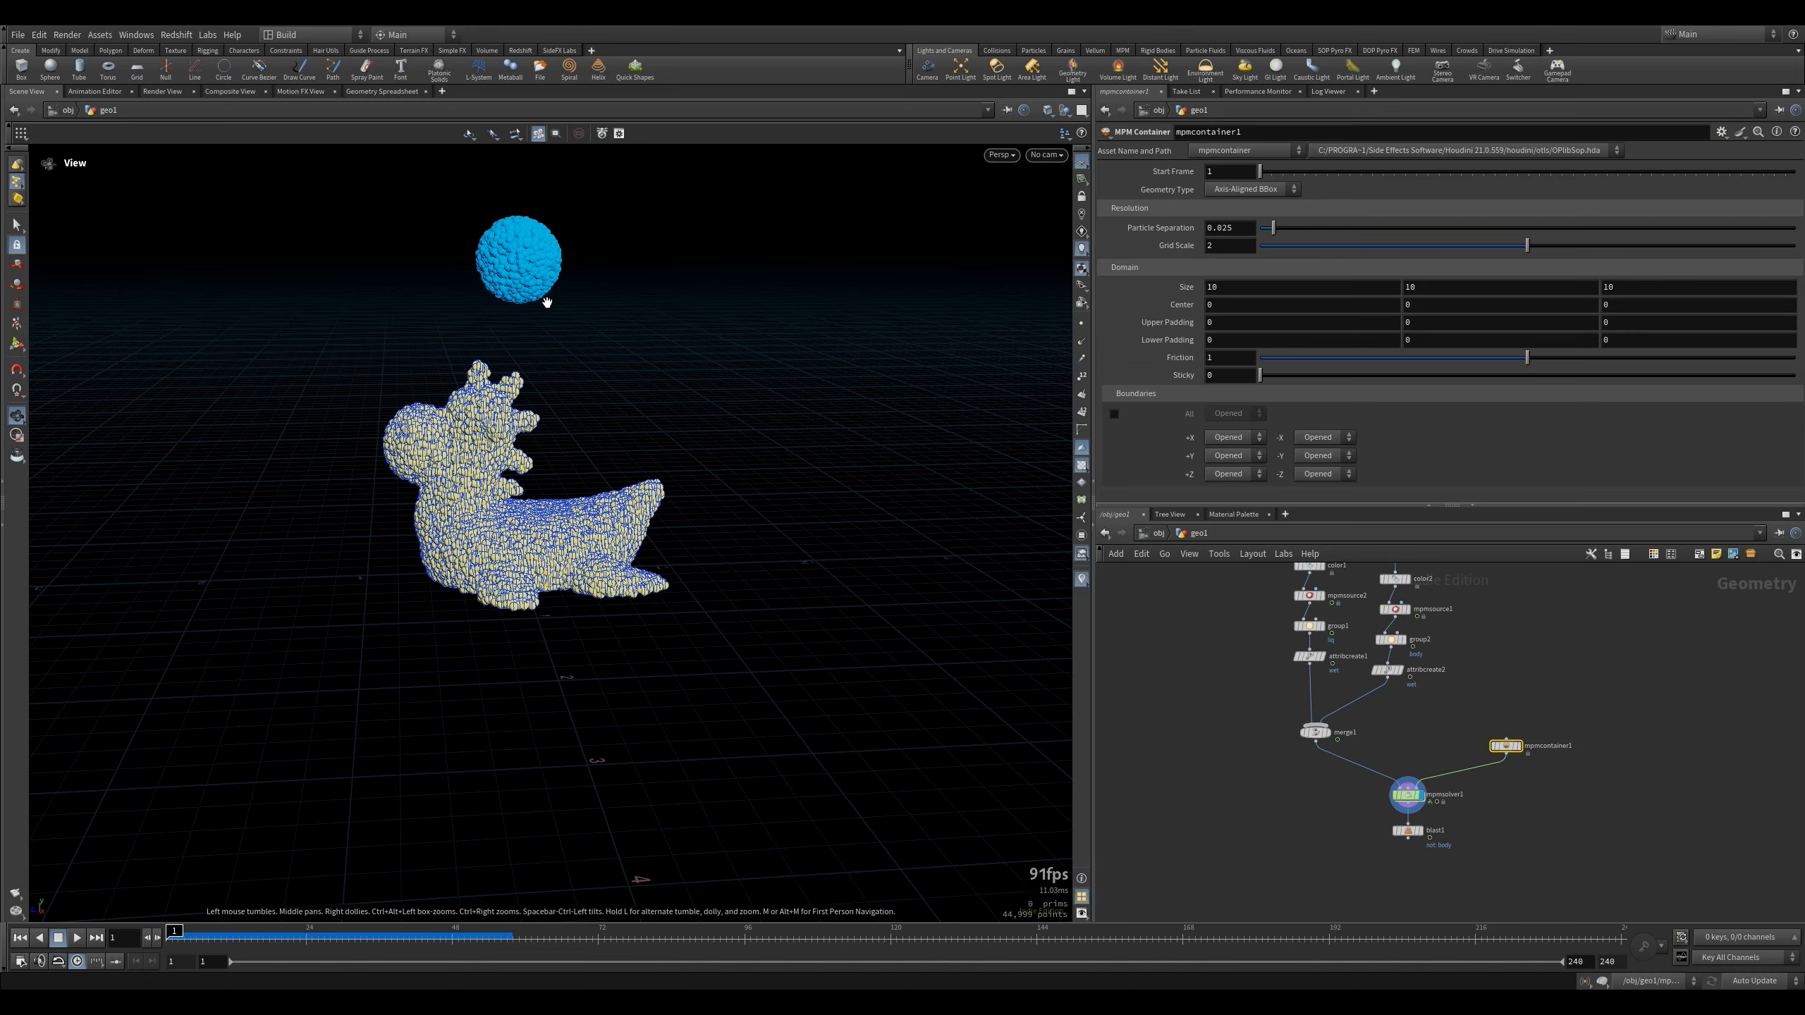
left_click(1395, 609)
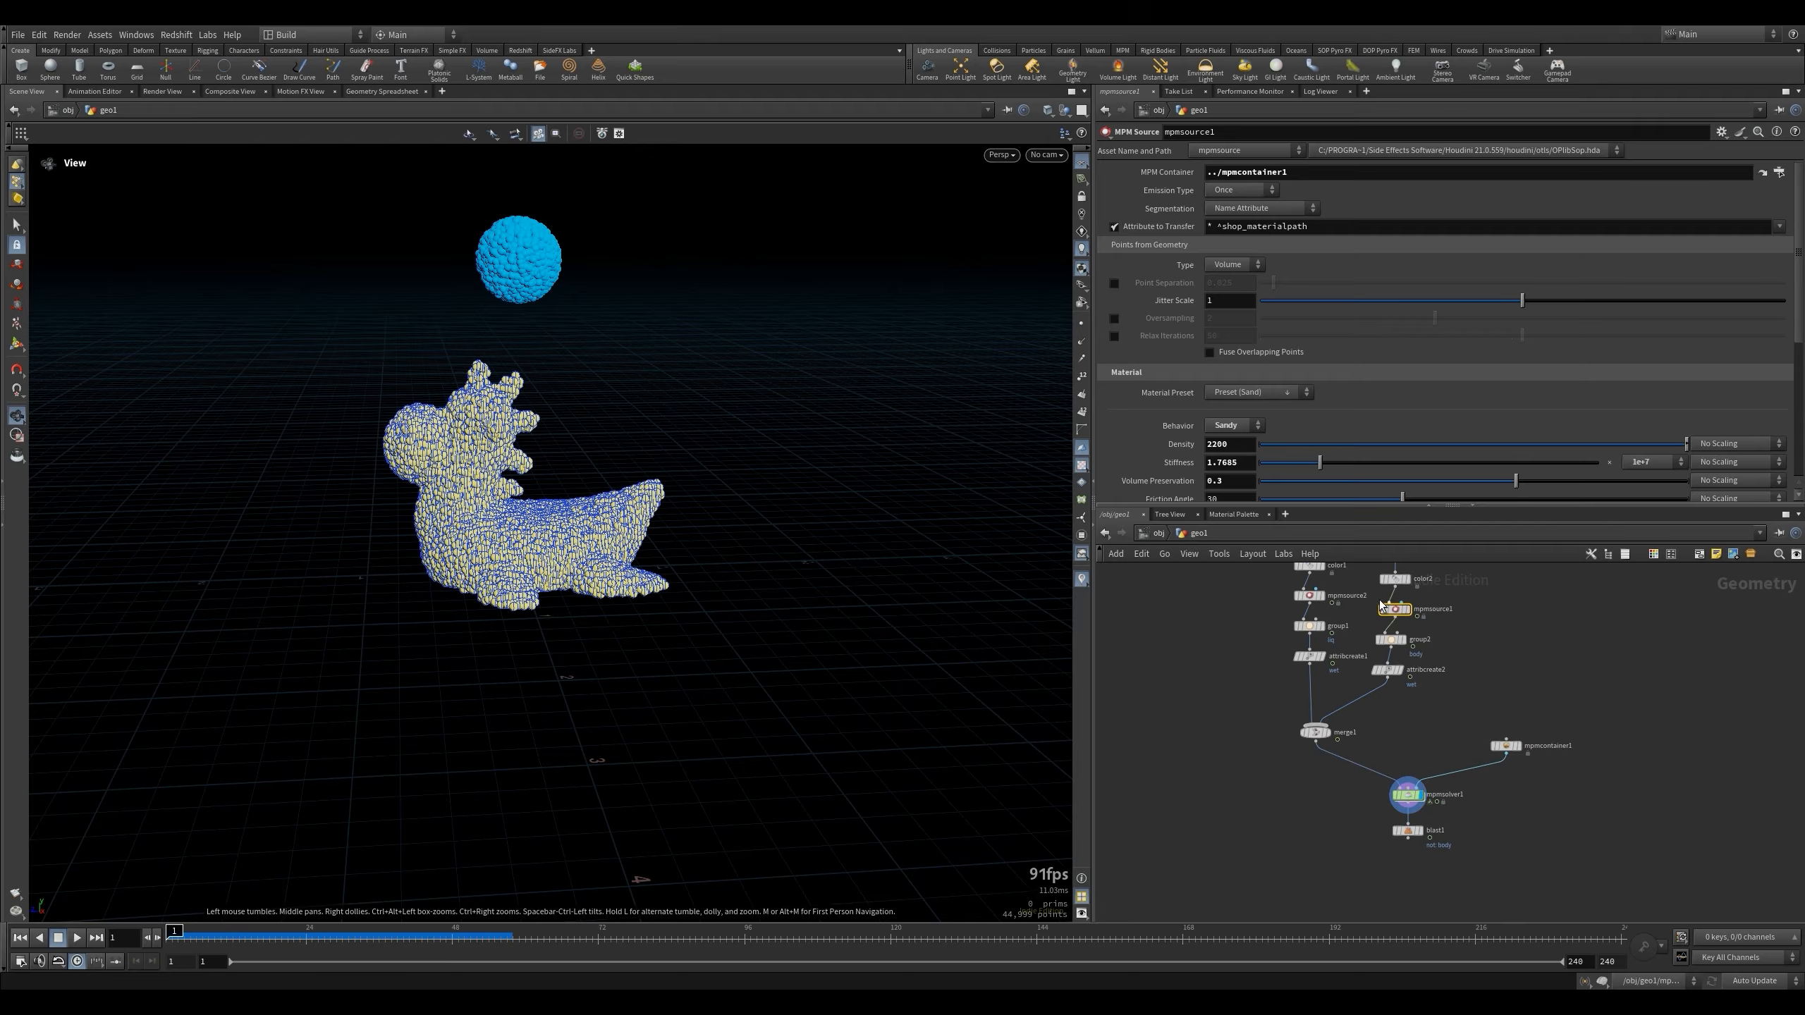
left_click(1309, 595)
left_click(1394, 609)
left_click(1506, 745)
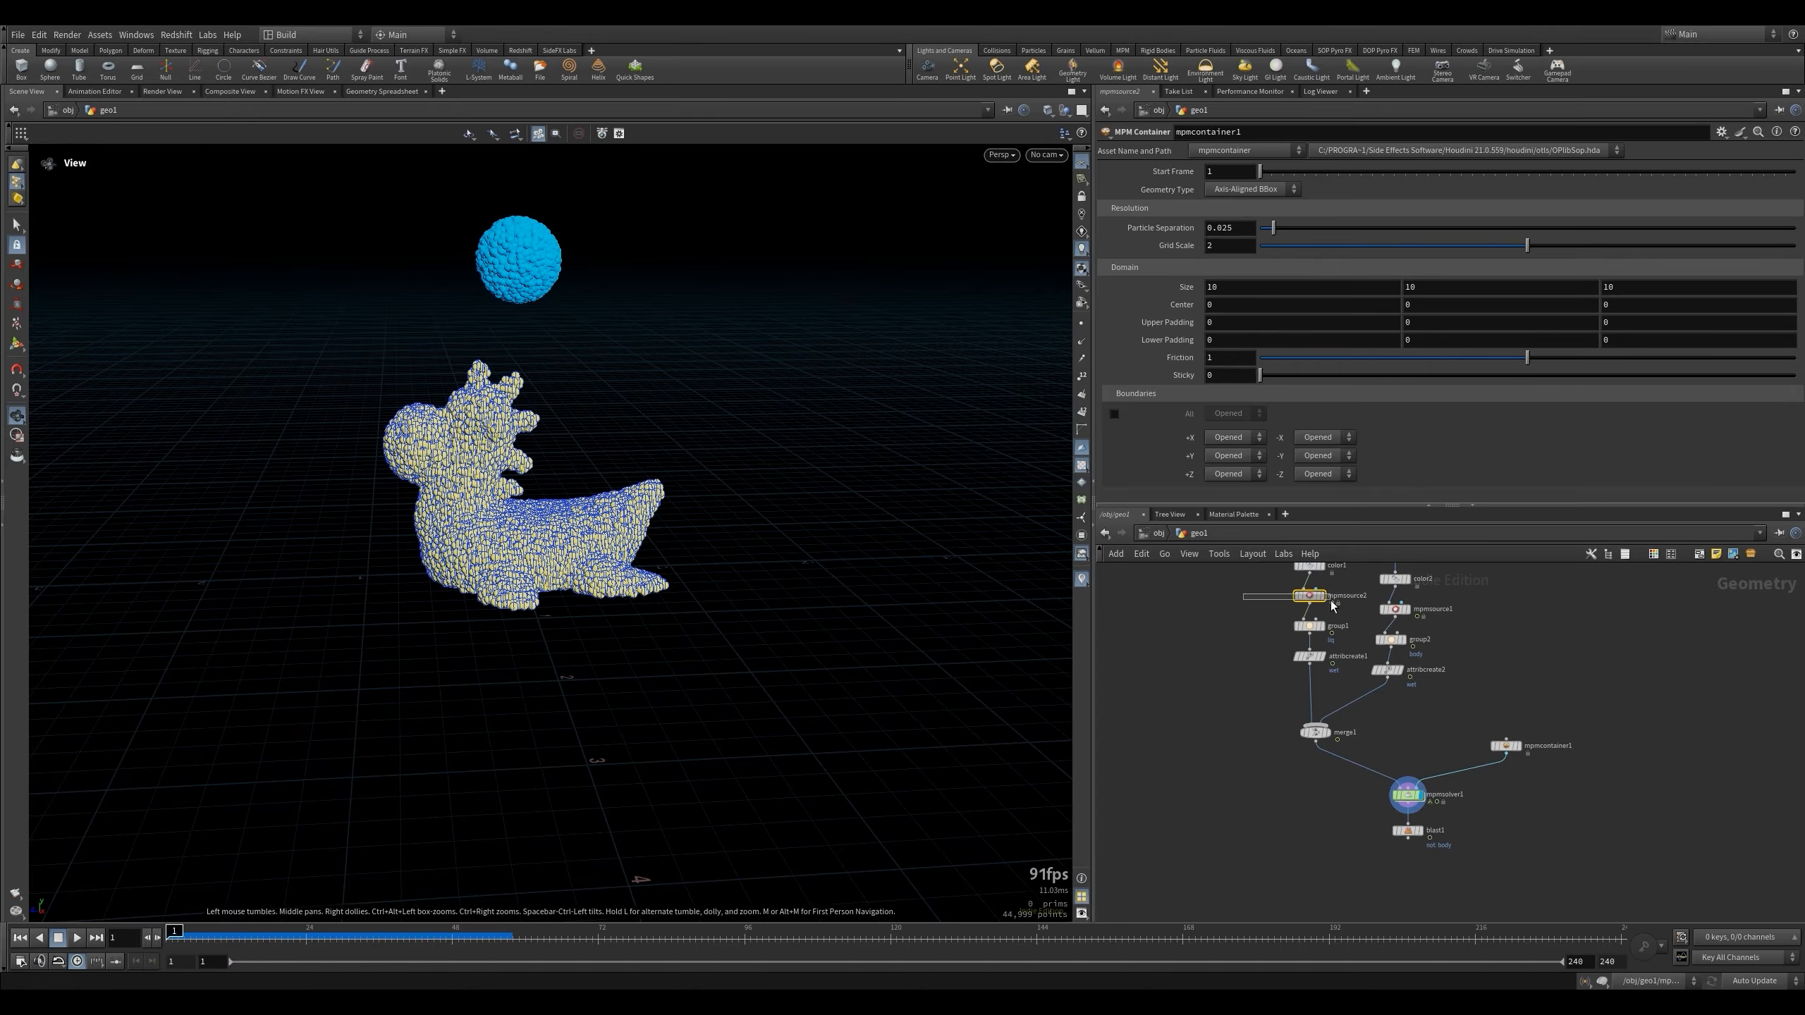
left_click(1393, 609)
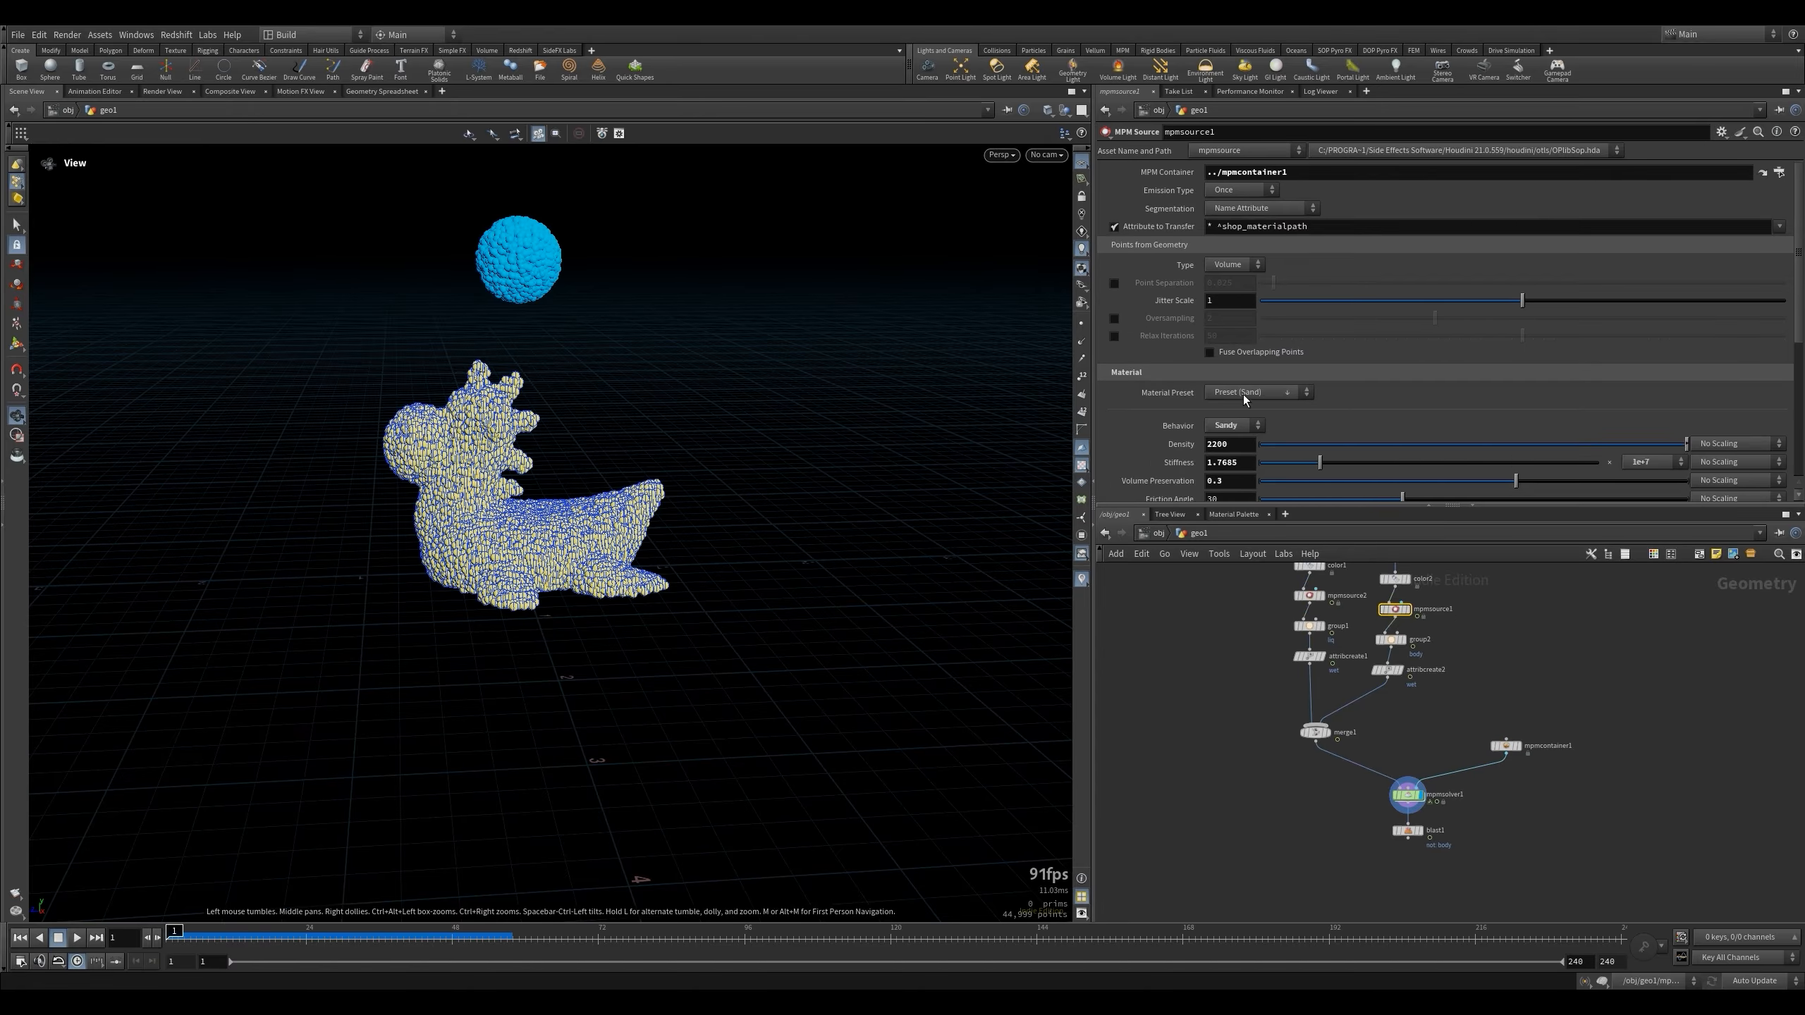
Set the Particle Separation of mpmcontainer1 to 0.015.
left_click(1505, 745)
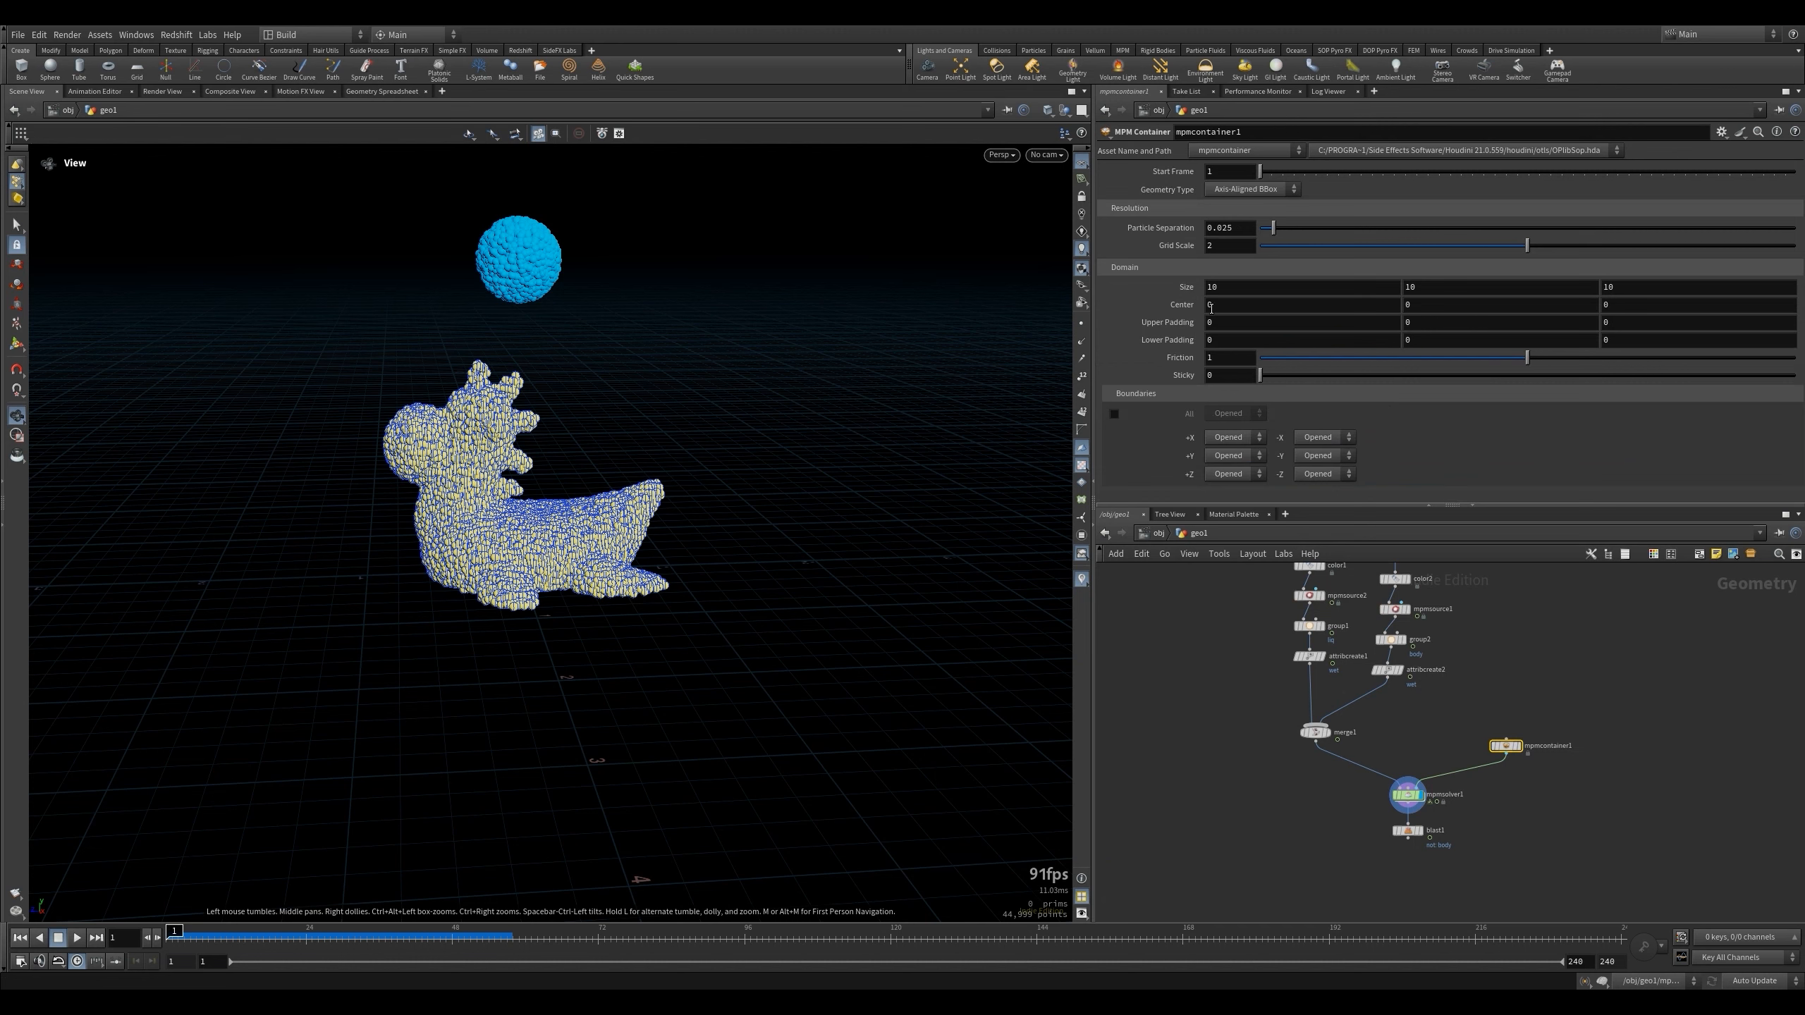
left_click(1221, 228)
key("Delete")
type("1")
key("Return")
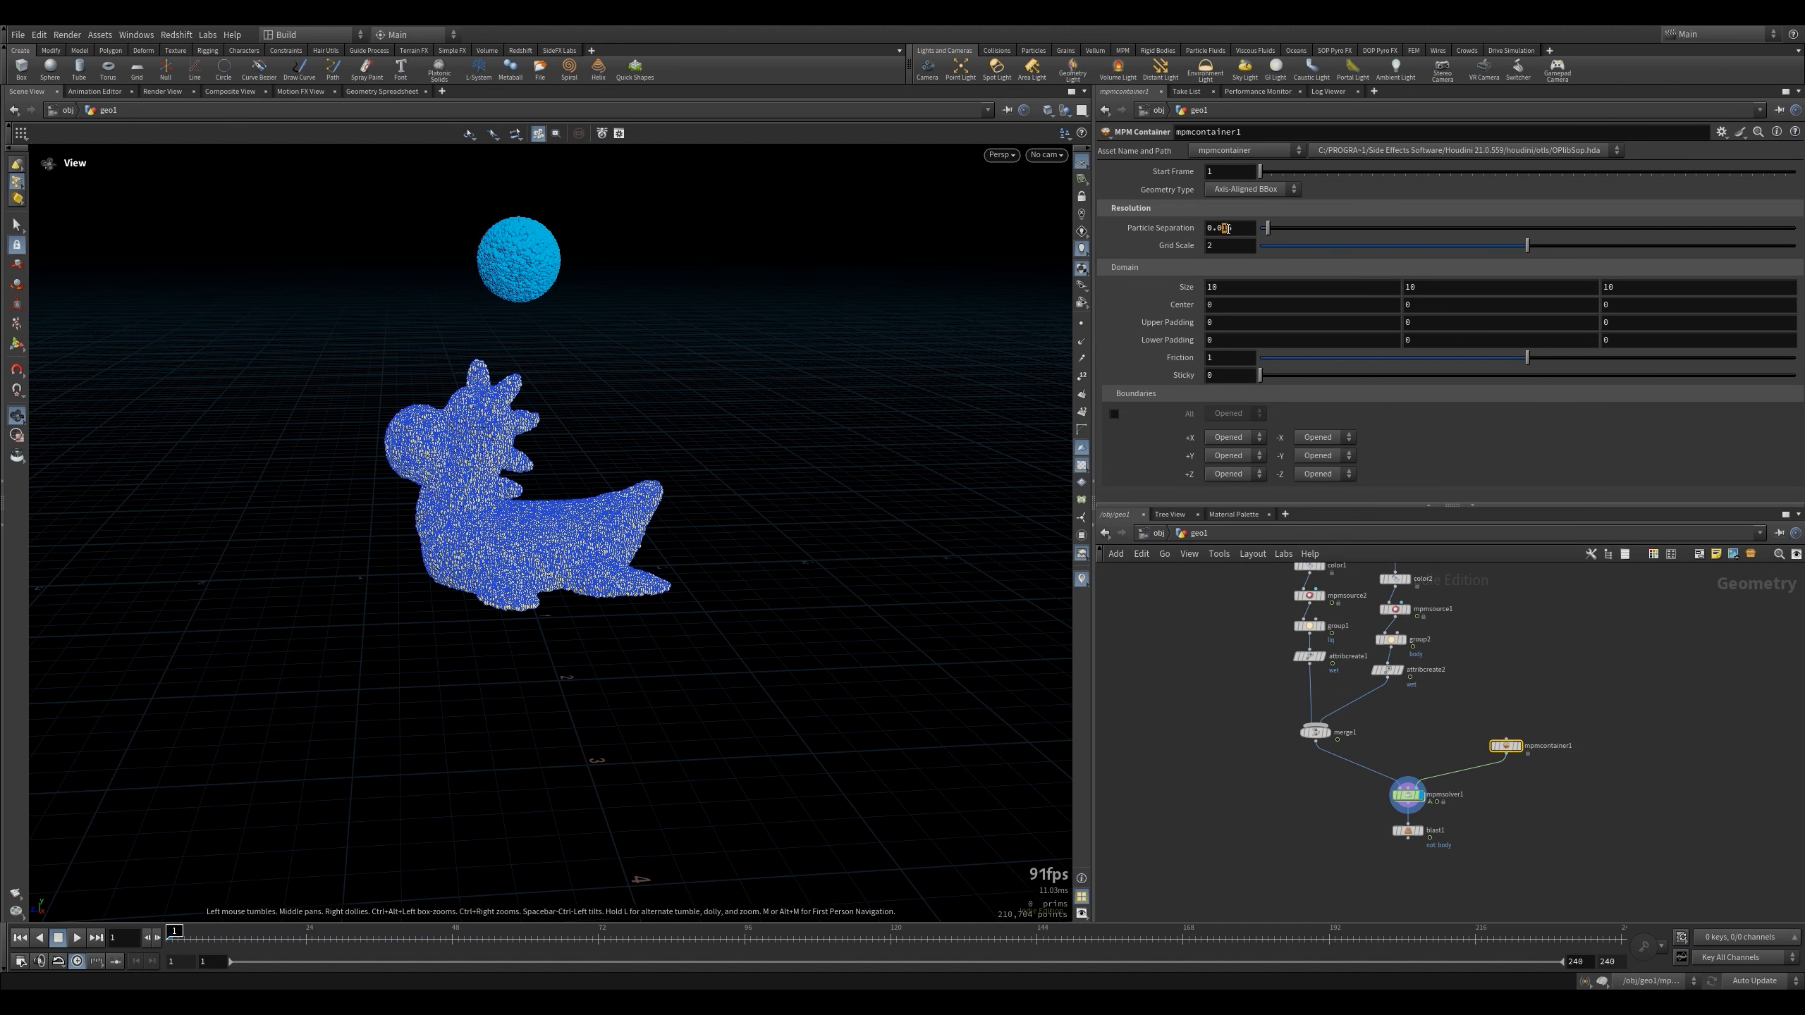
Play the higher-resolution simulation from mpmsolver1, stop it, and inspect the splash from a lower angle.
left_click(1408, 794)
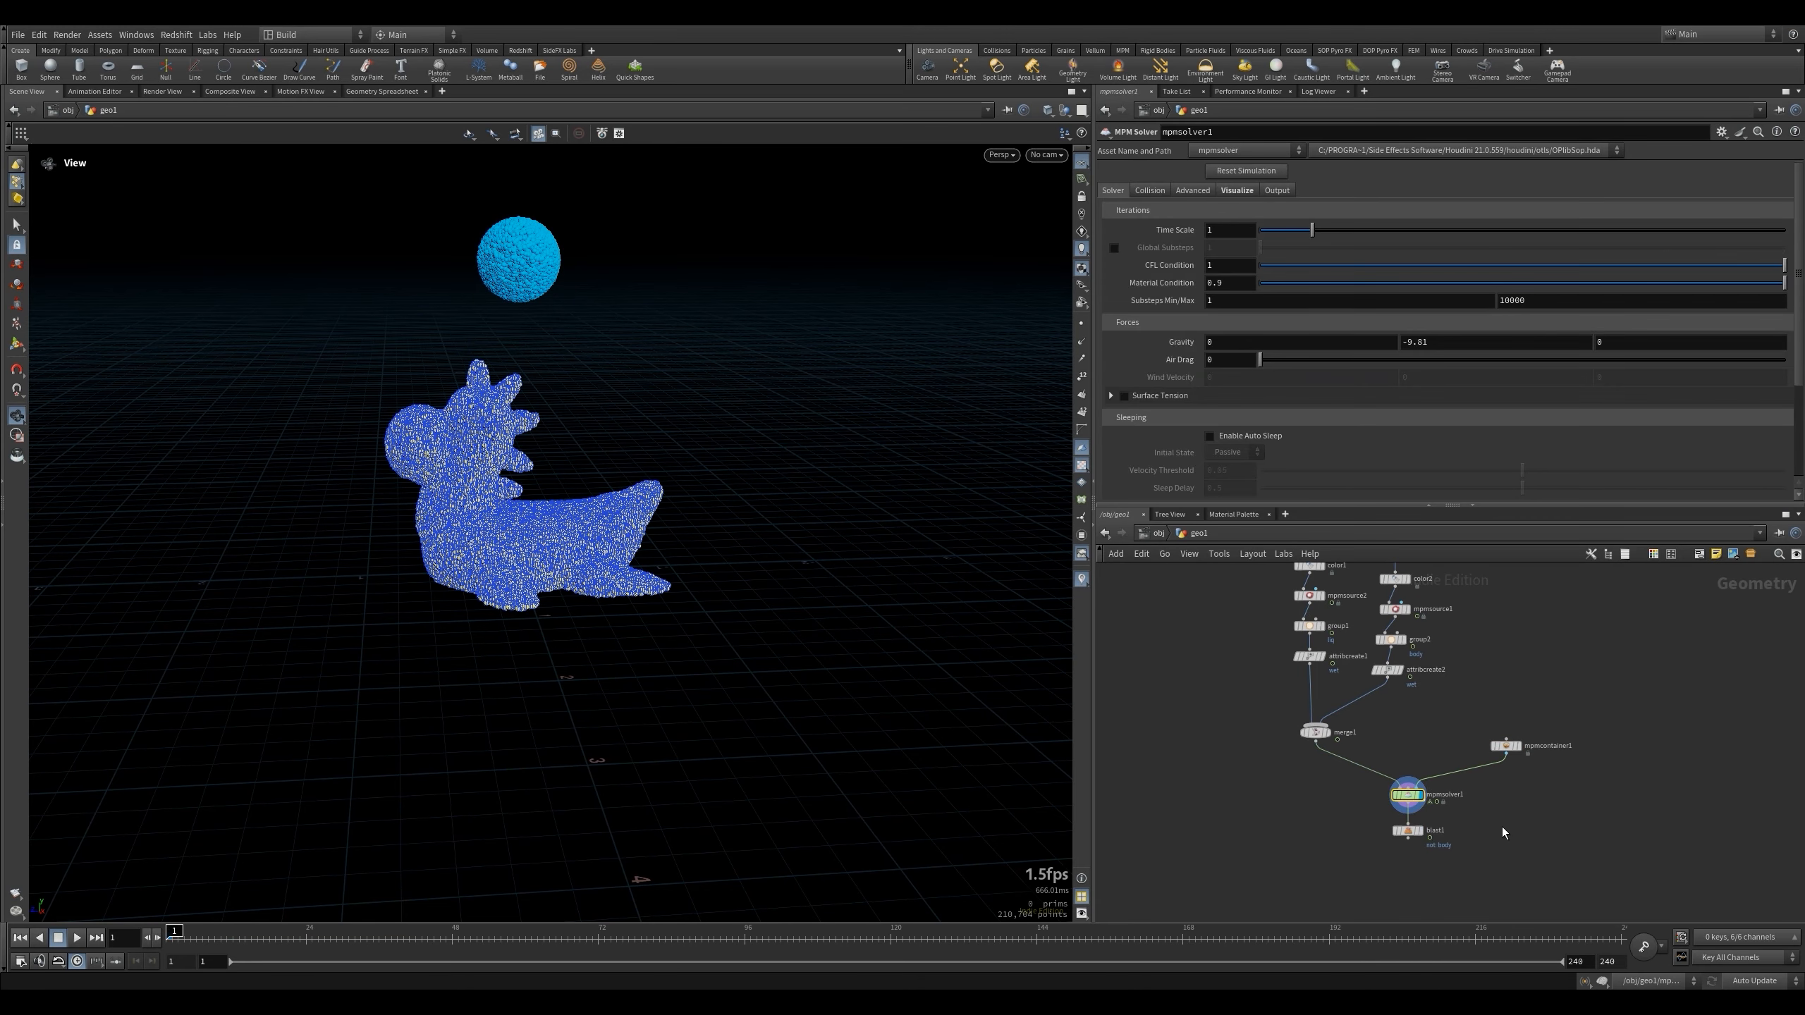
left_click(77, 937)
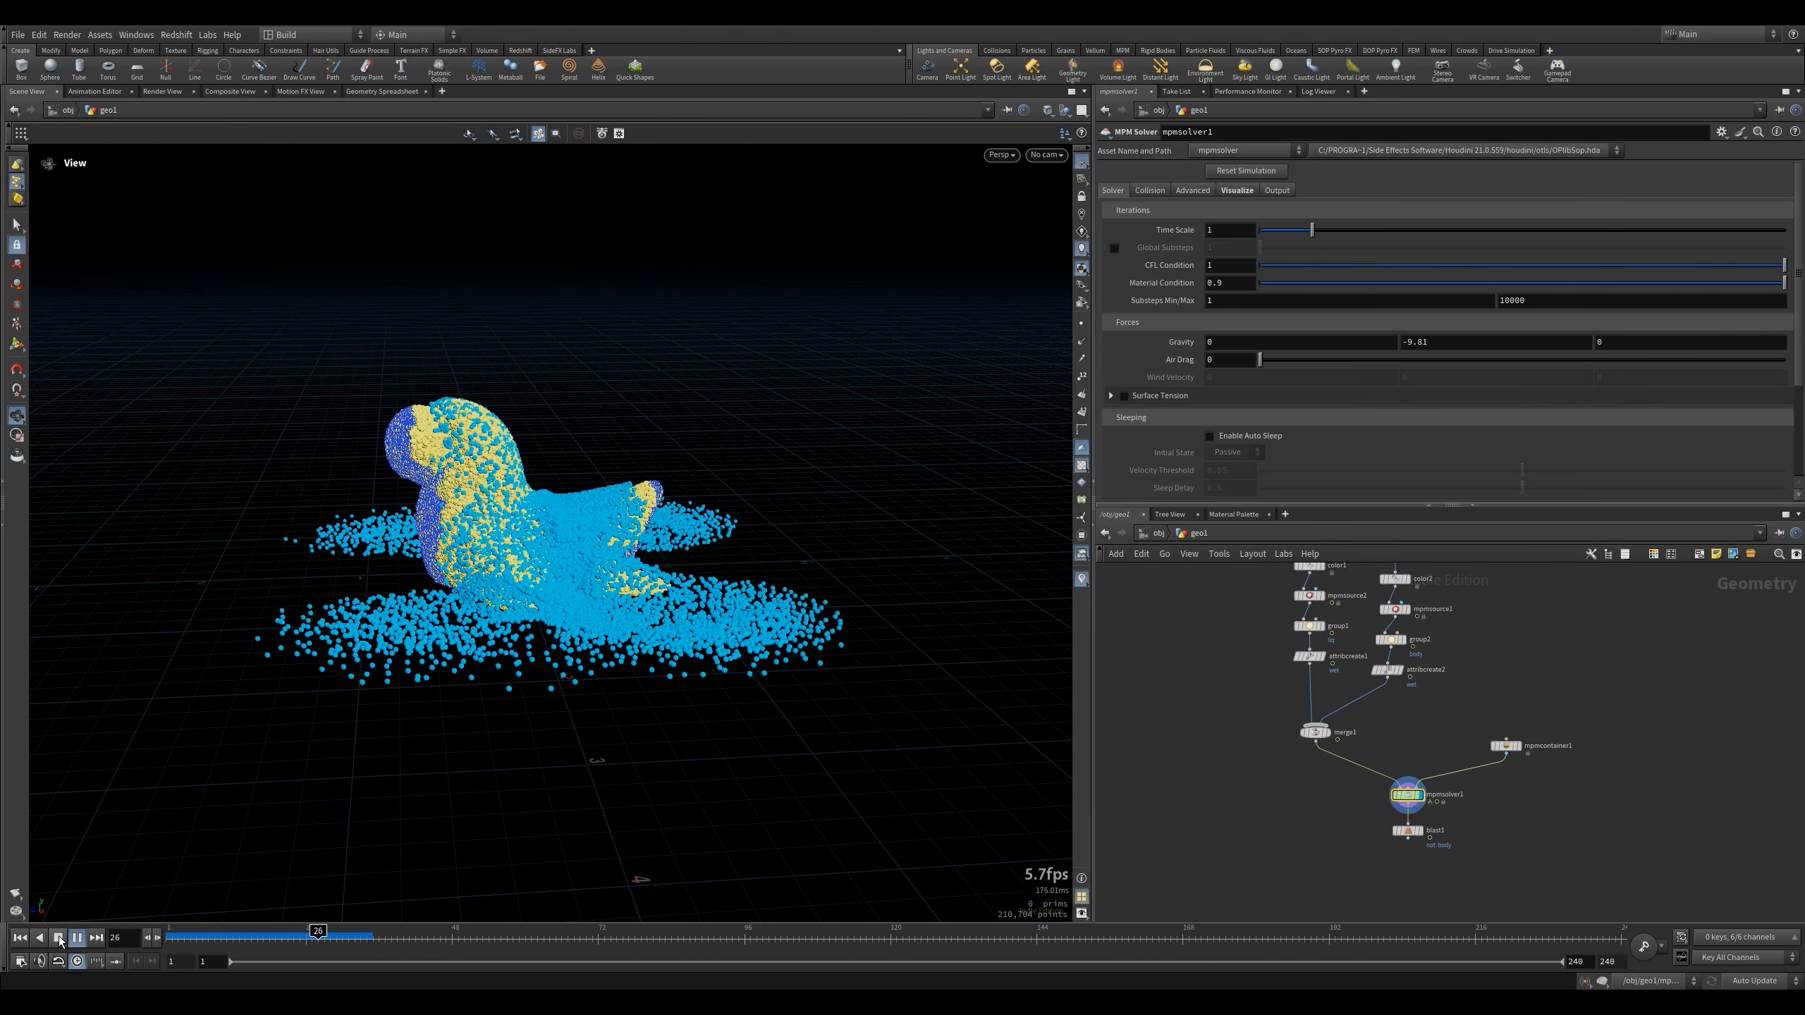
left_click(59, 938)
left_click_drag(602, 583, 962, 632)
Review mpmsolver1's ground plane response options and enable Surface Tension for the solver.
left_click(1149, 190)
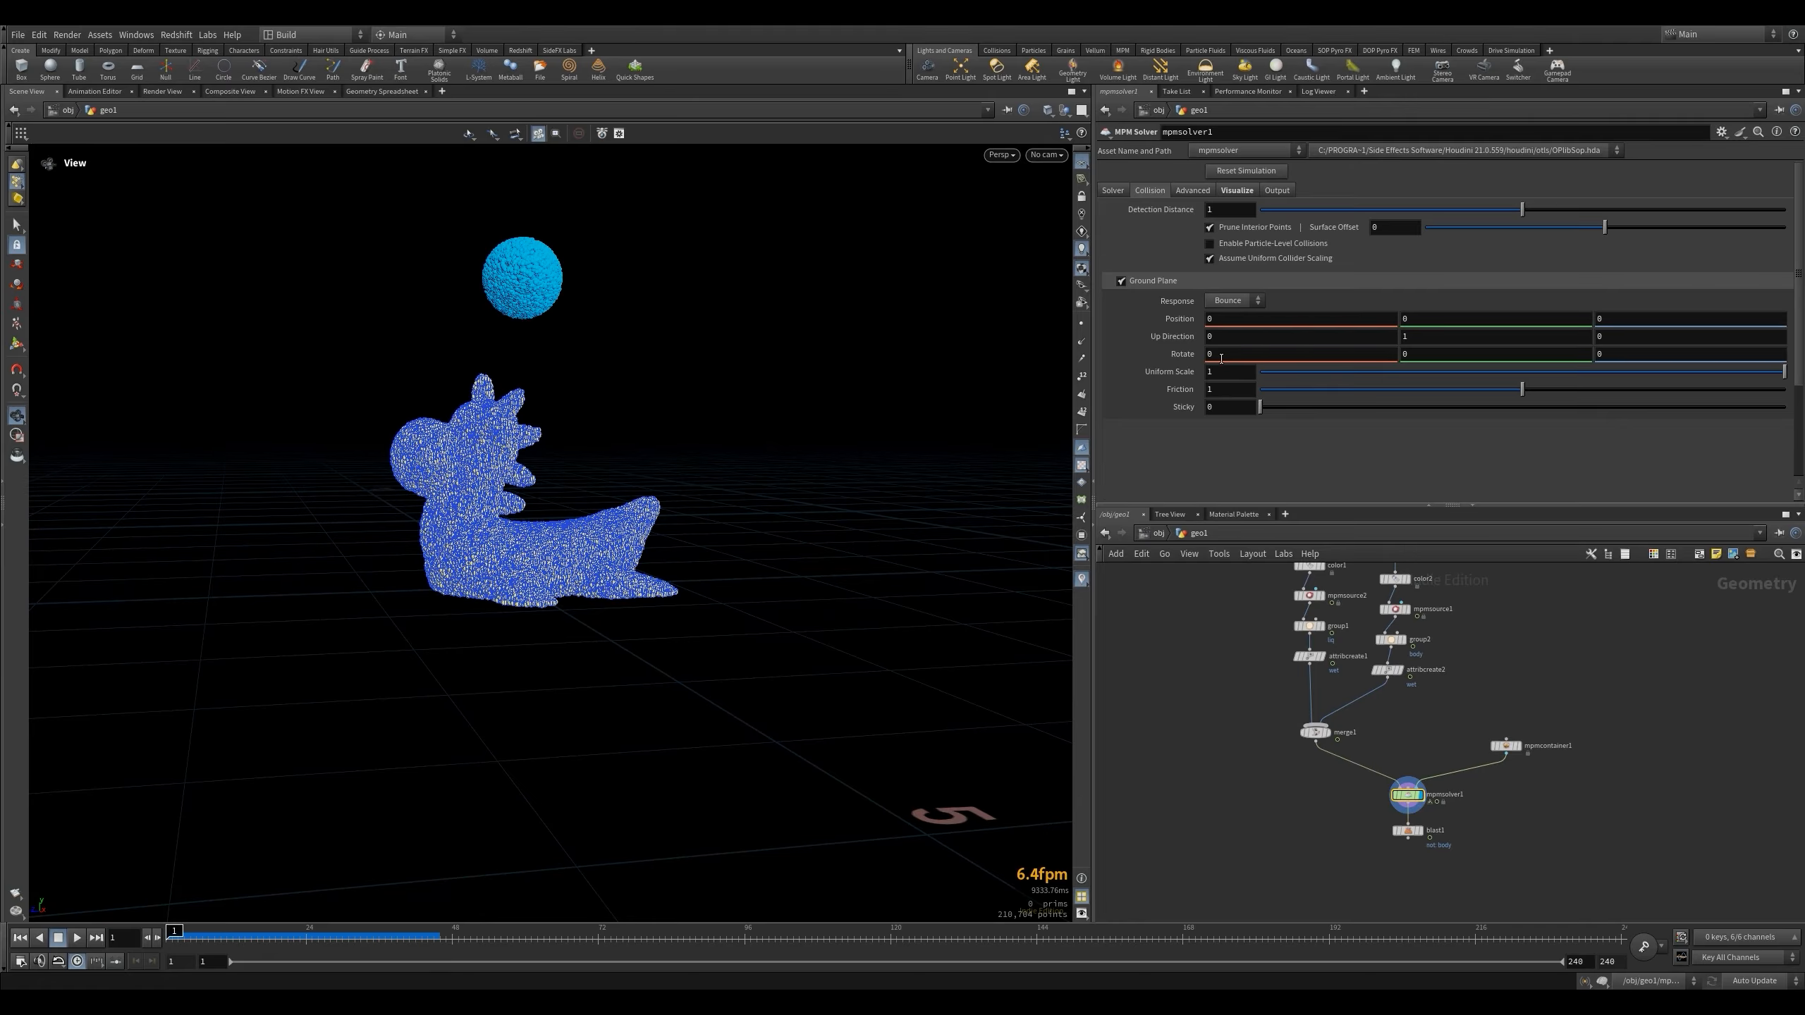
left_click(1245, 303)
left_click(1228, 307)
left_click(1112, 190)
scroll(1114, 358, "down", 3)
left_click(1110, 360)
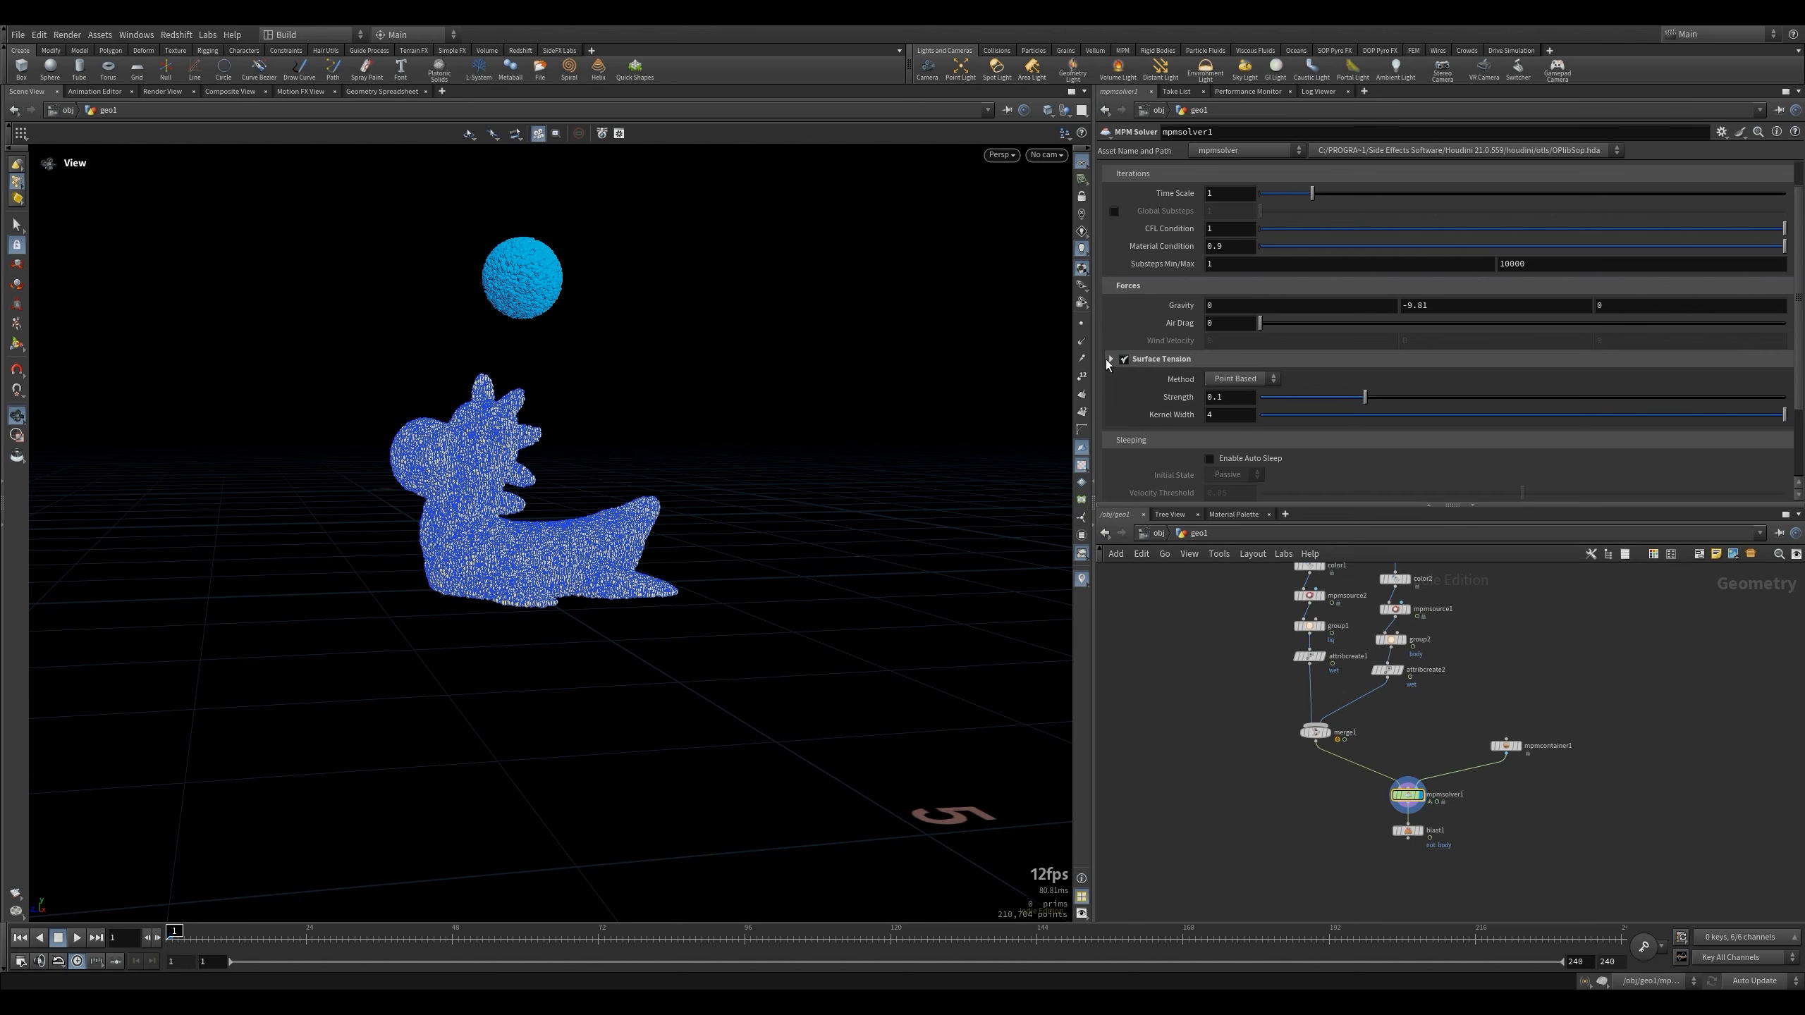
left_click(1110, 359)
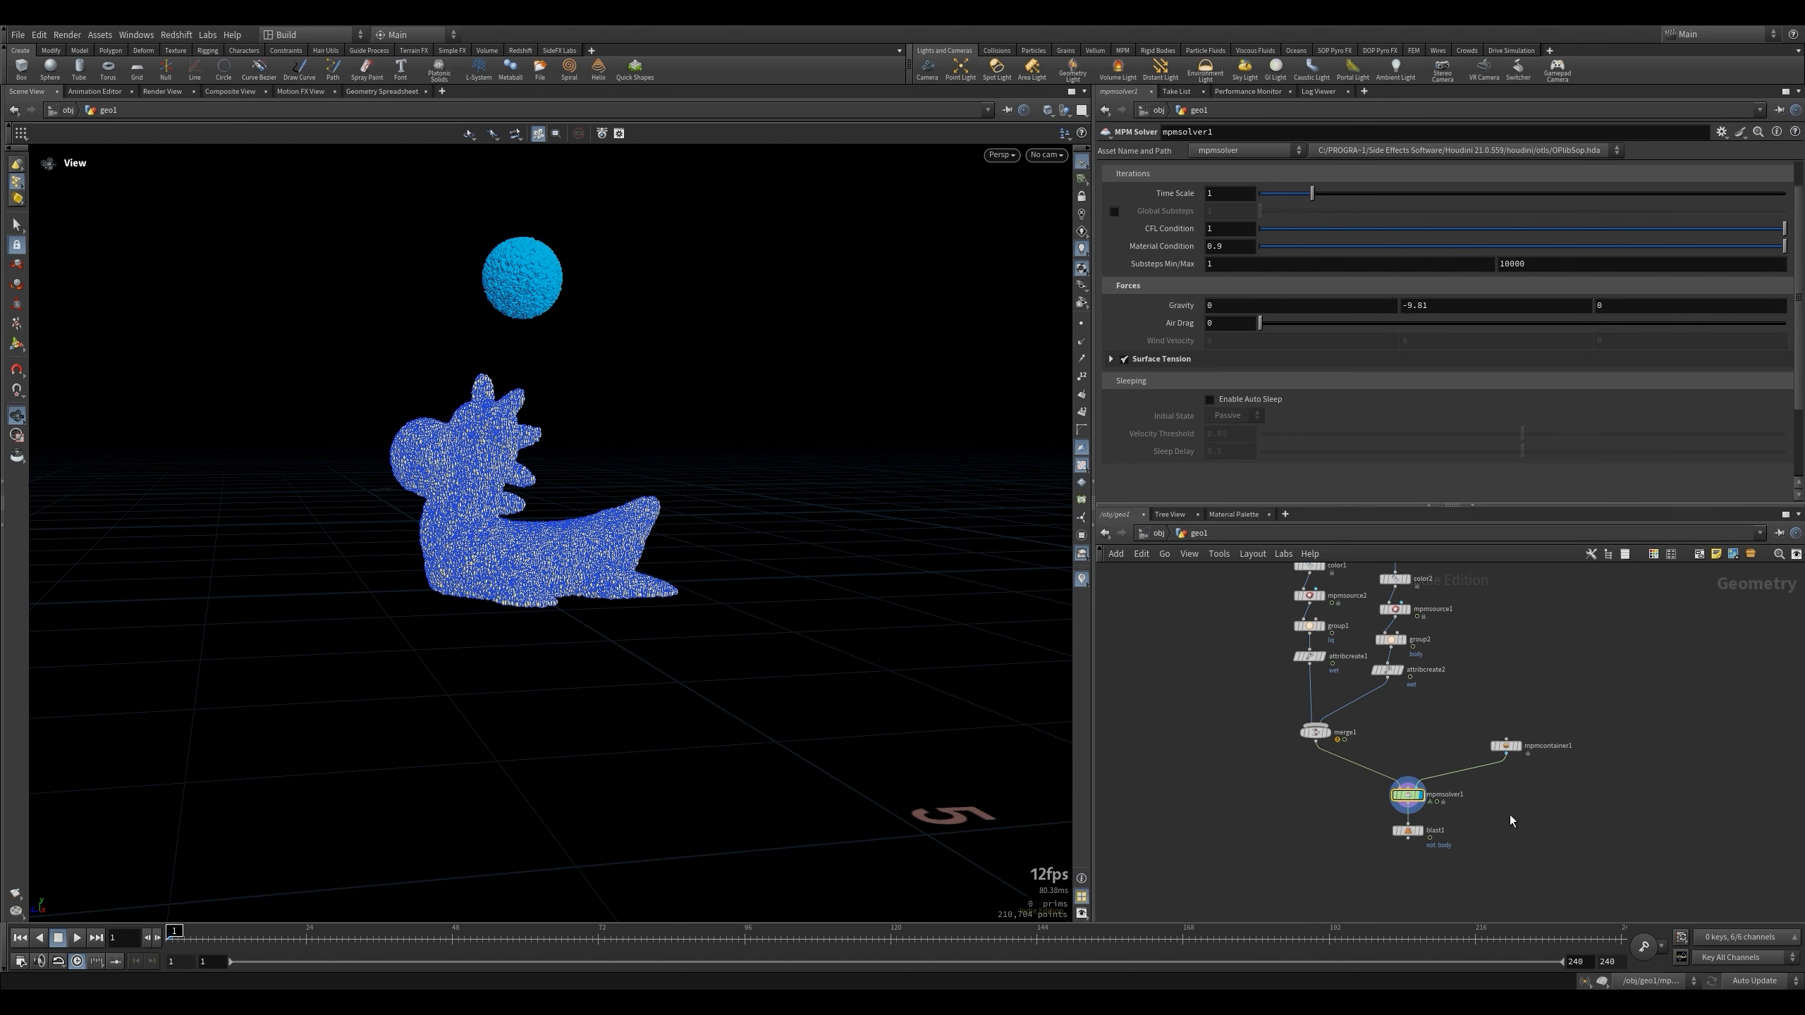
Play the simulation to check the water's contact with the toy, interrupt the cook, and rewind to frame 1.
key("Up")
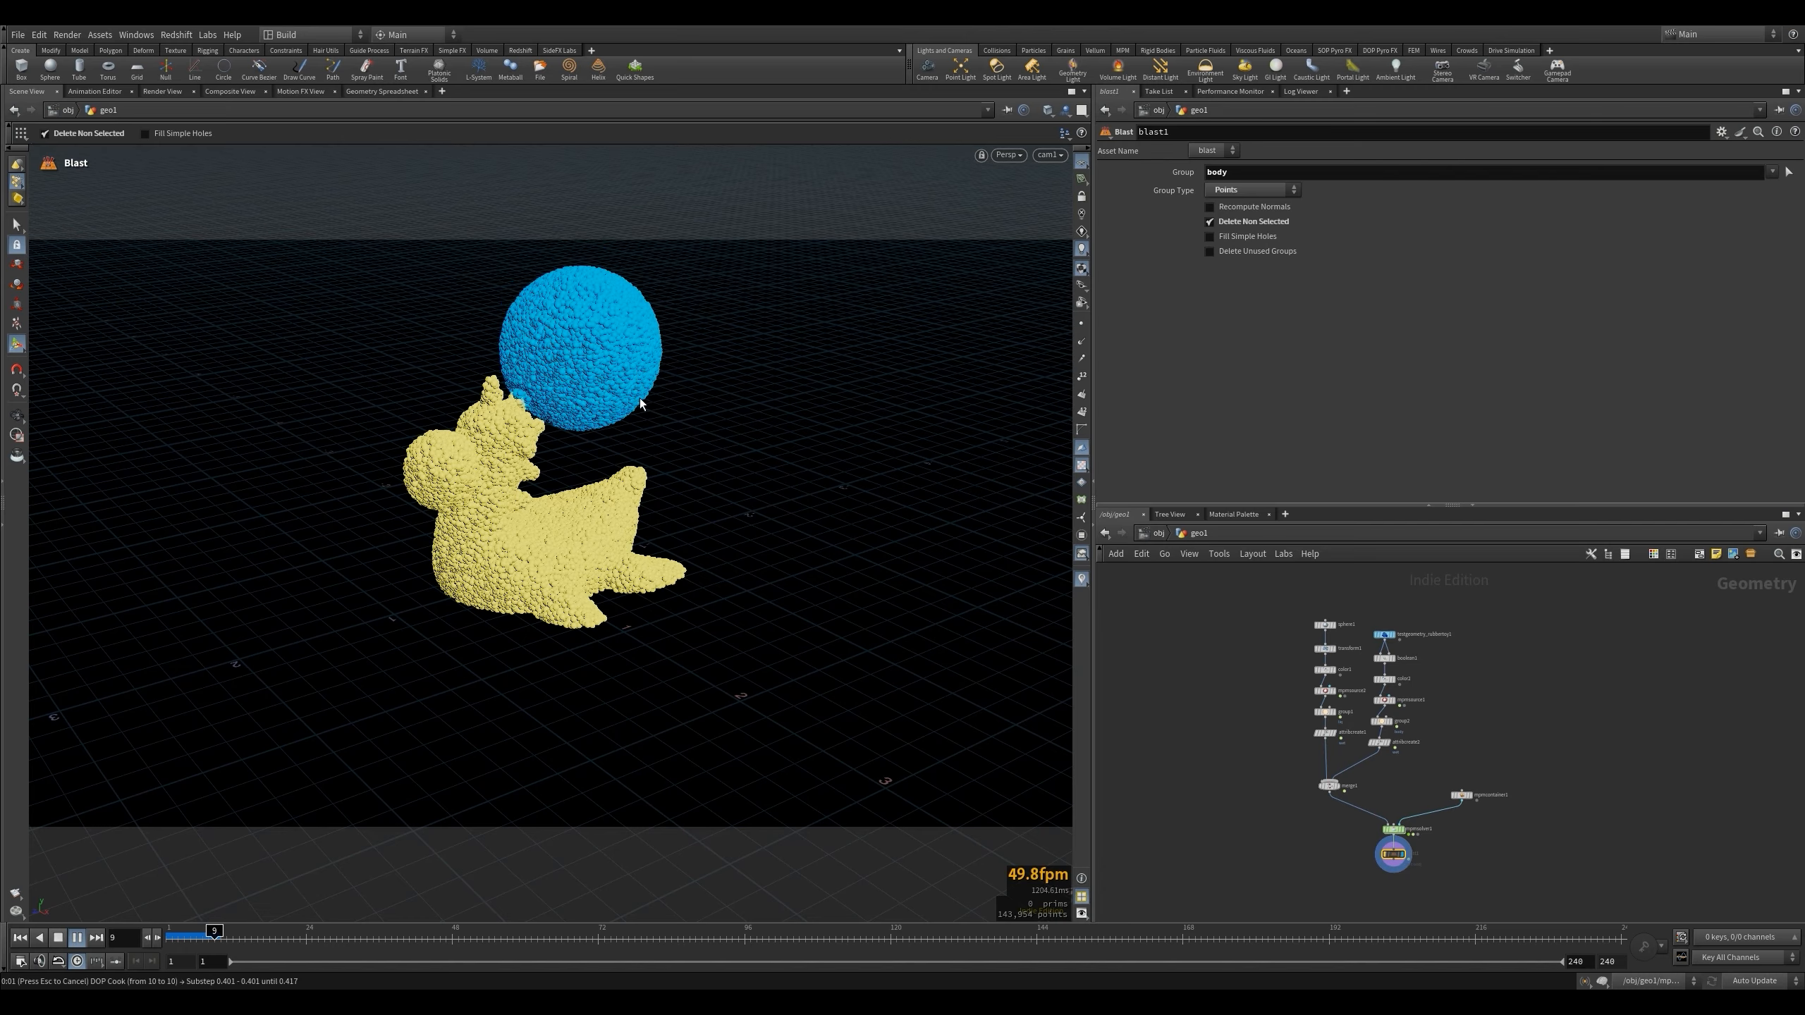
key("Escape")
key("ctrl+Up")
Use transform1 to lower the water sphere into the toy at about Y 0.49, Z 0.26, and play the simulation from blast1.
scroll(1359, 625, "up", 3)
left_click(1324, 649)
left_click(1331, 648)
left_click_drag(579, 235, 604, 497)
left_click(1048, 156)
left_click(1048, 168)
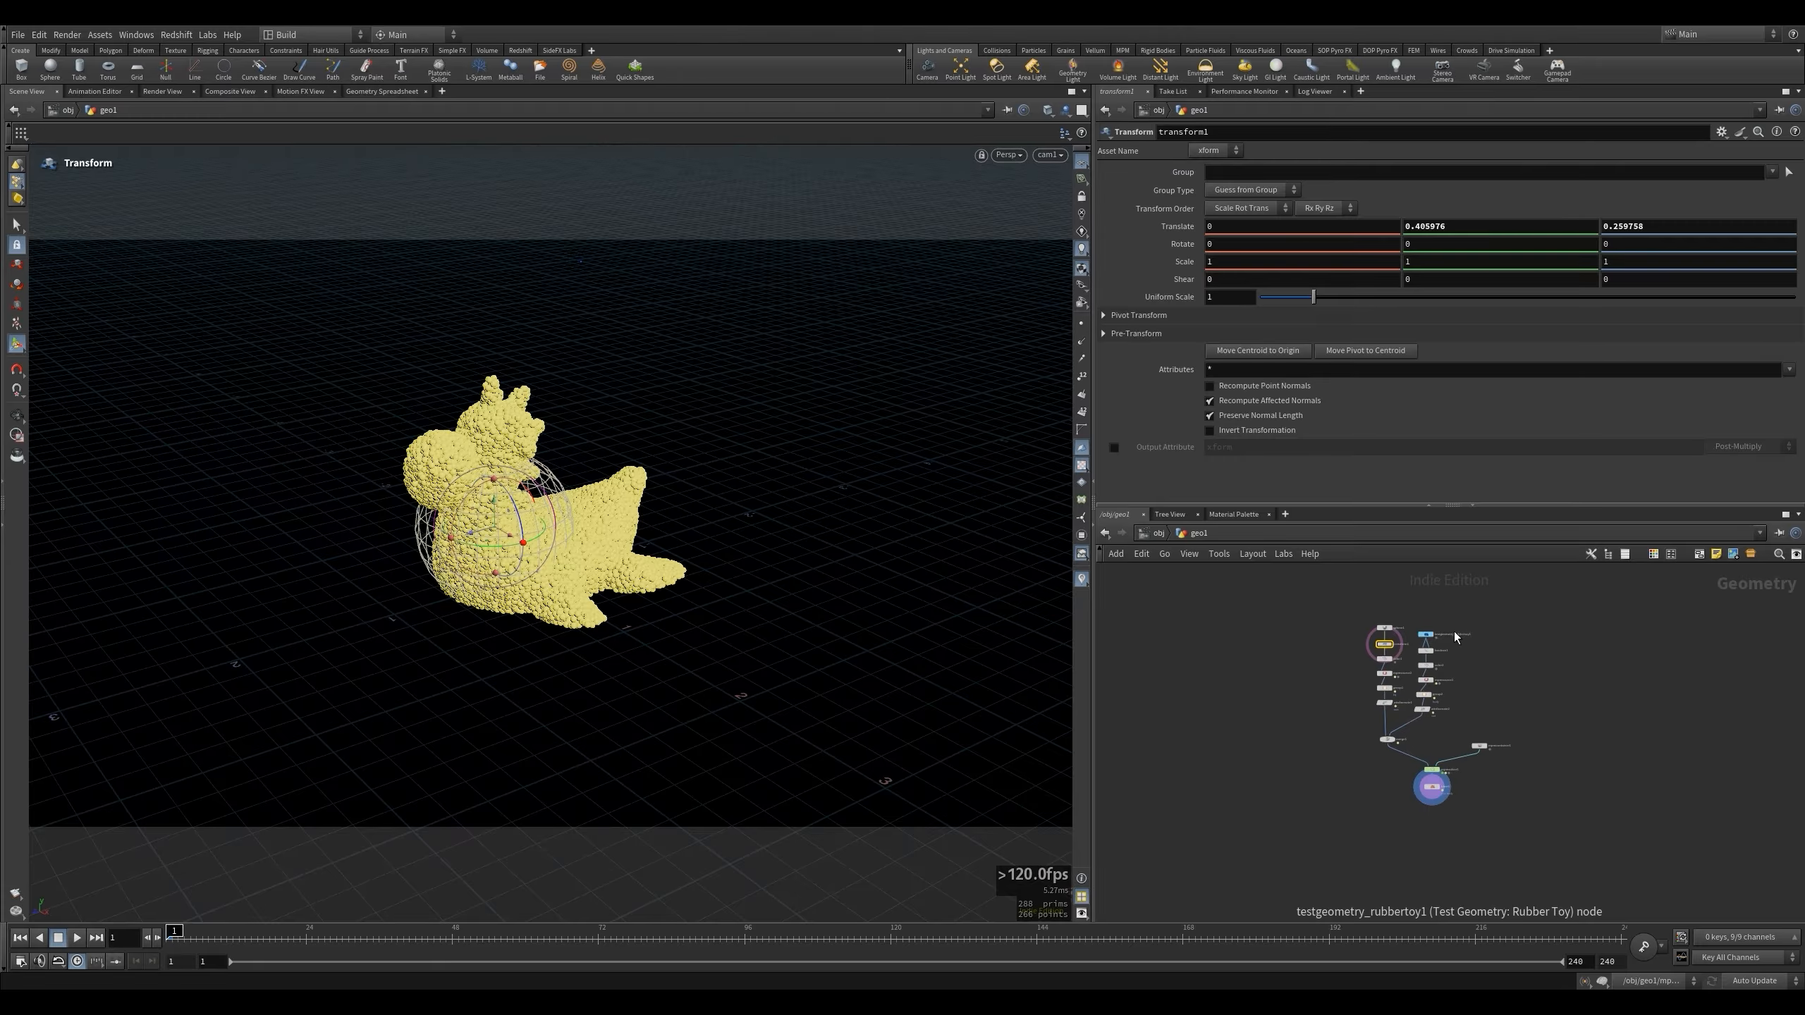
left_click(1428, 788)
key("Up")
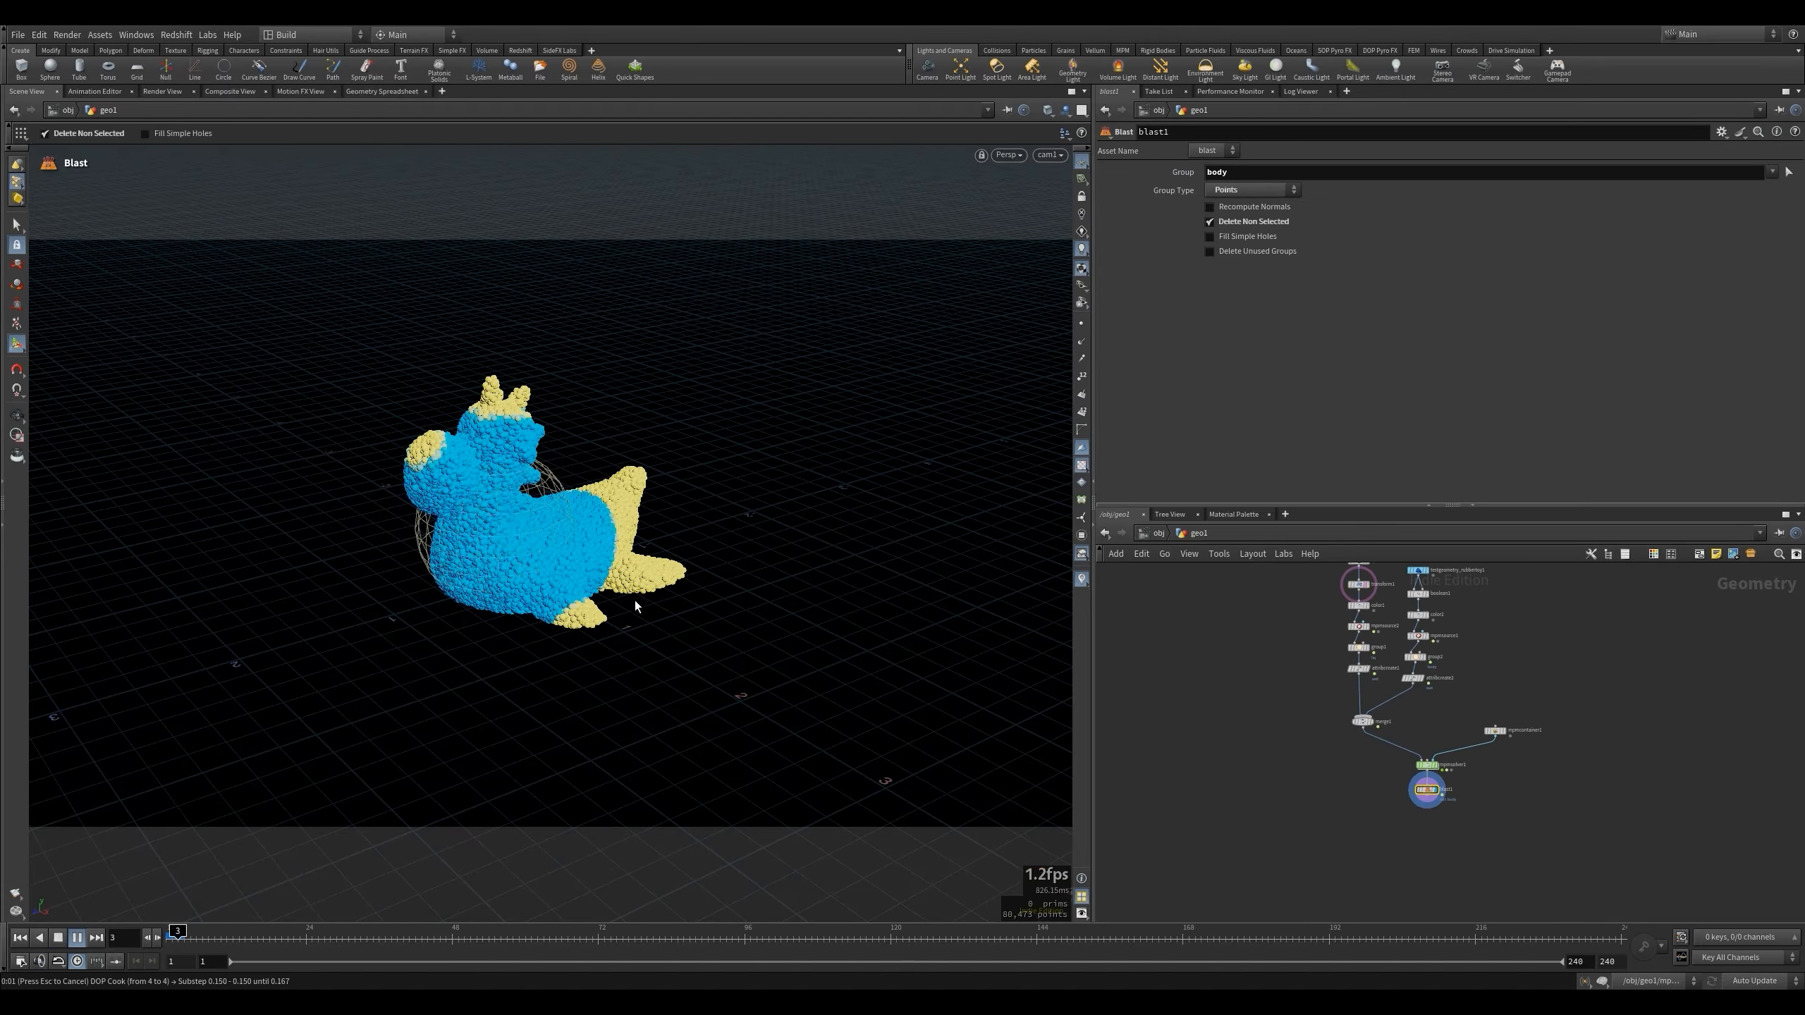